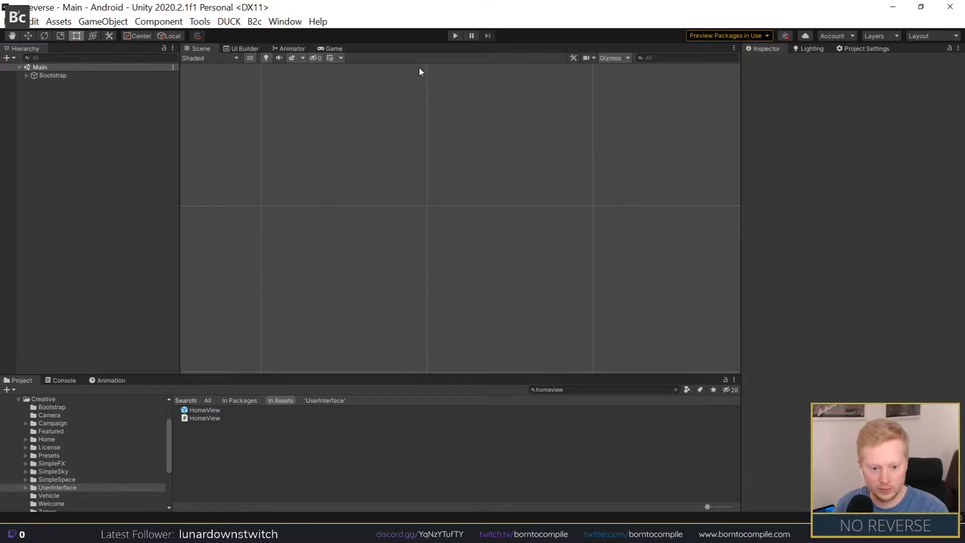
# Step: Enter Play mode and press 'engage' on the NO REVERSE title screen to load the home menu
pyautogui.click(453, 35)
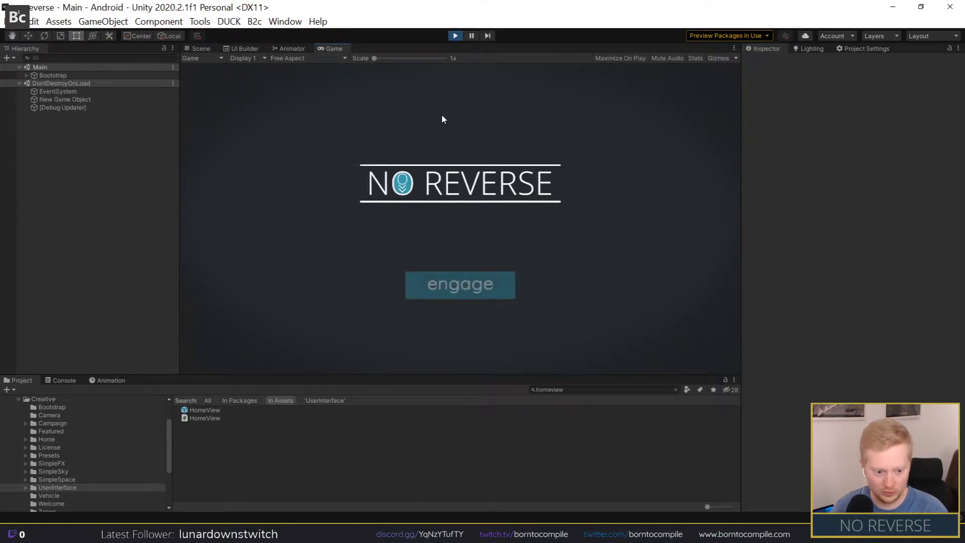
pyautogui.click(454, 283)
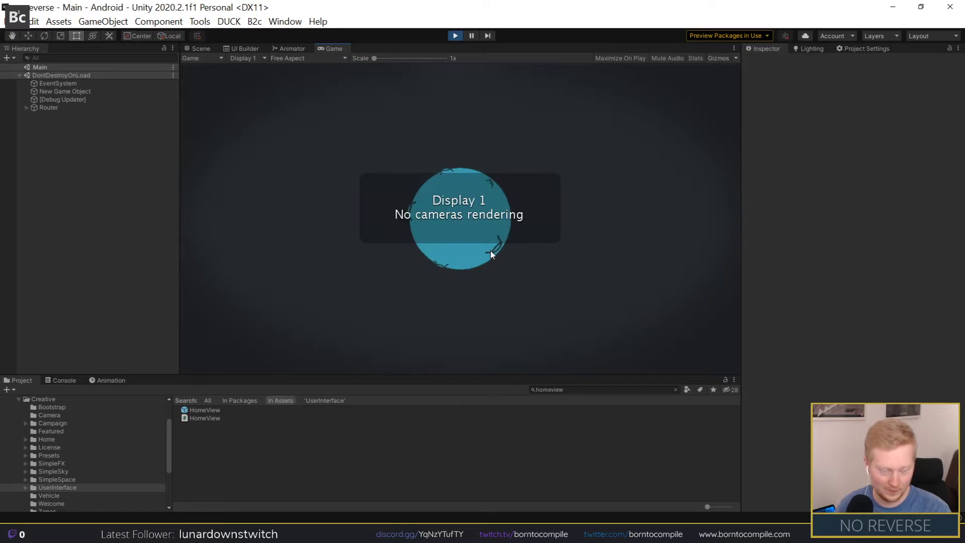
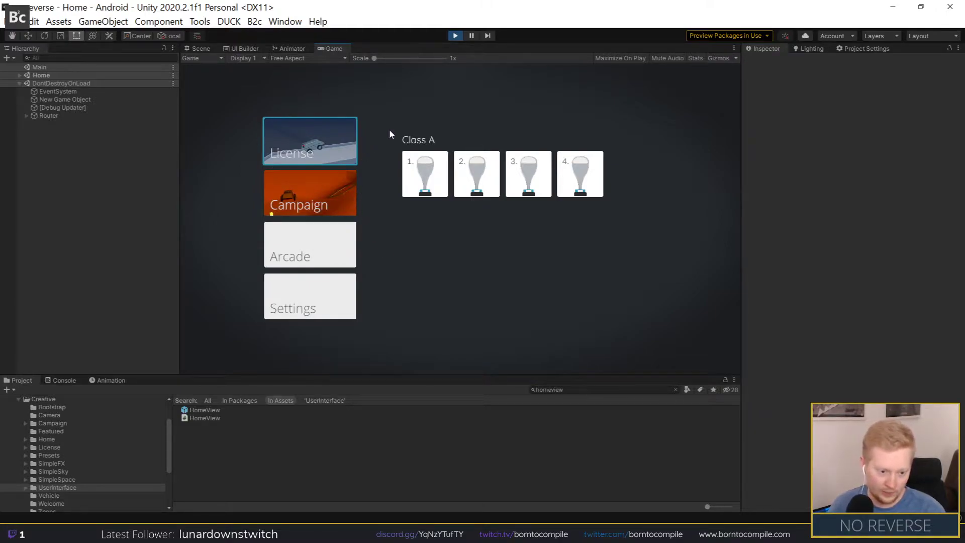
# Step: Load Class A challenge 1, drive the car to the finish, and exit to the home menu
pyautogui.click(443, 169)
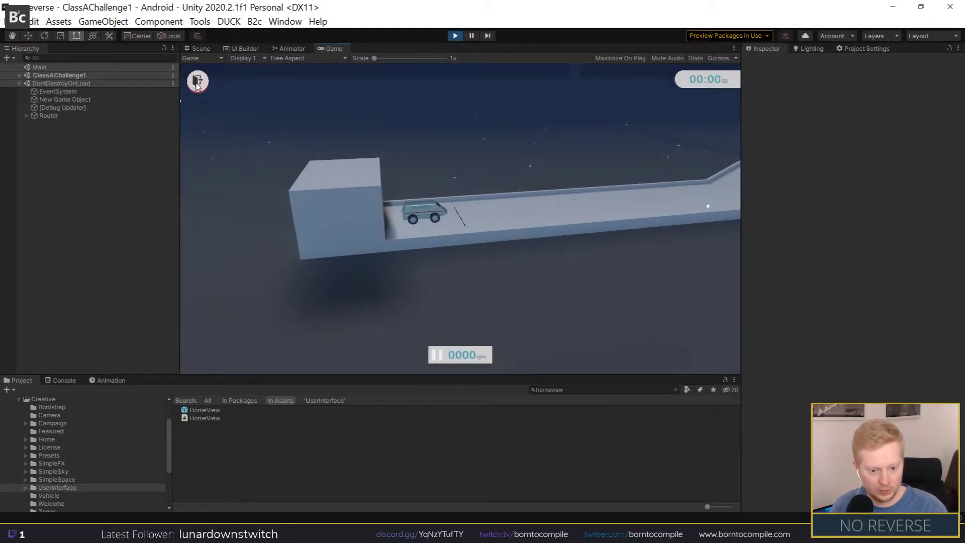
pyautogui.click(197, 83)
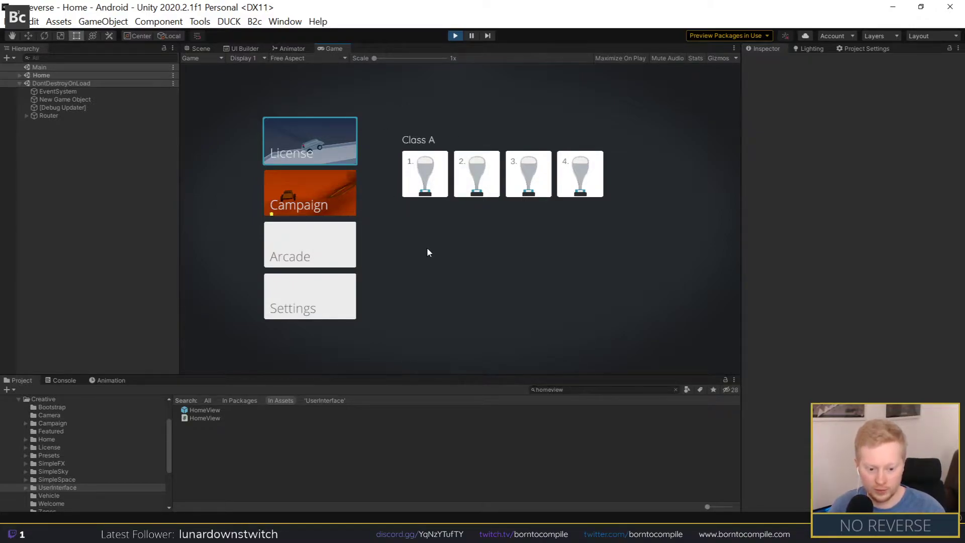
pyautogui.click(425, 181)
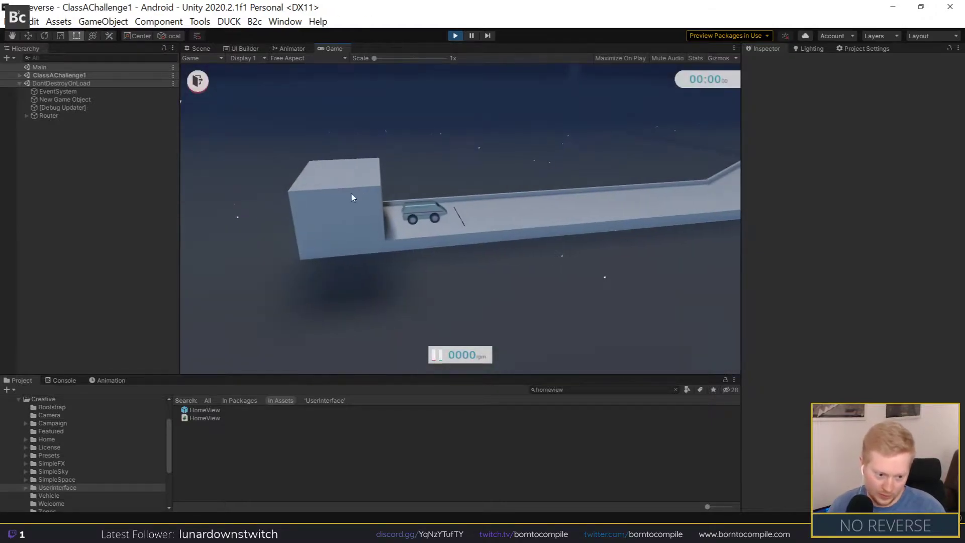
pyautogui.press('w')
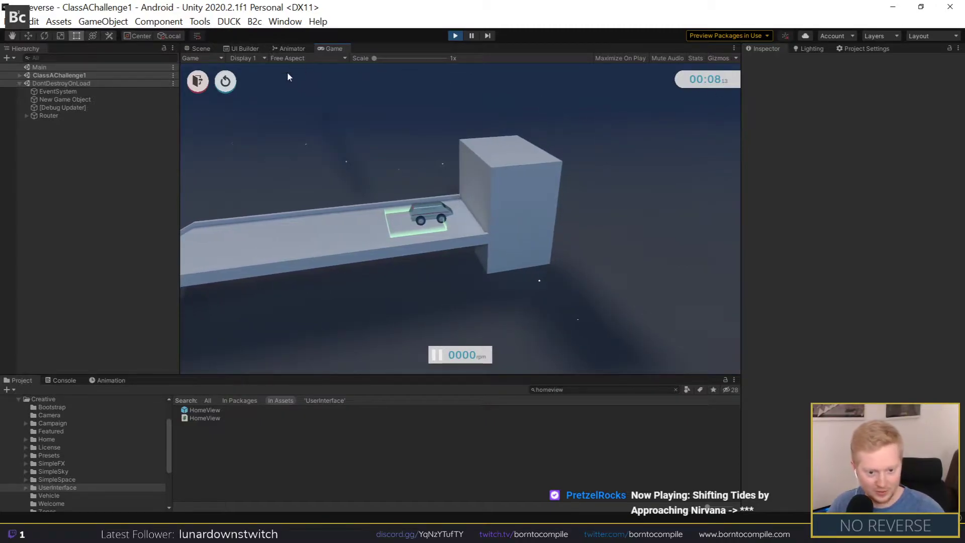
pyautogui.click(196, 85)
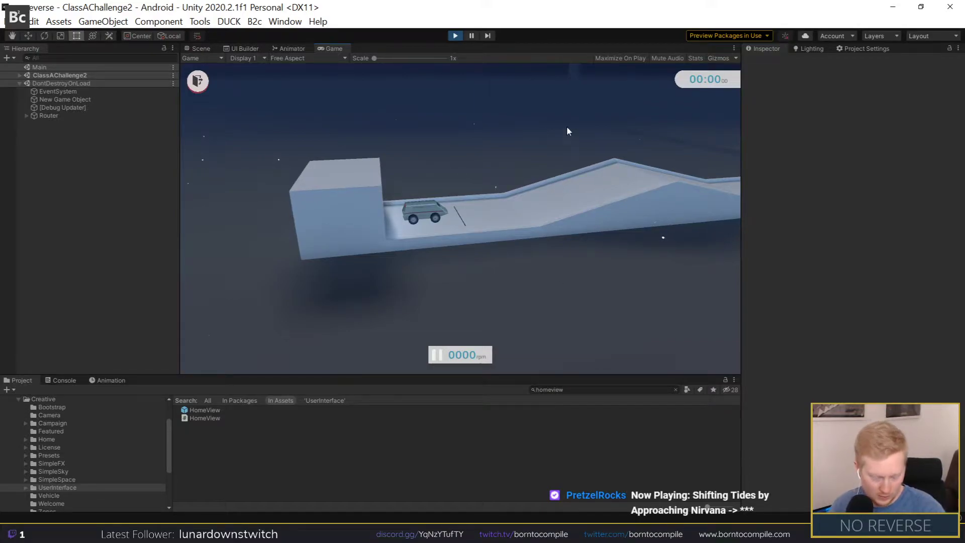
# Step: Drive challenge 2 up the ramp, restart it once, then exit the level
pyautogui.press('w')
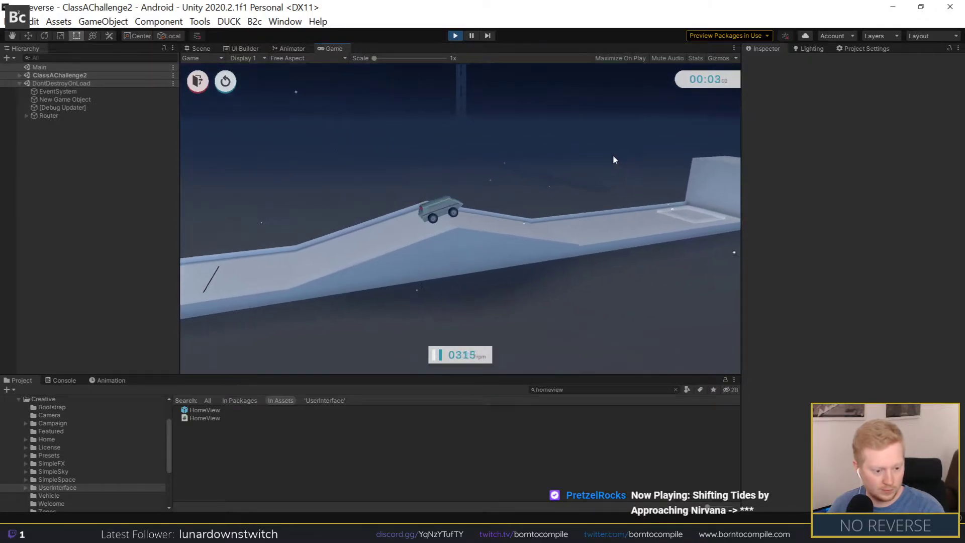
pyautogui.moveTo(179, 188); pyautogui.dragTo(205, 188)
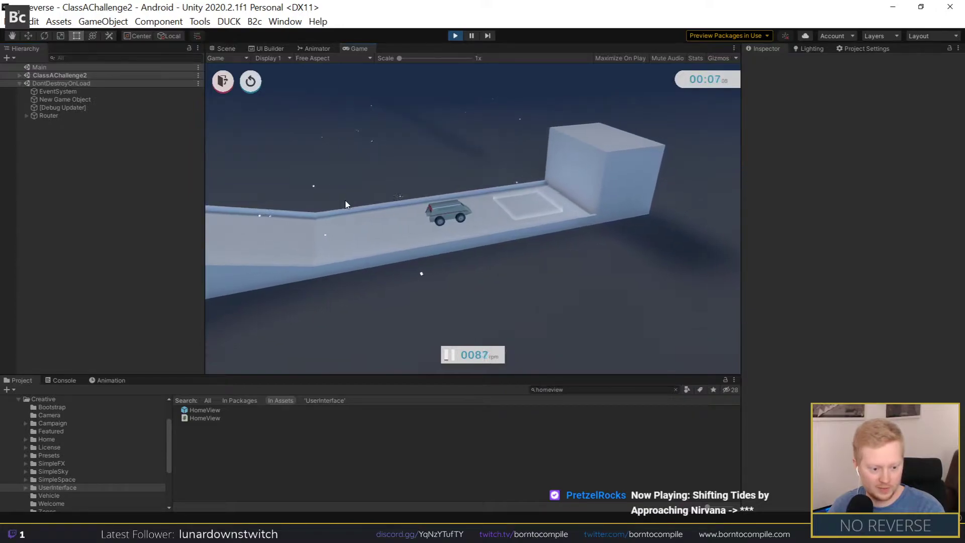
pyautogui.click(250, 81)
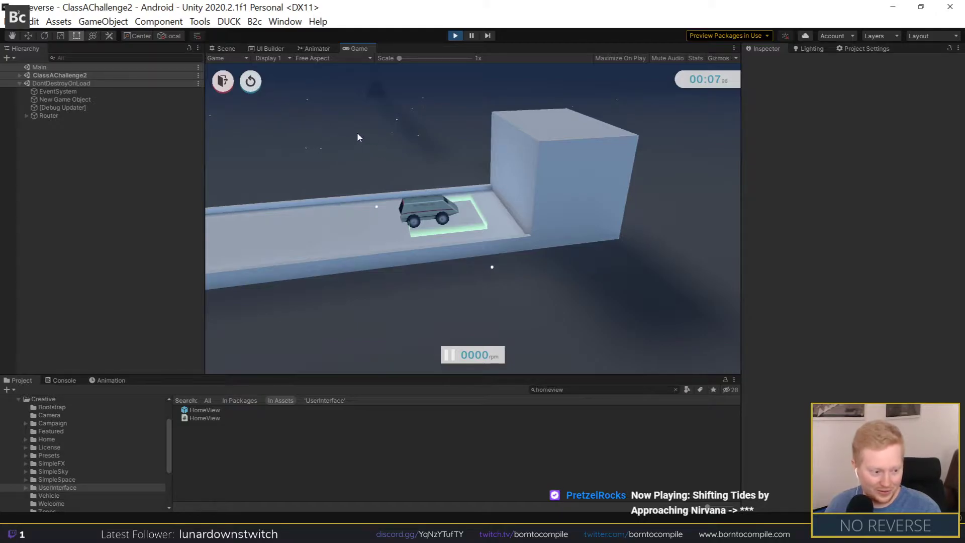
pyautogui.click(223, 82)
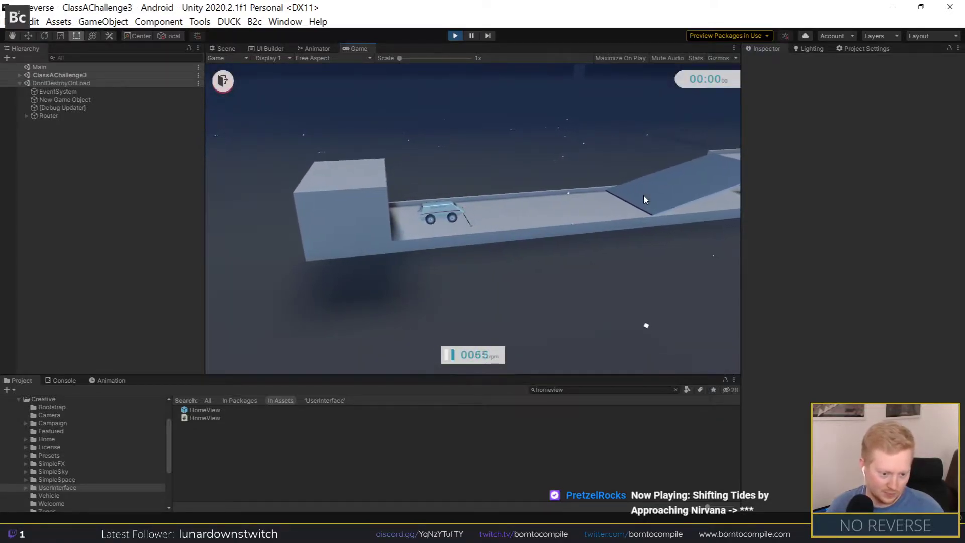
# Step: Drive and restart challenge 3, then drive challenge 4 up the ramp onto the finish pad
pyautogui.press('w')
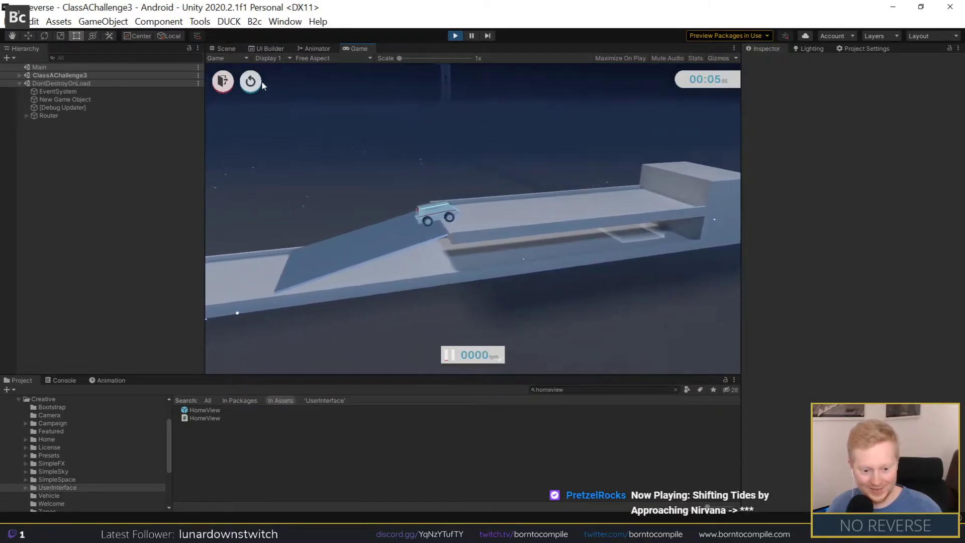
pyautogui.click(259, 82)
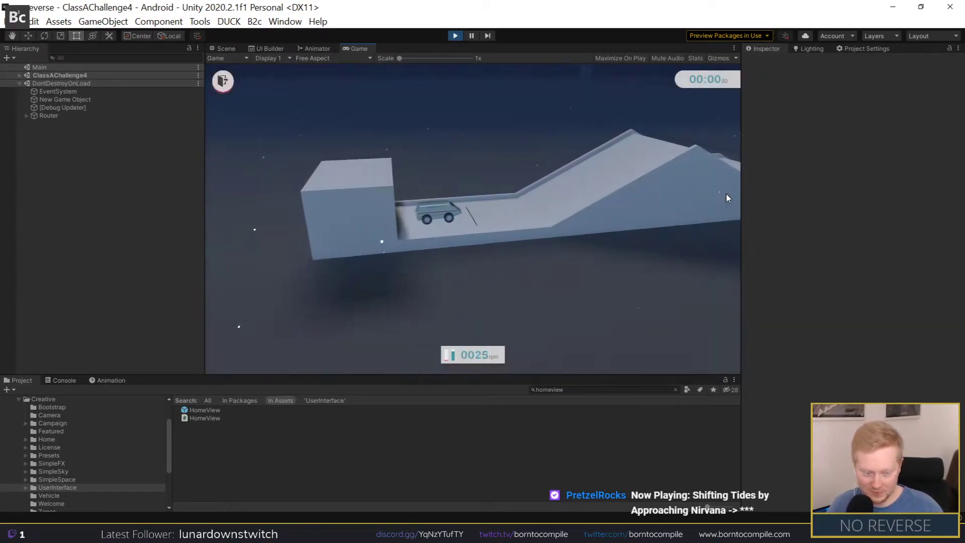
pyautogui.press('Up')
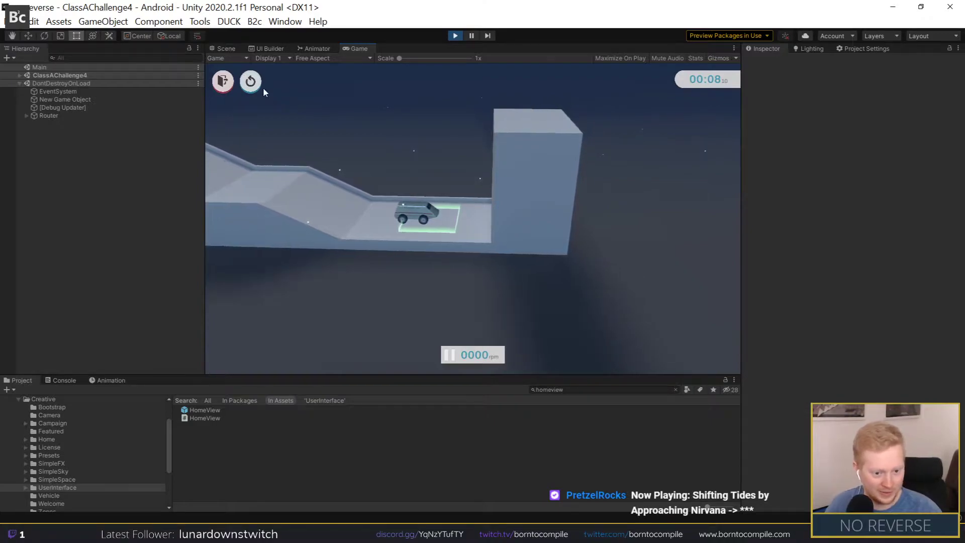
# Step: Stop Play mode and search the Project window for 'trophy'
pyautogui.click(225, 84)
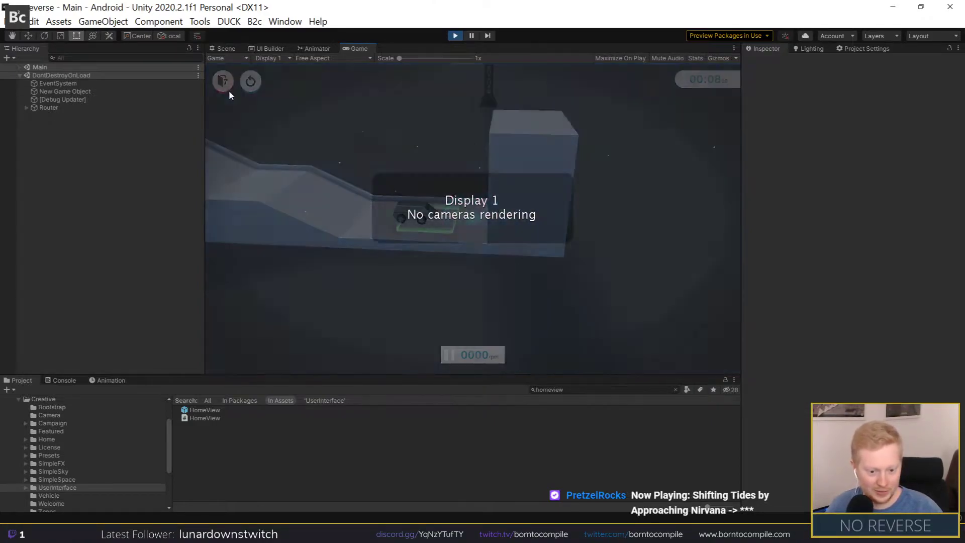
pyautogui.click(454, 36)
pyautogui.click(572, 389)
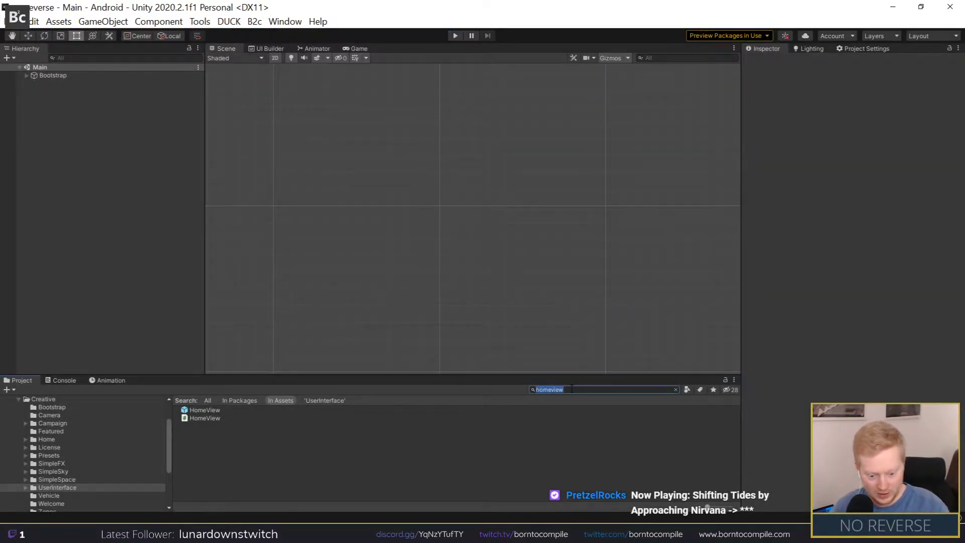
pyautogui.press('BackSpace')
pyautogui.write('tyr')
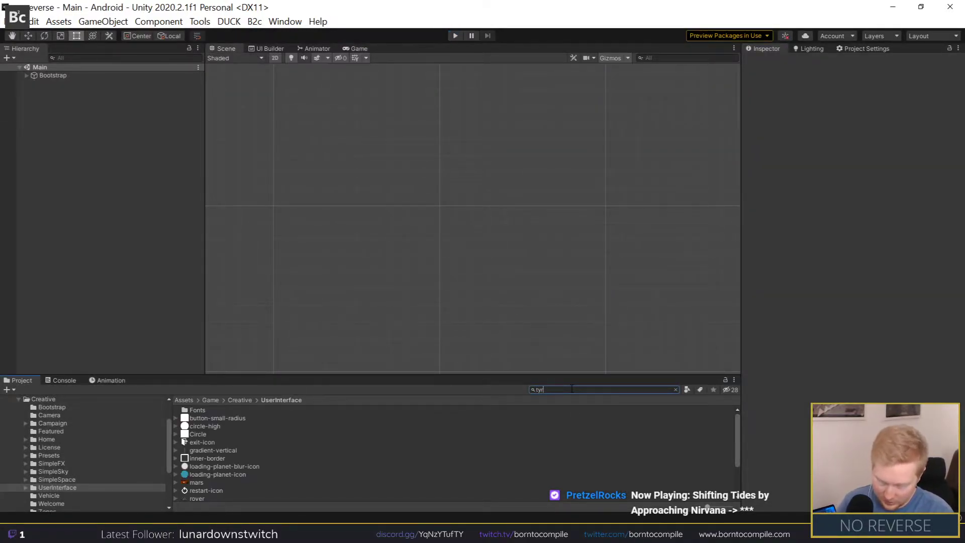
pyautogui.press('BackSpace')
pyautogui.press('BackSpace')
pyautogui.press('BackSpace')
pyautogui.write('ophy')
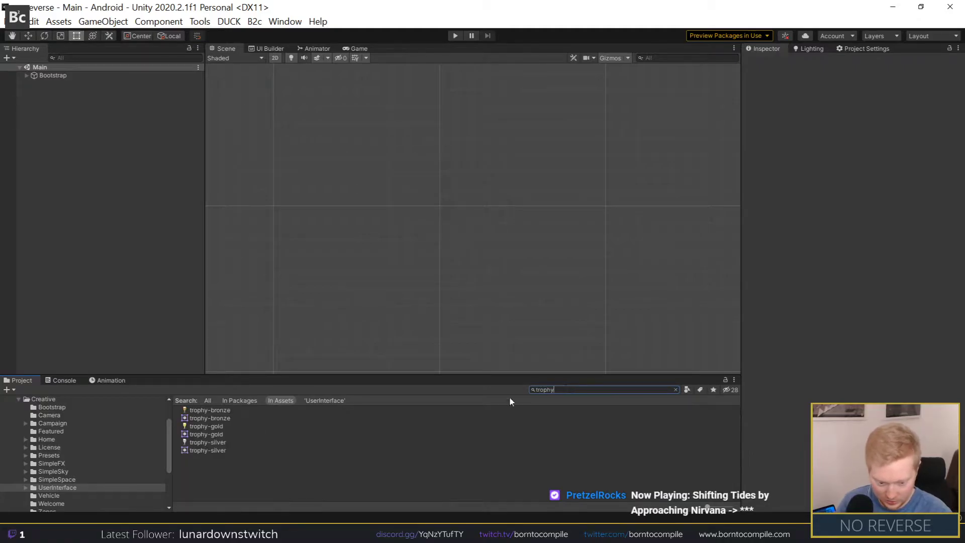
# Step: Delete the trophy-bronze, trophy-gold and trophy-silver textures
pyautogui.click(201, 409)
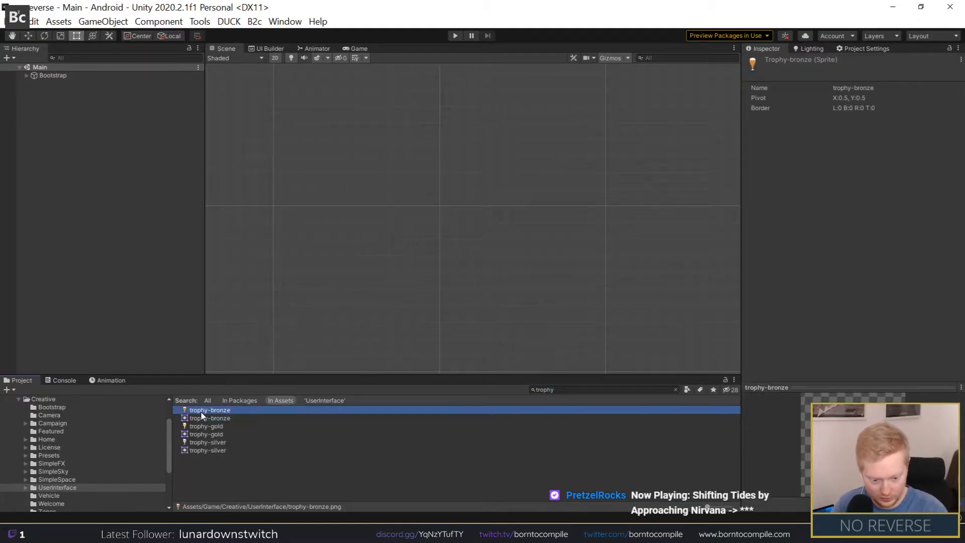
pyautogui.click(677, 389)
pyautogui.keyDown('shift'); pyautogui.click(205, 489); pyautogui.keyUp('shift')
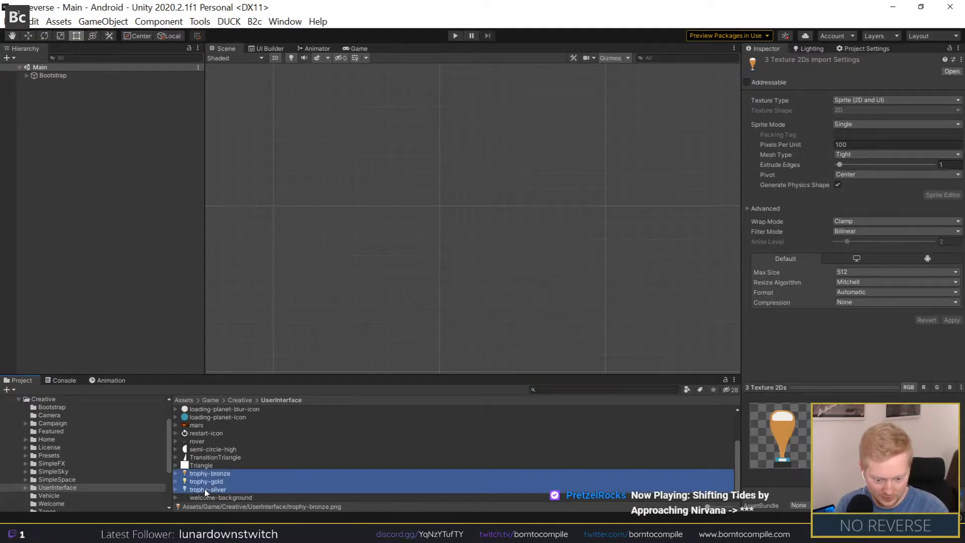
pyautogui.press('Delete')
pyautogui.press('Return')
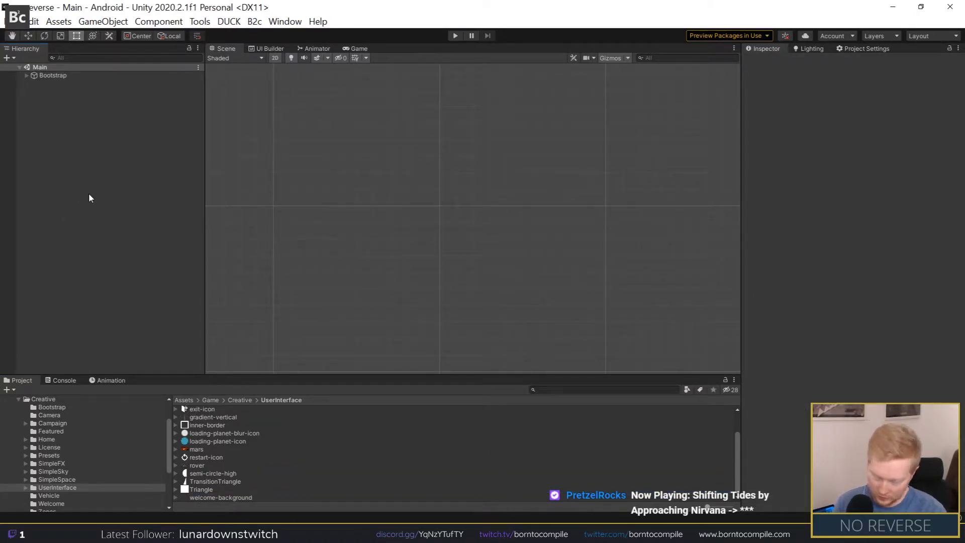
# Step: Filter the project assets by 'license' to list the License assets
pyautogui.click(546, 390)
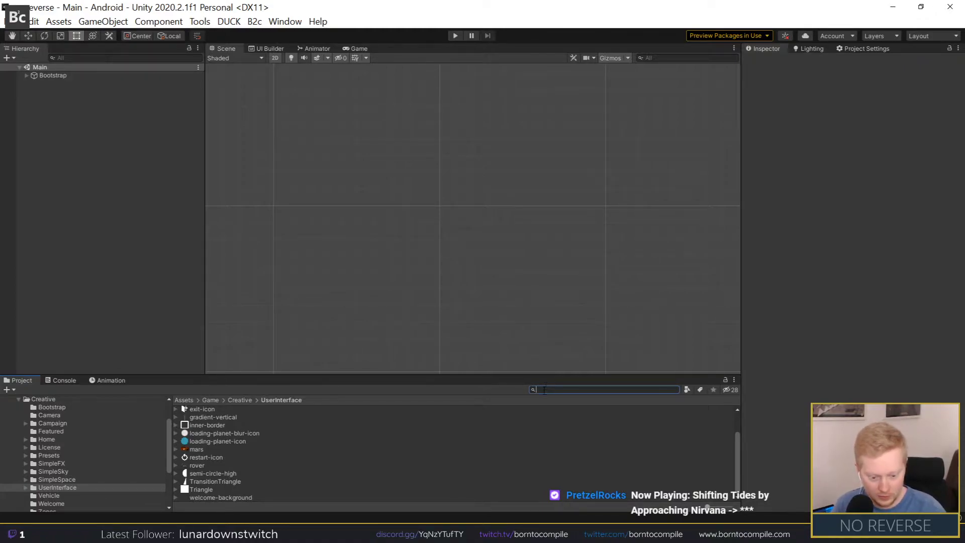
pyautogui.scroll(2, 538, 422)
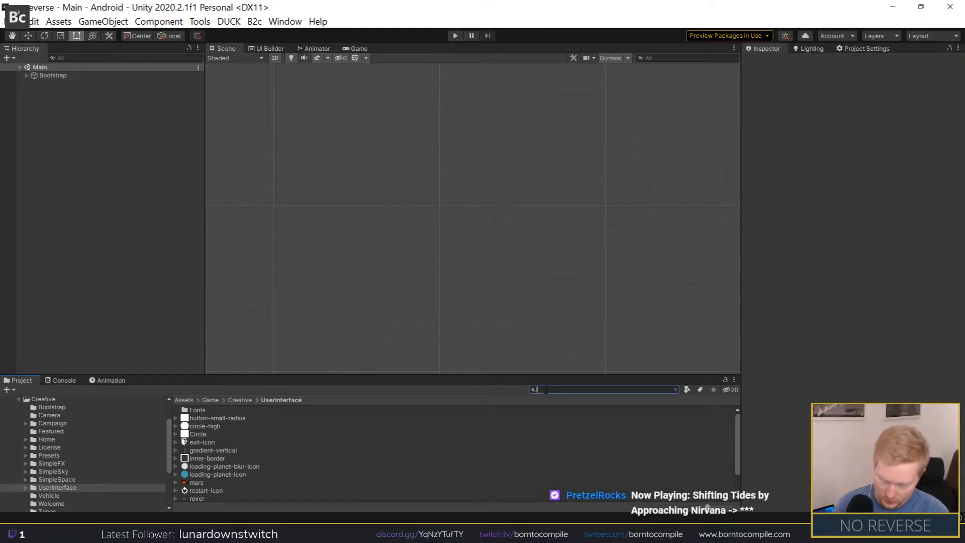
pyautogui.write('licenchal')
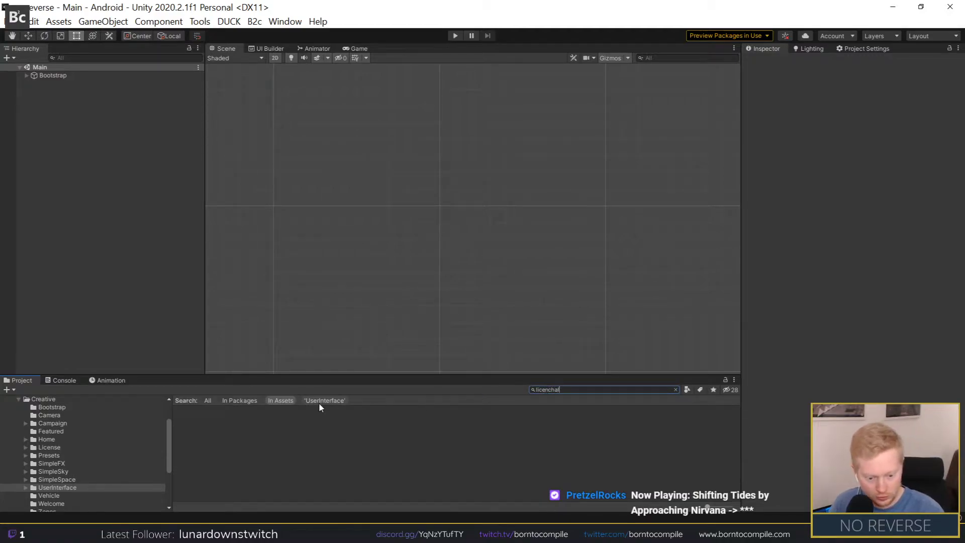
pyautogui.press('BackSpace')
pyautogui.press('BackSpace')
pyautogui.press('BackSpace')
pyautogui.press('BackSpace')
pyautogui.write('se')
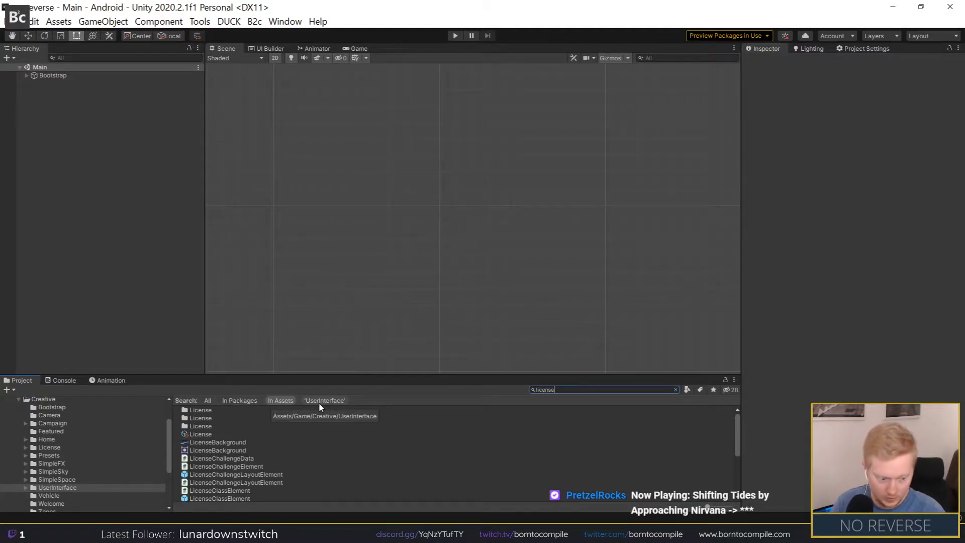
pyautogui.scroll(-2, 285, 454)
pyautogui.scroll(-2, 219, 452)
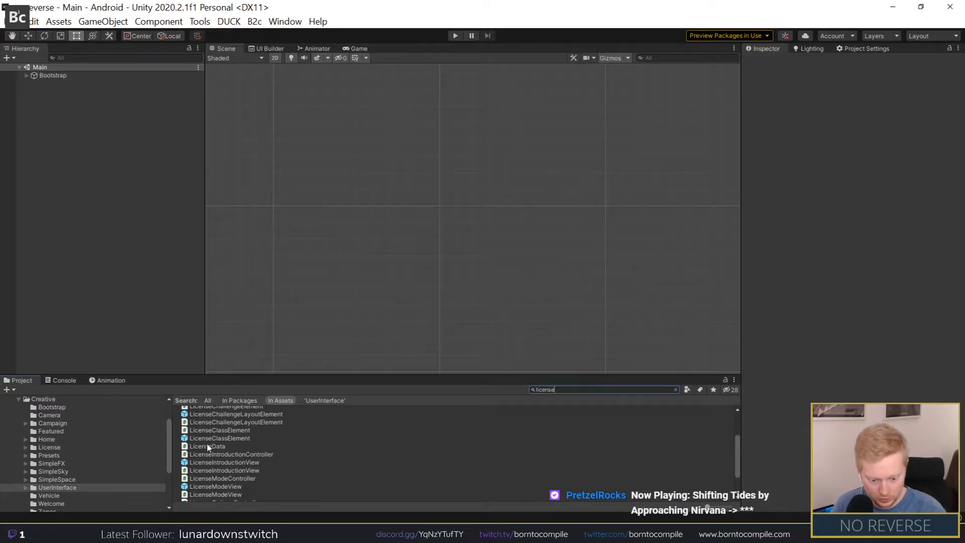
pyautogui.scroll(2, 216, 447)
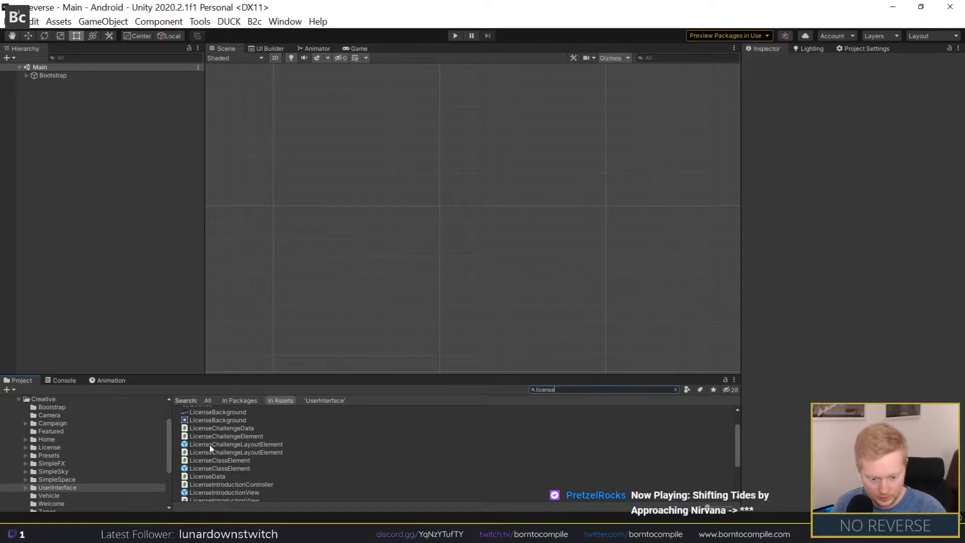
# Step: Open the LicenseChallengeLayoutElement prefab and delete its Trophy object
pyautogui.doubleClick(210, 445)
pyautogui.press('w')
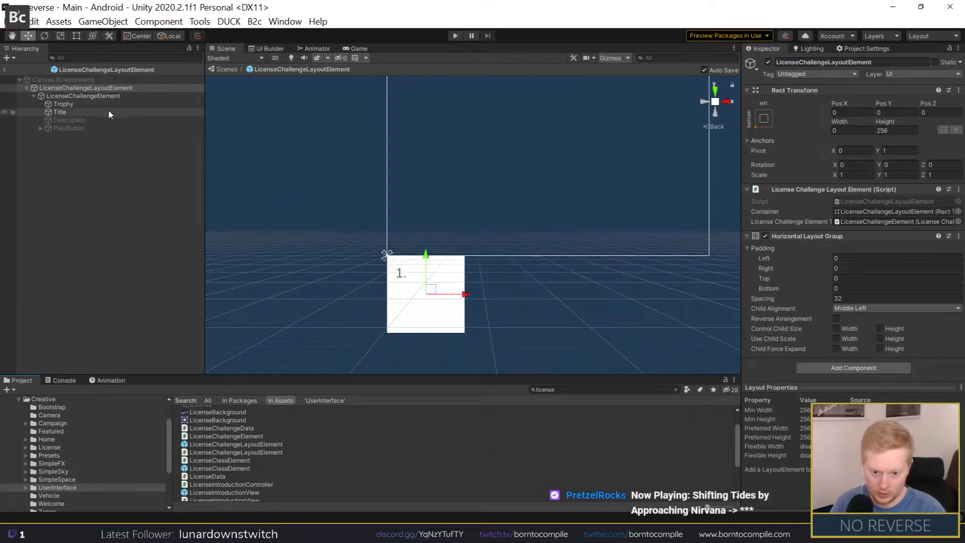
pyautogui.doubleClick(103, 104)
pyautogui.press('Delete')
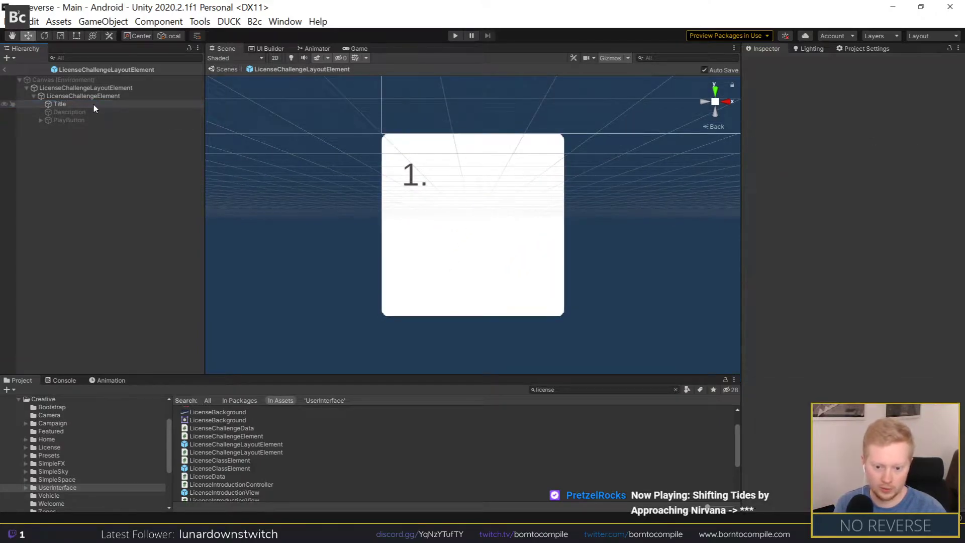
# Step: Delete the Description and PlayButton objects from the challenge card
pyautogui.click(80, 104)
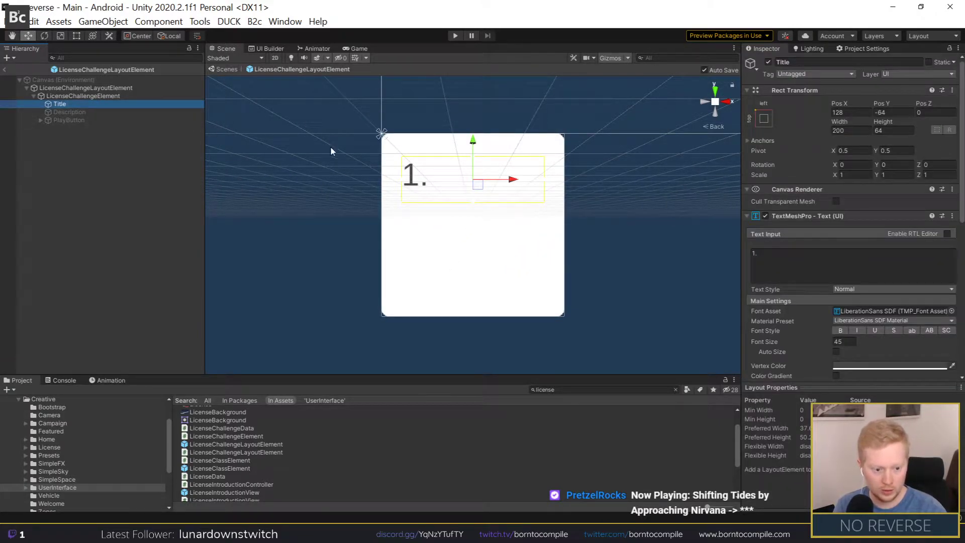
pyautogui.moveTo(457, 180); pyautogui.dragTo(461, 198, button='middle')
pyautogui.click(84, 111)
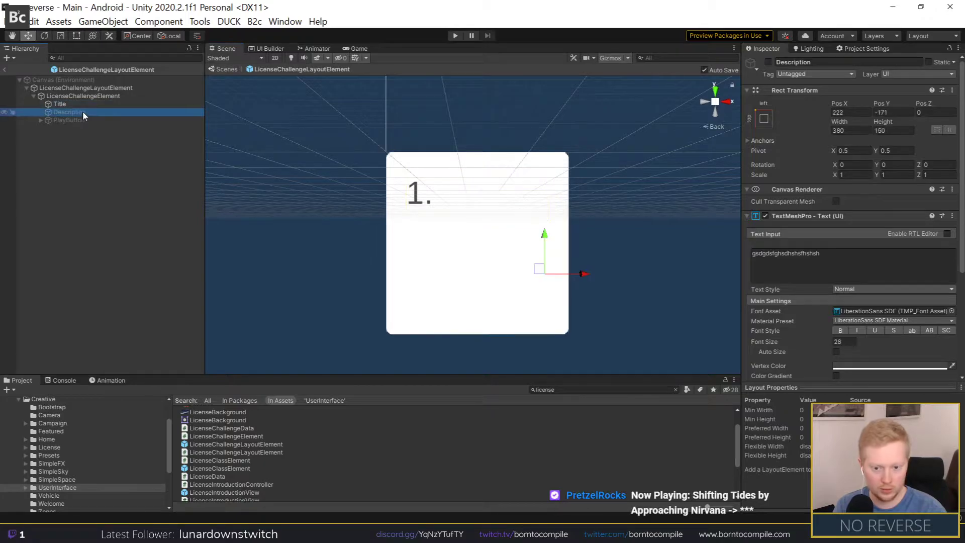
pyautogui.click(768, 62)
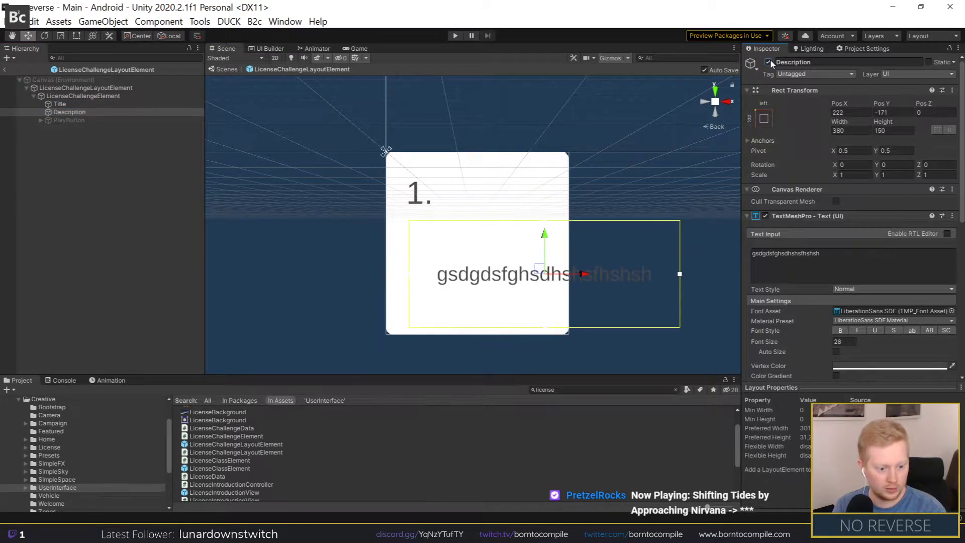
pyautogui.click(767, 61)
pyautogui.click(78, 113)
pyautogui.press('Delete')
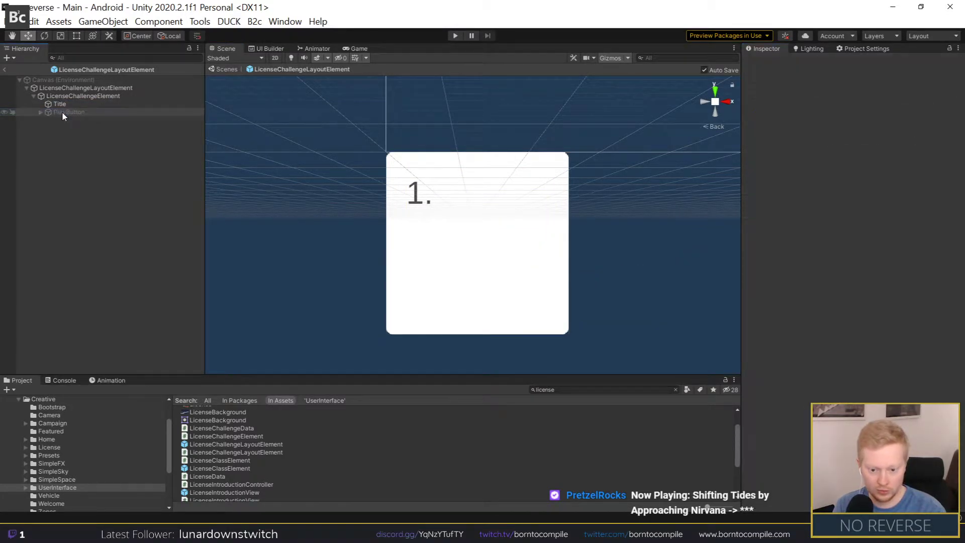
pyautogui.click(61, 111)
pyautogui.press('Delete')
# Step: Add a UI Image child under LicenseChallengeElement beside Title
pyautogui.click(60, 106)
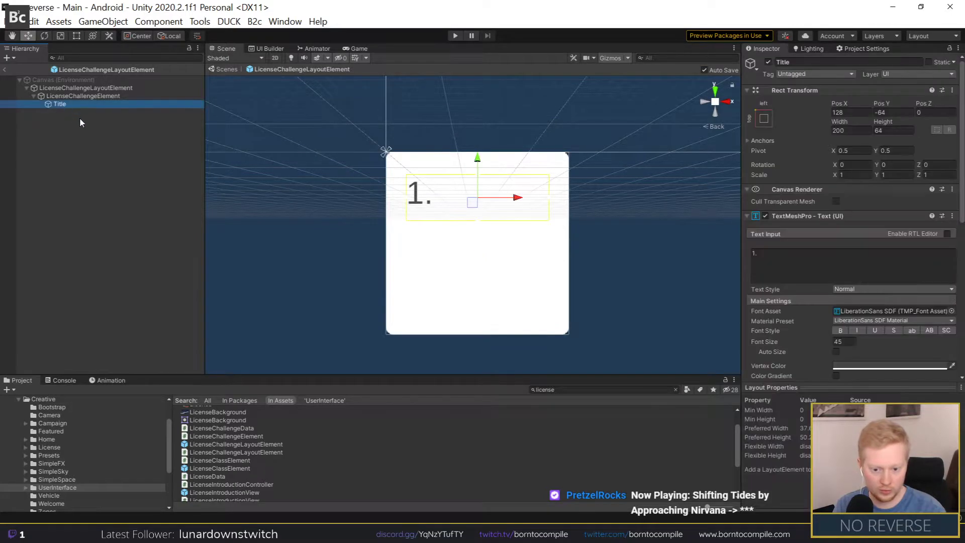
pyautogui.click(92, 179)
pyautogui.scroll(-3, 426, 205)
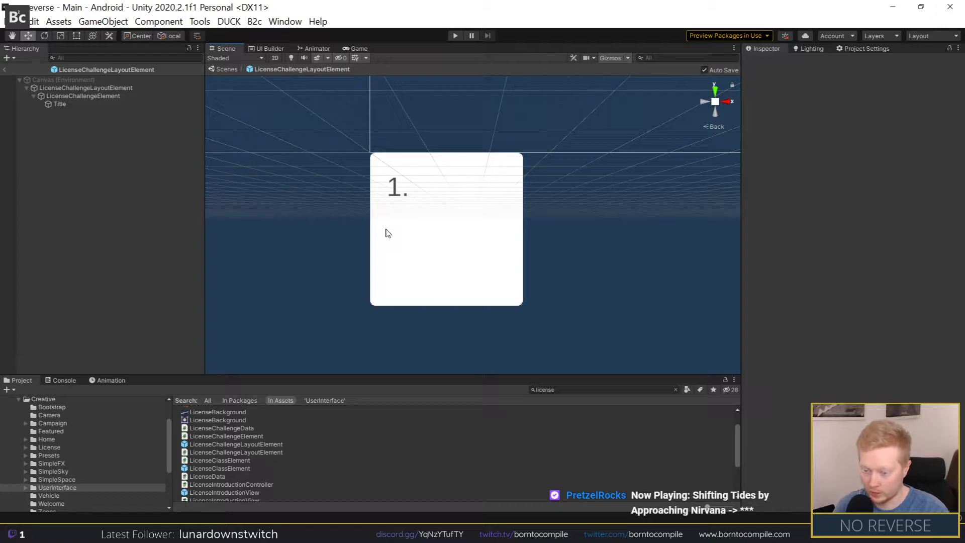
pyautogui.rightClick(66, 96)
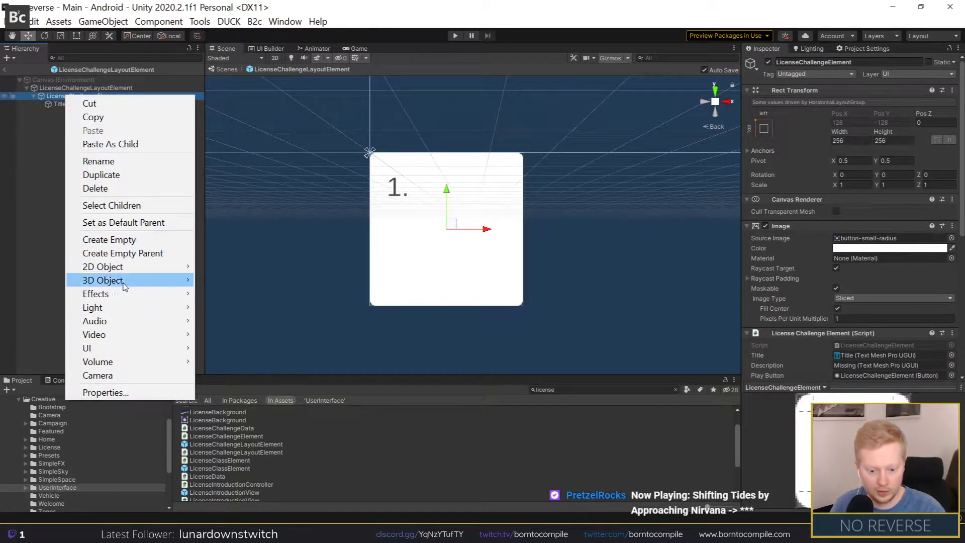
pyautogui.moveTo(116, 348)
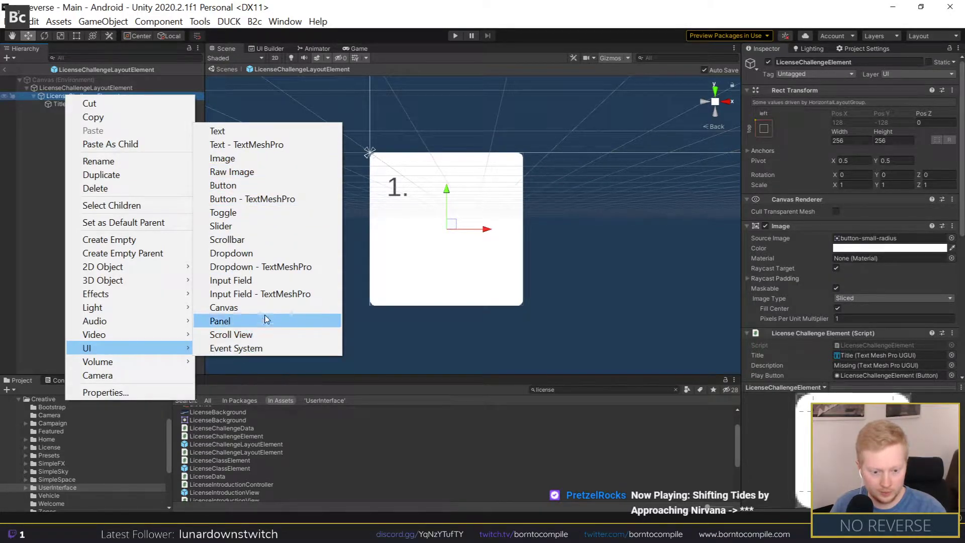
pyautogui.moveTo(273, 157); pyautogui.dragTo(514, 230)
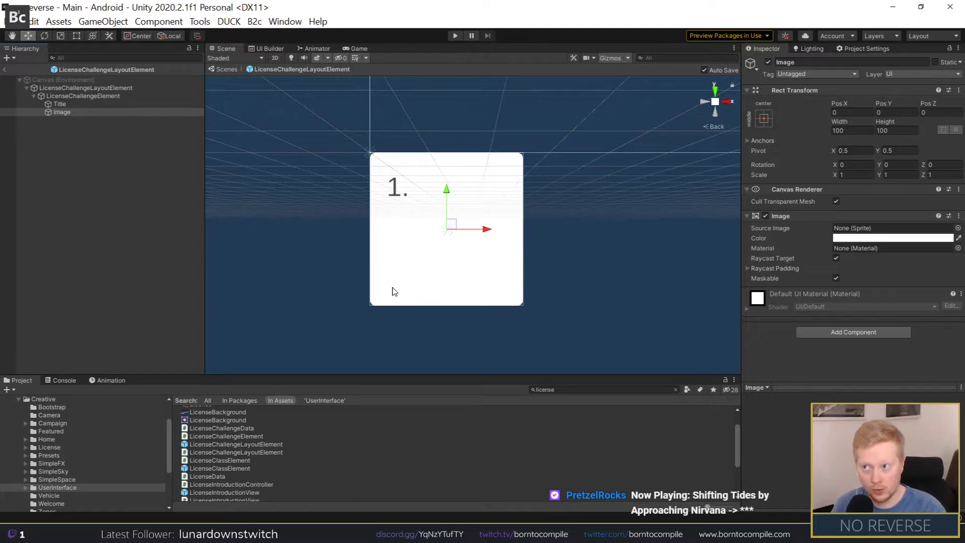
# Step: In Photoshop, create a new 32×32 px document
pyautogui.hotkey('alt', 'Tab')
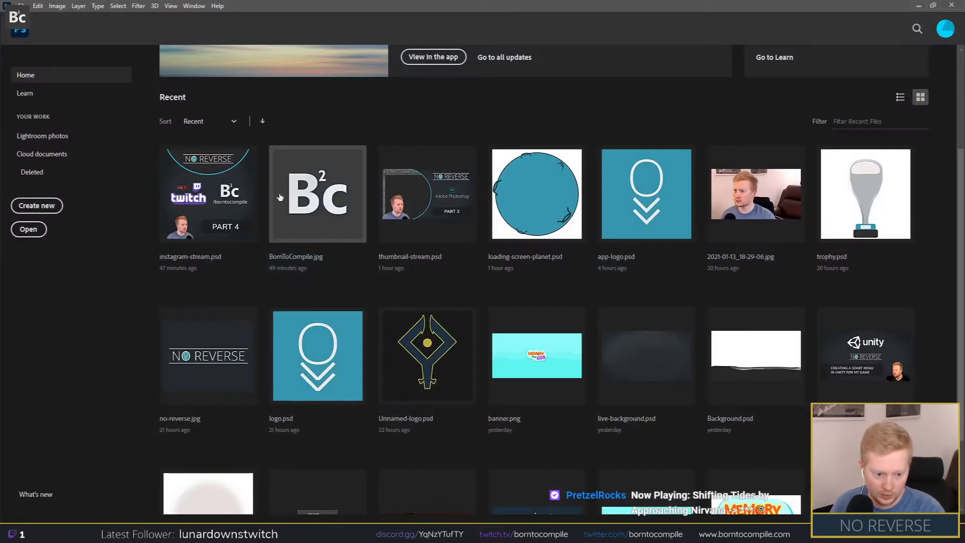
pyautogui.click(20, 6)
pyautogui.click(23, 18)
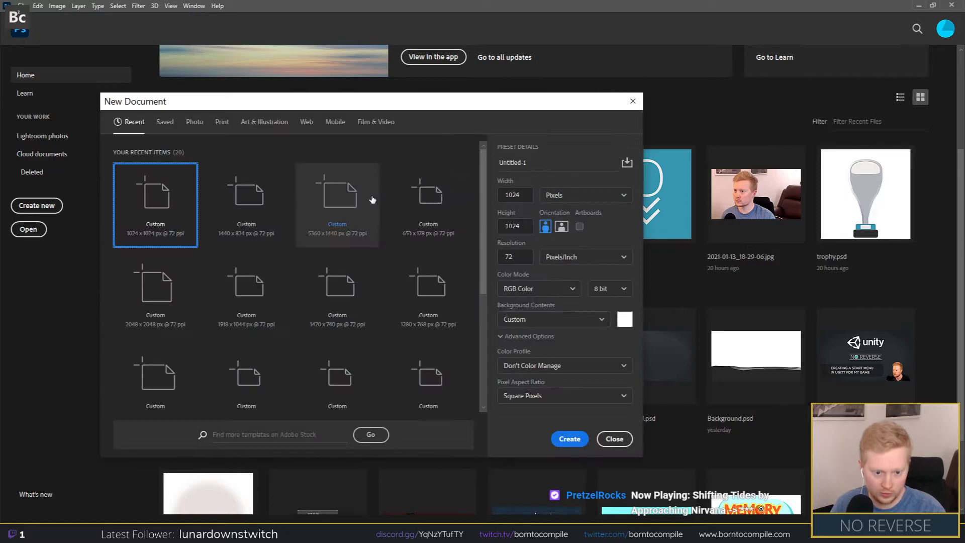
pyautogui.doubleClick(523, 195)
pyautogui.write('32')
pyautogui.press('Tab')
pyautogui.write('3')
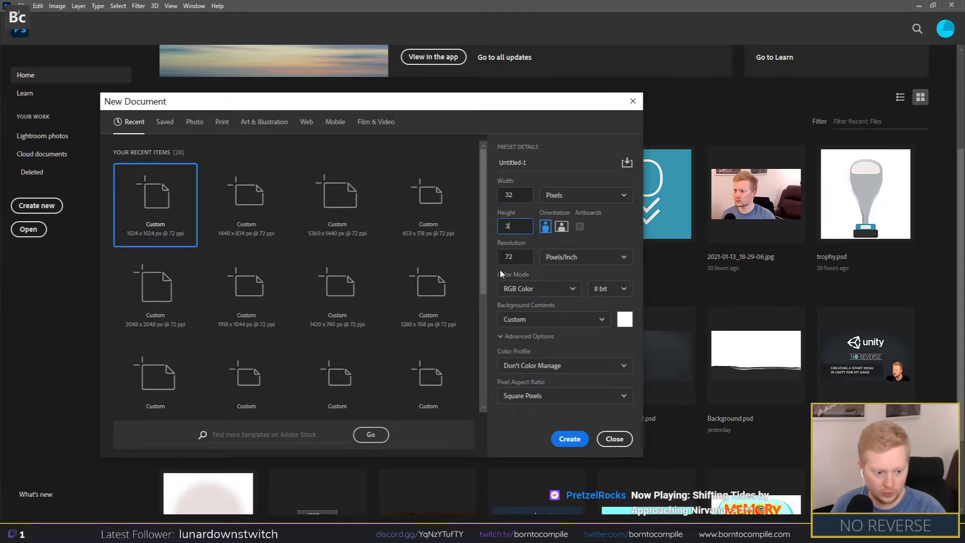
pyautogui.write('2')
pyautogui.click(568, 438)
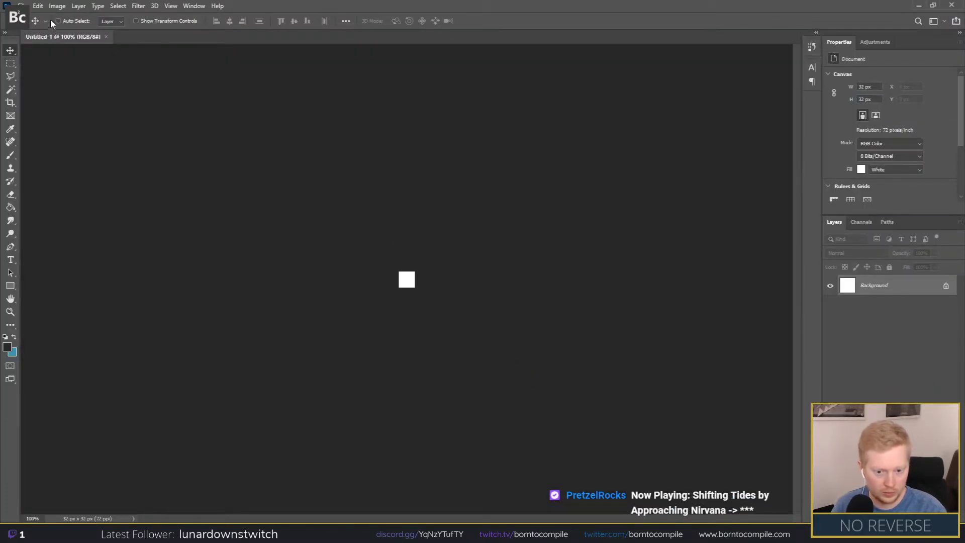
# Step: Enlarge the canvas to 64×64 px
pyautogui.click(56, 6)
pyautogui.click(80, 129)
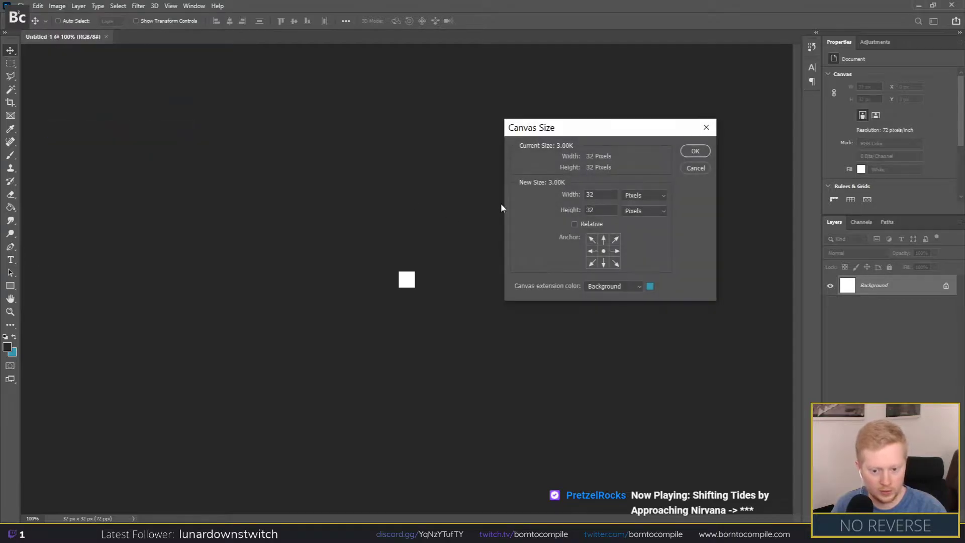
pyautogui.write('64')
pyautogui.press('Tab')
pyautogui.write('64')
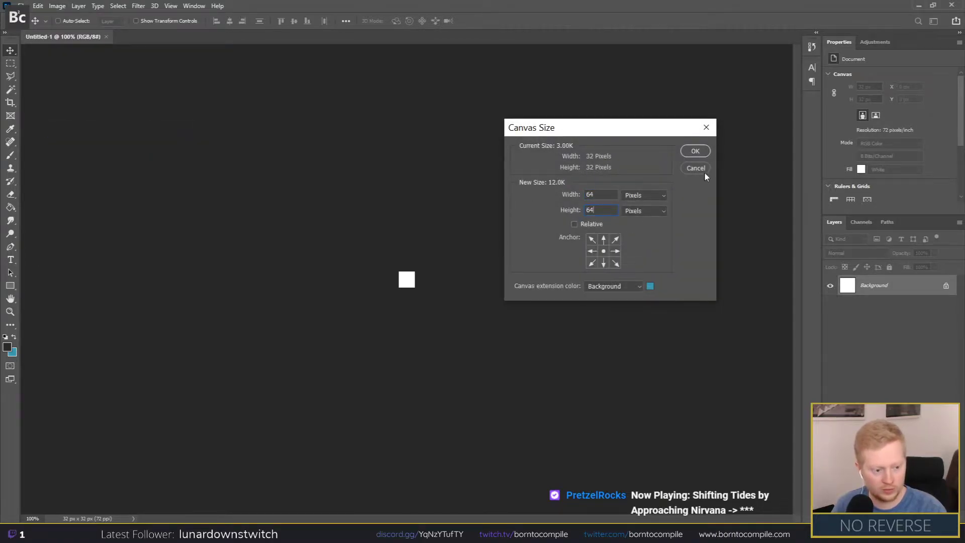
pyautogui.click(698, 153)
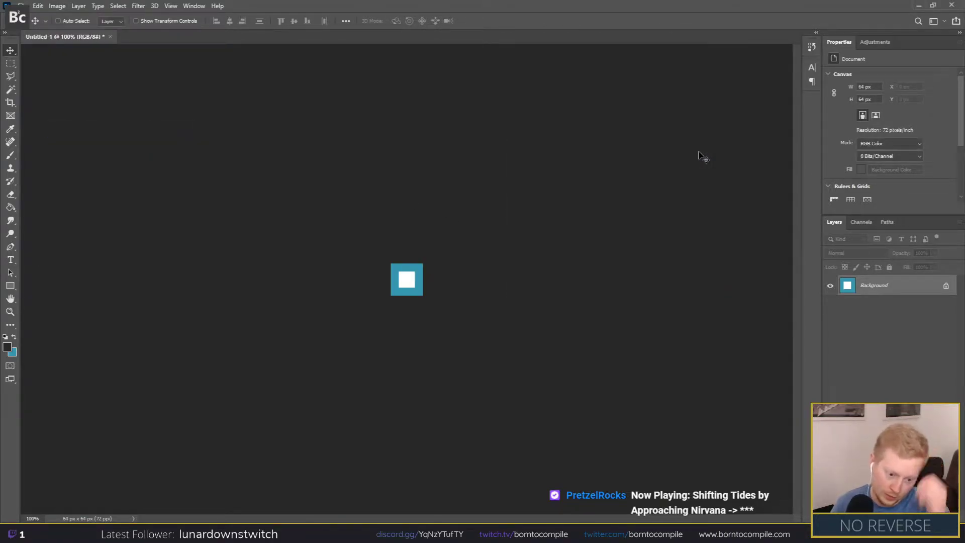
# Step: Convert the Background into Layer 0 and zoom in on the canvas
pyautogui.doubleClick(874, 285)
pyautogui.press('Return')
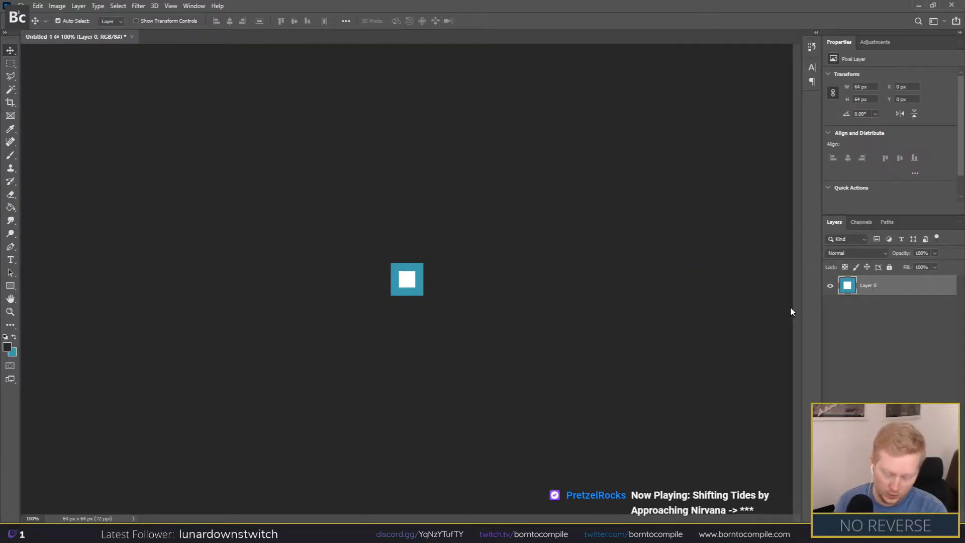
pyautogui.hotkey('ctrl', '+')
pyautogui.hotkey('ctrl', '+')
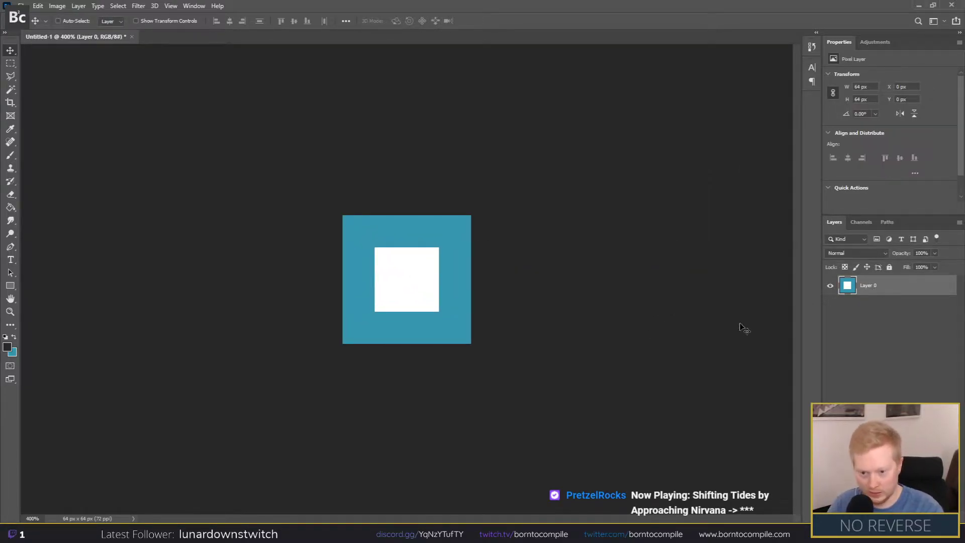
pyautogui.click(6, 286)
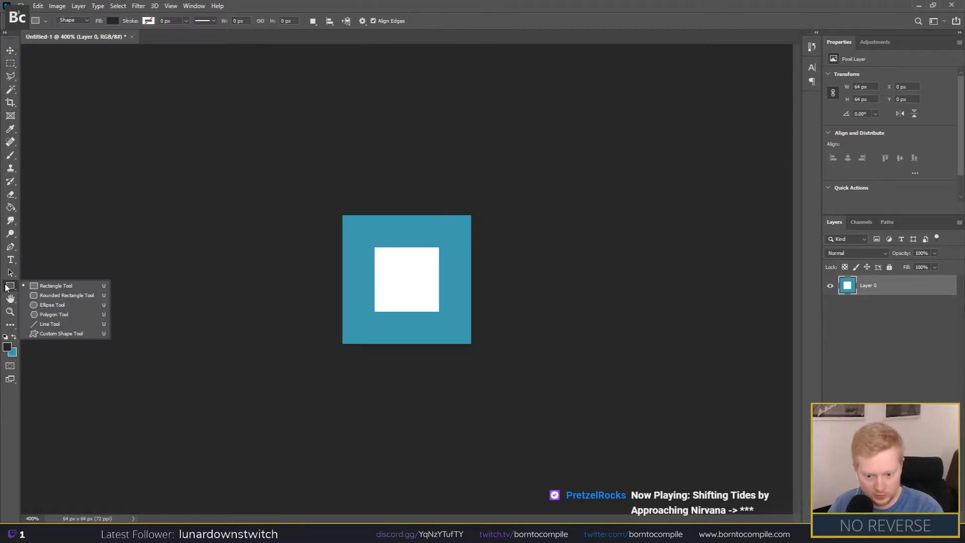
# Step: Draw a 64×64 px circle, centre it on the canvas, and hide Layer 0
pyautogui.press('Escape')
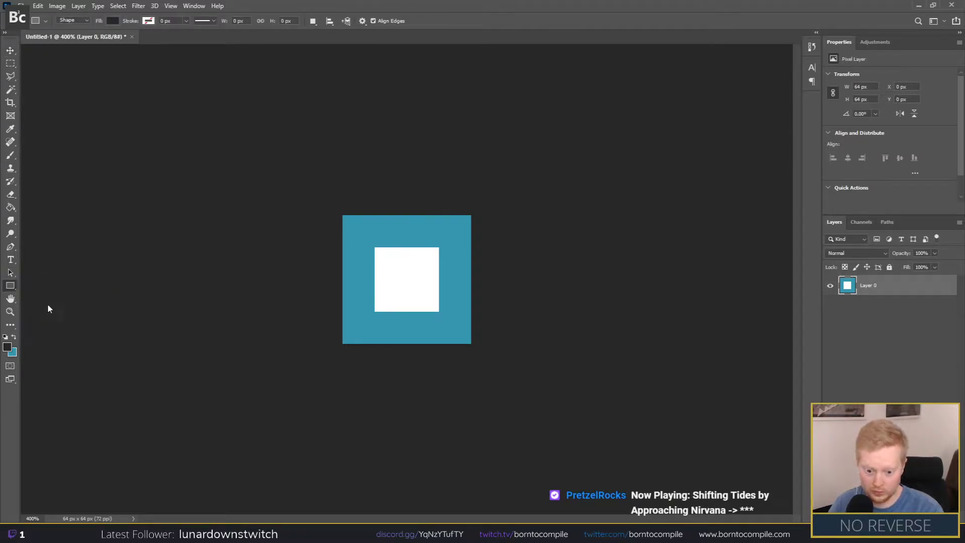
pyautogui.click(414, 267)
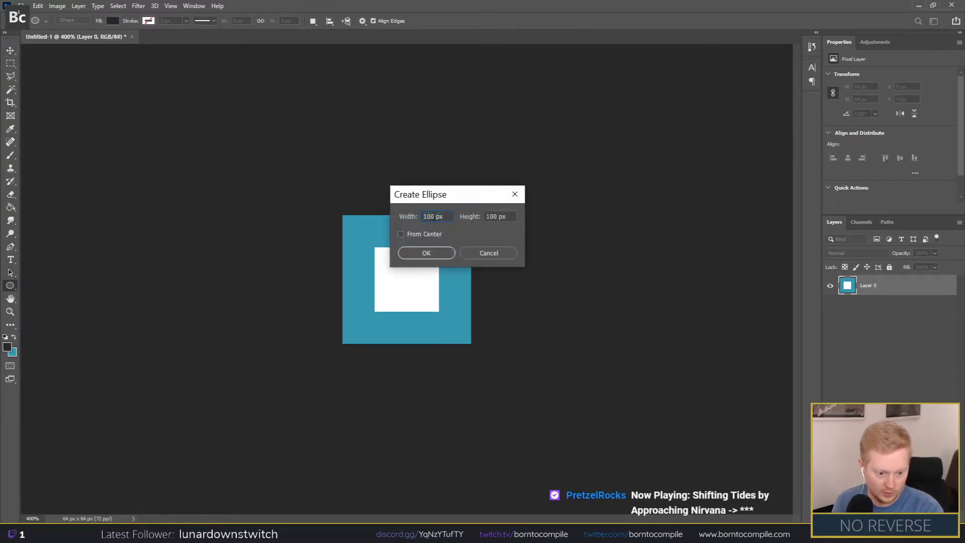
pyautogui.press('BackSpace')
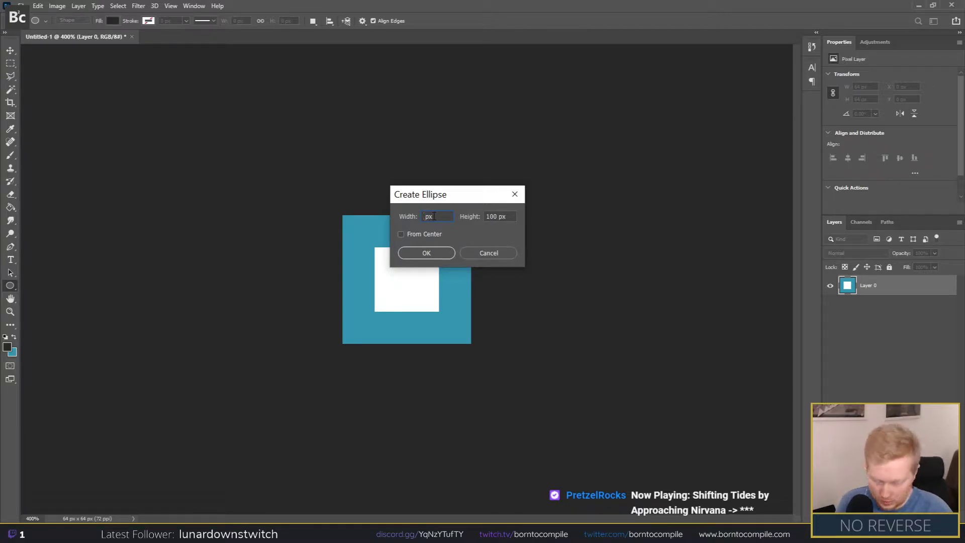
pyautogui.write('64')
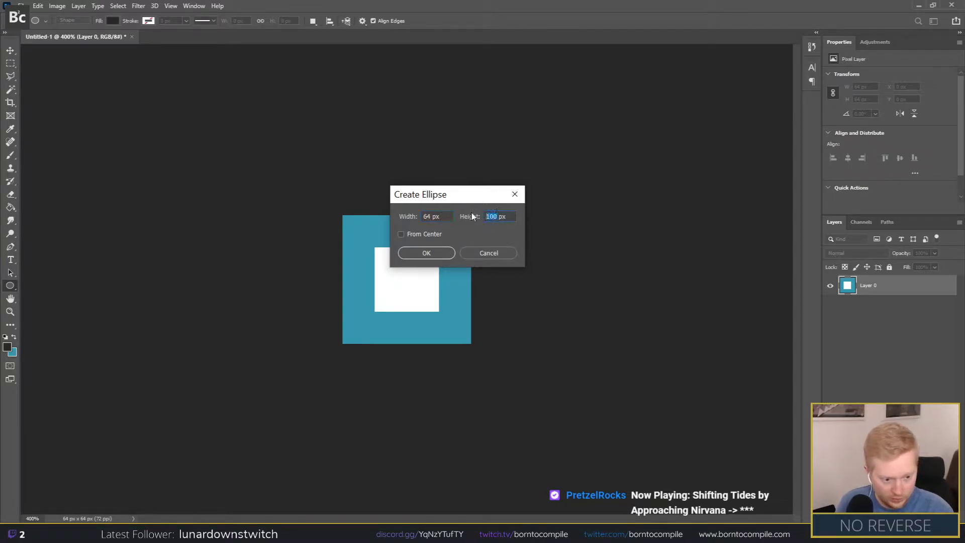
pyautogui.click(441, 257)
pyautogui.press('v')
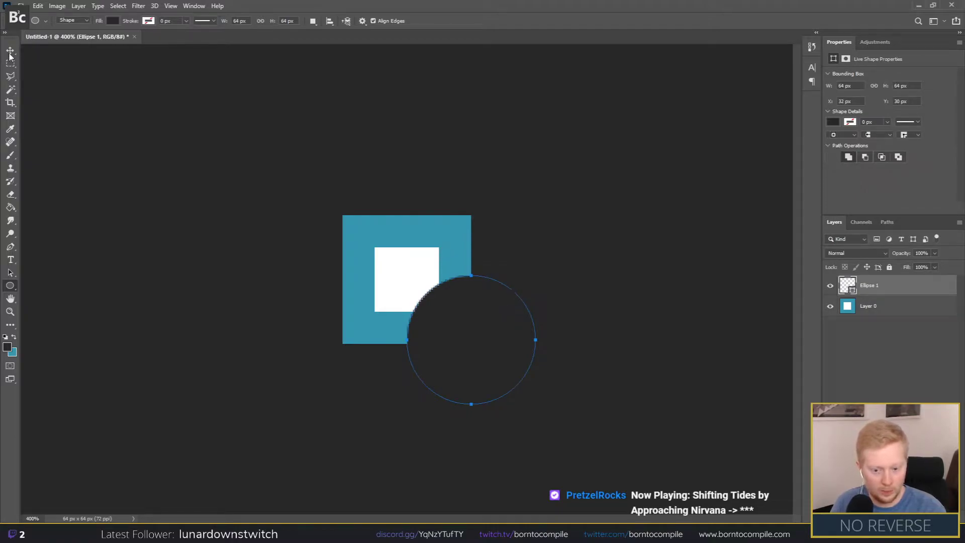
pyautogui.moveTo(401, 321); pyautogui.dragTo(402, 265)
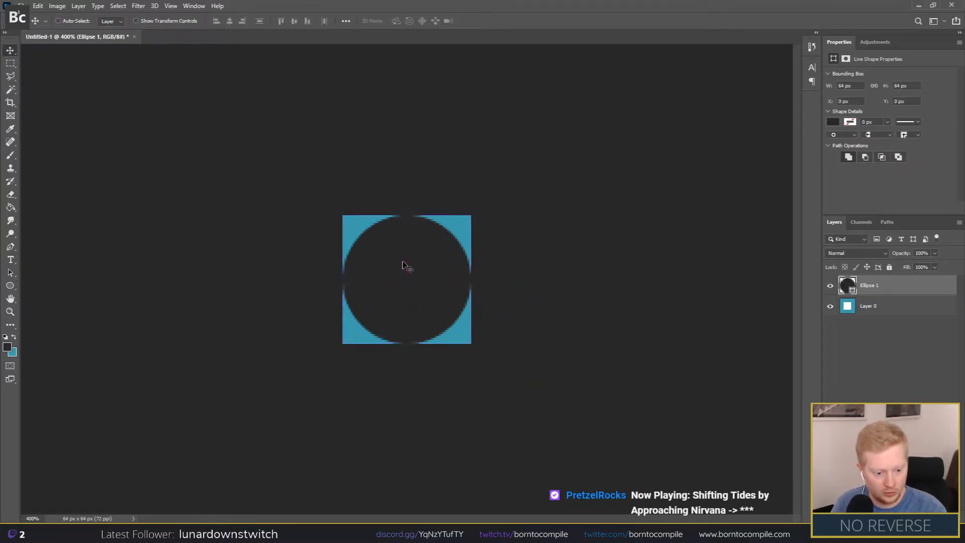
pyautogui.click(830, 305)
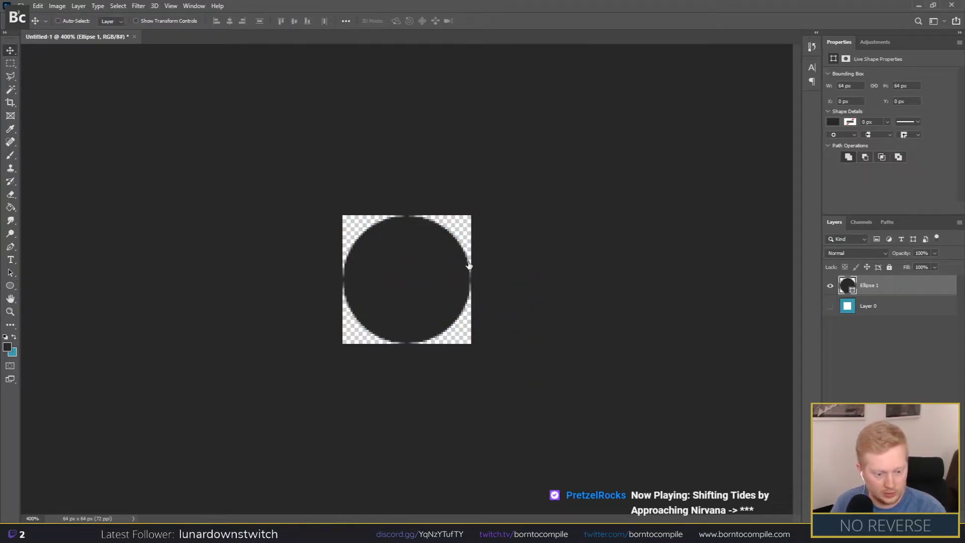
# Step: Give the circle a Bevel & Emboss layer style
pyautogui.hotkey('ctrl', 'shift', 'b')
pyautogui.click(506, 292)
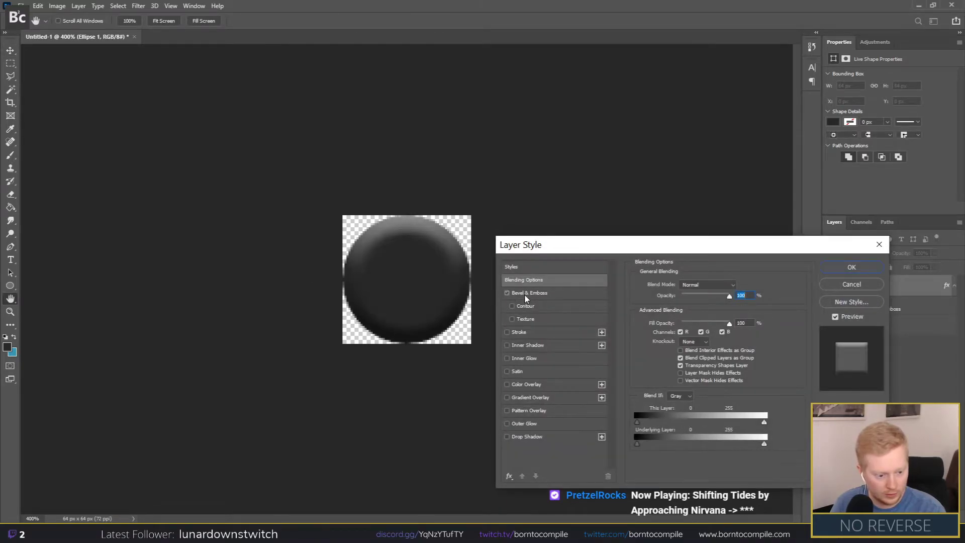
pyautogui.click(527, 293)
pyautogui.moveTo(560, 246); pyautogui.dragTo(582, 161)
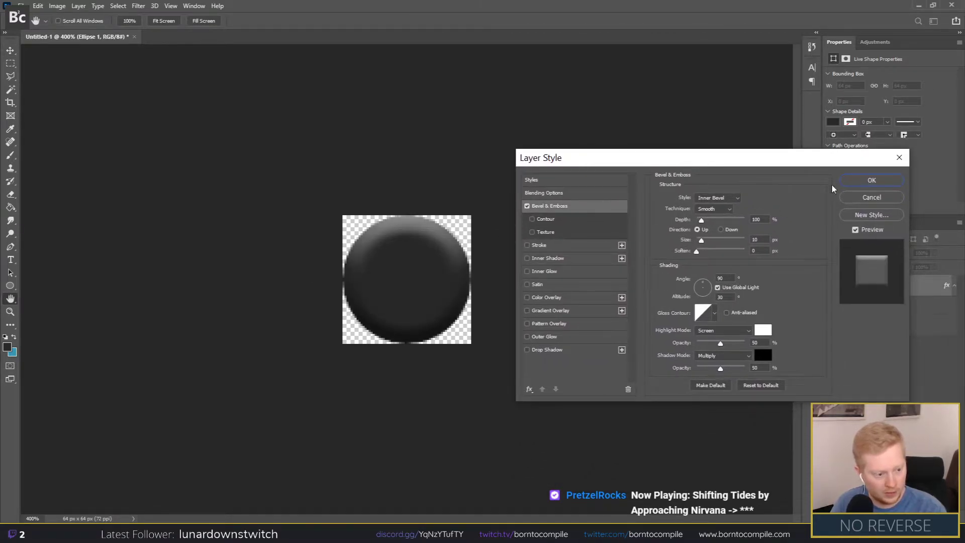
# Step: Add a deep red Color Overlay to the circle and apply the styles
pyautogui.click(556, 297)
pyautogui.click(758, 201)
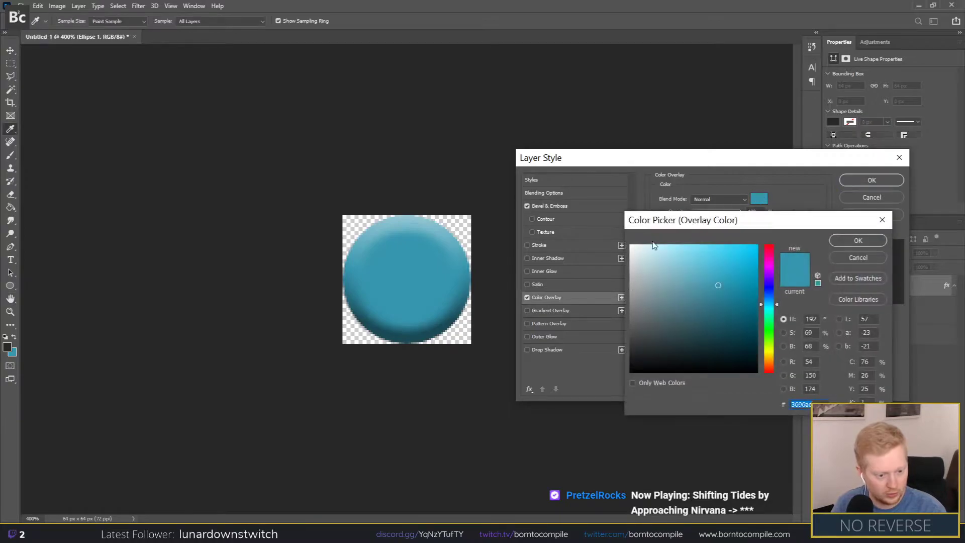
pyautogui.click(764, 244)
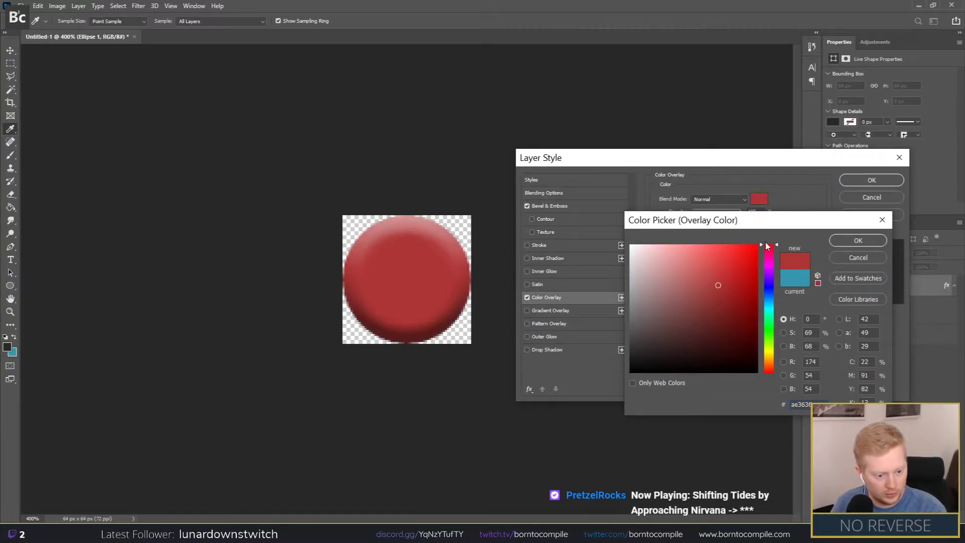
pyautogui.moveTo(746, 258); pyautogui.dragTo(752, 292)
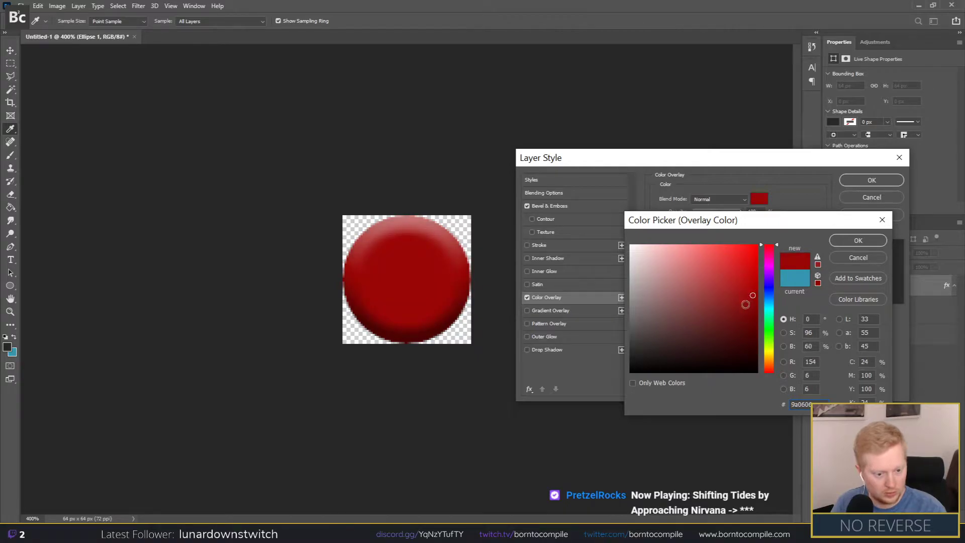
pyautogui.click(857, 240)
pyautogui.click(863, 180)
# Step: Begin saving the image as a PNG file
pyautogui.press('v')
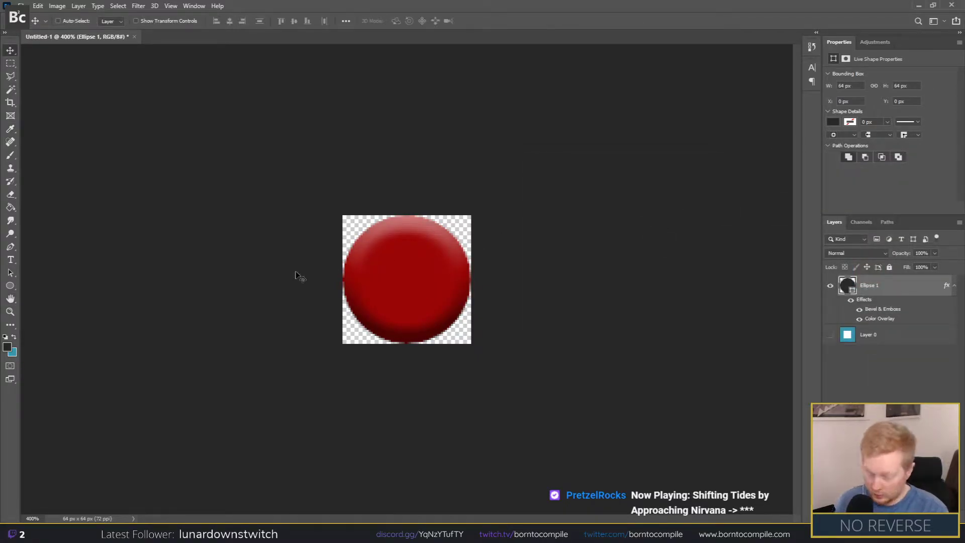
pyautogui.hotkey('ctrl', 'shift', 's')
pyautogui.click(161, 404)
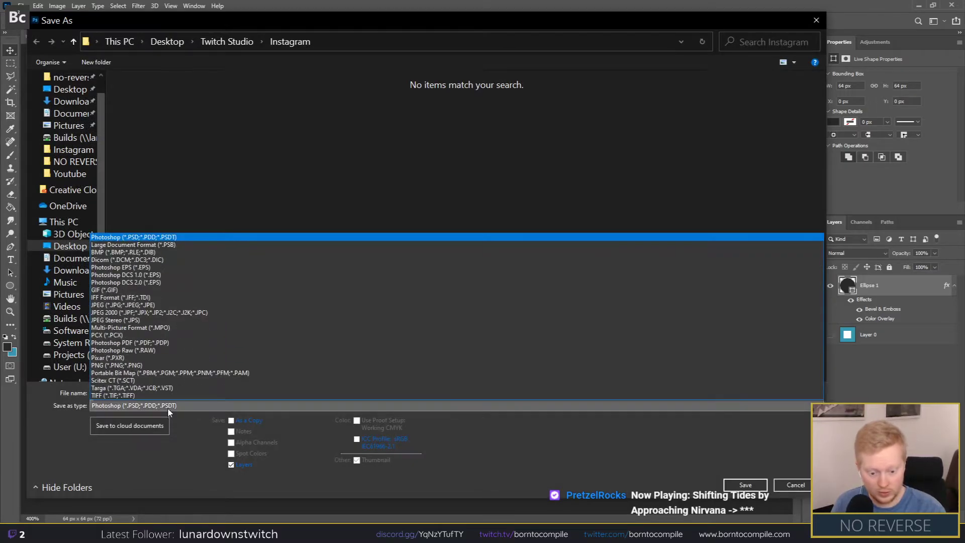
pyautogui.click(117, 365)
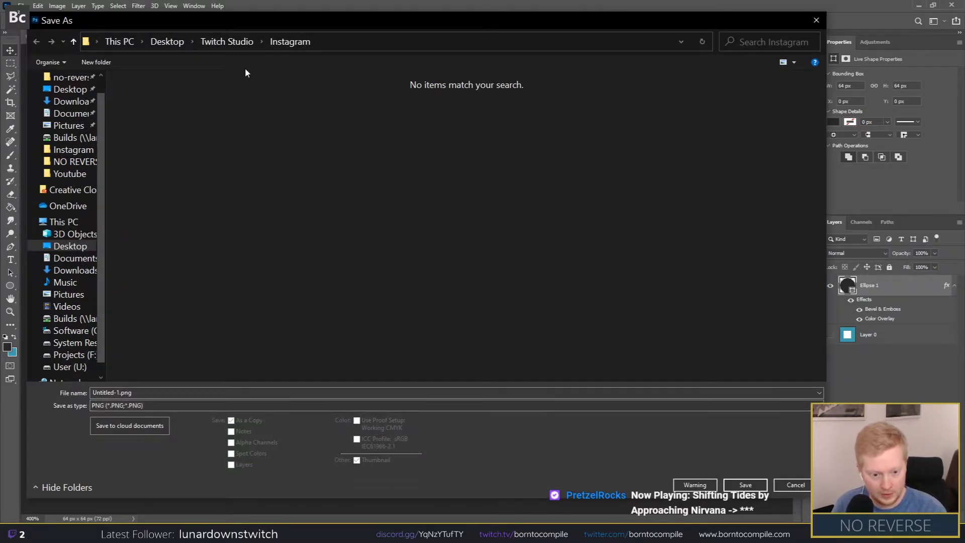
# Step: Browse to no-reverse > Assets > Game > Creative > UserInterface in the save dialog
pyautogui.click(237, 40)
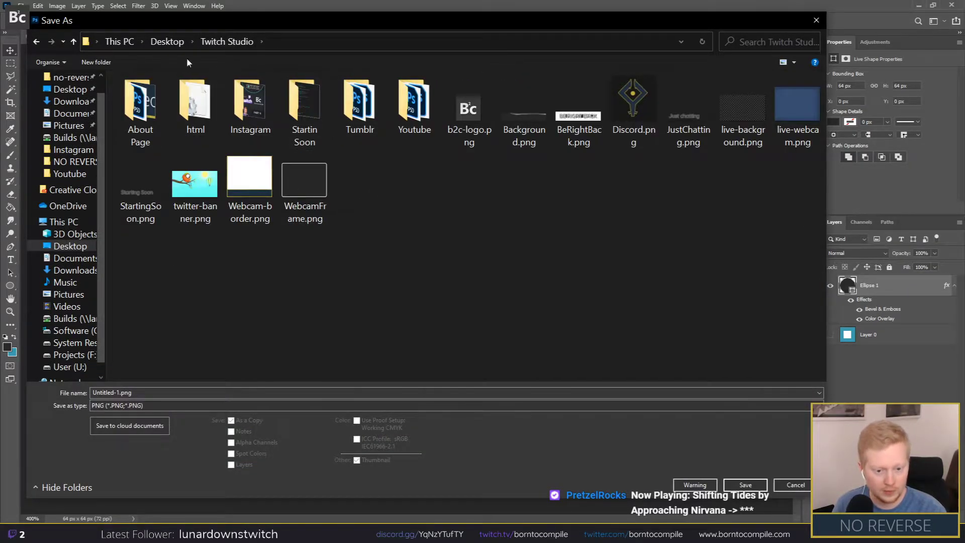
pyautogui.scroll(2, 65, 101)
pyautogui.click(71, 97)
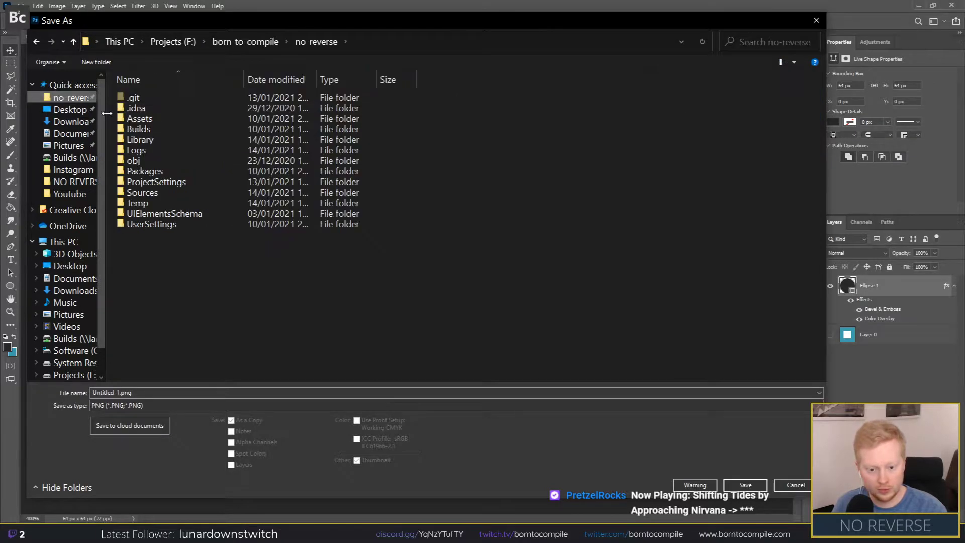
pyautogui.moveTo(107, 113); pyautogui.dragTo(157, 113)
pyautogui.doubleClick(207, 120)
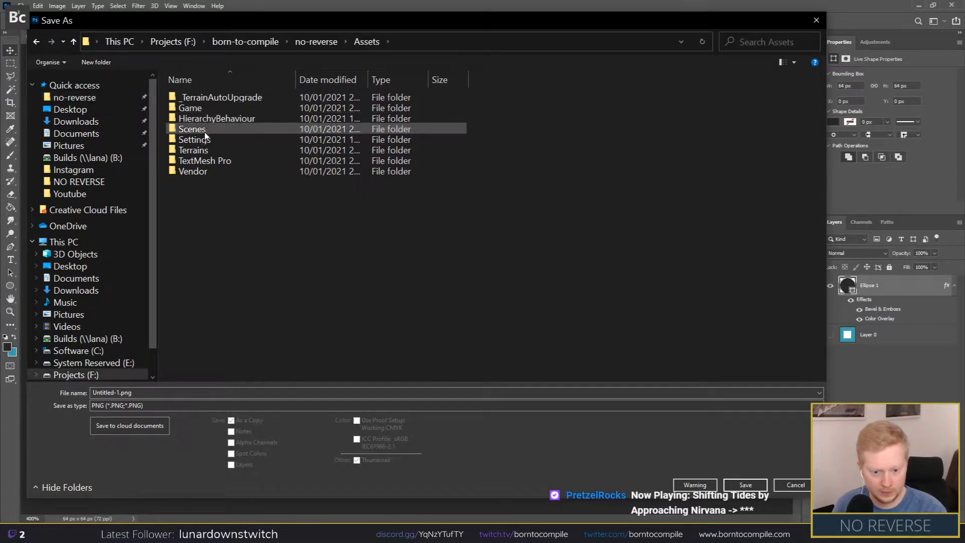
pyautogui.doubleClick(198, 108)
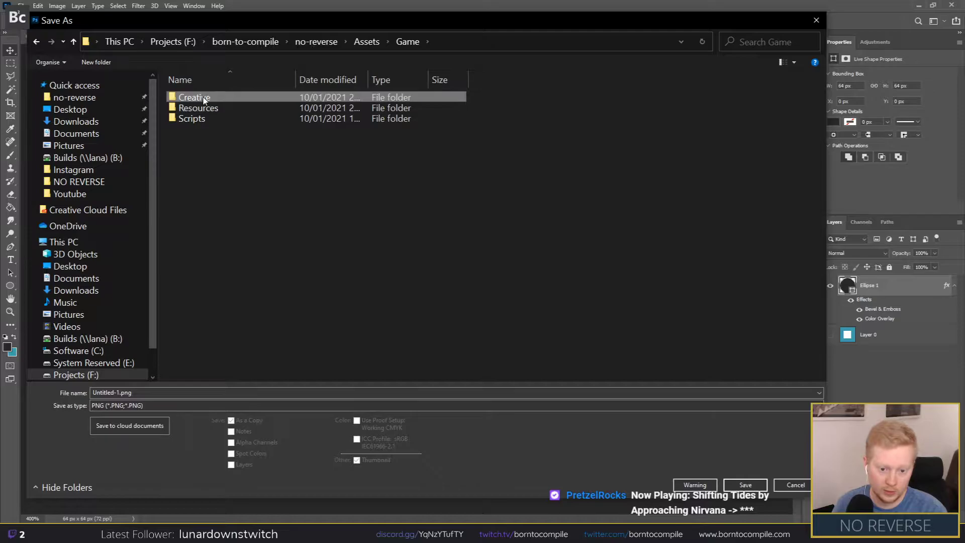
pyautogui.doubleClick(204, 101)
pyautogui.doubleClick(217, 206)
# Step: Create a new folder named Trophies in UserInterface and go into it
pyautogui.rightClick(400, 271)
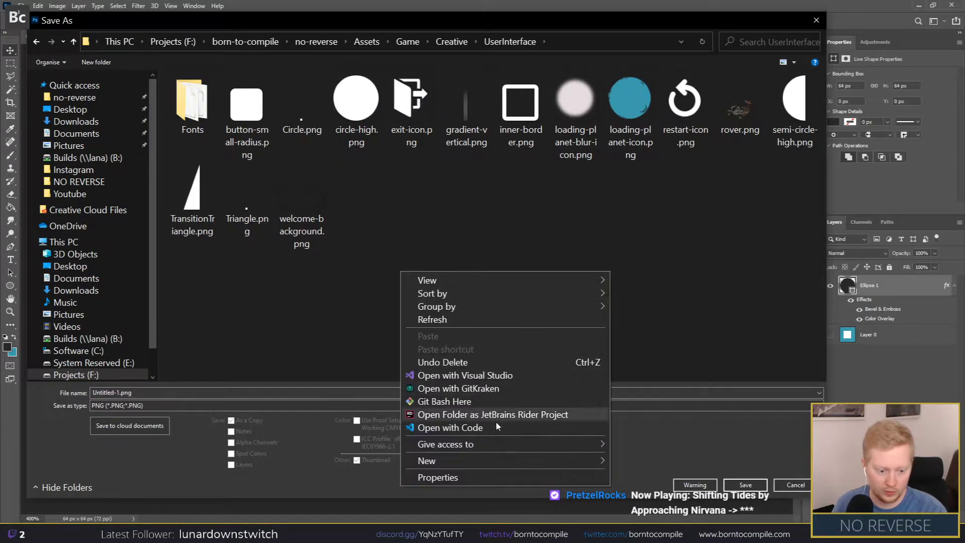
pyautogui.moveTo(520, 457)
pyautogui.click(658, 379)
pyautogui.write('T')
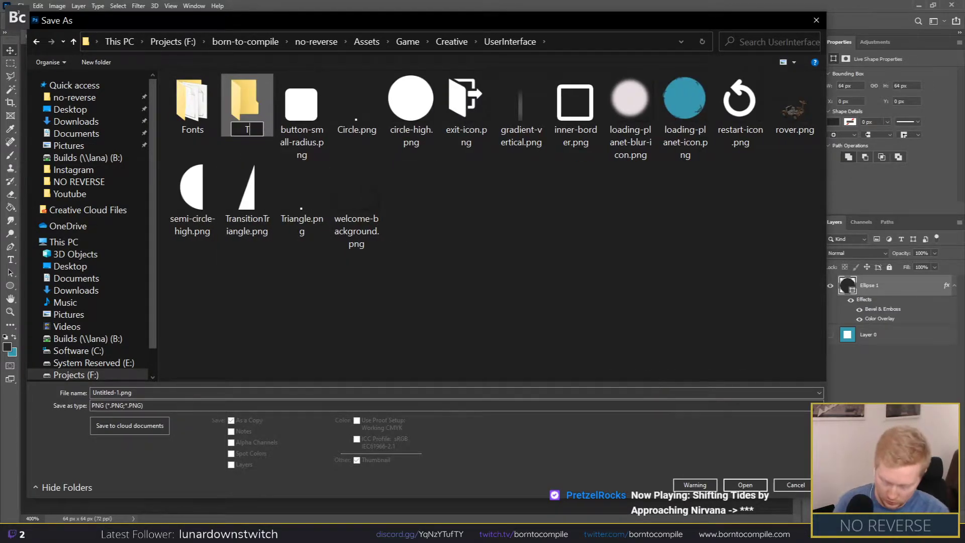
pyautogui.write('rophy')
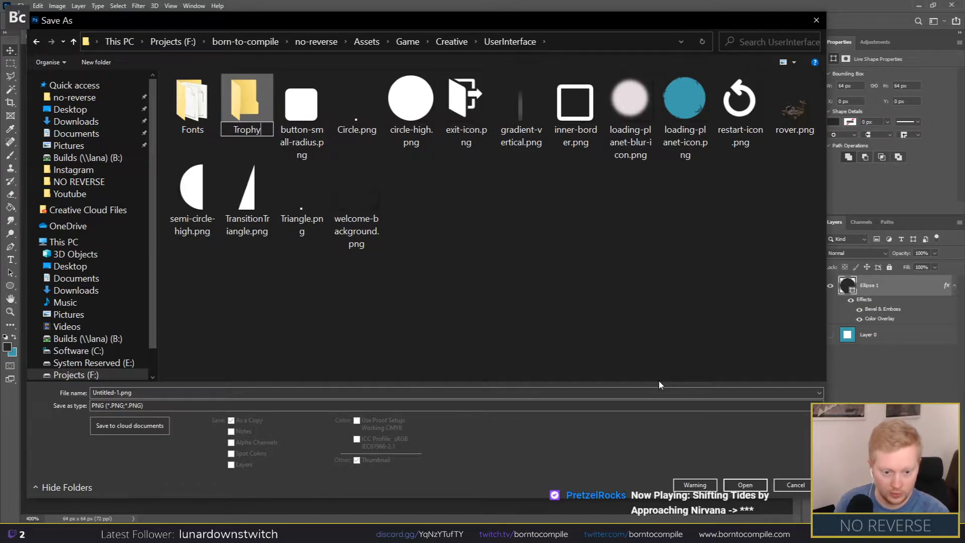
pyautogui.press('BackSpace')
pyautogui.write('ies')
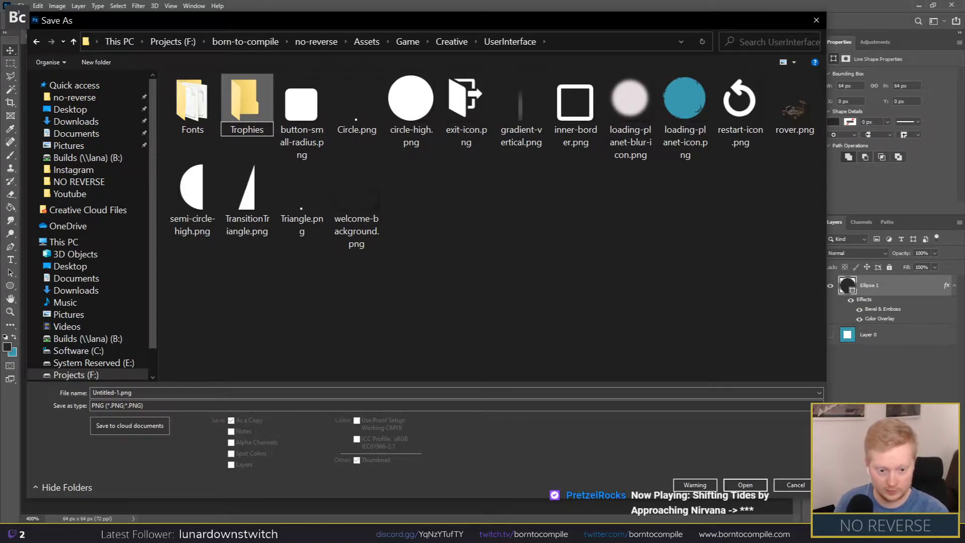
pyautogui.press('Return')
pyautogui.doubleClick(239, 108)
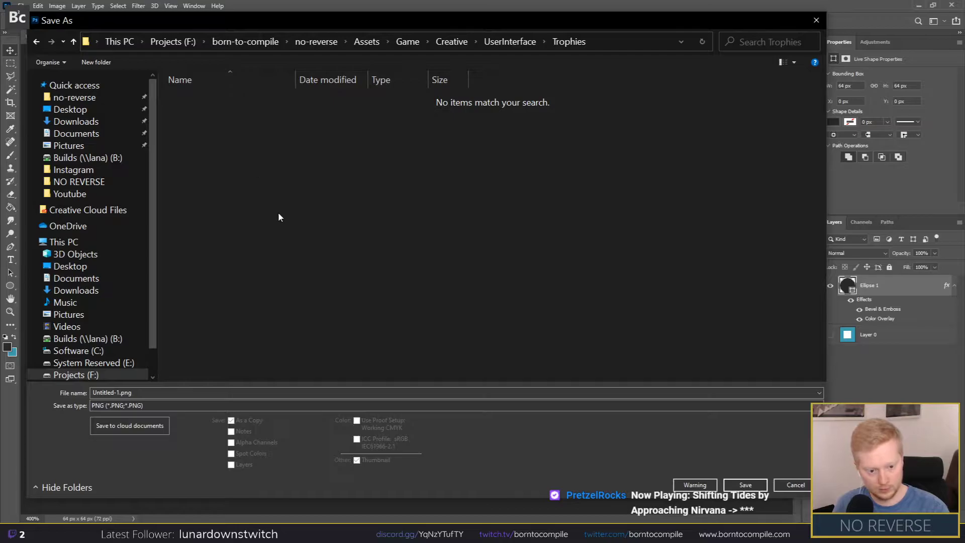
pyautogui.press('Return')
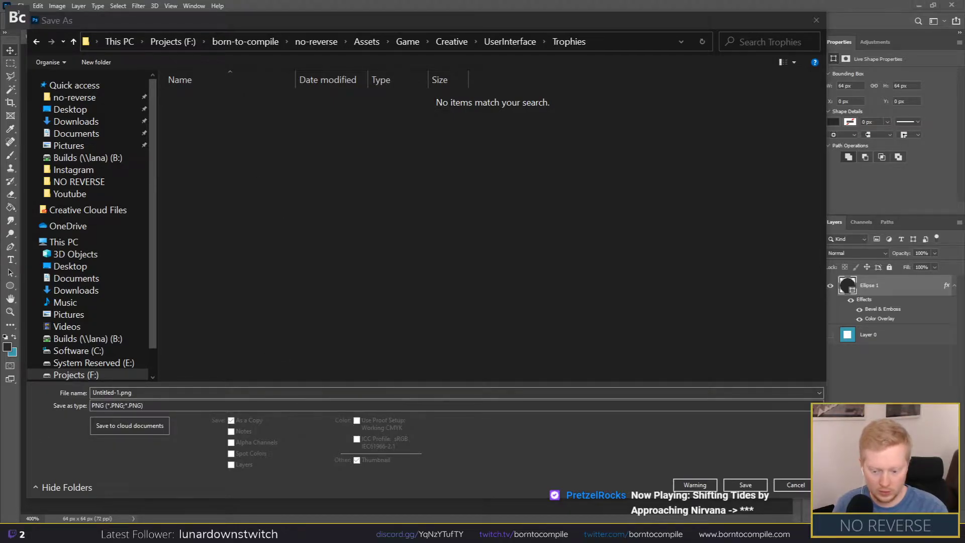
# Step: Run a web search for 'trophys', then return to Photoshop's save dialog
pyautogui.hotkey('alt', 'Tab')
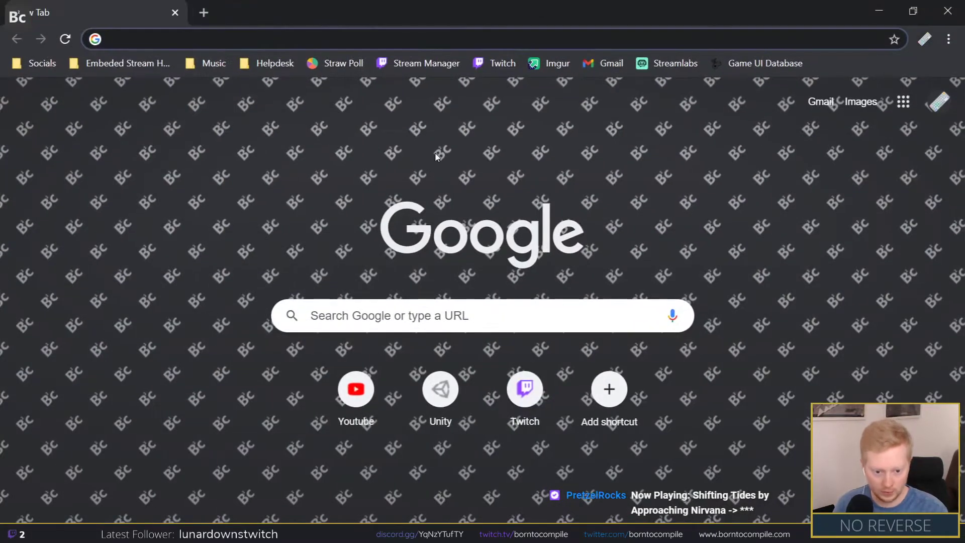
pyautogui.write('trop')
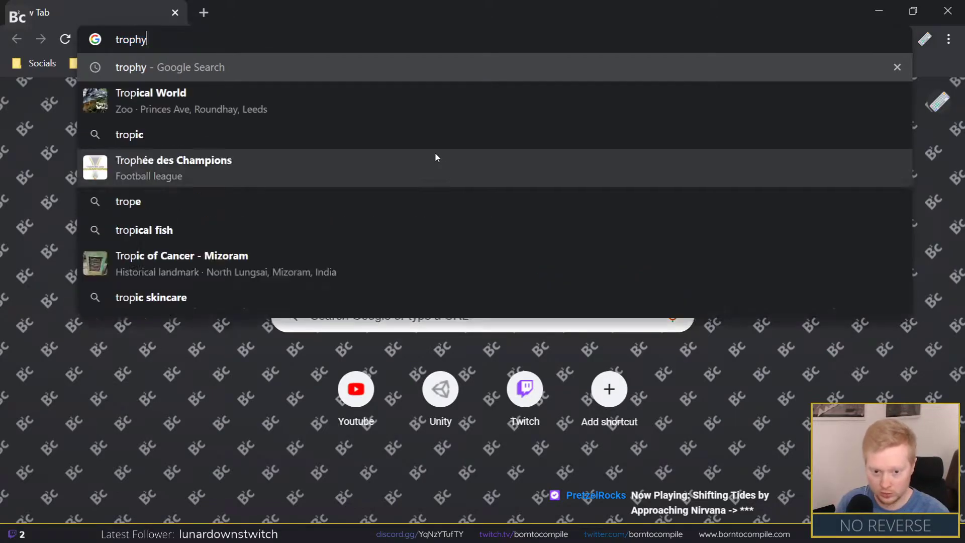
pyautogui.write('hys')
pyautogui.press('Return')
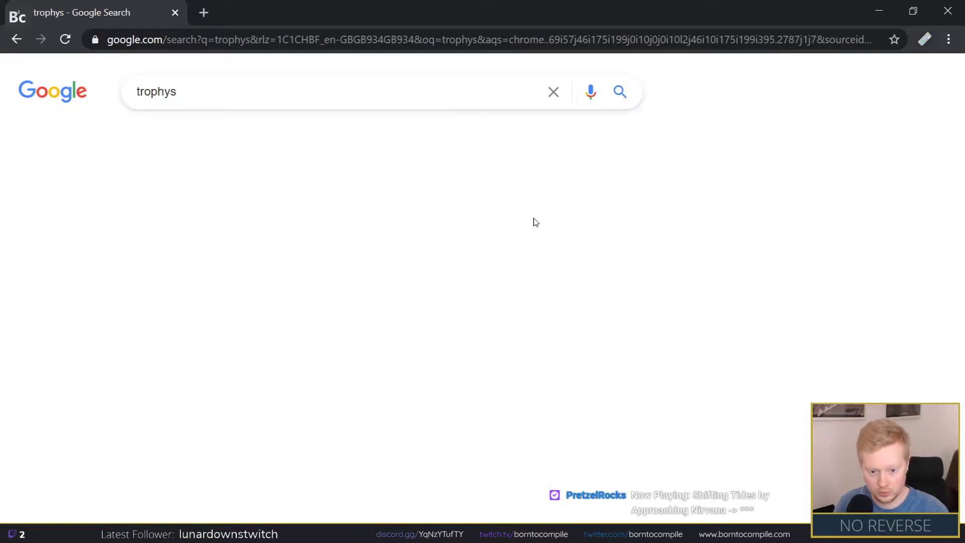
pyautogui.hotkey('alt', 'Tab')
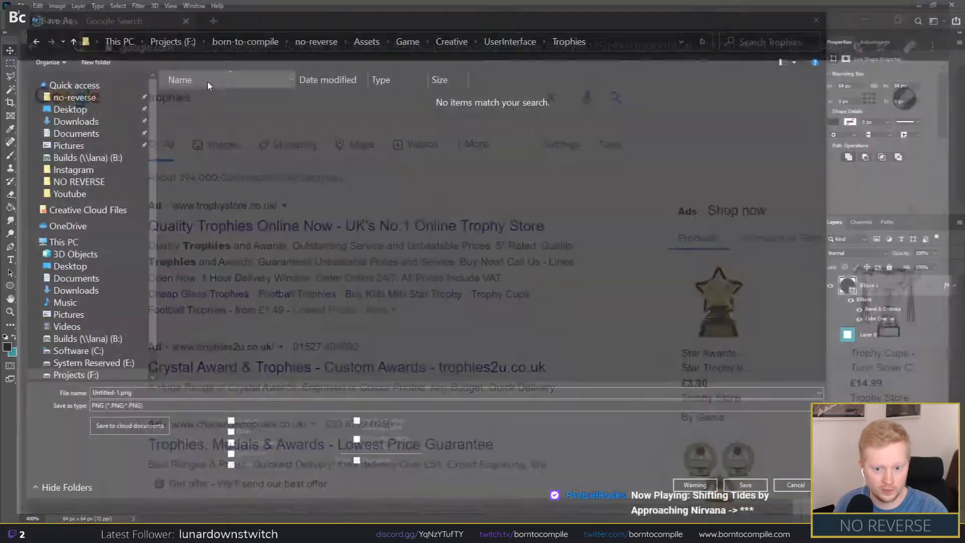
# Step: Save the red button as developer-trophy PNG in the Trophies folder
pyautogui.click(156, 391)
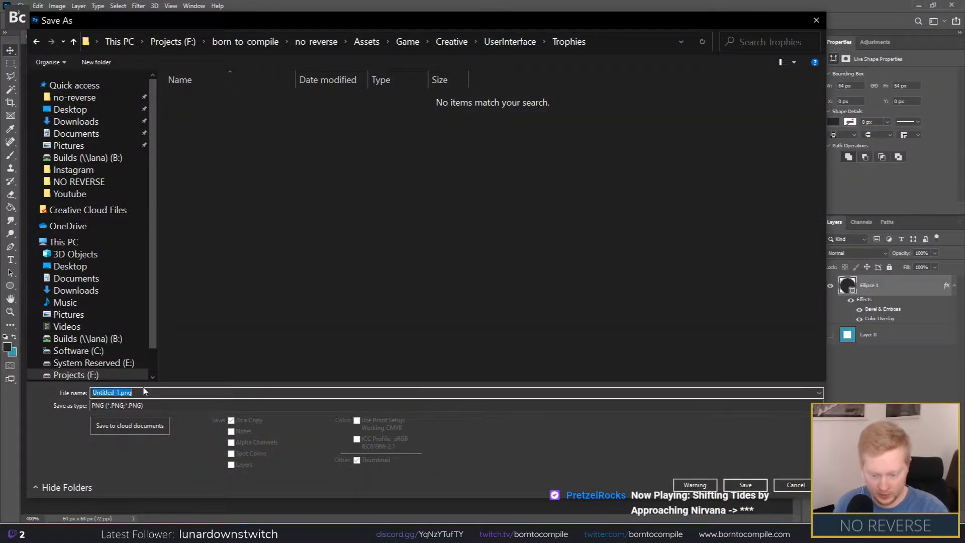
pyautogui.write('developer-trophy')
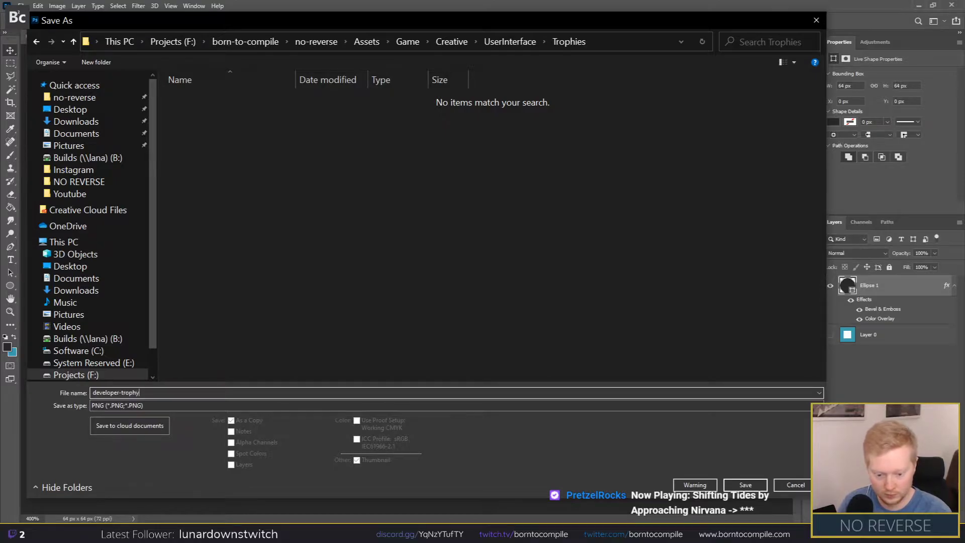
pyautogui.press('Return')
pyautogui.press('Return')
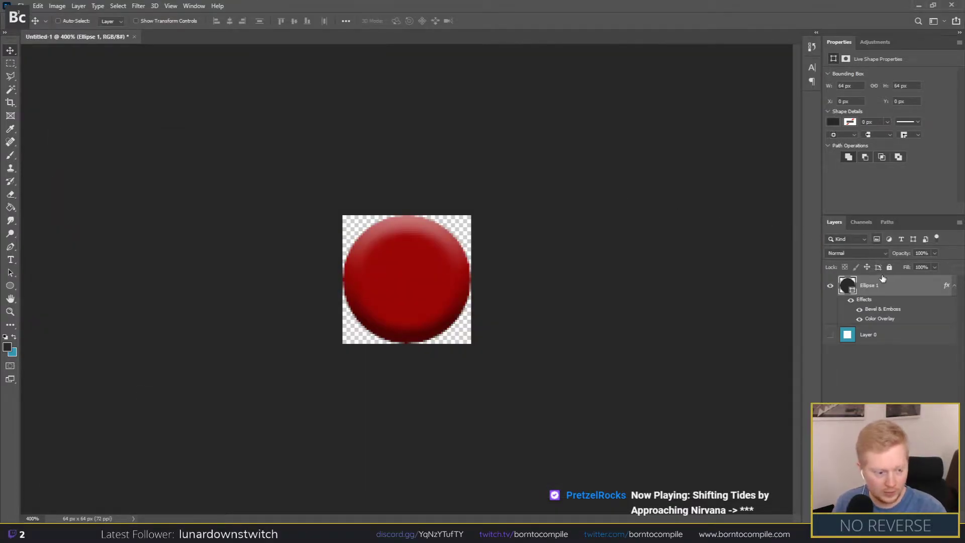
# Step: Change the circle's Color Overlay to a dark bronze-brown (RGB 97, 67, 14)
pyautogui.doubleClick(375, 306)
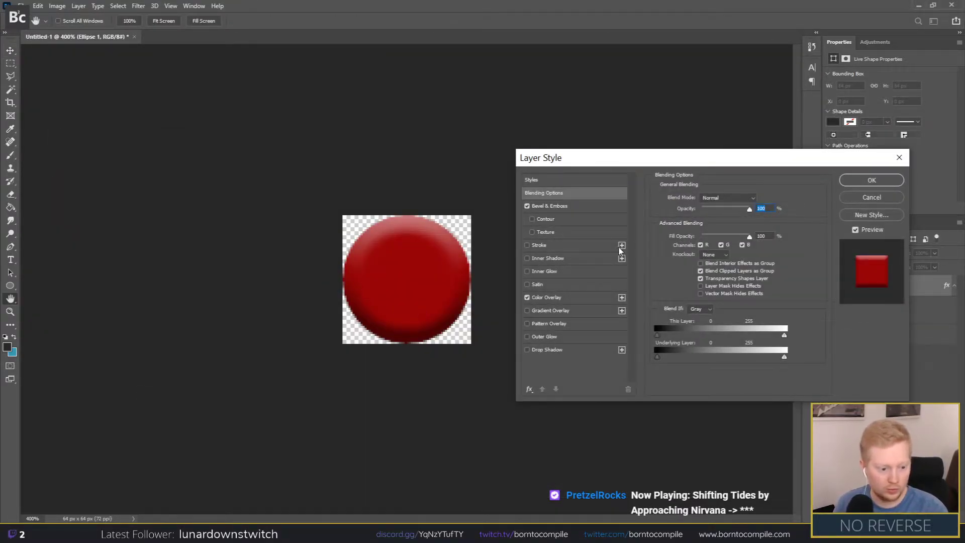
pyautogui.click(545, 298)
pyautogui.click(759, 199)
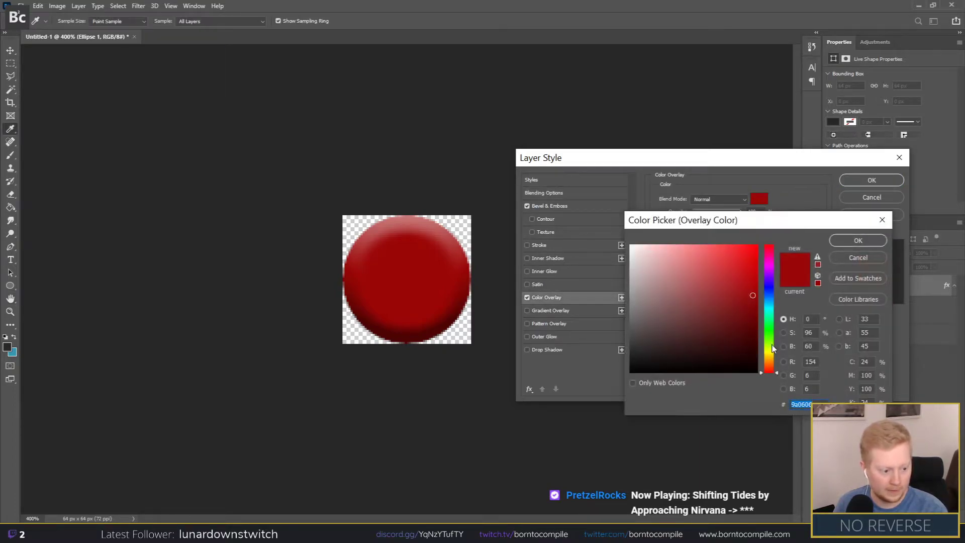
pyautogui.click(773, 360)
pyautogui.moveTo(773, 362); pyautogui.dragTo(772, 363)
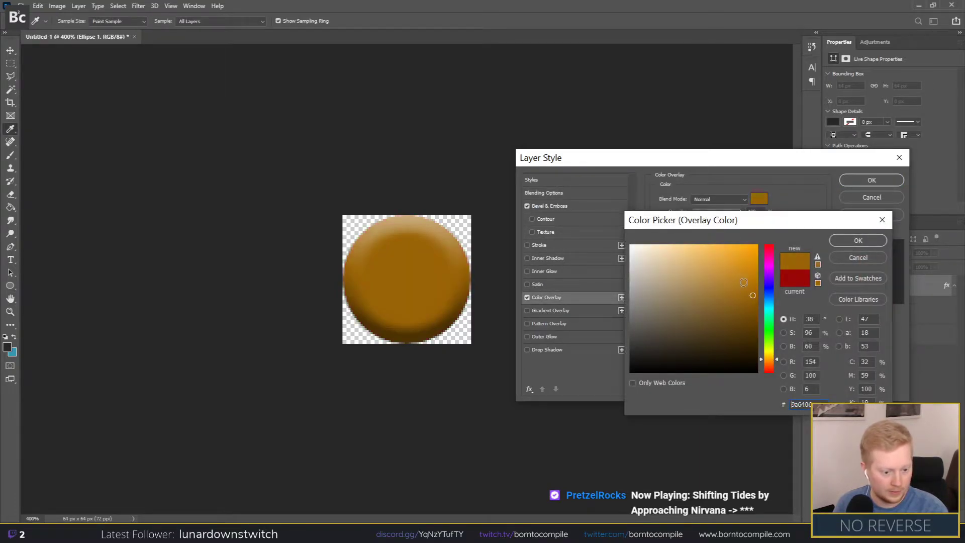
pyautogui.click(733, 303)
pyautogui.moveTo(733, 305); pyautogui.dragTo(738, 324)
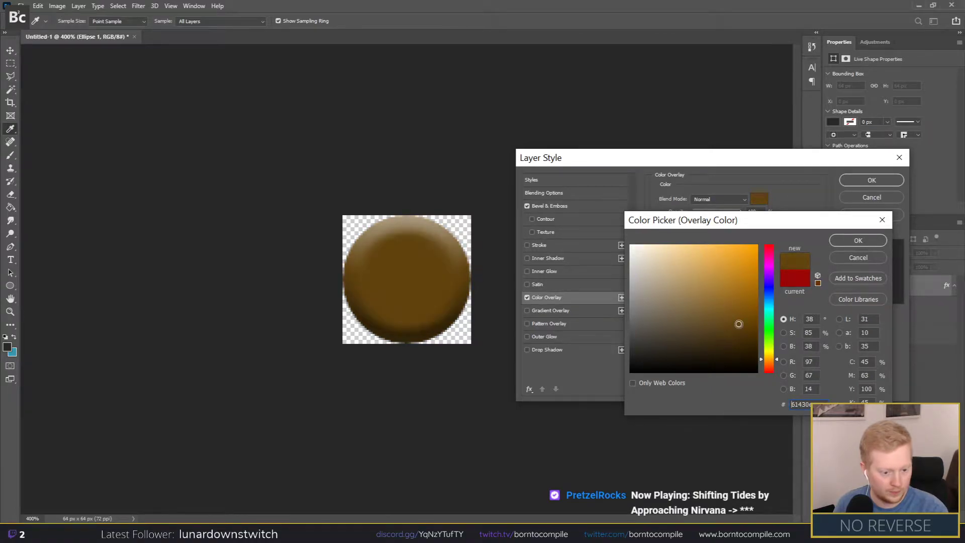
pyautogui.click(846, 240)
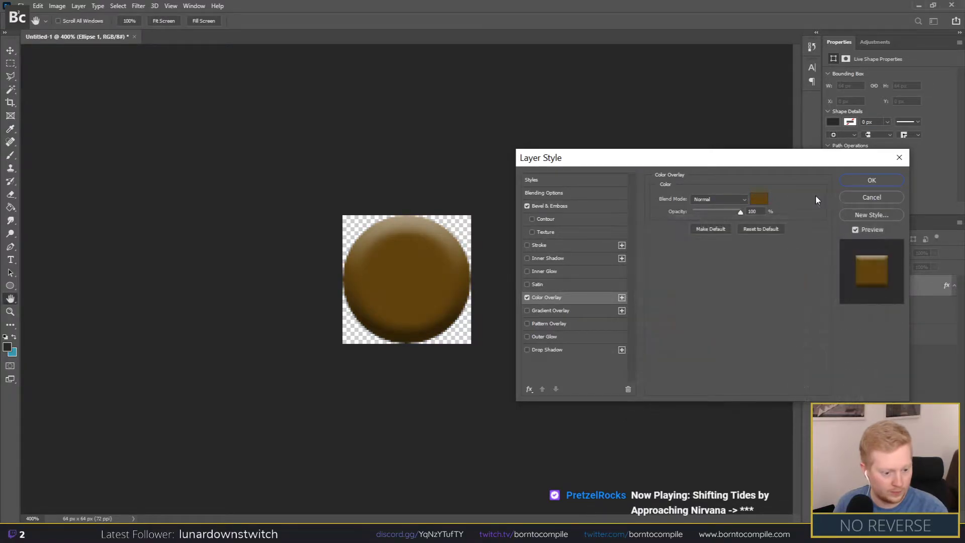
pyautogui.click(860, 177)
pyautogui.hotkey('ctrl', 'shift', 's')
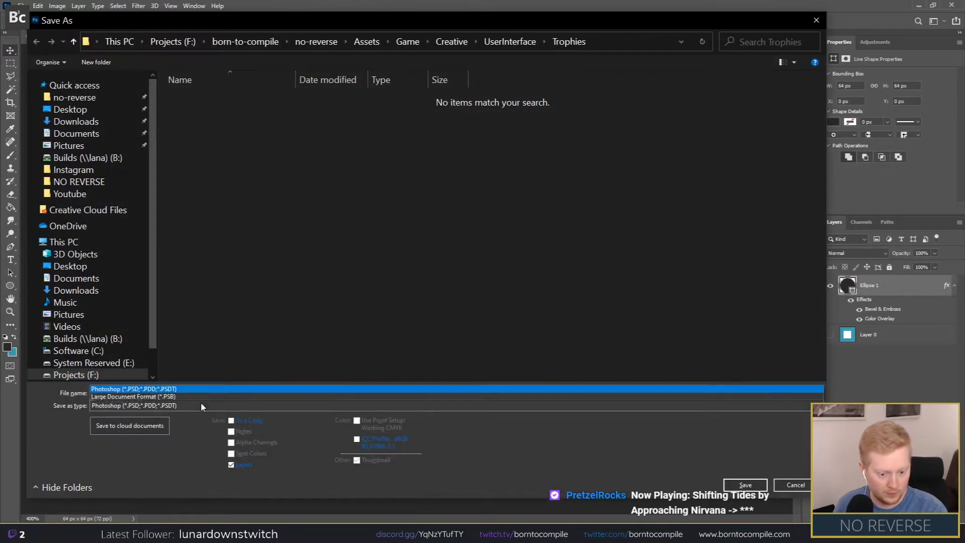
# Step: Save the current circle image as gold-trophy.png in PNG format
pyautogui.click(229, 406)
pyautogui.click(117, 365)
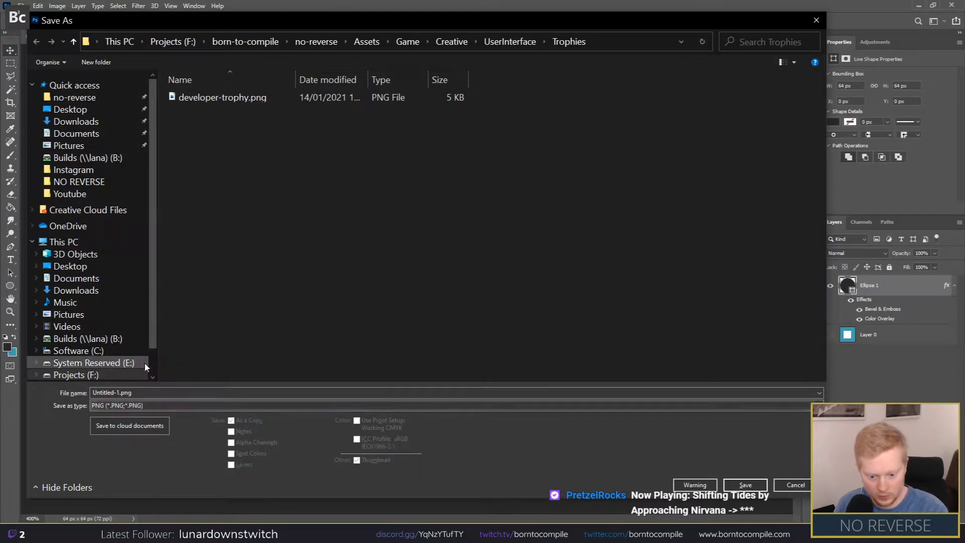
pyautogui.doubleClick(157, 393)
pyautogui.write('golf-')
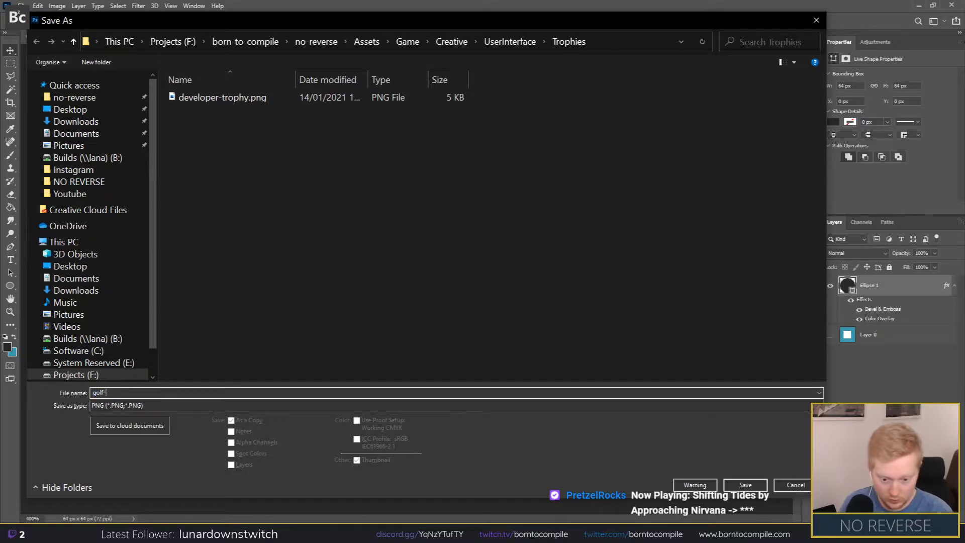
pyautogui.write('d-')
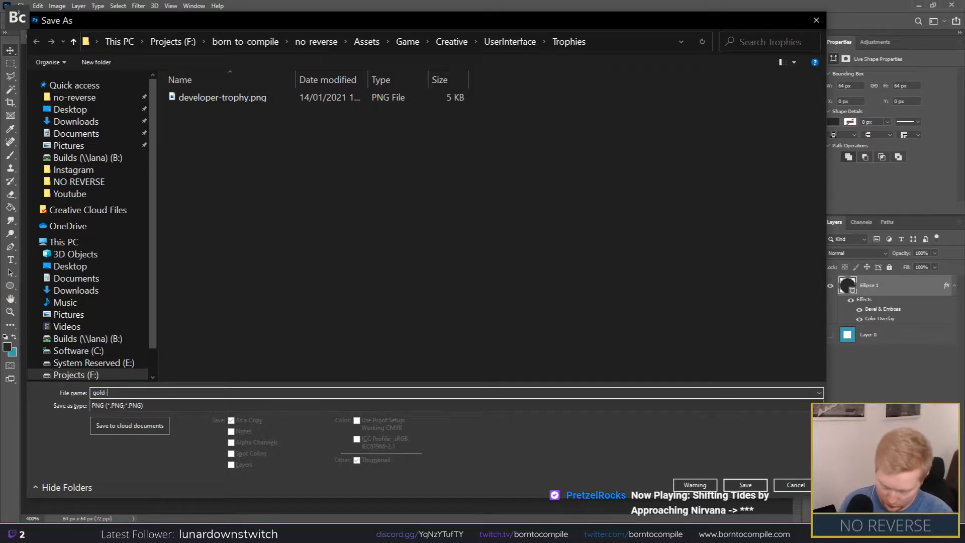
pyautogui.write('trophy')
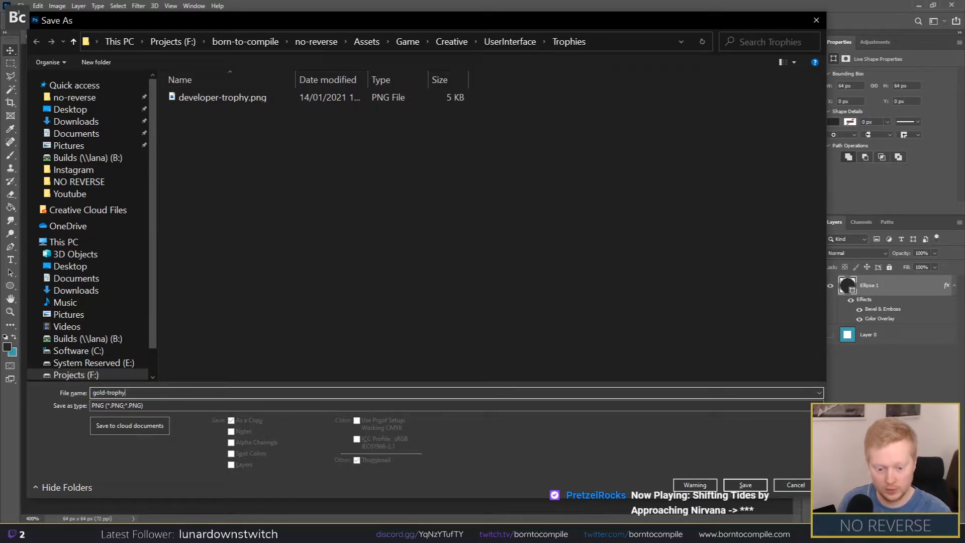
pyautogui.press('Return')
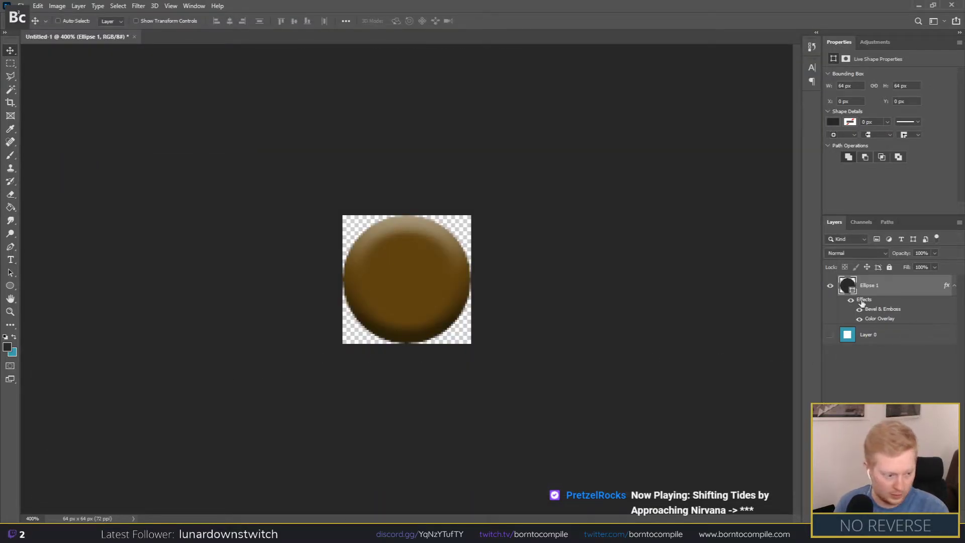
# Step: Change the circle's colour overlay to silver-grey (RGB 157, 153, 147)
pyautogui.click(829, 285)
pyautogui.click(830, 284)
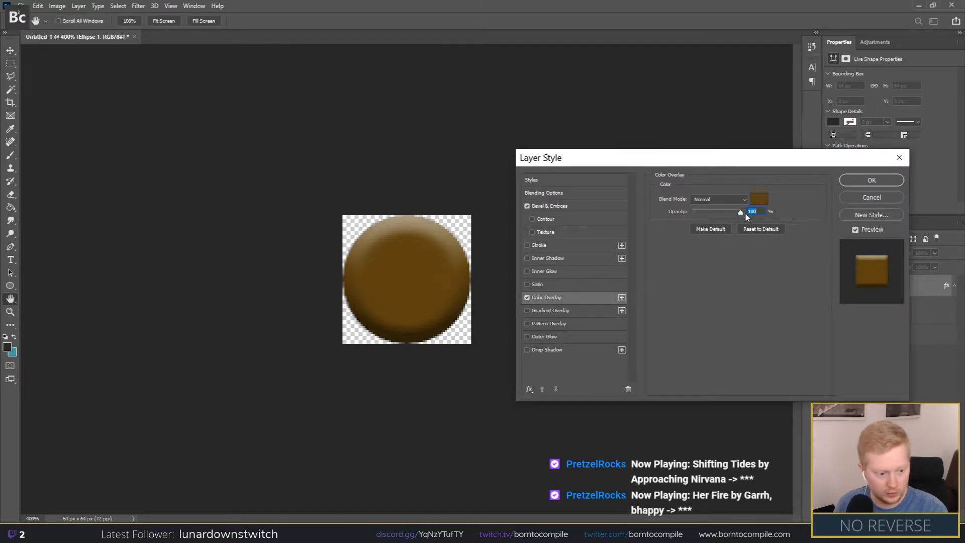
pyautogui.click(758, 198)
pyautogui.click(643, 319)
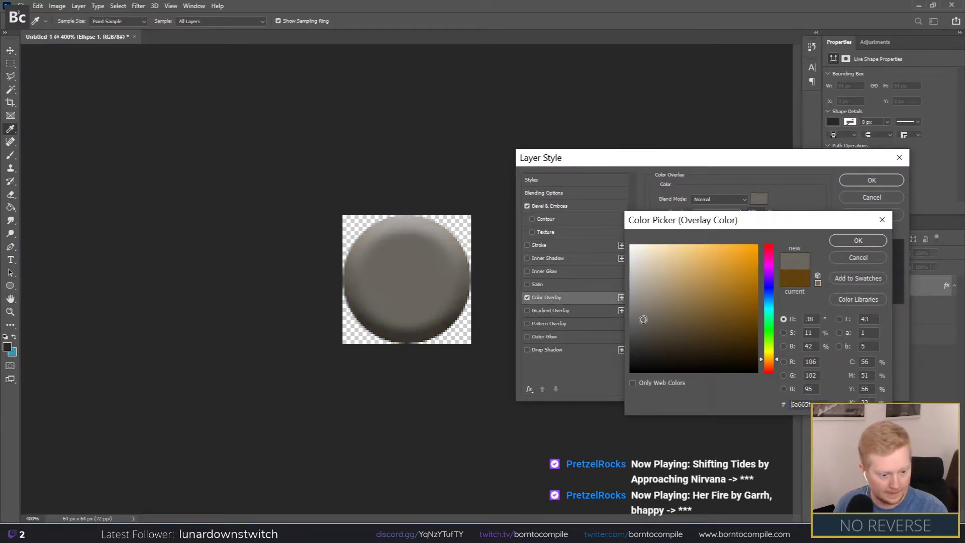
pyautogui.moveTo(643, 320); pyautogui.dragTo(638, 294)
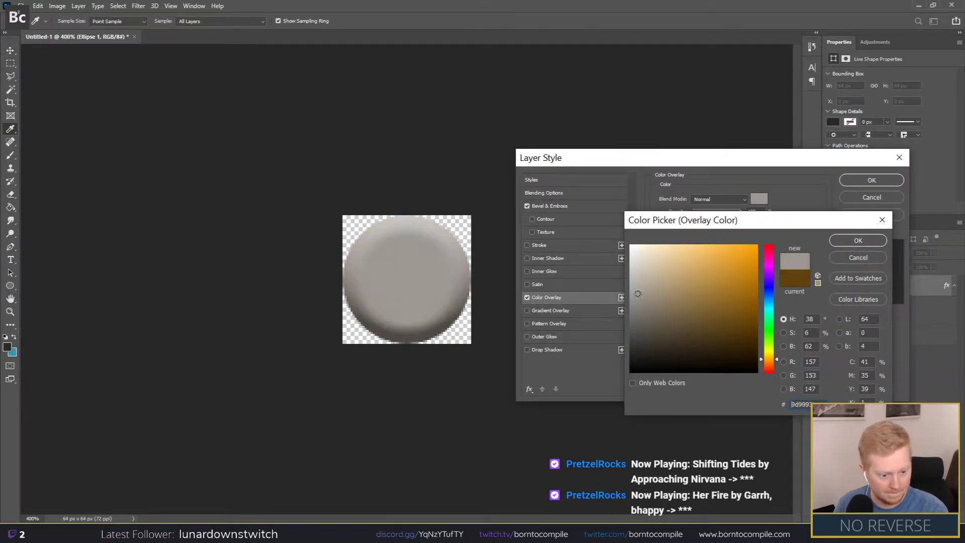
pyautogui.click(857, 240)
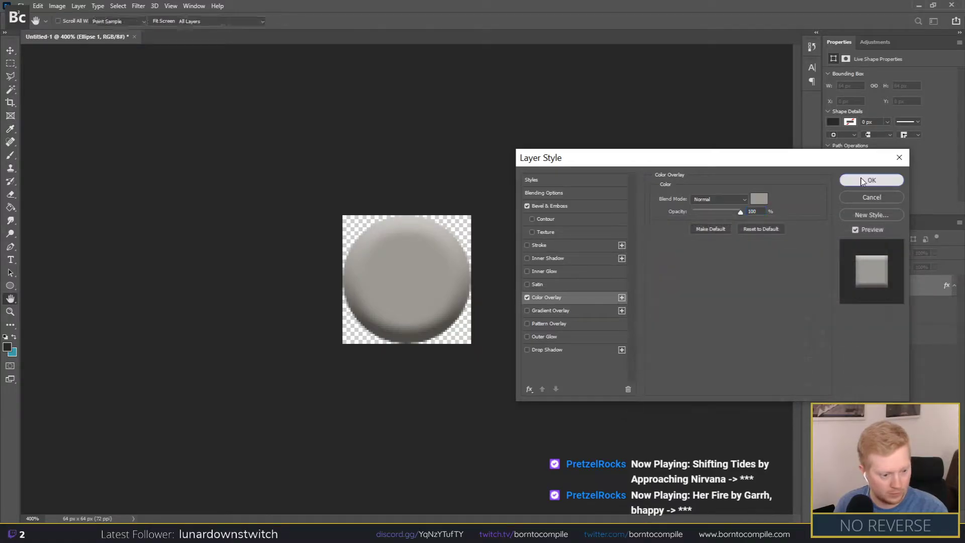
pyautogui.click(871, 179)
# Step: Save the grey circle as silver-trophy.png
pyautogui.hotkey('ctrl', 's')
pyautogui.click(176, 404)
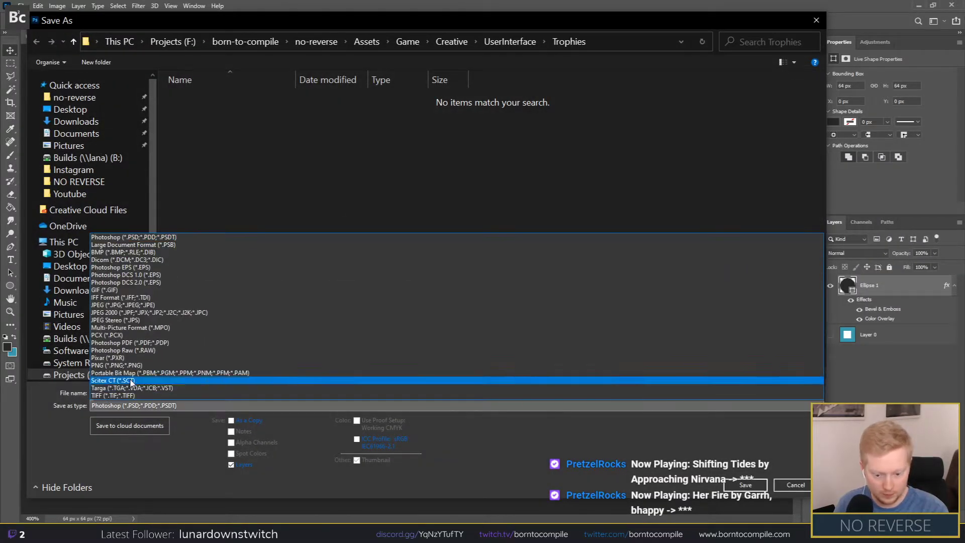
pyautogui.click(136, 366)
pyautogui.write('silver-trophy')
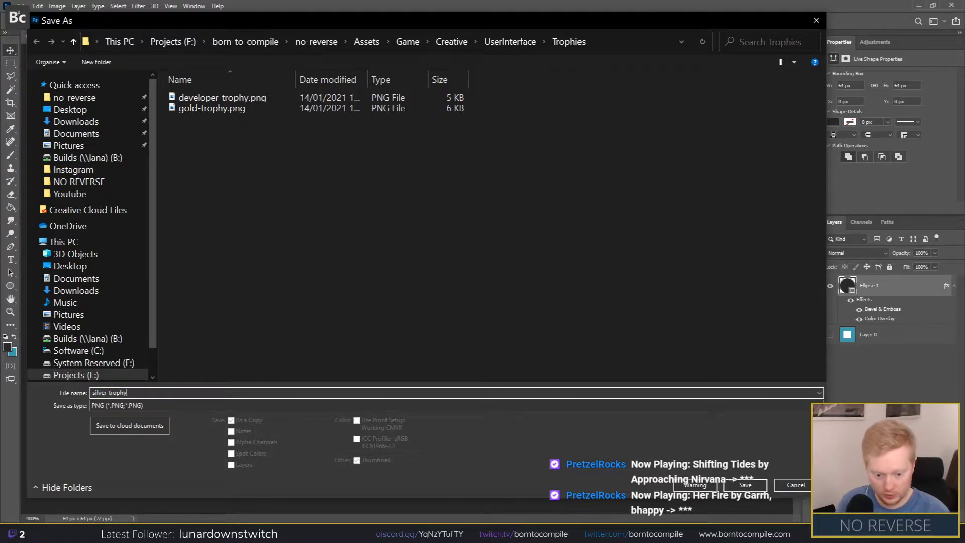
pyautogui.press('Return')
pyautogui.press('Return')
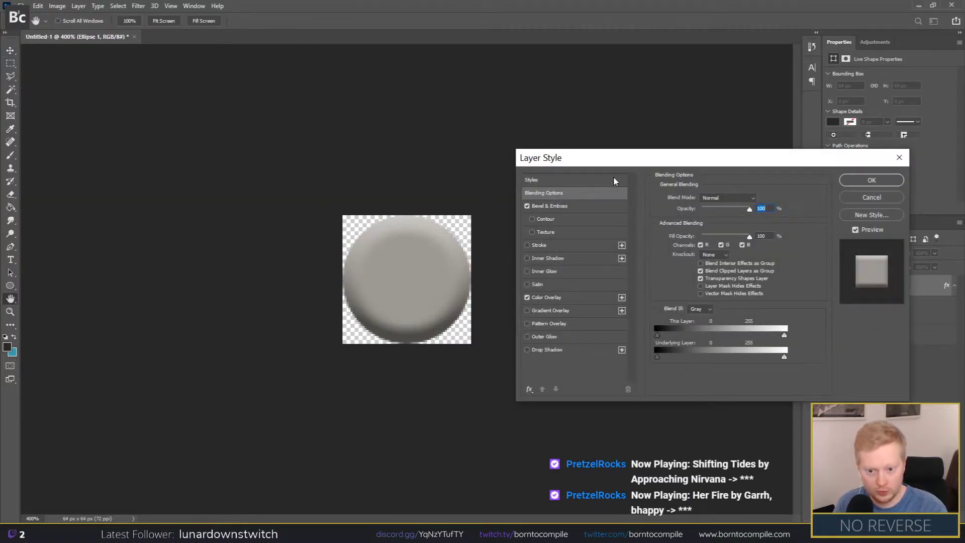
# Step: Re-enable the colour overlay and pick a brown shade for the circle
pyautogui.moveTo(661, 161); pyautogui.dragTo(537, 149)
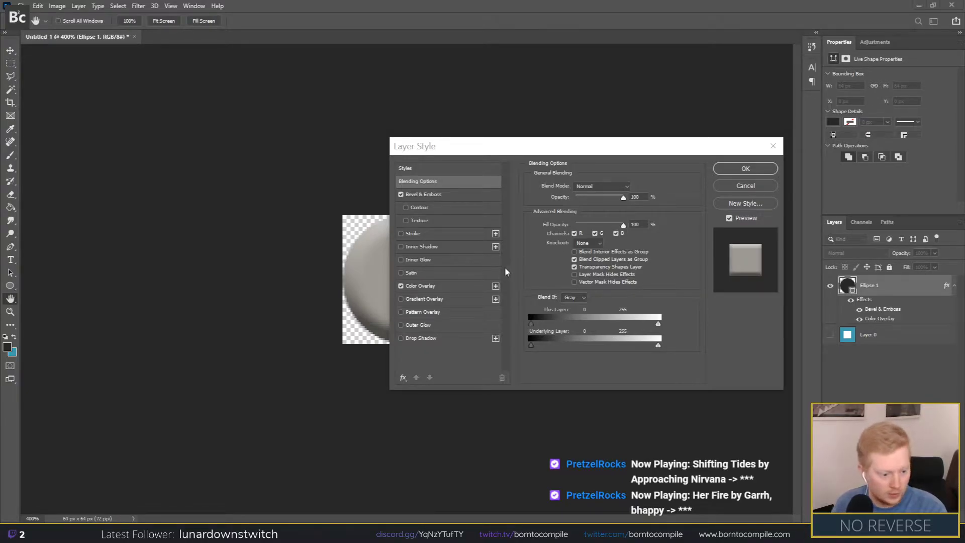
pyautogui.click(424, 290)
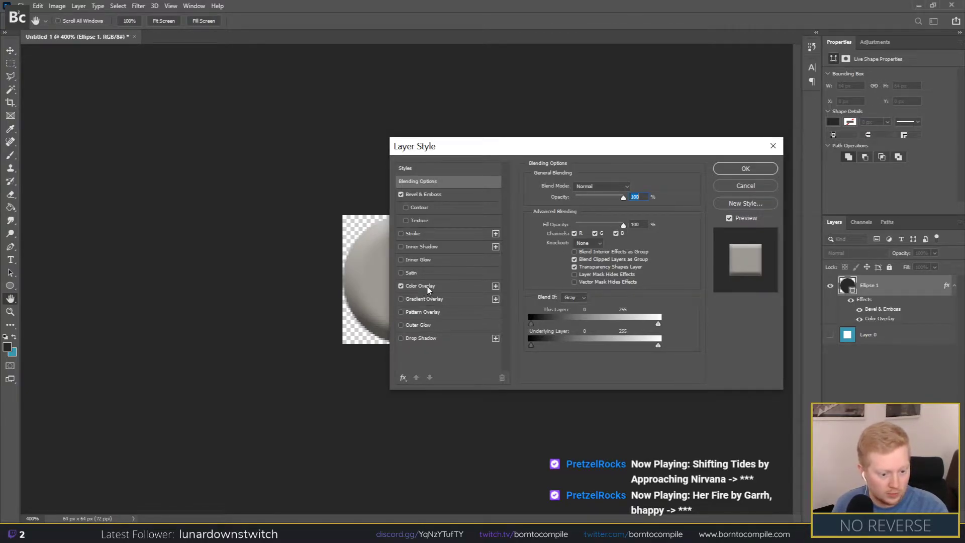
pyautogui.click(400, 286)
pyautogui.click(419, 286)
pyautogui.click(401, 285)
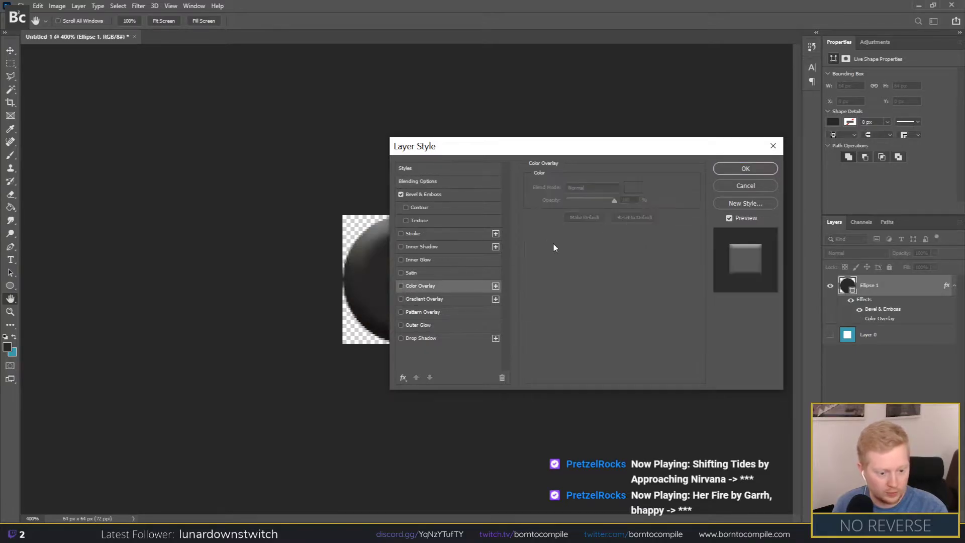
pyautogui.click(400, 285)
pyautogui.click(632, 187)
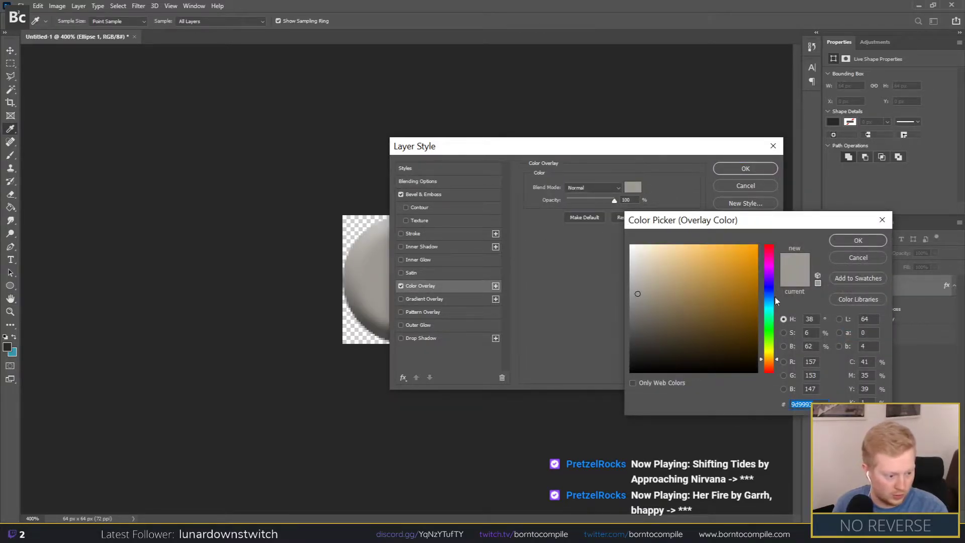
pyautogui.moveTo(772, 354); pyautogui.dragTo(772, 365)
pyautogui.moveTo(704, 316)
pyautogui.mouseDown()
pyautogui.moveTo(722, 312)
pyautogui.moveTo(737, 327)
pyautogui.moveTo(757, 309)
pyautogui.mouseUp()
pyautogui.moveTo(703, 220); pyautogui.dragTo(245, 267)
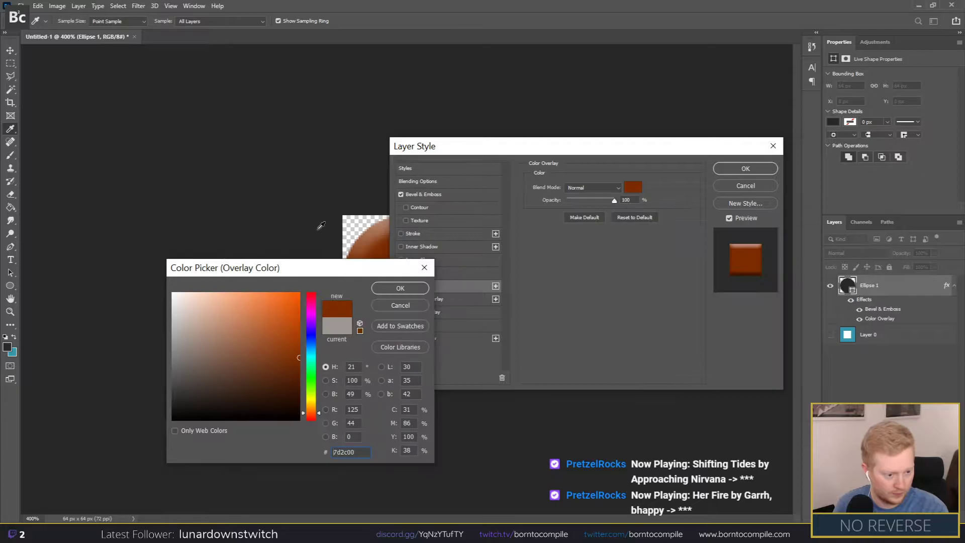
pyautogui.click(400, 288)
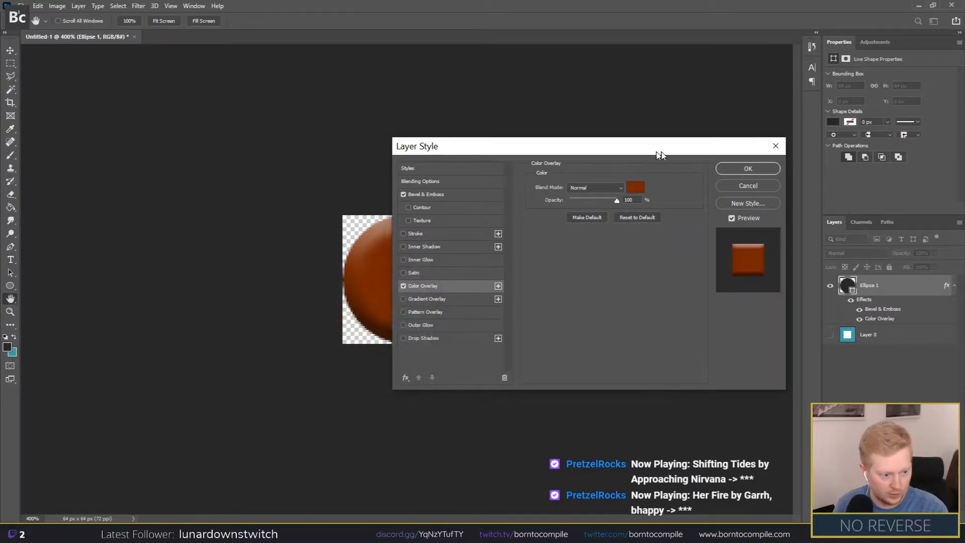
# Step: Darken the overlay to hex 772a00, apply it, and begin saving a copy
pyautogui.moveTo(658, 146); pyautogui.dragTo(802, 195)
pyautogui.click(777, 236)
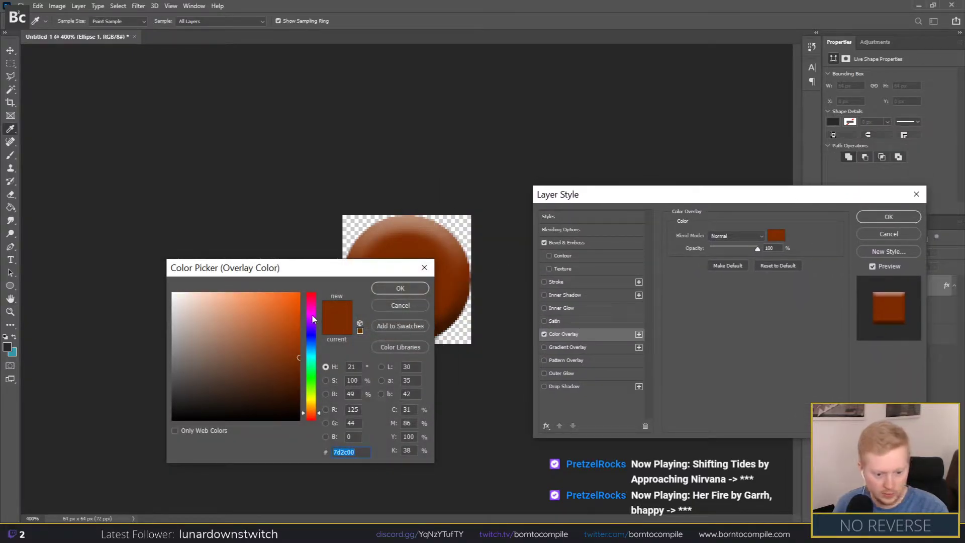
pyautogui.write('8f3200')
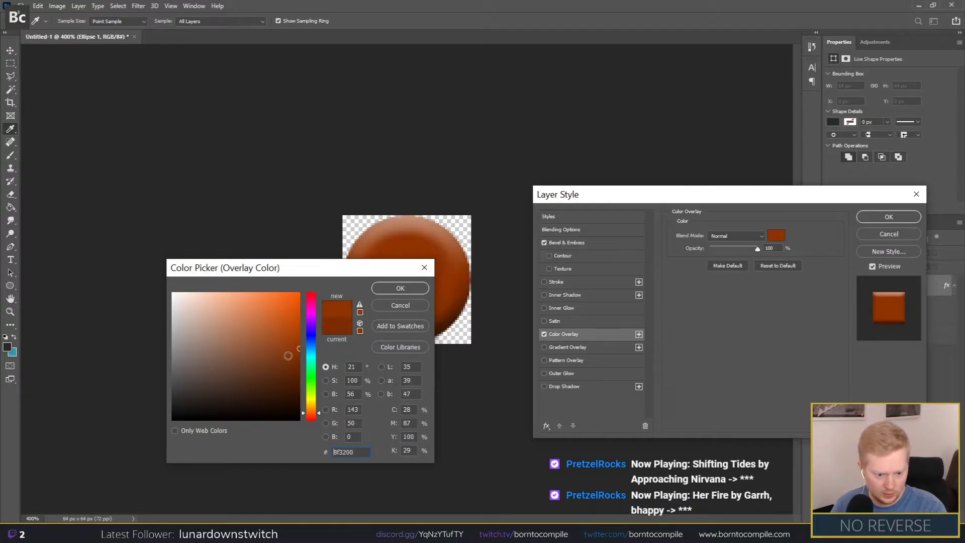
pyautogui.write('772a00')
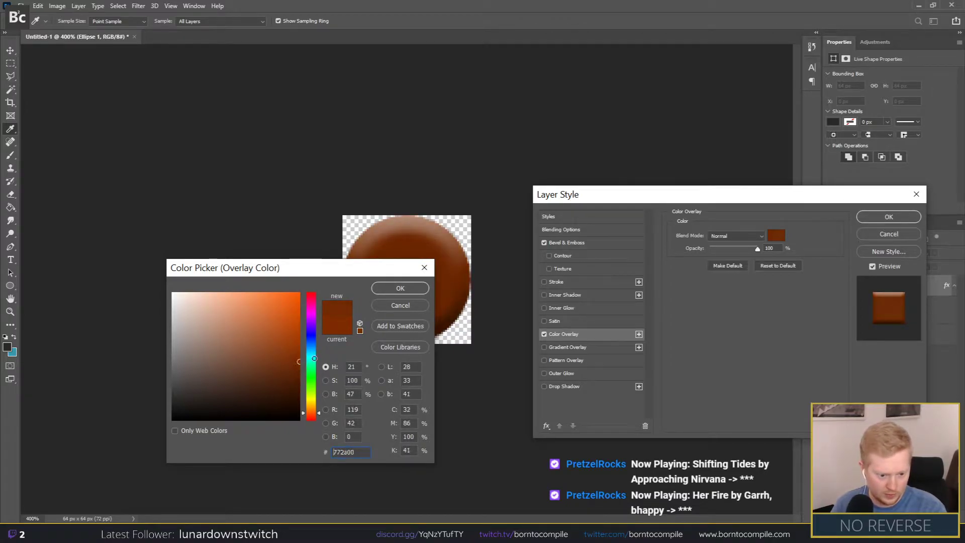
pyautogui.press('Return')
pyautogui.click(880, 217)
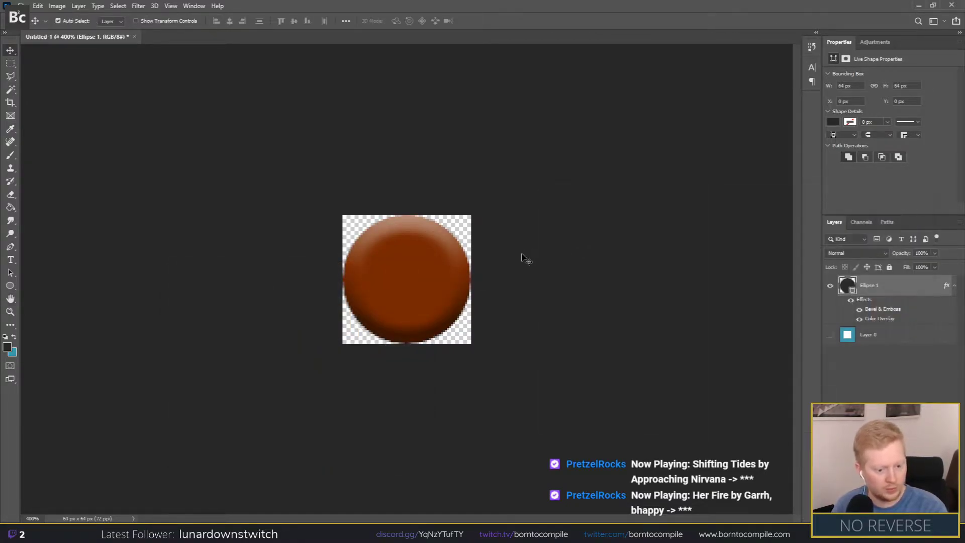
pyautogui.hotkey('ctrl', 'shift', 's')
pyautogui.click(151, 405)
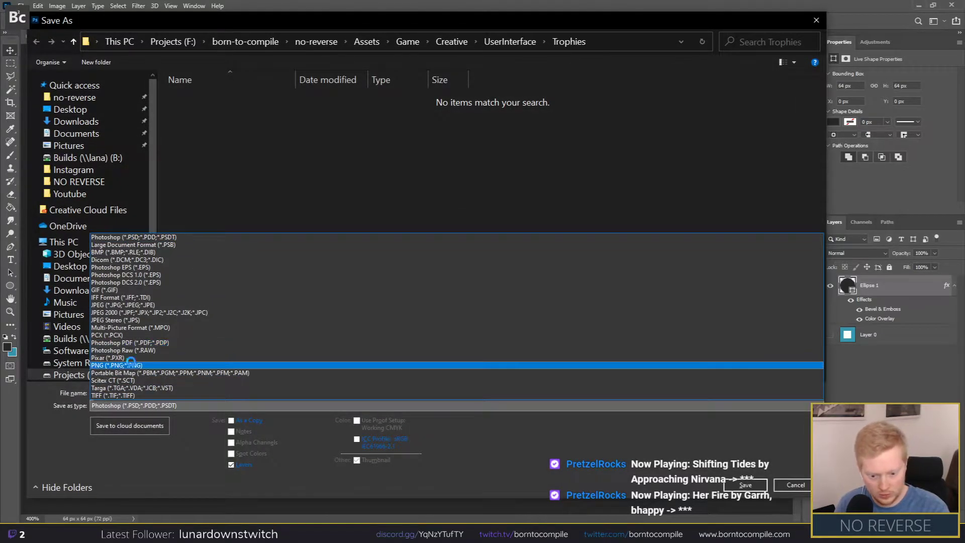
# Step: Save the brown circle as bronze-trophy.png, then hide its colour overlay
pyautogui.click(136, 364)
pyautogui.write('bron')
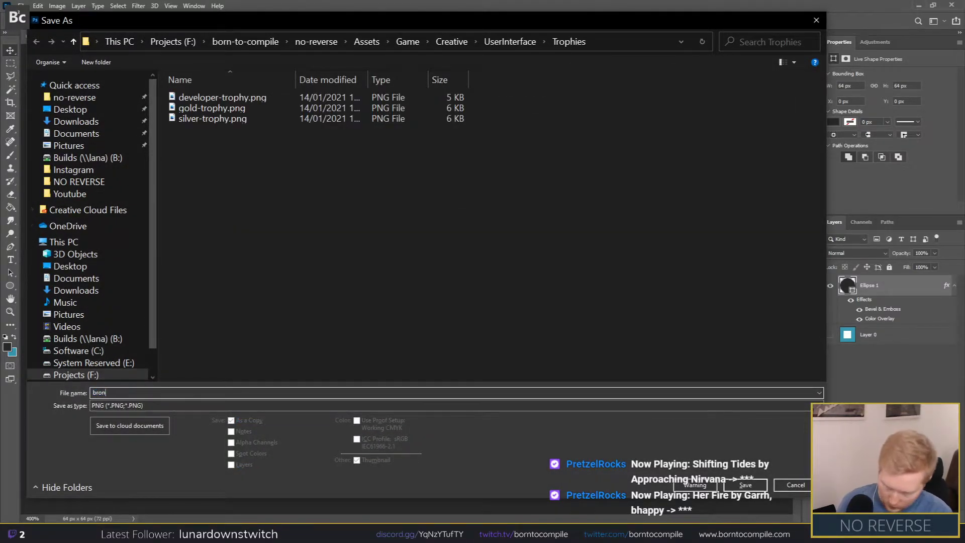
pyautogui.write('ze-trophy')
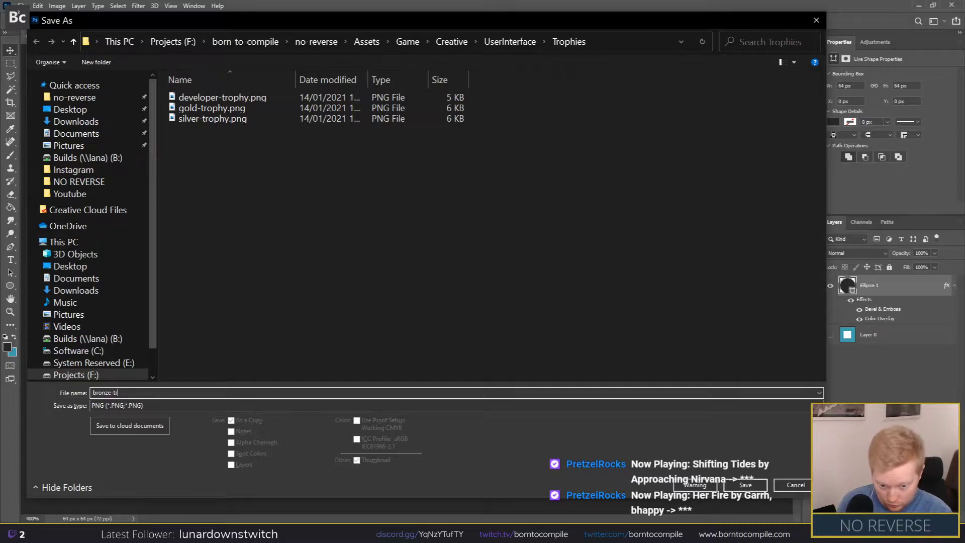
pyautogui.press('Return')
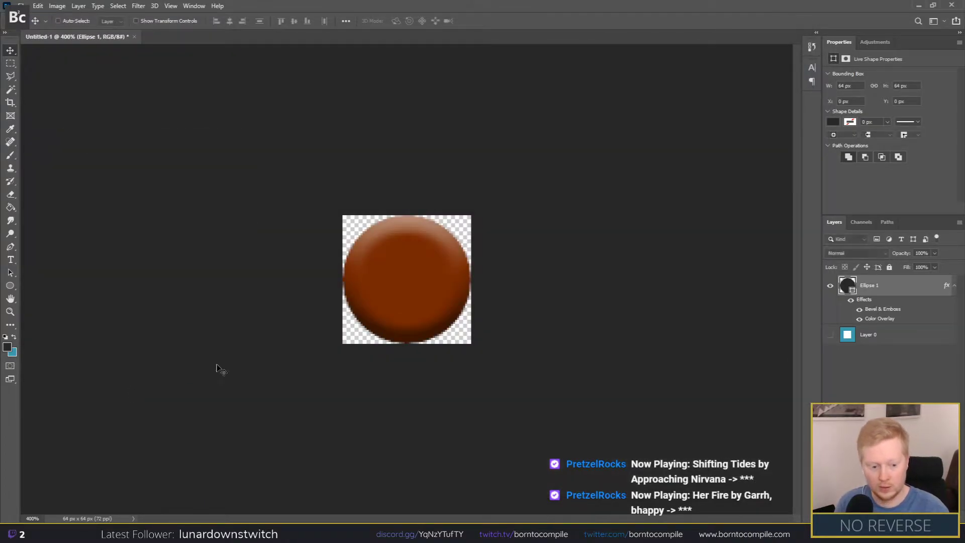
pyautogui.hotkey('alt', 'Tab')
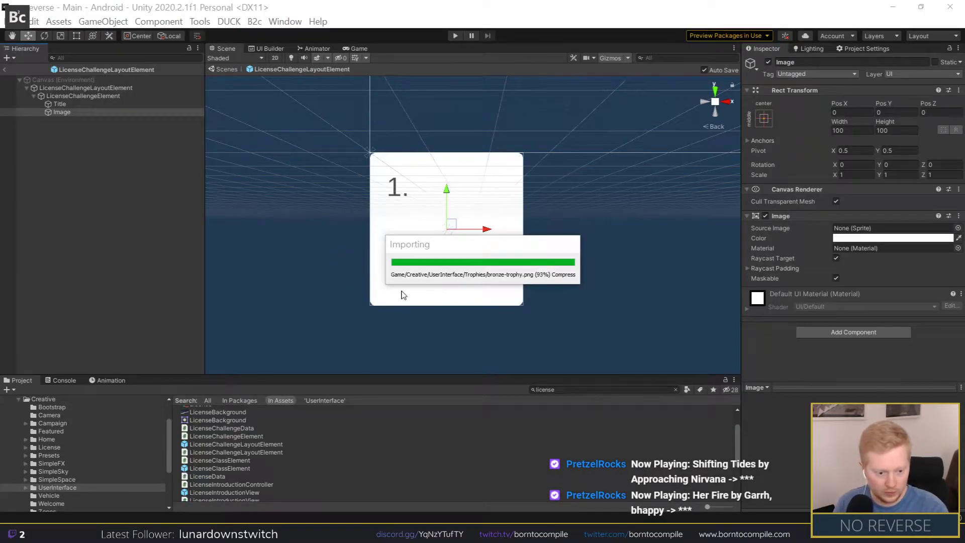
pyautogui.hotkey('alt', 'Tab')
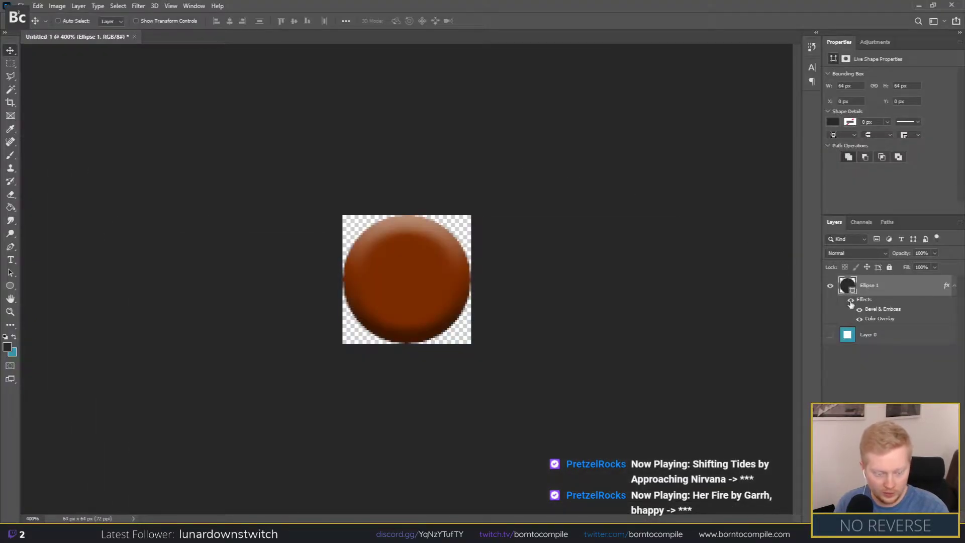
pyautogui.click(859, 319)
# Step: Resave the image, then trial Outer Bevel, Emboss, Pillow and Stroke Emboss before keeping Inner Bevel
pyautogui.hotkey('ctrl', 'shift', 's')
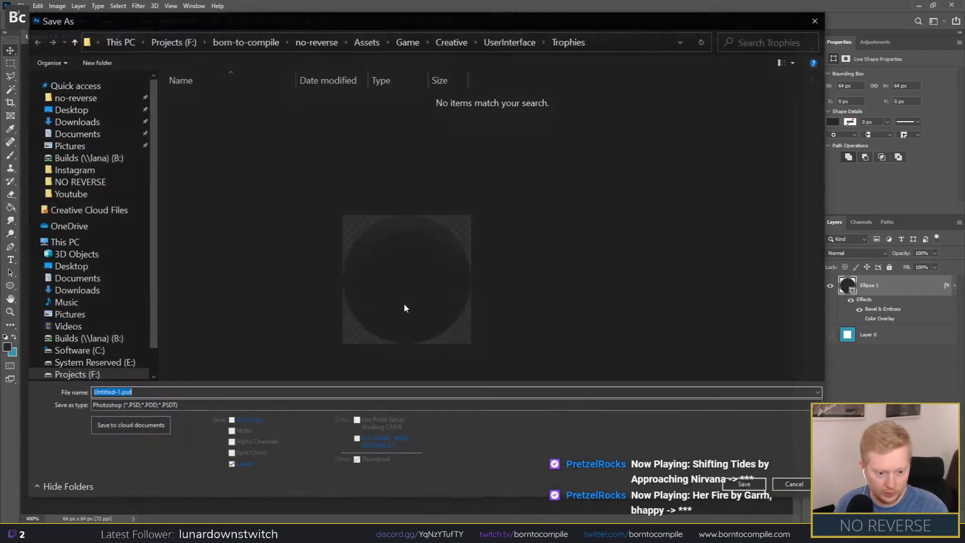
pyautogui.press('Return')
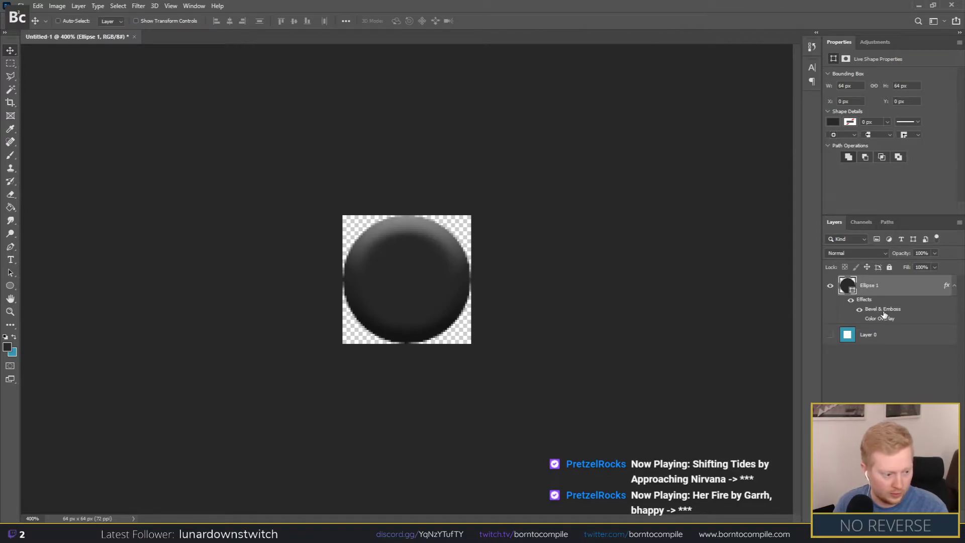
pyautogui.doubleClick(882, 309)
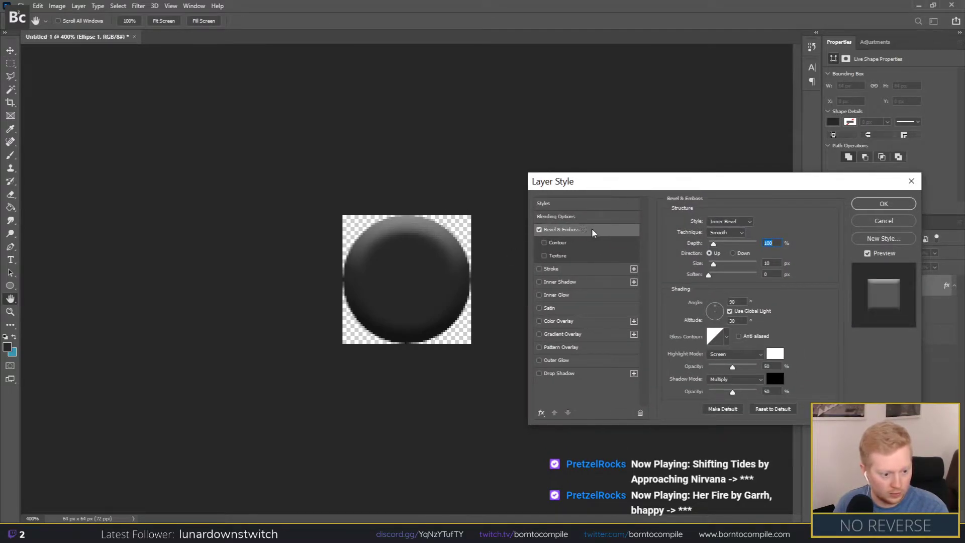
pyautogui.click(729, 222)
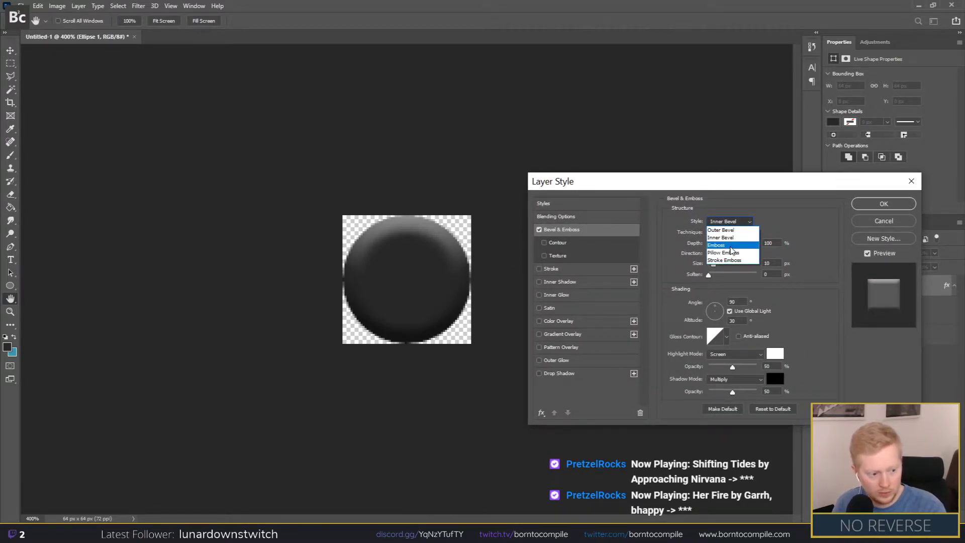
pyautogui.click(729, 230)
pyautogui.click(730, 222)
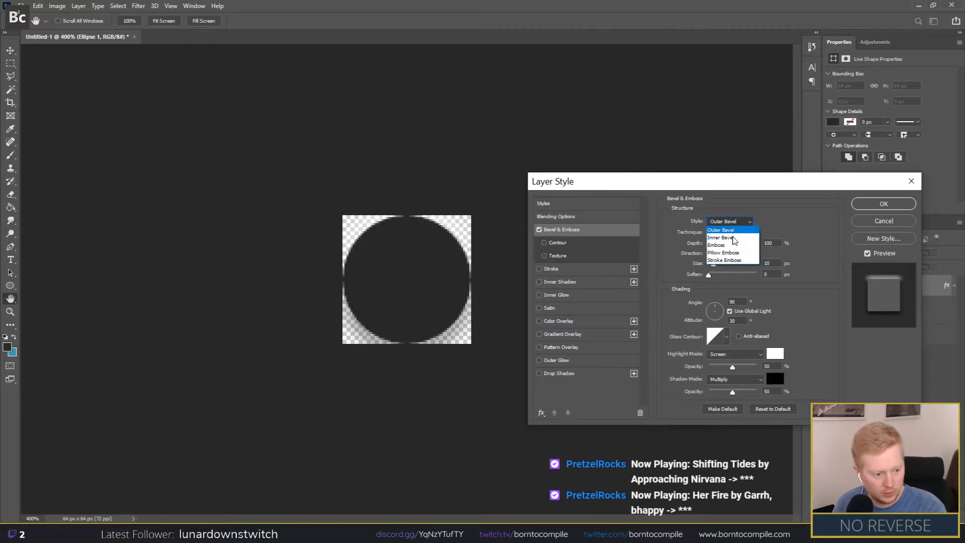
pyautogui.click(732, 246)
pyautogui.click(728, 221)
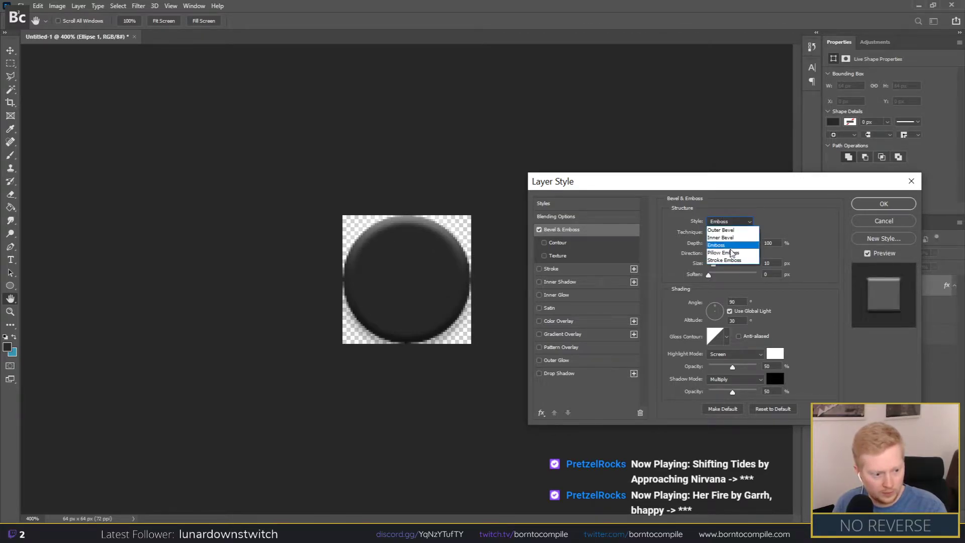
pyautogui.click(730, 253)
pyautogui.click(724, 223)
pyautogui.click(726, 261)
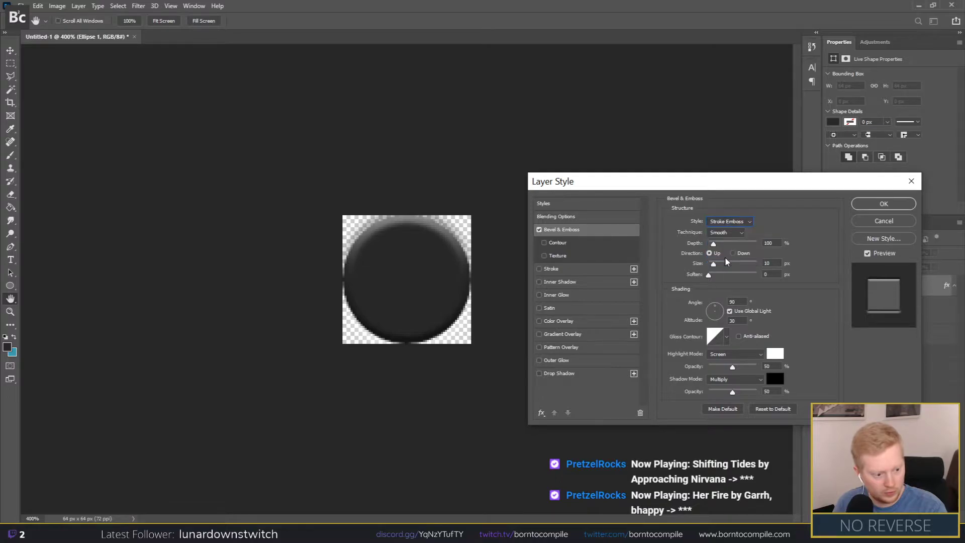
pyautogui.click(722, 222)
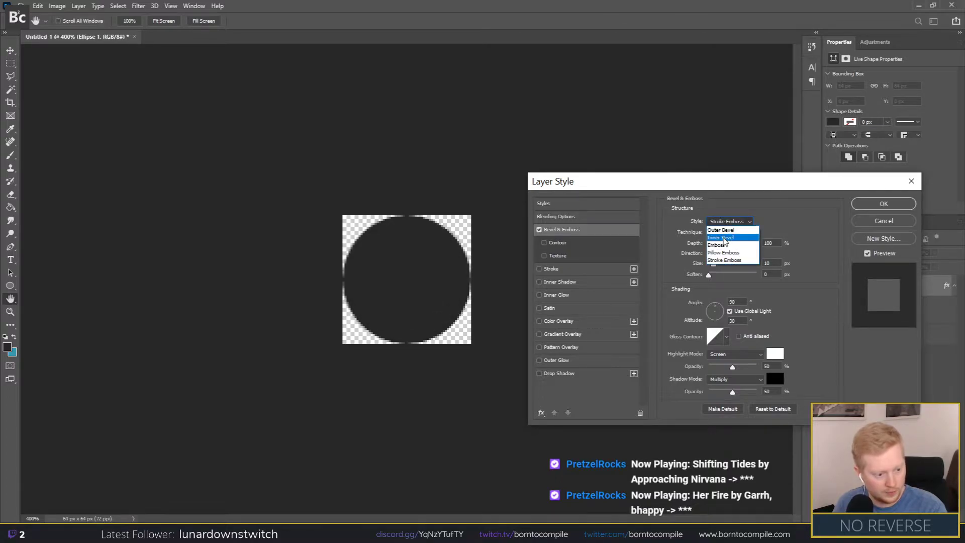
pyautogui.click(722, 237)
pyautogui.moveTo(712, 248); pyautogui.dragTo(710, 249)
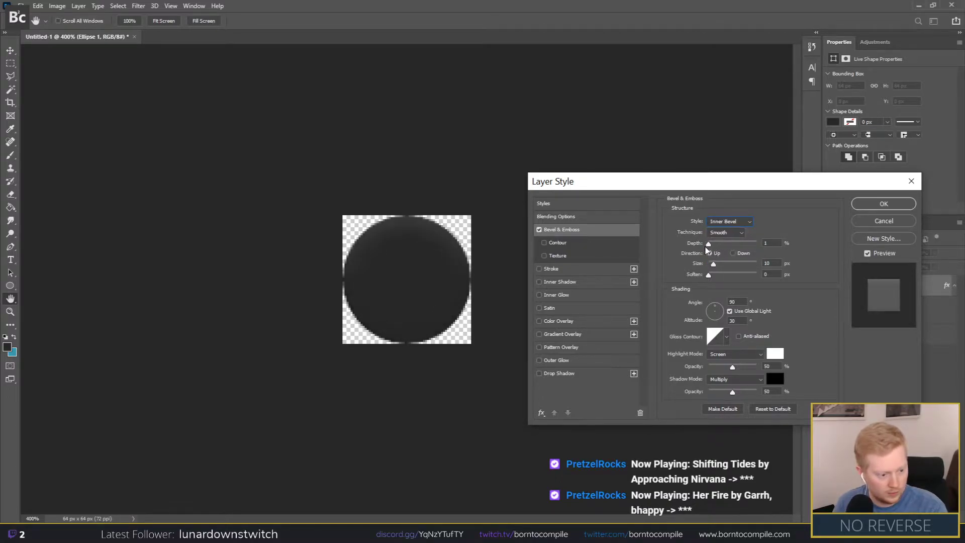
pyautogui.click(772, 243)
pyautogui.write('53')
pyautogui.press('Return')
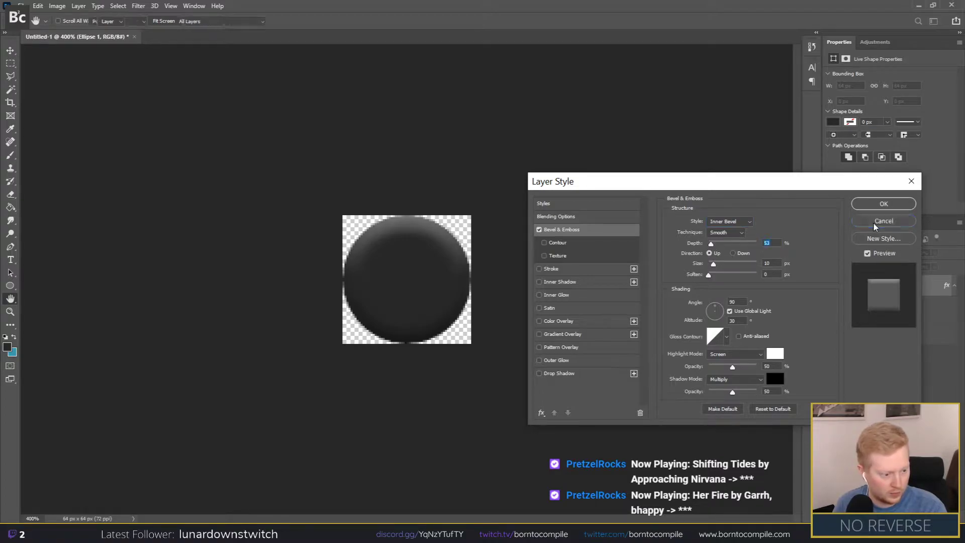
# Step: Set the bevel Direction to Down so the dark circle looks sunken
pyautogui.doubleClick(882, 308)
pyautogui.write('100')
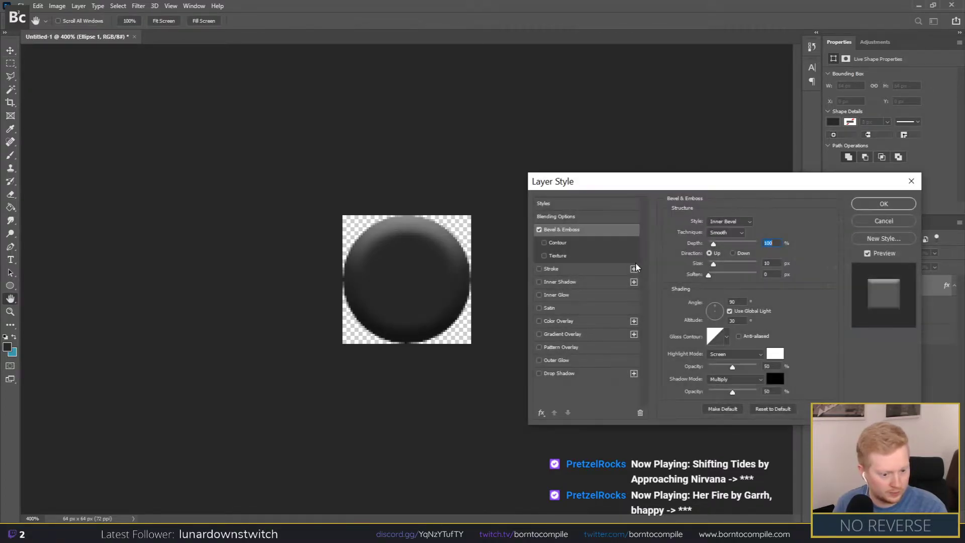
pyautogui.click(733, 253)
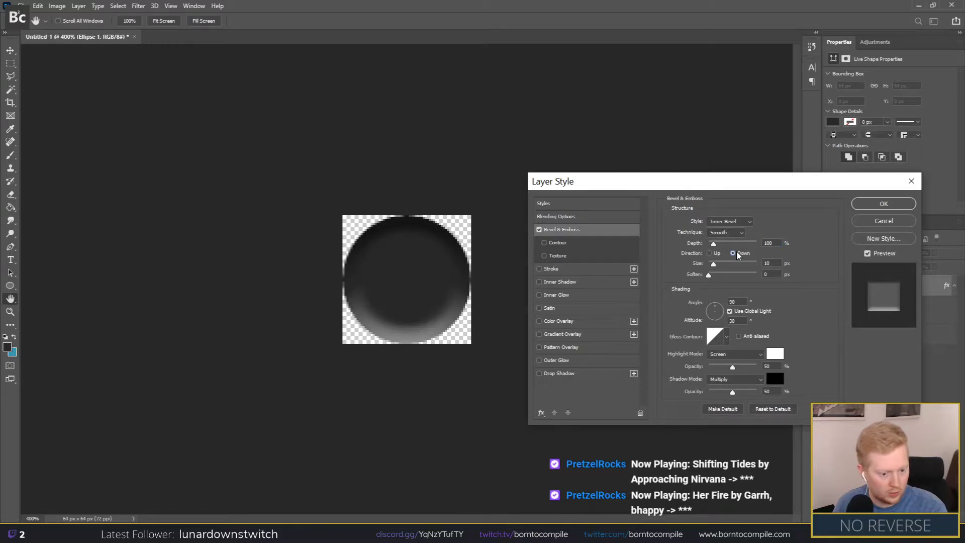
pyautogui.click(883, 204)
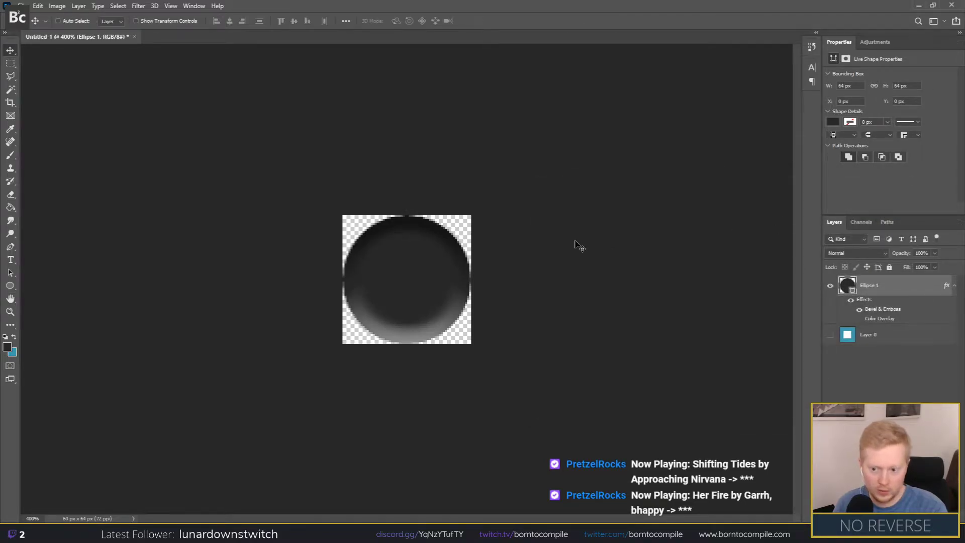
pyautogui.hotkey('ctrl', 'shift', 's')
# Step: Choose PNG and browse to Assets/Game/Creative/UserInterface/Trophies in the project folder
pyautogui.click(116, 405)
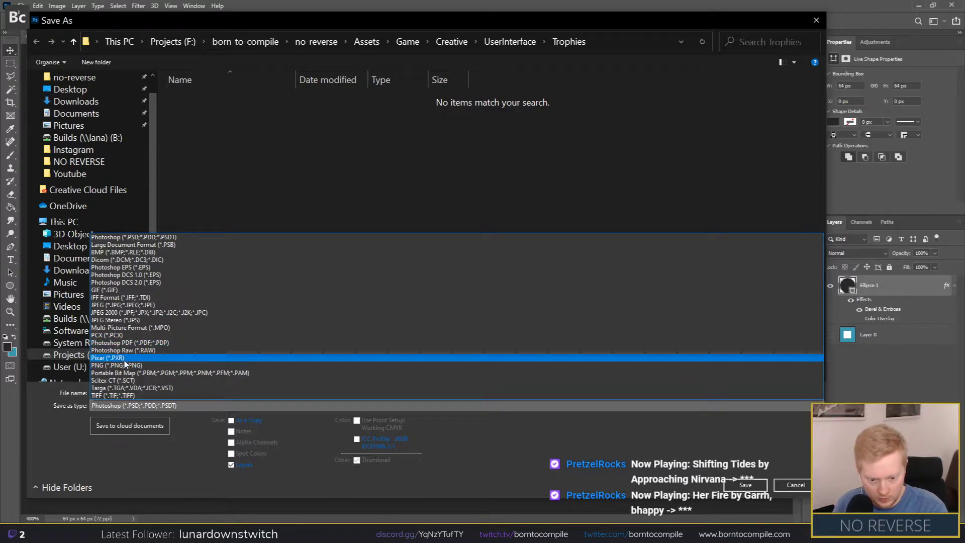
pyautogui.click(113, 365)
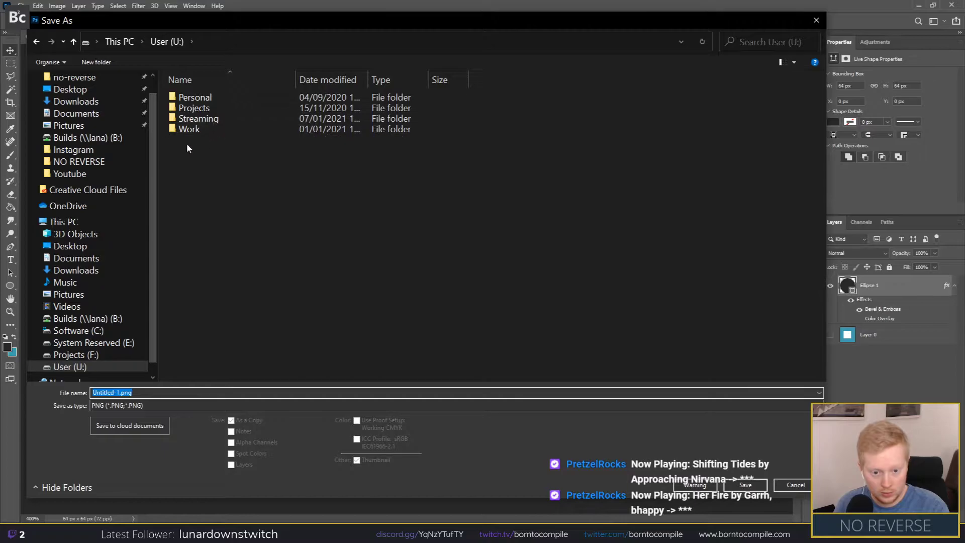
pyautogui.scroll(1, 94, 175)
pyautogui.click(75, 97)
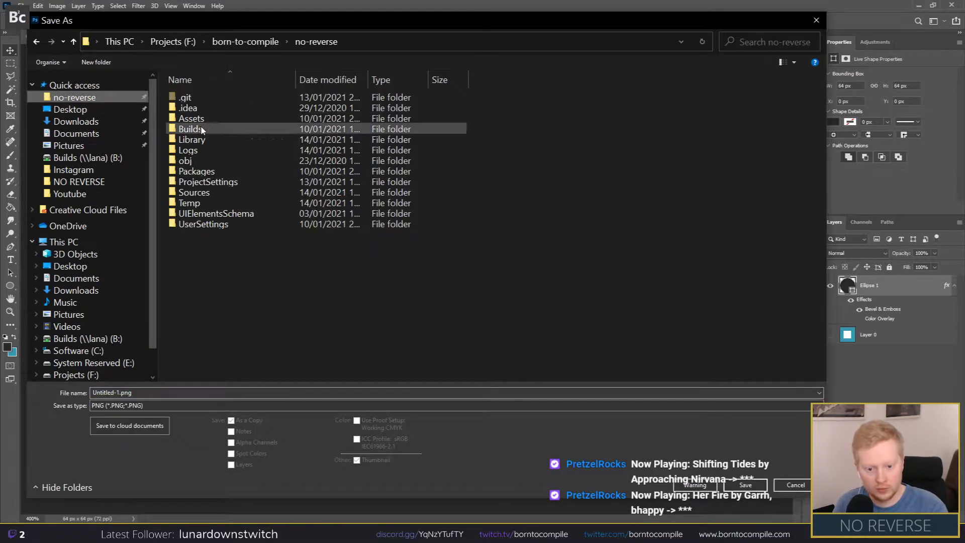
pyautogui.doubleClick(201, 117)
pyautogui.doubleClick(190, 107)
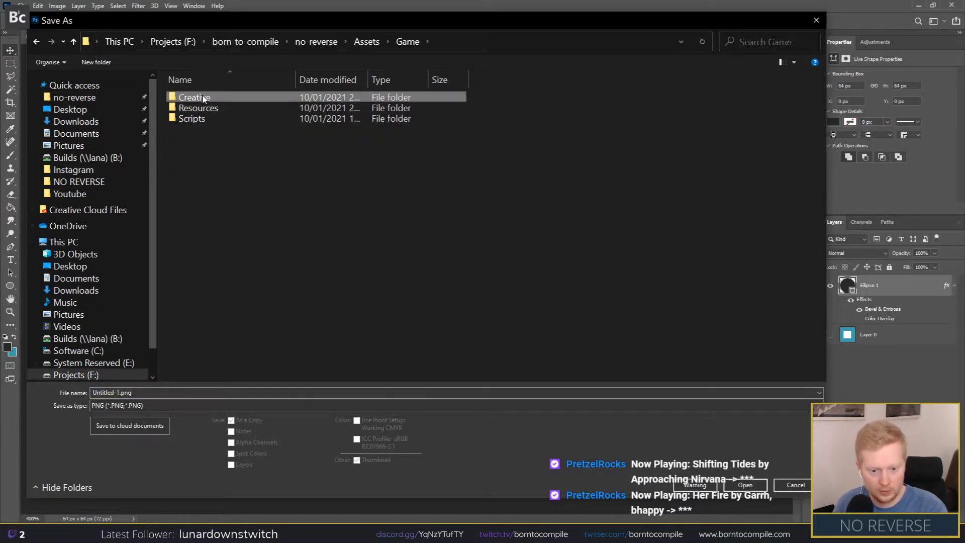
pyautogui.doubleClick(193, 97)
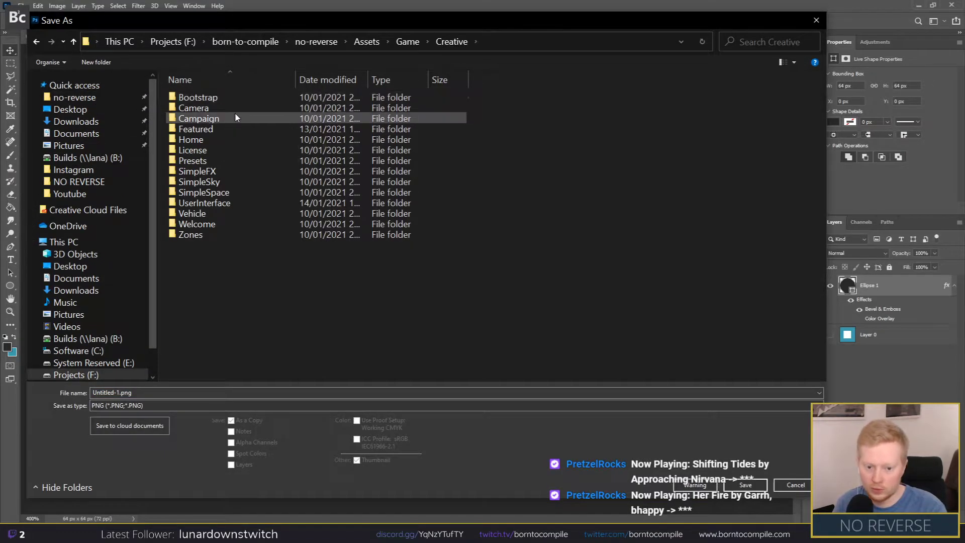
pyautogui.doubleClick(200, 203)
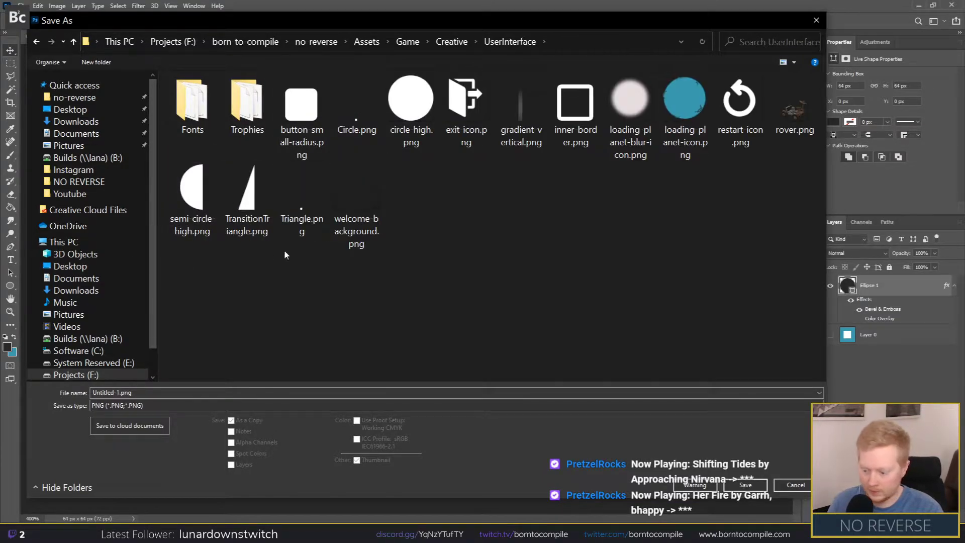
pyautogui.doubleClick(246, 102)
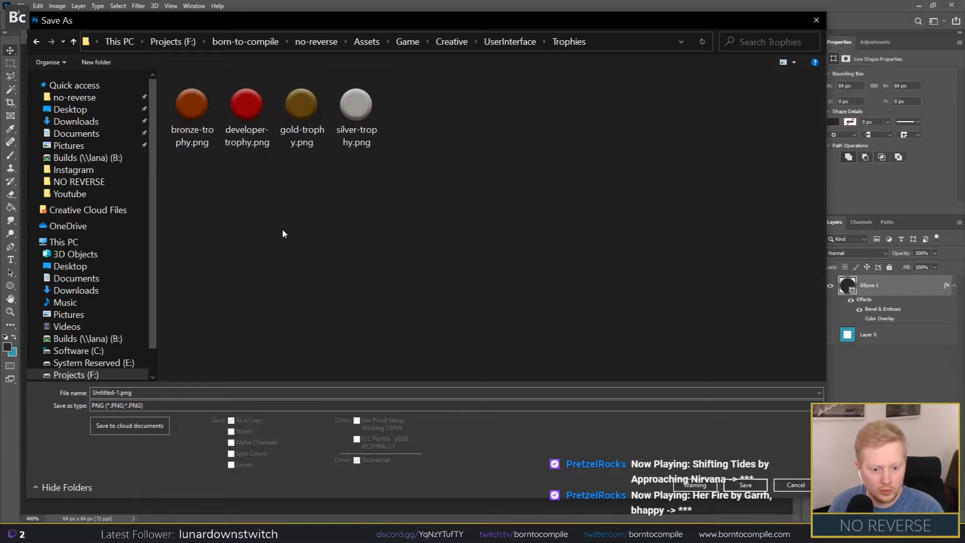
# Step: Name the file locked-trophy and save it with the default PNG options
pyautogui.click(136, 393)
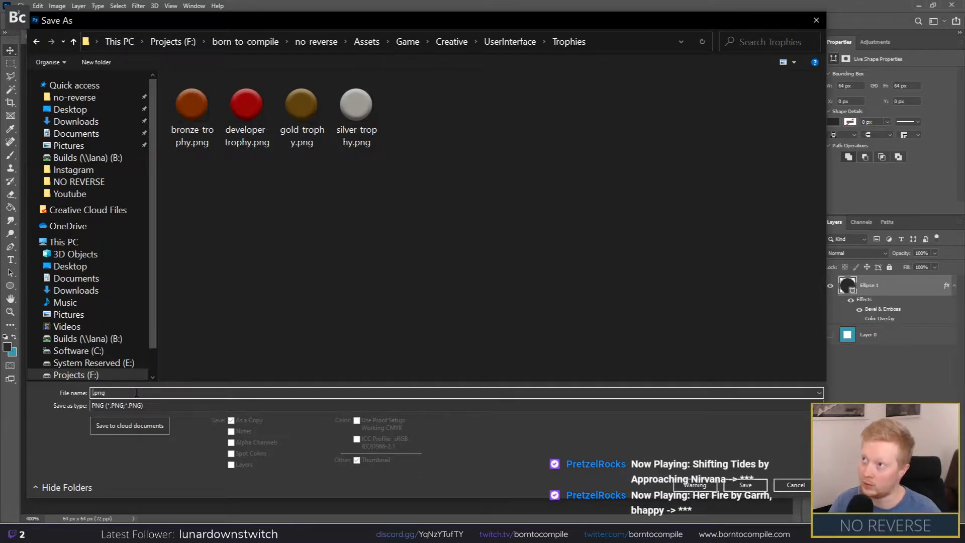
pyautogui.write('locke')
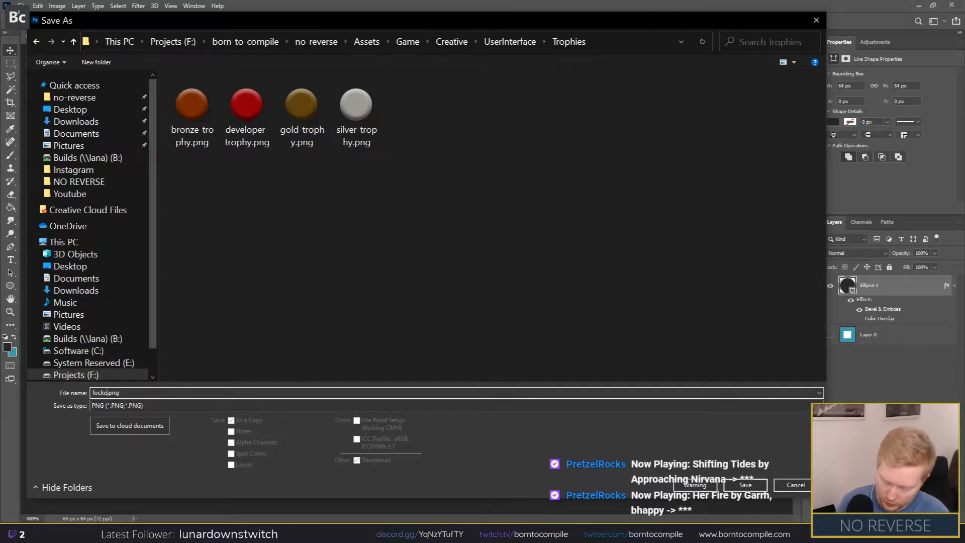
pyautogui.write('d-triphy')
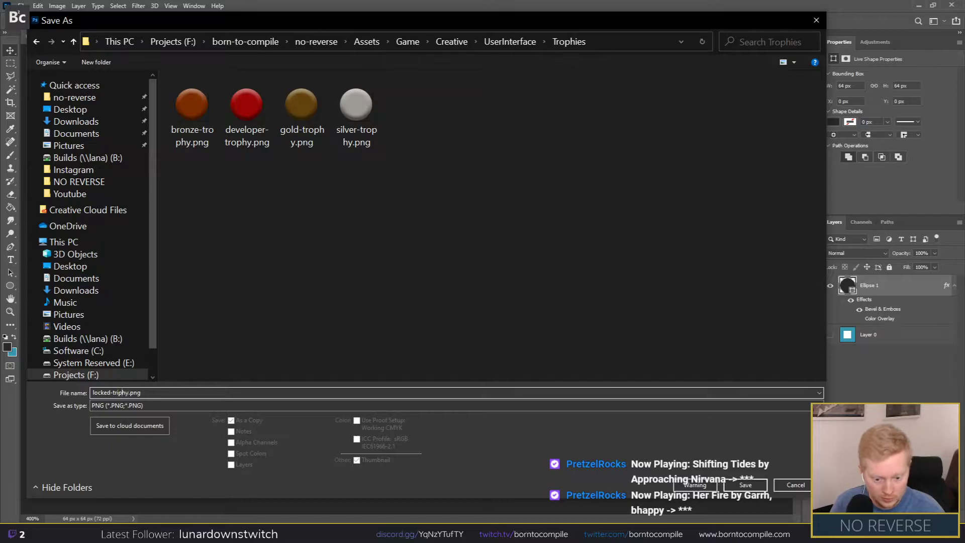
pyautogui.press('Left')
pyautogui.press('Left')
pyautogui.press('Left')
pyautogui.press('BackSpace')
pyautogui.write('o')
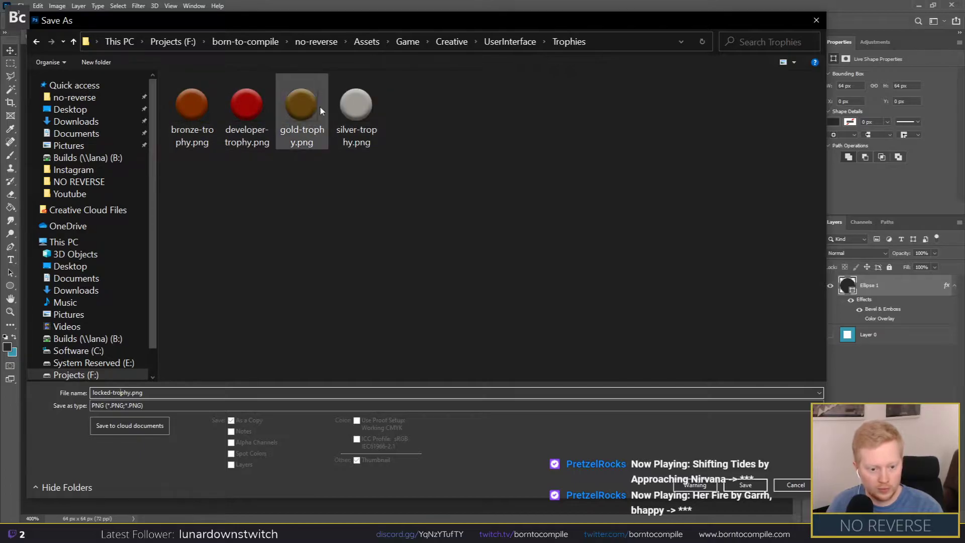
pyautogui.click(768, 487)
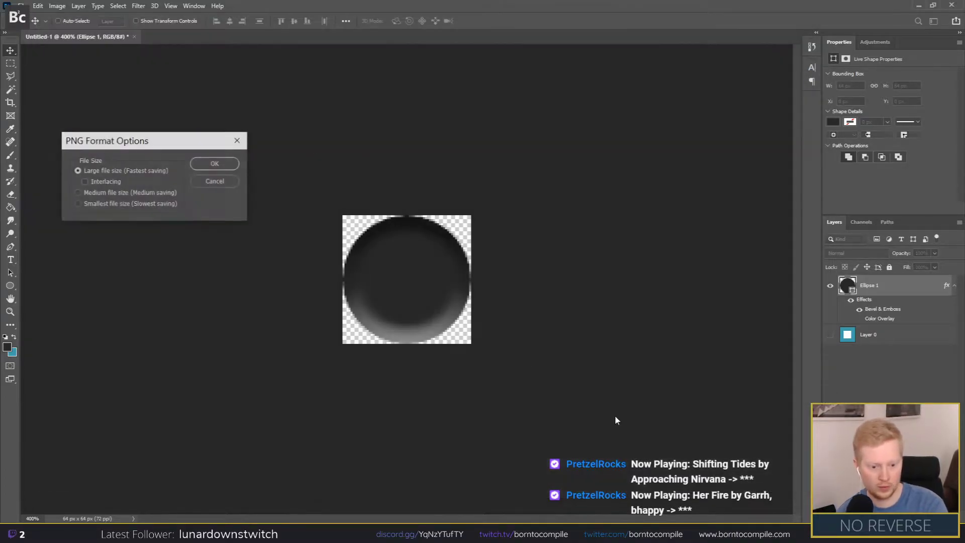
pyautogui.click(206, 163)
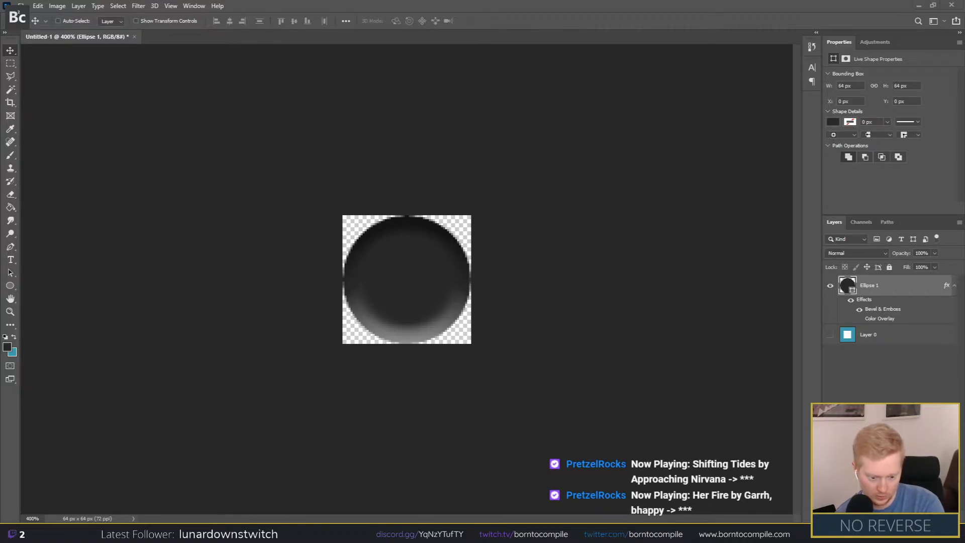
# Step: In Unity, search for trophy assets and select all five trophy textures
pyautogui.click(285, 488)
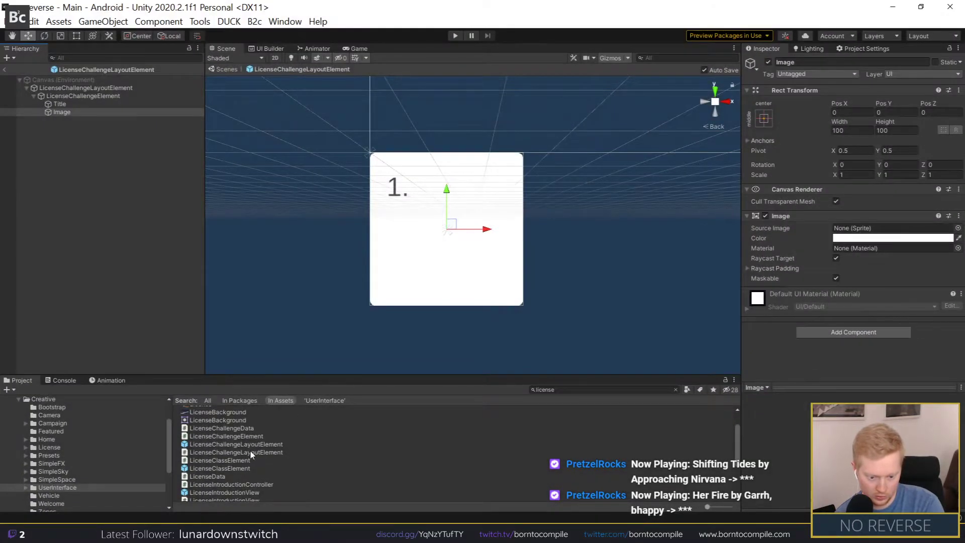
pyautogui.click(596, 389)
pyautogui.write('trphy')
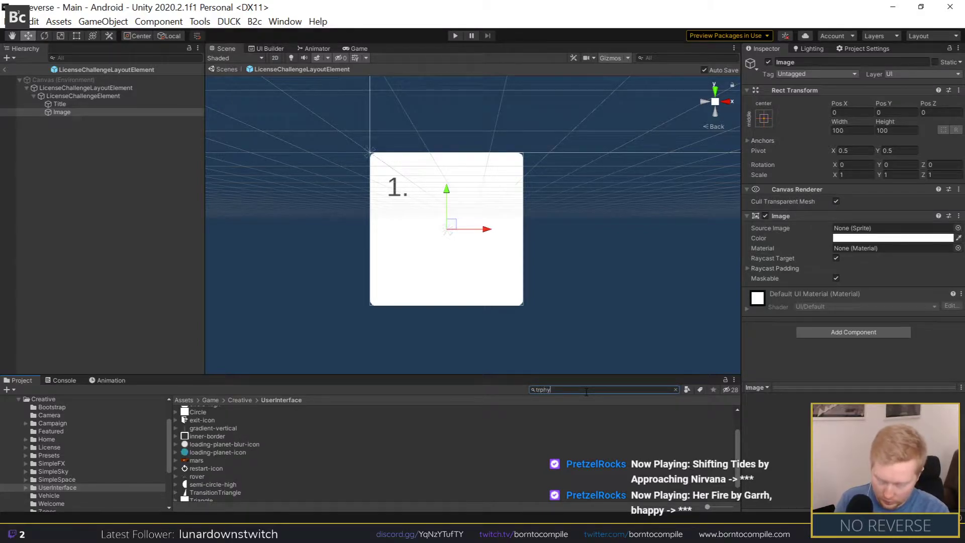
pyautogui.press('BackSpace')
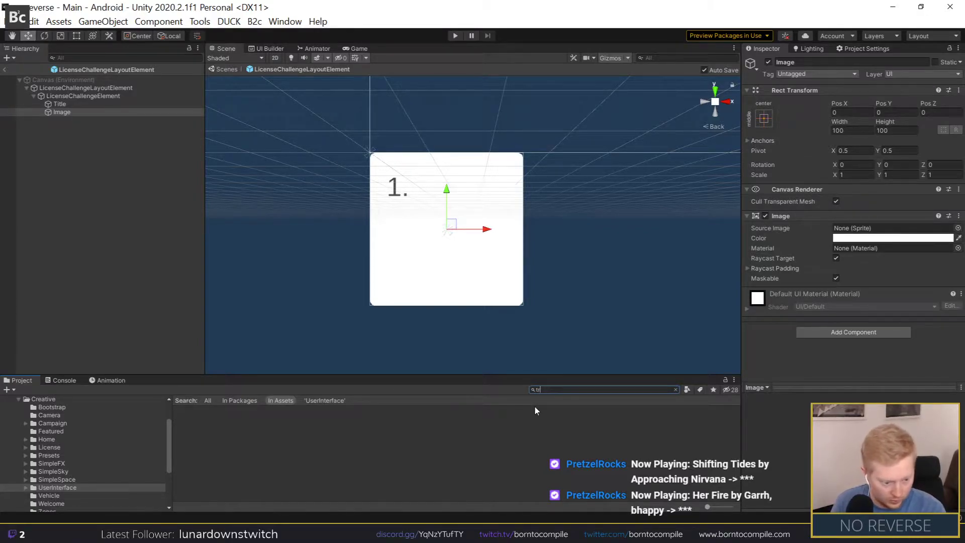
pyautogui.press('BackSpace')
pyautogui.write('op')
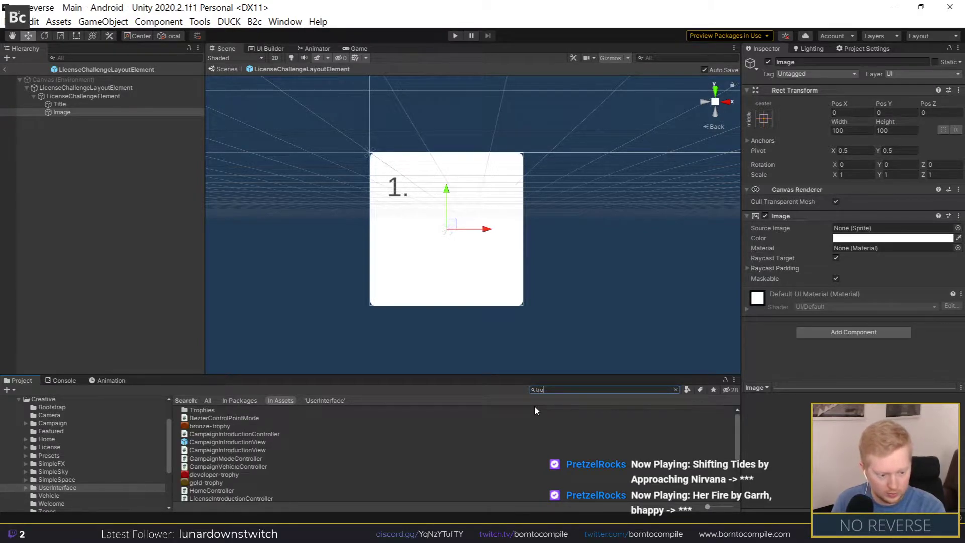
pyautogui.click(512, 425)
pyautogui.click(675, 389)
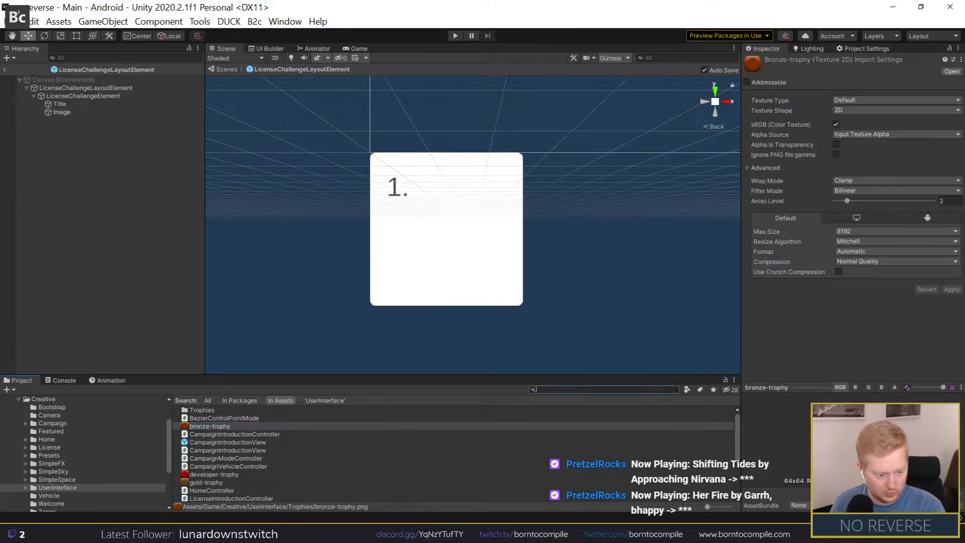
pyautogui.keyDown('shift'); pyautogui.click(204, 442); pyautogui.keyUp('shift')
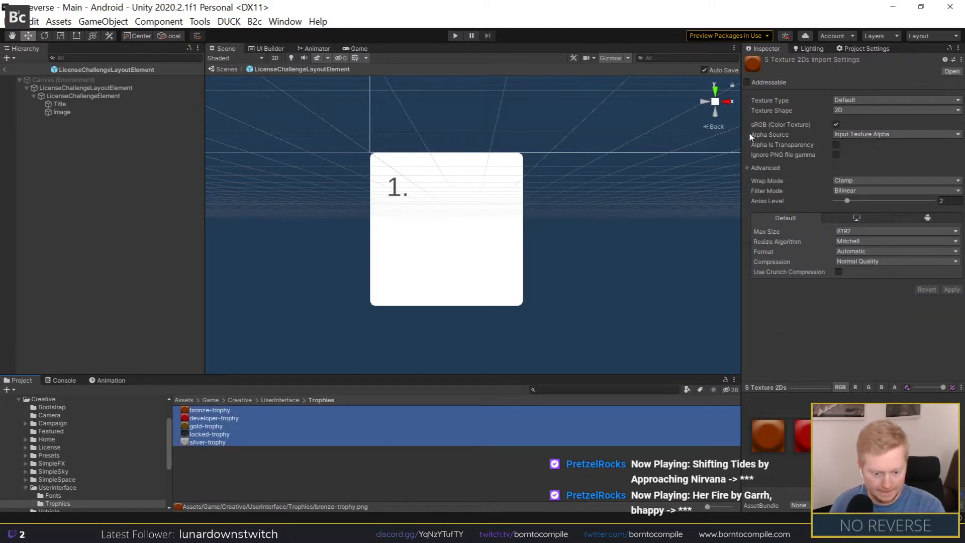
# Step: Set the textures to Sprite (2D and UI), Compression None, Max Size 64, and apply
pyautogui.click(848, 100)
pyautogui.click(861, 150)
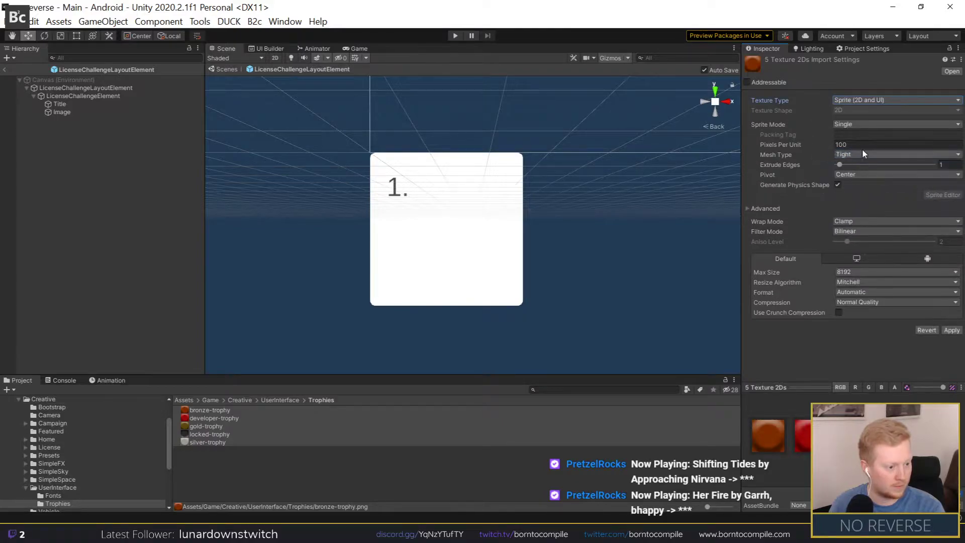
pyautogui.click(864, 301)
pyautogui.click(857, 315)
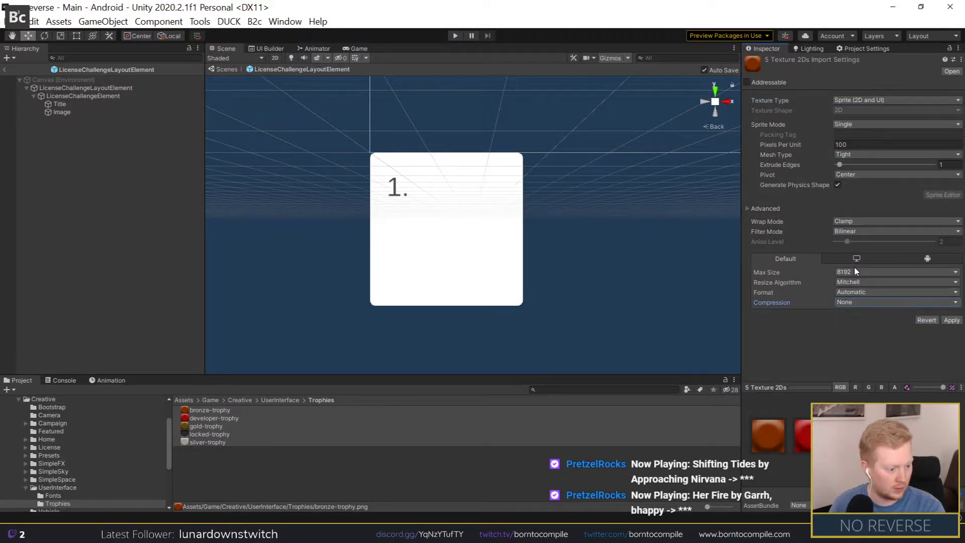
pyautogui.click(854, 271)
pyautogui.click(857, 298)
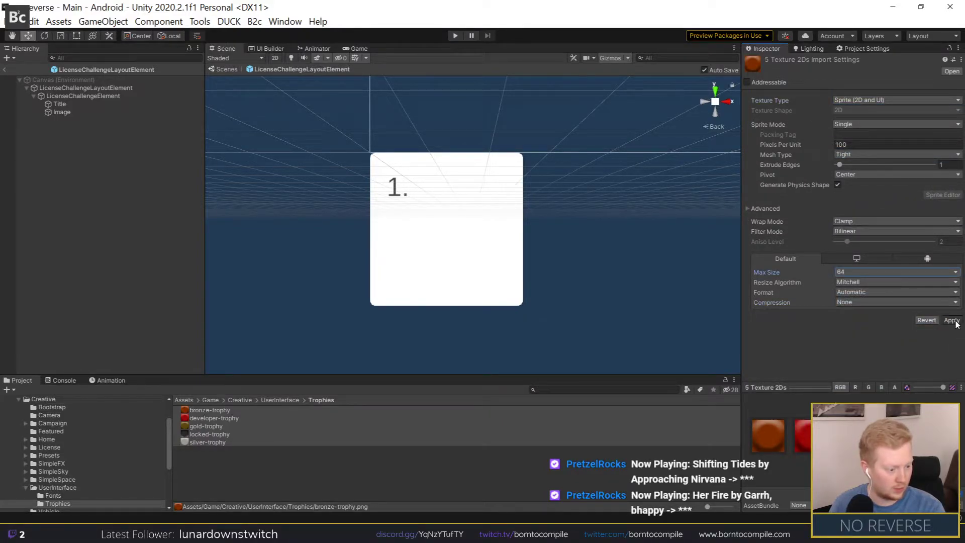
pyautogui.click(951, 320)
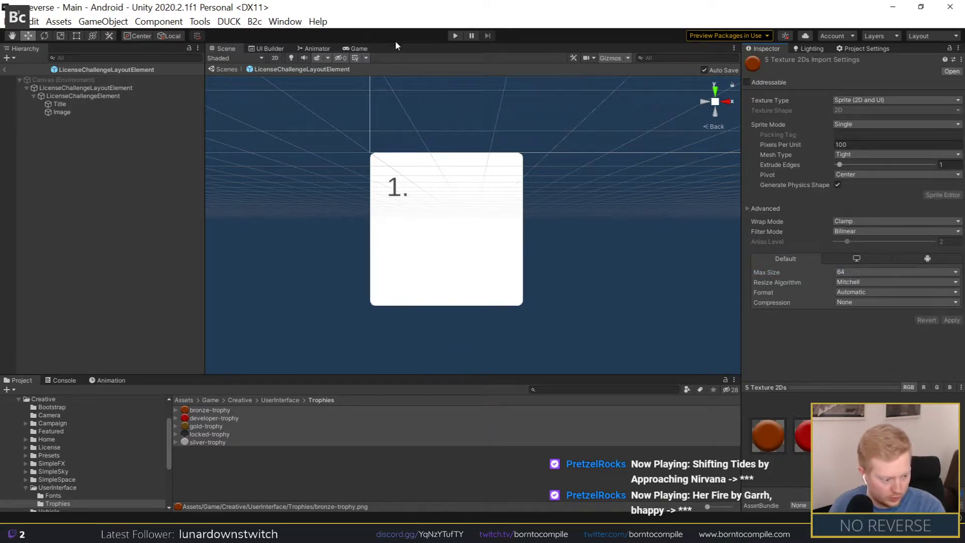
# Step: Rename the card's Image child to Trophies
pyautogui.click(68, 97)
pyautogui.rightClick(68, 96)
pyautogui.click(63, 113)
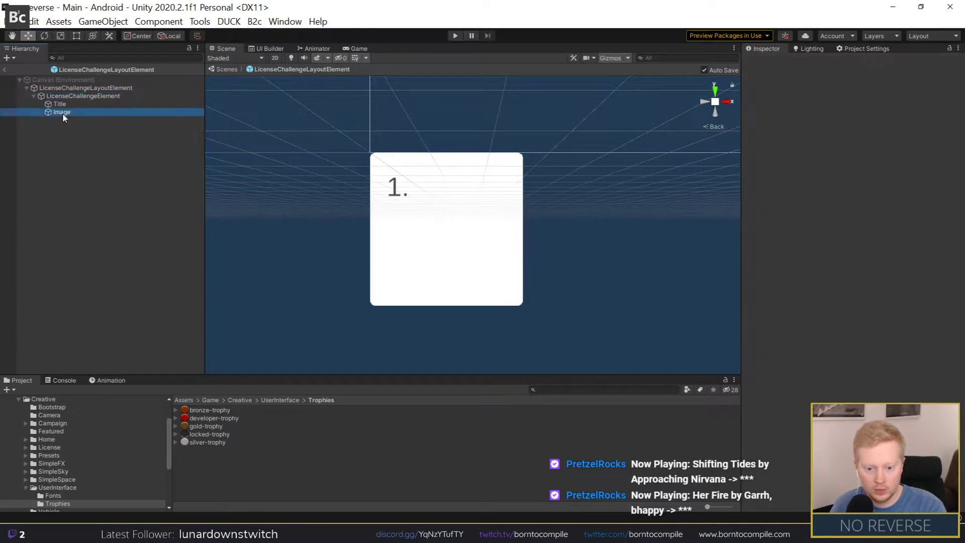
pyautogui.click(58, 113)
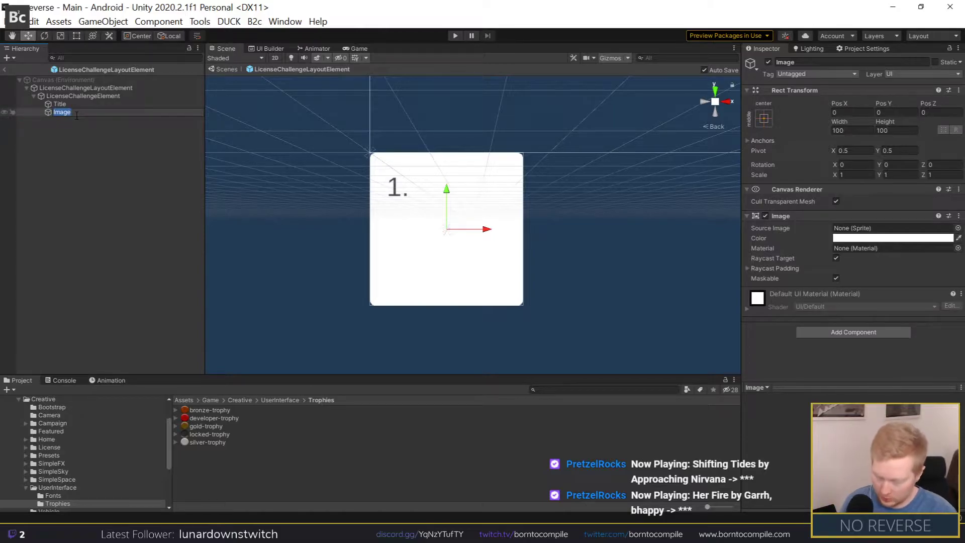
pyautogui.write('Trophi')
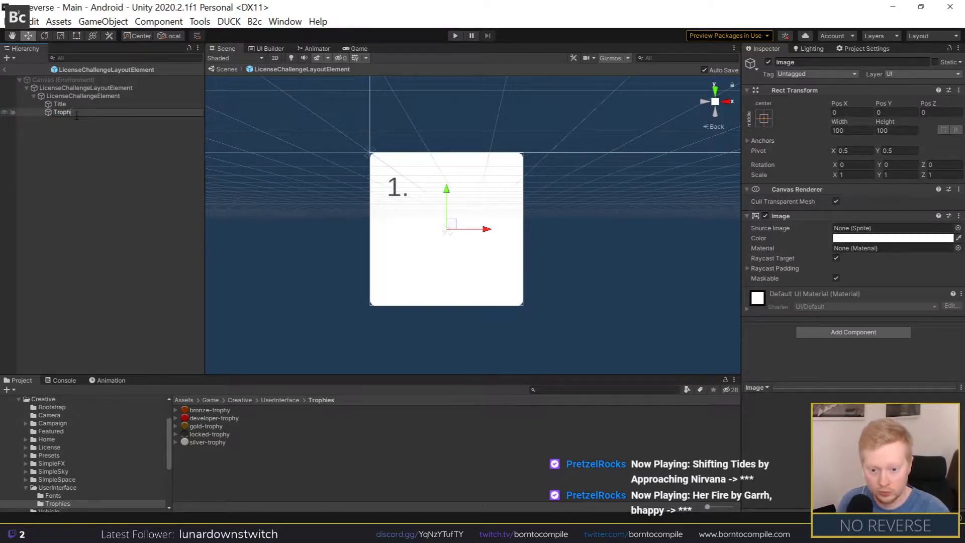
pyautogui.write('es')
pyautogui.press('Return')
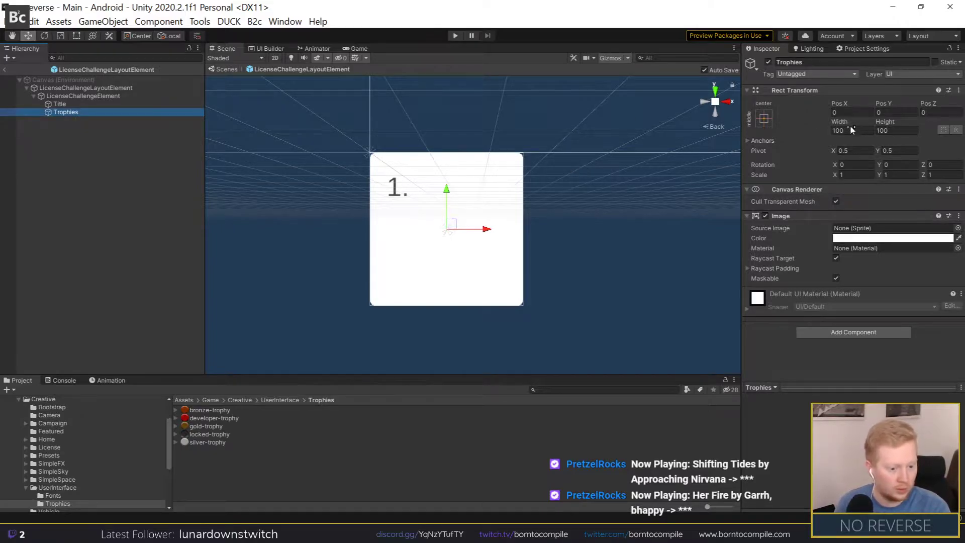
# Step: Tint the Trophies Image colour grey and save the scene
pyautogui.rightClick(815, 215)
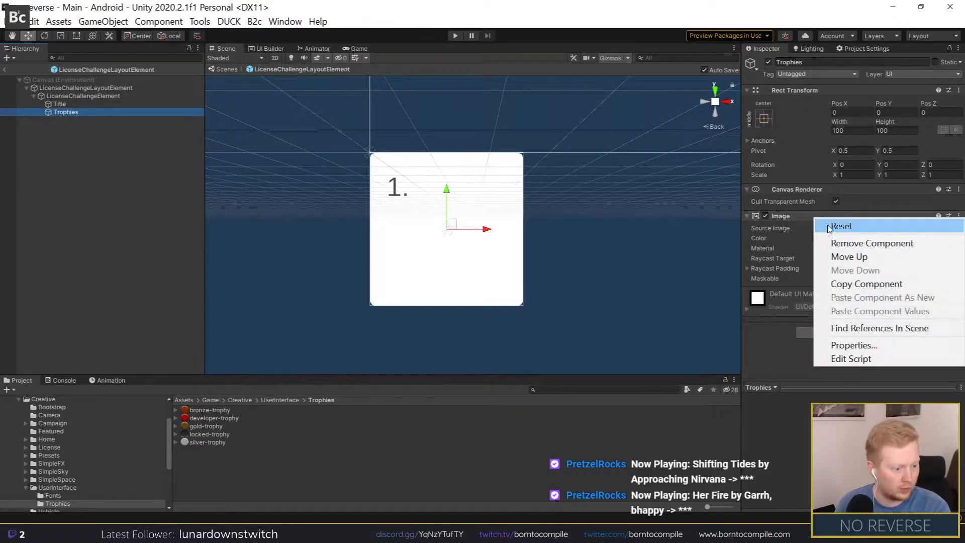
pyautogui.click(829, 243)
pyautogui.hotkey('ctrl', 'z')
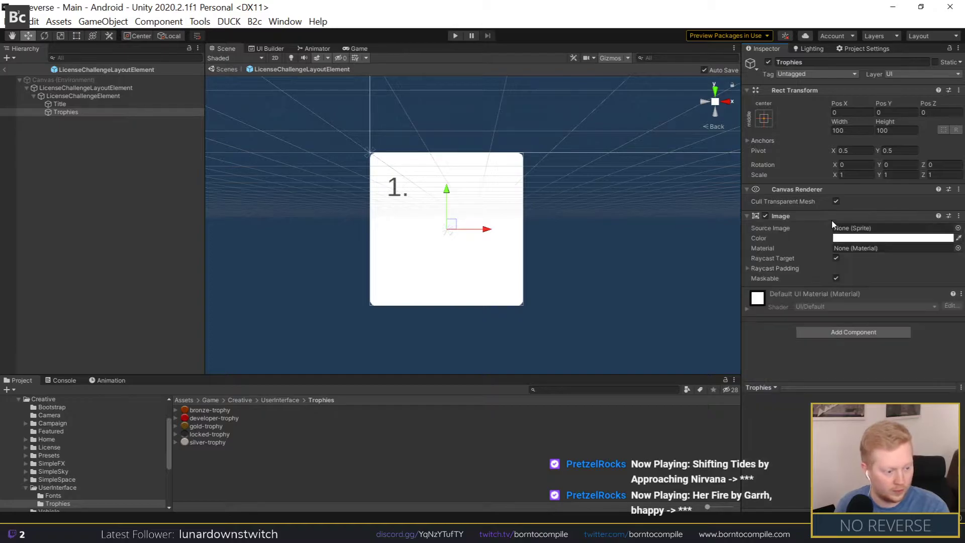
pyautogui.click(838, 238)
pyautogui.moveTo(890, 297); pyautogui.dragTo(852, 324)
pyautogui.hotkey('ctrl', 's')
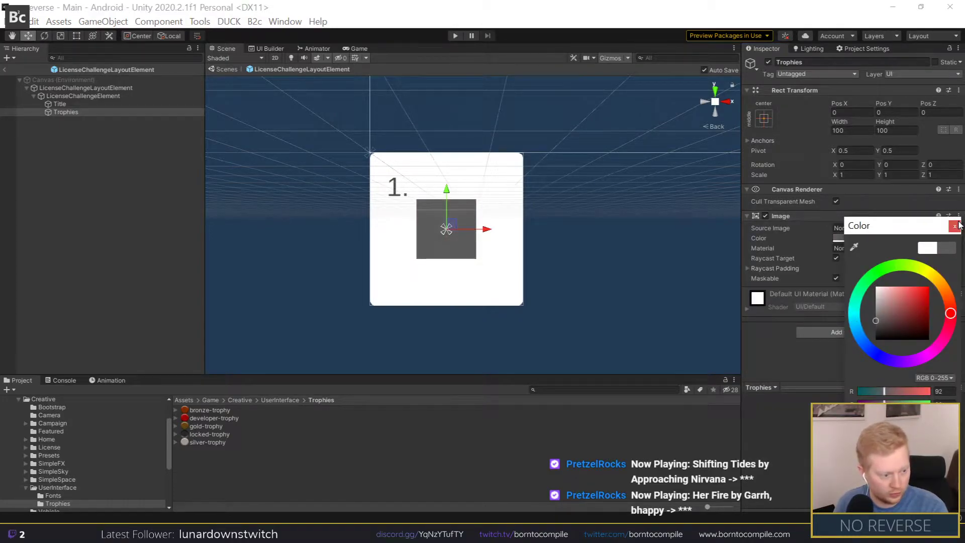
pyautogui.click(818, 266)
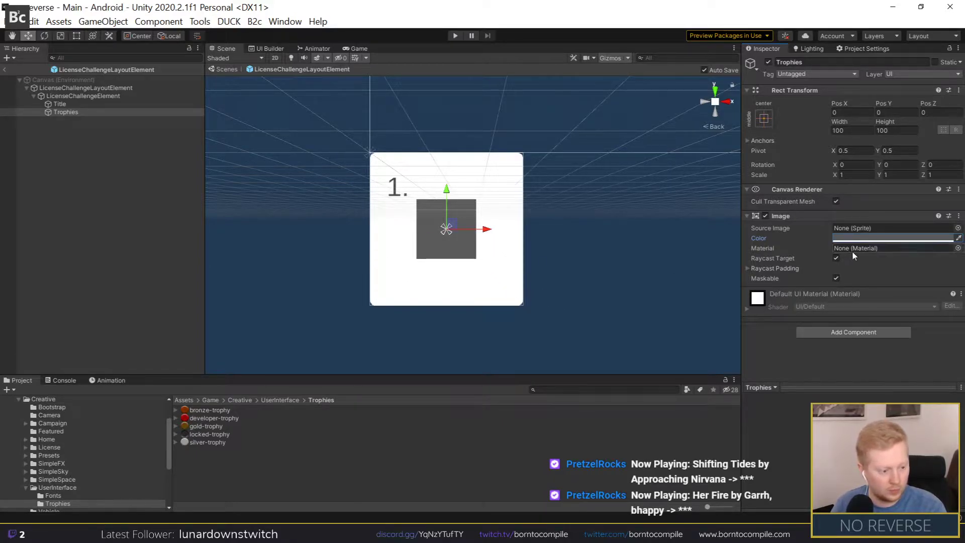
# Step: Add a Horizontal Layout Group component to Trophies
pyautogui.click(835, 331)
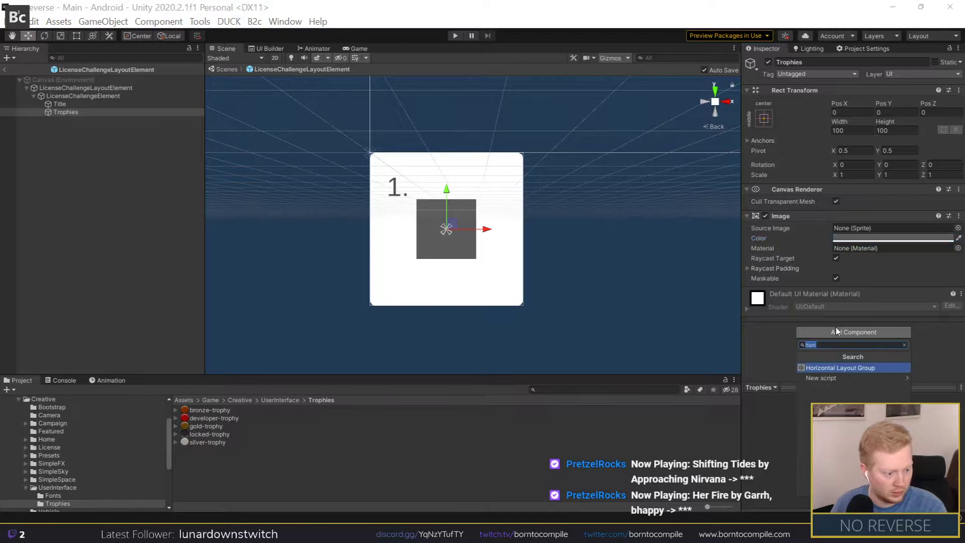
pyautogui.write('horiz')
pyautogui.press('Return')
pyautogui.scroll(-3, 846, 330)
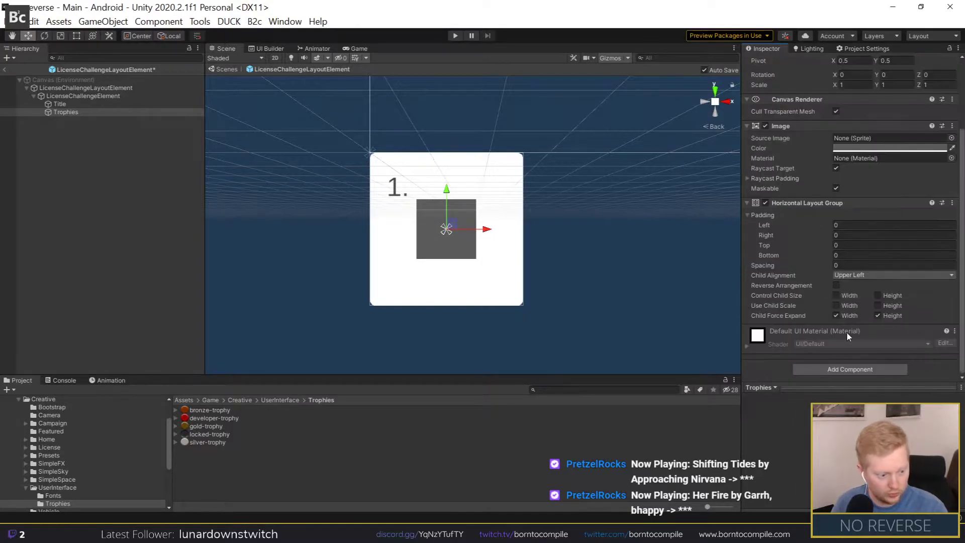
# Step: Add a UI Image under Trophies, deleting an accidentally created button
pyautogui.rightClick(78, 111)
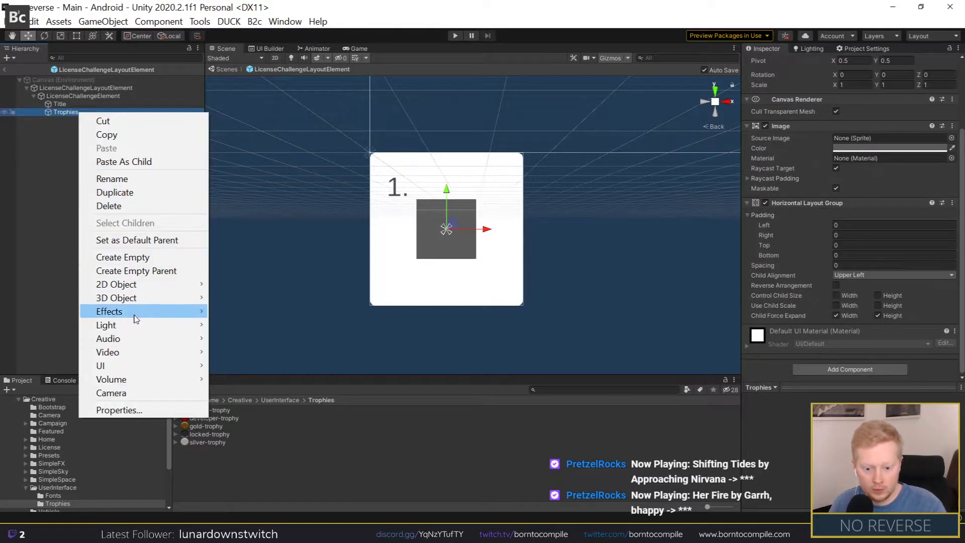
pyautogui.moveTo(120, 287)
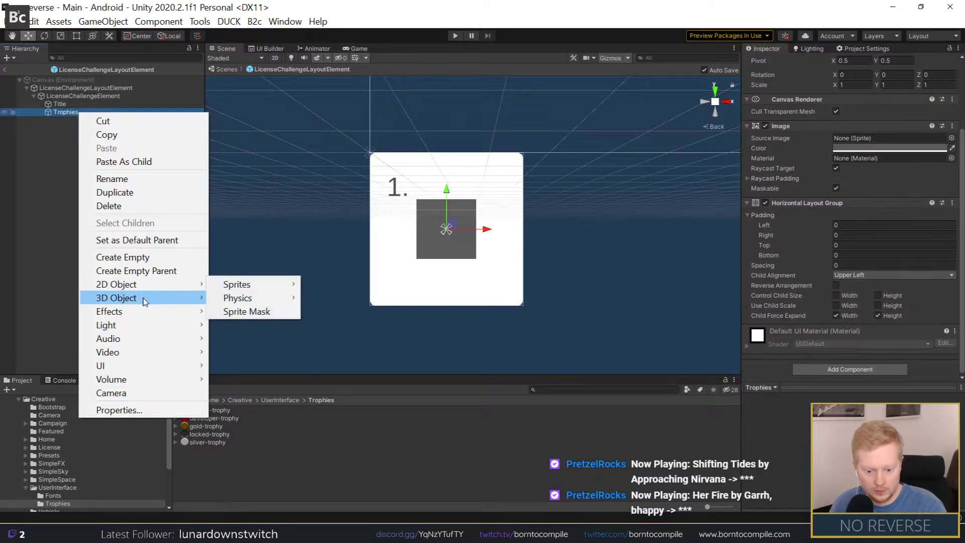
pyautogui.moveTo(131, 365)
pyautogui.click(231, 200)
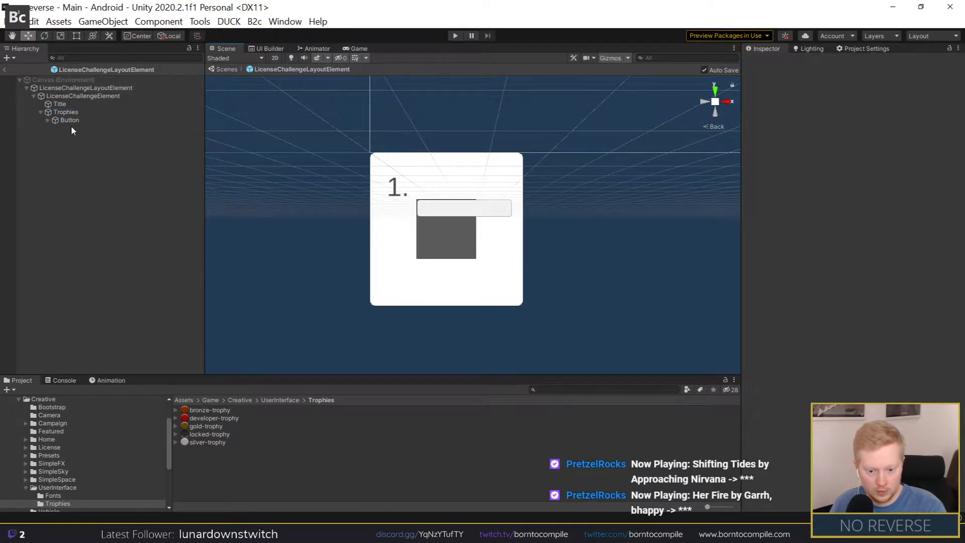
pyautogui.click(71, 123)
pyautogui.press('Delete')
pyautogui.rightClick(67, 112)
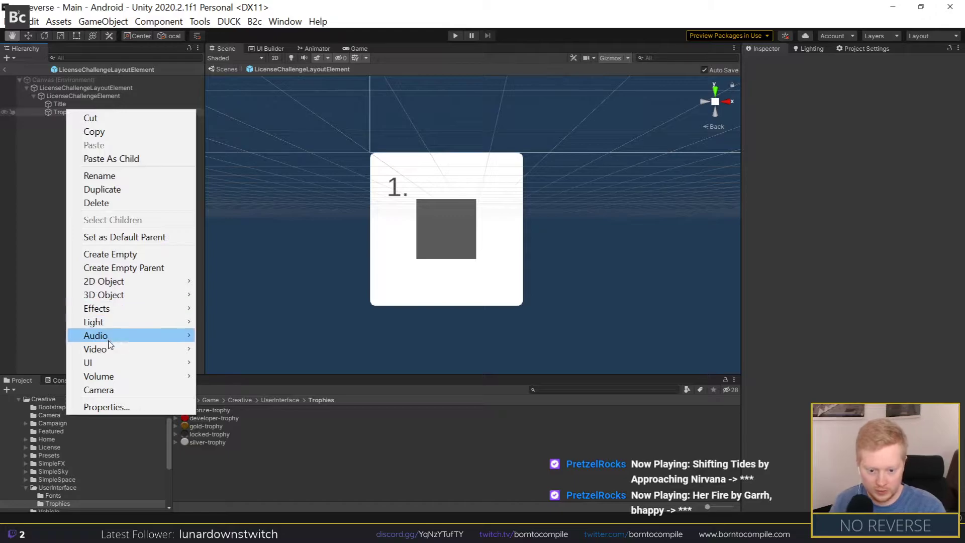
pyautogui.moveTo(125, 362)
pyautogui.click(250, 172)
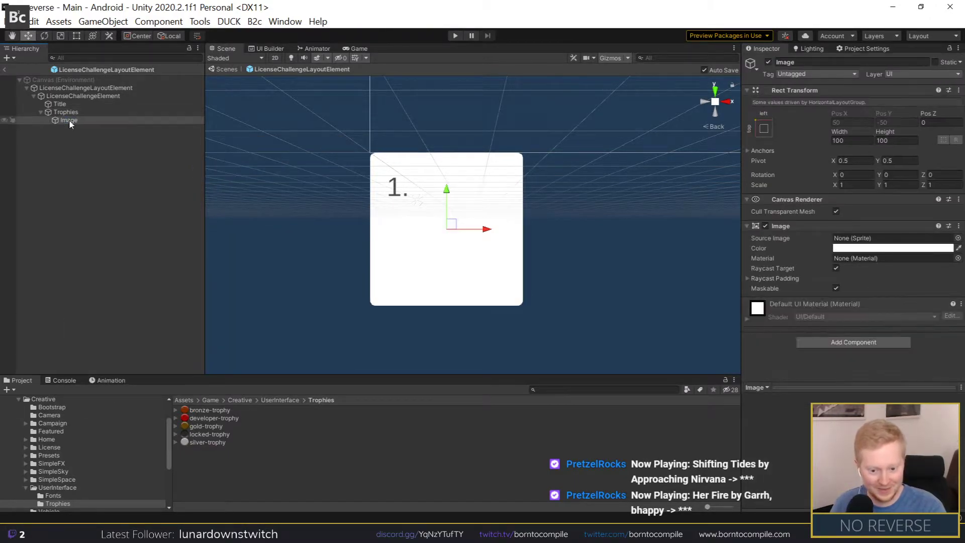
pyautogui.press('f')
pyautogui.press('F2')
pyautogui.write('Developer')
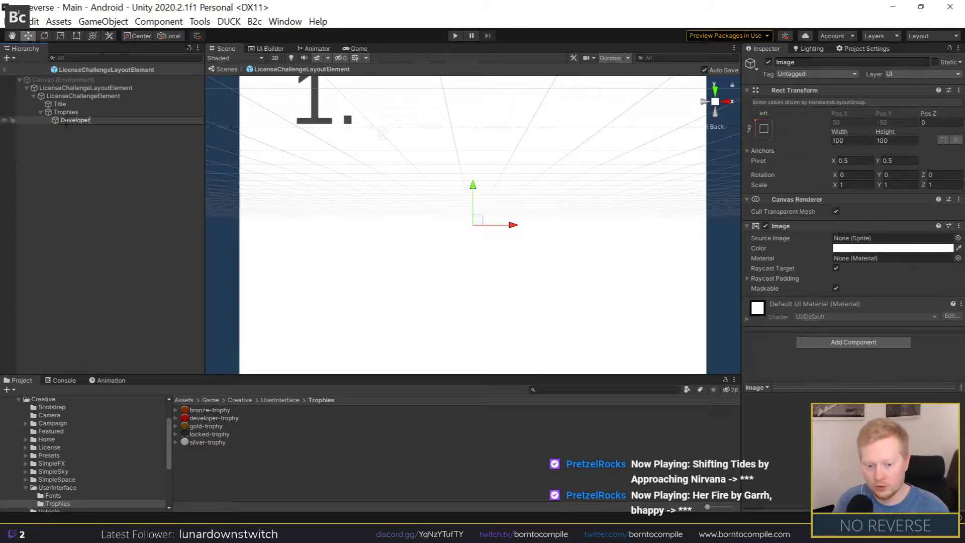
pyautogui.press('Return')
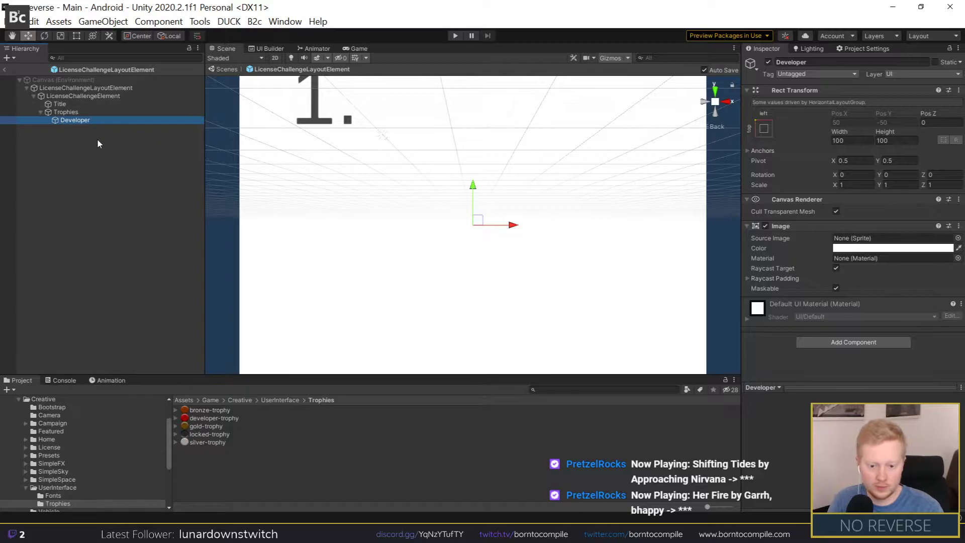
# Step: Rename the new image to Bronze
pyautogui.scroll(-3, 383, 282)
pyautogui.moveTo(383, 281); pyautogui.dragTo(386, 190, button='middle')
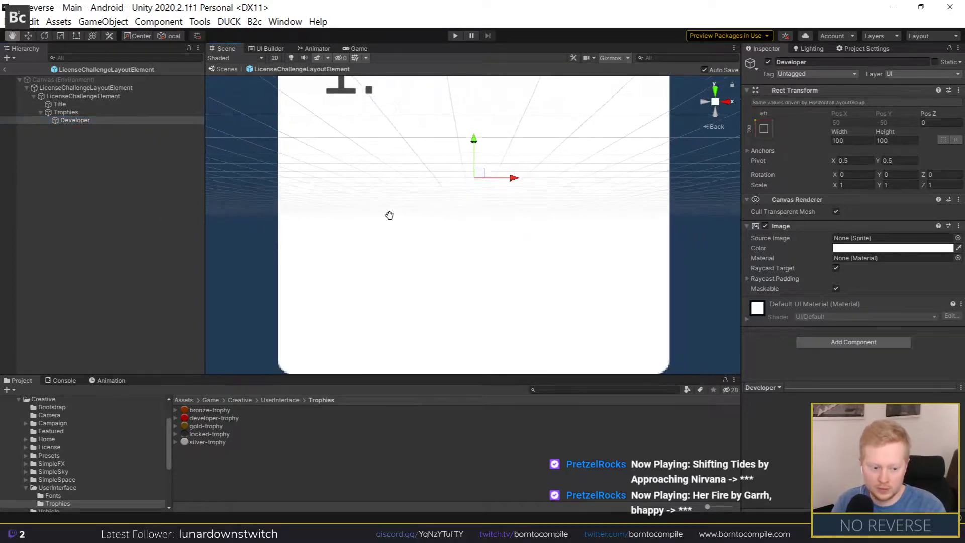
pyautogui.scroll(-1, 386, 190)
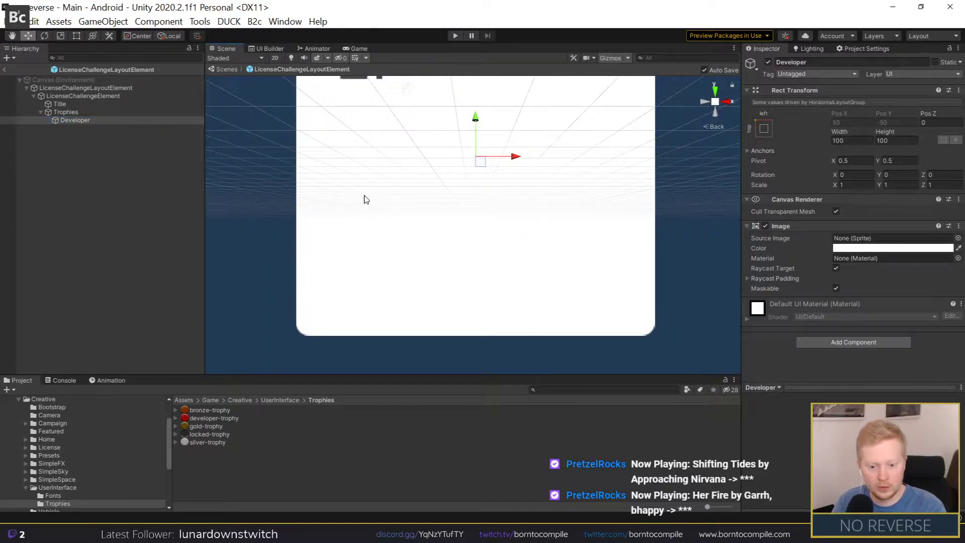
pyautogui.click(75, 120)
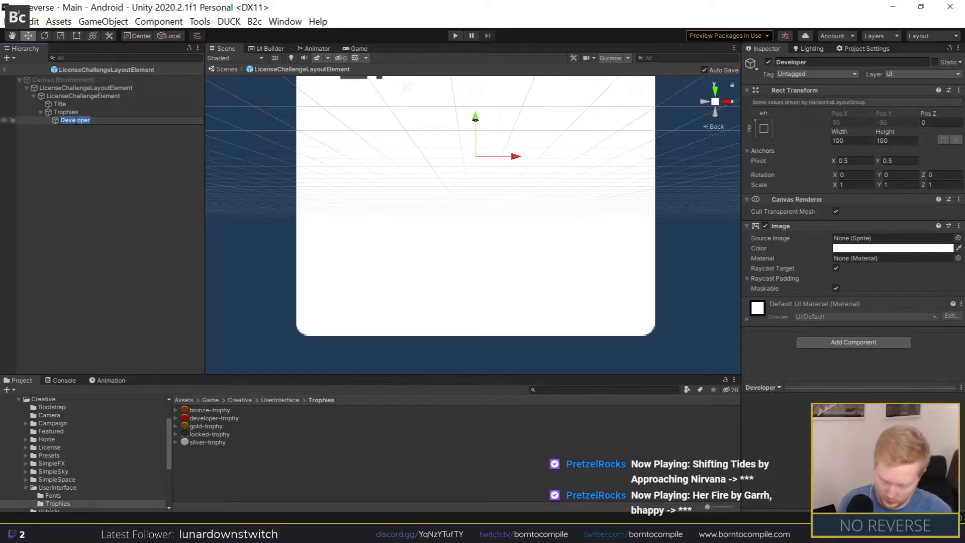
pyautogui.write('Bronze')
pyautogui.press('Return')
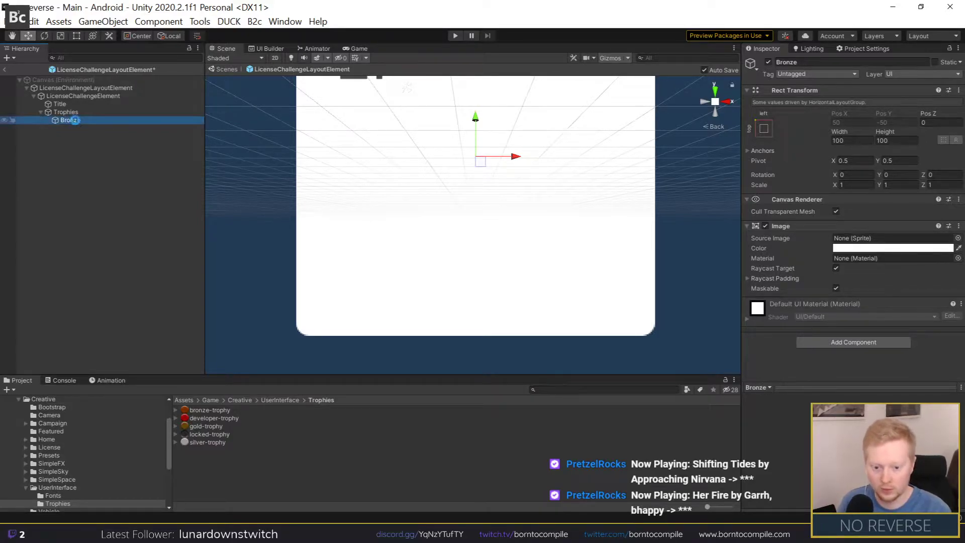
# Step: Duplicate Bronze twice, naming the copies Silver and Gold
pyautogui.hotkey('ctrl', 'd')
pyautogui.click(84, 128)
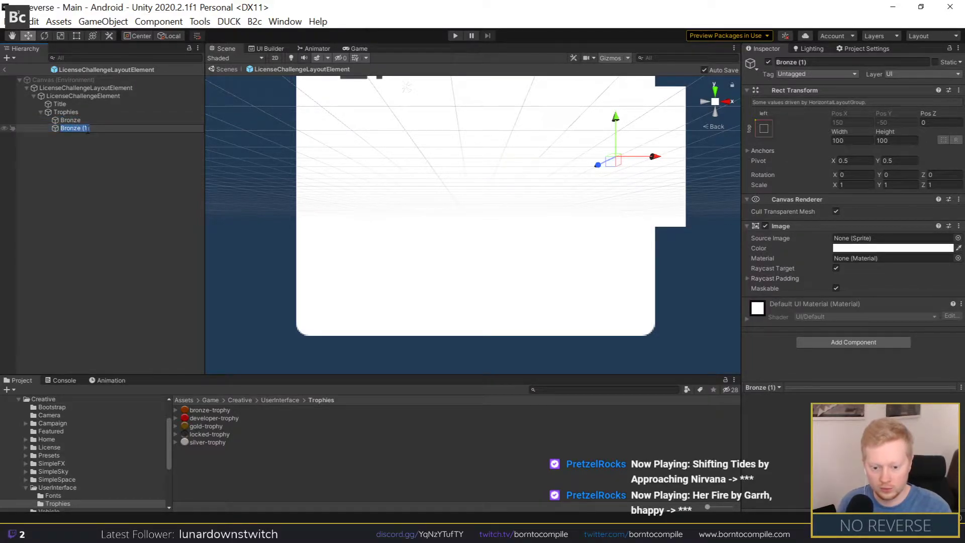
pyautogui.write('Silver')
pyautogui.press('Return')
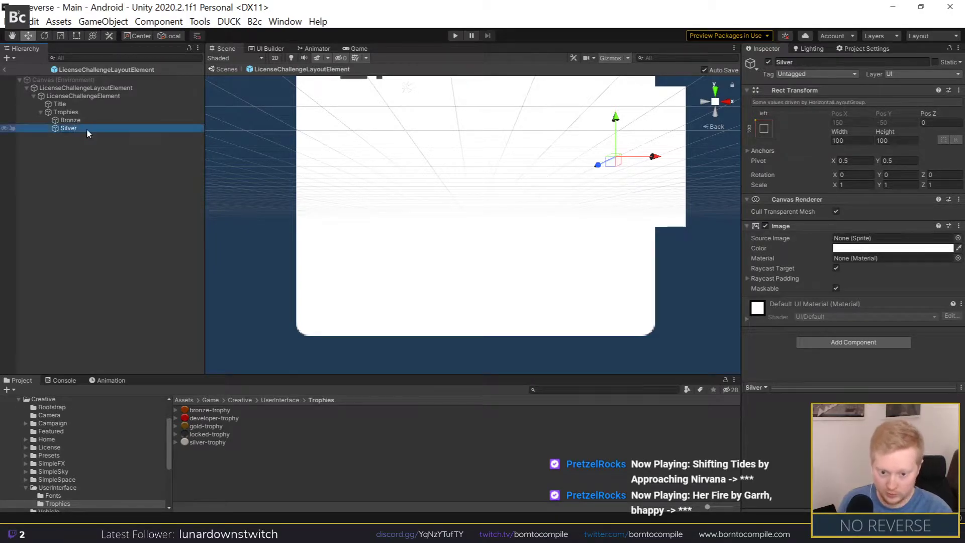
pyautogui.click(82, 137)
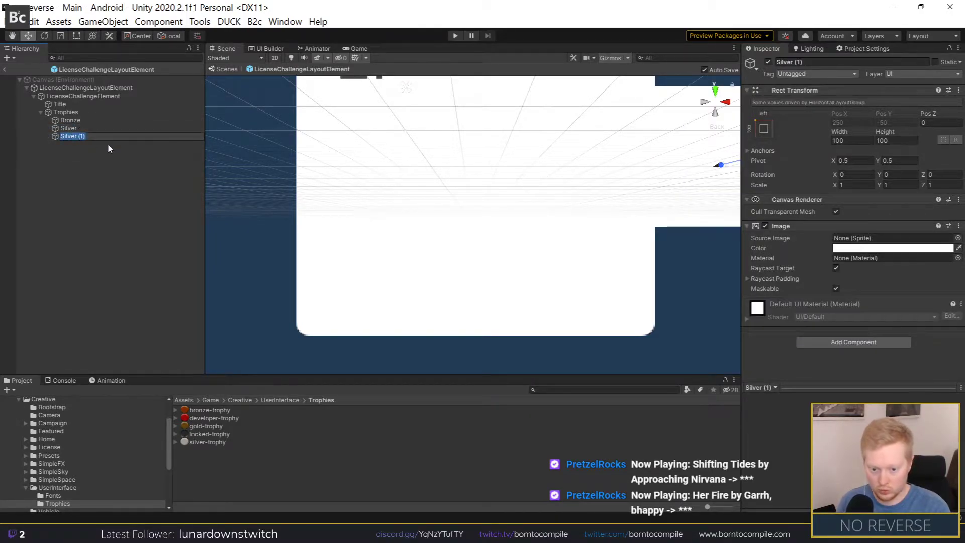
pyautogui.write('Gold')
pyautogui.press('Return')
# Step: Select Bronze, Silver and Gold together and set their width to 64
pyautogui.click(90, 120)
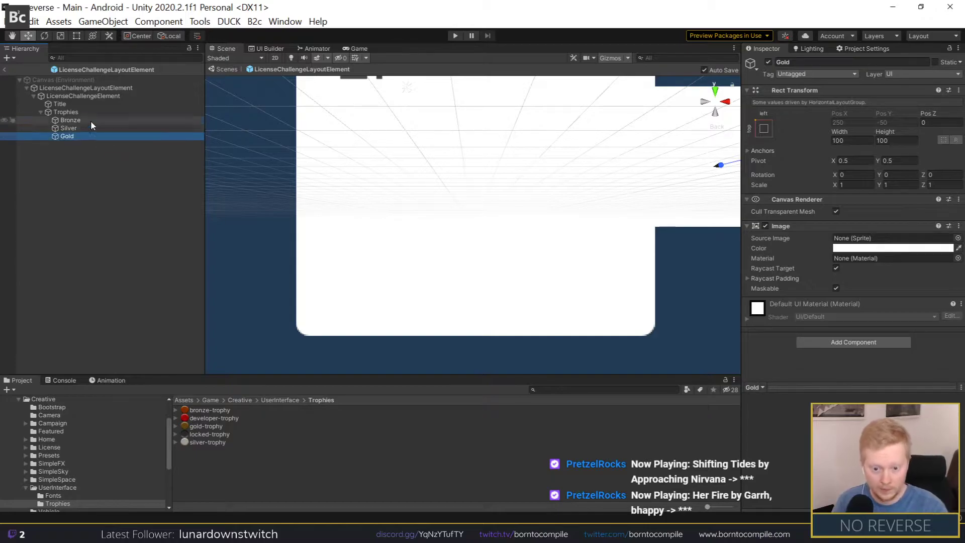
pyautogui.keyDown('shift'); pyautogui.click(80, 135); pyautogui.keyUp('shift')
pyautogui.click(852, 140)
# Step: Assign the bronze-trophy, silver-trophy and gold-trophy sprites to the Bronze, Silver and Gold images
pyautogui.write('64')
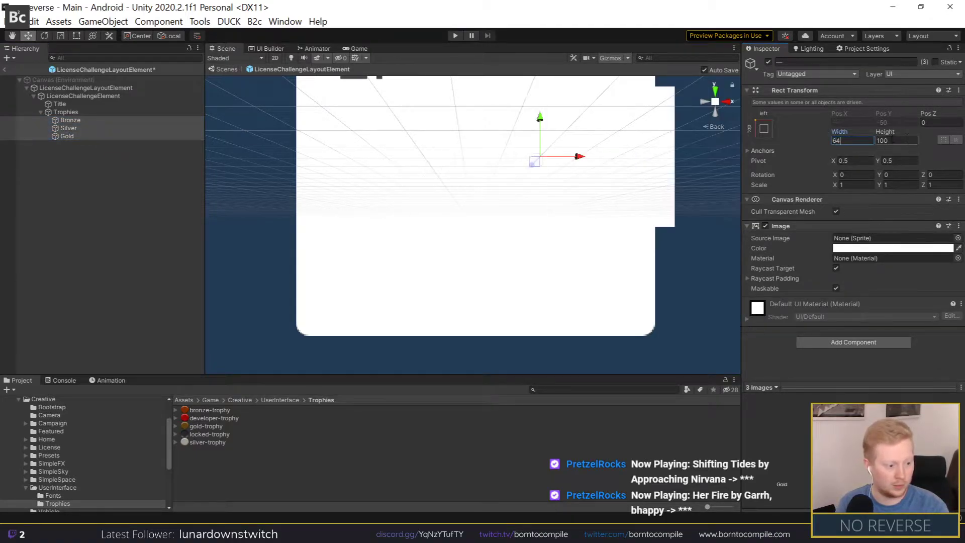
pyautogui.write('64')
pyautogui.scroll(-2, 492, 205)
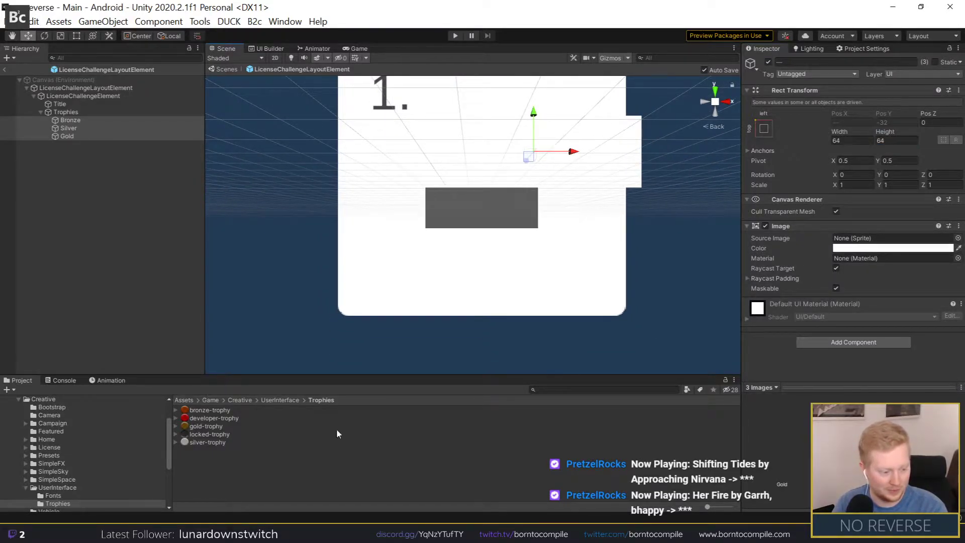
pyautogui.click(70, 120)
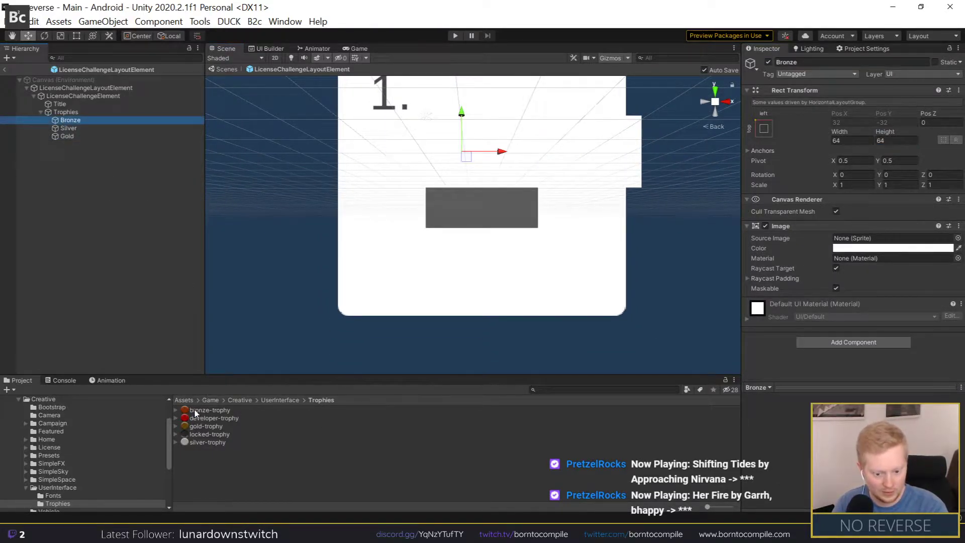
pyautogui.moveTo(194, 413); pyautogui.dragTo(864, 238)
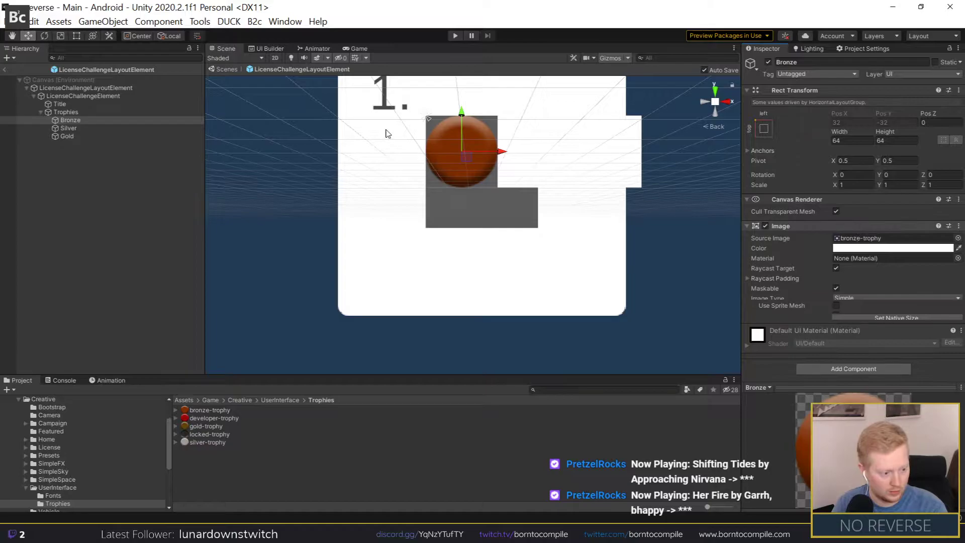
pyautogui.click(89, 128)
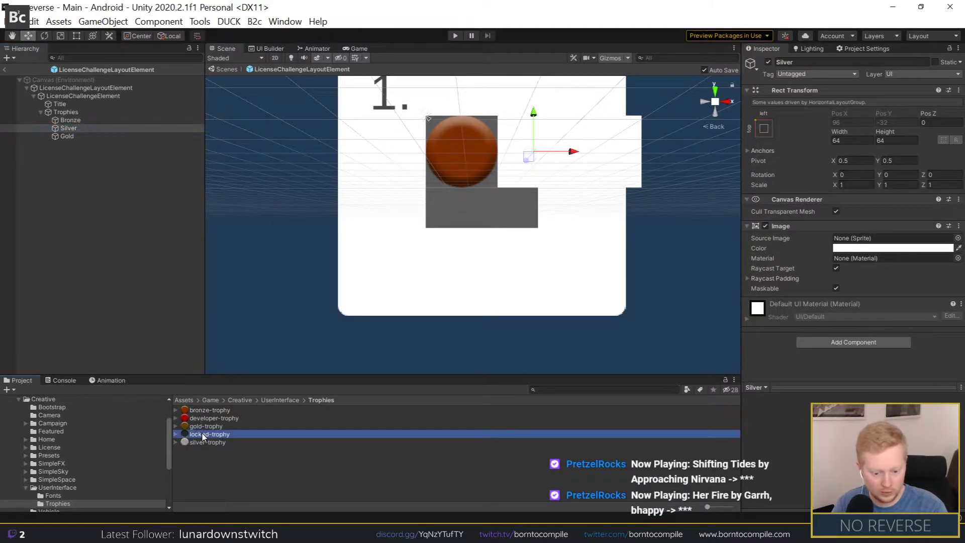
pyautogui.moveTo(206, 441)
pyautogui.mouseDown()
pyautogui.moveTo(825, 251)
pyautogui.moveTo(864, 228)
pyautogui.mouseUp()
pyautogui.click(158, 136)
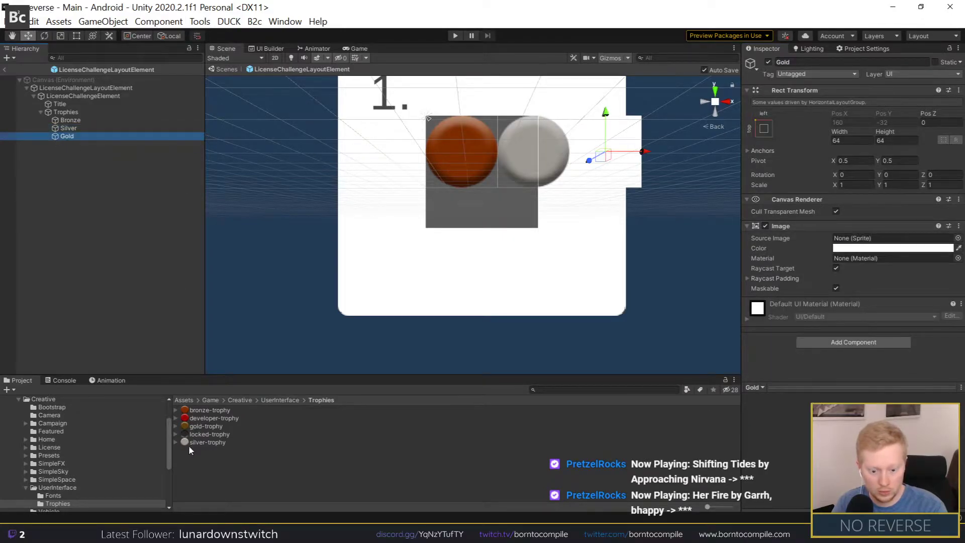
pyautogui.moveTo(206, 426); pyautogui.dragTo(869, 237)
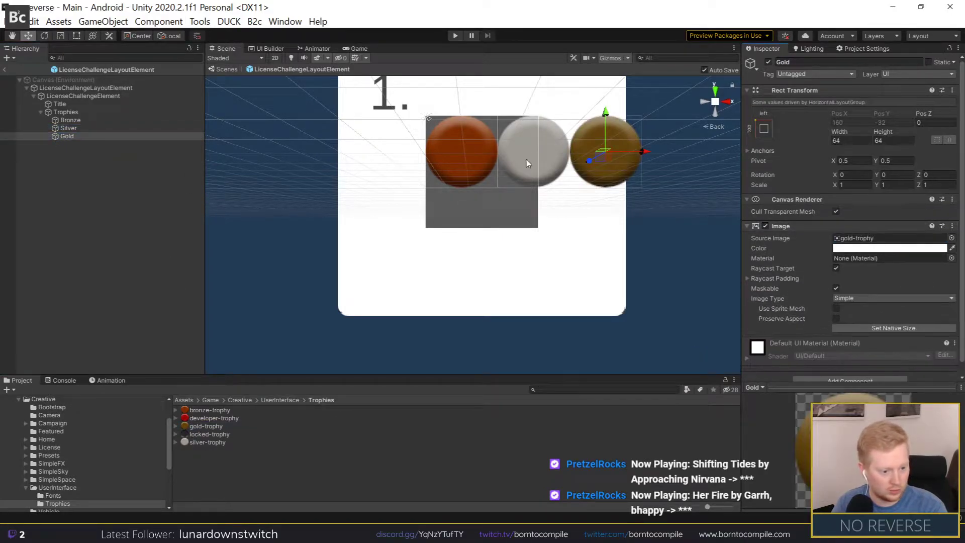
pyautogui.moveTo(526, 162); pyautogui.dragTo(478, 200, button='middle')
pyautogui.click(79, 111)
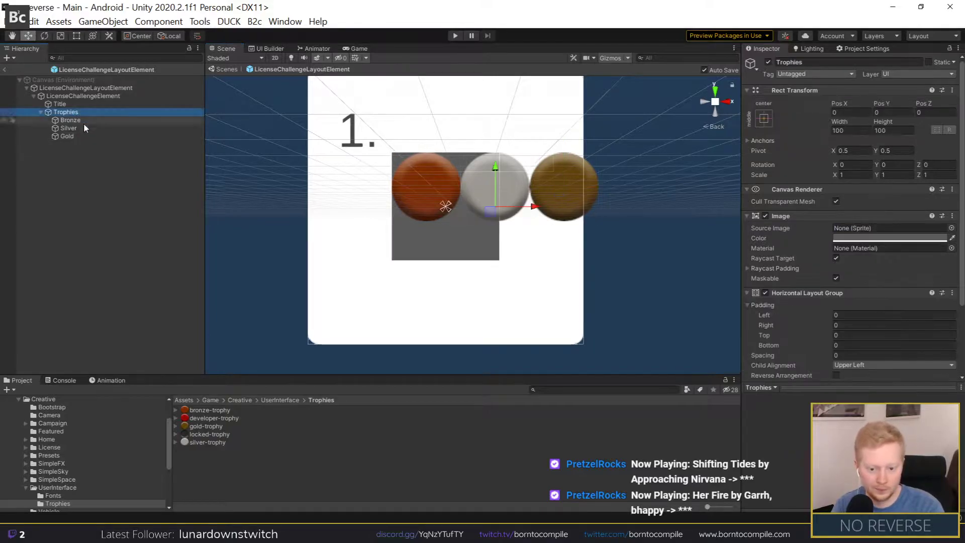
# Step: Set the Trophies row height to 32
pyautogui.click(792, 383)
pyautogui.click(799, 387)
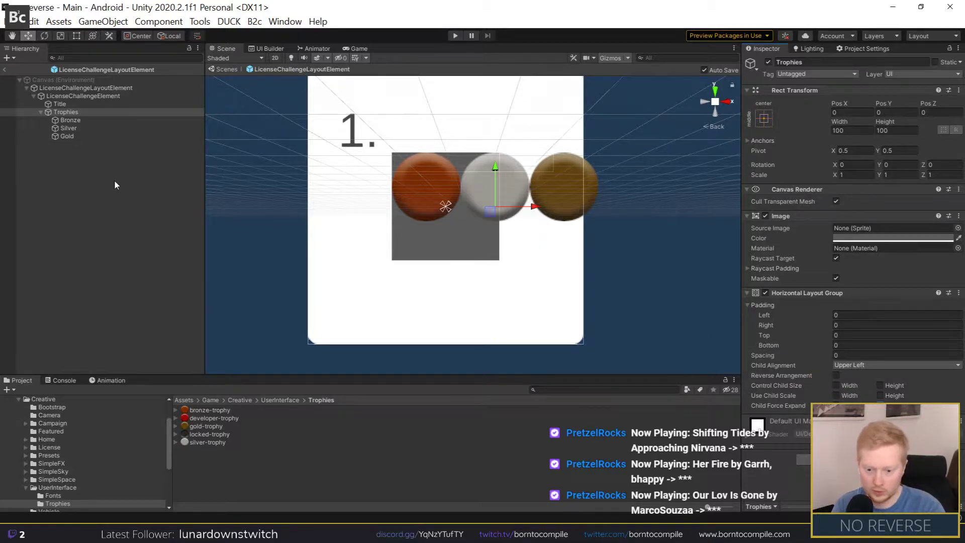
pyautogui.click(79, 112)
pyautogui.click(896, 130)
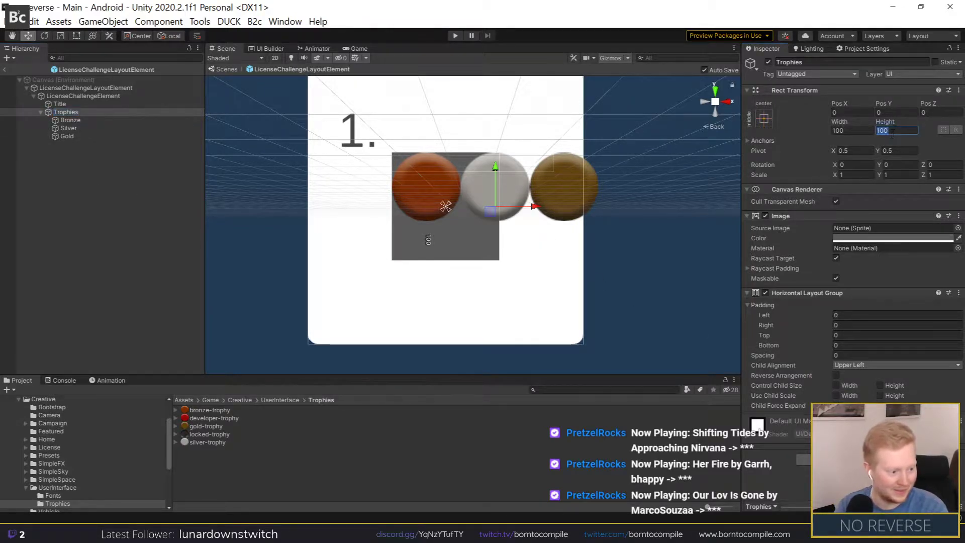
pyautogui.write('32')
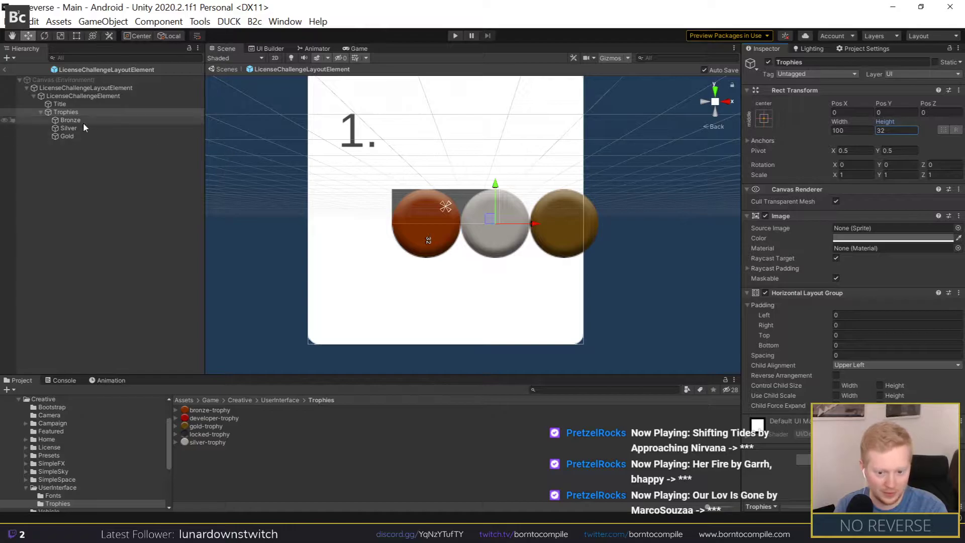
# Step: Anchor Trophies stretched horizontally along the card's bottom with a Left offset of 0
pyautogui.click(762, 122)
pyautogui.click(870, 240)
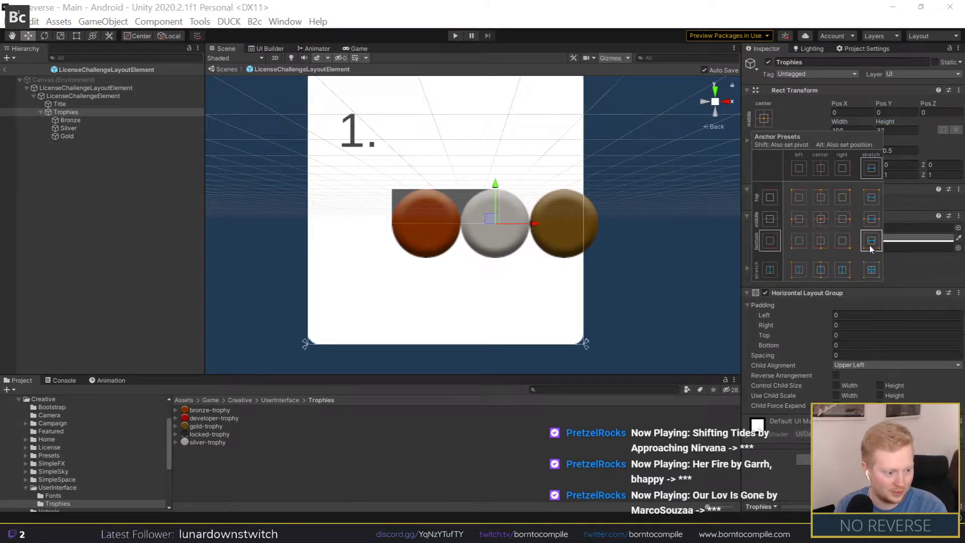
pyautogui.click(846, 129)
pyautogui.click(851, 112)
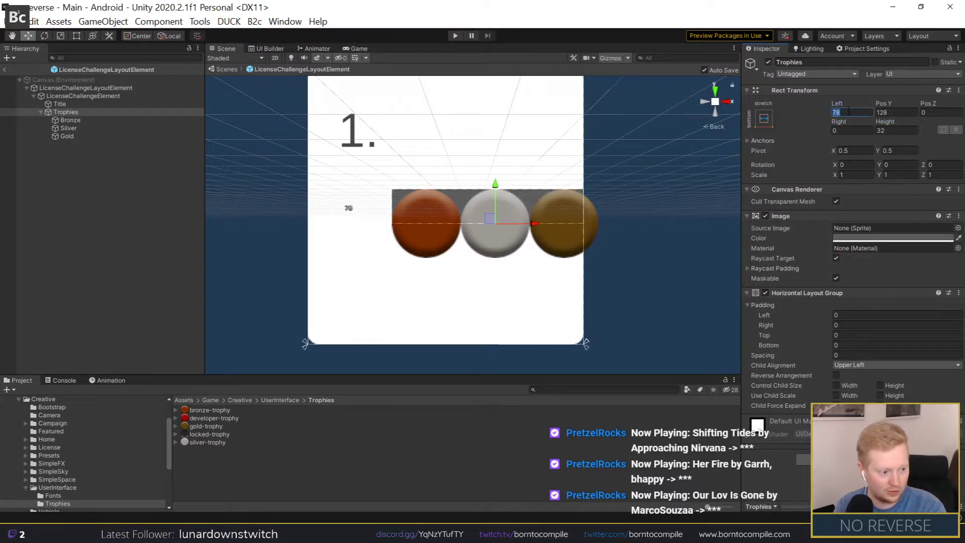
pyautogui.write('0')
pyautogui.scroll(-3, 540, 176)
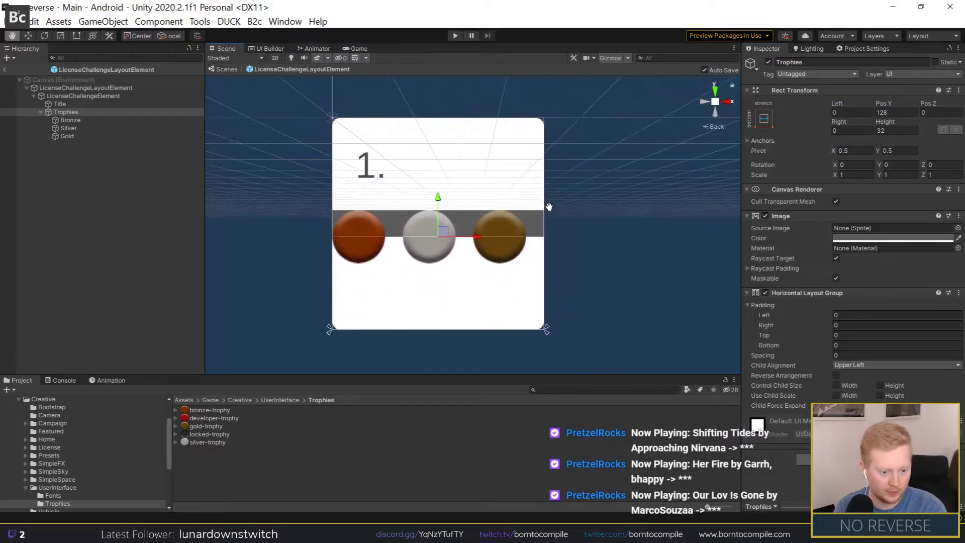
pyautogui.click(71, 120)
# Step: Enable Control Child Size width and height on the Trophies Horizontal Layout Group
pyautogui.click(69, 127)
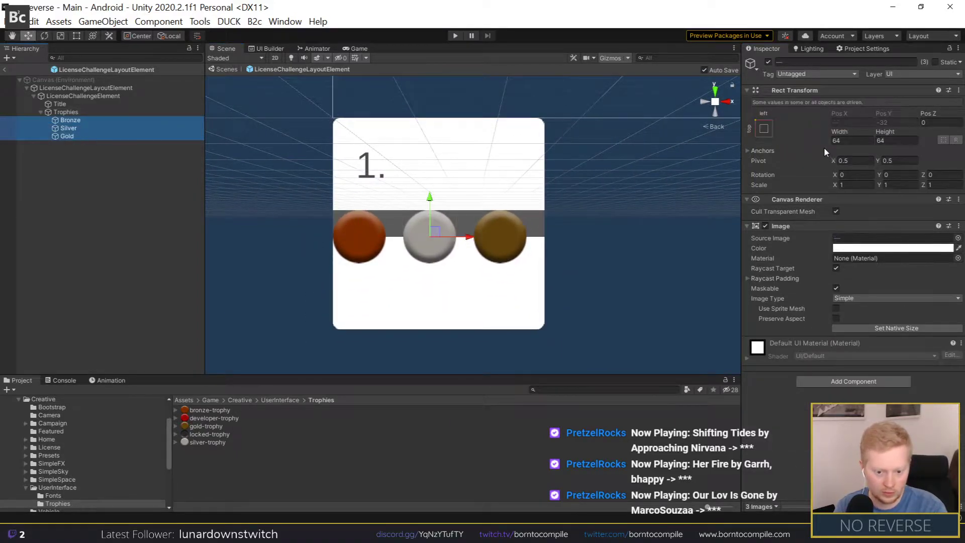
pyautogui.click(80, 111)
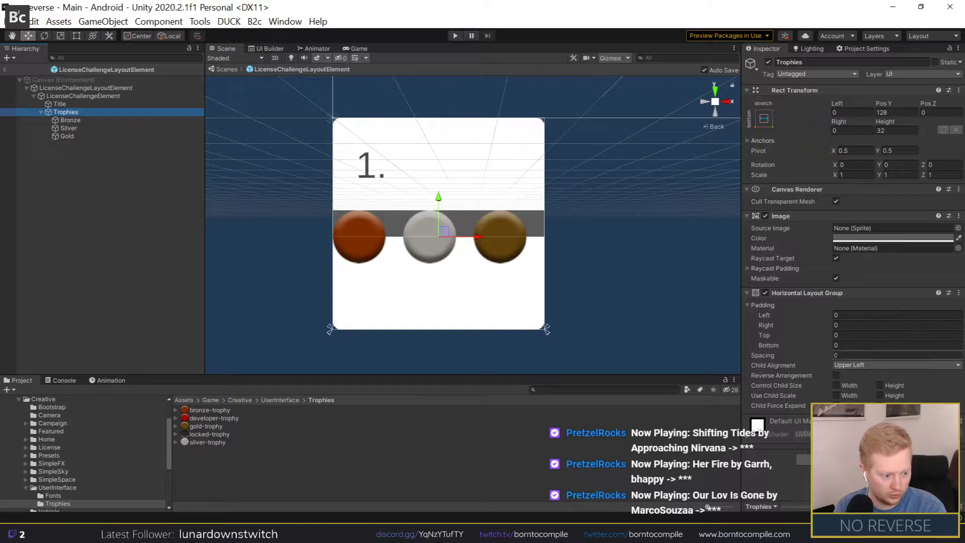
pyautogui.click(835, 385)
pyautogui.click(877, 385)
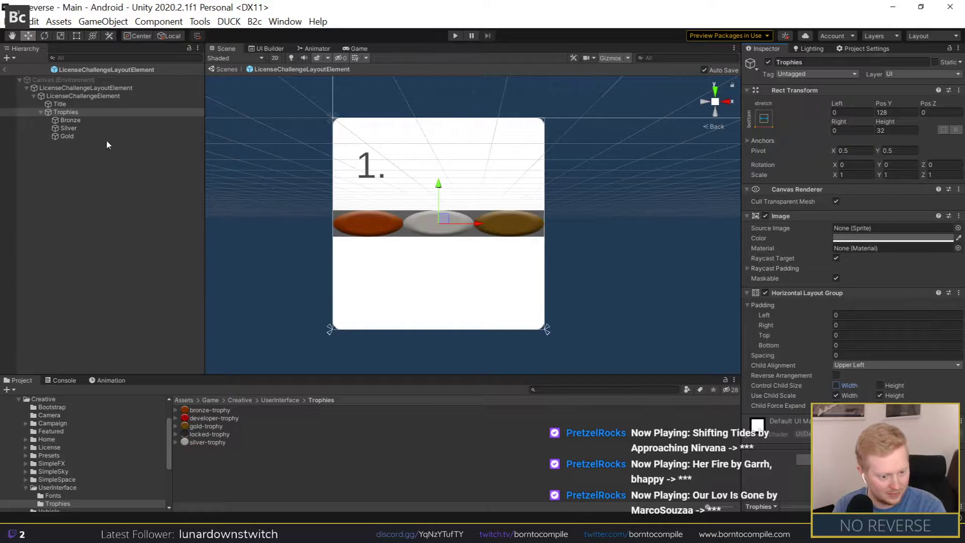
# Step: Multi-select Bronze, Silver and Gold and set their width to 32
pyautogui.click(70, 120)
pyautogui.click(70, 146)
pyautogui.click(67, 137)
pyautogui.keyDown('shift'); pyautogui.click(70, 120); pyautogui.keyUp('shift')
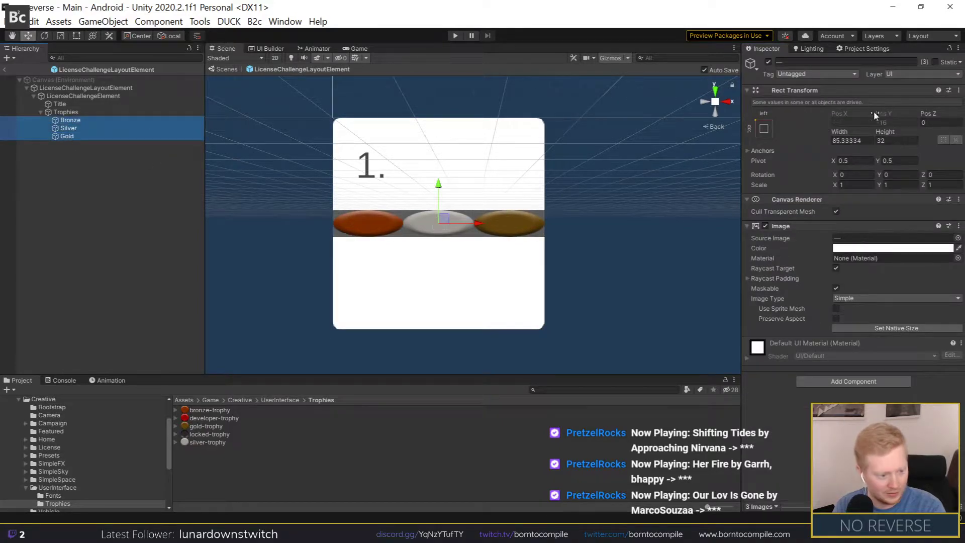
pyautogui.click(868, 141)
pyautogui.write('32')
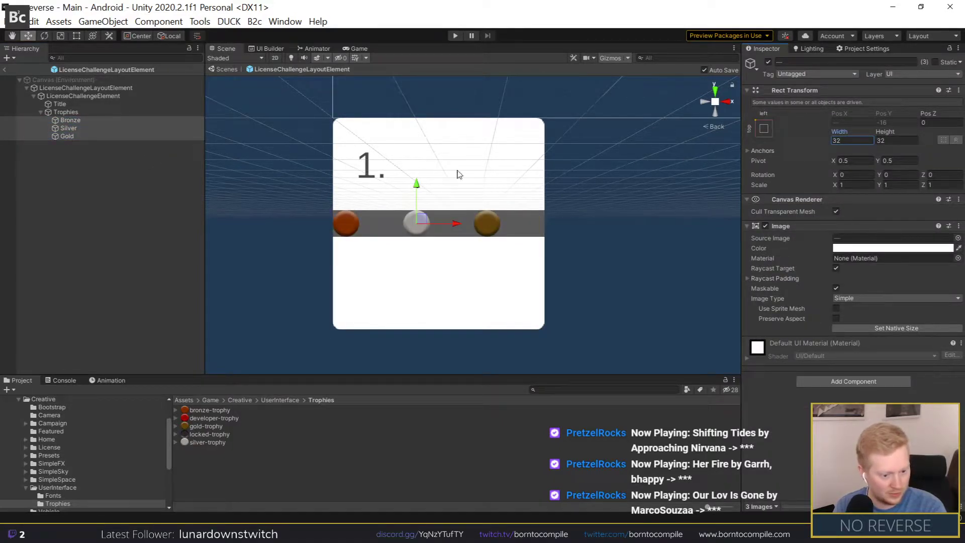
# Step: Toggle the row's child width control off and reapply width 32 to the three trophies
pyautogui.click(65, 112)
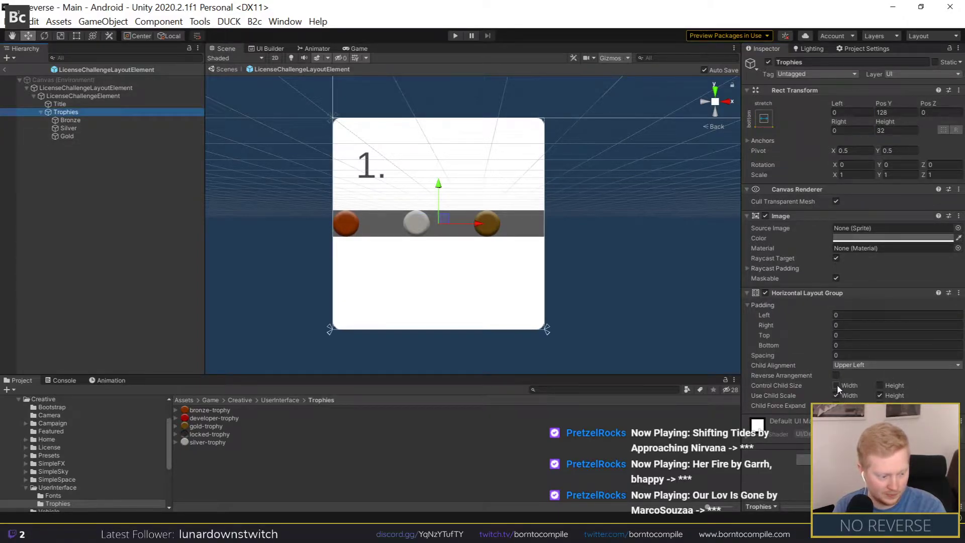
pyautogui.click(836, 385)
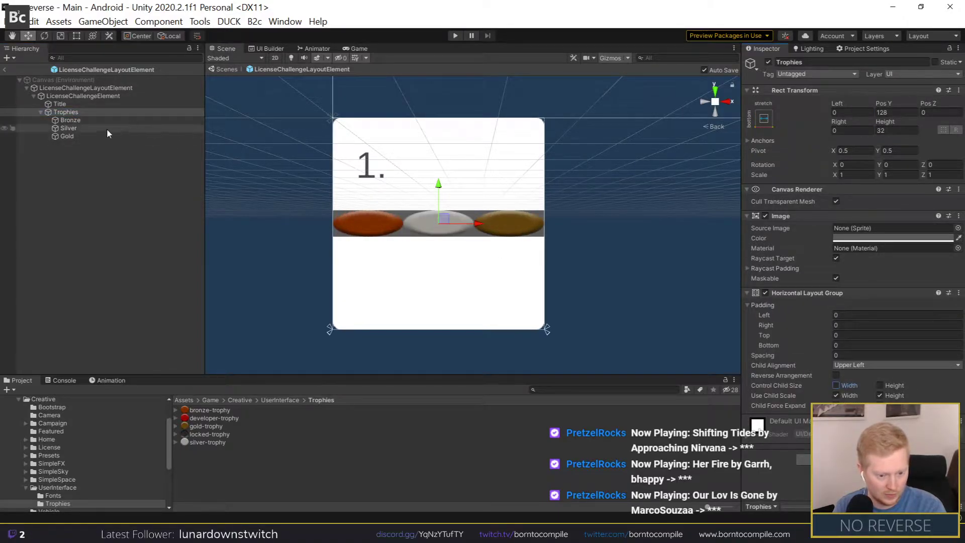
pyautogui.click(71, 120)
pyautogui.keyDown('shift'); pyautogui.click(67, 136); pyautogui.keyUp('shift')
pyautogui.click(849, 140)
pyautogui.write('32')
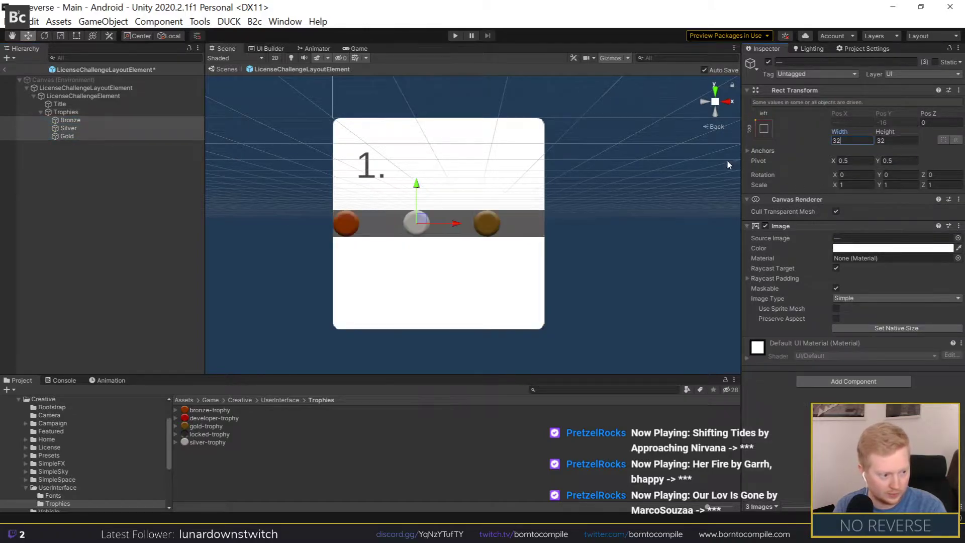
pyautogui.click(66, 112)
pyautogui.click(71, 120)
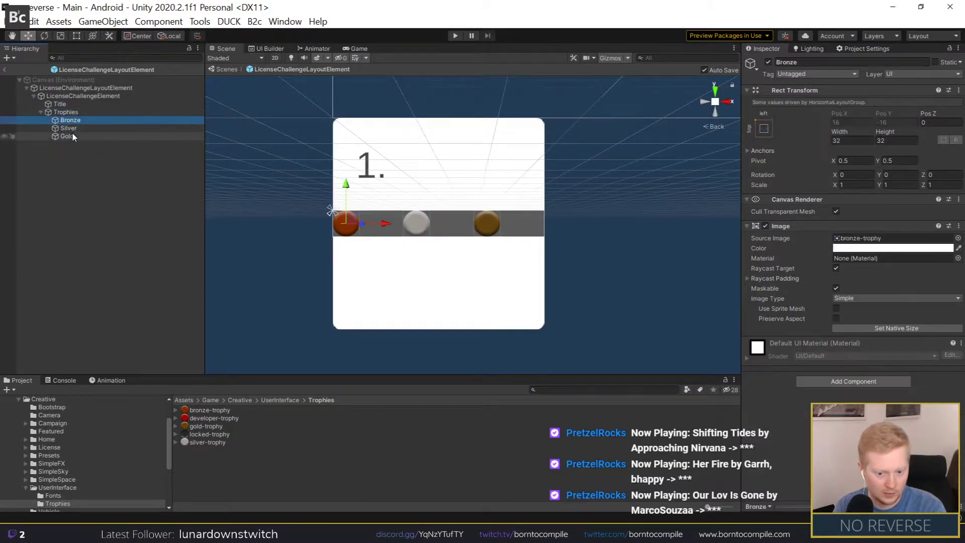
pyautogui.click(66, 112)
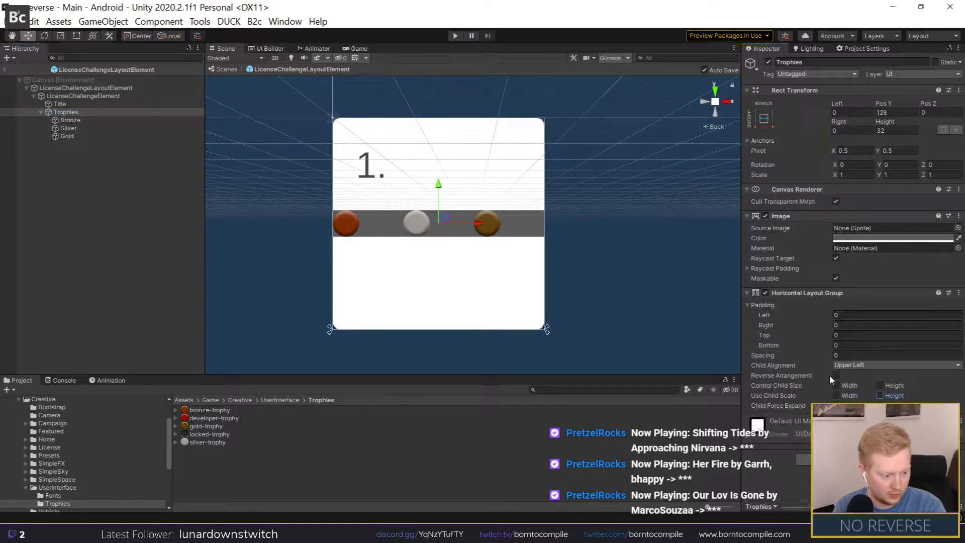
# Step: Set the Trophies Child Alignment to Middle Center
pyautogui.click(836, 374)
pyautogui.click(862, 363)
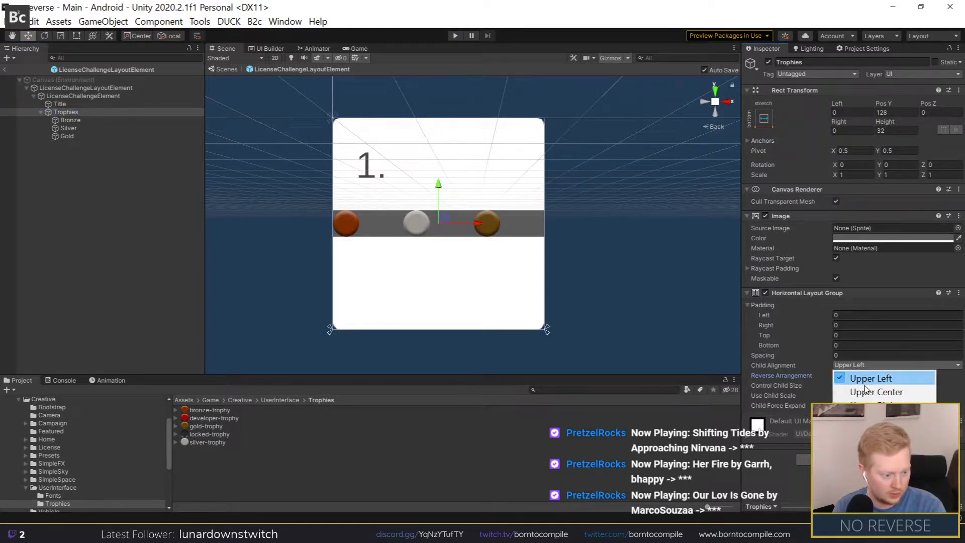
pyautogui.click(864, 432)
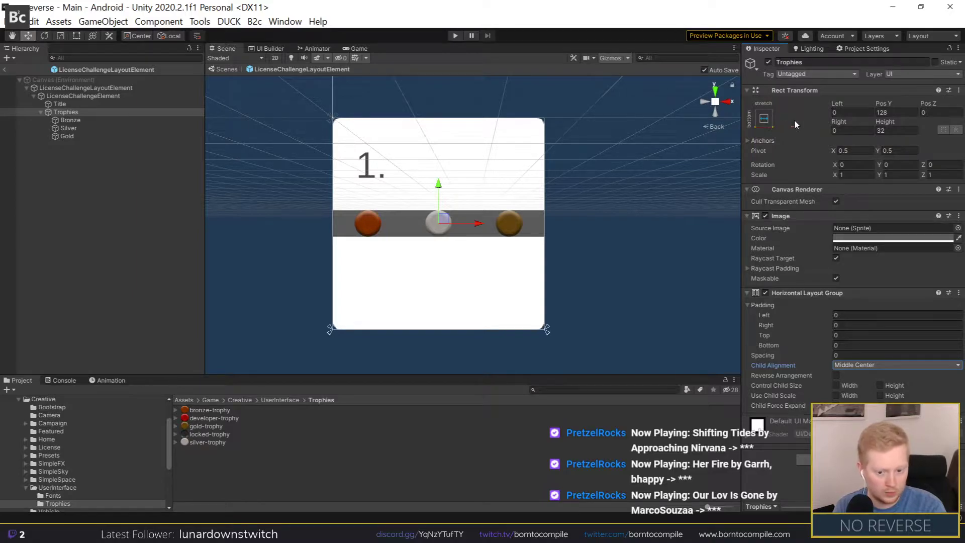
# Step: Give Trophies Pivot Y 0, Pos Y 8 and an inset of 8 from the left
pyautogui.click(892, 112)
pyautogui.press('BackSpace')
pyautogui.write('0')
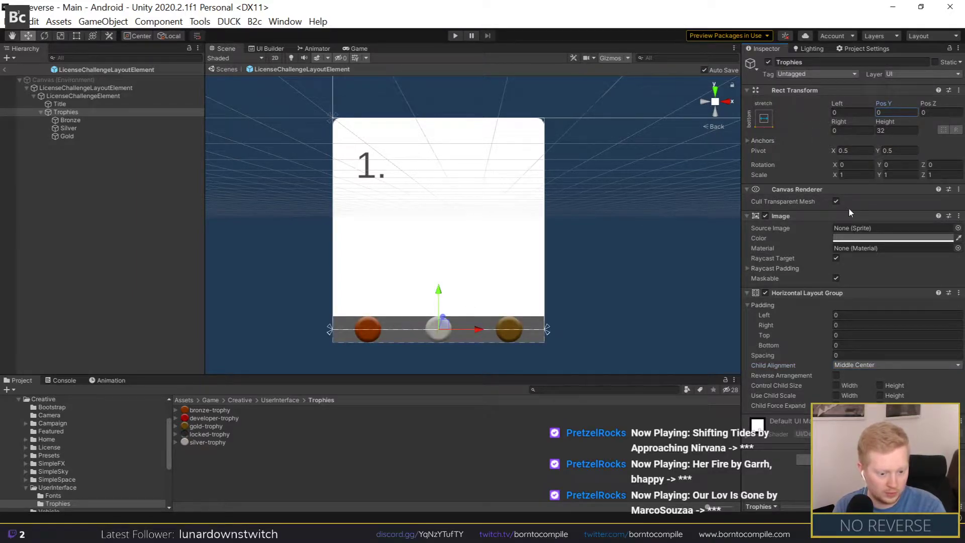
pyautogui.click(897, 150)
pyautogui.write('0')
pyautogui.press('Return')
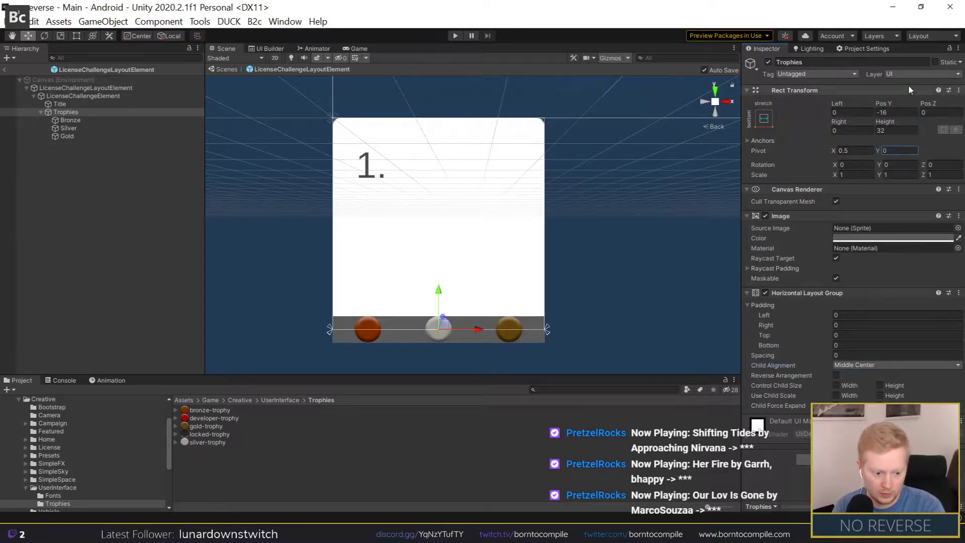
pyautogui.click(900, 112)
pyautogui.write('0')
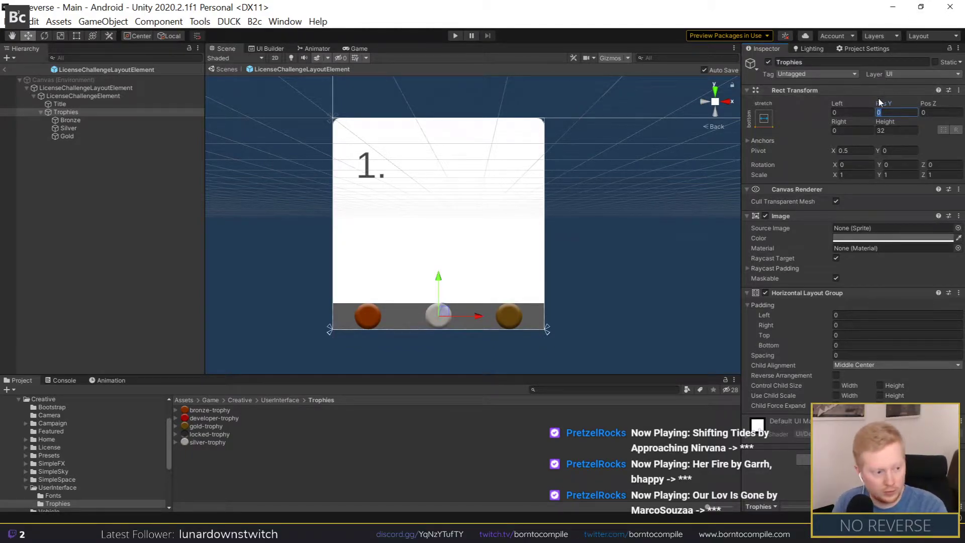
pyautogui.moveTo(878, 103); pyautogui.dragTo(879, 107)
pyautogui.write('8')
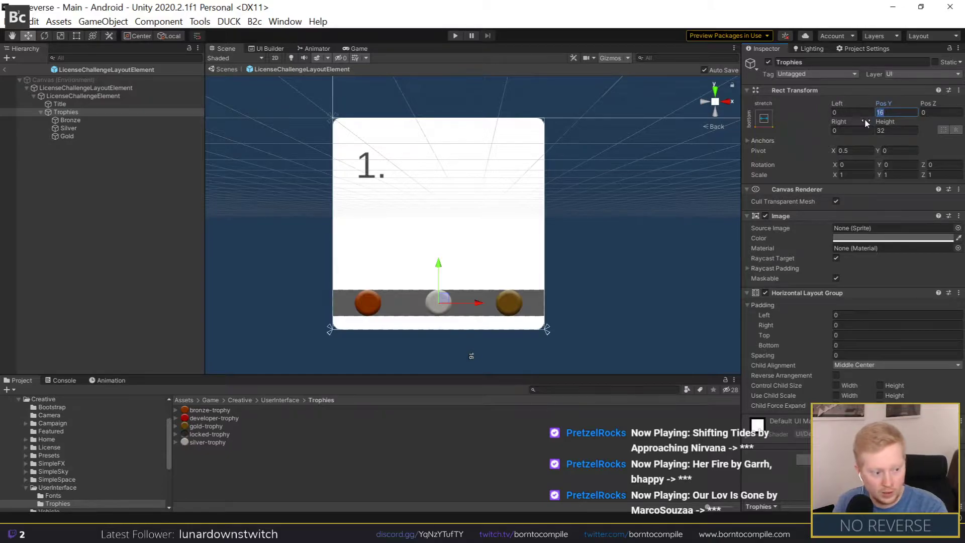
pyautogui.click(857, 113)
pyautogui.write('8')
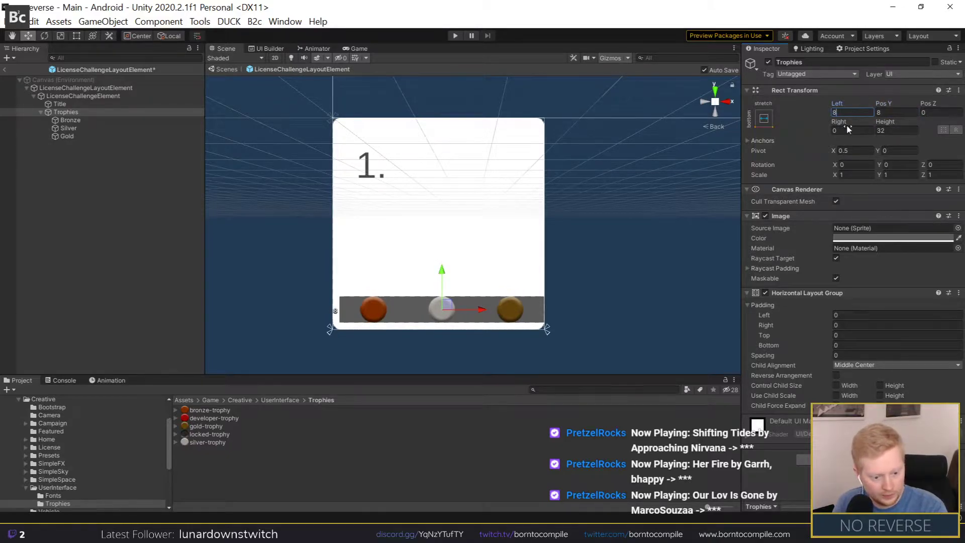
pyautogui.write('8')
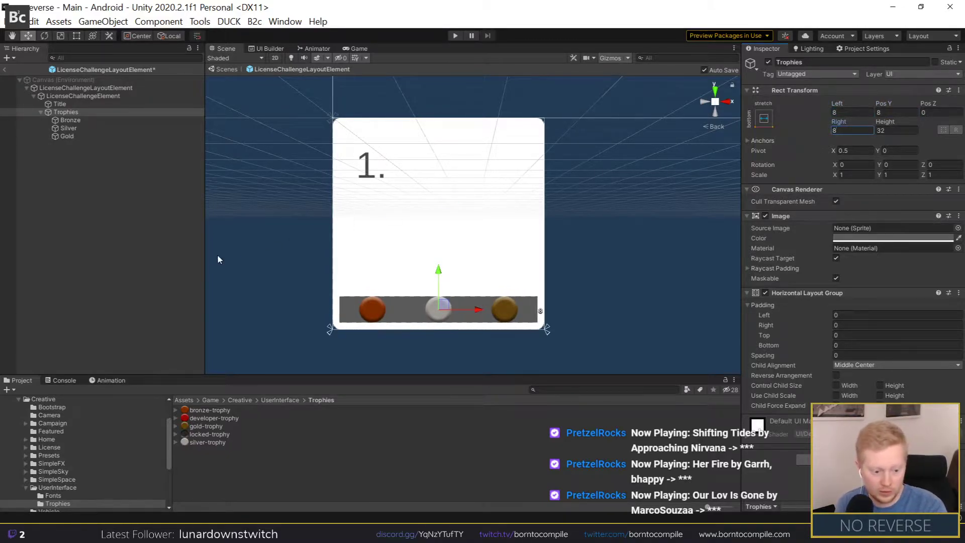
# Step: Bring up the context menu of the row's grey background Image component
pyautogui.click(331, 235)
pyautogui.click(70, 119)
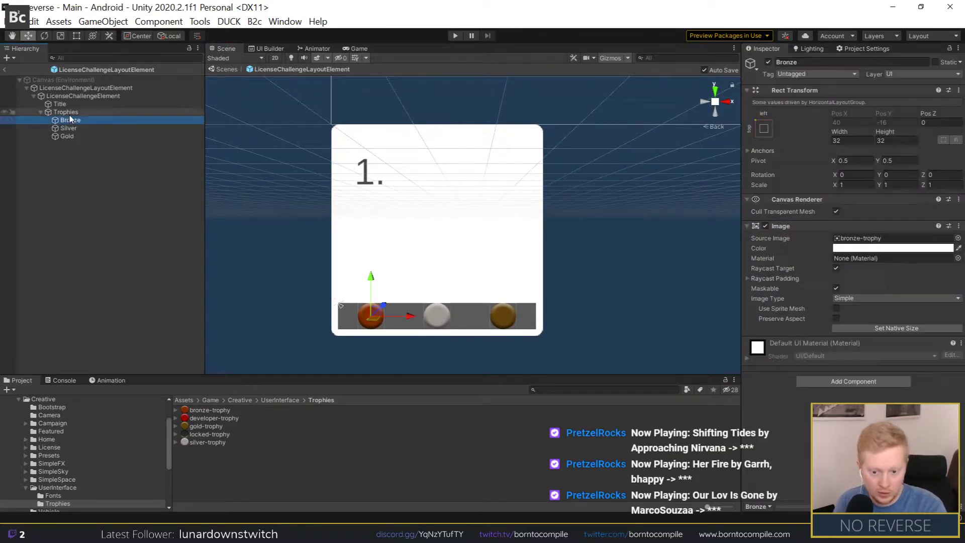
pyautogui.click(65, 112)
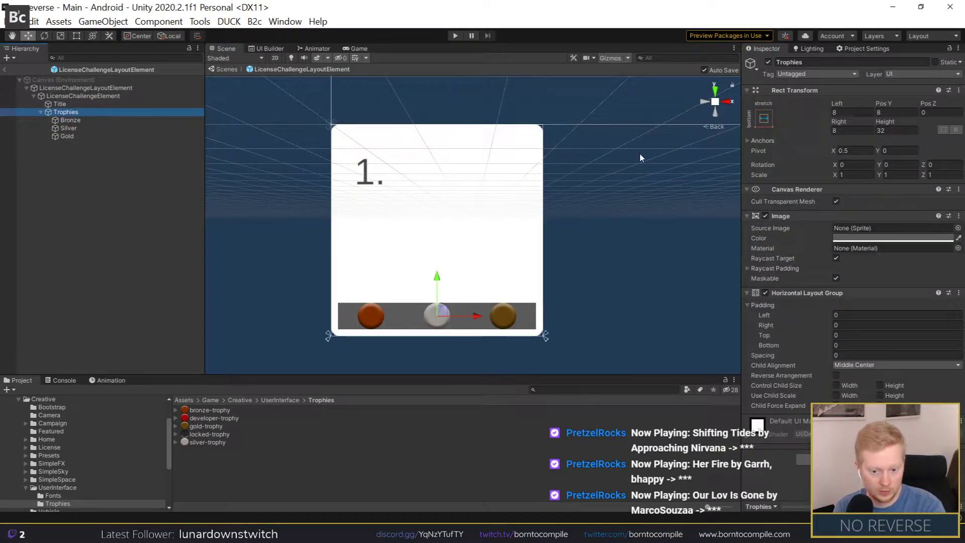
pyautogui.rightClick(781, 216)
# Step: Remove the row's grey background Image and set its Pos Y to 16
pyautogui.click(809, 239)
pyautogui.click(244, 248)
pyautogui.scroll(-5, 394, 224)
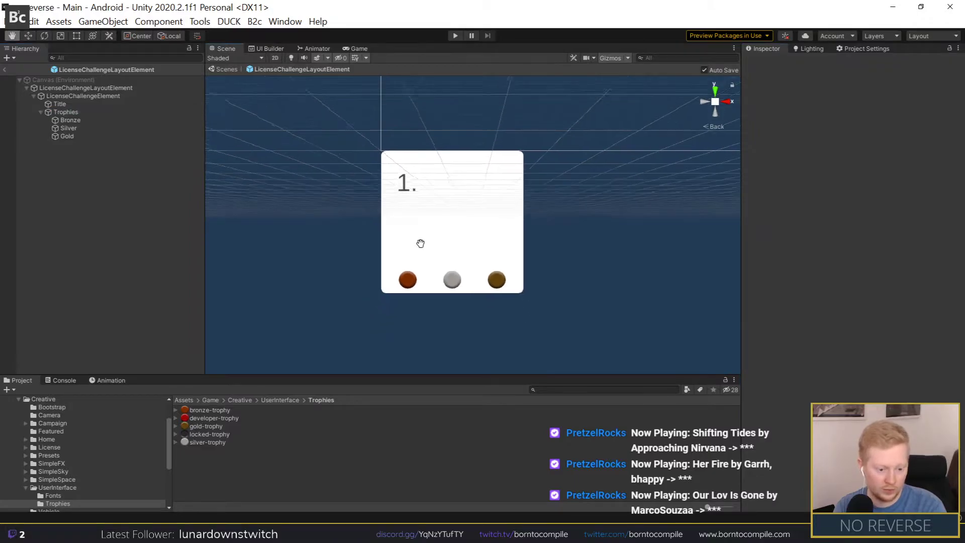
pyautogui.click(64, 112)
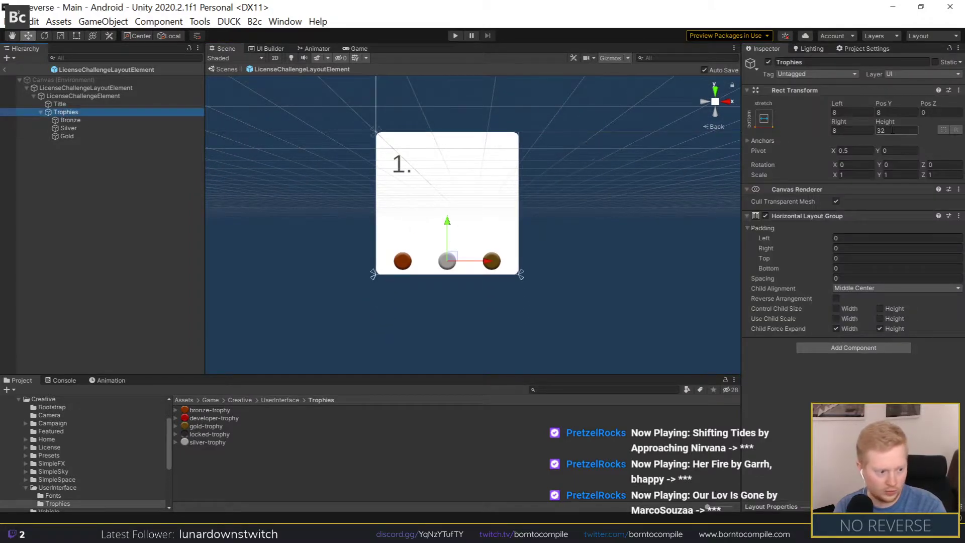
pyautogui.click(894, 112)
pyautogui.write('16')
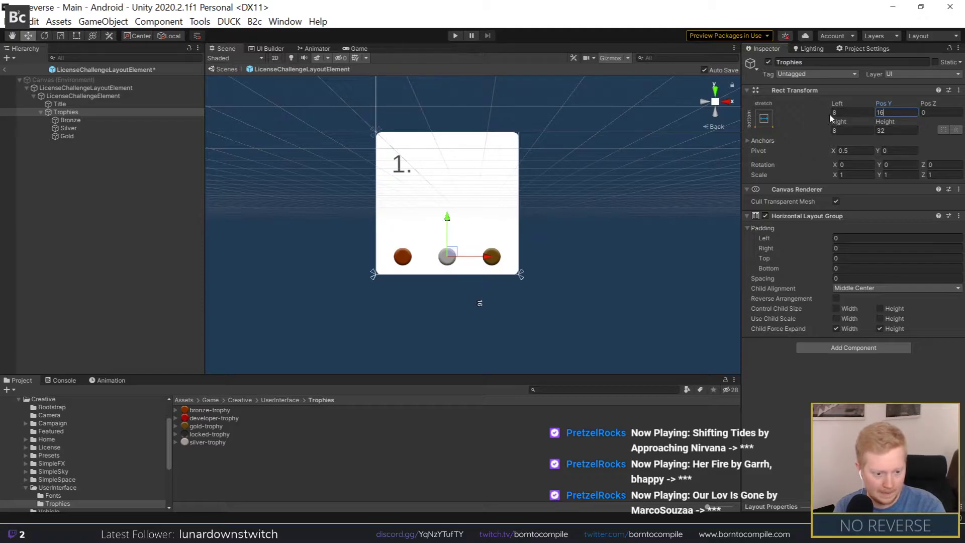
# Step: Resize Bronze, Silver and Gold to 40×40
pyautogui.click(80, 120)
pyautogui.keyDown('shift'); pyautogui.click(86, 135); pyautogui.keyUp('shift')
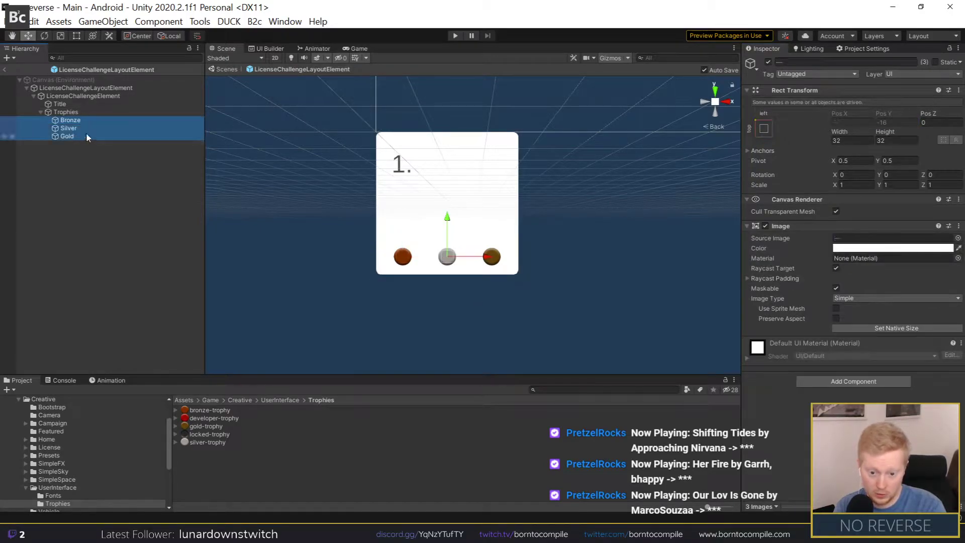
pyautogui.click(854, 141)
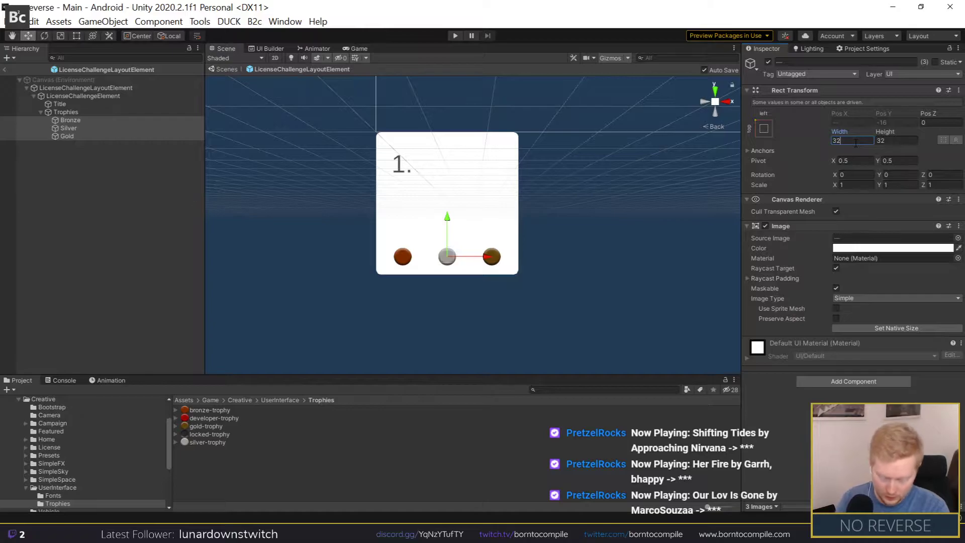
pyautogui.write('40')
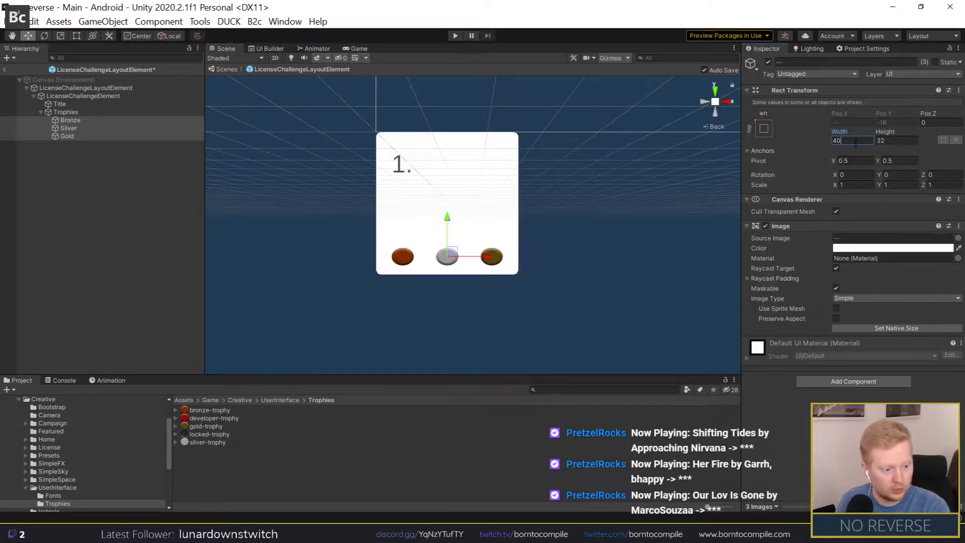
pyautogui.click(896, 141)
pyautogui.write('40')
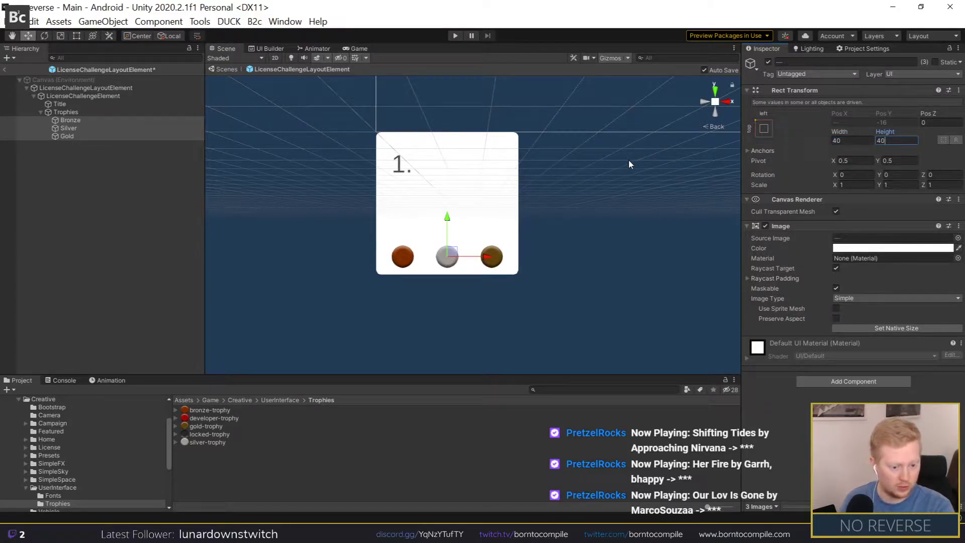
# Step: Set the Trophies row height to 40 and its Pos Y to 22
pyautogui.click(91, 112)
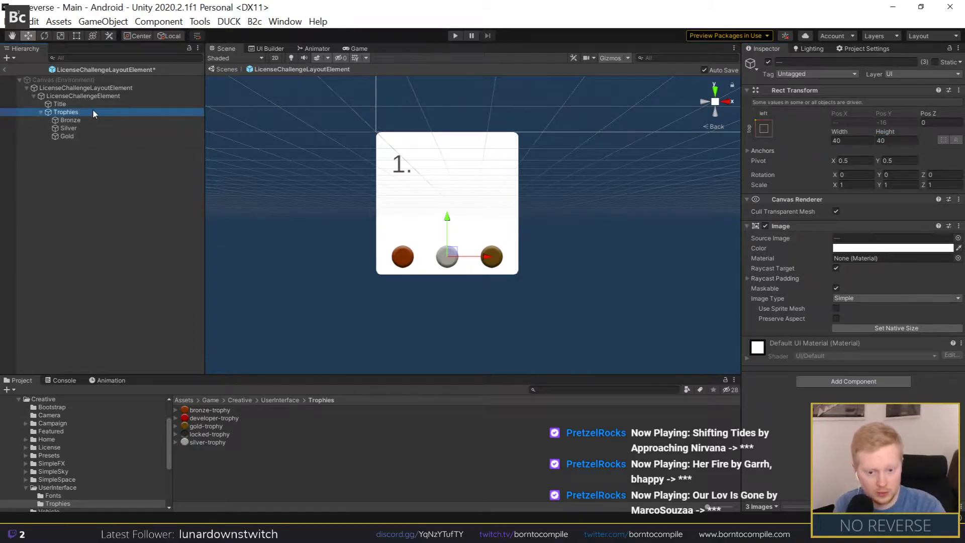
pyautogui.click(897, 130)
pyautogui.write('40')
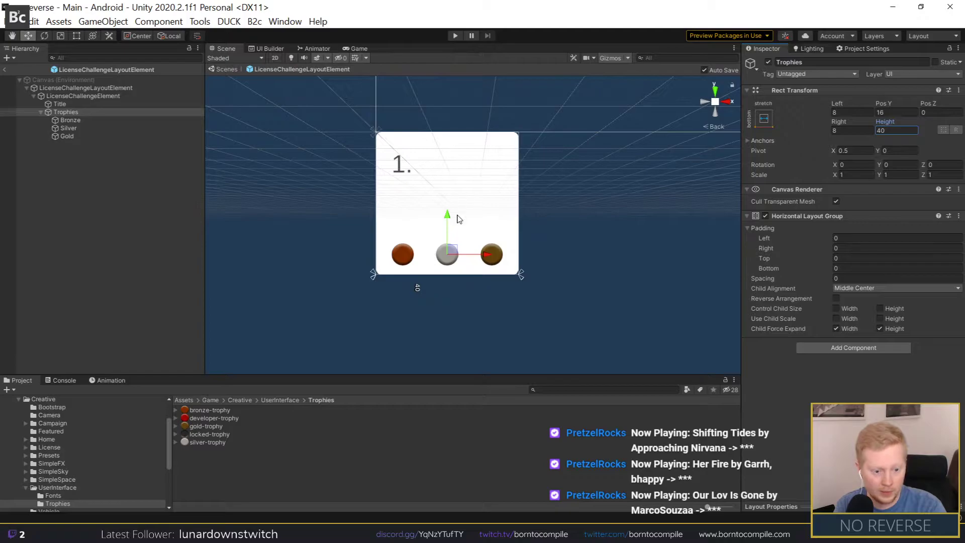
pyautogui.moveTo(447, 217); pyautogui.dragTo(447, 215)
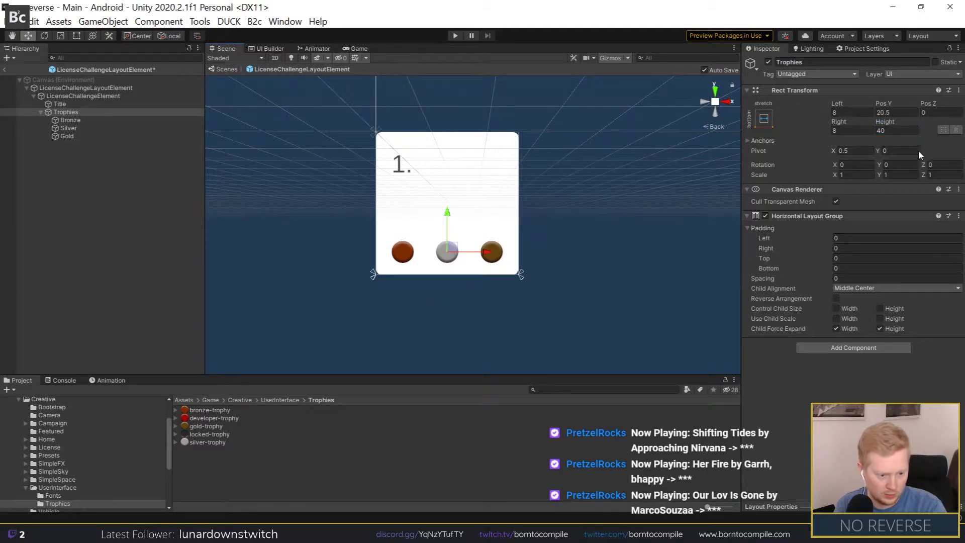
pyautogui.click(888, 115)
pyautogui.press('BackSpace')
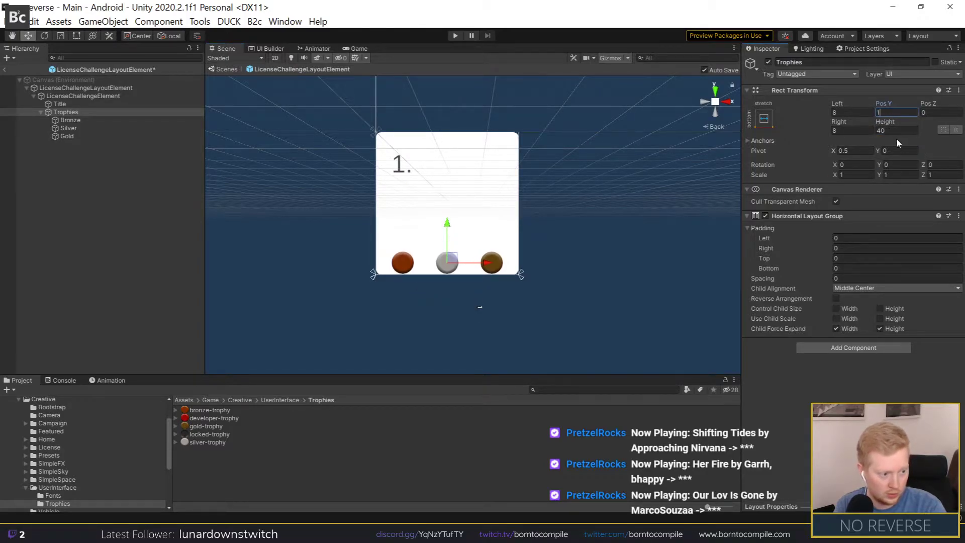
pyautogui.write('22')
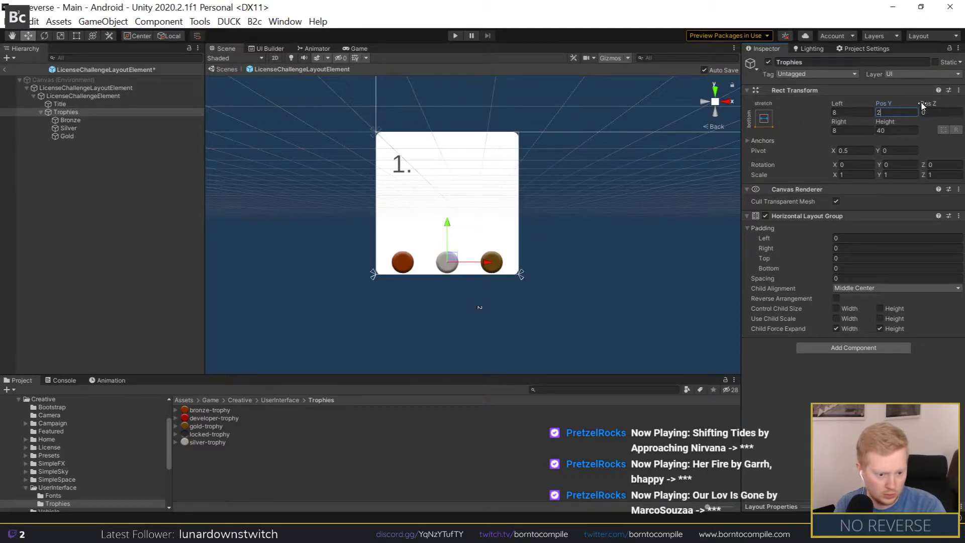
pyautogui.click(92, 290)
pyautogui.scroll(-2, 378, 253)
pyautogui.scroll(2, 378, 252)
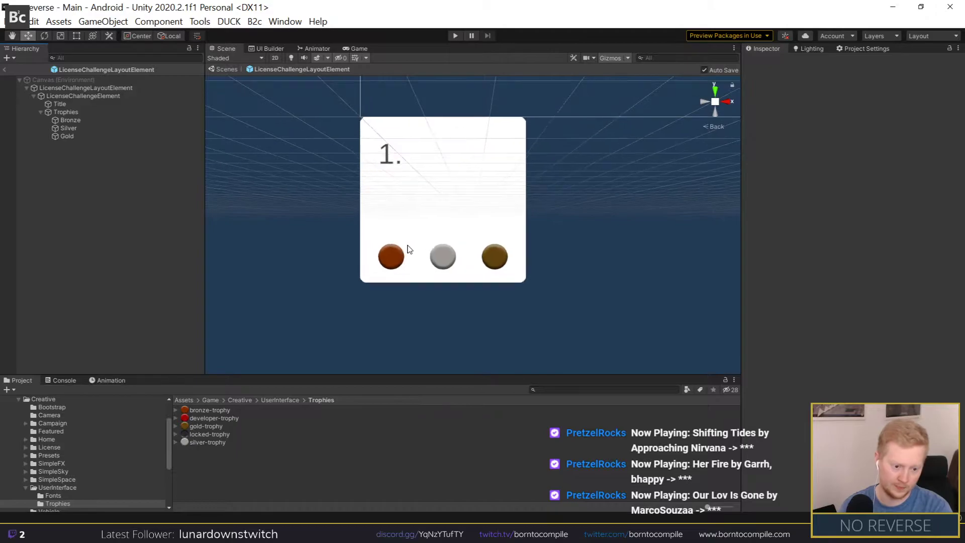
# Step: Duplicate the Bronze trophy and move the copy to the front of the row
pyautogui.click(73, 112)
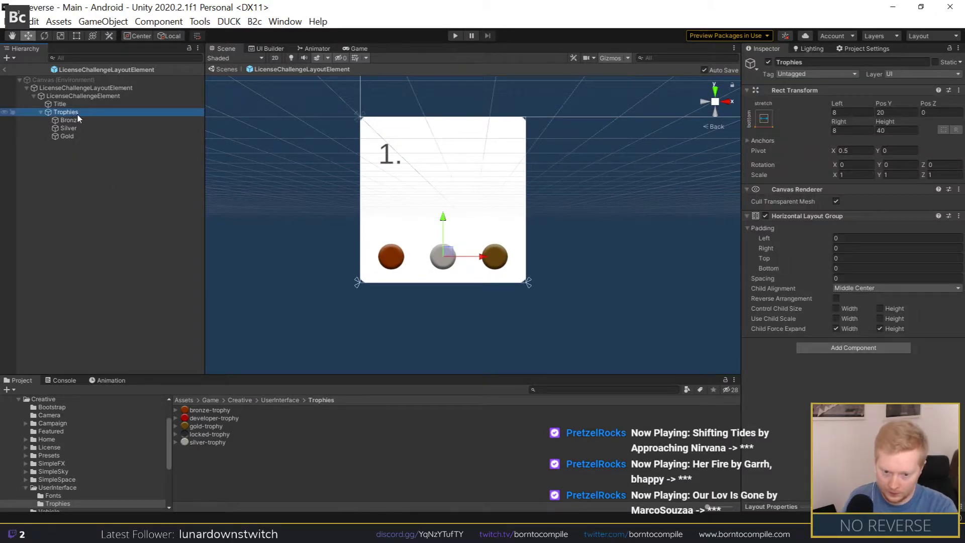
pyautogui.click(70, 121)
pyautogui.hotkey('ctrl', 'd')
pyautogui.moveTo(73, 145); pyautogui.dragTo(72, 122)
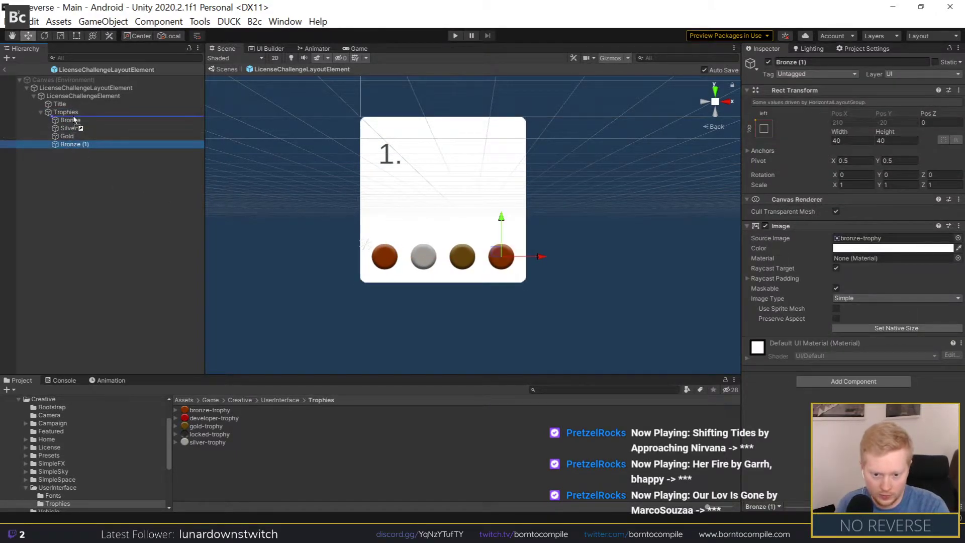
pyautogui.keyDown('ctrl'); pyautogui.click(72, 122); pyautogui.keyUp('ctrl')
pyautogui.press('e')
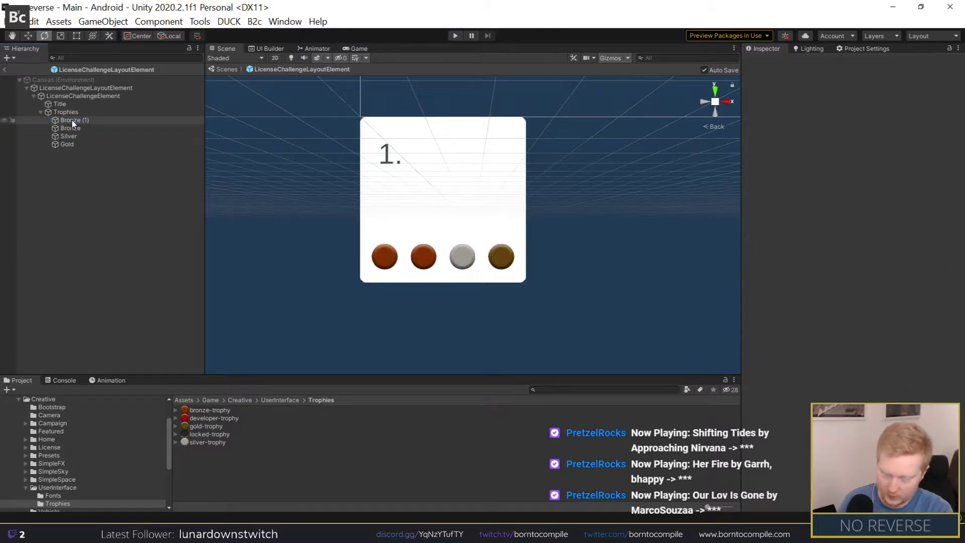
pyautogui.press('r')
# Step: Rename the copy to Developer and set its Source Image to developer-trophy
pyautogui.click(71, 120)
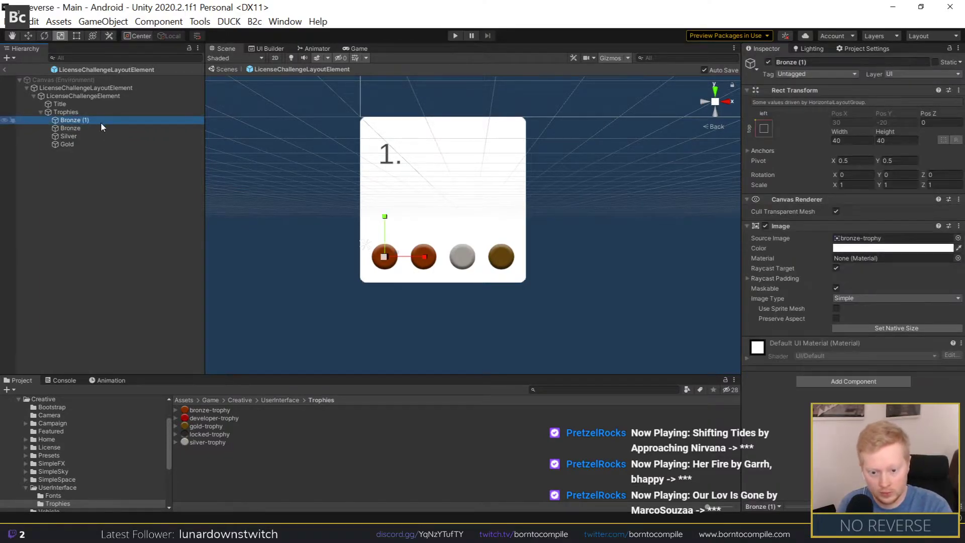
pyautogui.press('F2')
pyautogui.write('Developer')
pyautogui.press('Return')
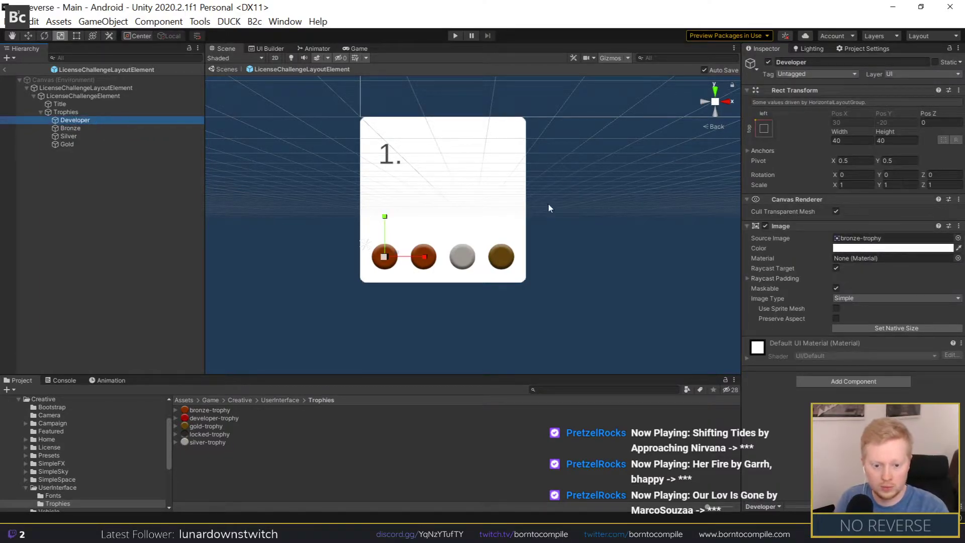
pyautogui.click(958, 238)
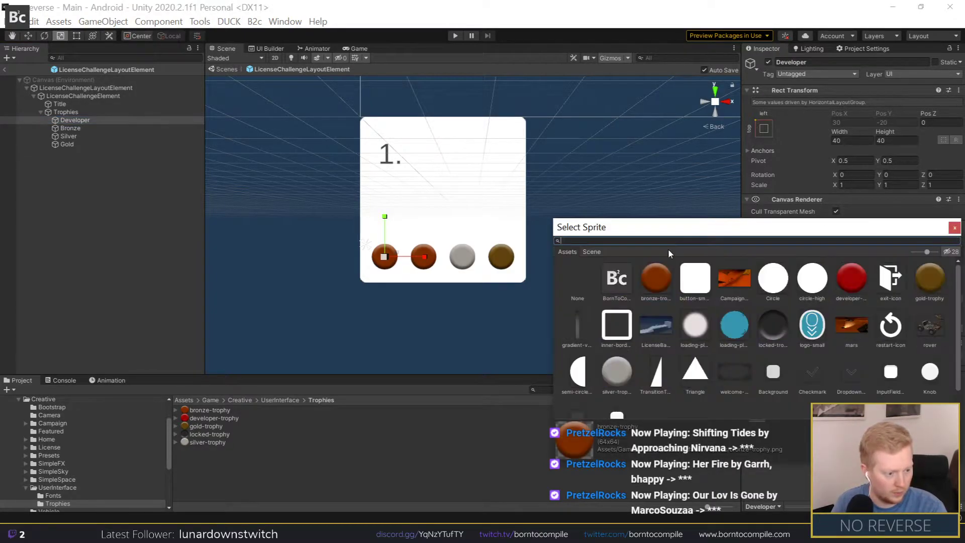
pyautogui.click(851, 278)
pyautogui.press('Return')
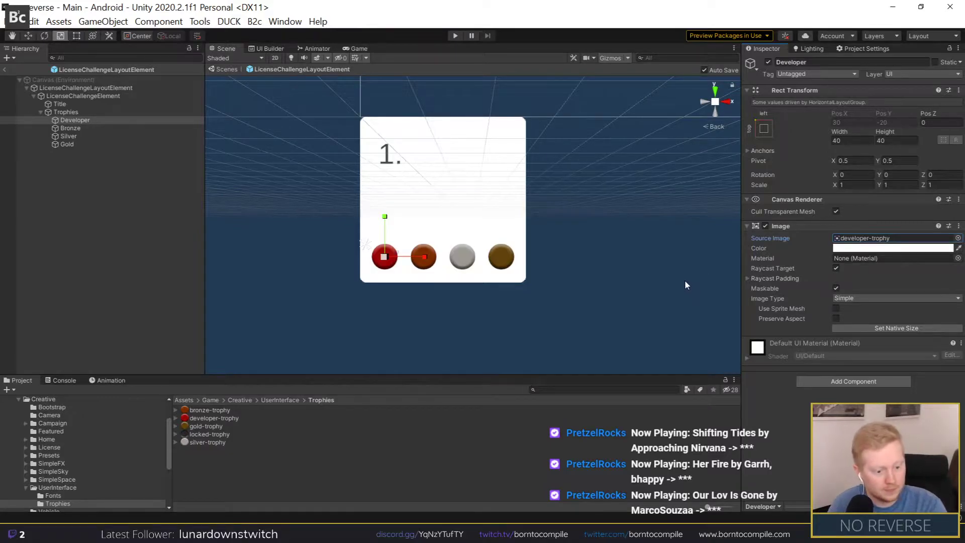
pyautogui.rightClick(73, 112)
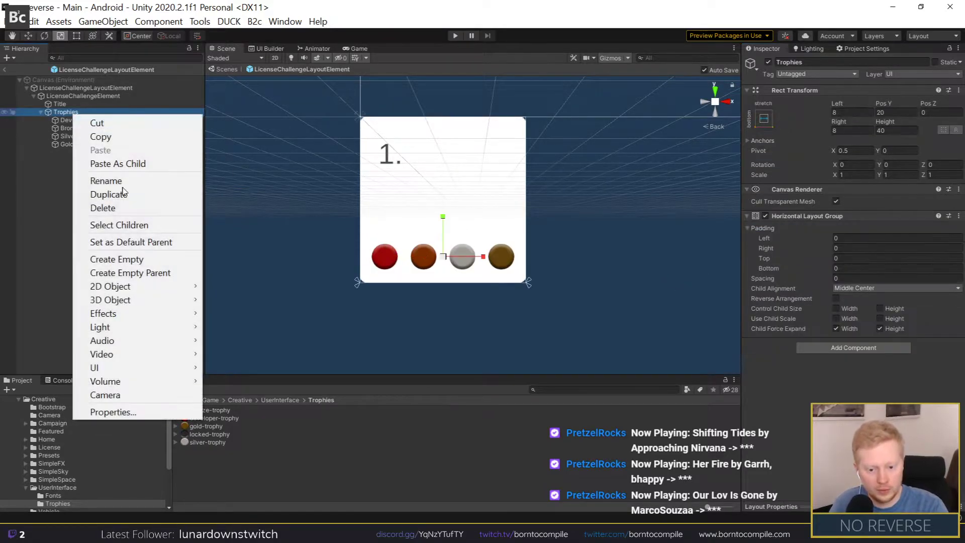
# Step: Add a UI Image under Trophies, placed between Developer and Bronze
pyautogui.click(65, 114)
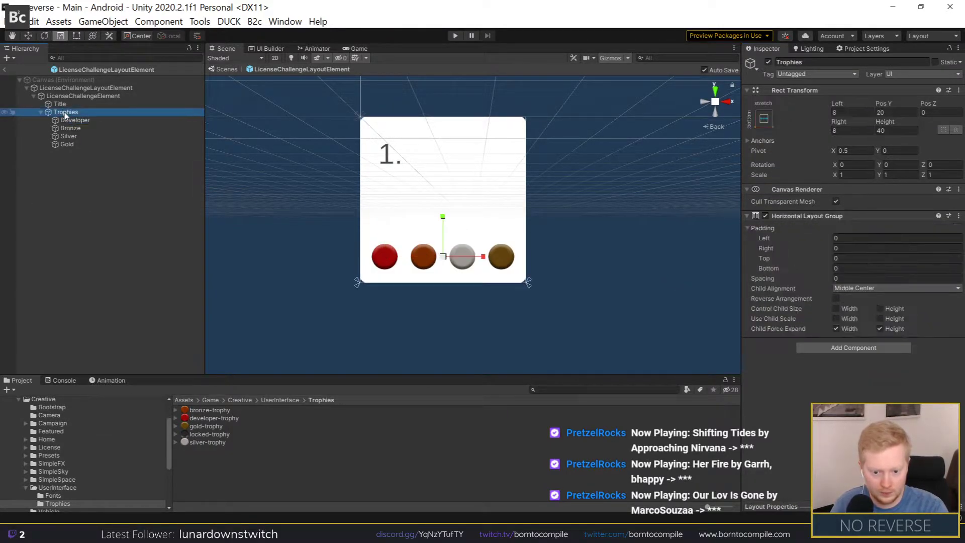
pyautogui.rightClick(65, 115)
pyautogui.moveTo(120, 374)
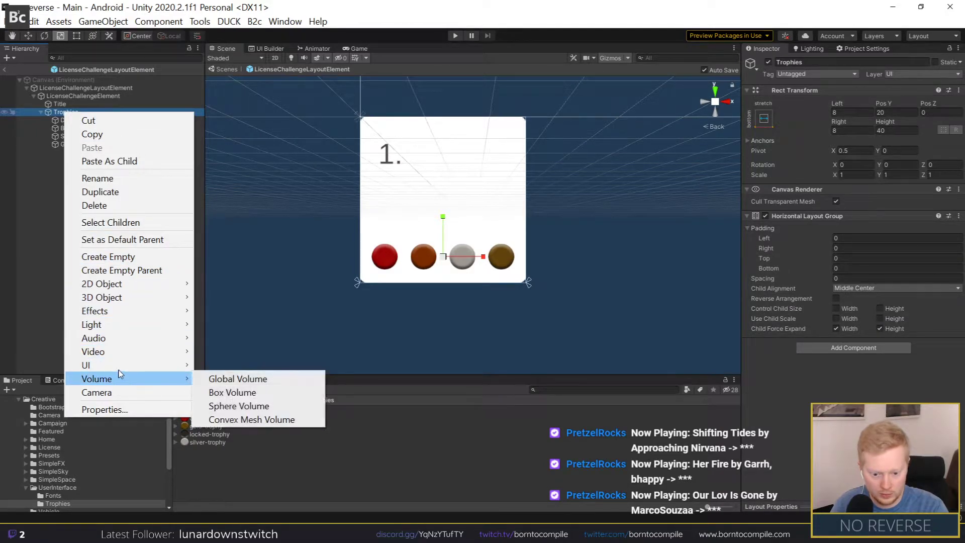
pyautogui.click(227, 174)
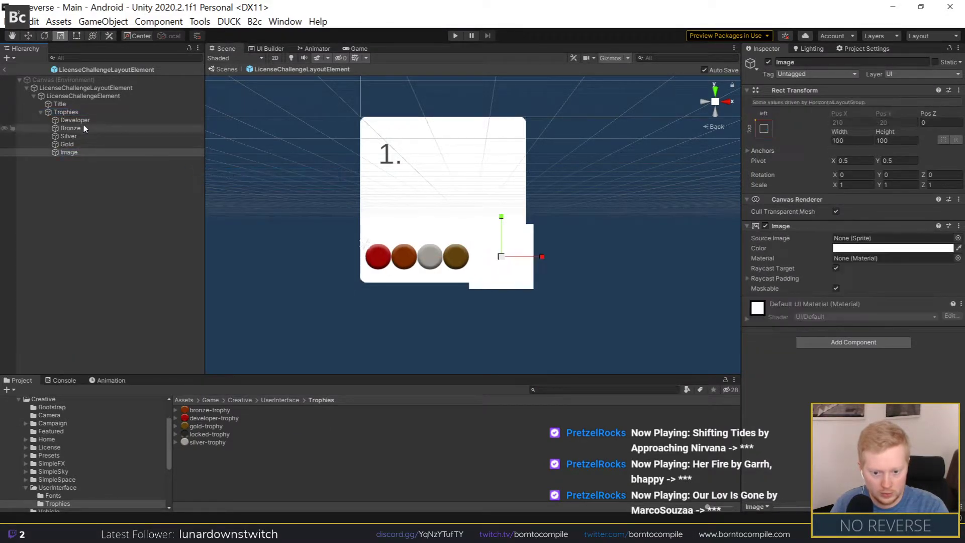
pyautogui.moveTo(69, 152); pyautogui.dragTo(68, 125)
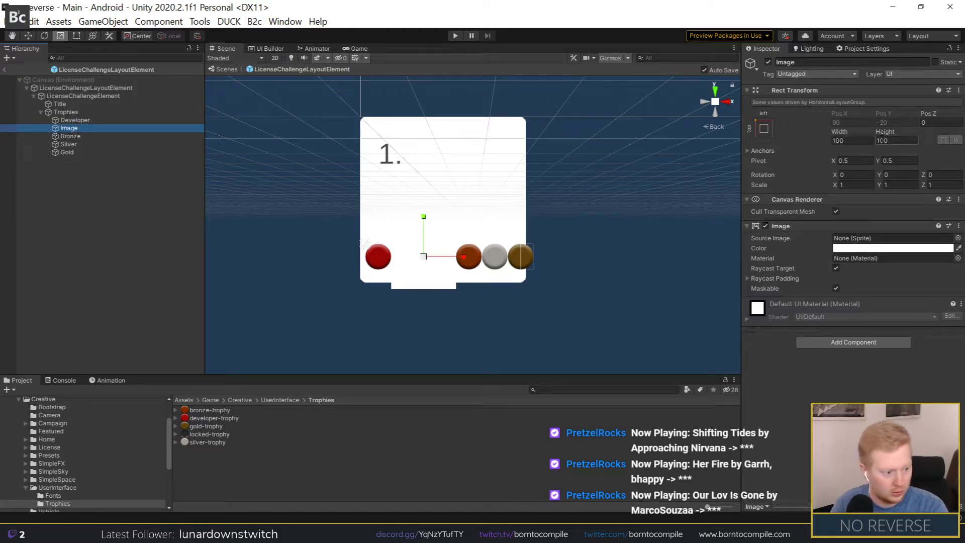
# Step: Size the Image as a thin line of height 31 and tint it dark grey
pyautogui.doubleClick(881, 140)
pyautogui.write('32')
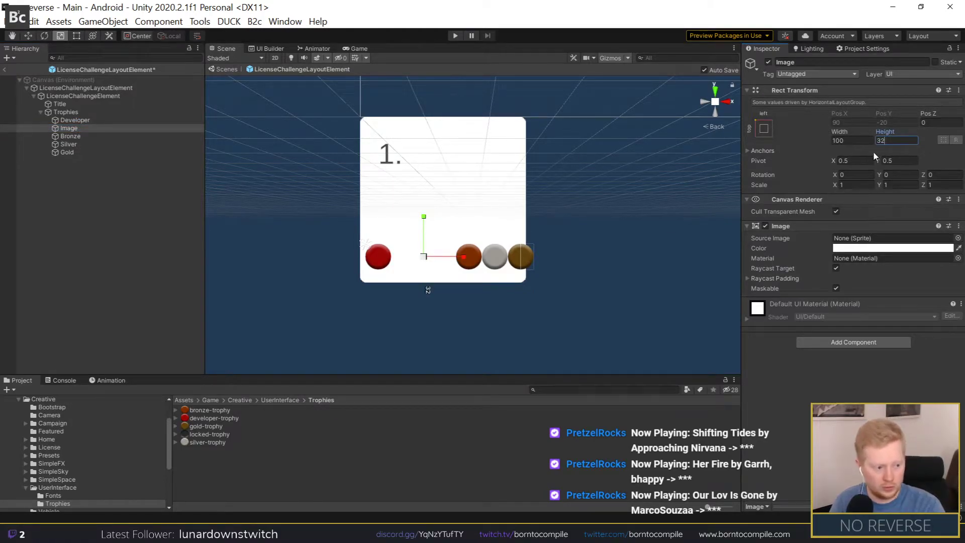
pyautogui.write('1')
pyautogui.press('Return')
pyautogui.click(891, 247)
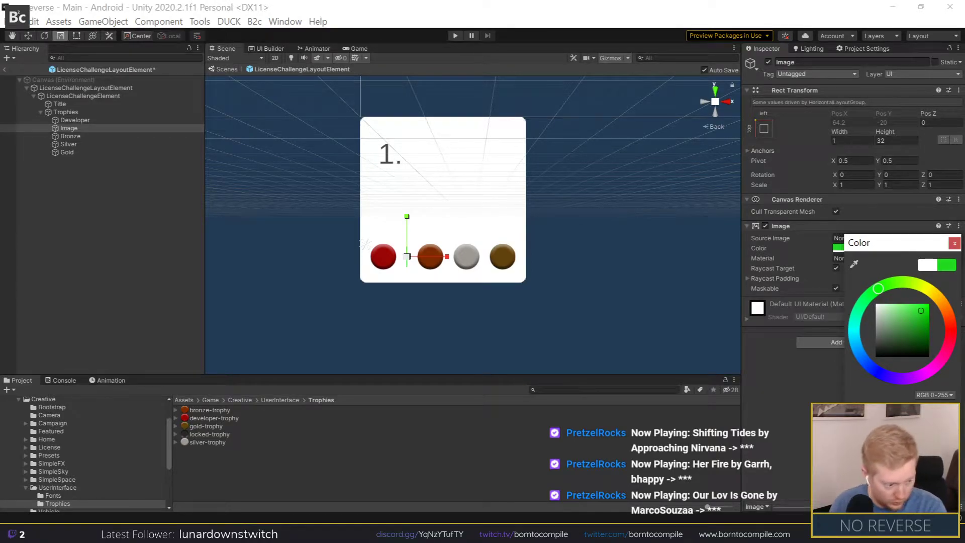
pyautogui.click(875, 347)
pyautogui.click(950, 245)
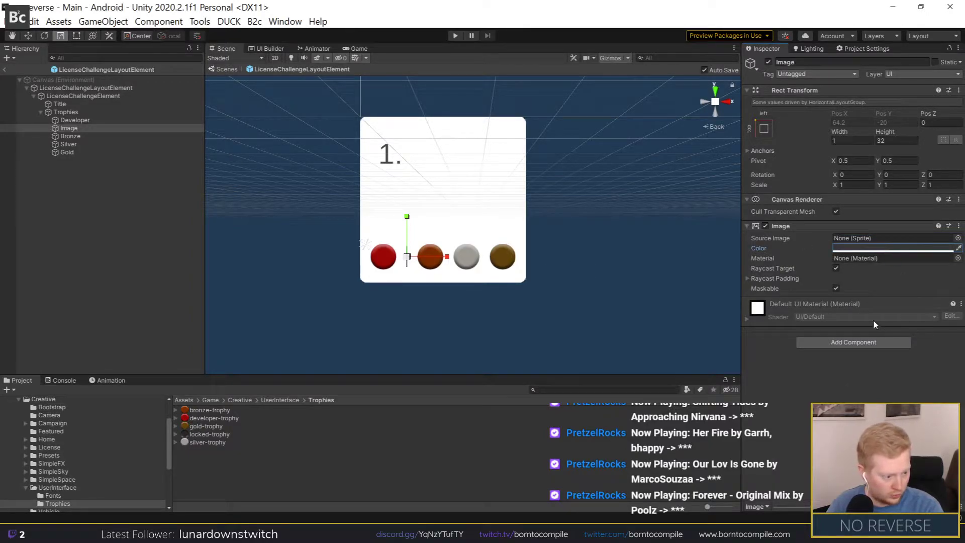
pyautogui.click(853, 249)
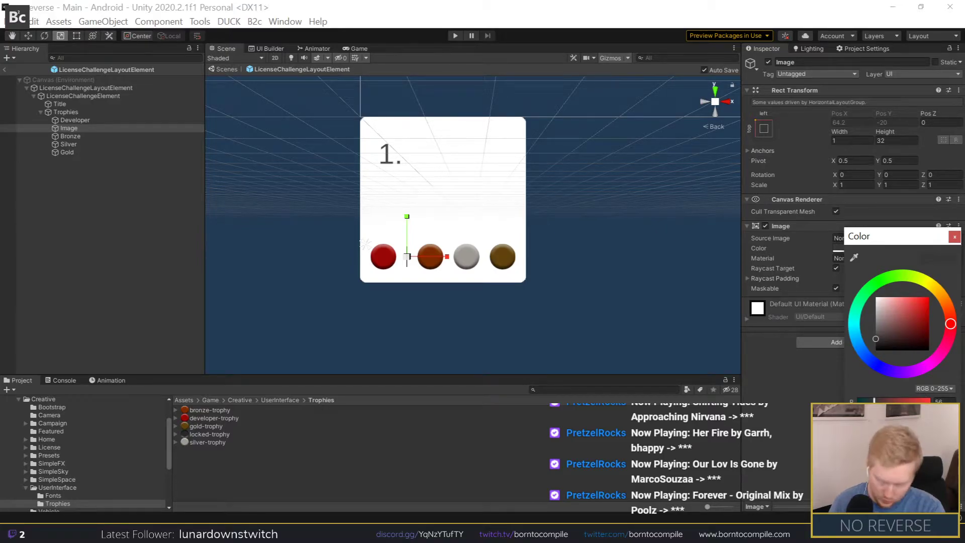
pyautogui.moveTo(875, 339); pyautogui.dragTo(876, 341)
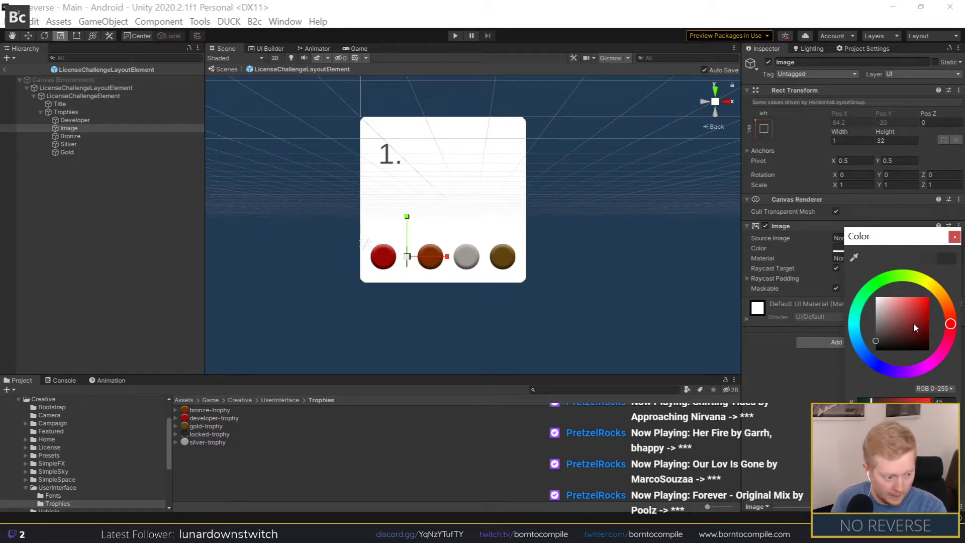
pyautogui.click(954, 237)
# Step: Lighten the divider line's colour to a mid grey
pyautogui.scroll(1, 442, 228)
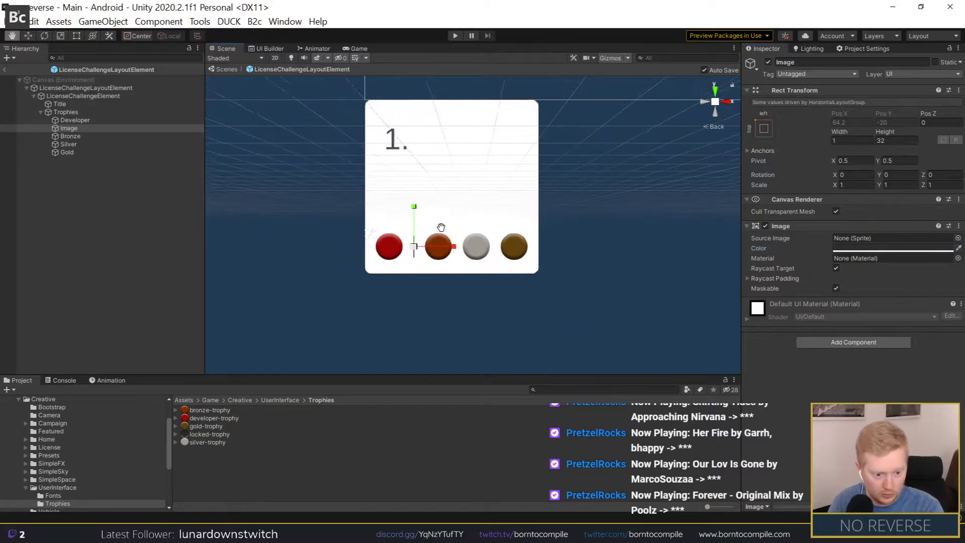
pyautogui.click(161, 246)
pyautogui.scroll(5, 452, 201)
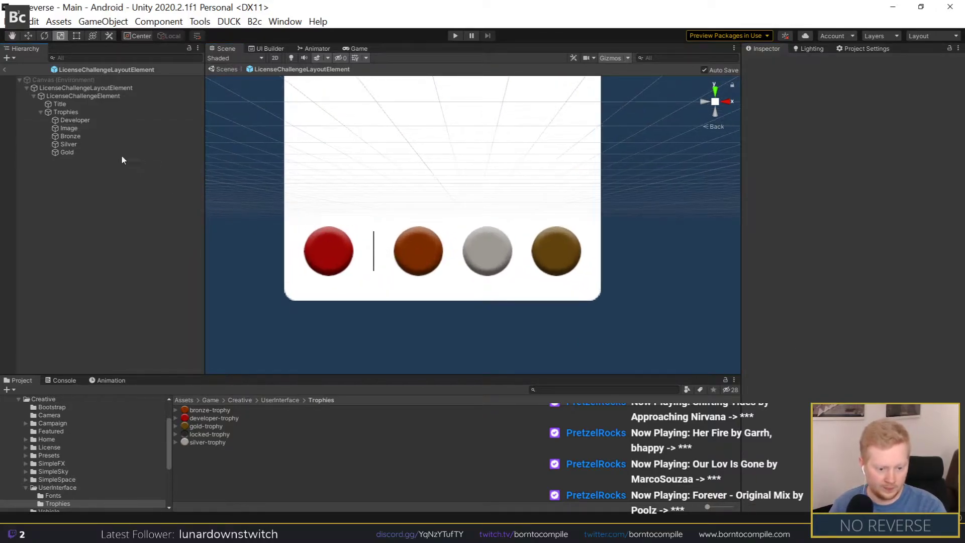
pyautogui.click(66, 112)
pyautogui.click(71, 120)
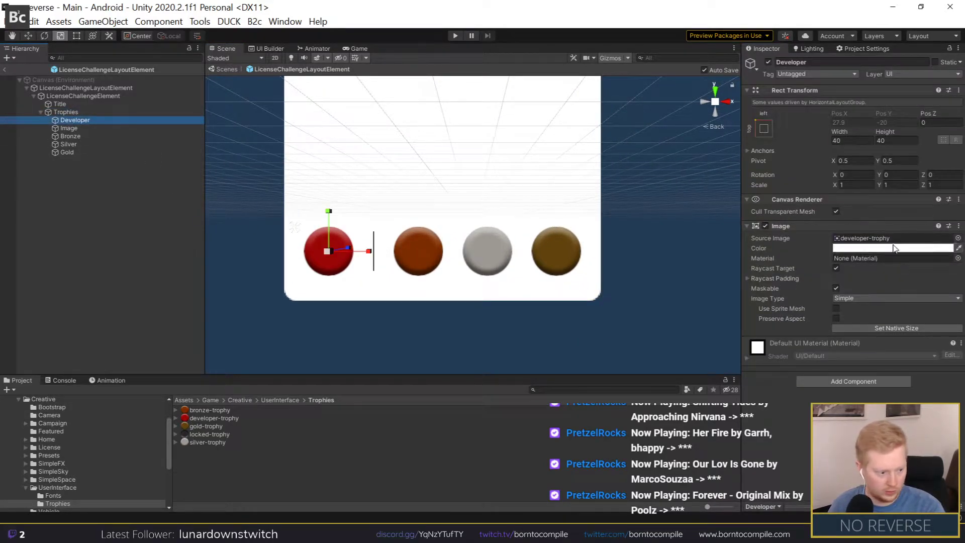
pyautogui.click(75, 128)
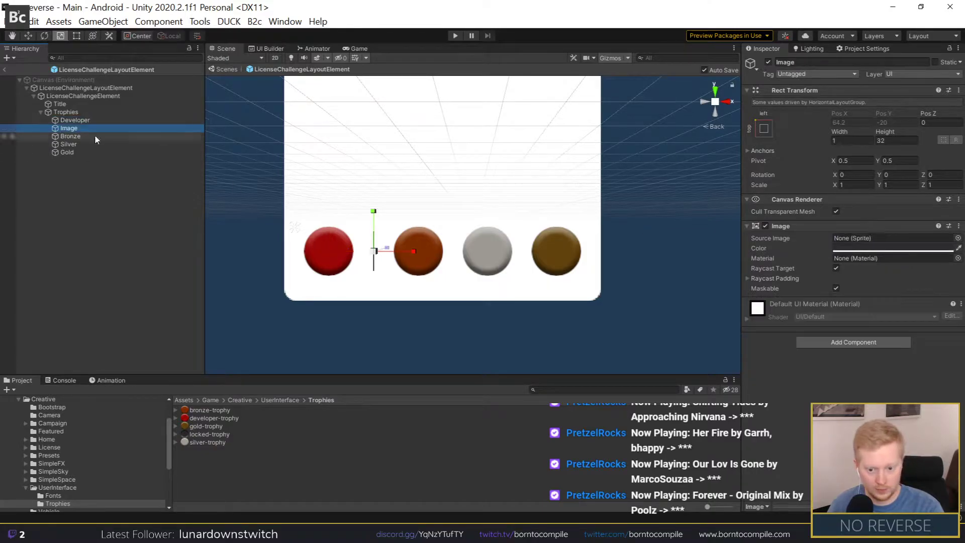
pyautogui.click(889, 247)
pyautogui.moveTo(880, 336); pyautogui.dragTo(872, 328)
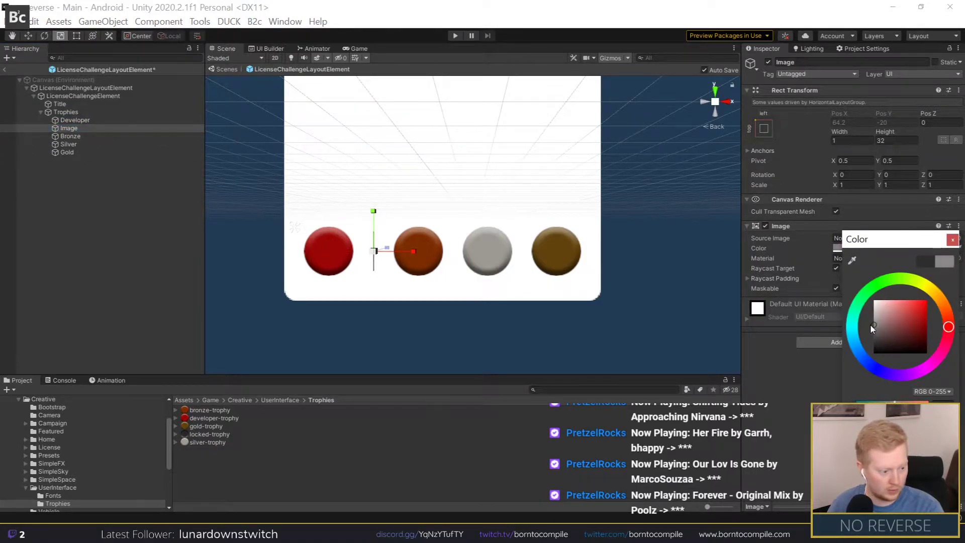
pyautogui.click(158, 272)
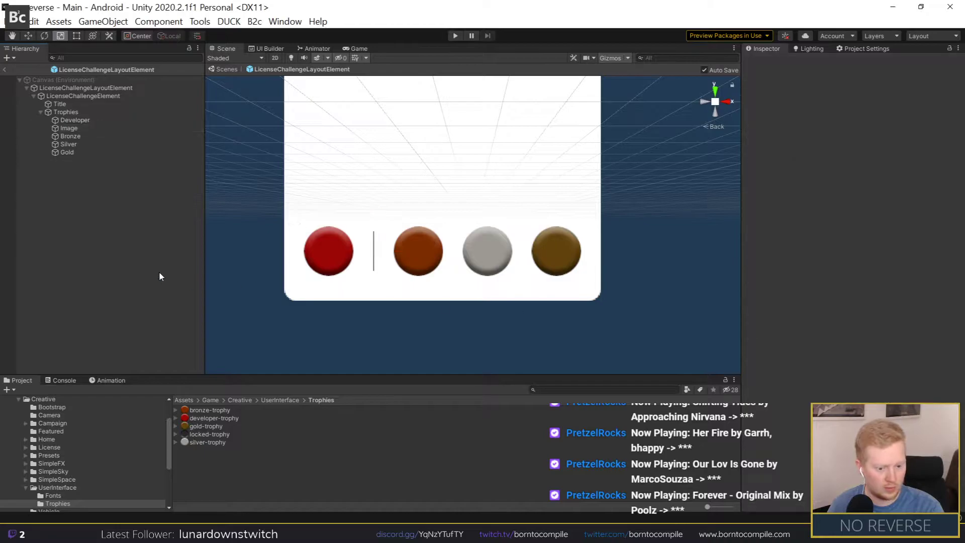
pyautogui.click(73, 130)
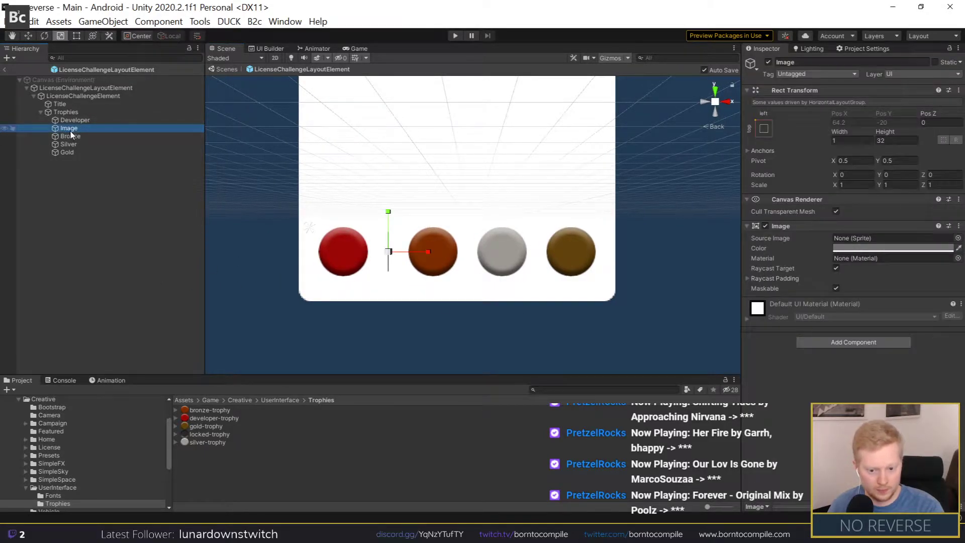
# Step: Rename the divider Image to Separator
pyautogui.press('F2')
pyautogui.write('Se')
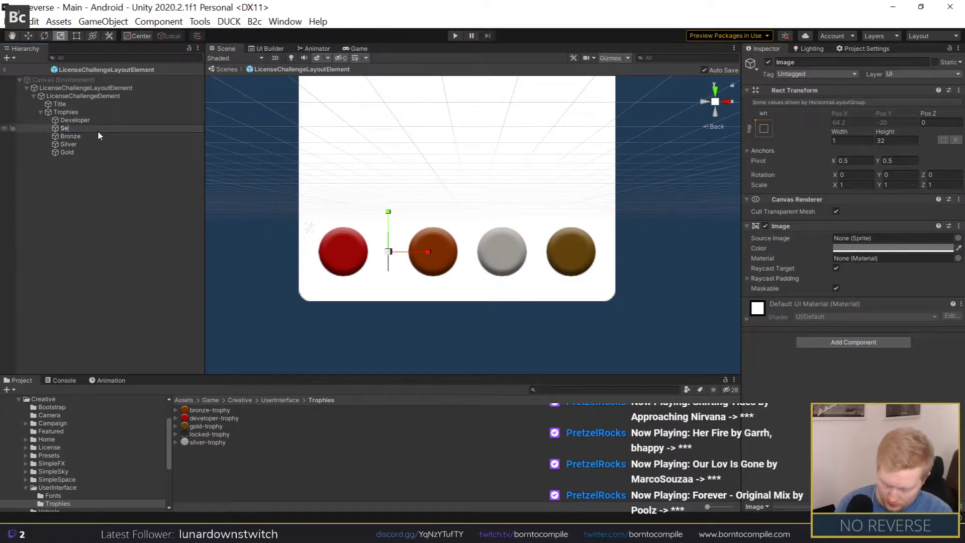
pyautogui.write('parator')
pyautogui.press('Return')
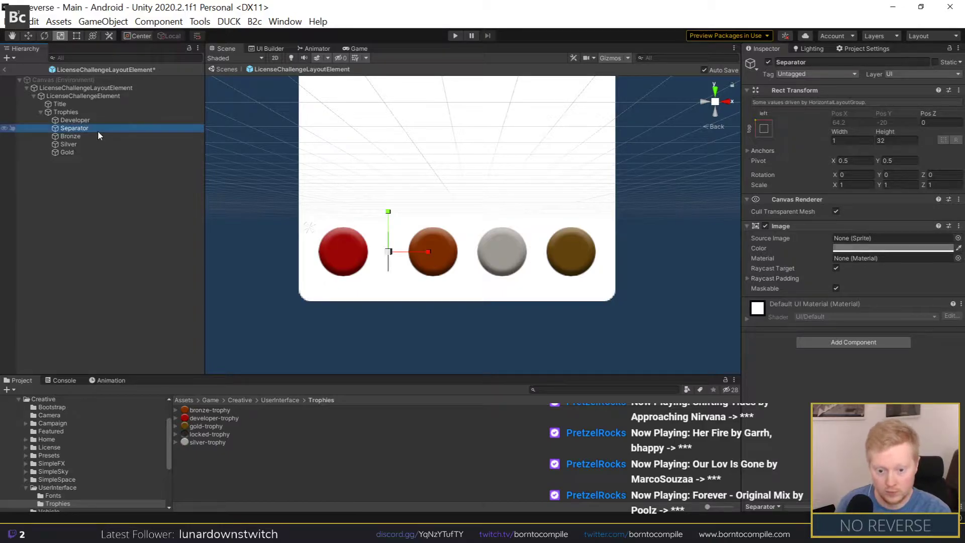
pyautogui.click(157, 219)
pyautogui.scroll(-3, 440, 228)
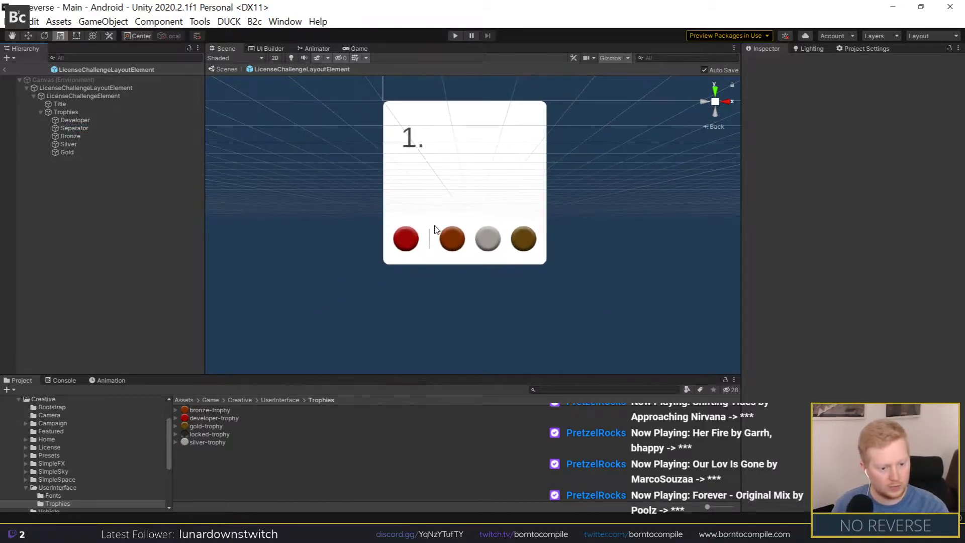
# Step: Set the locked-trophy Source Image on all trophies, excluding the Separator
pyautogui.click(73, 120)
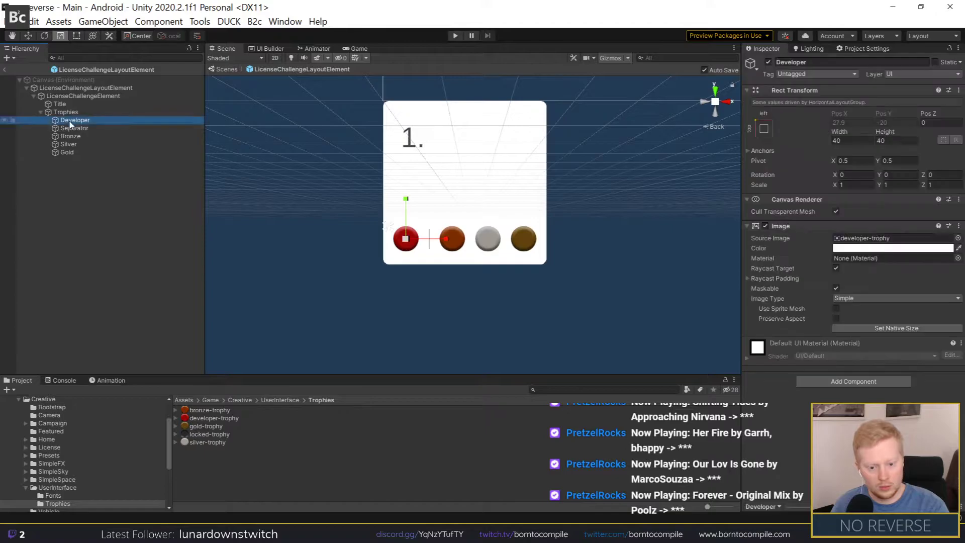
pyautogui.keyDown('shift'); pyautogui.click(68, 151); pyautogui.keyUp('shift')
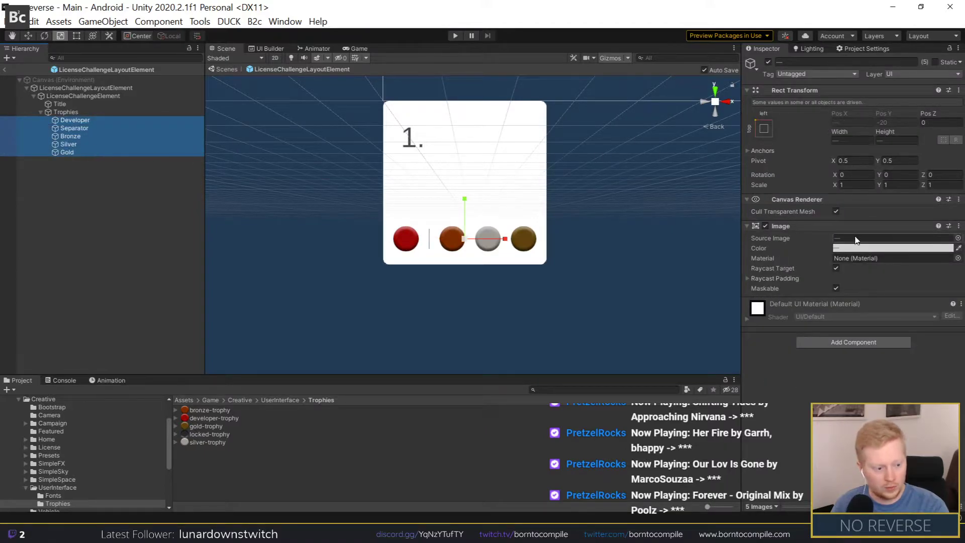
pyautogui.keyDown('ctrl'); pyautogui.click(197, 128); pyautogui.keyUp('ctrl')
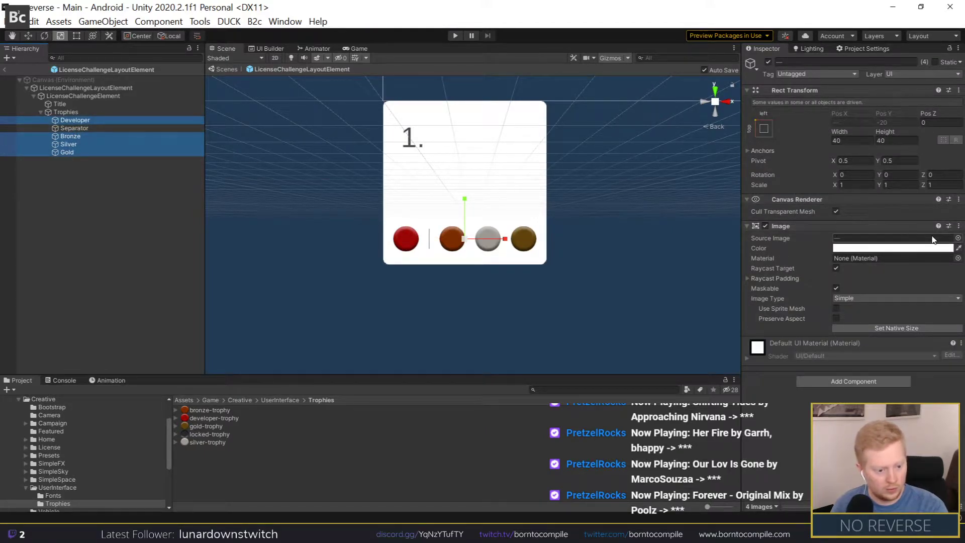
pyautogui.click(958, 239)
pyautogui.click(769, 329)
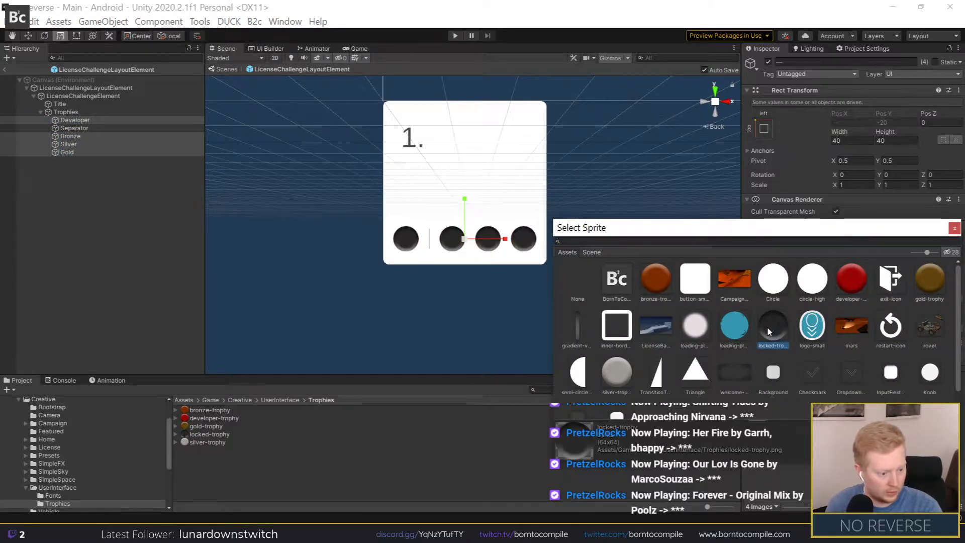
# Step: Restore the bronze-trophy Source Image on Bronze
pyautogui.click(70, 136)
pyautogui.click(956, 241)
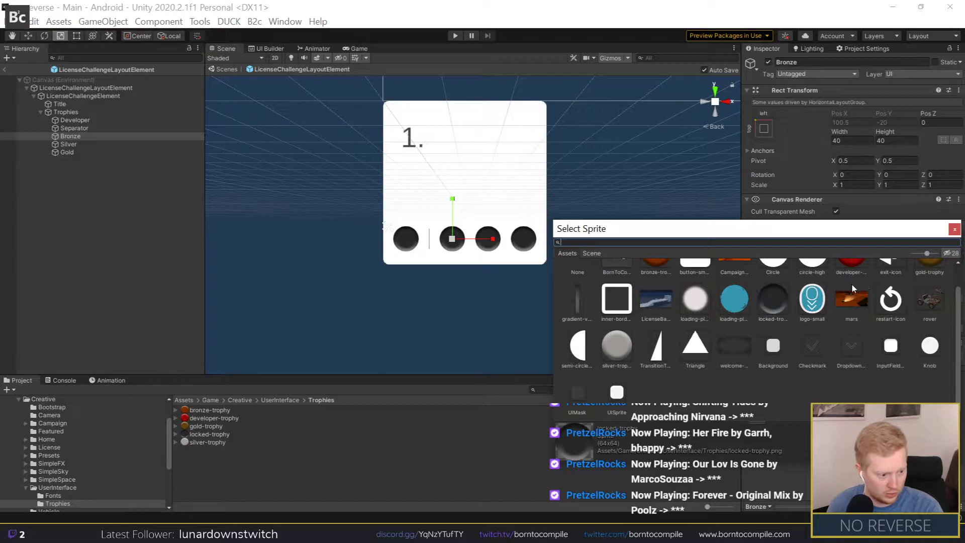
pyautogui.scroll(1, 655, 301)
pyautogui.click(656, 285)
pyautogui.click(221, 224)
pyautogui.scroll(-2, 581, 291)
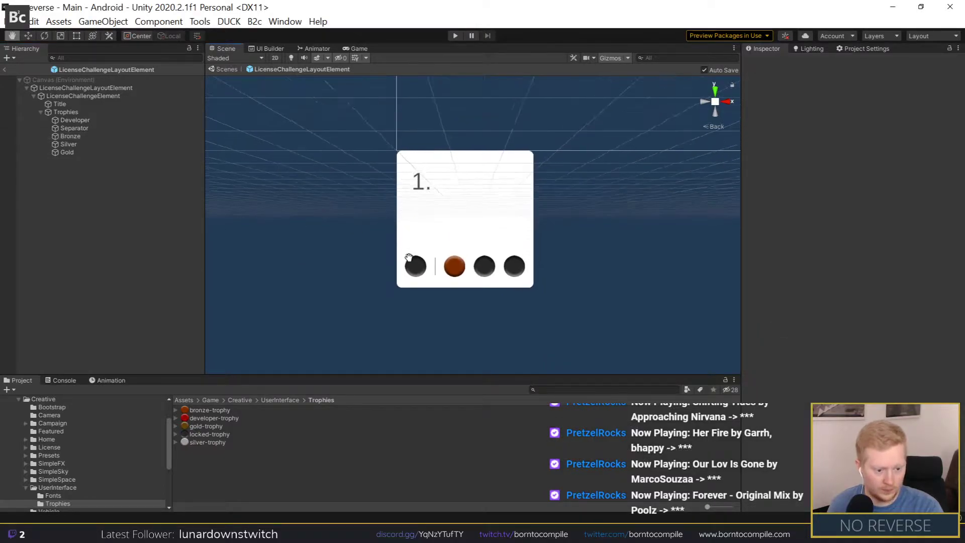
pyautogui.scroll(2, 494, 297)
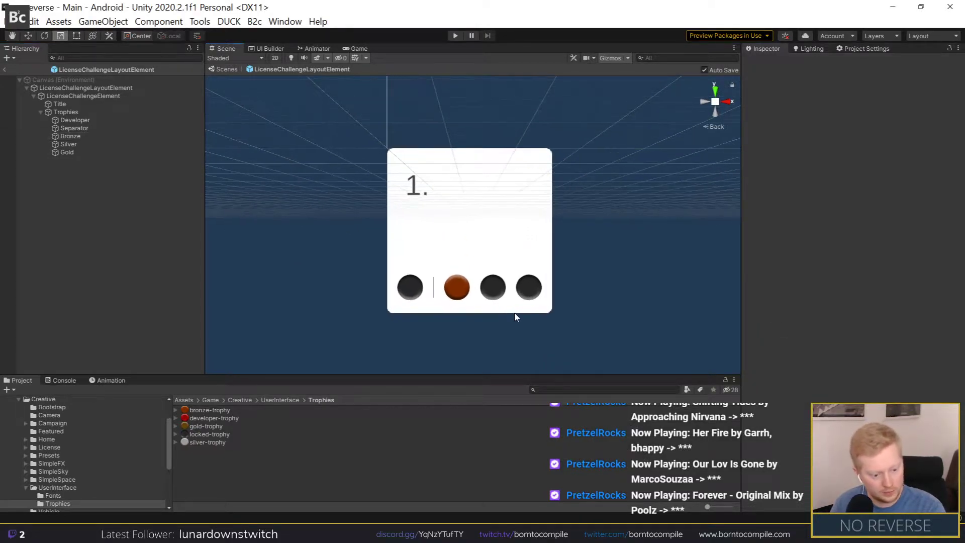
pyautogui.scroll(1, 521, 312)
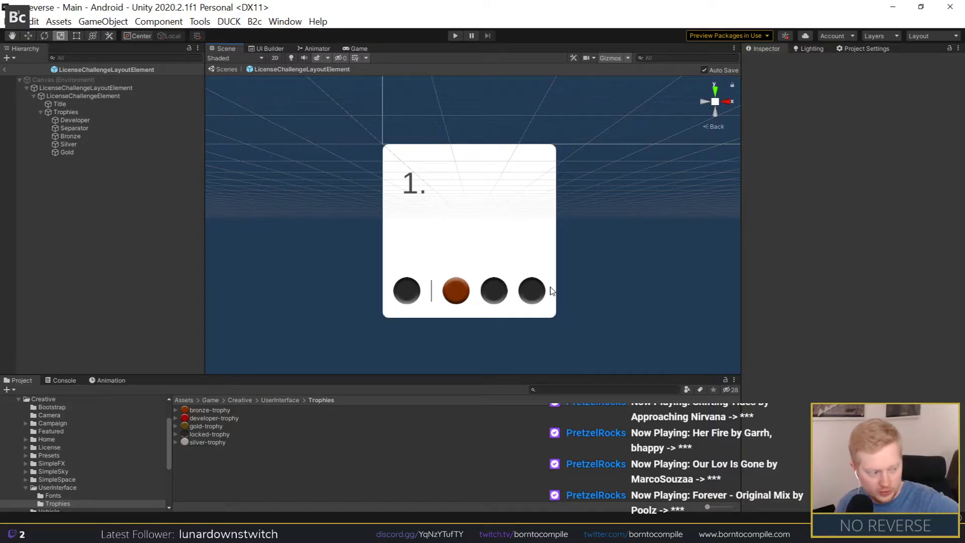
# Step: Collapse the Trophies foldout in the Hierarchy
pyautogui.click(41, 112)
# Step: Add a Text - TextMeshPro object under the LicenseChallengeElement card
pyautogui.click(64, 98)
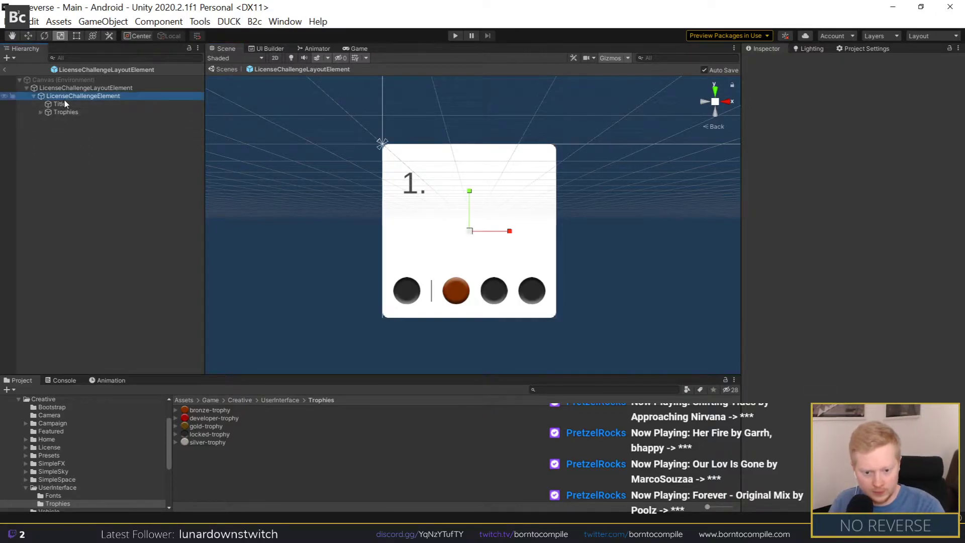
pyautogui.rightClick(65, 99)
pyautogui.moveTo(134, 354)
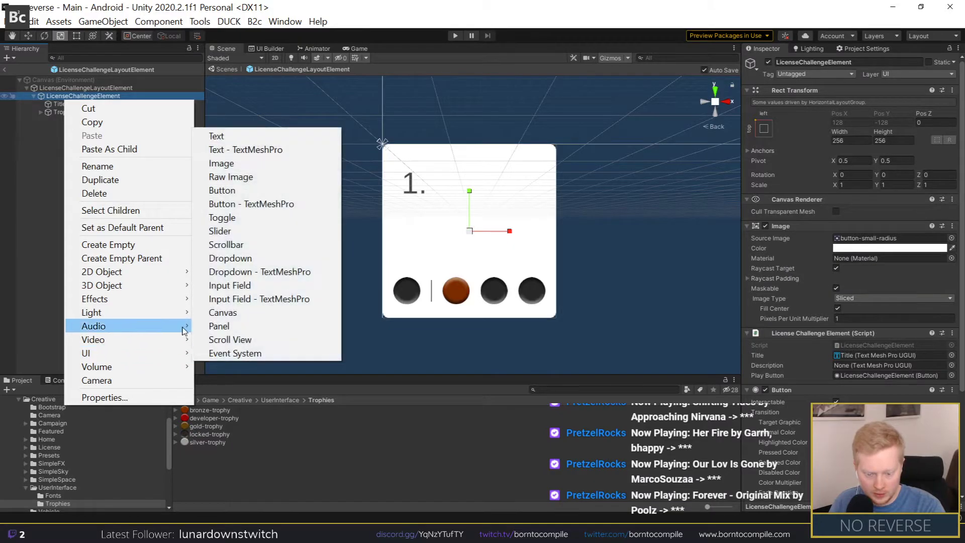
pyautogui.click(245, 149)
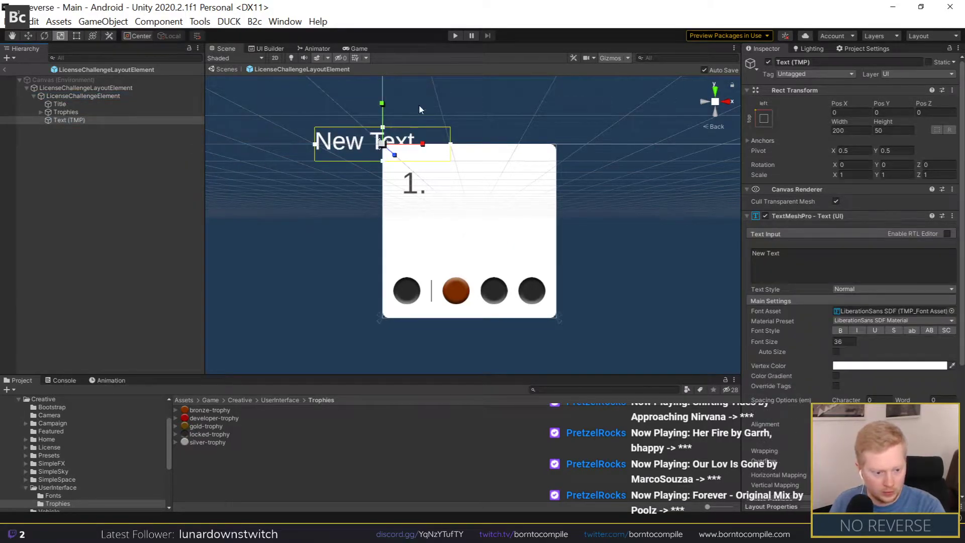
# Step: Anchor the new text to the card's middle centre and reset its position
pyautogui.click(764, 119)
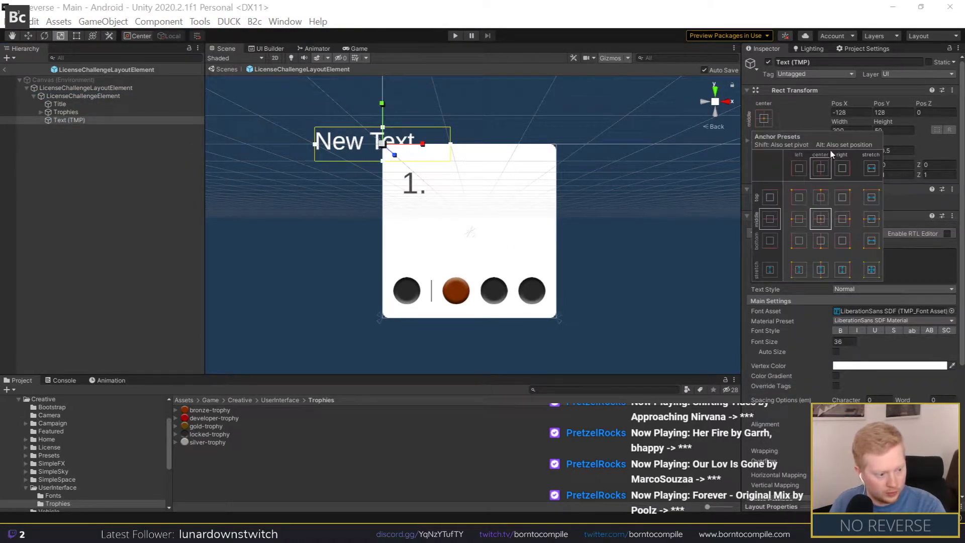
pyautogui.keyDown('alt'); pyautogui.click(820, 219); pyautogui.keyUp('alt')
pyautogui.click(894, 112)
# Step: Stretch the text across the card's middle, inset 8 left and right, height 64
pyautogui.click(764, 119)
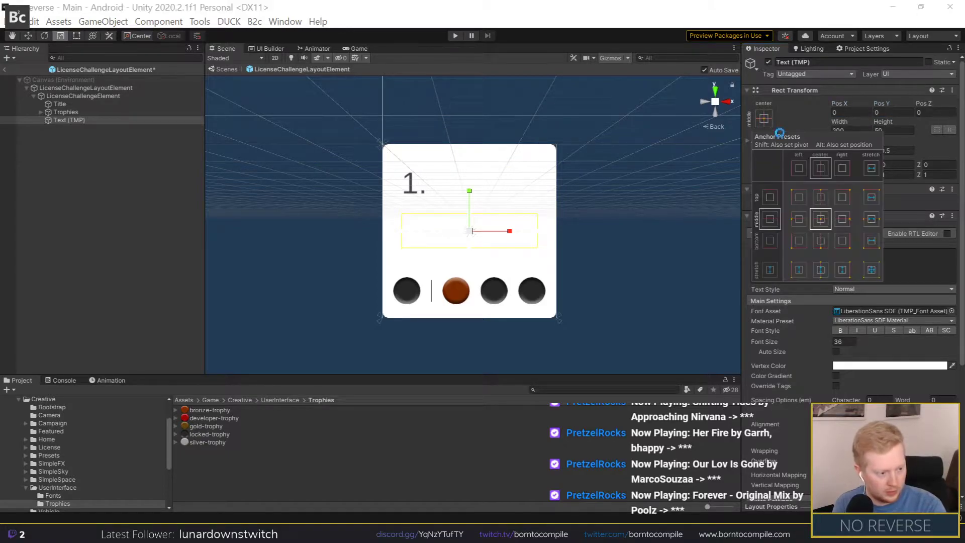
pyautogui.click(909, 219)
pyautogui.click(854, 112)
pyautogui.write('8')
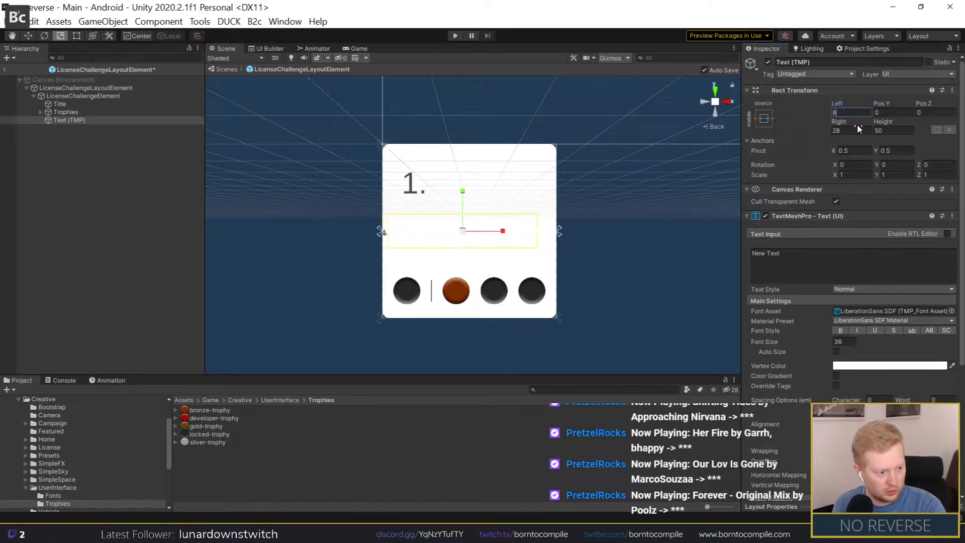
pyautogui.click(854, 130)
pyautogui.write('0')
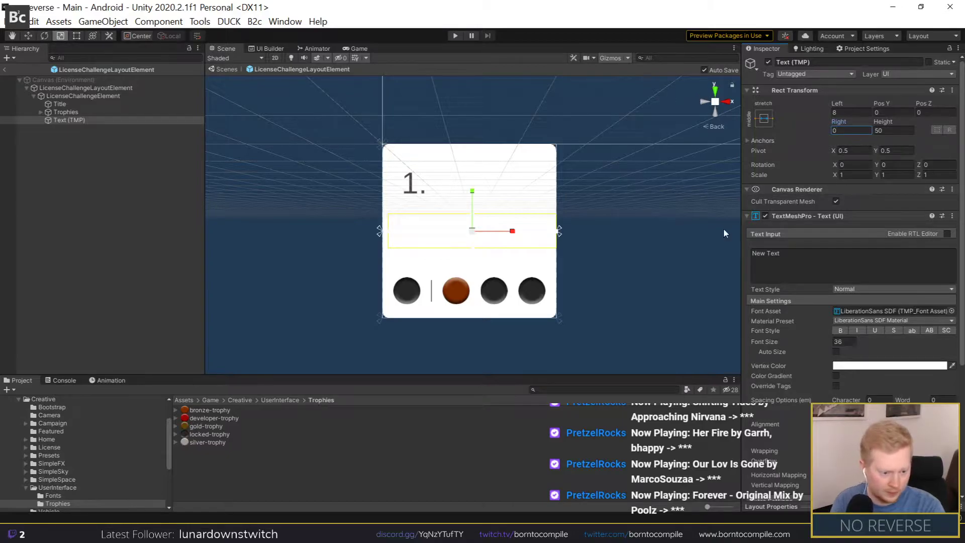
pyautogui.scroll(5, 529, 240)
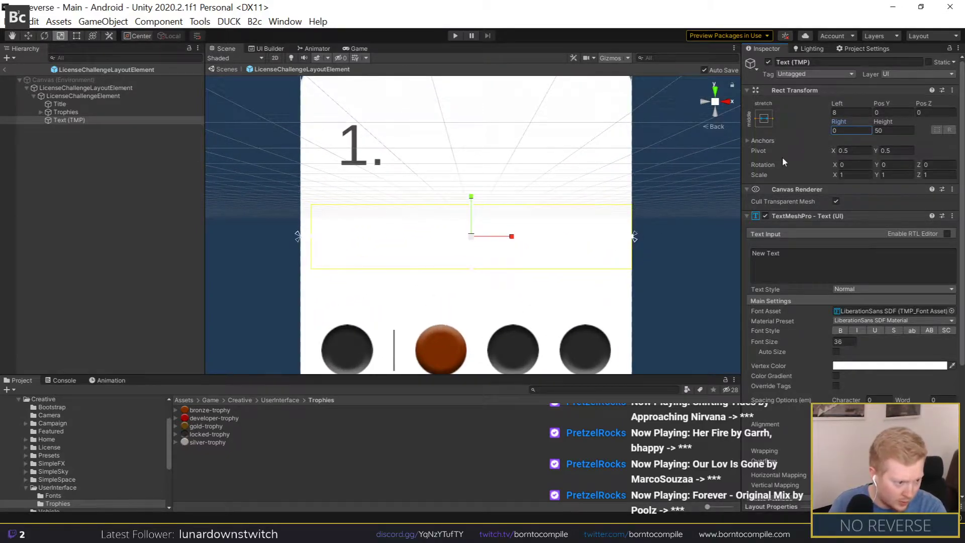
pyautogui.click(761, 141)
pyautogui.write('8')
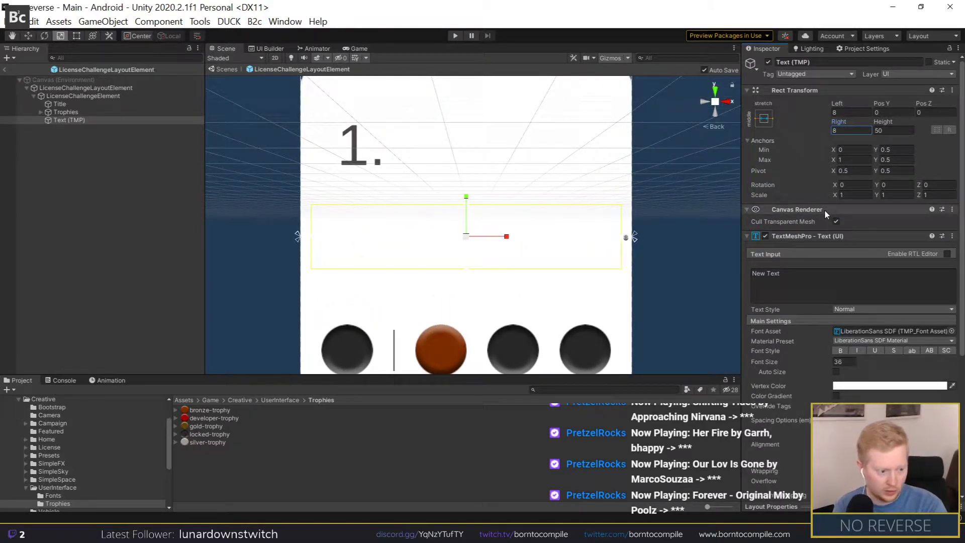
pyautogui.scroll(-2, 484, 259)
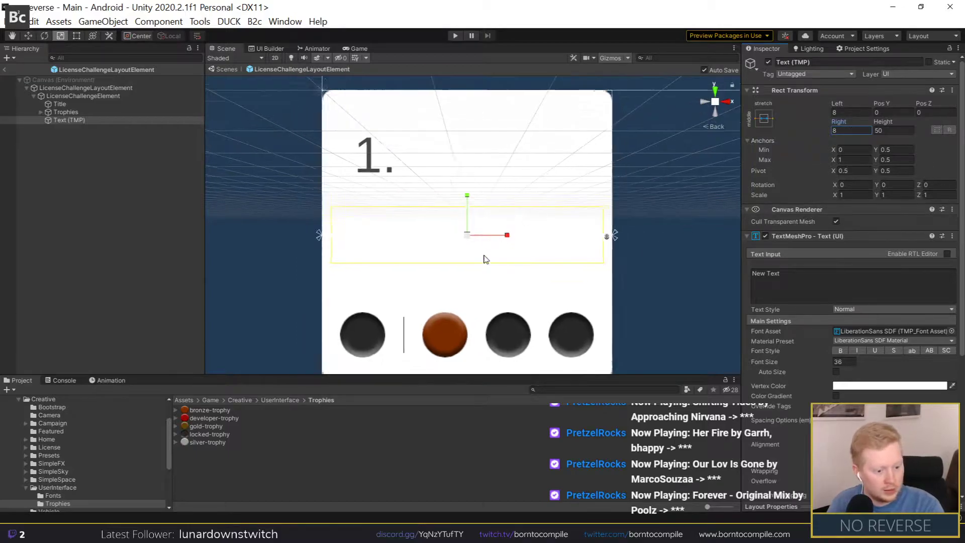
pyautogui.scroll(-1, 560, 168)
pyautogui.write('64')
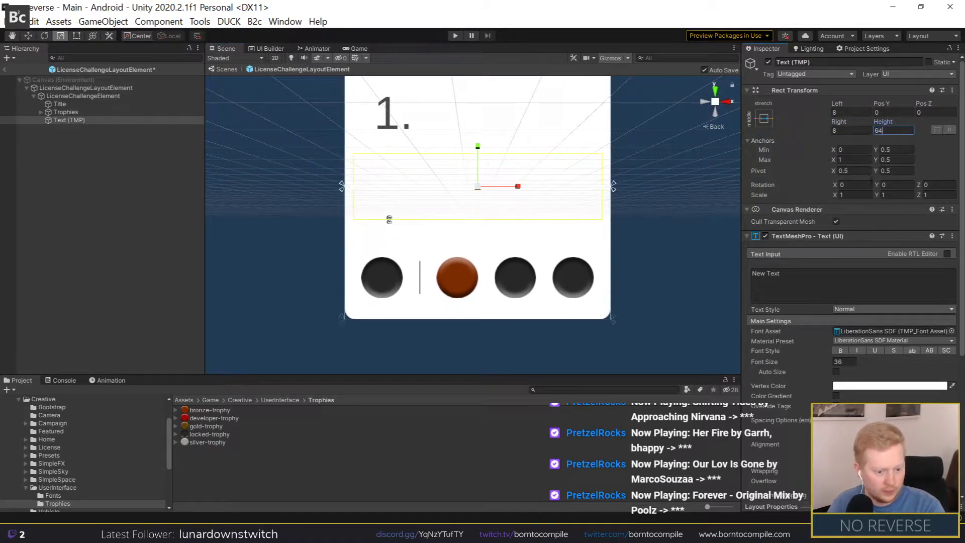
# Step: Clear the text's placeholder contents and switch to Rider
pyautogui.click(802, 282)
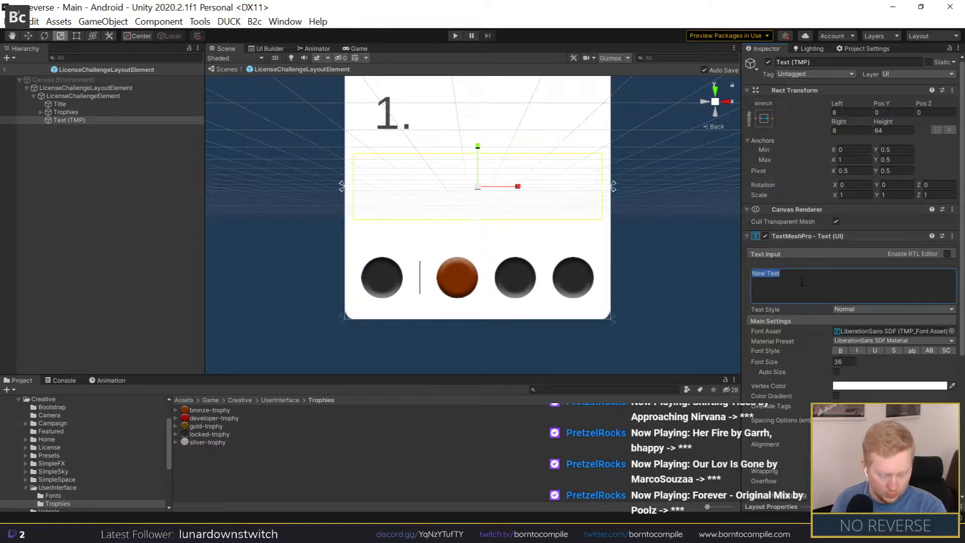
pyautogui.write('0:')
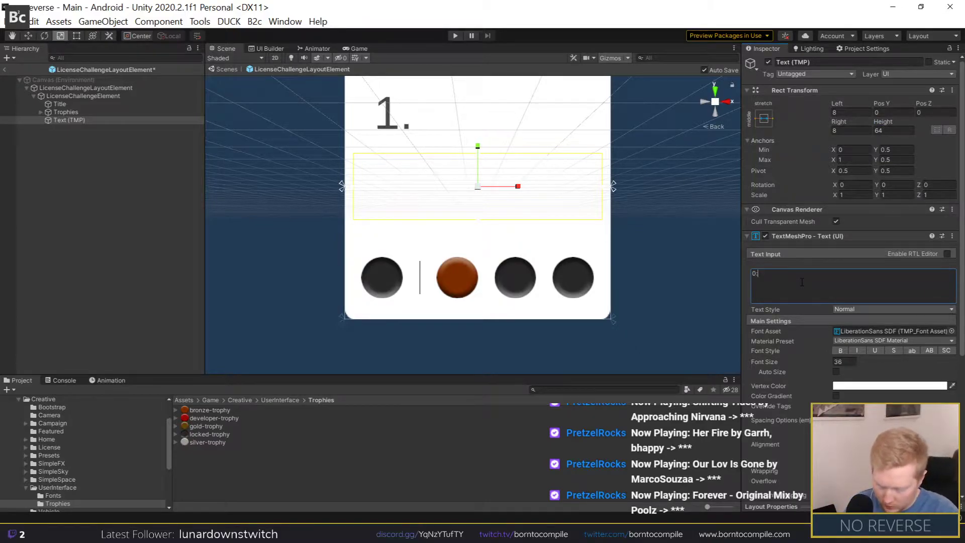
pyautogui.write('00')
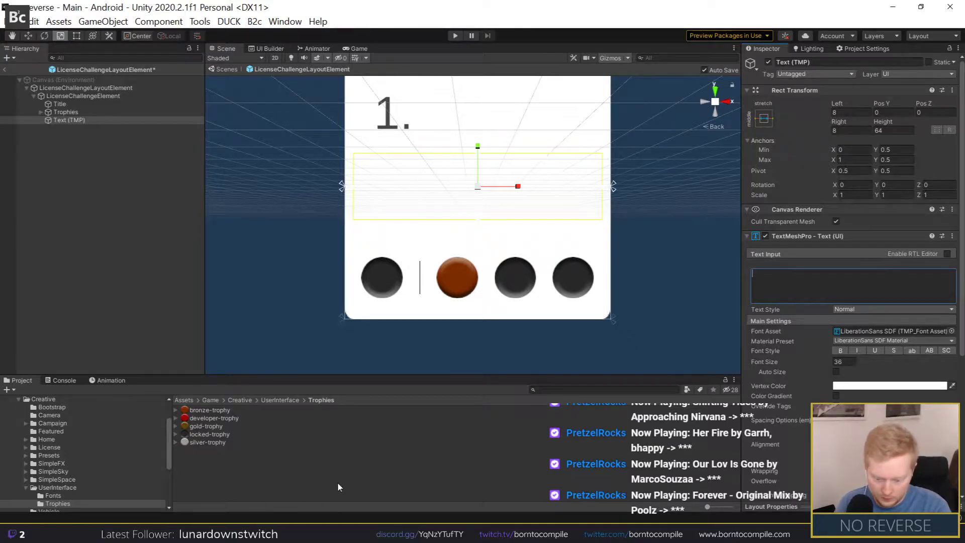
pyautogui.hotkey('alt', 'Tab')
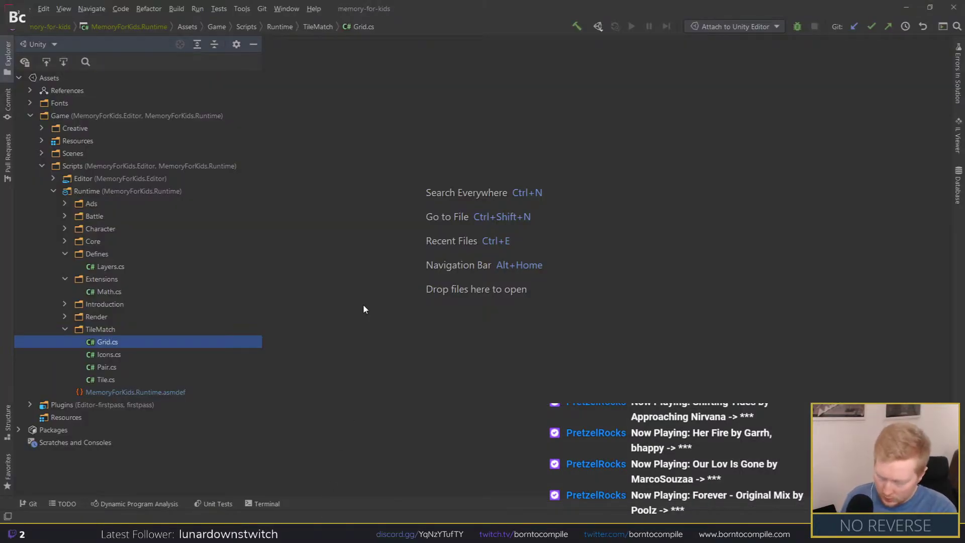
# Step: Search Rider's classes for 'license*mode', then narrow the query to 'mode'
pyautogui.hotkey('ctrl', 'shift', 'n')
pyautogui.write('ga')
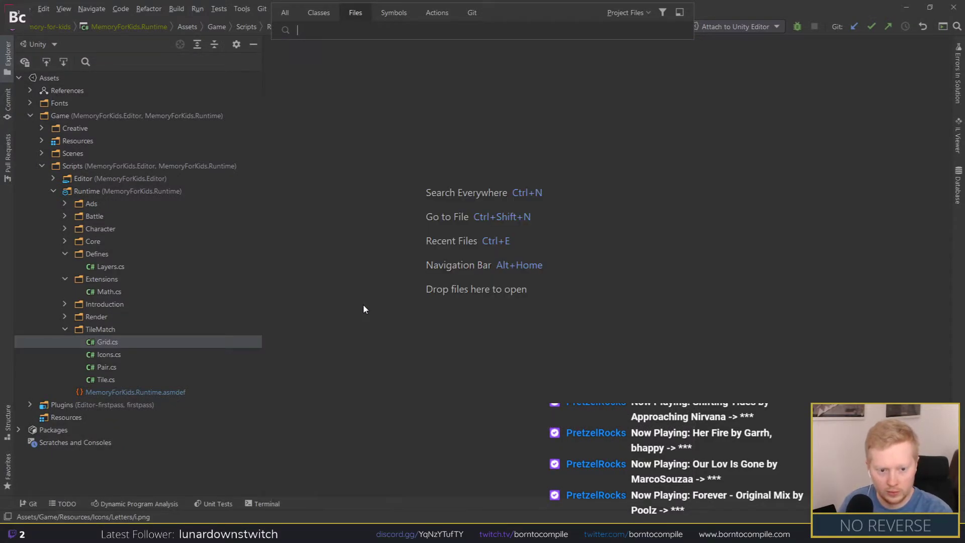
pyautogui.write('licensegamem')
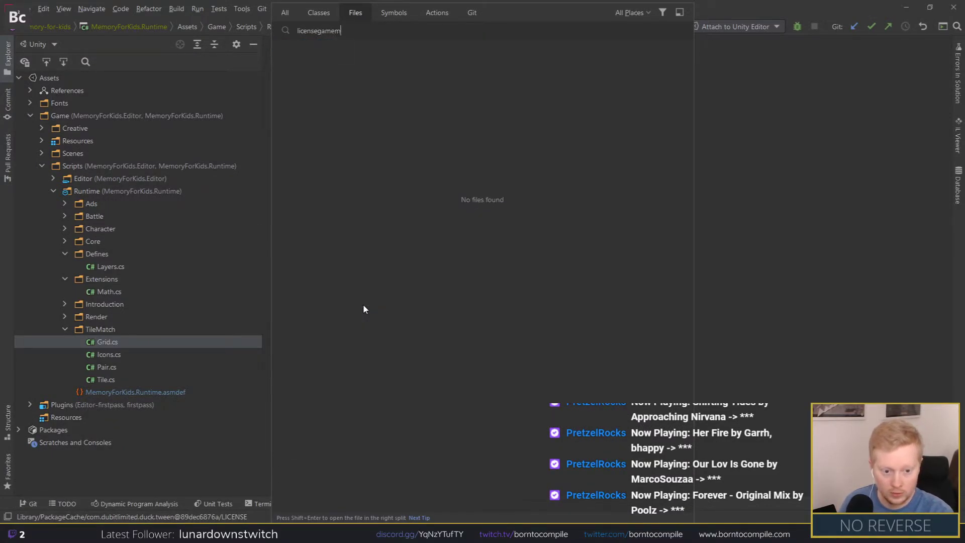
pyautogui.press('BackSpace')
pyautogui.press('BackSpace')
pyautogui.press('BackSpace')
pyautogui.press('BackSpace')
pyautogui.press('BackSpace')
pyautogui.write('*')
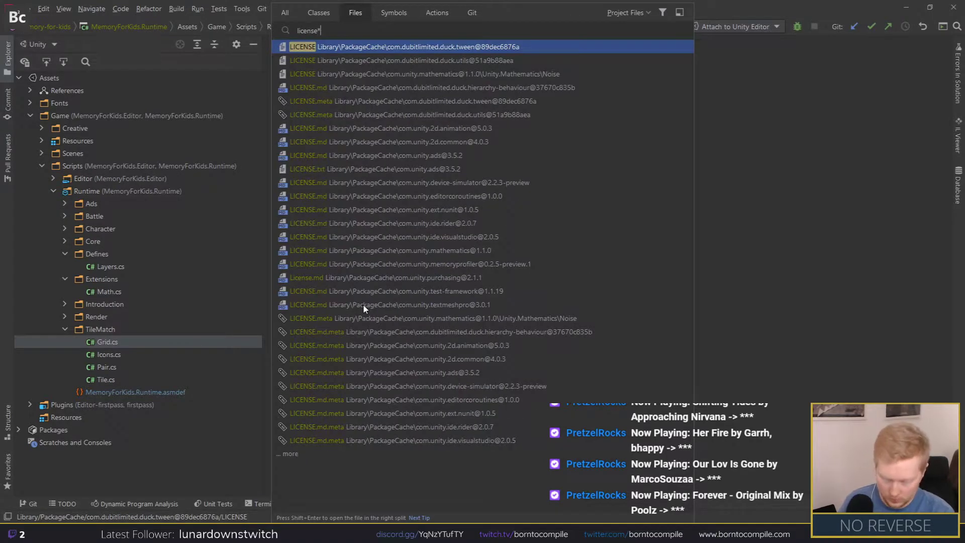
pyautogui.write('mode')
pyautogui.click(326, 12)
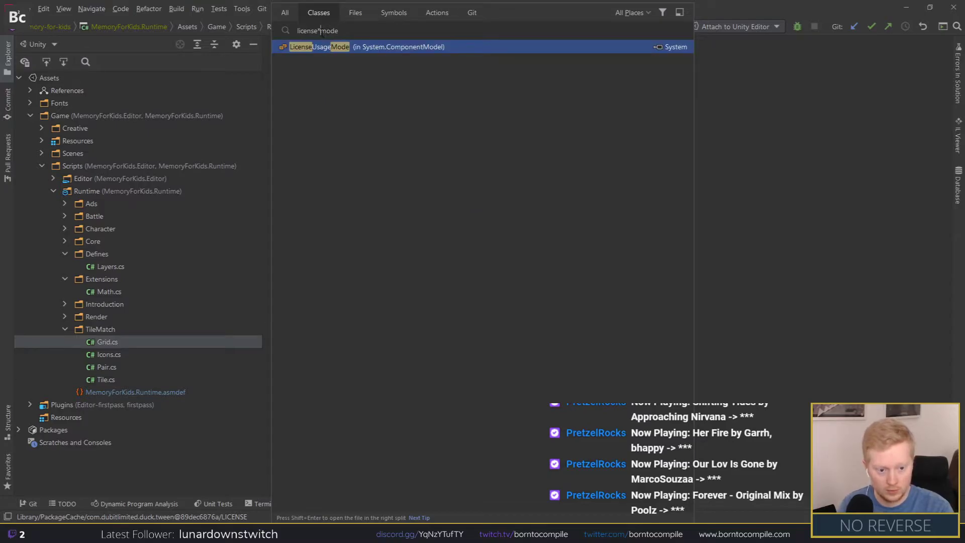
pyautogui.moveTo(320, 31); pyautogui.dragTo(297, 31)
pyautogui.press('BackSpace')
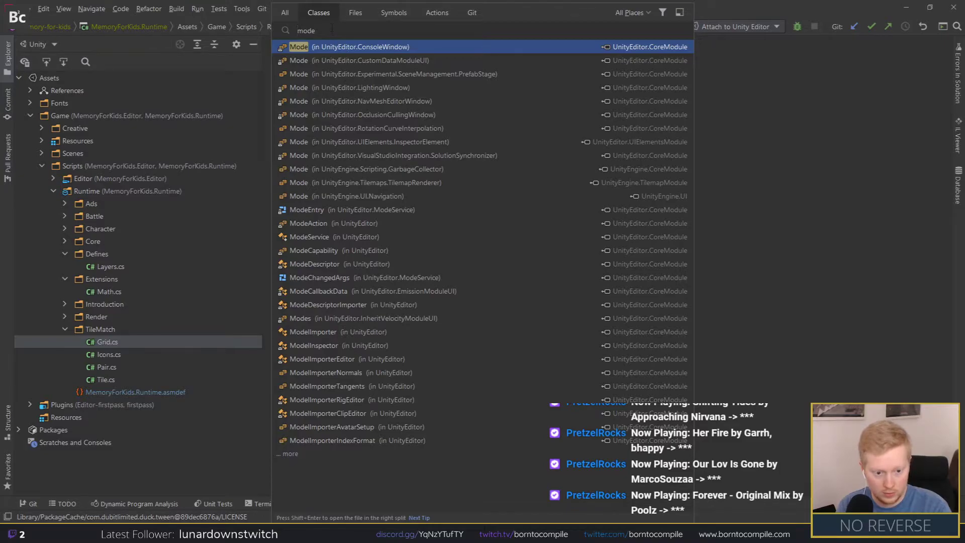
# Step: Close the search popup and return to the Unity editor
pyautogui.press('Escape')
pyautogui.click(283, 23)
pyautogui.press('Escape')
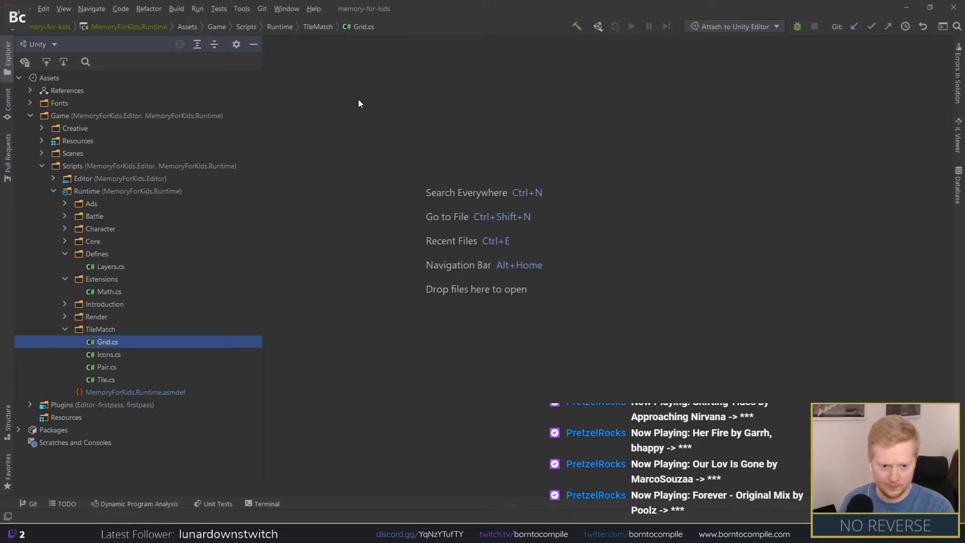
pyautogui.click(953, 7)
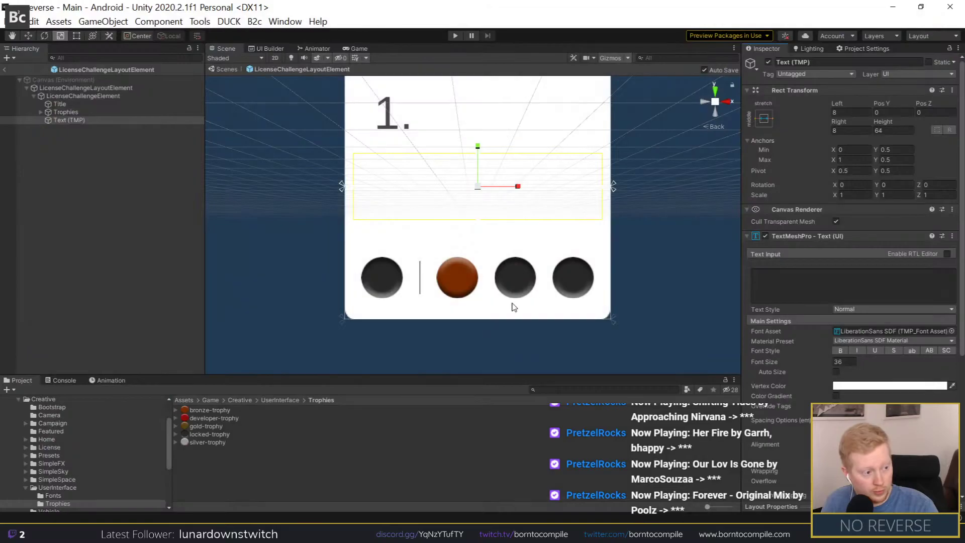
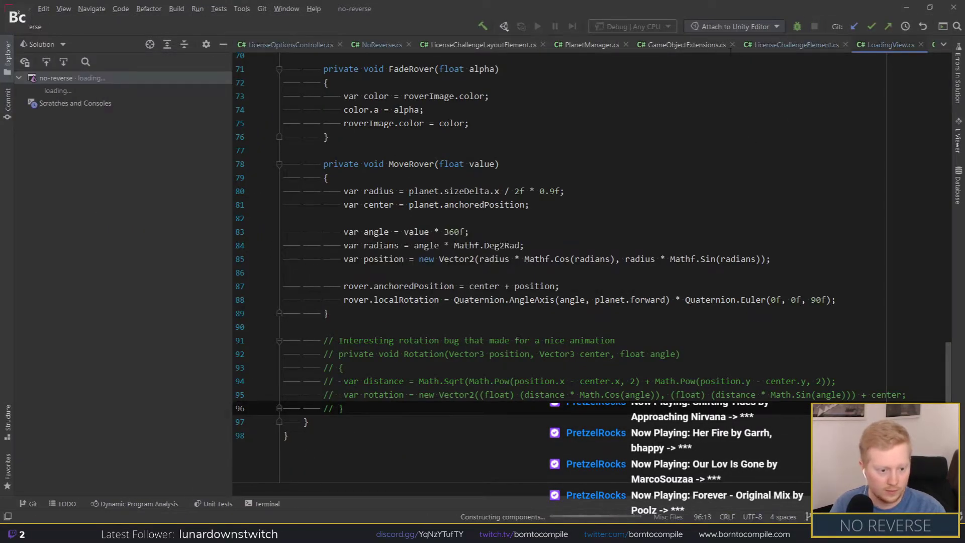
# Step: Close the GameObjectExtensions, LicenseClassElement, LicenseChallengeLayoutElement, NoReverse and other tabs, keeping LicenseOptionsController.cs
pyautogui.click(788, 43)
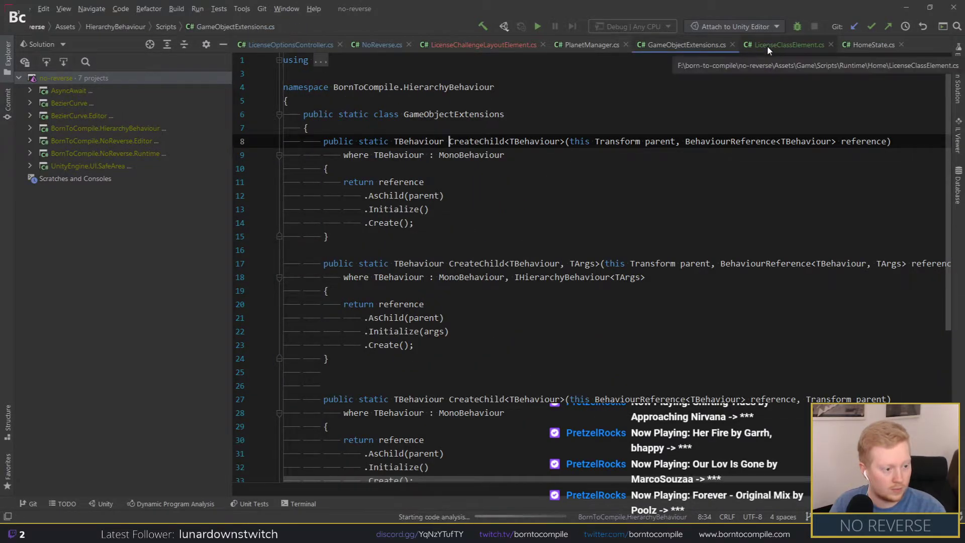
pyautogui.middleClick(766, 47)
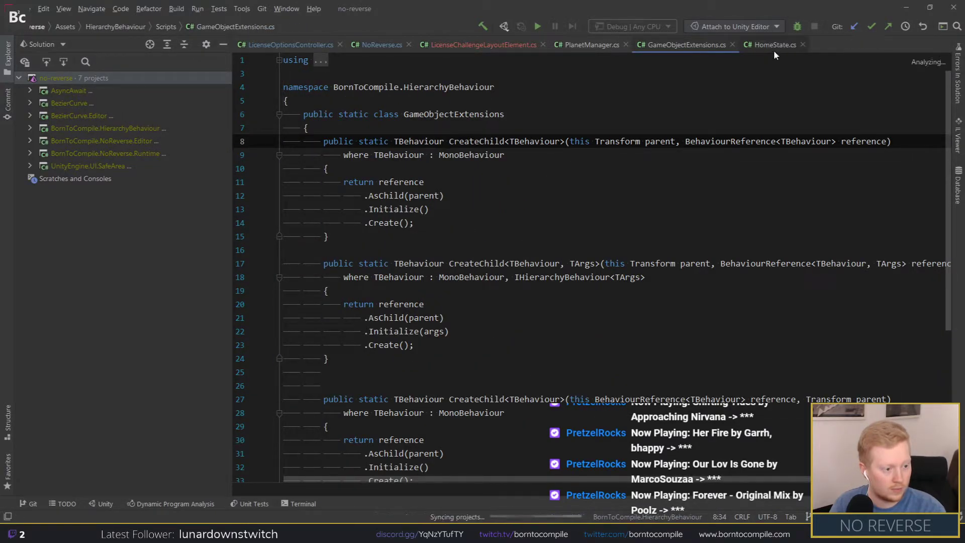
pyautogui.middleClick(700, 48)
pyautogui.middleClick(701, 48)
pyautogui.middleClick(589, 45)
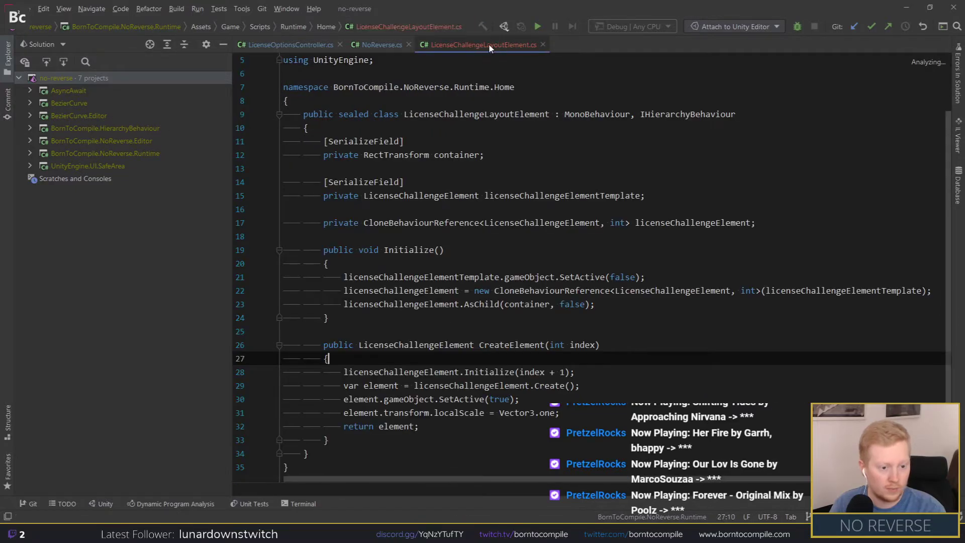
pyautogui.middleClick(488, 43)
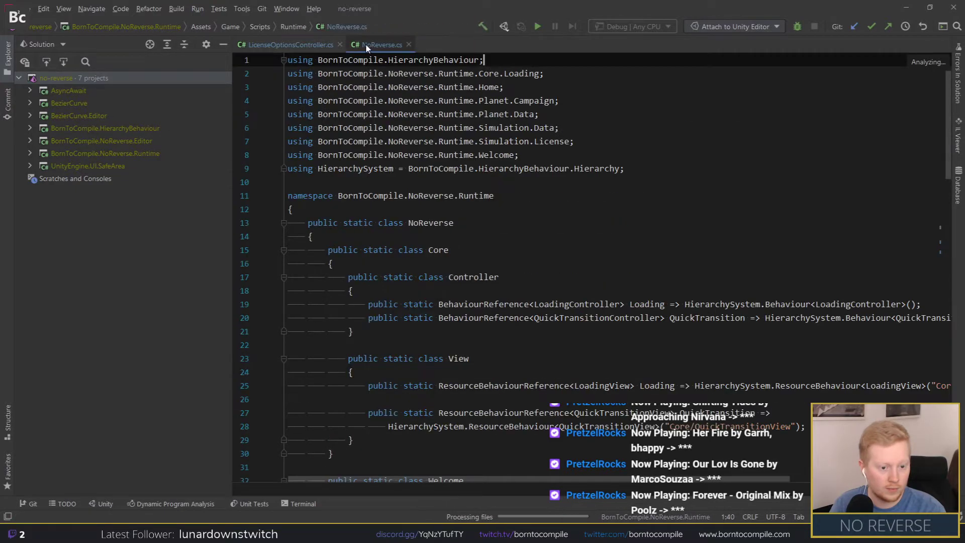
pyautogui.click(285, 40)
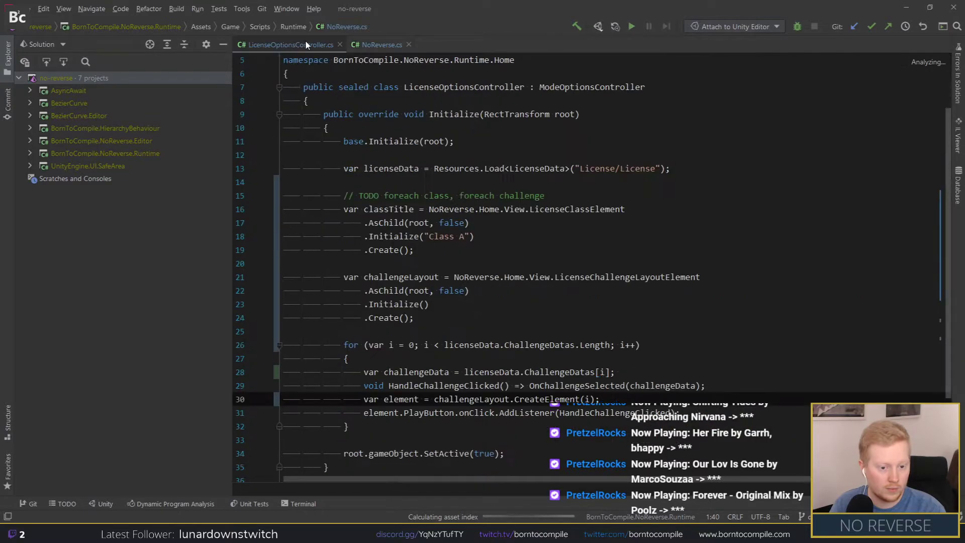
pyautogui.middleClick(381, 45)
# Step: Search project files by name for 'licensemode'
pyautogui.click(330, 126)
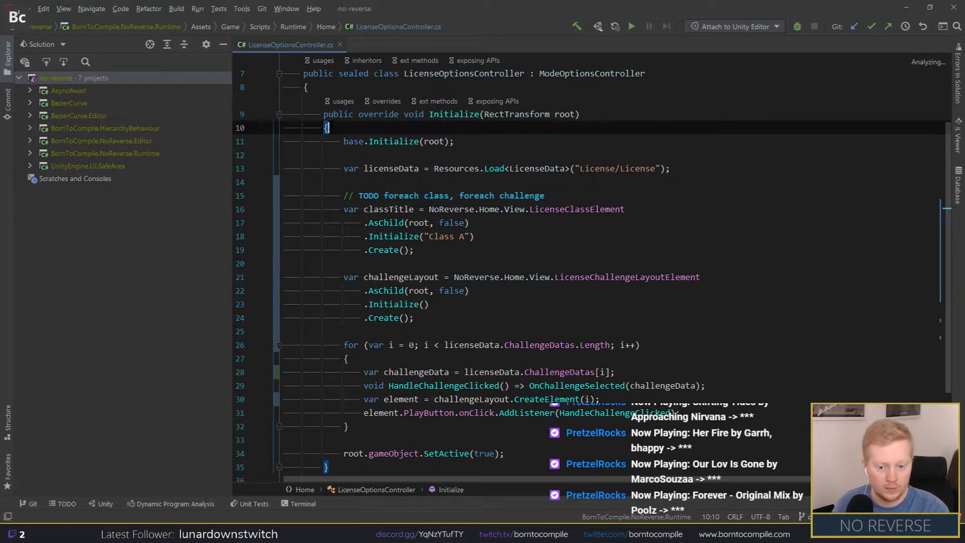
pyautogui.click(344, 196)
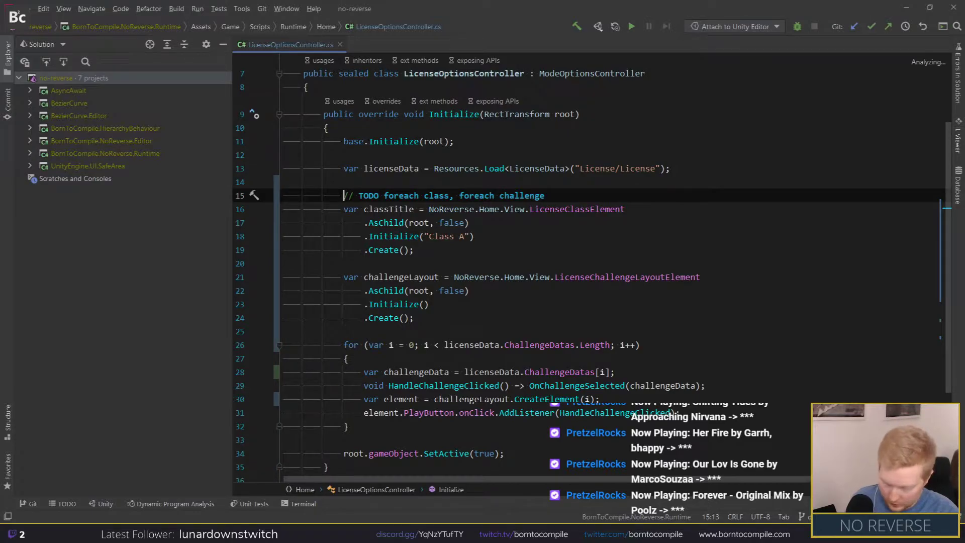
pyautogui.hotkey('ctrl', 'shift', 'n')
pyautogui.write('licensemode')
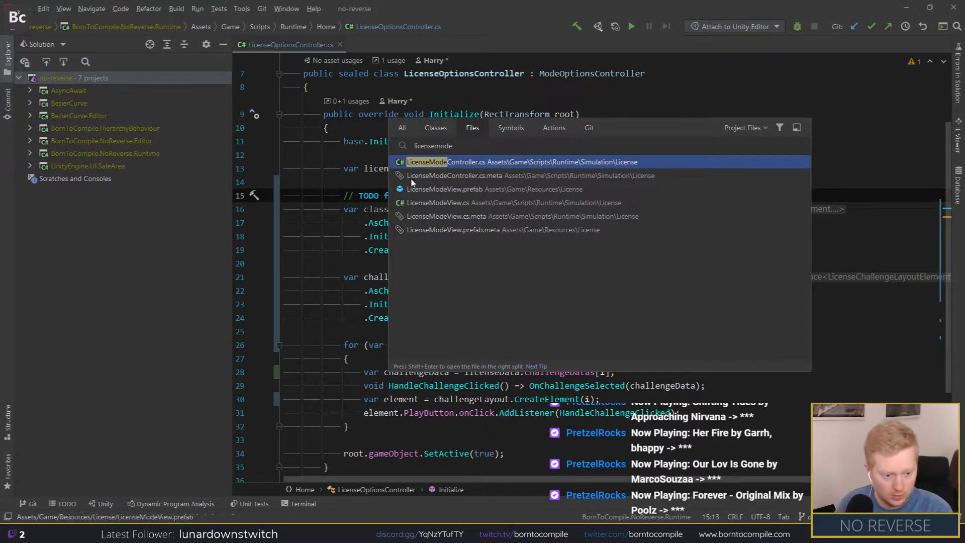
# Step: Open LicenseModeController.cs and go to the timer SetText line in Update()
pyautogui.press('Return')
pyautogui.scroll(-7, 492, 298)
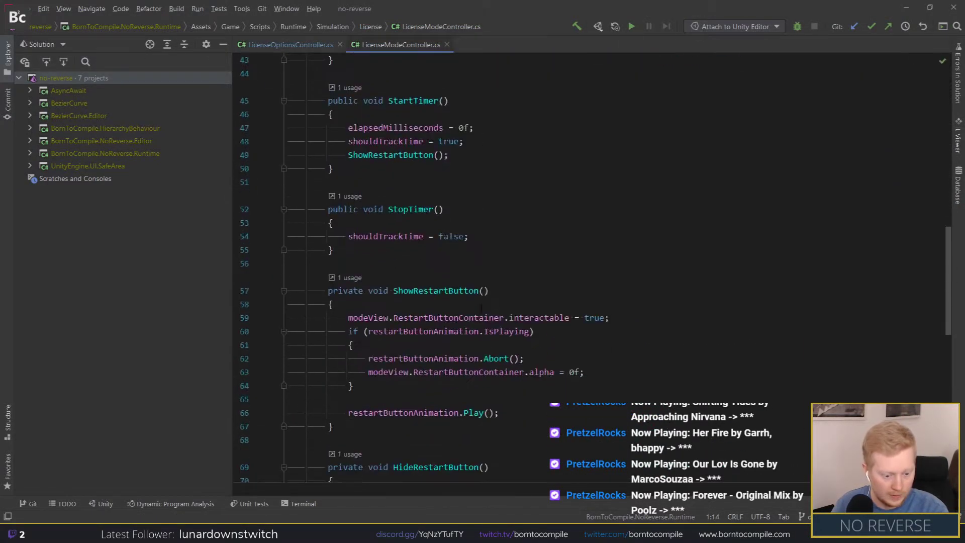
pyautogui.scroll(-7, 491, 297)
pyautogui.scroll(-6, 492, 298)
pyautogui.scroll(-1, 617, 298)
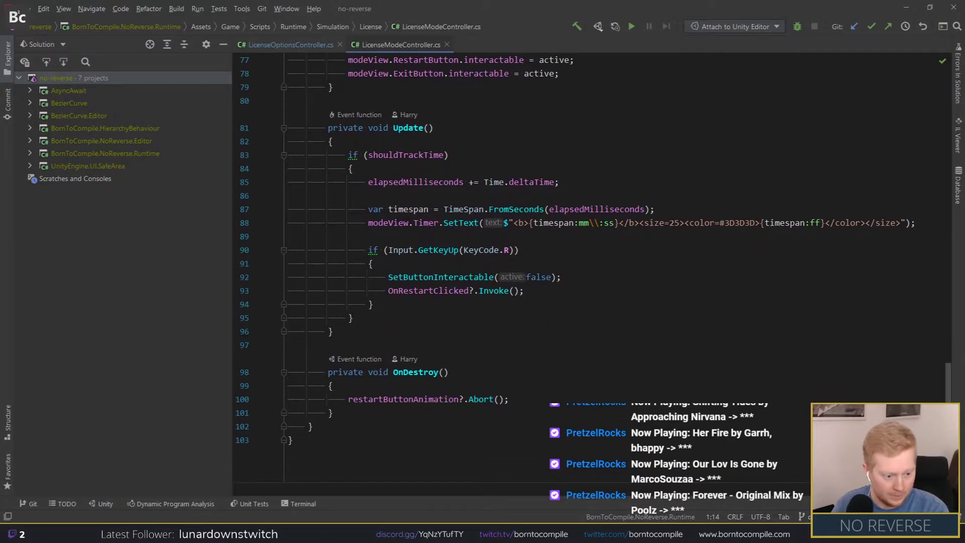
pyautogui.click(618, 223)
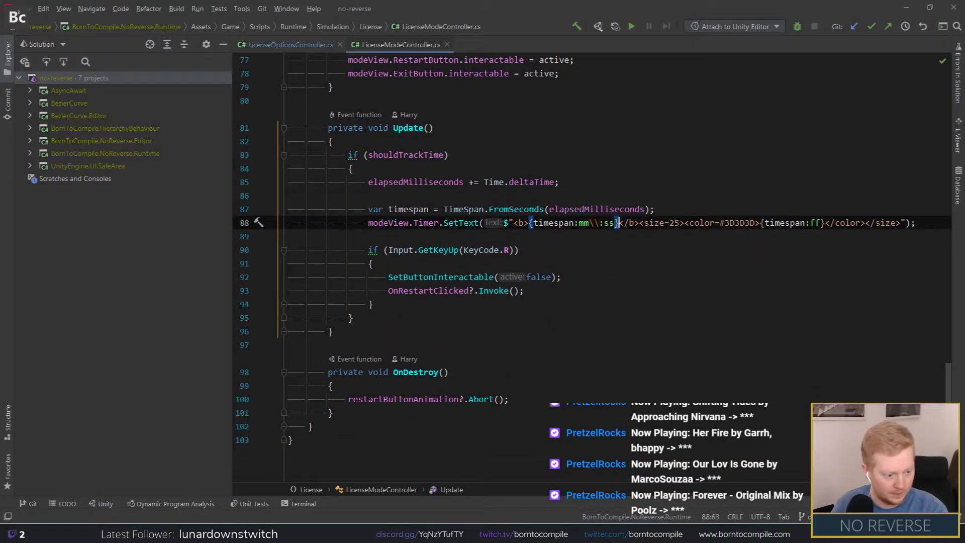
# Step: Copy the timer's interpolated format string, then return to Unity and enter play mode
pyautogui.click(504, 223)
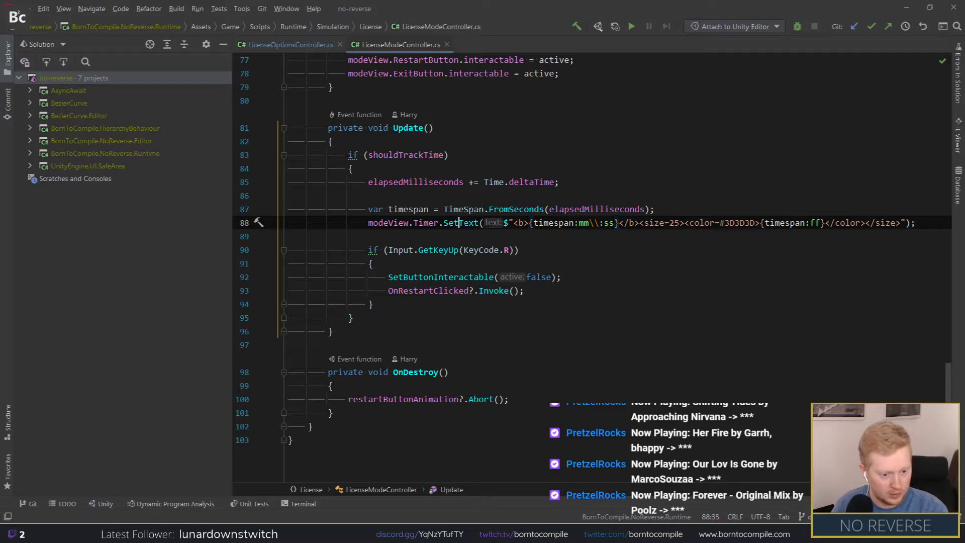
pyautogui.moveTo(504, 223)
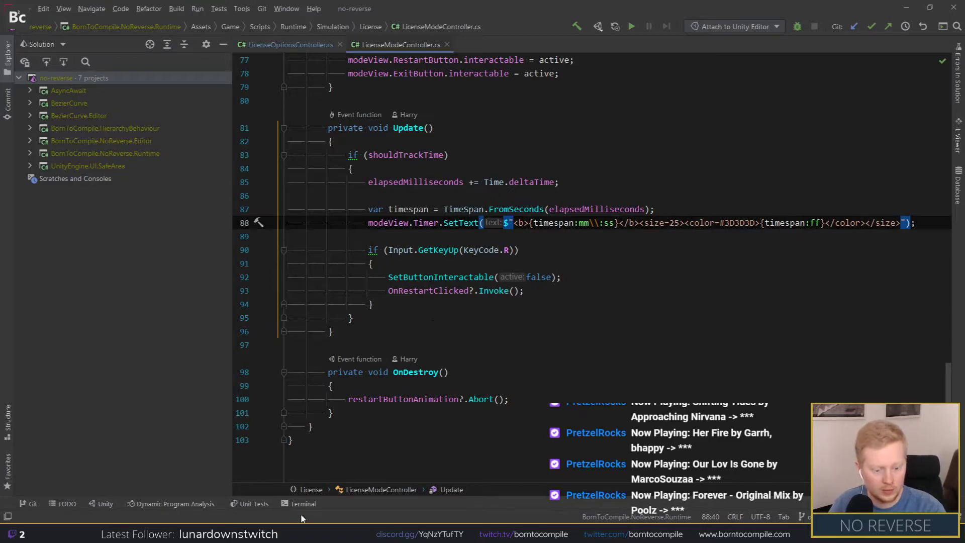
pyautogui.moveTo(504, 222); pyautogui.dragTo(903, 223)
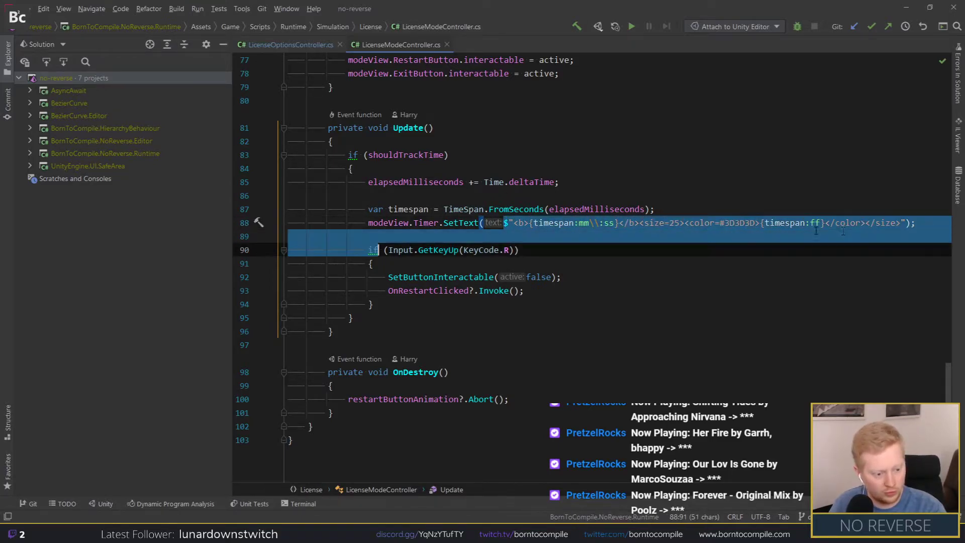
pyautogui.hotkey('shift', 'Right')
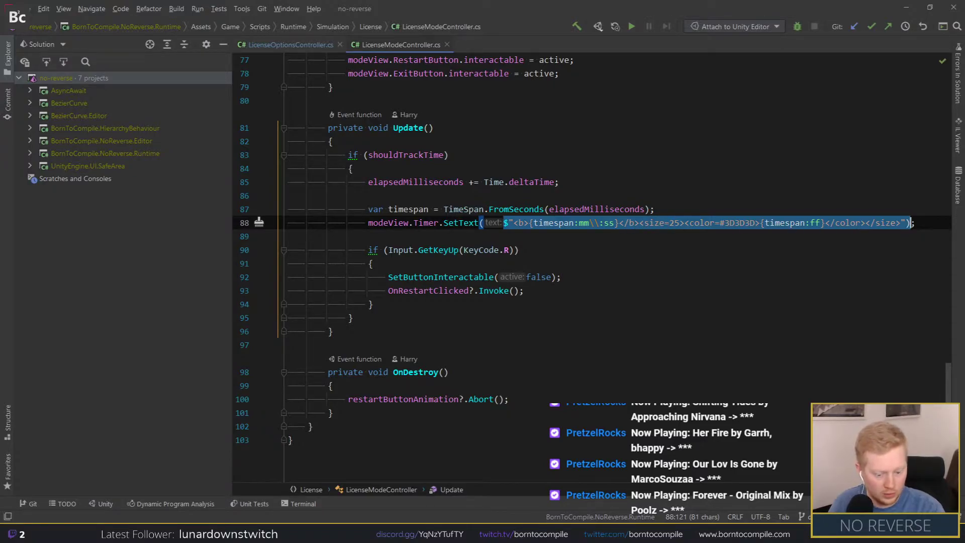
pyautogui.hotkey('alt', 'Tab')
pyautogui.click(452, 35)
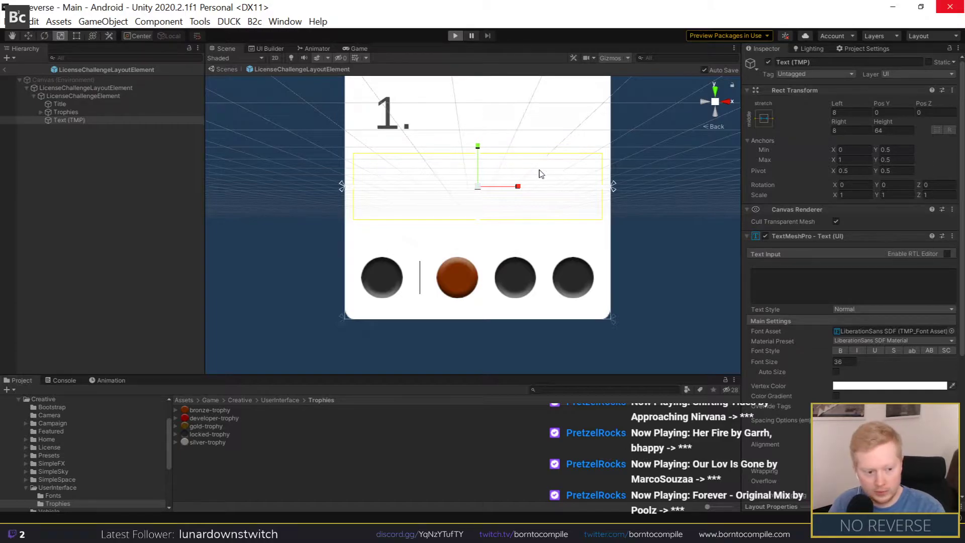
# Step: Exit play mode and paste the recopied timer format string into the Text Input field
pyautogui.hotkey('ctrl', 'p')
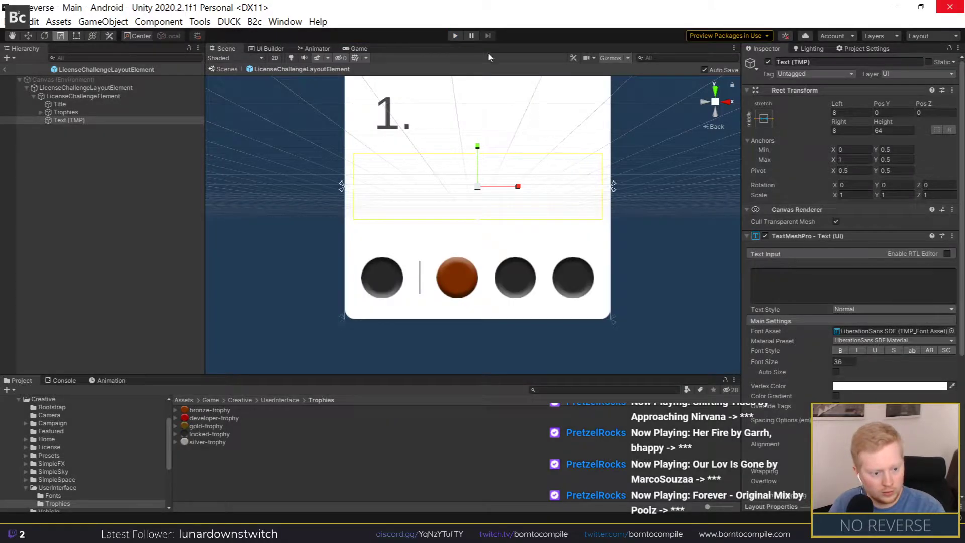
pyautogui.hotkey('alt', 'Tab')
pyautogui.moveTo(503, 222); pyautogui.dragTo(899, 222)
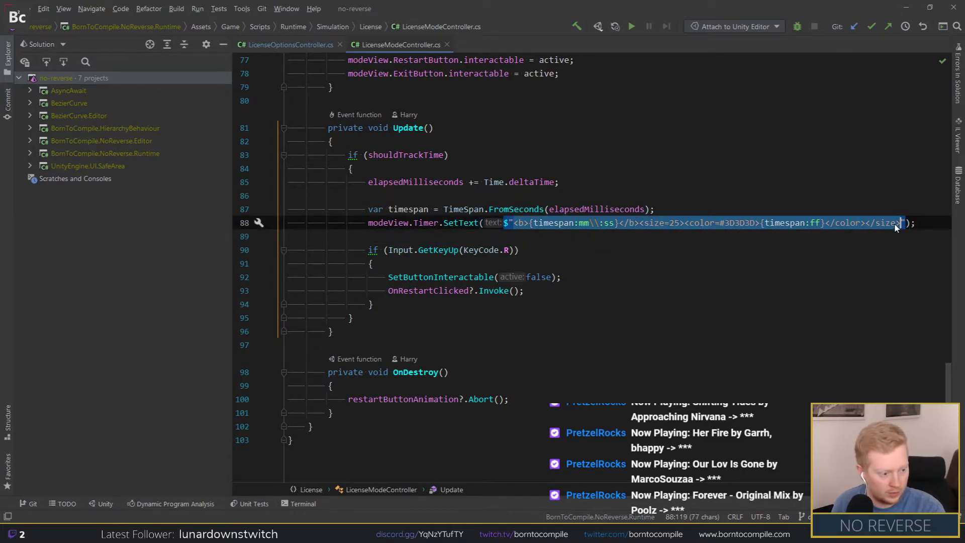
pyautogui.hotkey('alt', 'Tab')
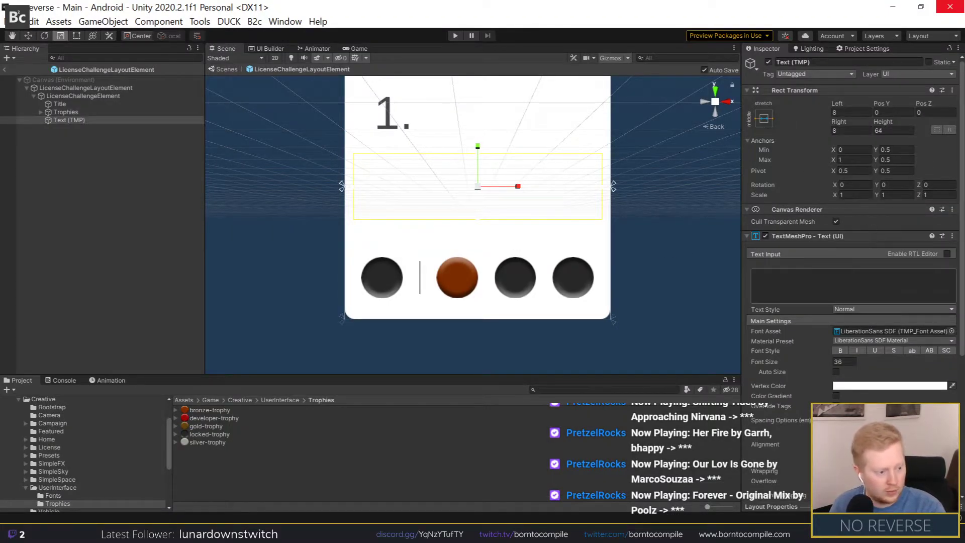
pyautogui.click(785, 299)
pyautogui.hotkey('ctrl', 'v')
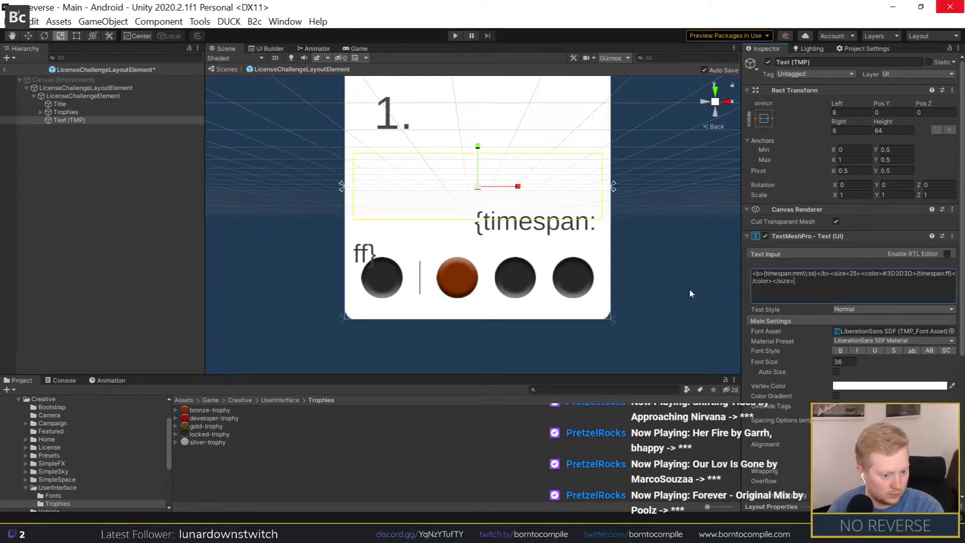
# Step: Toggle Rich Text off and on under Extra Settings to compare raw tags, then return to the text input
pyautogui.scroll(-2, 833, 363)
pyautogui.scroll(-2, 816, 335)
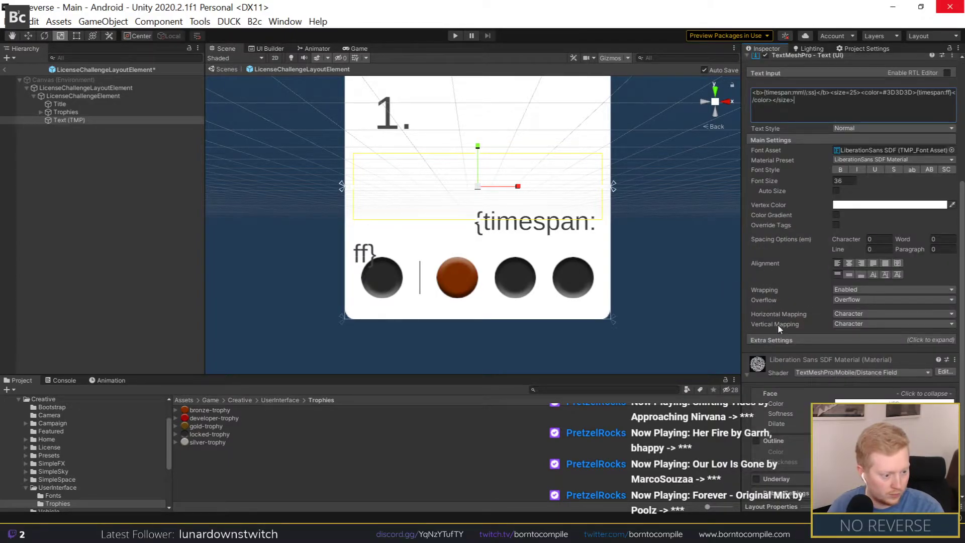
pyautogui.click(782, 341)
pyautogui.scroll(-4, 782, 352)
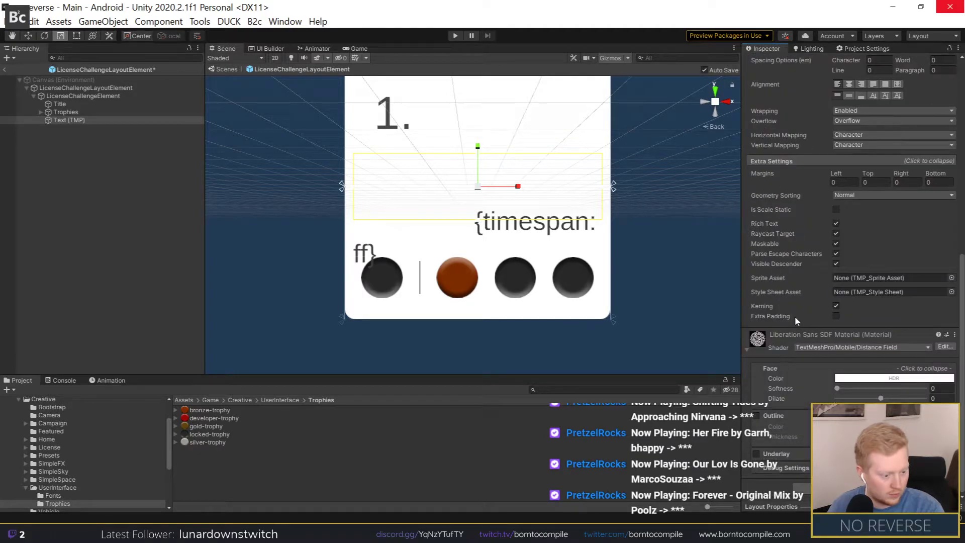
pyautogui.click(835, 223)
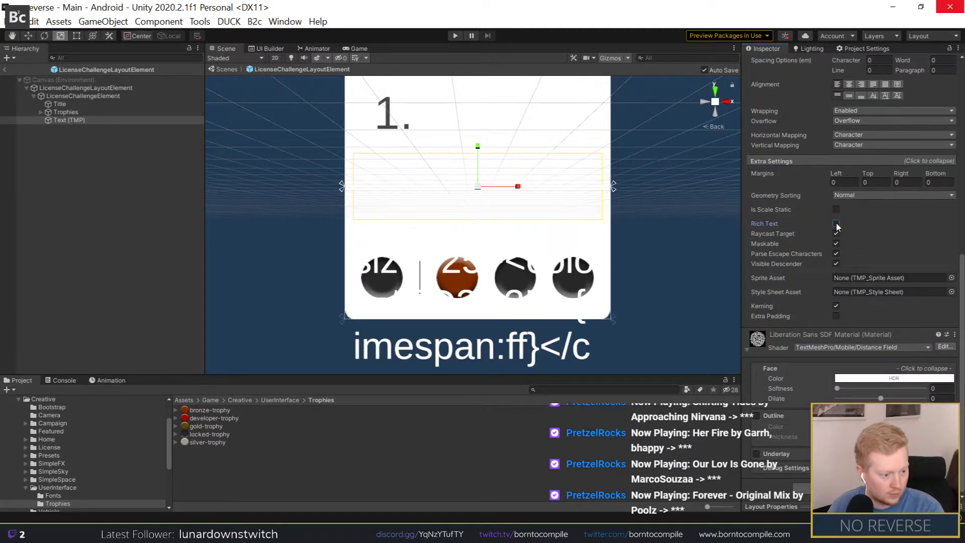
pyautogui.click(836, 221)
pyautogui.click(836, 222)
pyautogui.click(836, 222)
pyautogui.scroll(10, 804, 251)
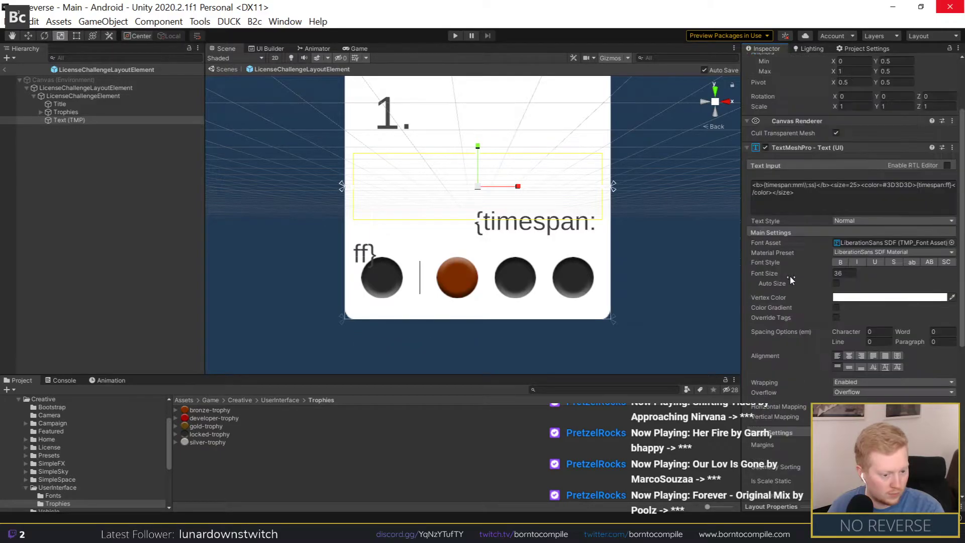
pyautogui.click(778, 276)
pyautogui.click(778, 275)
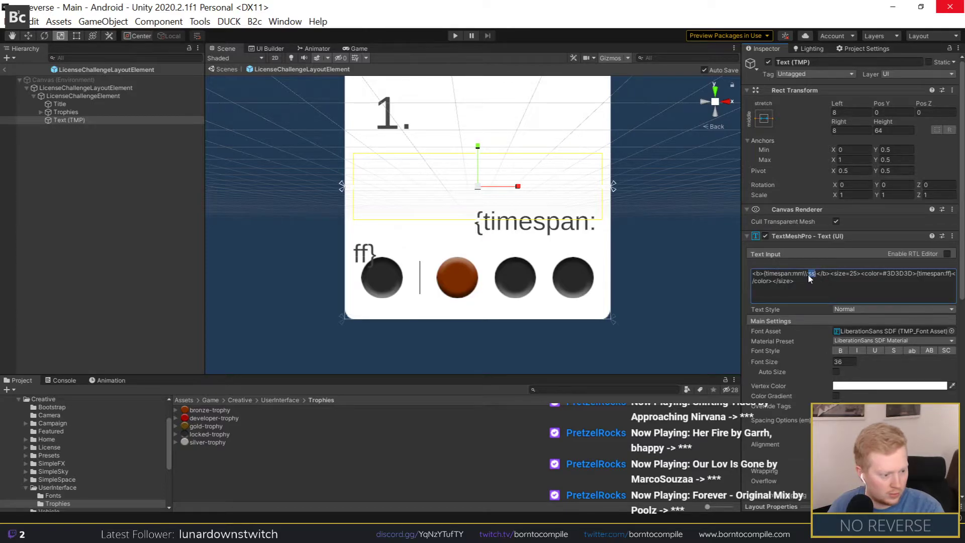
# Step: Replace the timespan placeholders with sample values 00:00 and 00, removing the stray brace
pyautogui.moveTo(809, 277); pyautogui.dragTo(765, 274)
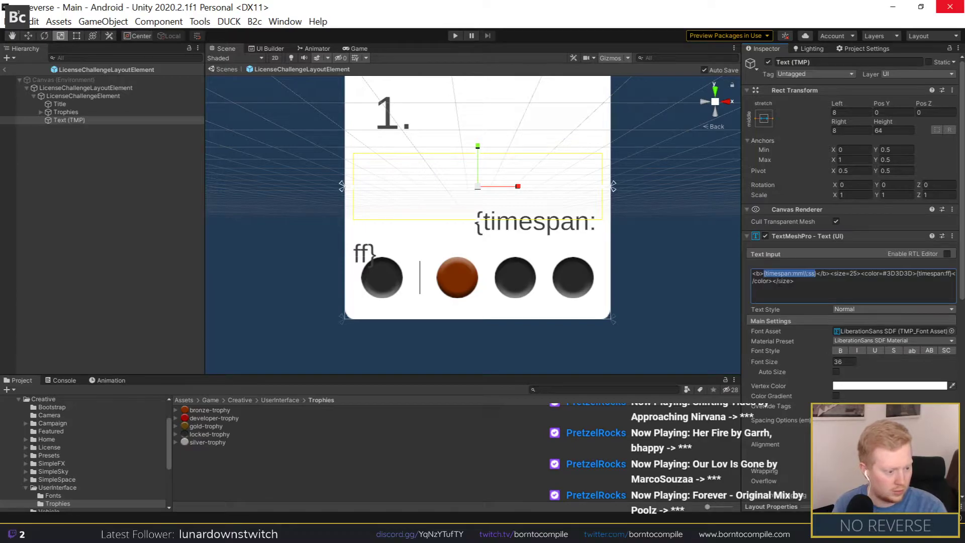
pyautogui.write('00')
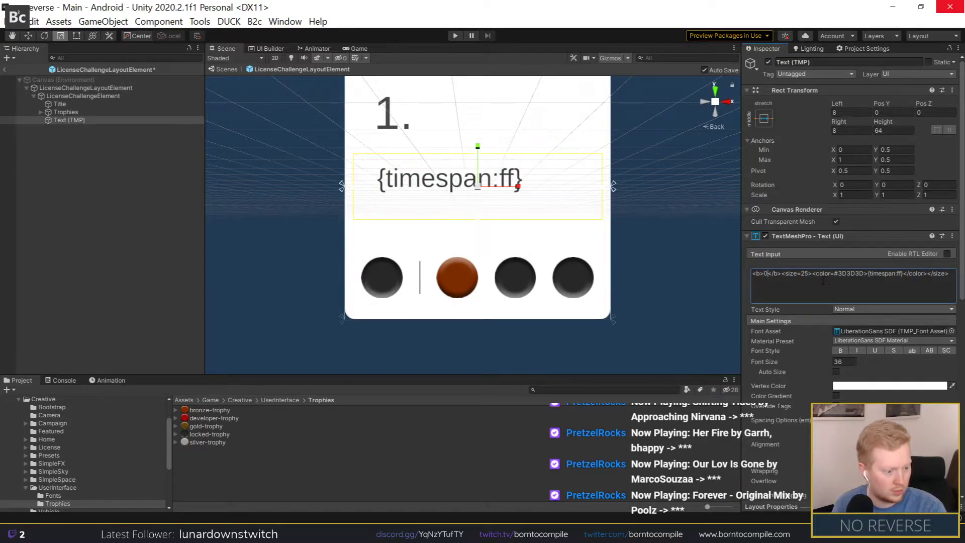
pyautogui.write(':00')
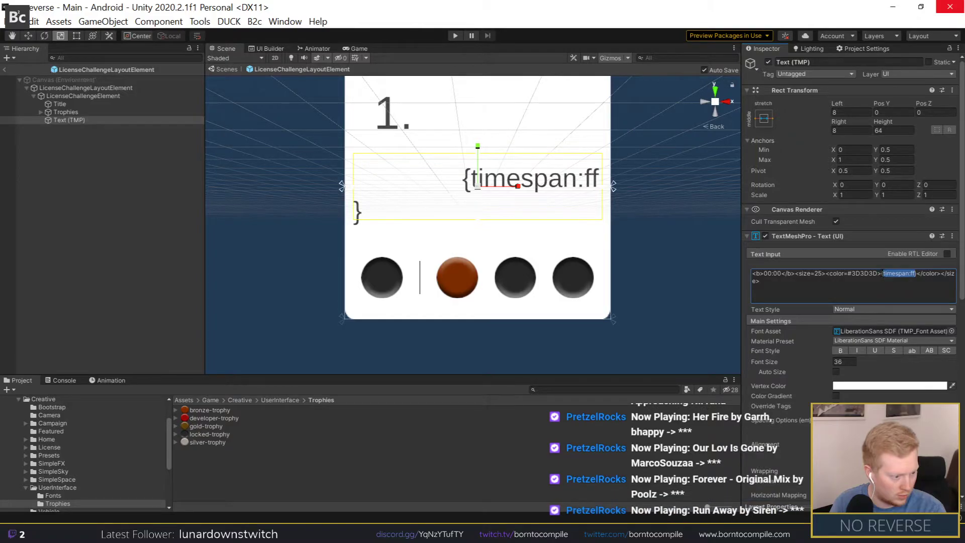
pyautogui.write('00')
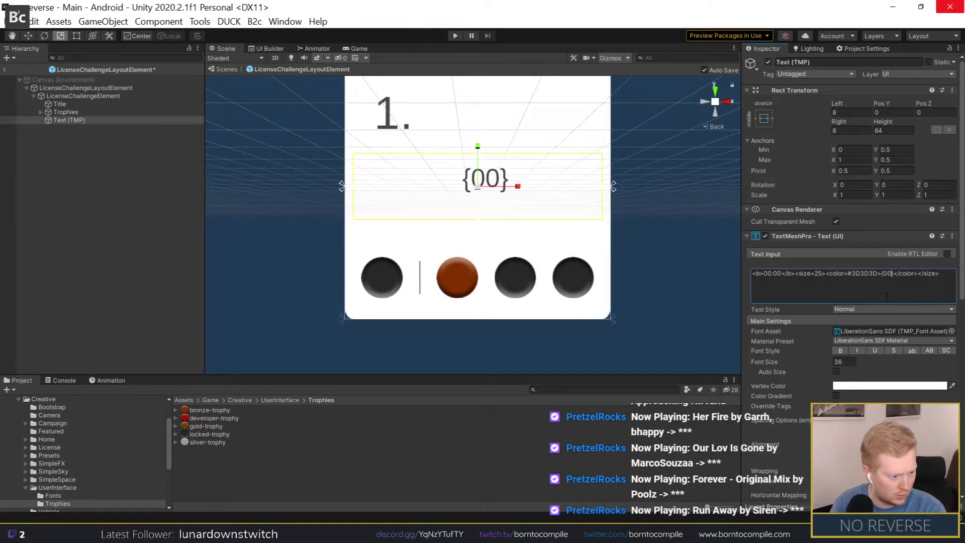
pyautogui.press('BackSpace')
pyautogui.press('BackSpace')
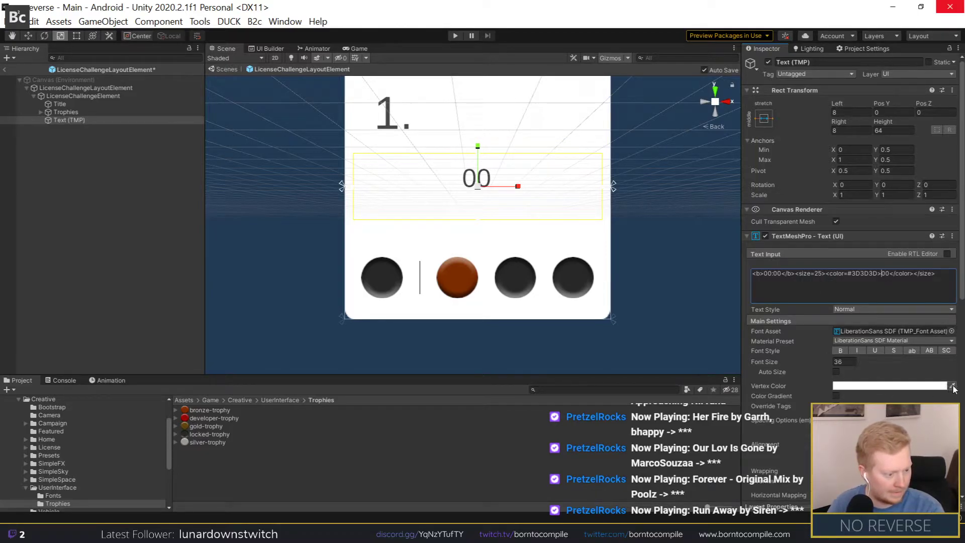
# Step: Look up the teal colour's hex code in Photoshop's foreground Color Picker
pyautogui.click(951, 386)
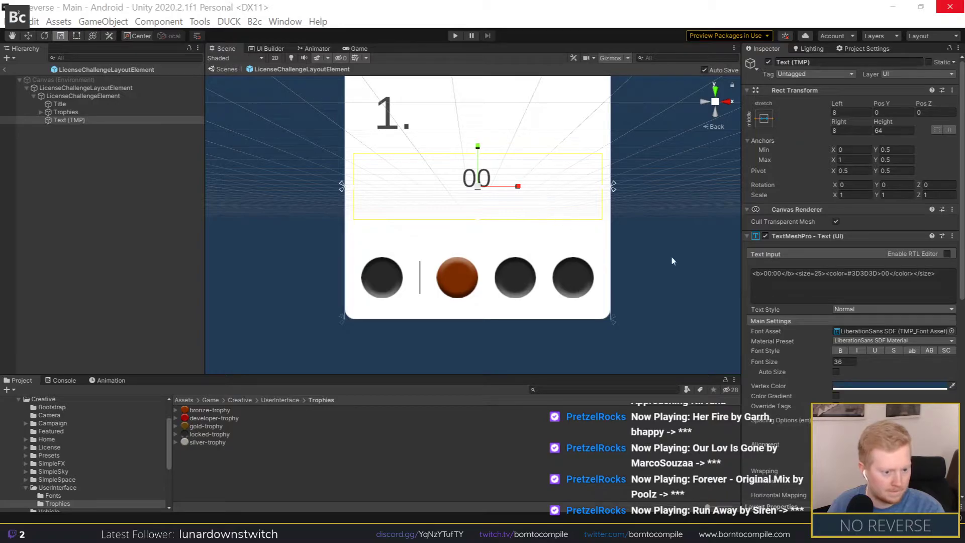
pyautogui.click(854, 385)
pyautogui.click(897, 304)
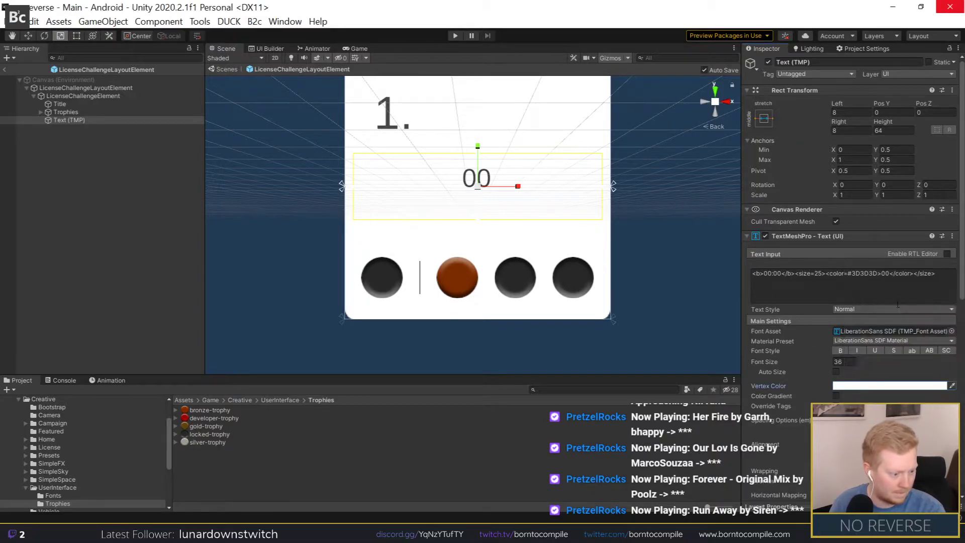
pyautogui.hotkey('alt', 'Tab')
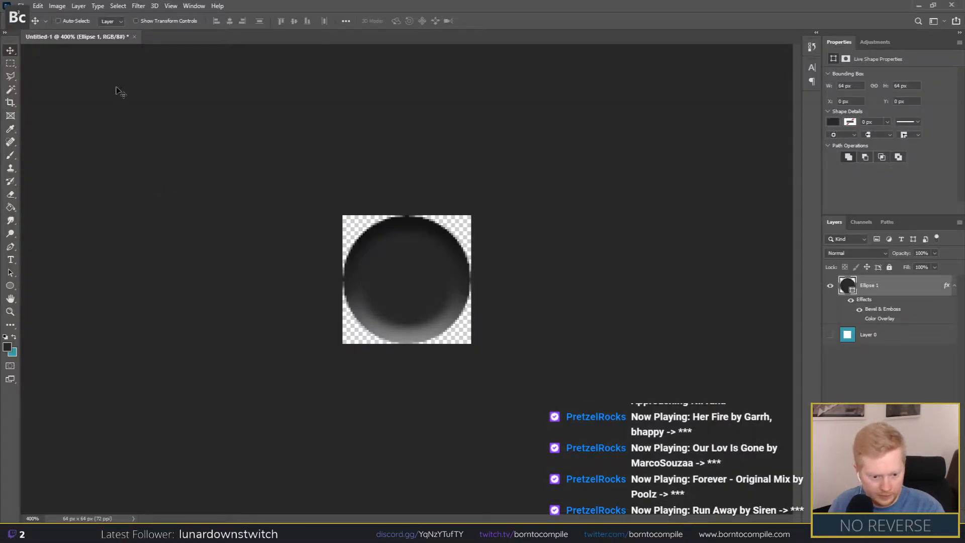
pyautogui.click(14, 335)
pyautogui.click(7, 346)
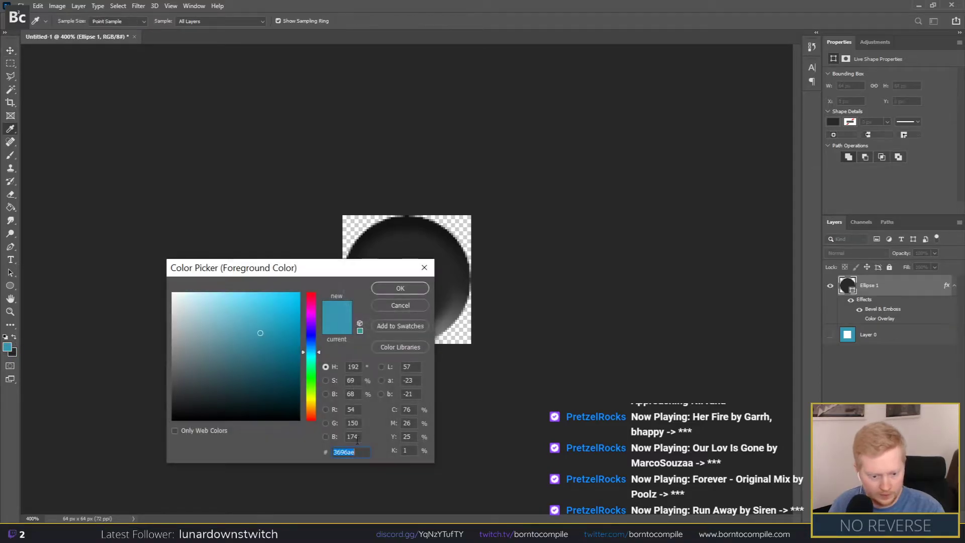
pyautogui.hotkey('alt', 'Tab')
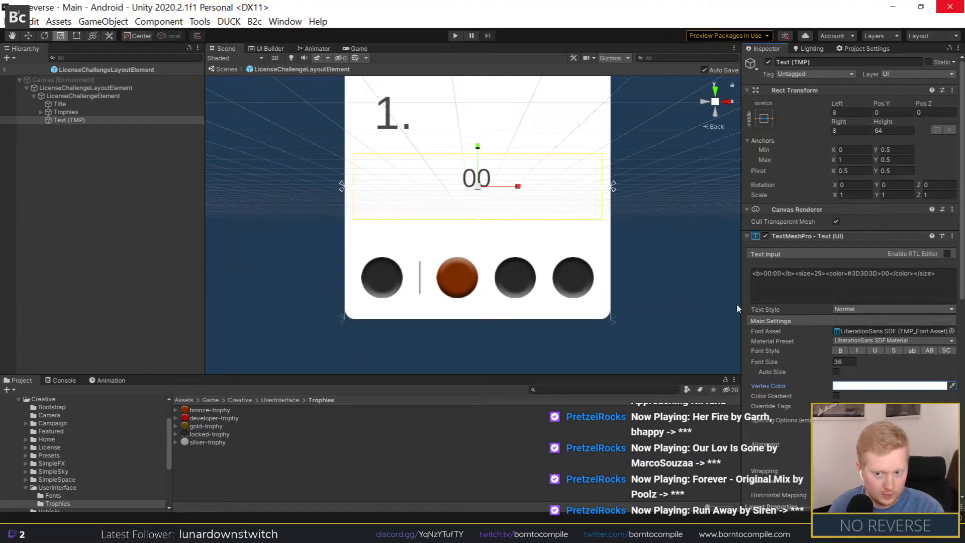
# Step: Set the timer text's Vertex Color to teal hex 3696AE
pyautogui.click(859, 385)
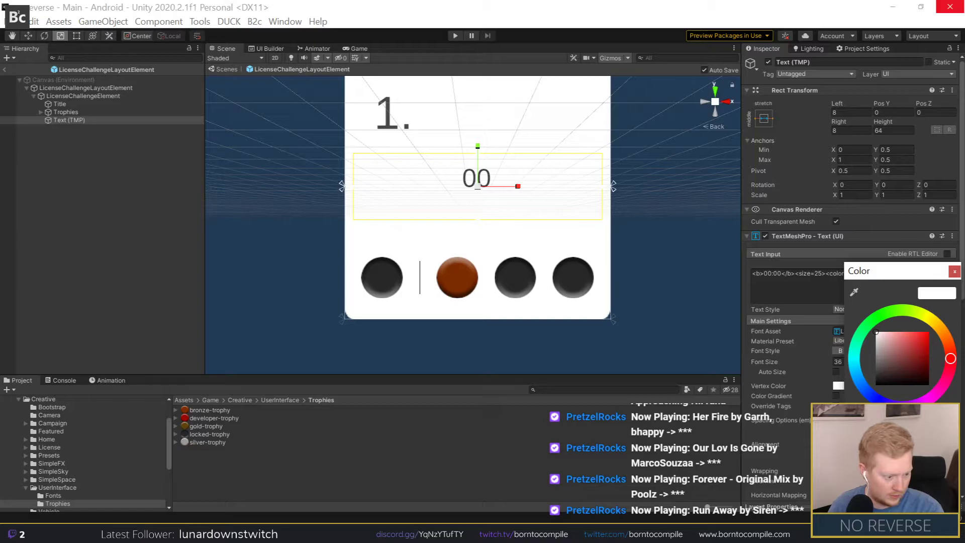
pyautogui.hotkey('ctrl', 'v')
pyautogui.press('Return')
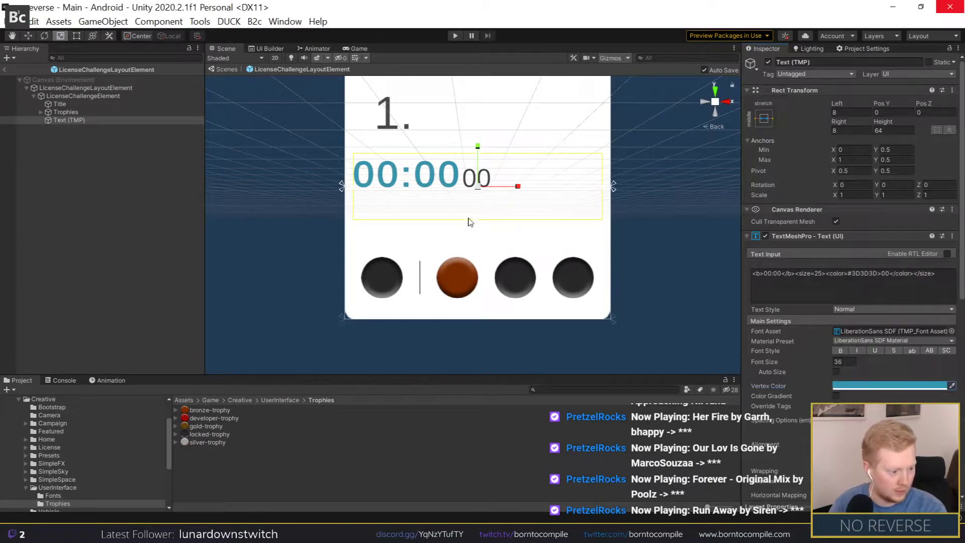
pyautogui.moveTo(468, 222); pyautogui.dragTo(465, 231, button='middle')
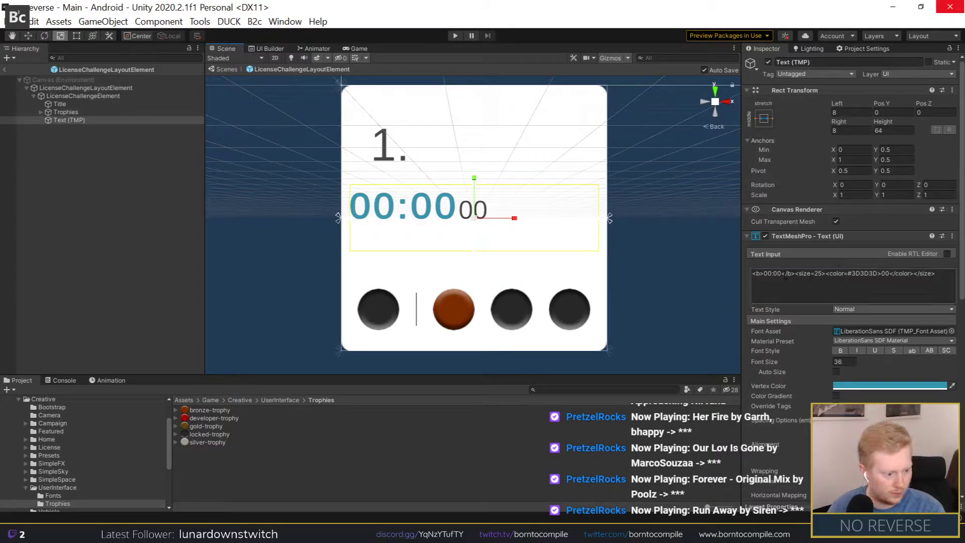
# Step: Try a --:-- dash placeholder in the timer text, then undo it
pyautogui.write('--')
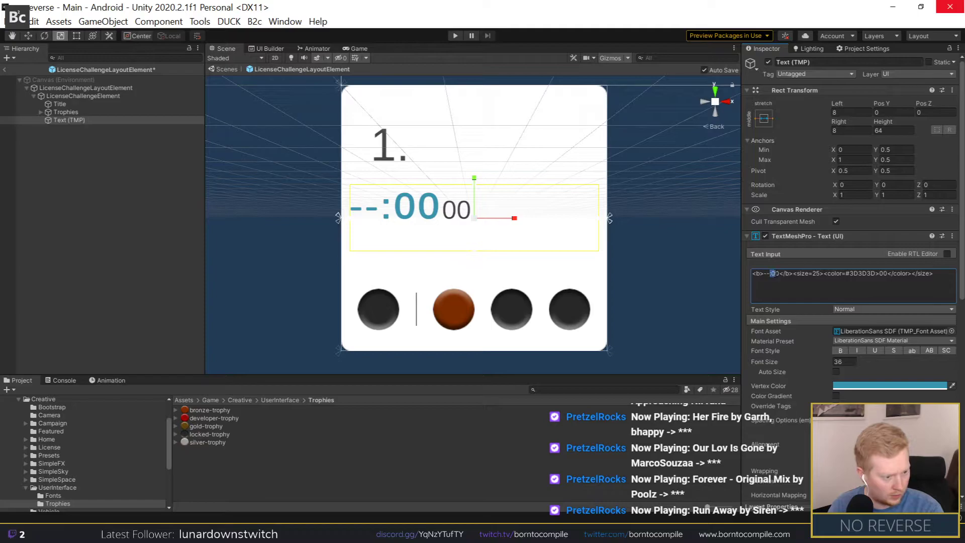
pyautogui.moveTo(771, 275); pyautogui.dragTo(779, 274)
pyautogui.write('--:')
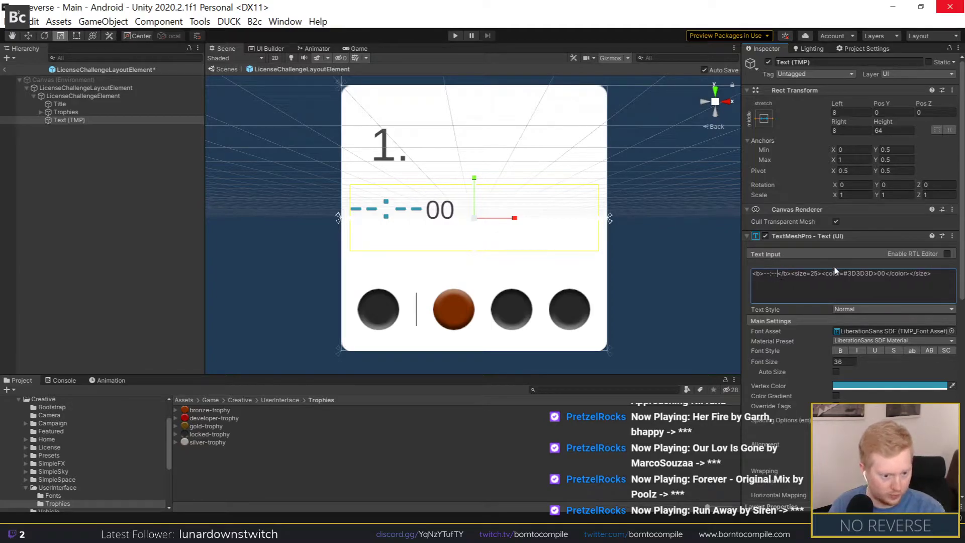
pyautogui.write('--')
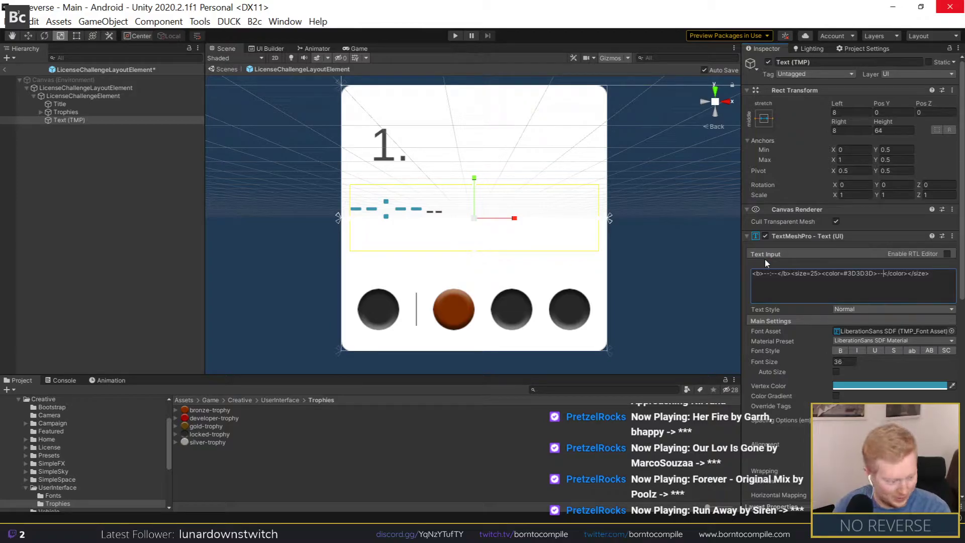
pyautogui.hotkey('ctrl', 'z')
pyautogui.hotkey('ctrl', 'z')
pyautogui.hotkey('ctrl', 'z')
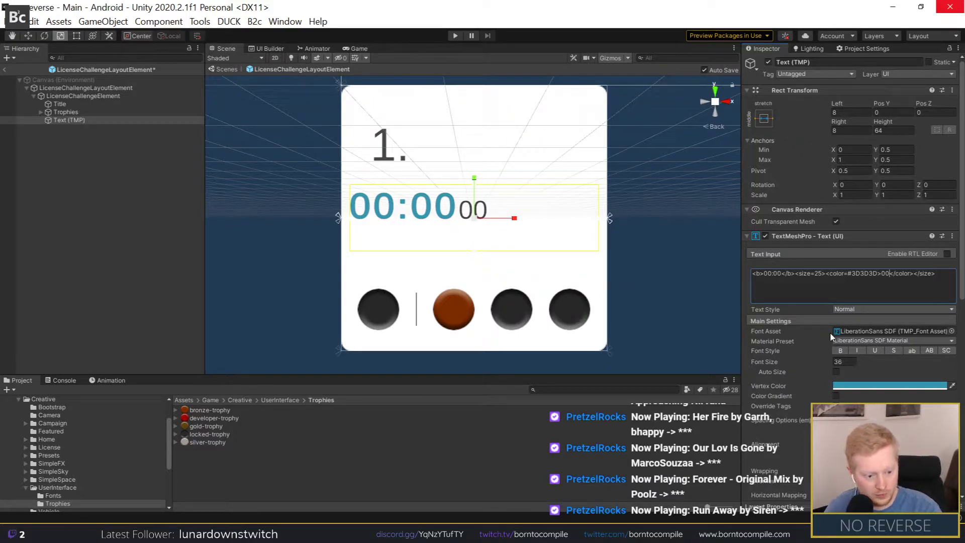
pyautogui.rightClick(829, 349)
pyautogui.click(790, 286)
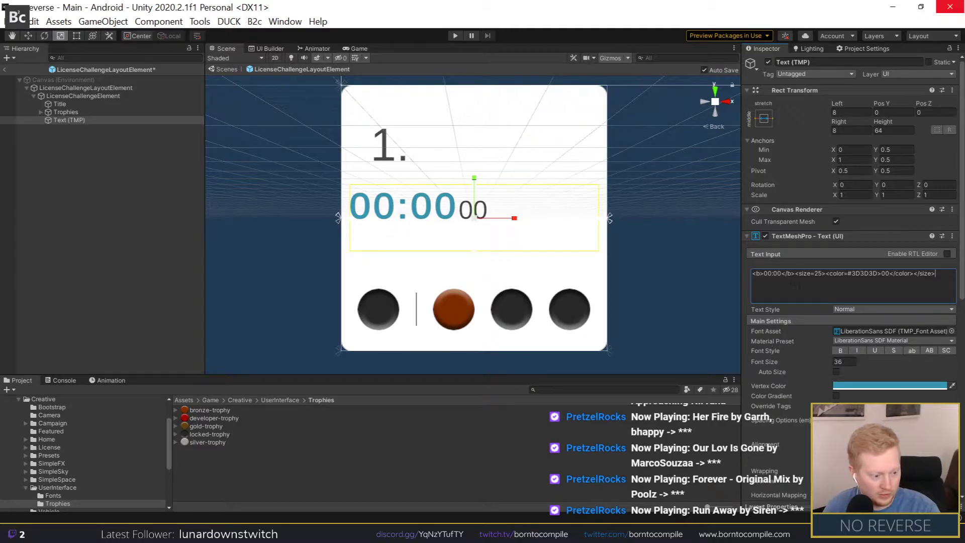
# Step: Set the timer text alignment to centre and middle, then reselect the text object
pyautogui.scroll(-5, 806, 308)
pyautogui.scroll(-5, 806, 314)
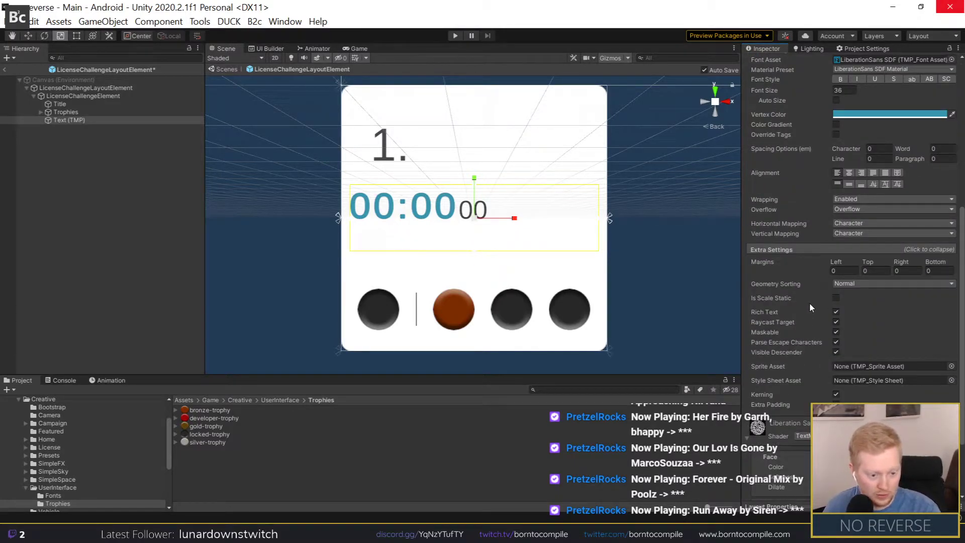
pyautogui.scroll(-3, 814, 304)
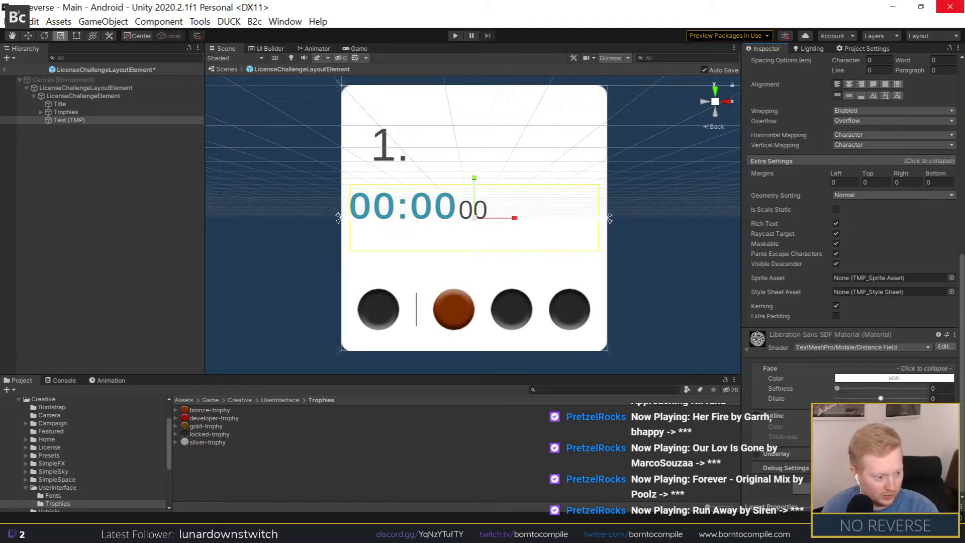
pyautogui.scroll(2, 818, 308)
pyautogui.scroll(1, 818, 307)
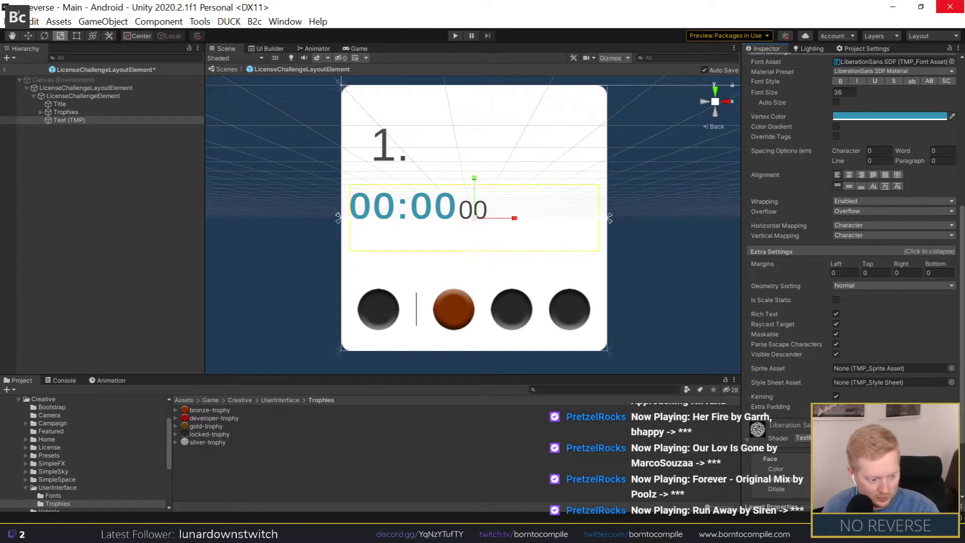
pyautogui.scroll(3, 854, 361)
pyautogui.scroll(3, 854, 361)
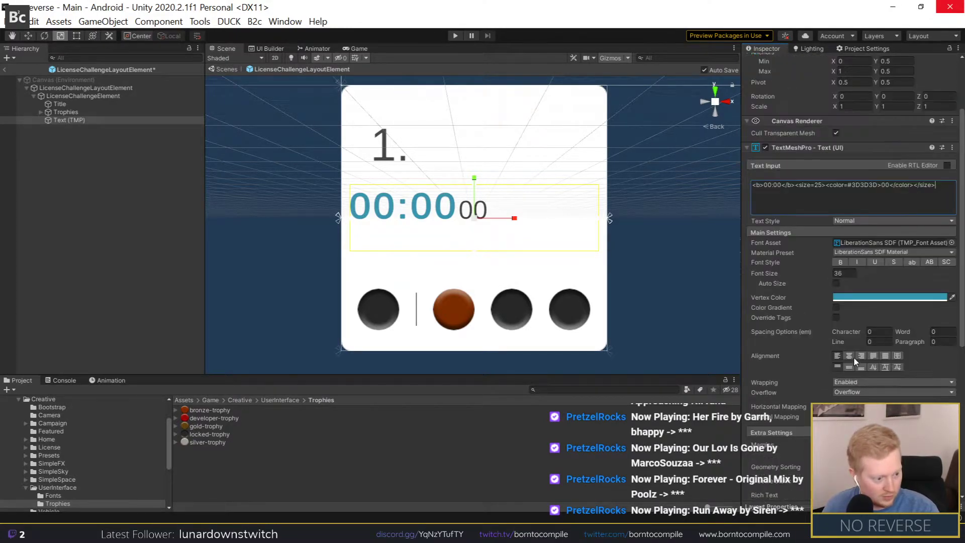
pyautogui.click(849, 355)
pyautogui.click(849, 367)
pyautogui.click(194, 296)
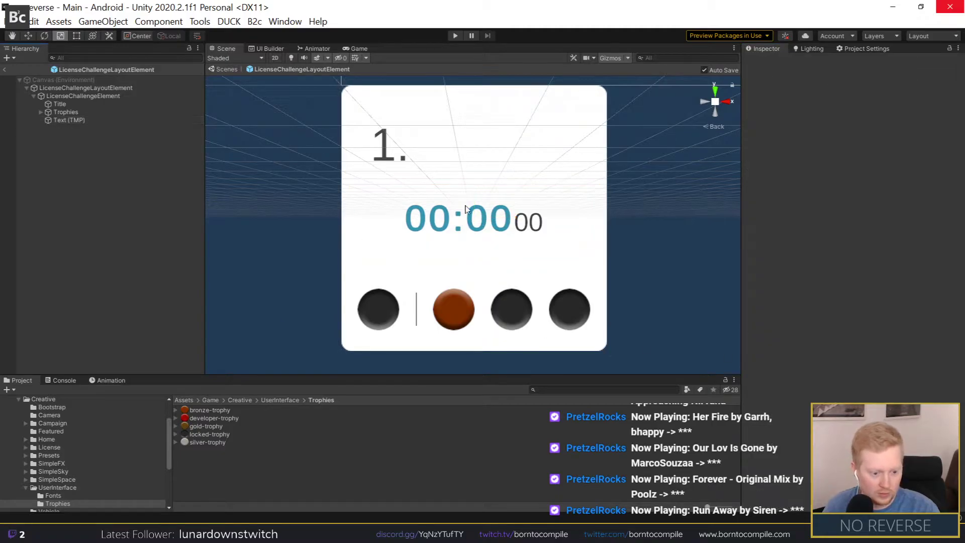
pyautogui.click(70, 120)
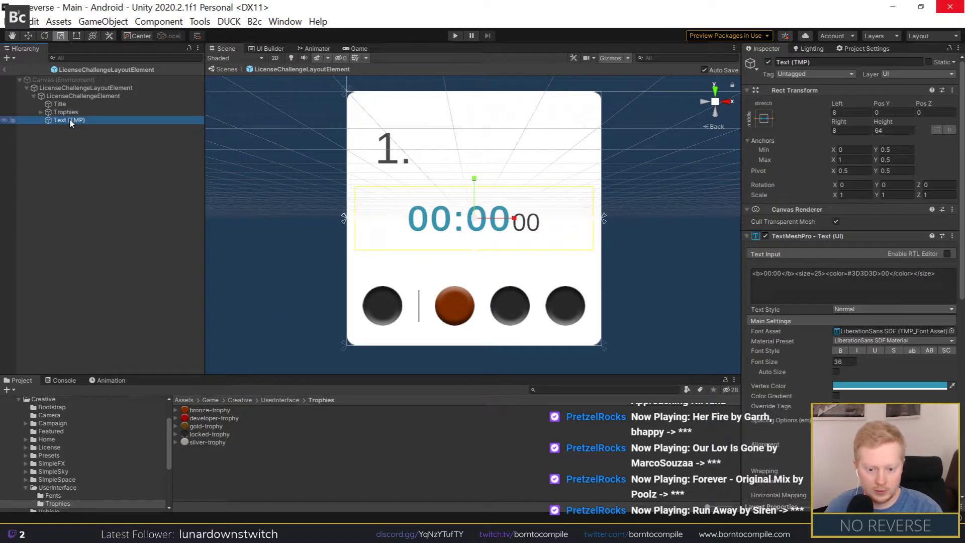
# Step: Rename Text (TMP) to BestTime, then open the LicenseChallengeLayoutElement script from the root object
pyautogui.click(69, 120)
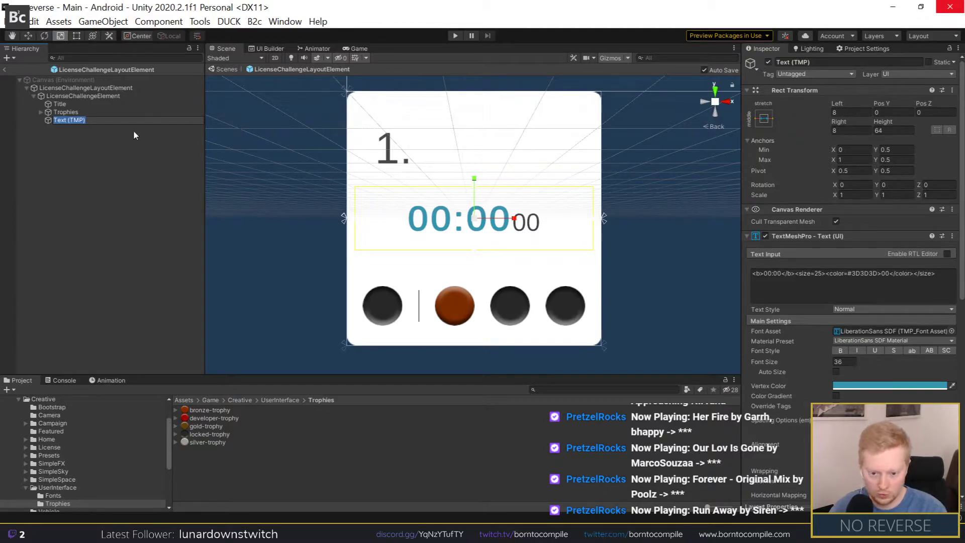
pyautogui.write('BestTime')
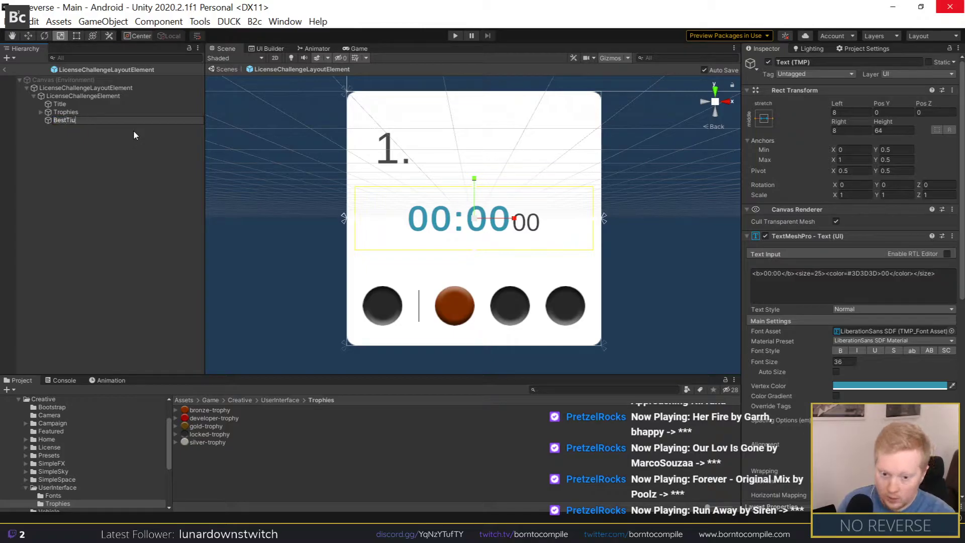
pyautogui.press('Return')
pyautogui.click(101, 88)
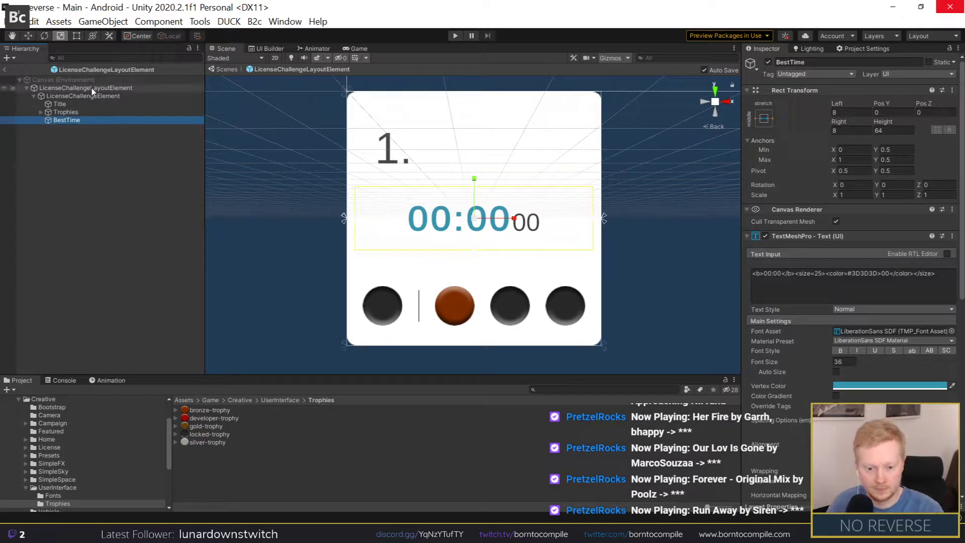
pyautogui.doubleClick(848, 220)
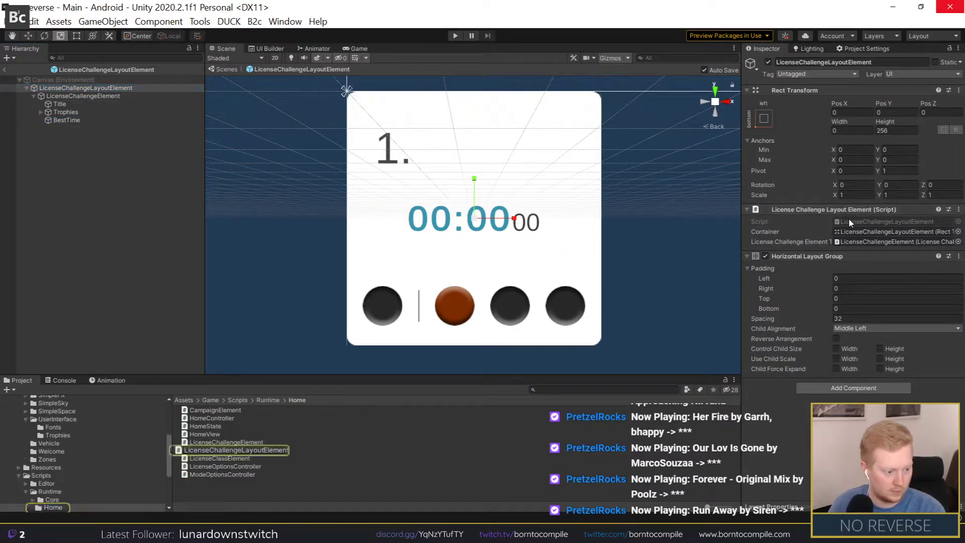
# Step: Duplicate the serialized template field as a TextMeshProUGUI field named bestTimeText
pyautogui.scroll(2, 445, 204)
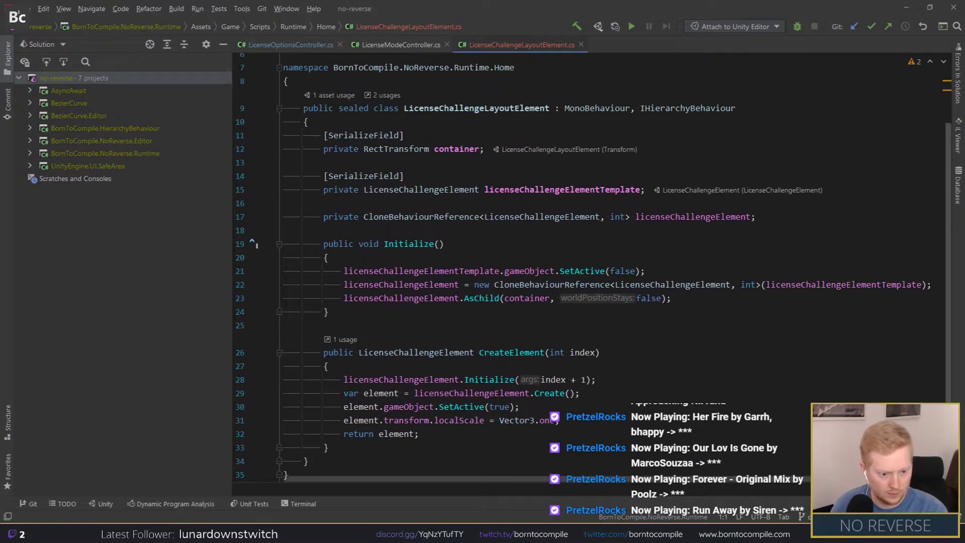
pyautogui.moveTo(645, 191); pyautogui.dragTo(284, 163)
pyautogui.hotkey('ctrl', 'c')
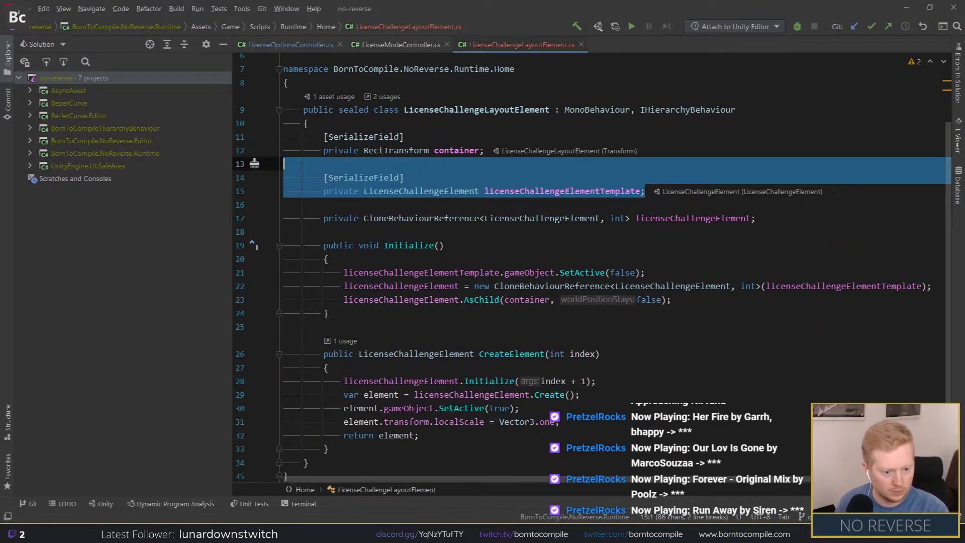
pyautogui.click(648, 192)
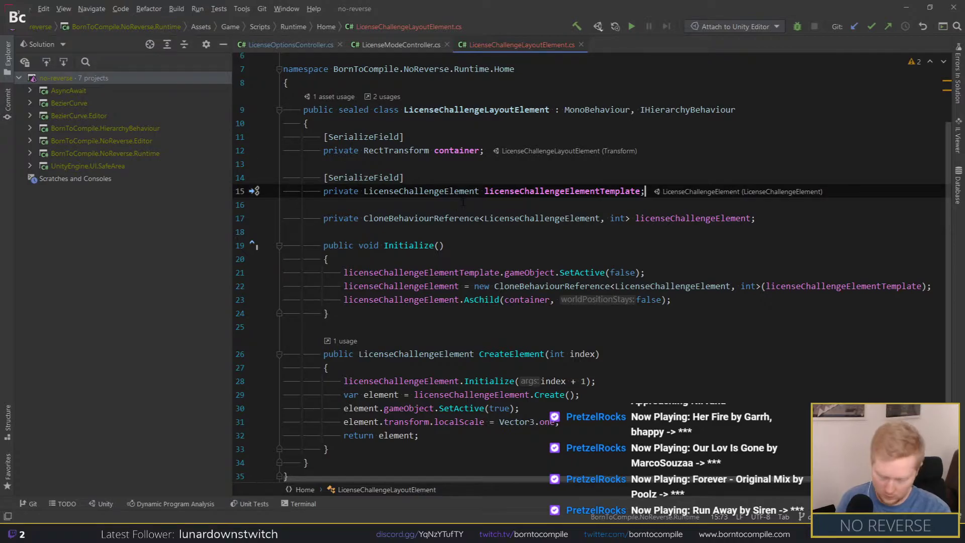
pyautogui.hotkey('ctrl', 'v')
pyautogui.doubleClick(398, 218)
pyautogui.write('Te')
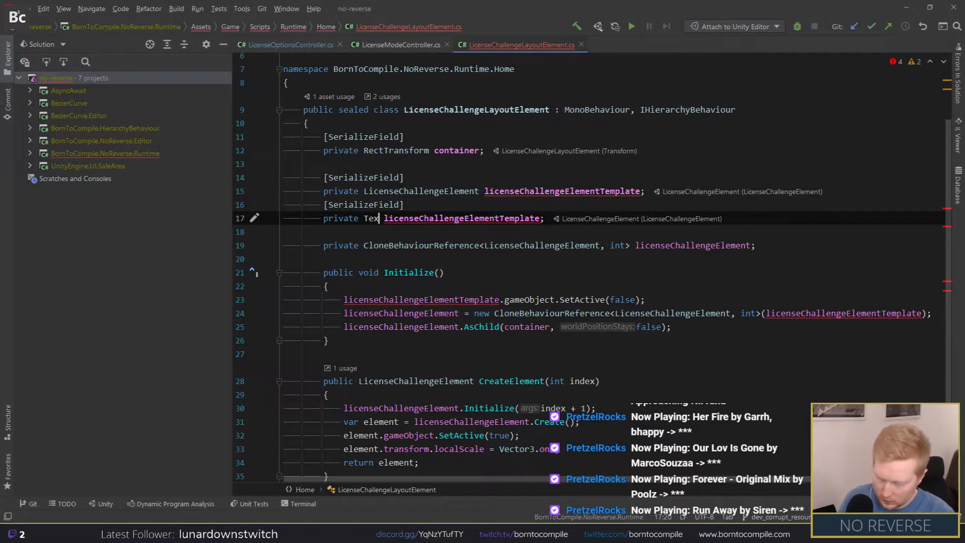
pyautogui.write('xtMeshPro')
pyautogui.press('Return')
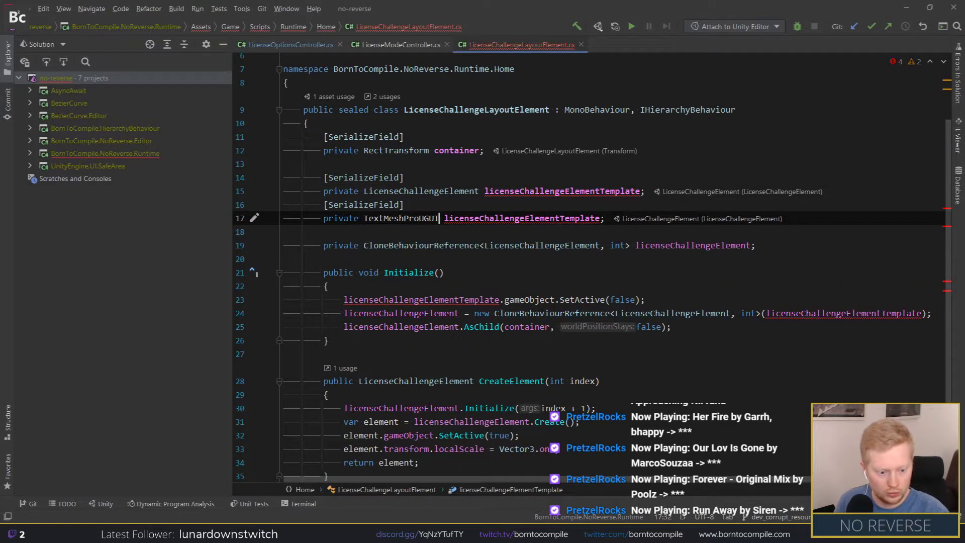
pyautogui.doubleClick(485, 231)
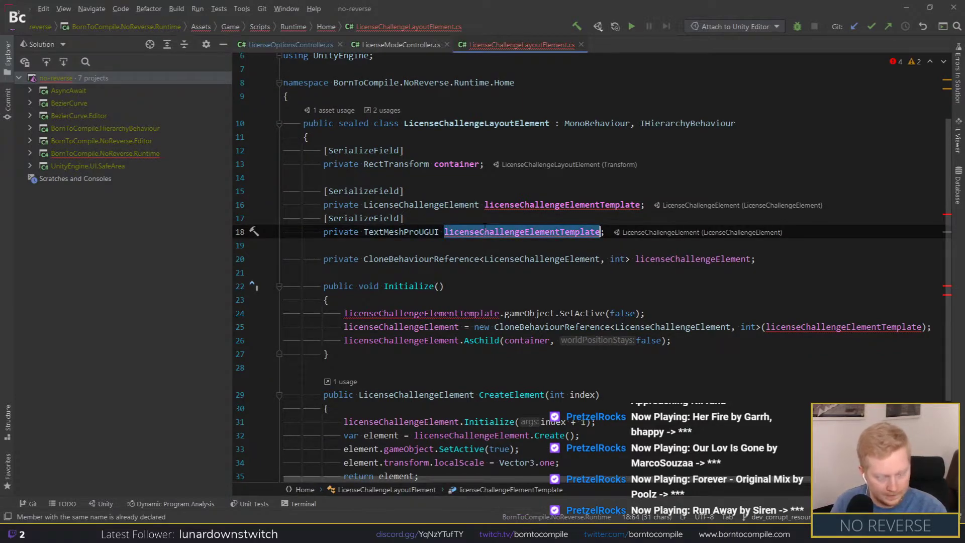
pyautogui.write('bestTime')
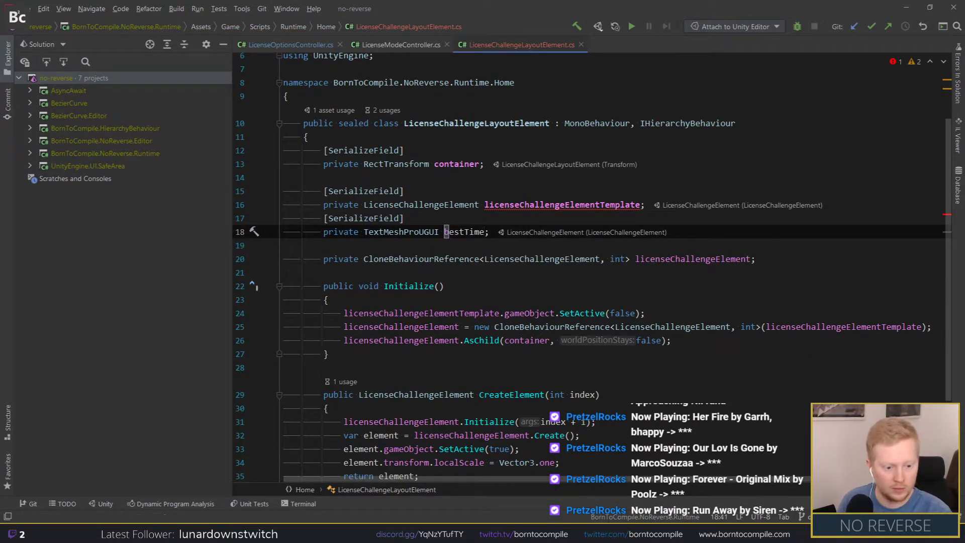
pyautogui.write('Text')
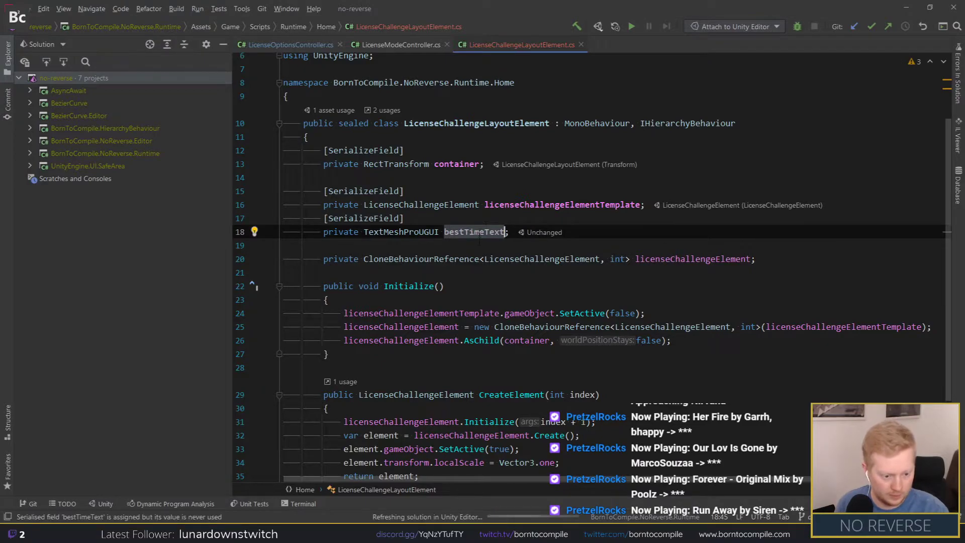
# Step: Insert a blank line above bestTimeText's [SerializeField] attribute
pyautogui.doubleClick(481, 232)
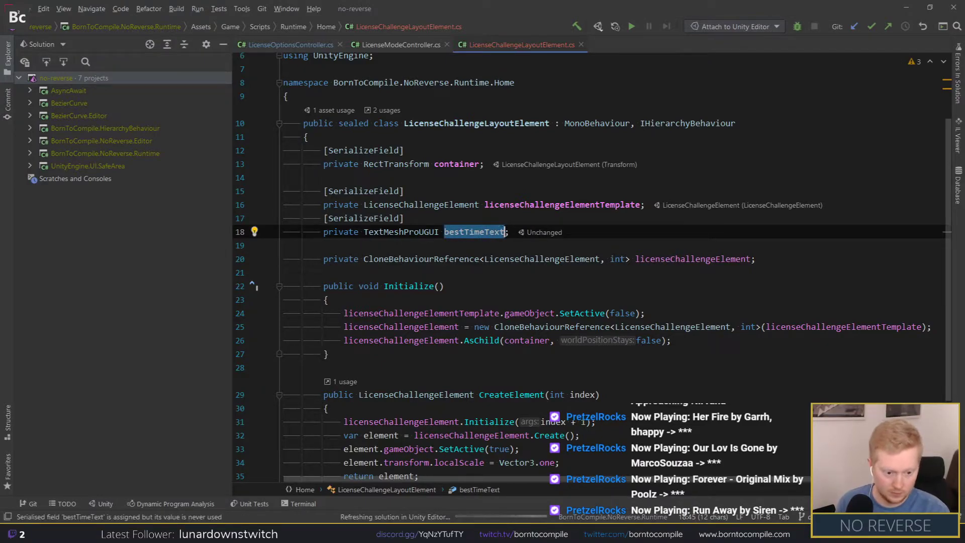
pyautogui.press('Up')
pyautogui.press('Home')
pyautogui.press('Return')
pyautogui.press('End')
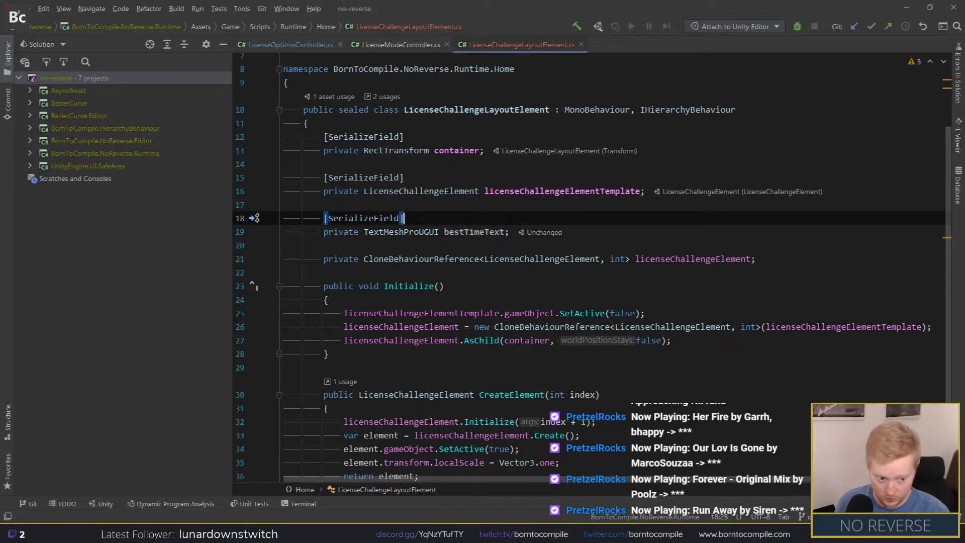
pyautogui.doubleClick(475, 232)
pyautogui.scroll(-3, 465, 246)
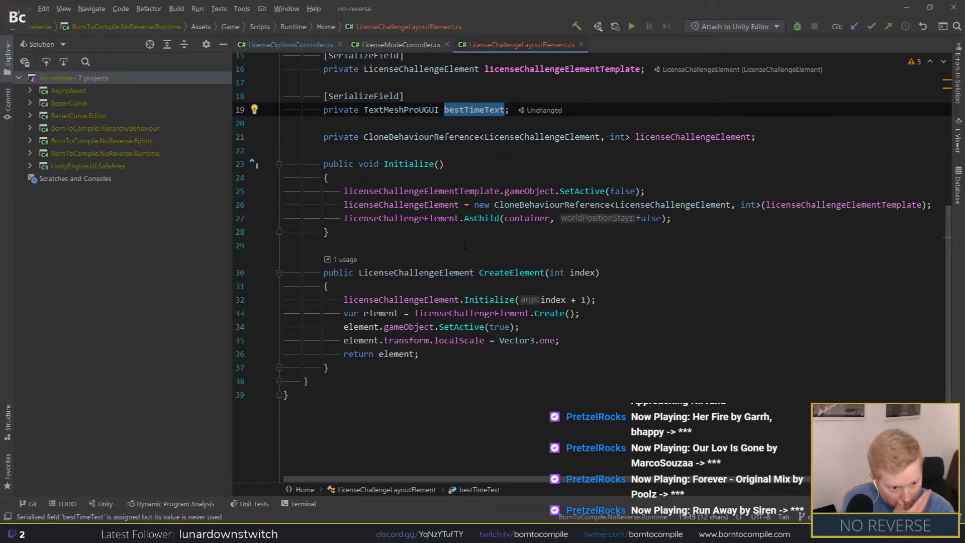
pyautogui.scroll(2, 453, 293)
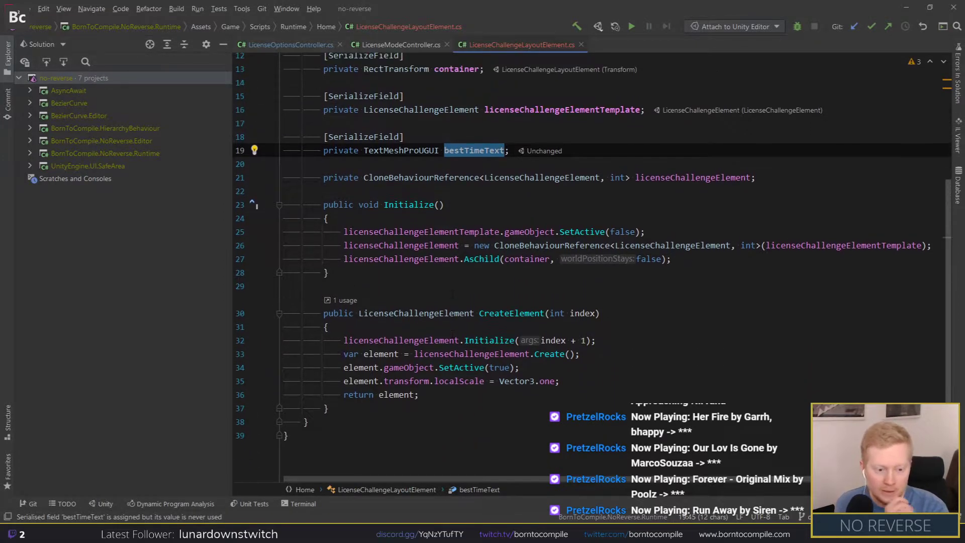
pyautogui.scroll(2, 451, 291)
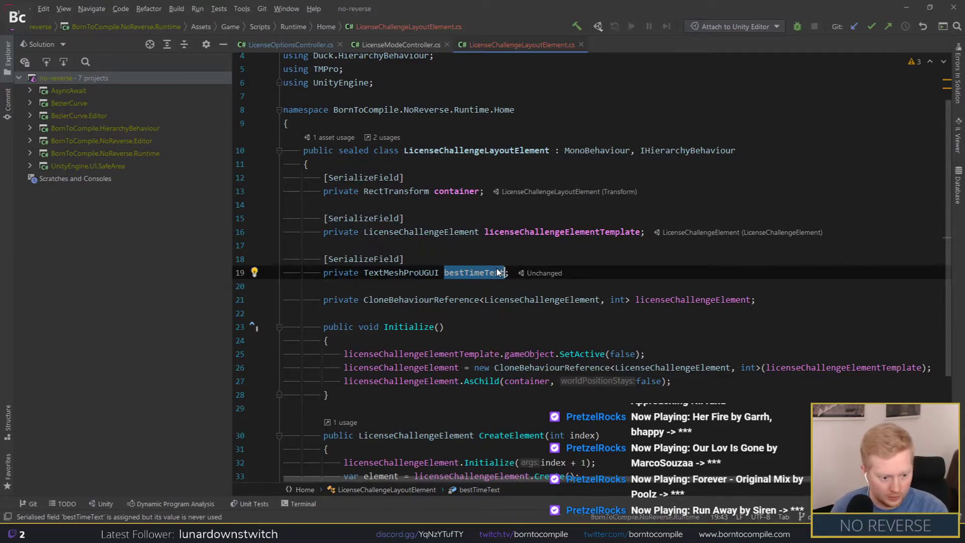
pyautogui.scroll(-3, 452, 292)
# Step: Copy the timespan and timer text lines from LicenseModeController.cs
pyautogui.scroll(2, 452, 291)
pyautogui.click(400, 44)
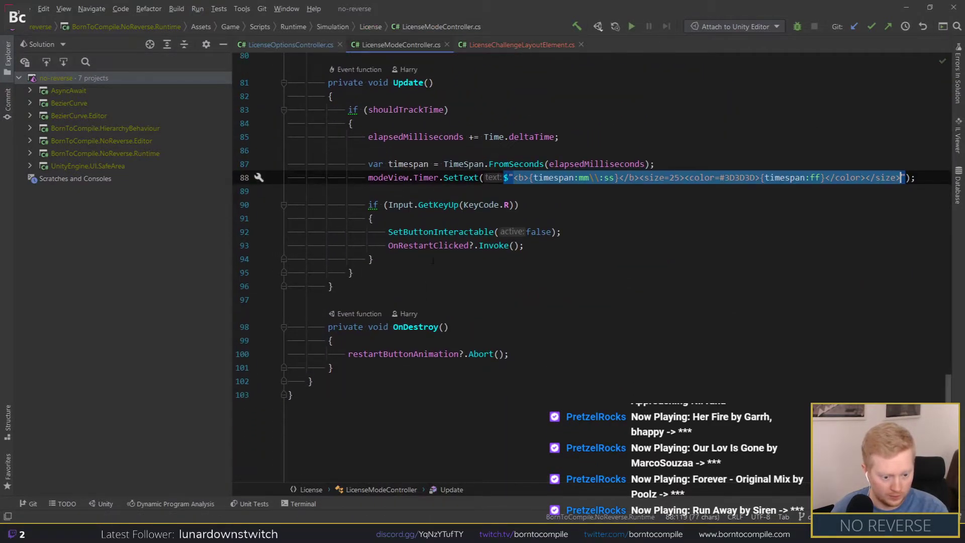
pyautogui.scroll(1, 391, 229)
pyautogui.scroll(1, 417, 278)
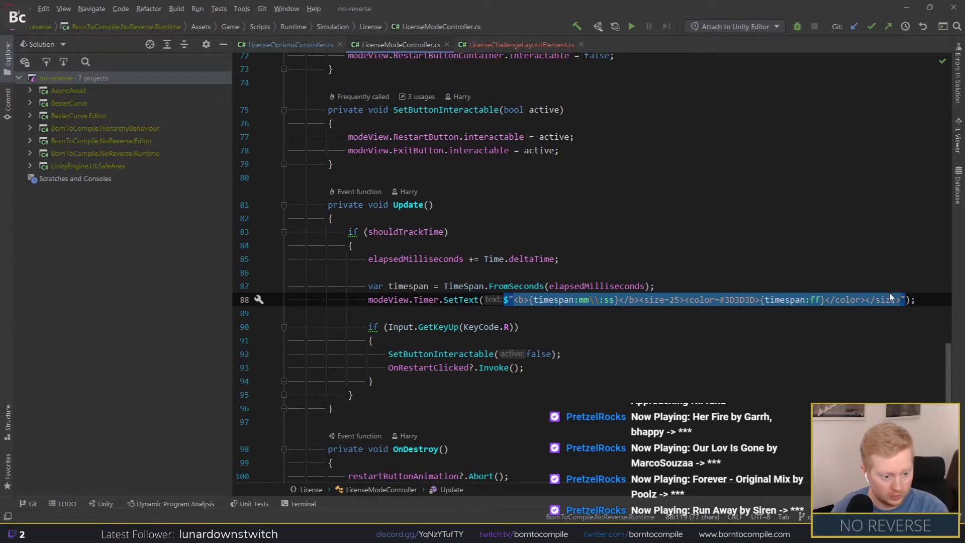
pyautogui.click(925, 300)
pyautogui.keyDown('shift'); pyautogui.click(928, 270); pyautogui.keyUp('shift')
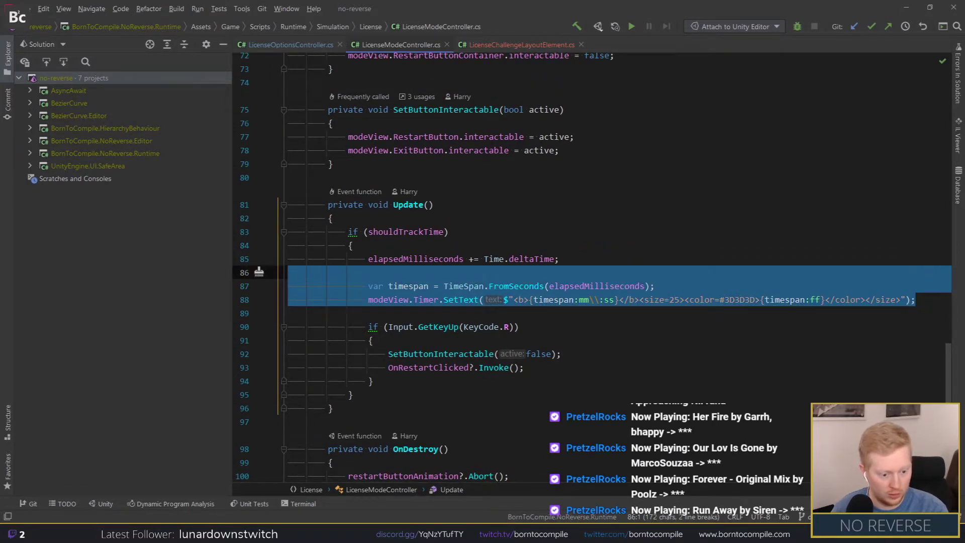
# Step: Add a public void SetBestTime method below CreateElement and paste the copied timer code into it
pyautogui.click(489, 44)
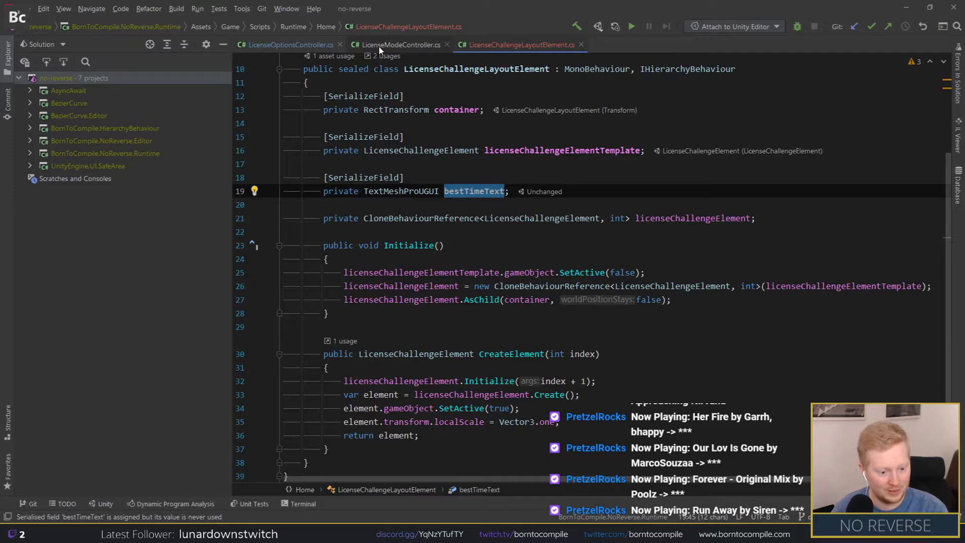
pyautogui.scroll(-1, 591, 235)
pyautogui.click(330, 368)
pyautogui.press('Return')
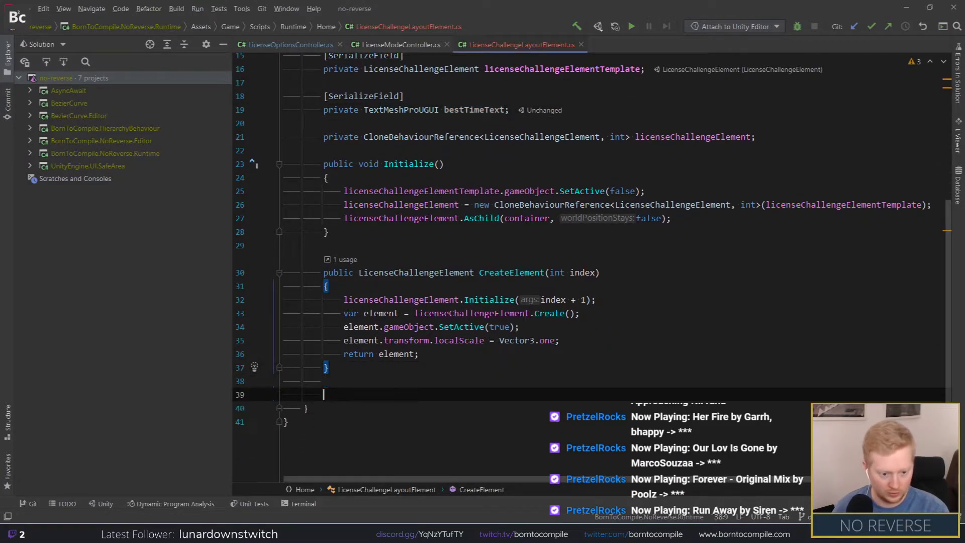
pyautogui.write('public voi')
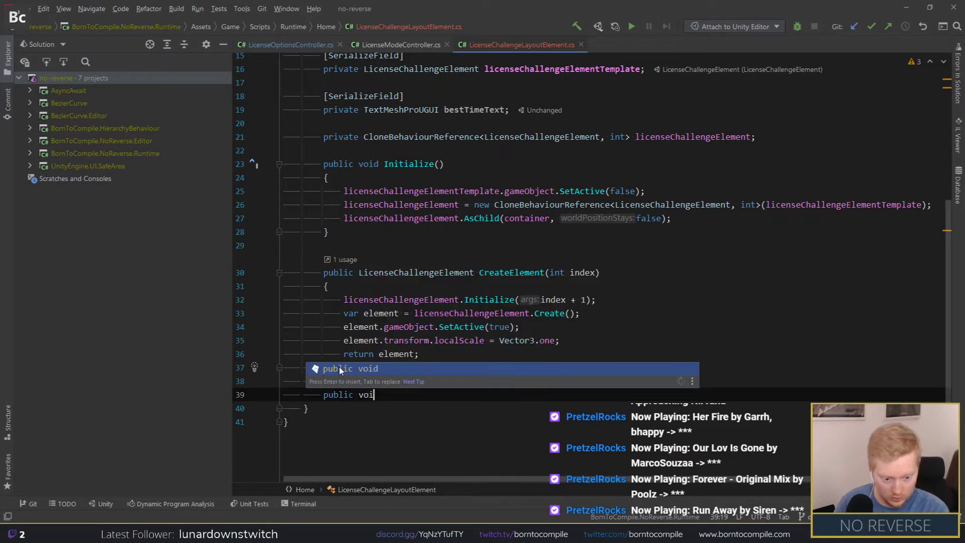
pyautogui.write('d SetTime')
pyautogui.press('BackSpace')
pyautogui.press('BackSpace')
pyautogui.press('BackSpace')
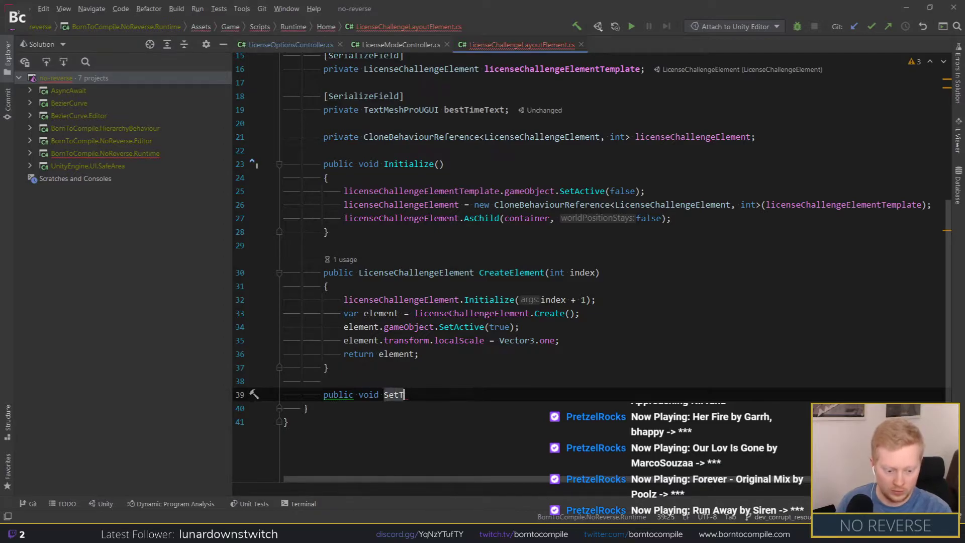
pyautogui.write('()')
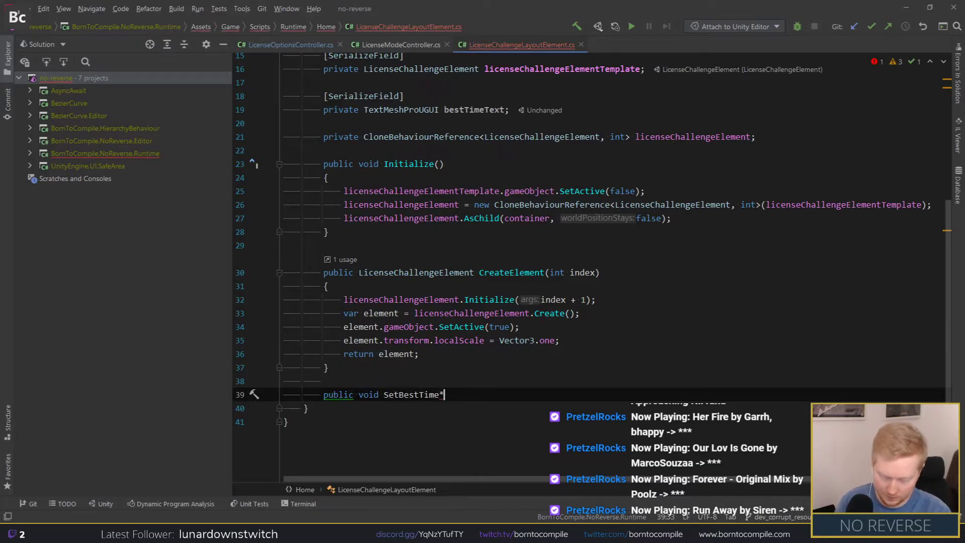
pyautogui.hotkey('ctrl', 'shift', 'Return')
pyautogui.hotkey('ctrl', 'v')
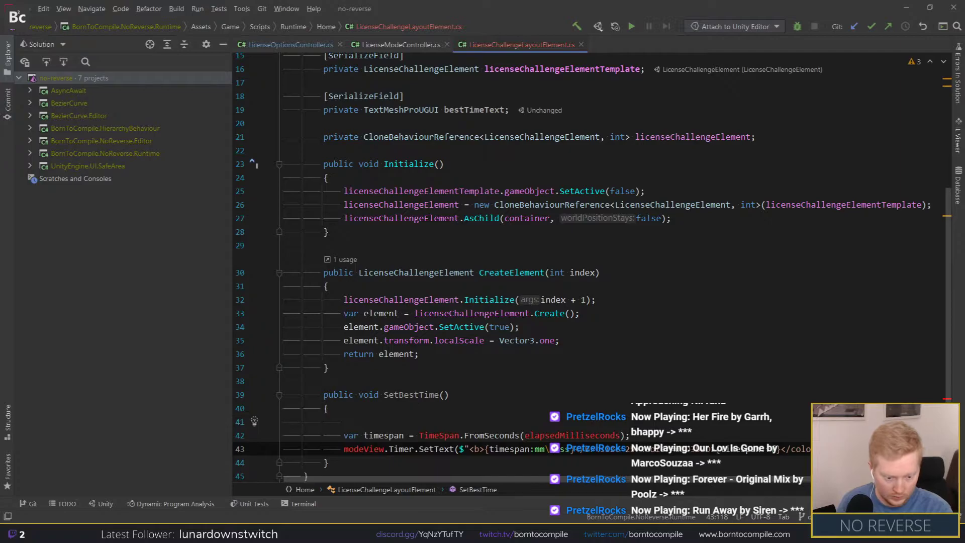
pyautogui.press('Up')
pyautogui.press('Up')
pyautogui.press('Up')
# Step: Give SetBestTime a TimeSpan time parameter and import TimeSpan's namespace
pyautogui.press('Escape')
pyautogui.press('Up')
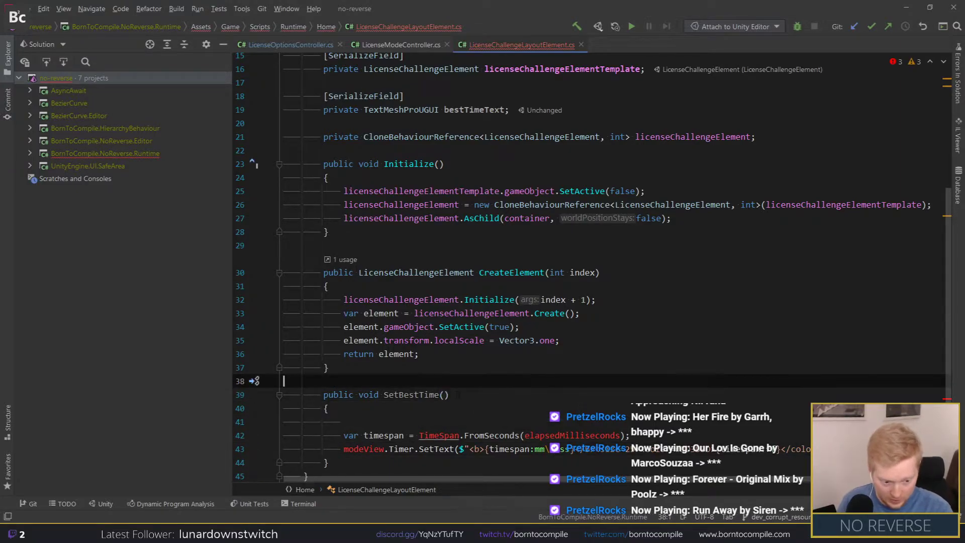
pyautogui.press('Down')
pyautogui.press('Left')
pyautogui.write('Sp')
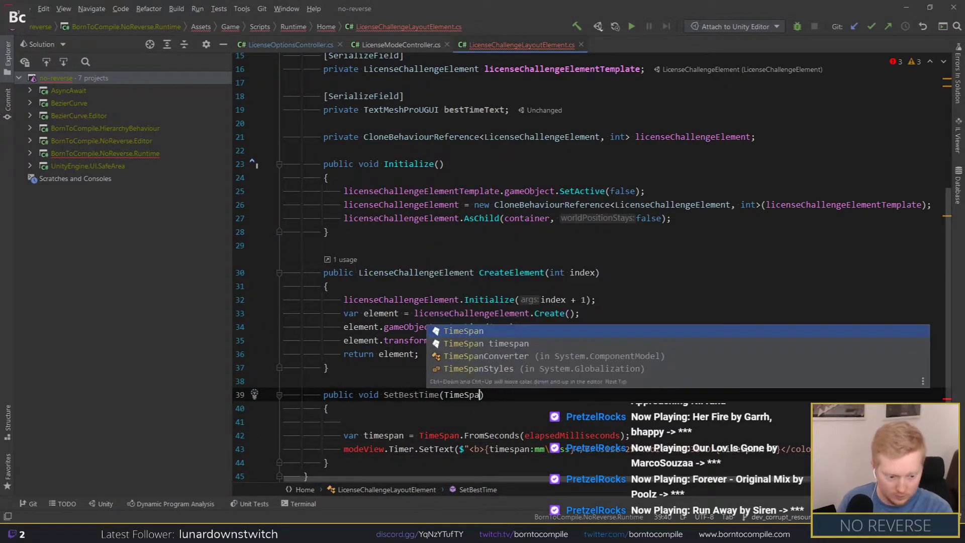
pyautogui.press('Return')
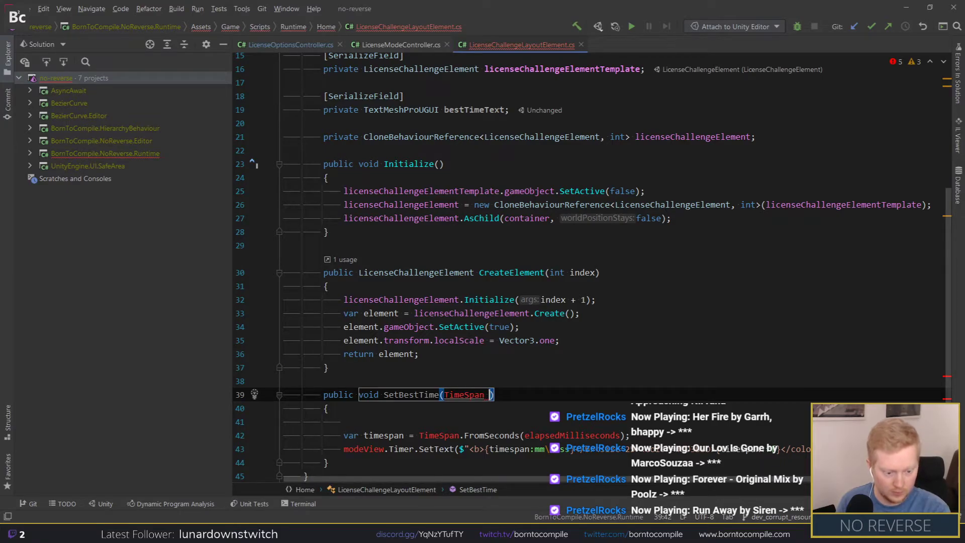
pyautogui.write('time')
pyautogui.click(459, 394)
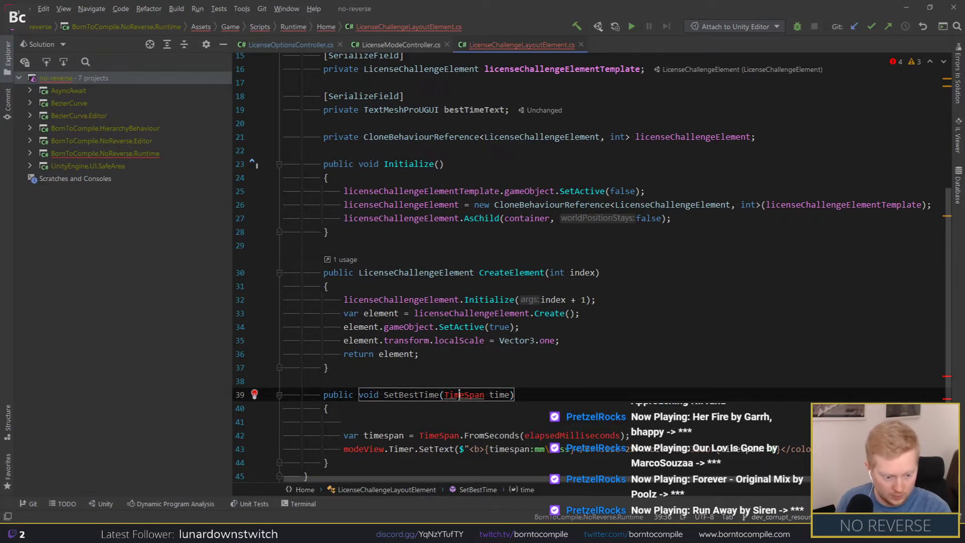
pyautogui.hotkey('alt', 'Return')
# Step: Remove the elapsedMilliseconds timespan line and write the text into bestTimeText instead of modeView.Timer
pyautogui.doubleClick(571, 435)
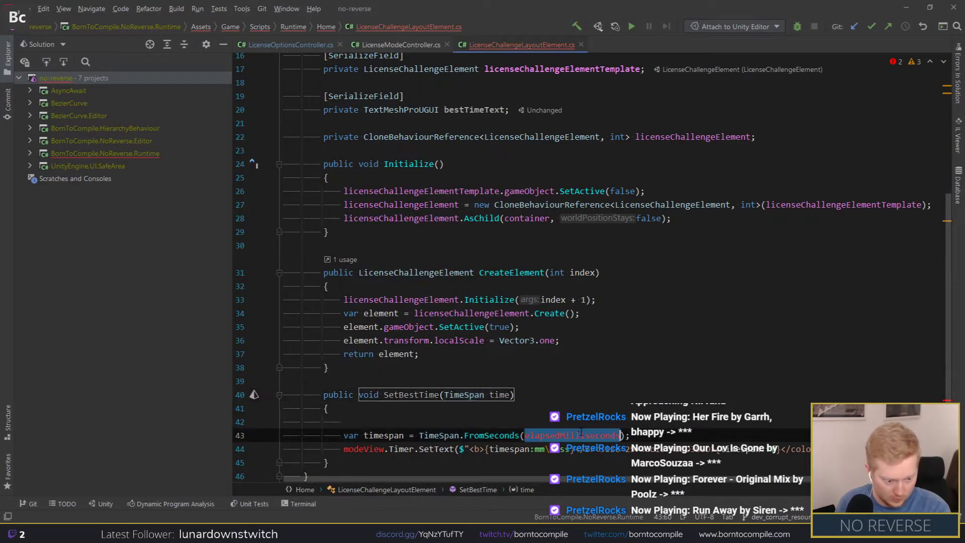
pyautogui.hotkey('shift', 'Up')
pyautogui.hotkey('shift', 'Up')
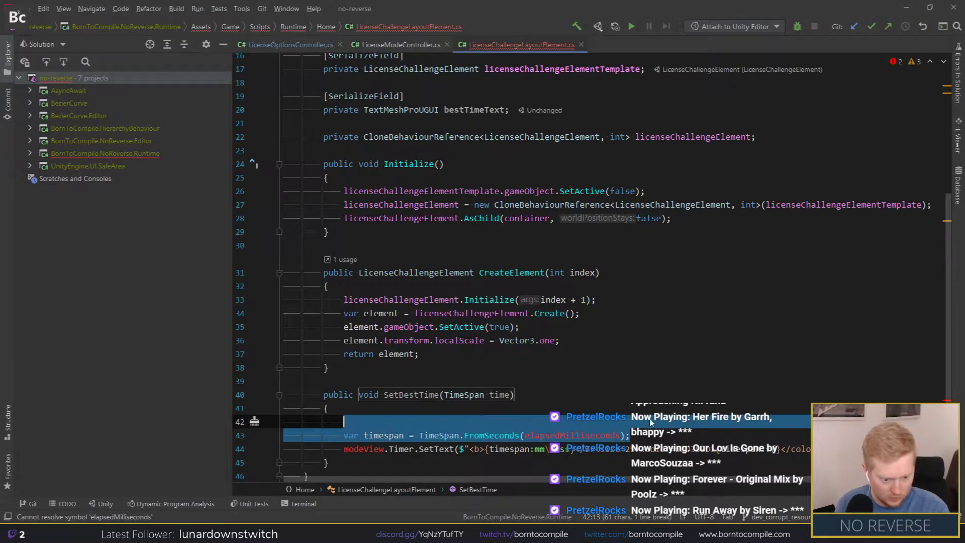
pyautogui.press('BackSpace')
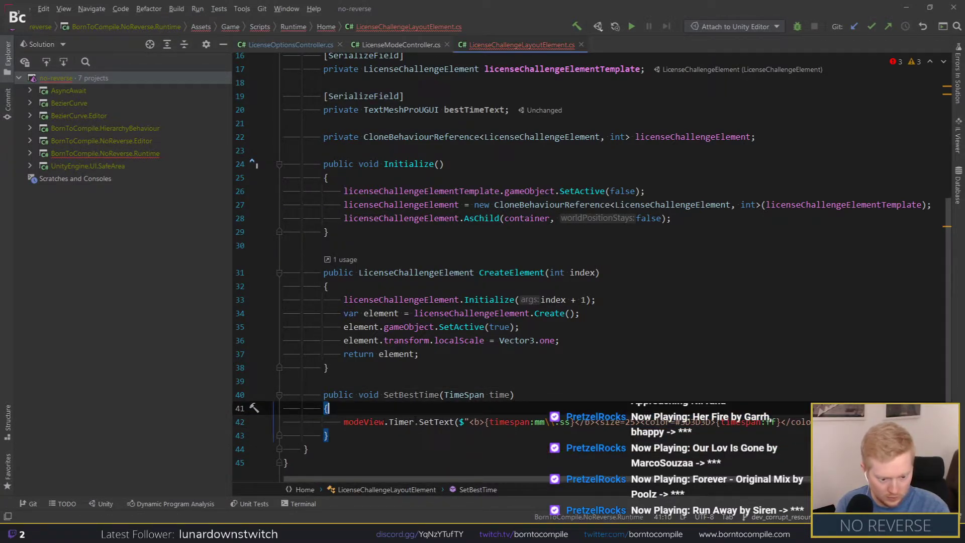
pyautogui.moveTo(414, 422); pyautogui.dragTo(350, 422)
pyautogui.scroll(3, 343, 422)
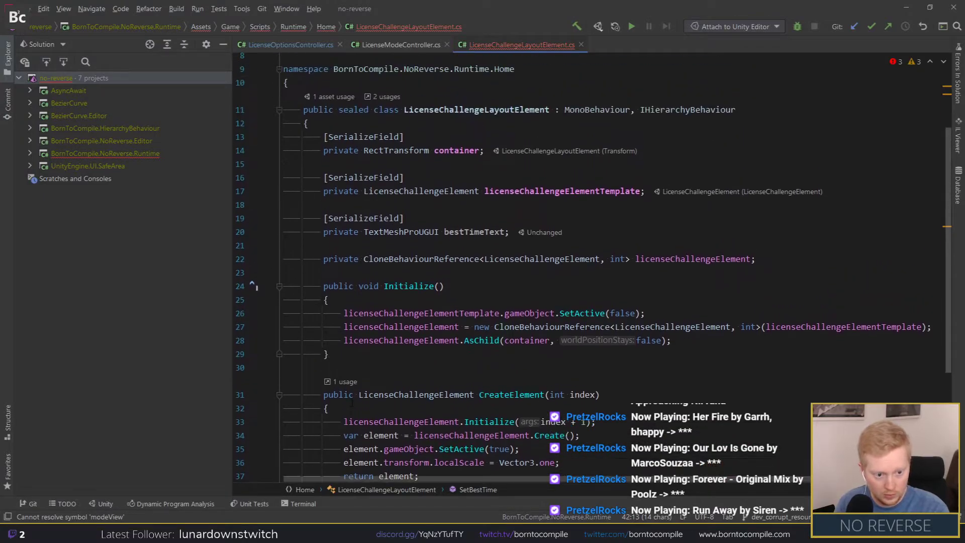
pyautogui.scroll(-2, 352, 403)
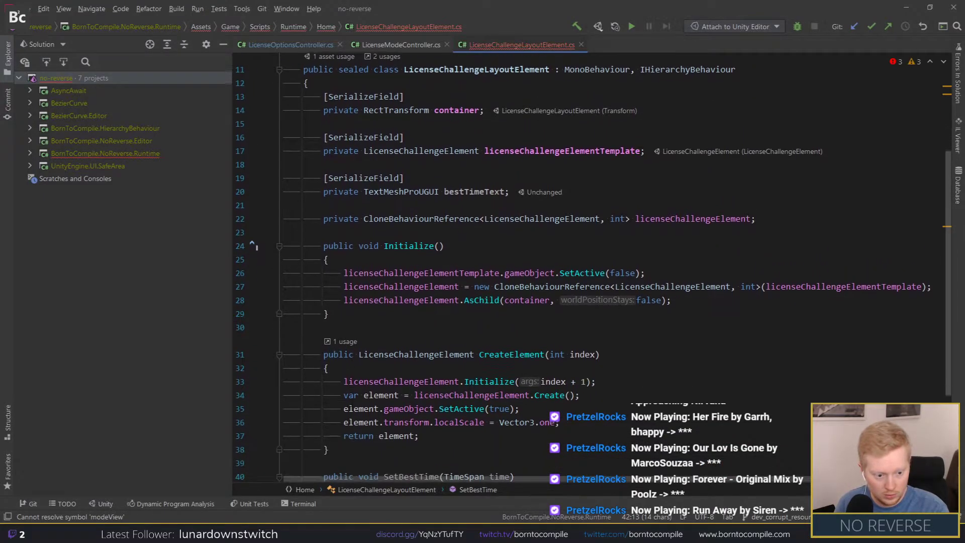
pyautogui.write('bestT.SetText($"<b>{timespan:mm\\\\:ss}</b><size=25><color=')
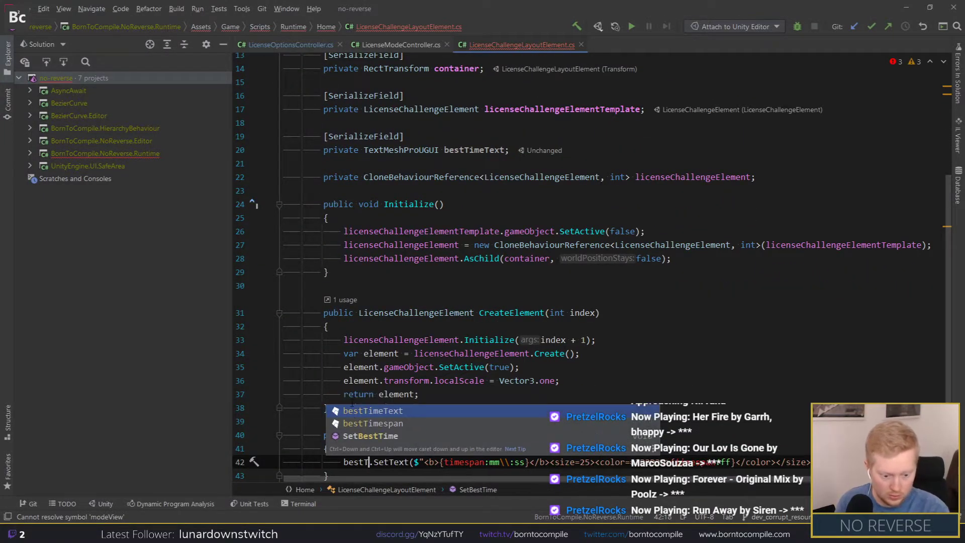
pyautogui.press('Return')
# Step: Replace both timespan references in the <b>/<size=25> format string with the time parameter
pyautogui.doubleClick(422, 434)
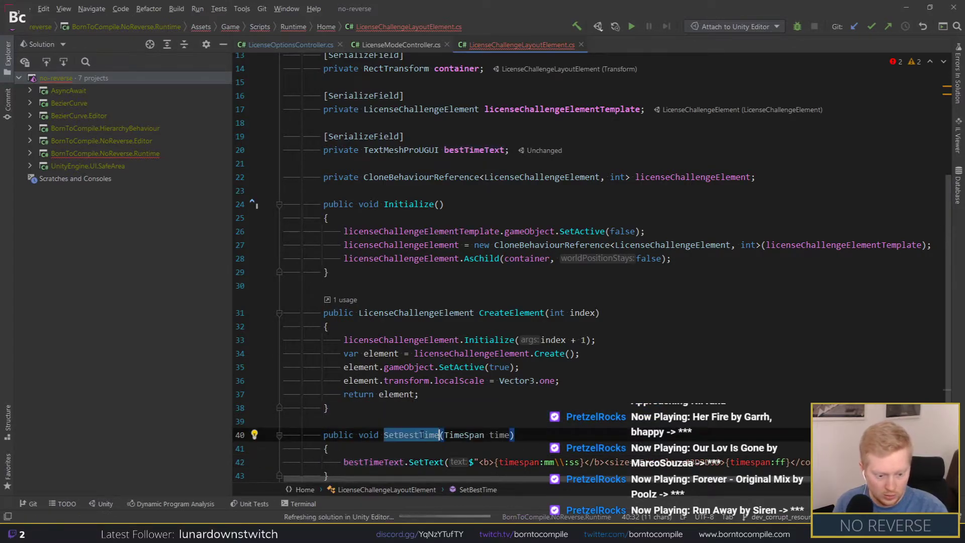
pyautogui.scroll(3, 421, 434)
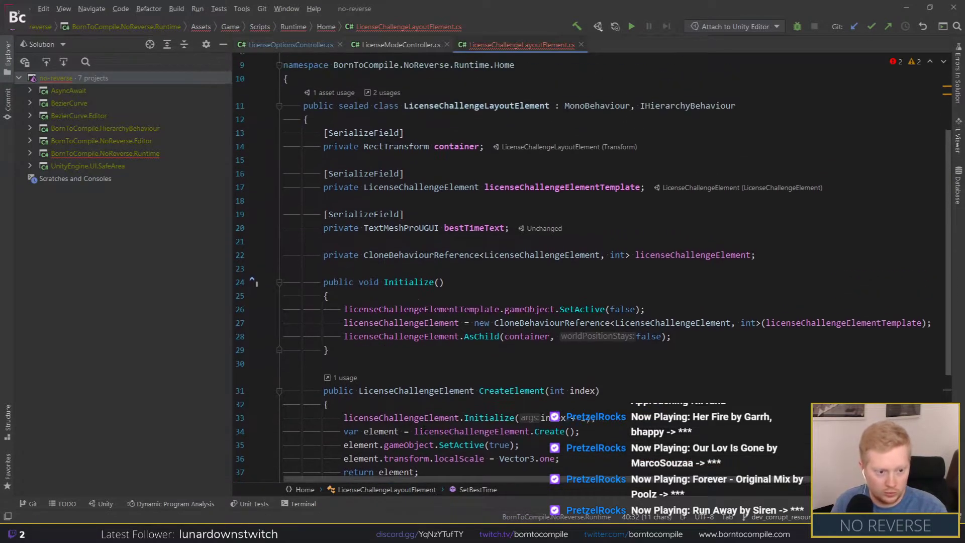
pyautogui.scroll(-5, 424, 426)
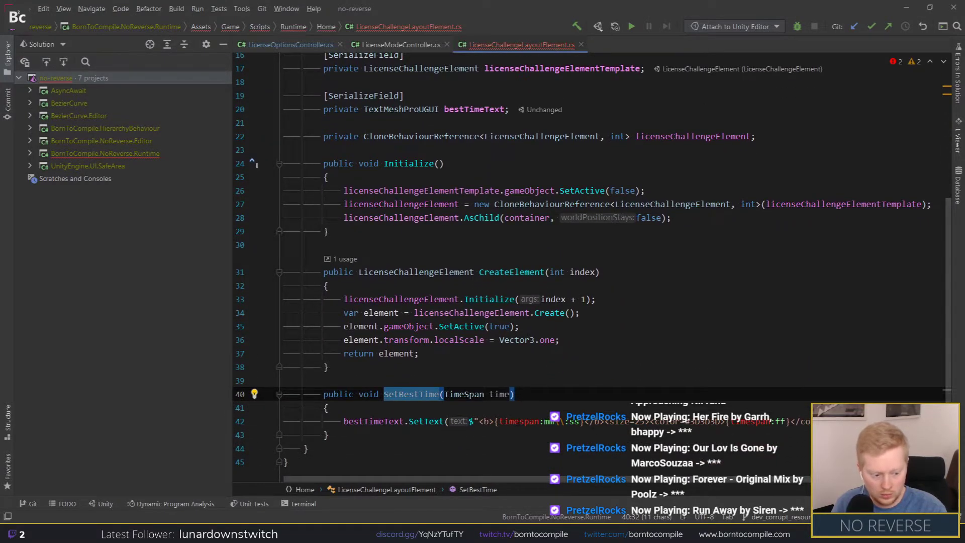
pyautogui.doubleClick(500, 394)
pyautogui.hotkey('ctrl', 'c')
pyautogui.doubleClick(518, 421)
pyautogui.hotkey('ctrl', 'v')
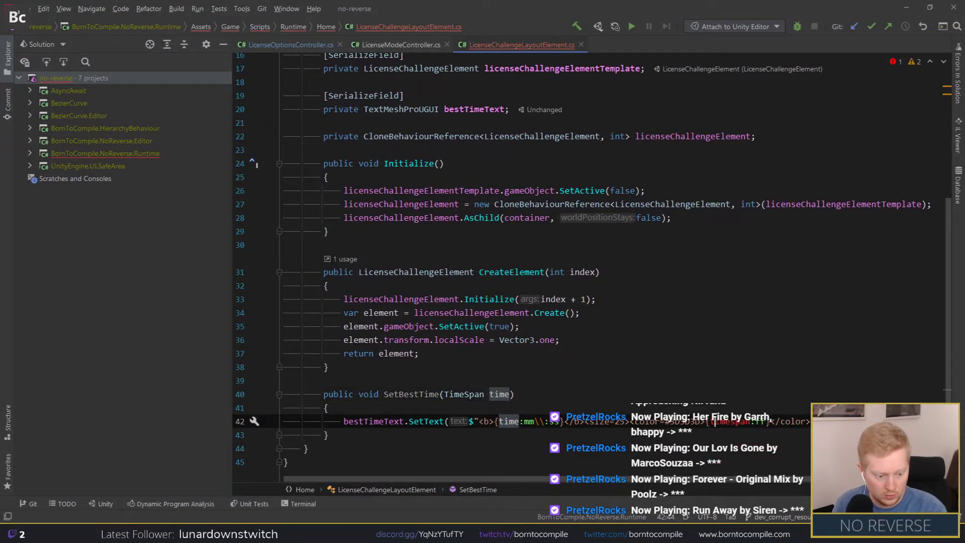
pyautogui.doubleClick(716, 421)
pyautogui.hotkey('ctrl', 'v')
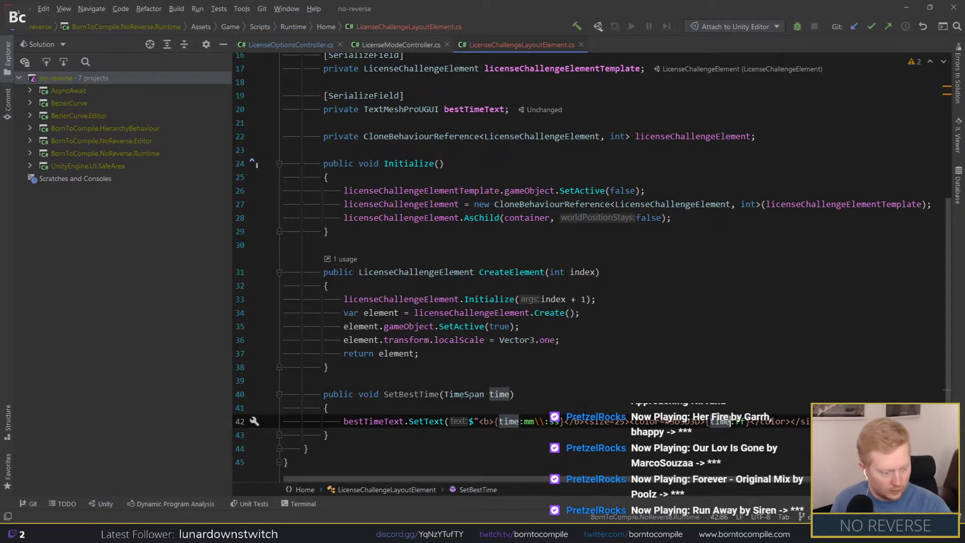
pyautogui.click(472, 421)
# Step: Begin a new public member below the SetBestTime method
pyautogui.click(455, 406)
pyautogui.scroll(2, 455, 406)
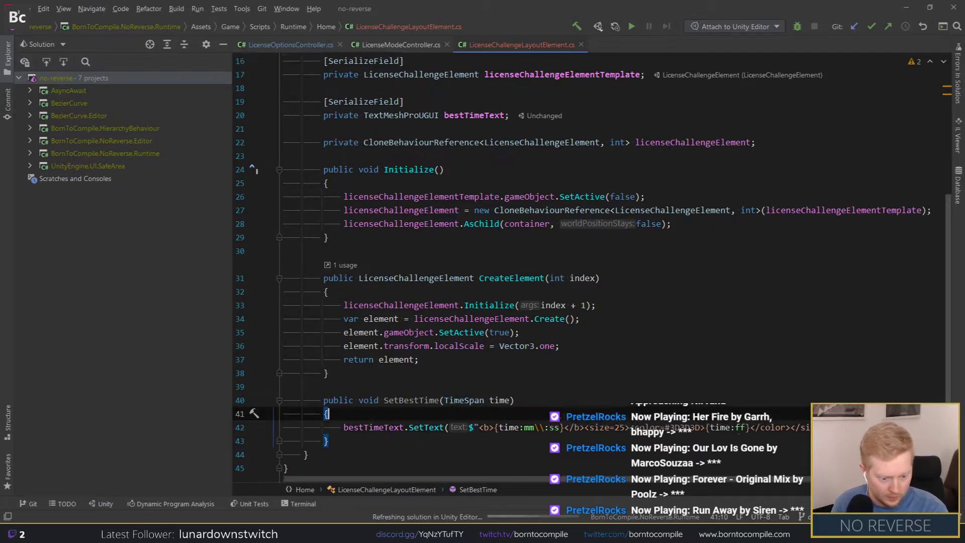
pyautogui.press('Down')
pyautogui.press('Down')
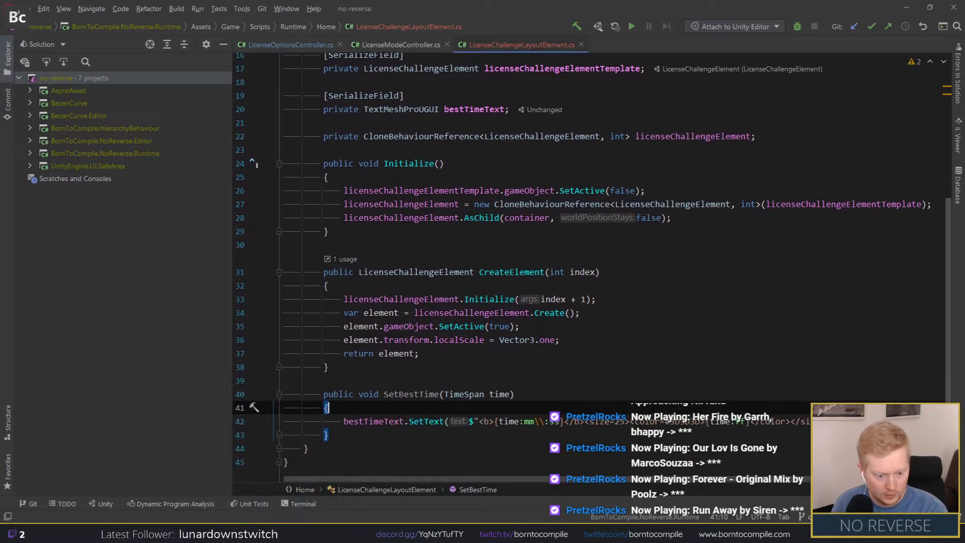
pyautogui.press('Return')
pyautogui.press('Return')
pyautogui.write('public')
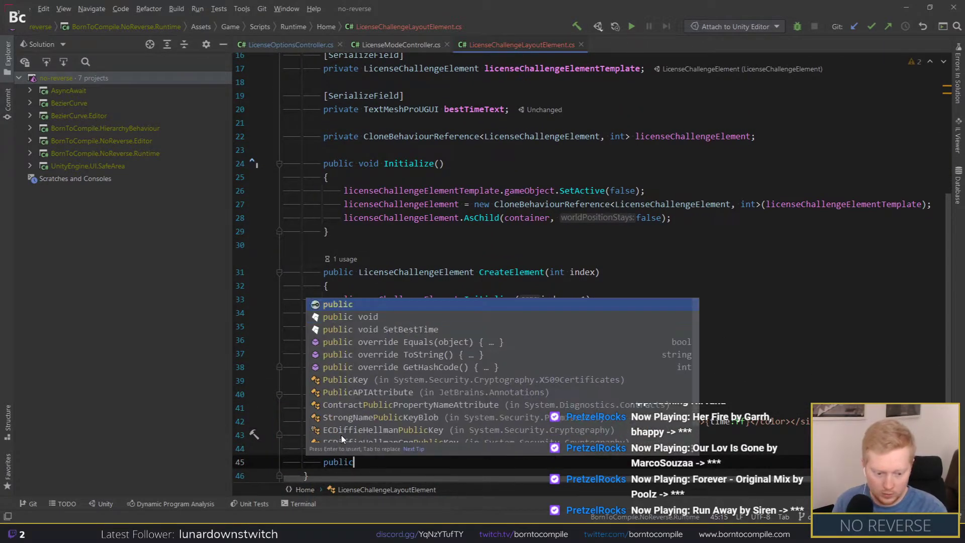
pyautogui.hotkey('alt', 'Tab')
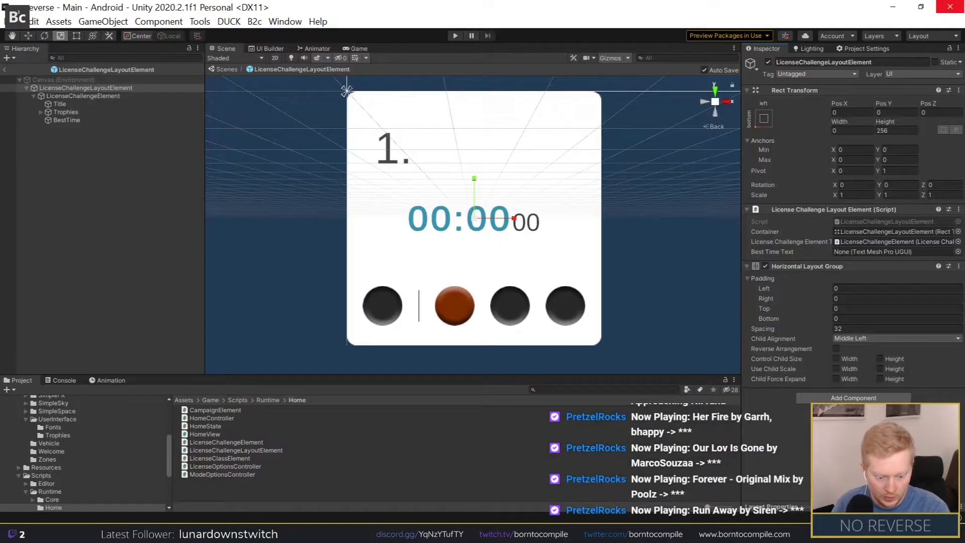
pyautogui.click(93, 104)
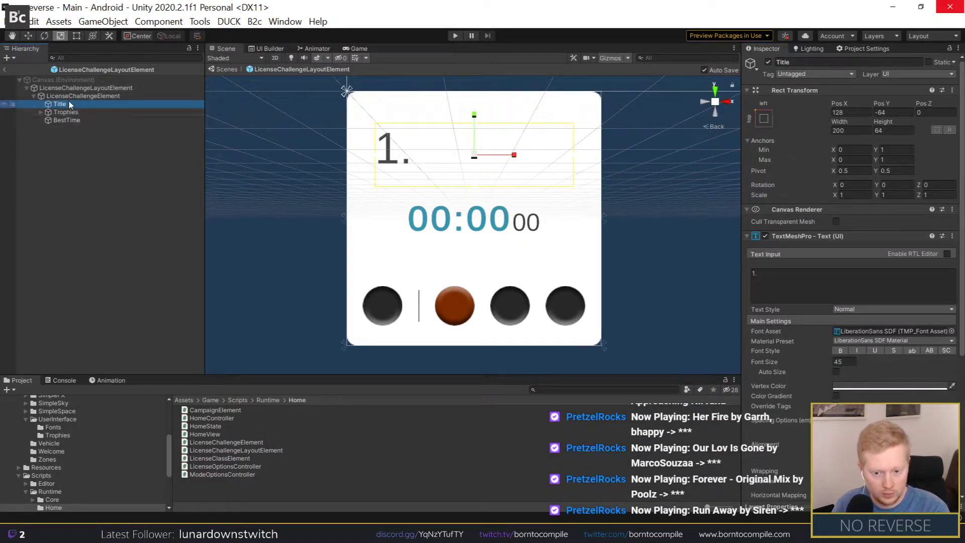
pyautogui.click(66, 112)
pyautogui.hotkey('ctrl', 'd')
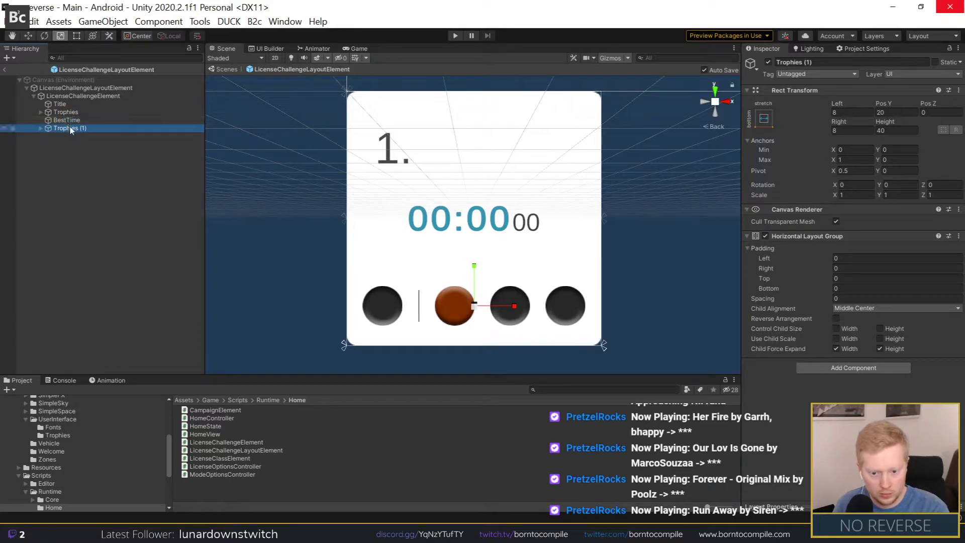
pyautogui.click(108, 131)
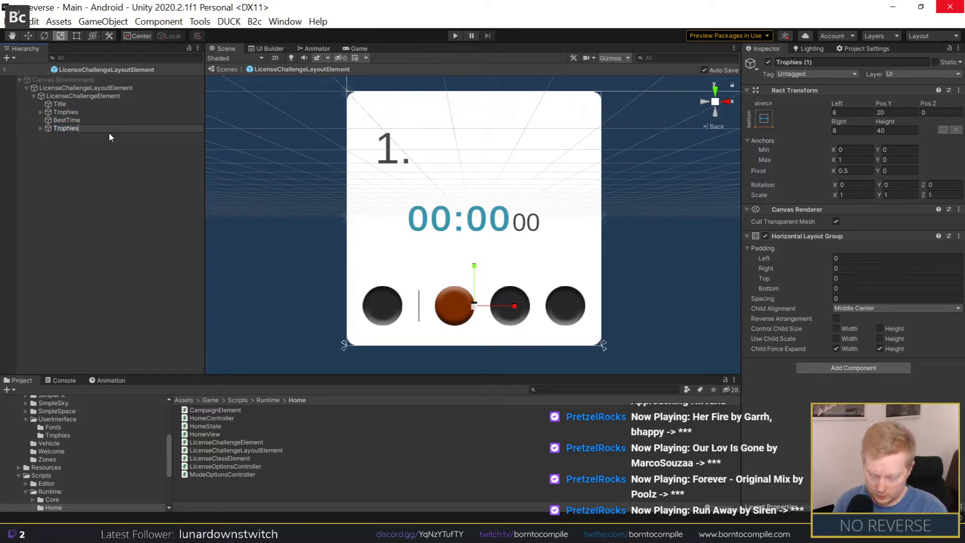
pyautogui.write('Slots')
pyautogui.press('Return')
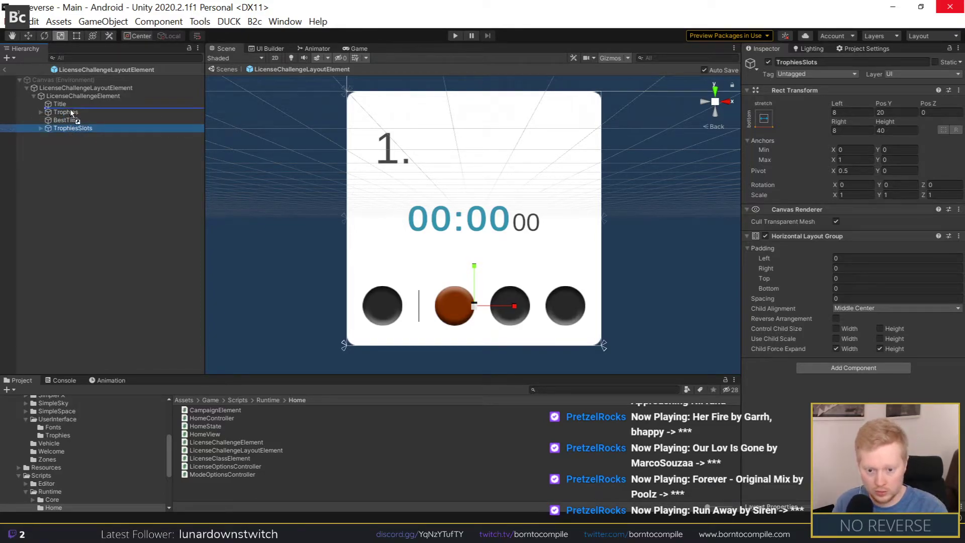
pyautogui.moveTo(71, 113); pyautogui.dragTo(68, 111)
pyautogui.click(40, 112)
pyautogui.click(65, 121)
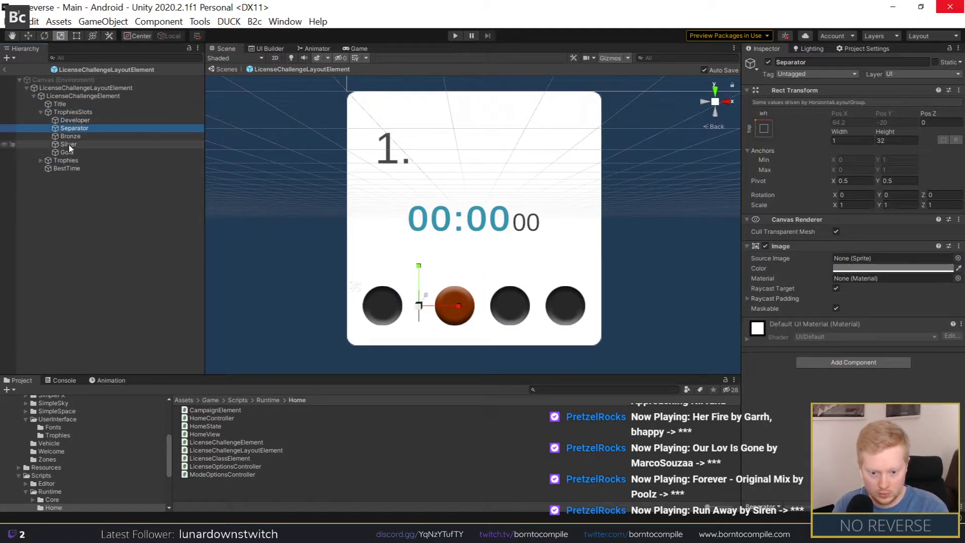
pyautogui.keyDown('shift'); pyautogui.click(76, 152); pyautogui.keyUp('shift')
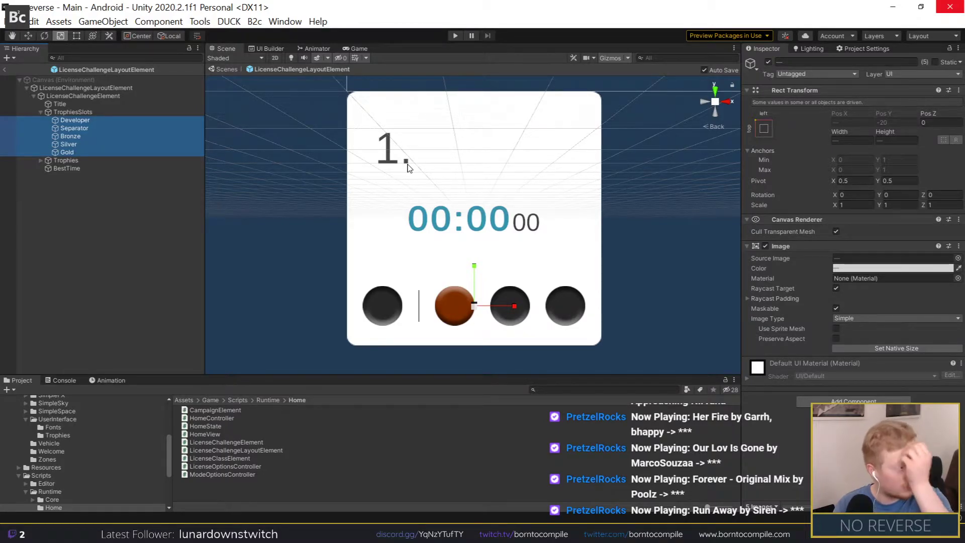
pyautogui.click(88, 113)
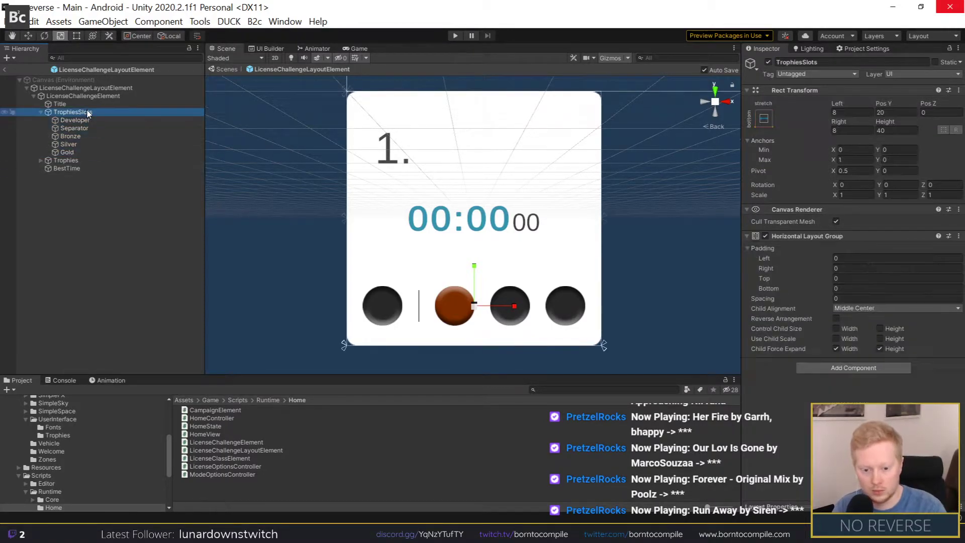
pyautogui.press('Delete')
pyautogui.click(72, 114)
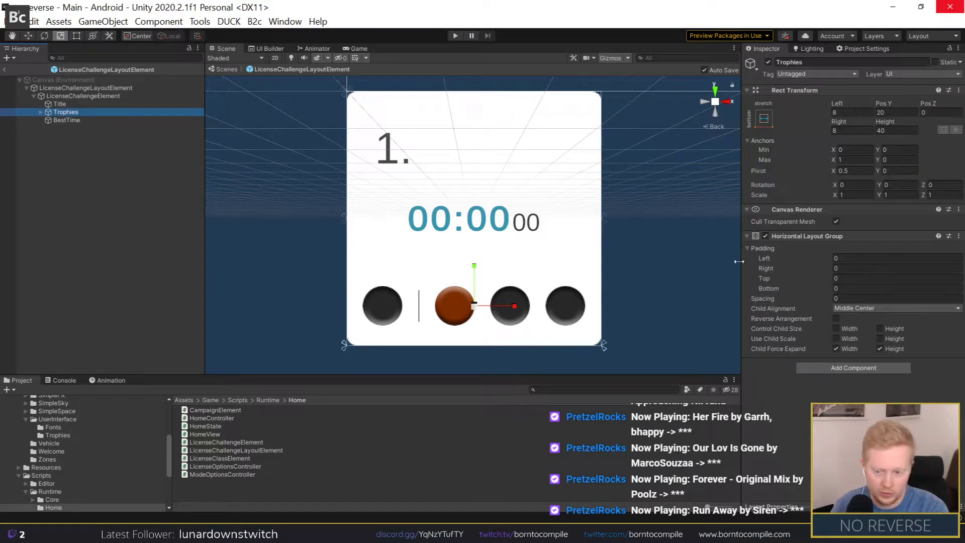
pyautogui.press('Right')
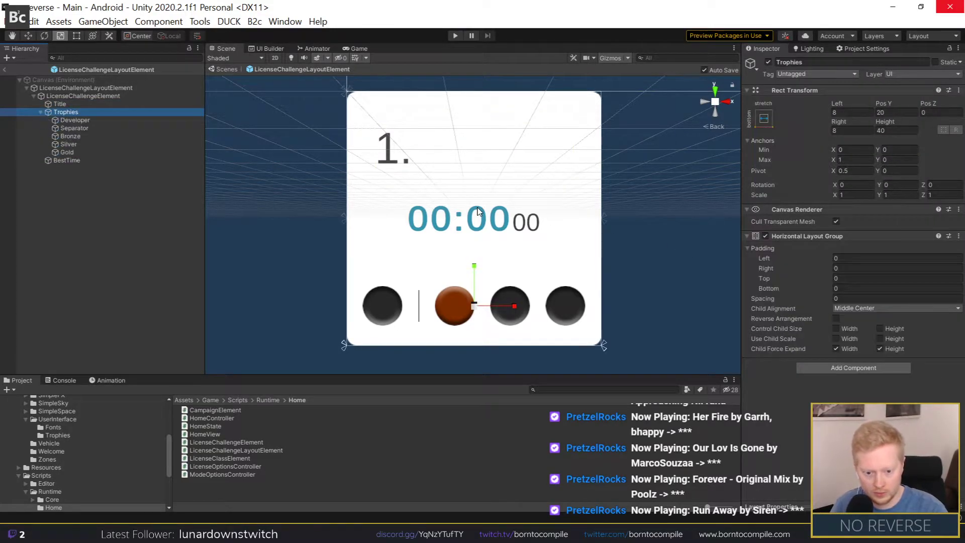
pyautogui.hotkey('alt', 'Tab')
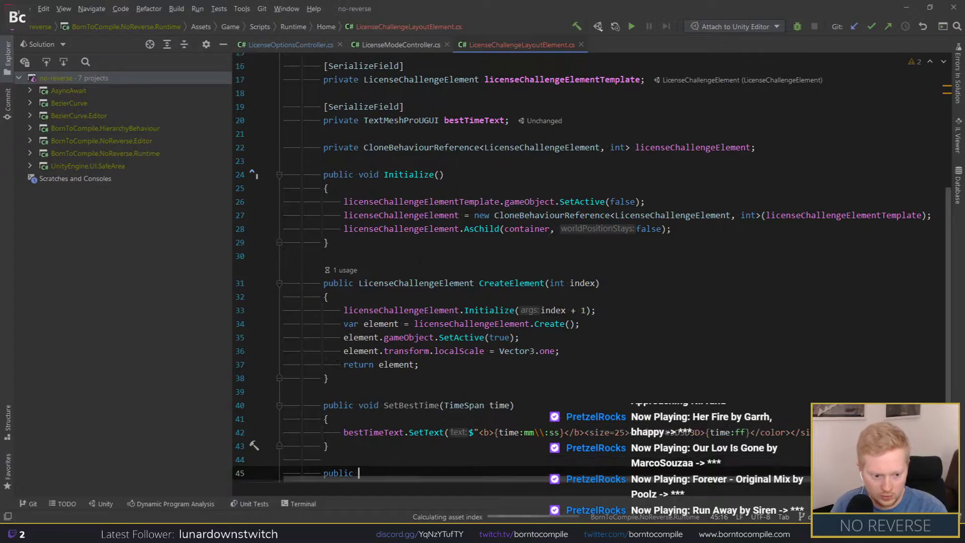
# Step: Delete the unused Asynchronous and Simulation.Data using lines
pyautogui.scroll(4, 255, 264)
pyautogui.scroll(-3, 255, 263)
pyautogui.scroll(3, 502, 251)
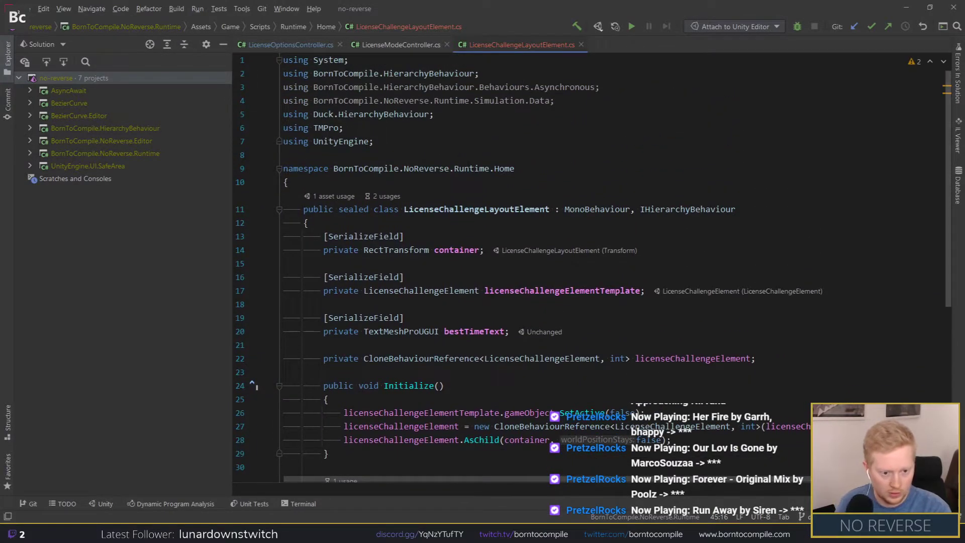
pyautogui.moveTo(553, 101); pyautogui.dragTo(478, 74)
pyautogui.press('Delete')
# Step: Add [Header("Developer")] and [SerializeField] lines below the bestTimeText field
pyautogui.scroll(-2, 502, 252)
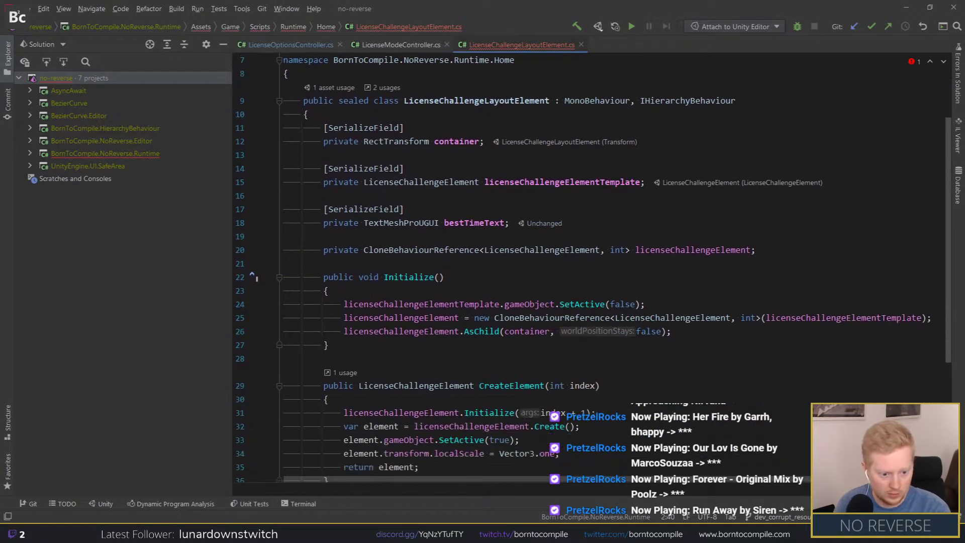
pyautogui.click(596, 223)
pyautogui.press('Return')
pyautogui.press('Return')
pyautogui.write('[hea')
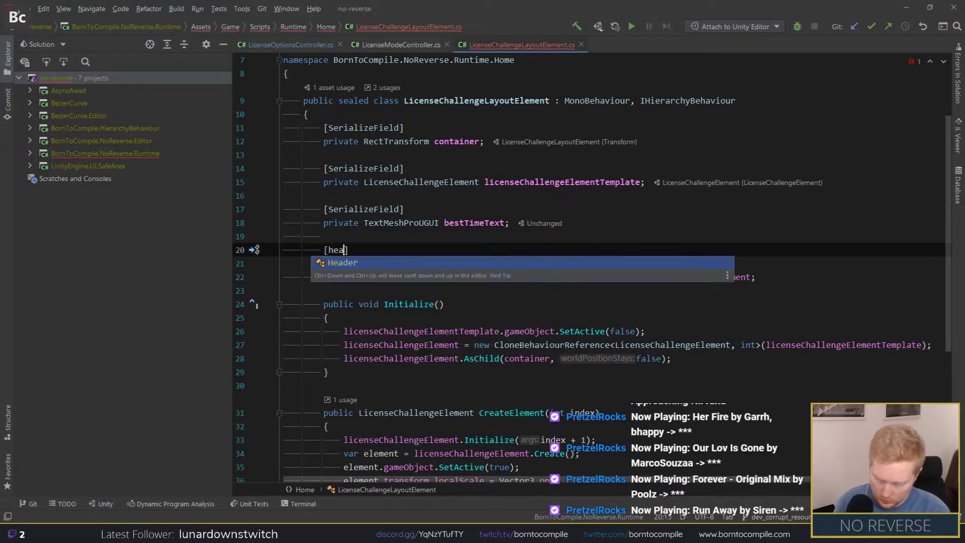
pyautogui.write('d')
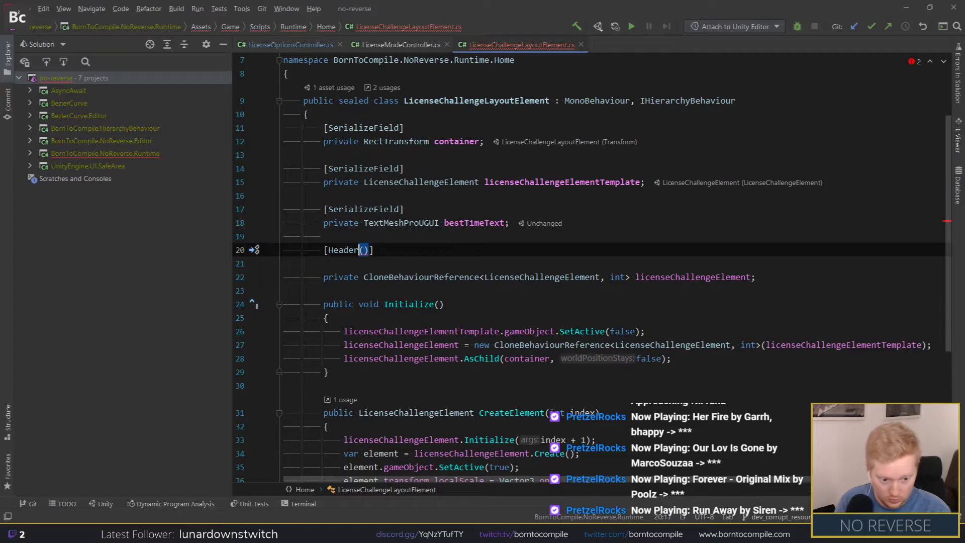
pyautogui.write('"')
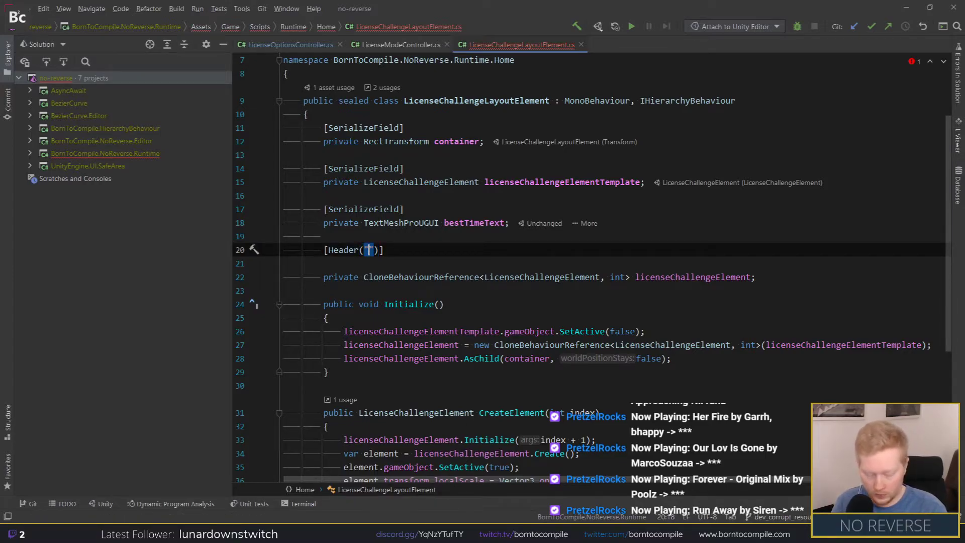
pyautogui.write('Developer')
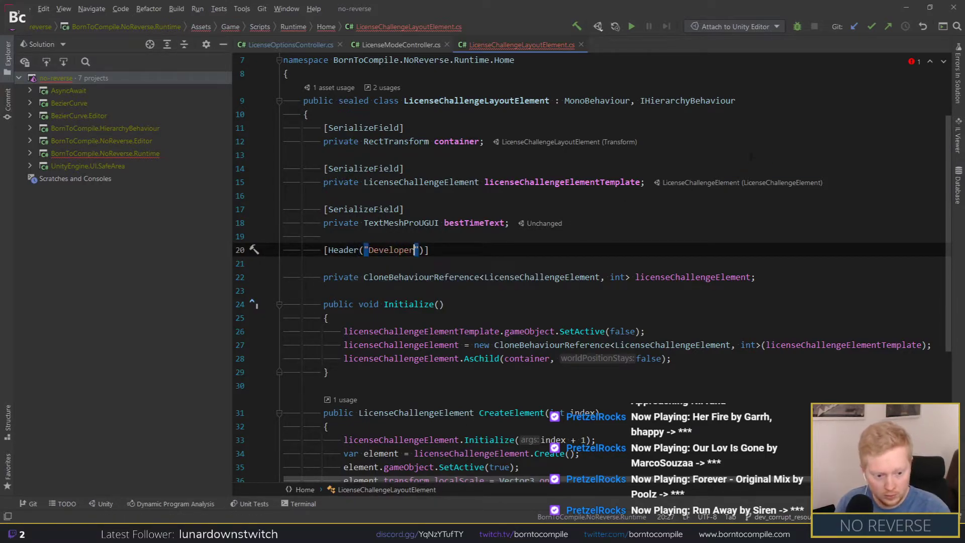
pyautogui.press('End')
pyautogui.press('Return')
pyautogui.write('[ser')
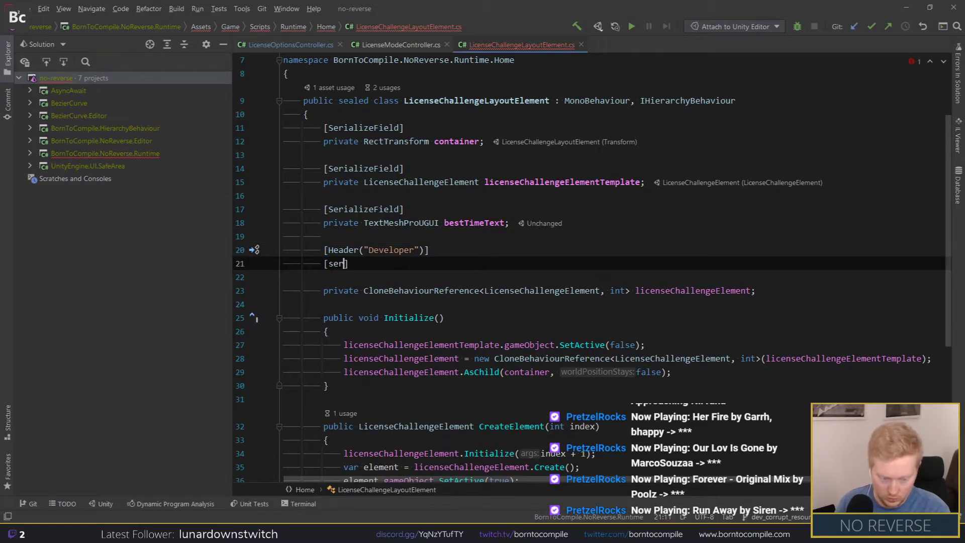
pyautogui.press('Return')
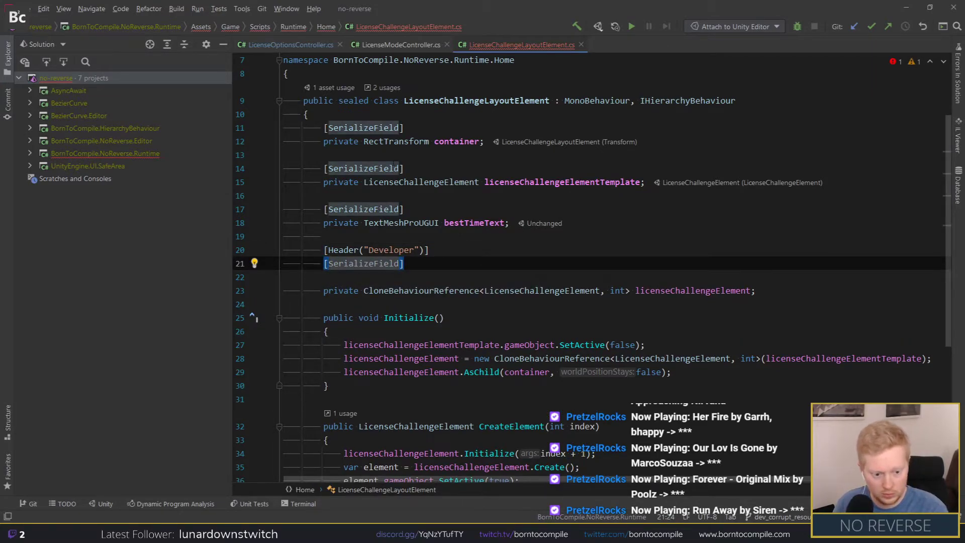
pyautogui.scroll(1, 552, 252)
# Step: Declare a [Serializable] private sealed class Trophy with an empty body
pyautogui.click(322, 155)
pyautogui.press('Return')
pyautogui.press('Return')
pyautogui.press('Up')
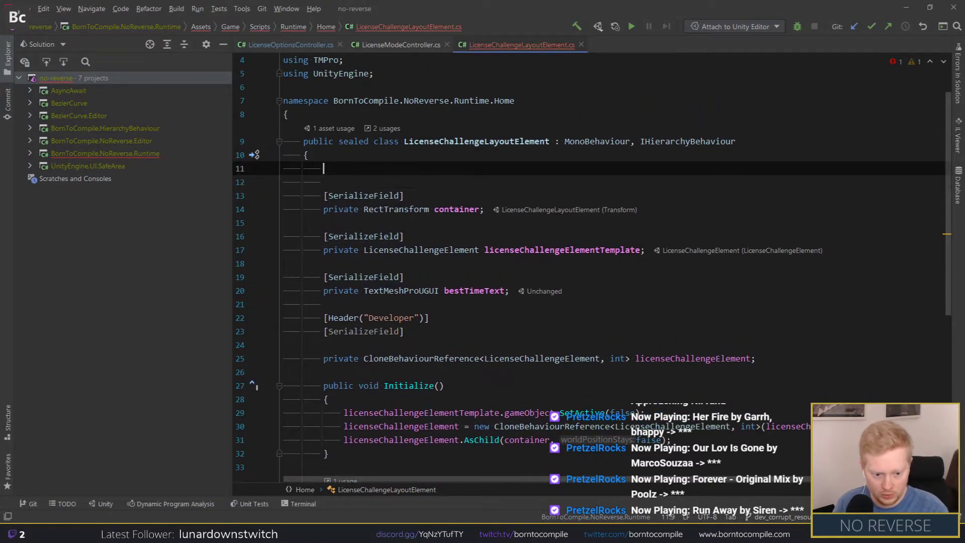
pyautogui.write('seri]')
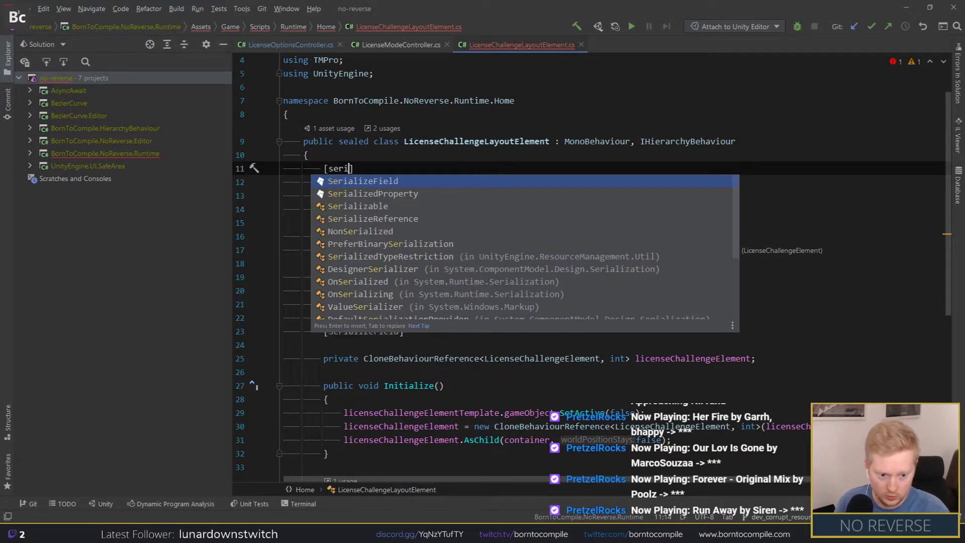
pyautogui.press('Return')
pyautogui.press('End')
pyautogui.press('Return')
pyautogui.write('pr')
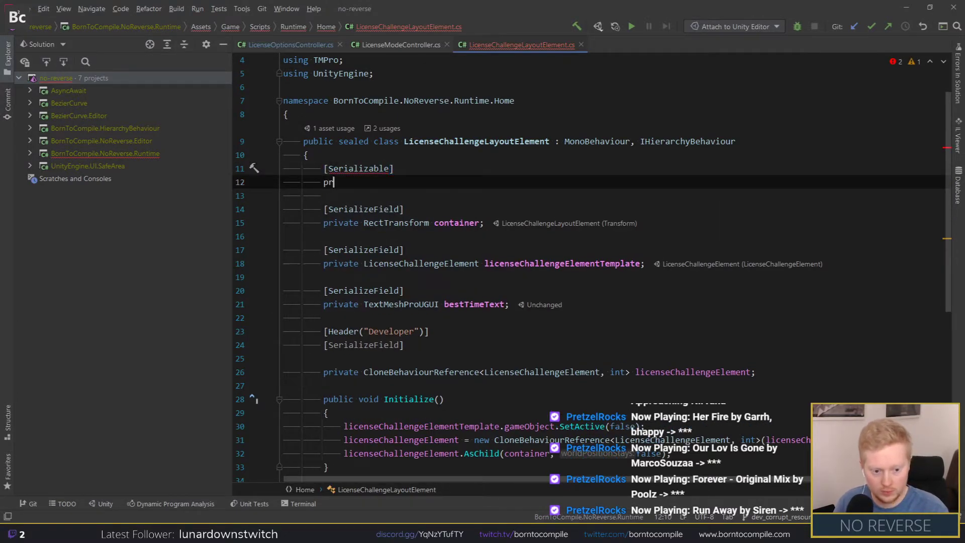
pyautogui.write('ivate class')
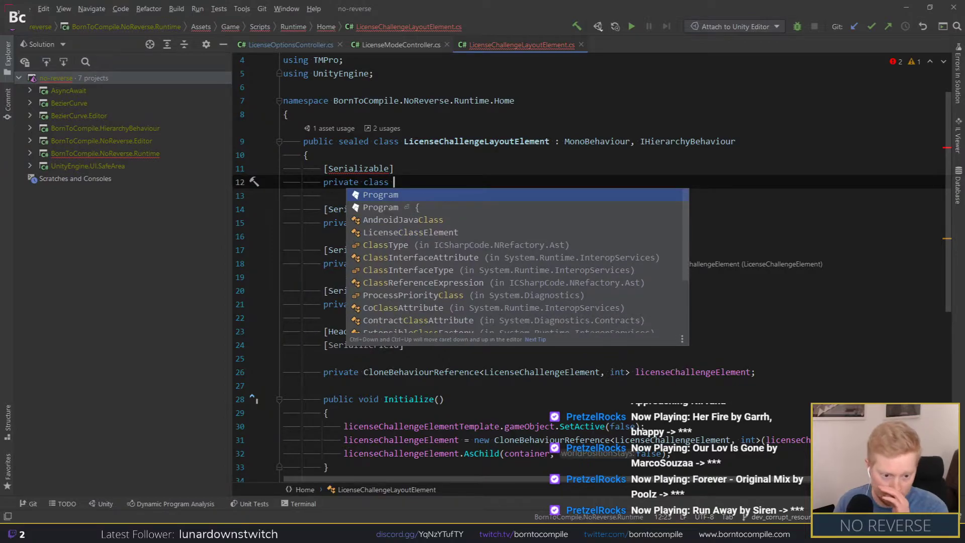
pyautogui.click(364, 182)
pyautogui.write('ed ')
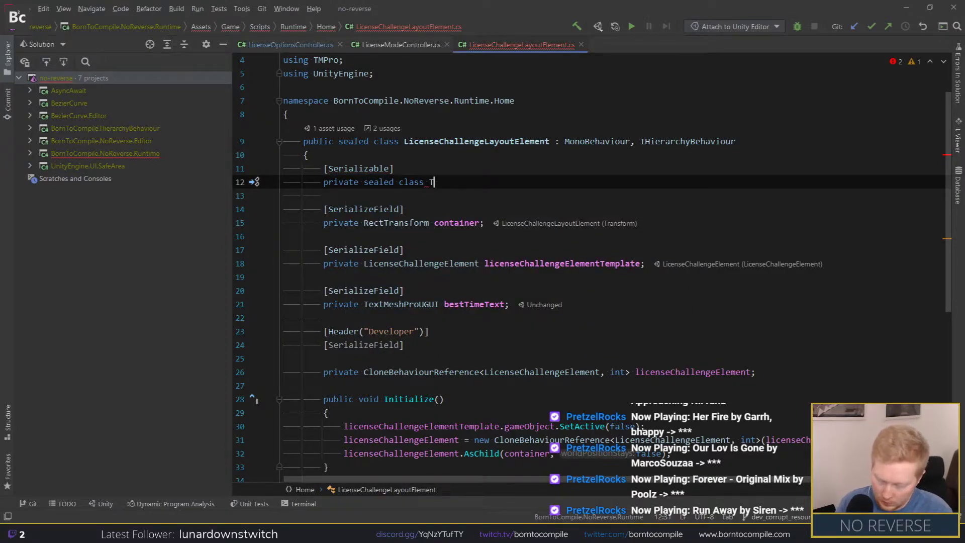
pyautogui.write('rophy')
pyautogui.write('{')
pyautogui.press('Return')
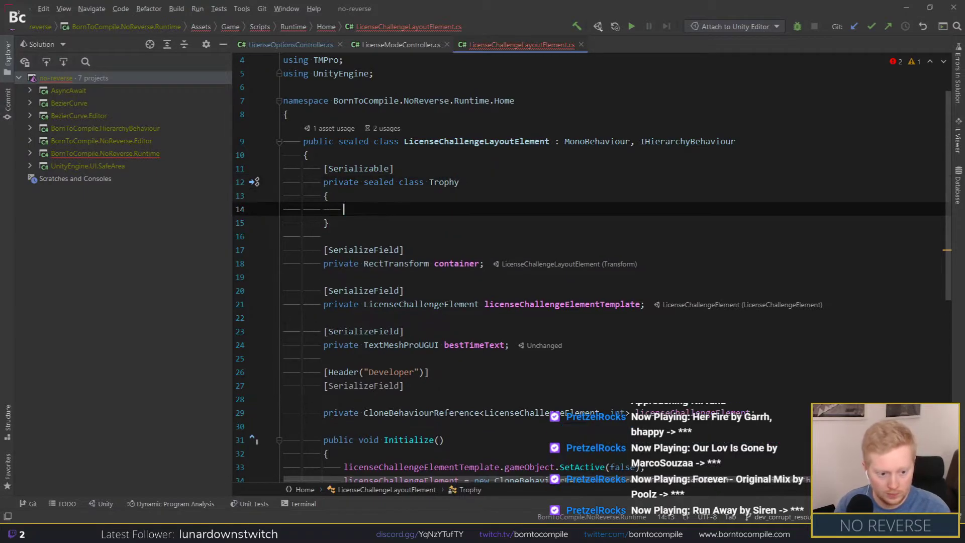
# Step: Copy the SerializeField attribute into Trophy and start a private Image field
pyautogui.scroll(-1, 592, 269)
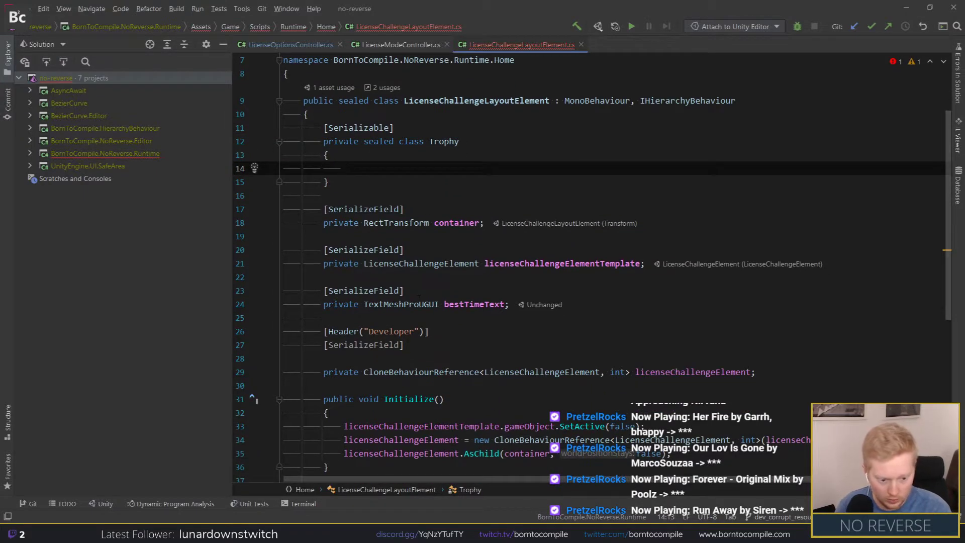
pyautogui.moveTo(403, 345); pyautogui.dragTo(430, 332)
pyautogui.hotkey('ctrl', 'c')
pyautogui.click(353, 168)
pyautogui.hotkey('ctrl', 'v')
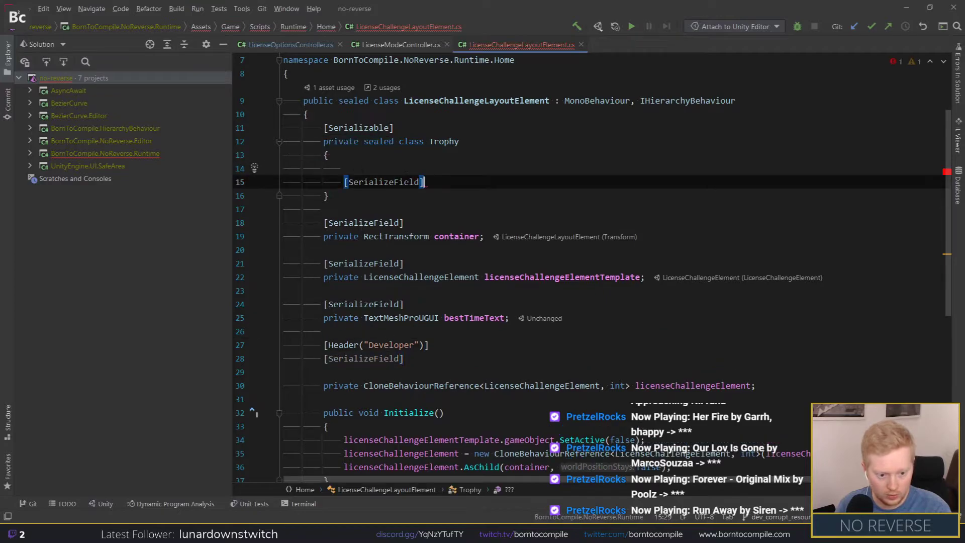
pyautogui.press('Return')
pyautogui.write('private Ima')
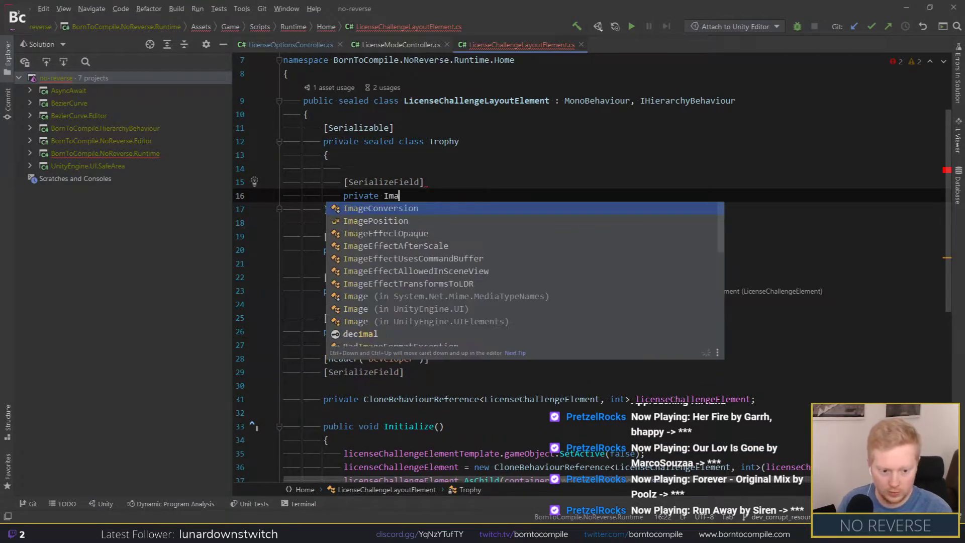
pyautogui.write('ge')
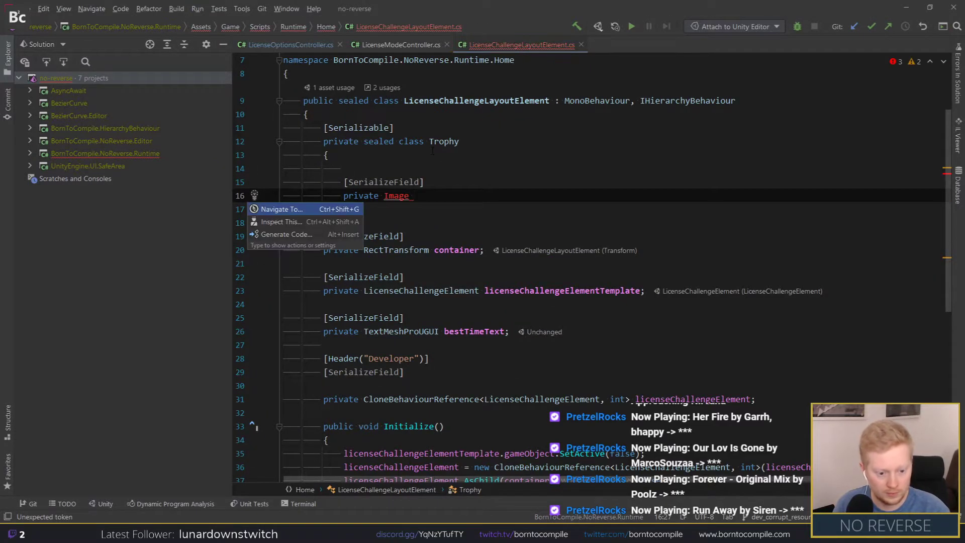
# Step: Import the UnityEngine.UI Image type for the field
pyautogui.press('Escape')
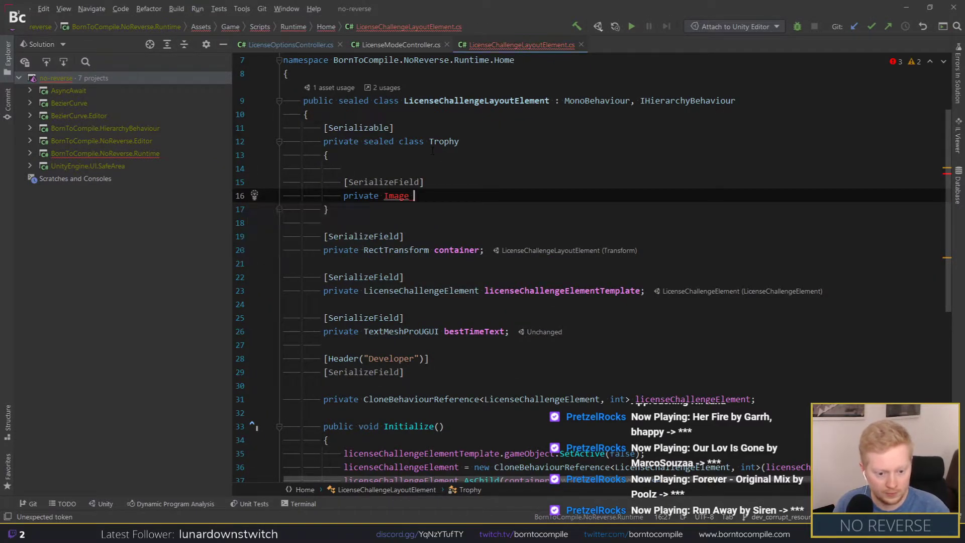
pyautogui.hotkey('alt', 'Return')
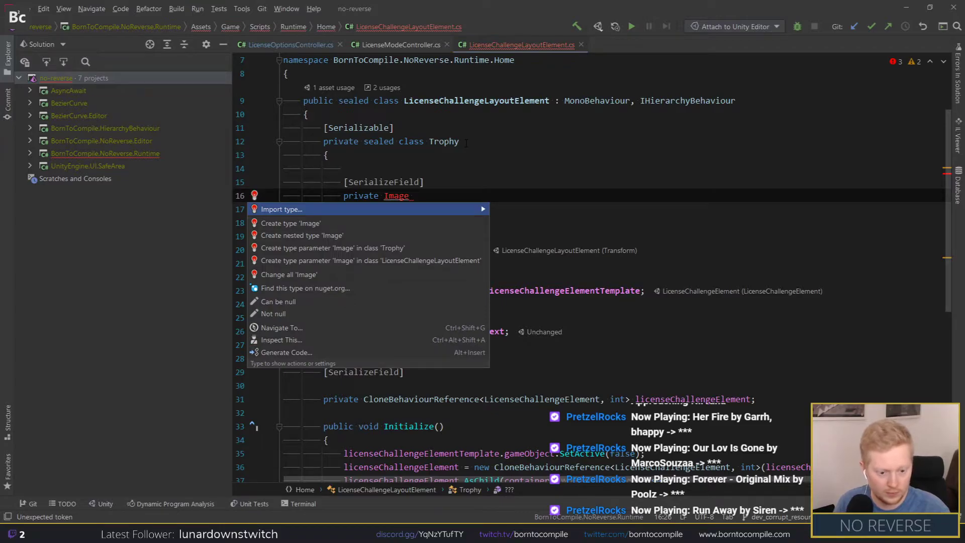
pyautogui.press('Down')
pyautogui.press('Down')
pyautogui.press('Down')
pyautogui.press('Down')
pyautogui.press('Up')
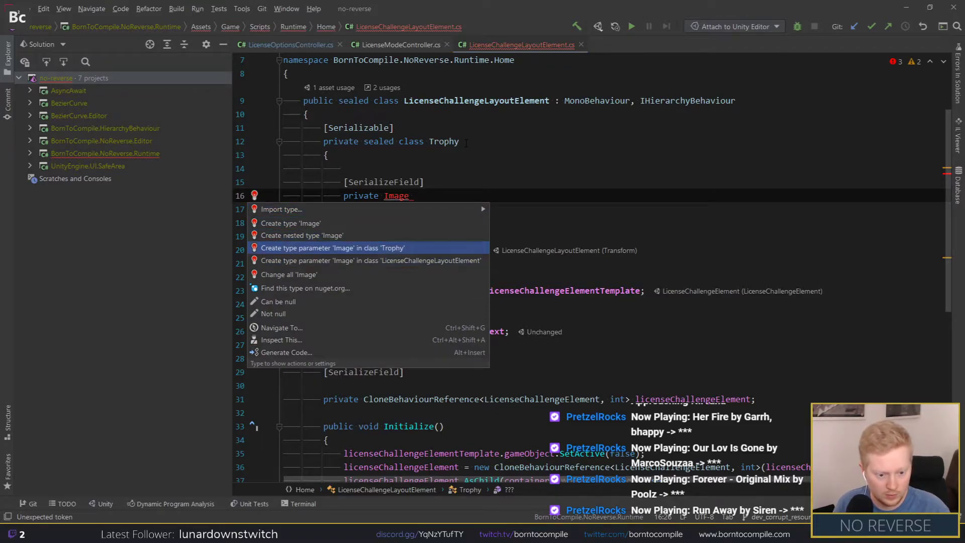
pyautogui.press('Escape')
pyautogui.hotkey('alt', 'Return')
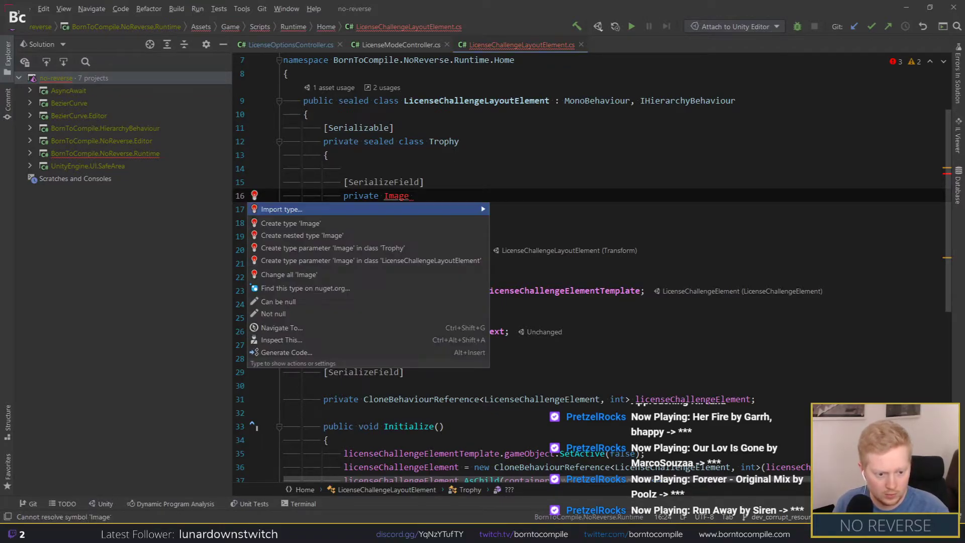
pyautogui.press('Right')
pyautogui.press('Down')
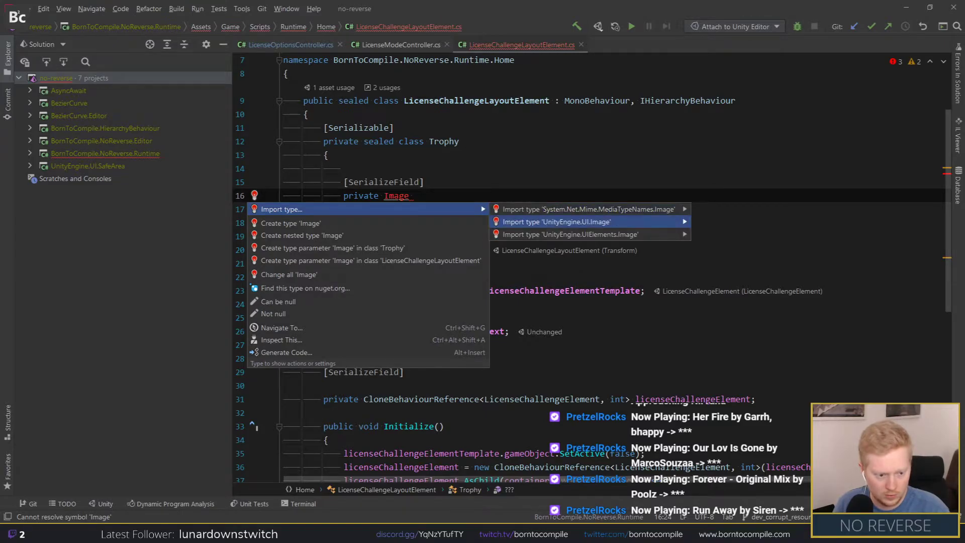
pyautogui.press('Return')
# Step: Name the serialized Image field image
pyautogui.press('End')
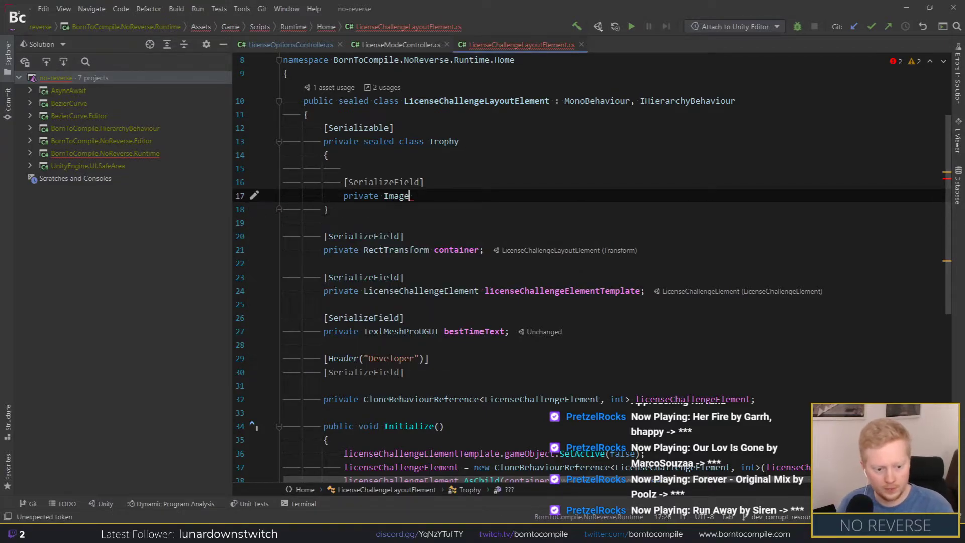
pyautogui.write(' tropp')
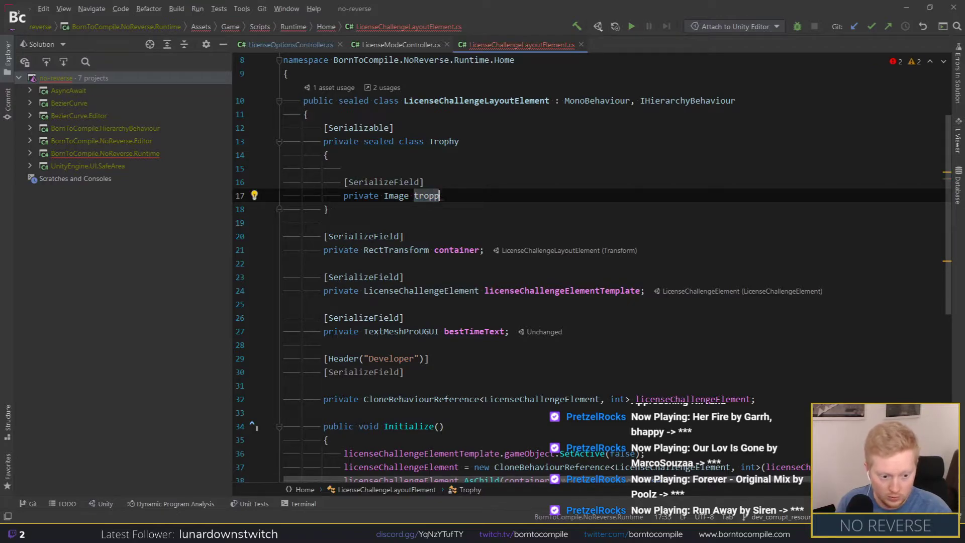
pyautogui.press('BackSpace')
pyautogui.write('hyI')
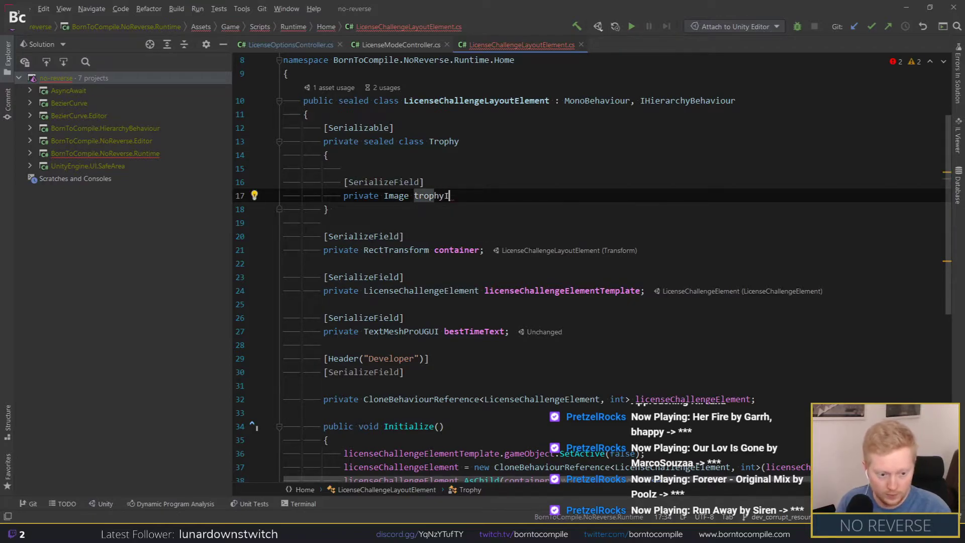
pyautogui.write('I')
pyautogui.press('BackSpace')
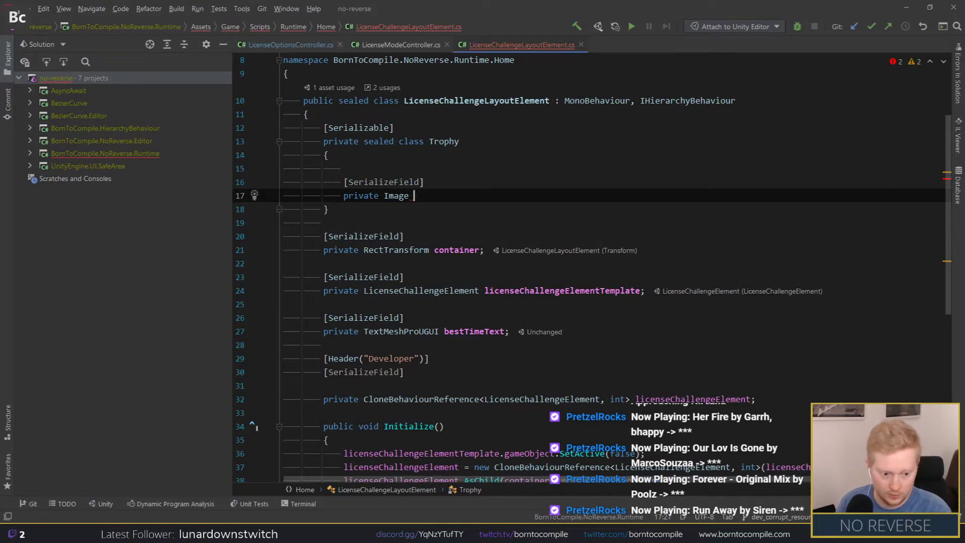
pyautogui.write('Imag')
pyautogui.press('BackSpace')
pyautogui.press('BackSpace')
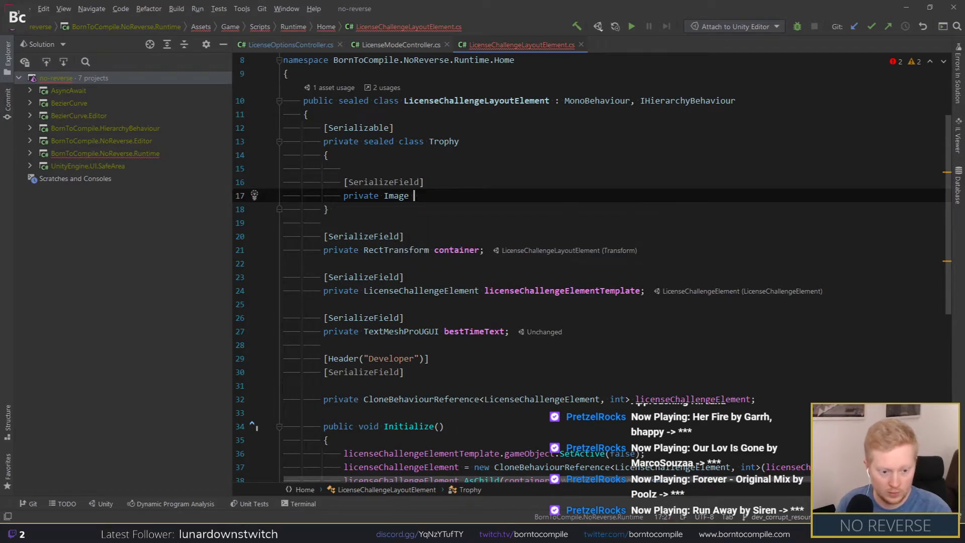
pyautogui.write('image;')
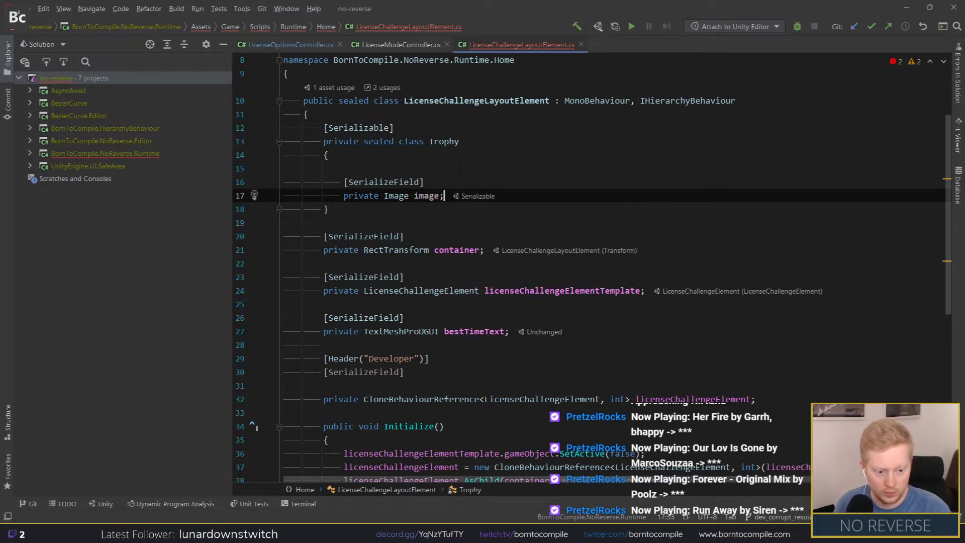
# Step: Duplicate the field into a serialized Sprite icon field
pyautogui.hotkey('shift', 'Up')
pyautogui.hotkey('shift', 'Up')
pyautogui.hotkey('ctrl', 'd')
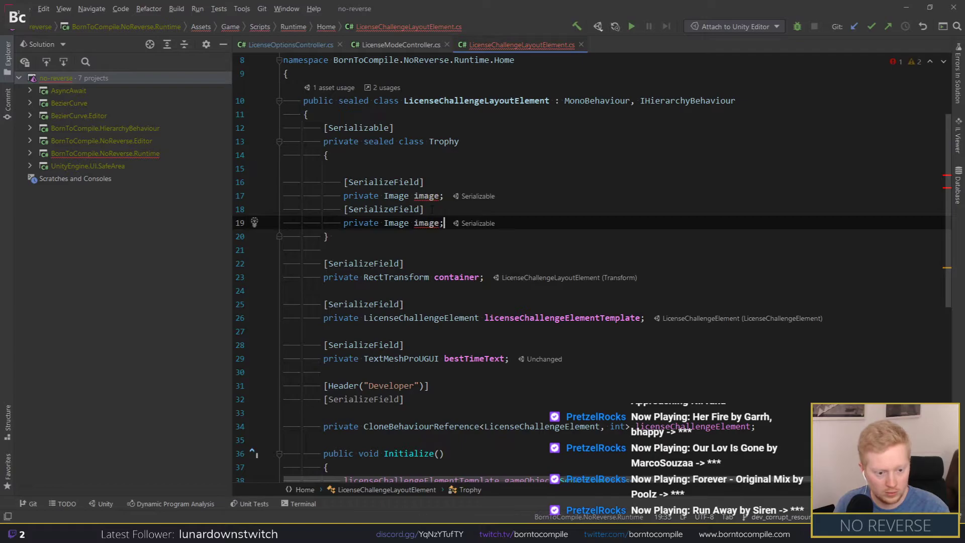
pyautogui.doubleClick(426, 223)
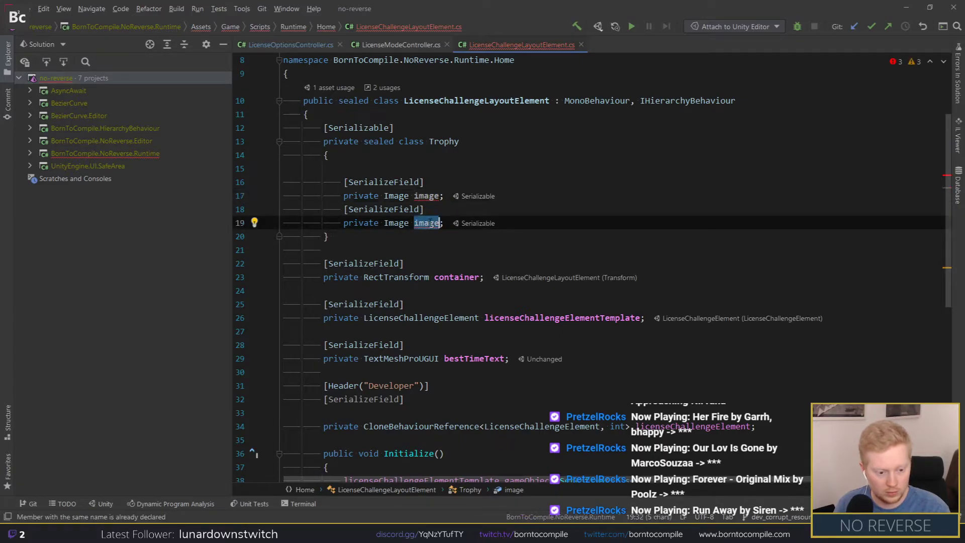
pyautogui.write('icon')
pyautogui.doubleClick(397, 222)
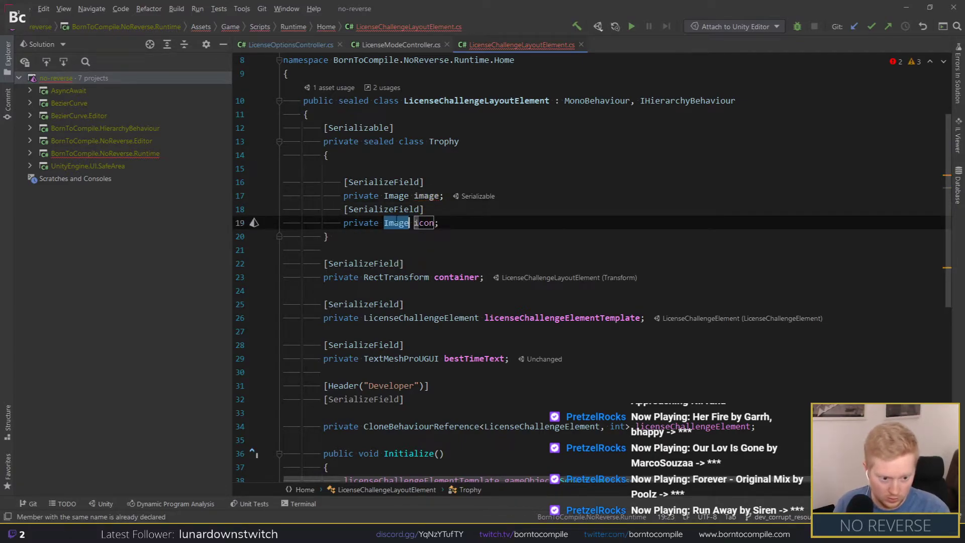
pyautogui.write('Sprite')
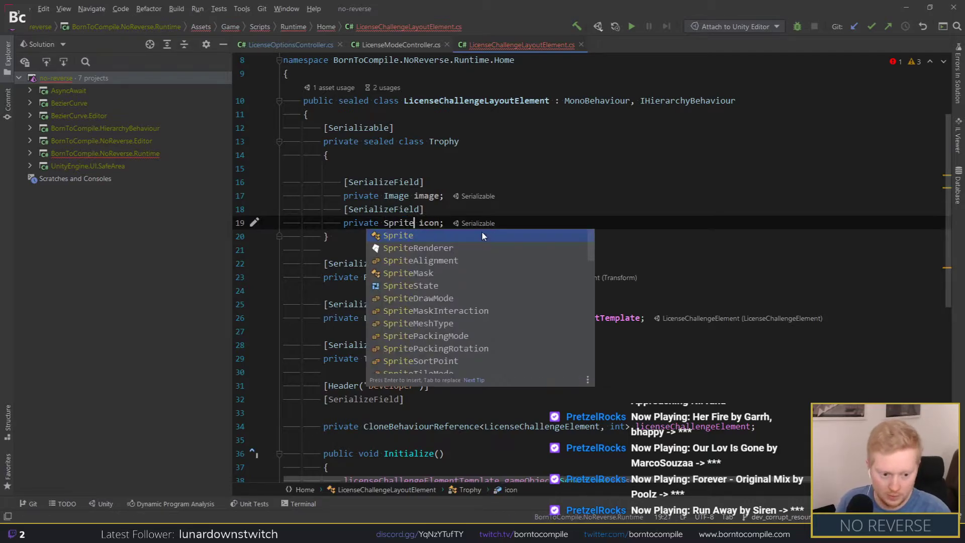
# Step: Reformat Trophy and add a public Image Image => image property
pyautogui.click(396, 157)
pyautogui.hotkey('ctrl', 'x')
pyautogui.hotkey('ctrl', 'e')
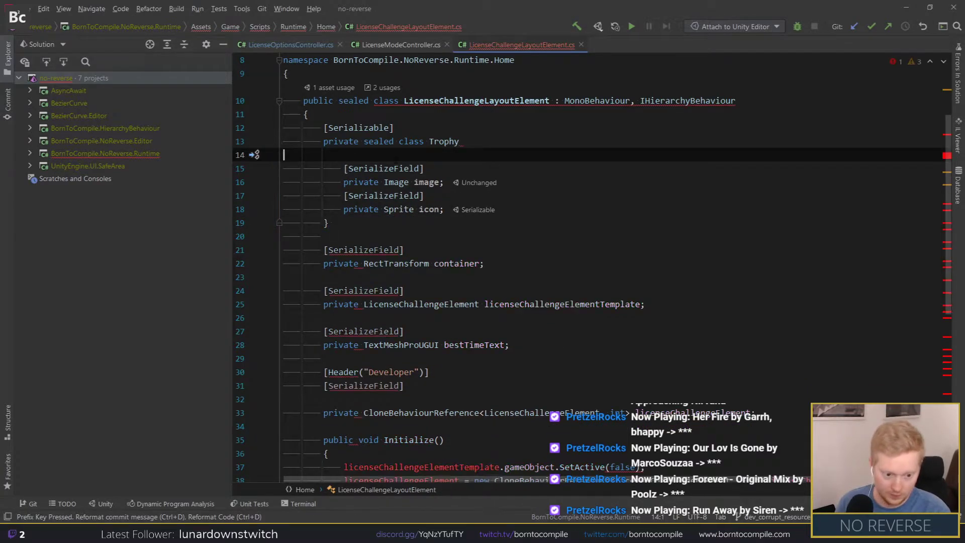
pyautogui.hotkey('ctrl', 'd')
pyautogui.write('{')
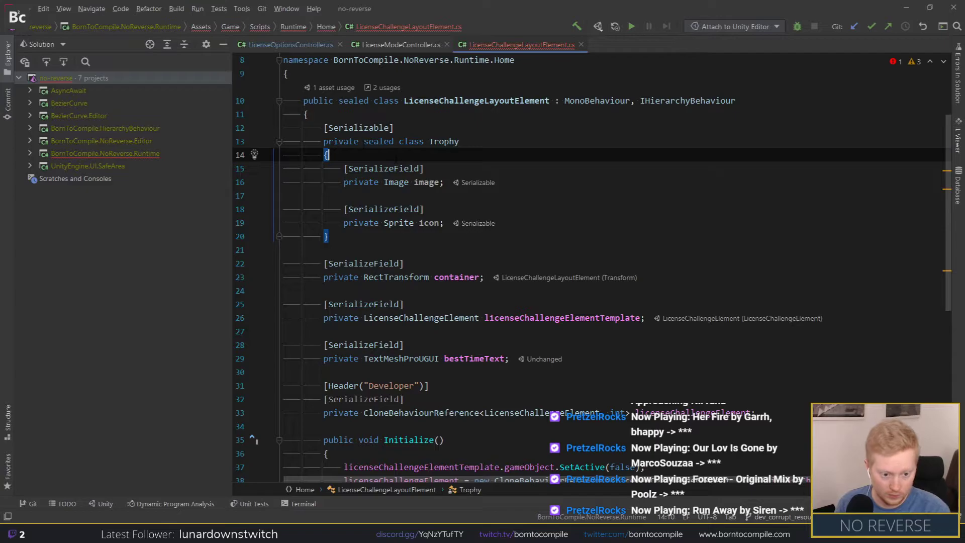
pyautogui.press('Return')
pyautogui.write('public ')
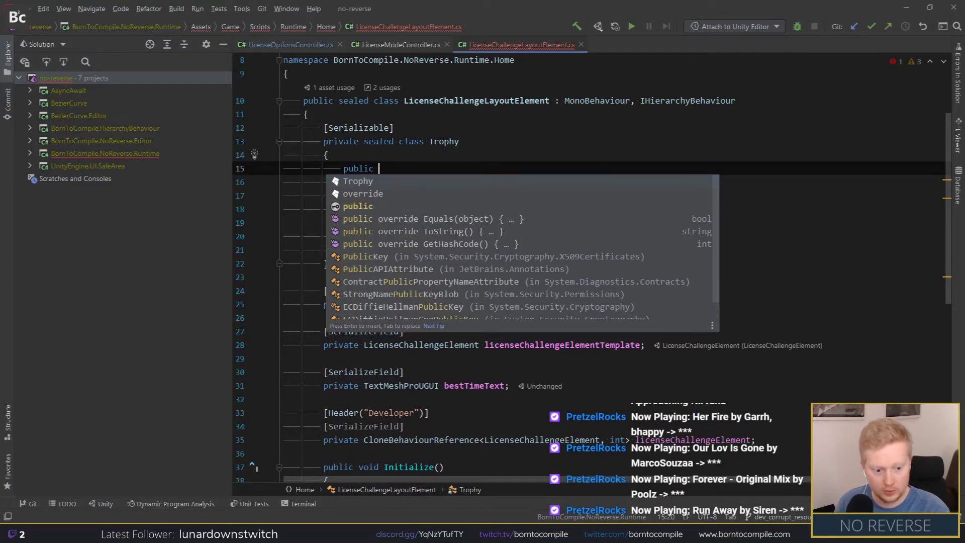
pyautogui.write('Image Image =')
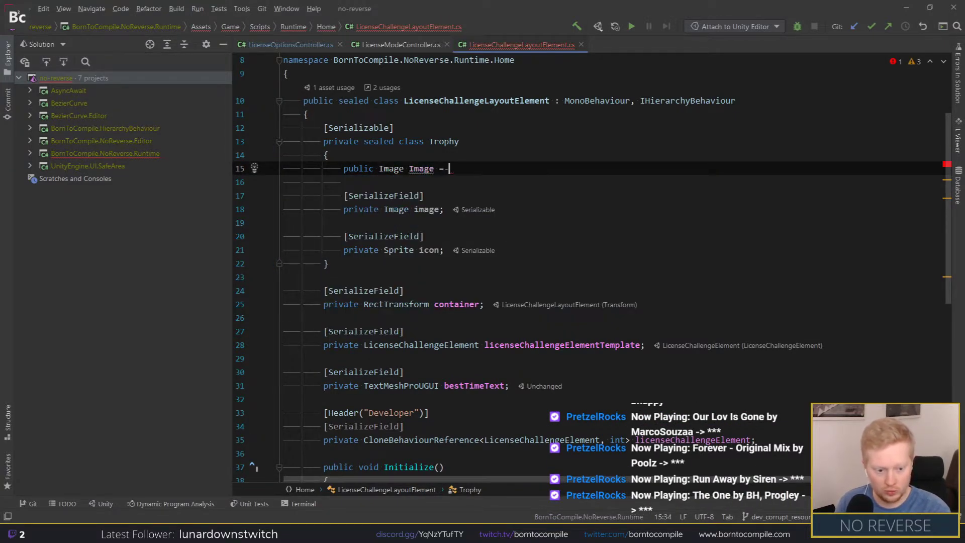
pyautogui.press('BackSpace')
pyautogui.press('BackSpace')
pyautogui.write('>')
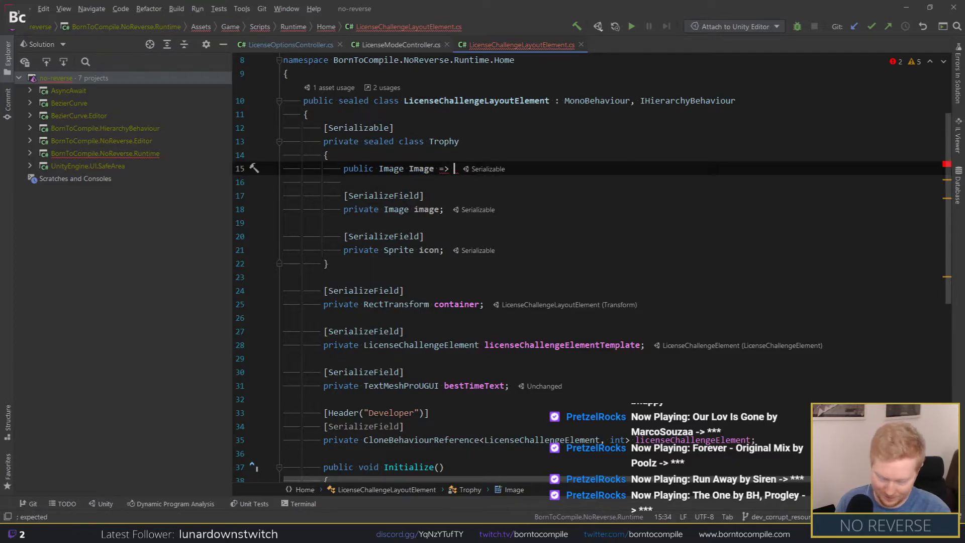
pyautogui.write(' ima')
pyautogui.press('Return')
pyautogui.write(';')
# Step: Add a public Sprite Icon => icon property below the Image property
pyautogui.hotkey('ctrl', 'd')
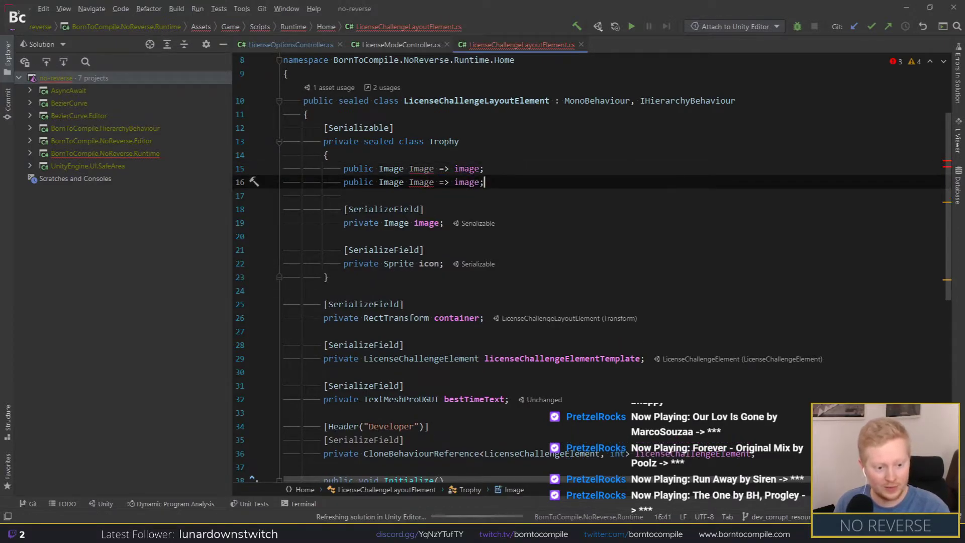
pyautogui.press('Left')
pyautogui.hotkey('ctrl', 'BackSpace')
pyautogui.write('ic')
pyautogui.press('Return')
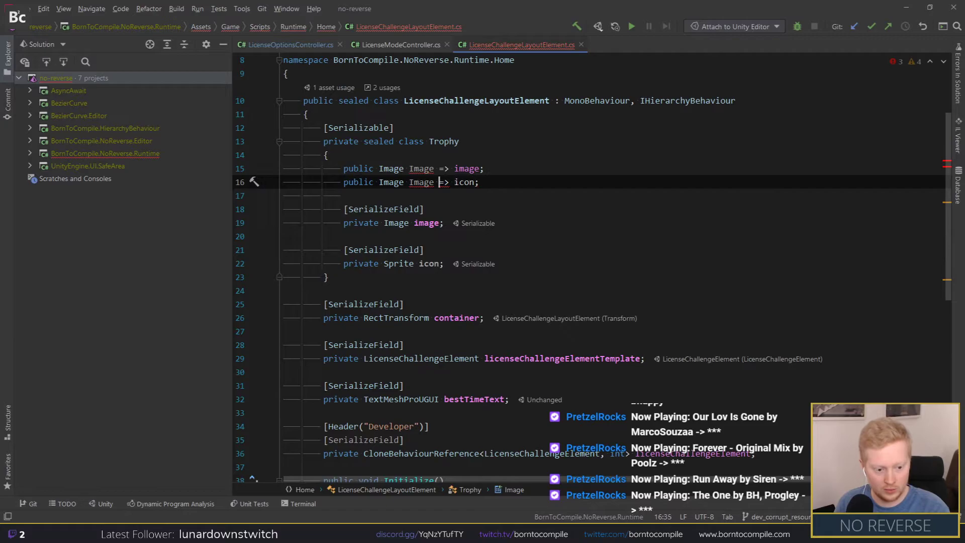
pyautogui.hotkey('ctrl', 'Left')
pyautogui.hotkey('ctrl', 'Left')
pyautogui.hotkey('ctrl', 'shift', 'Left')
pyautogui.write('ic')
pyautogui.press('Return')
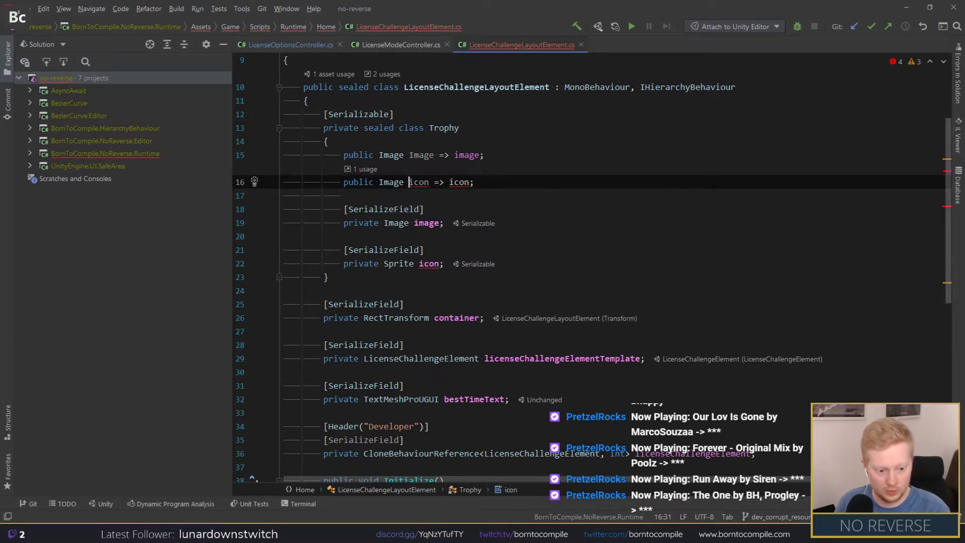
pyautogui.hotkey('ctrl', 'BackSpace')
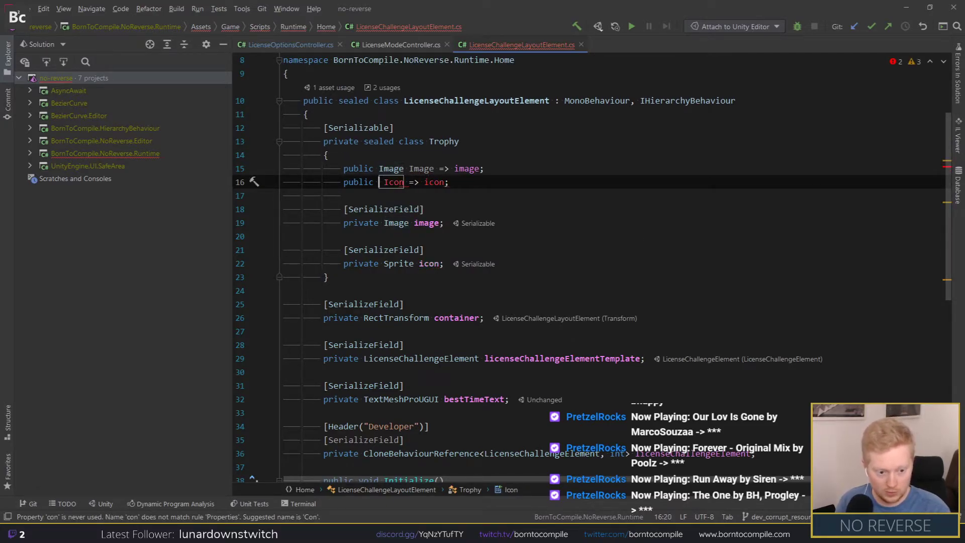
pyautogui.write('Sprite')
pyautogui.click(485, 168)
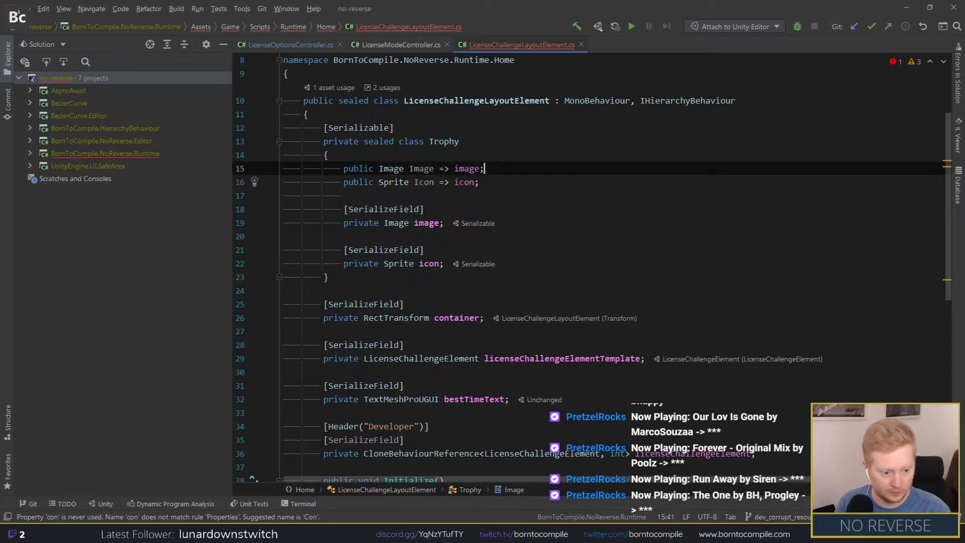
# Step: Delete the [Header("Developer")] attribute line from the script
pyautogui.scroll(-2, 392, 201)
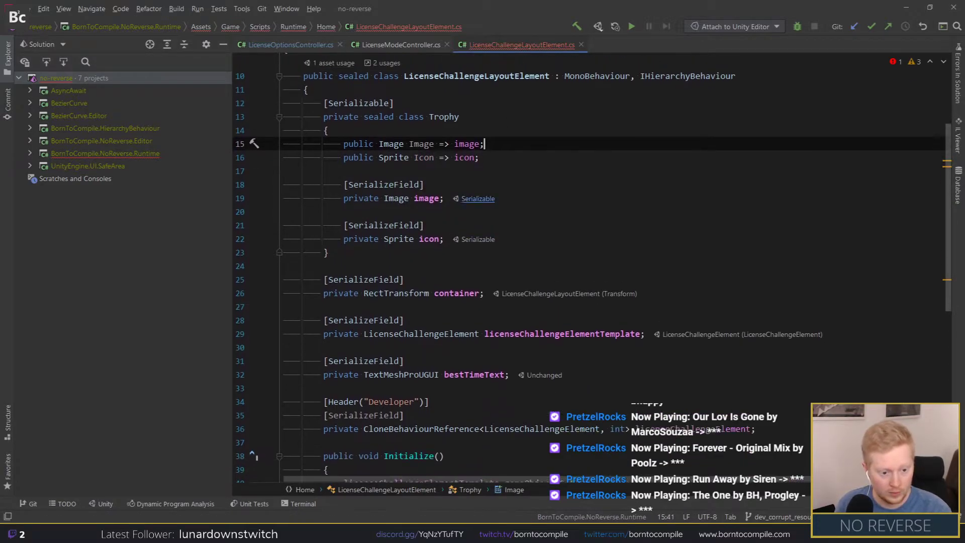
pyautogui.scroll(3, 392, 201)
pyautogui.doubleClick(389, 180)
pyautogui.scroll(-4, 390, 180)
pyautogui.scroll(-1, 392, 306)
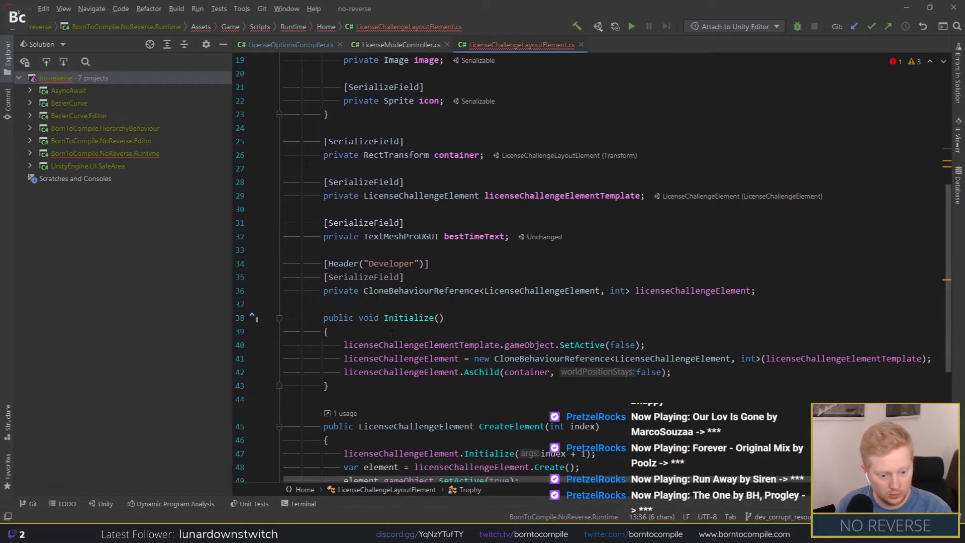
pyautogui.moveTo(283, 250); pyautogui.dragTo(432, 263)
pyautogui.press('BackSpace')
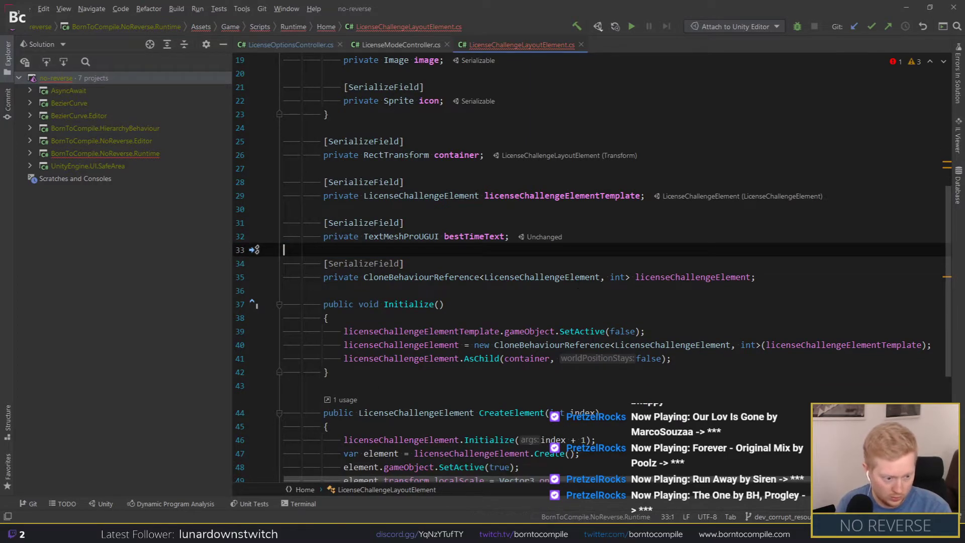
# Step: Remove [SerializeField] from licenseChallengeElement and delete the surplus blank lines before Initialize
pyautogui.moveTo(369, 277); pyautogui.dragTo(629, 277)
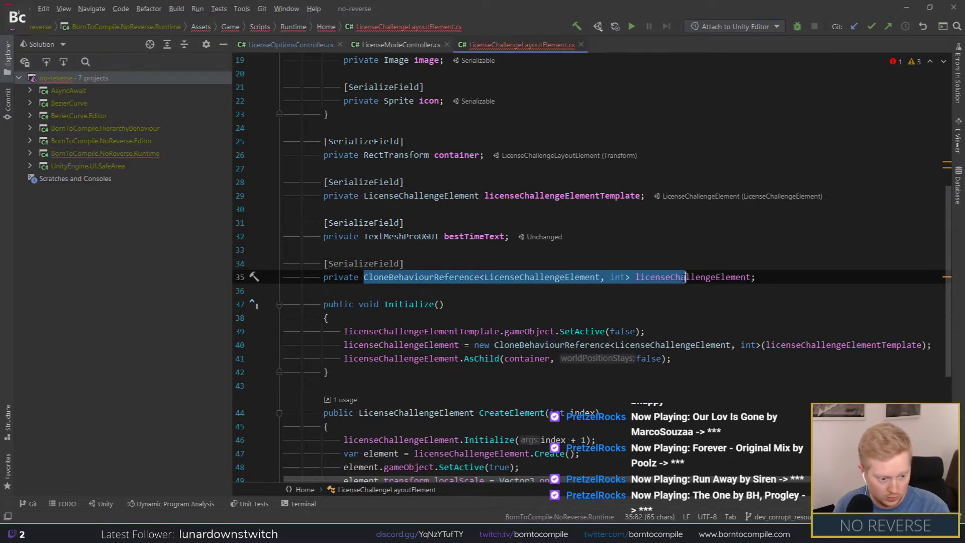
pyautogui.click(283, 291)
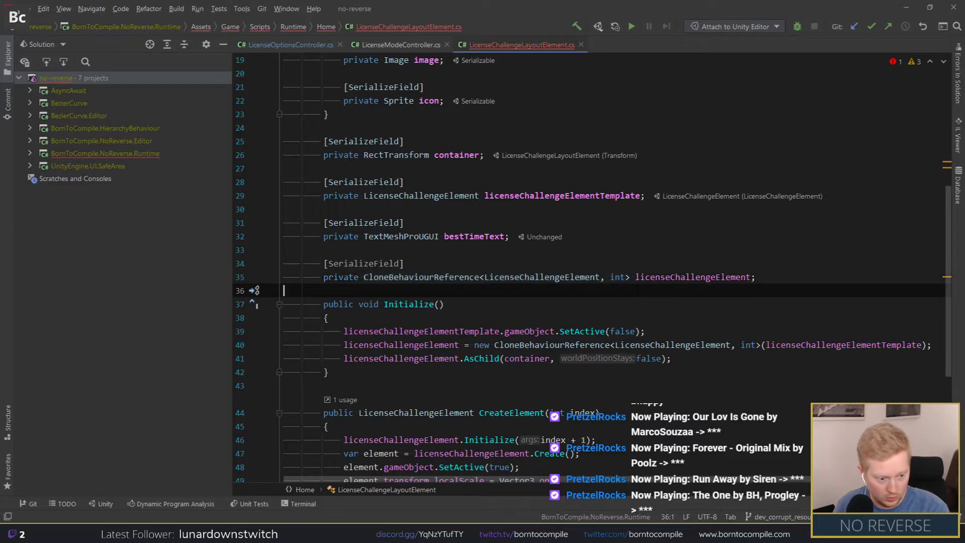
pyautogui.press('Return')
pyautogui.press('Return')
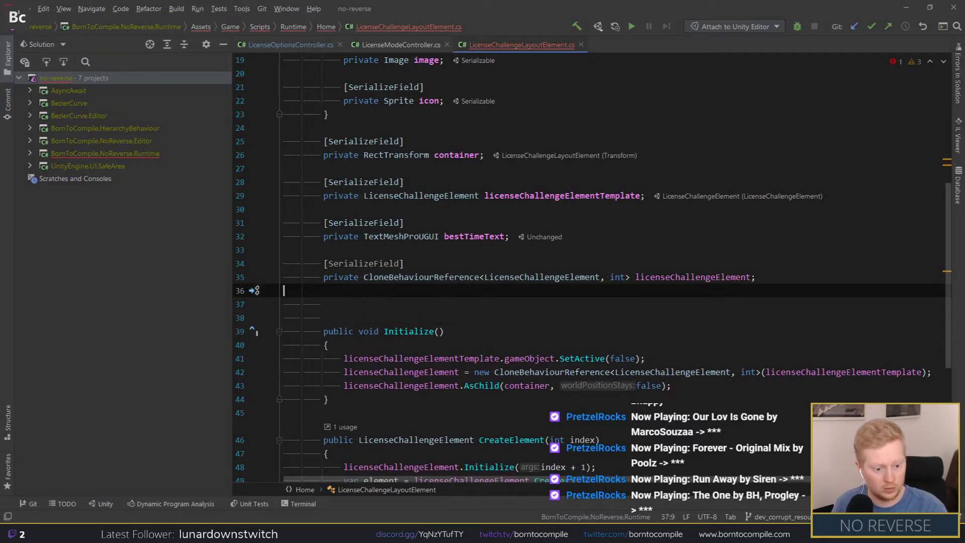
pyautogui.click(755, 277)
pyautogui.click(415, 264)
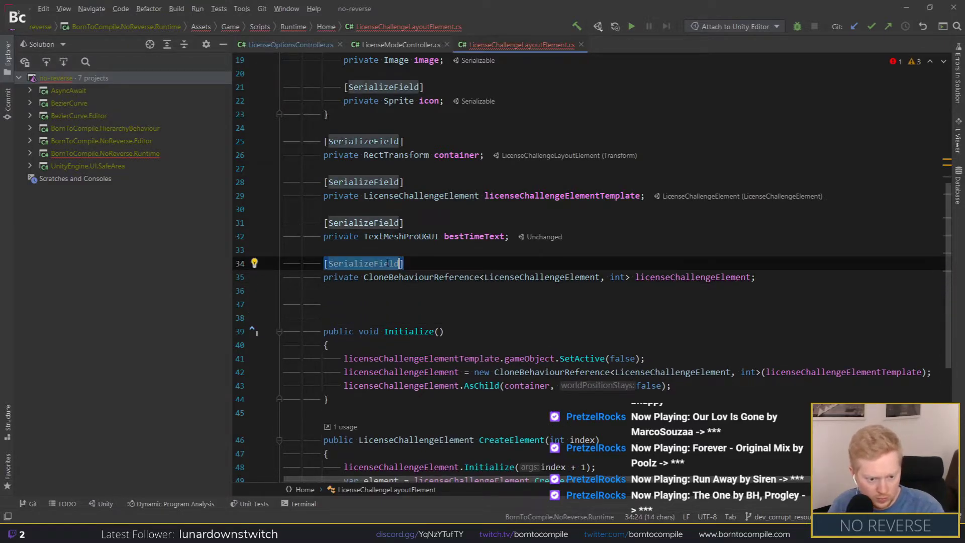
pyautogui.click(415, 222)
pyautogui.click(418, 261)
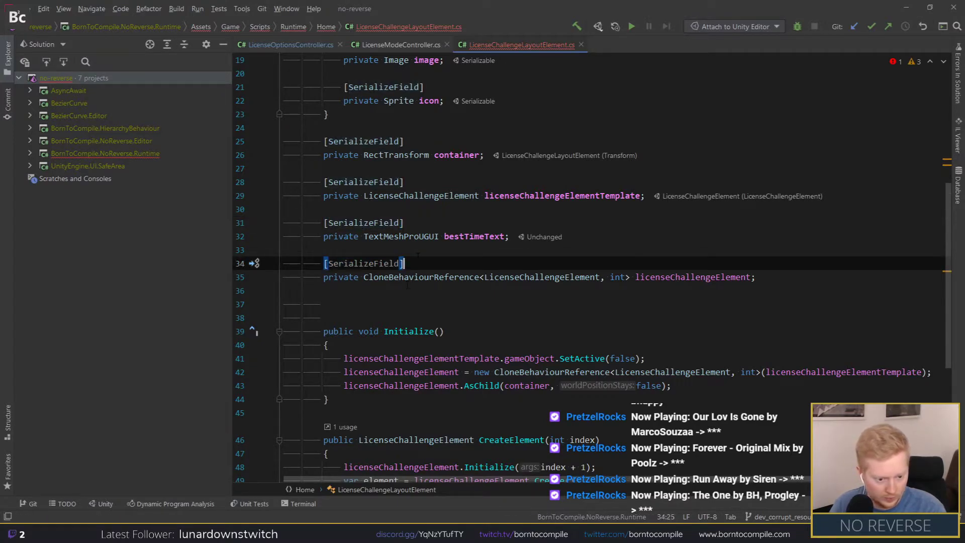
pyautogui.hotkey('shift', 'Down')
pyautogui.hotkey('shift', 'Up')
pyautogui.hotkey('shift', 'Up')
pyautogui.press('BackSpace')
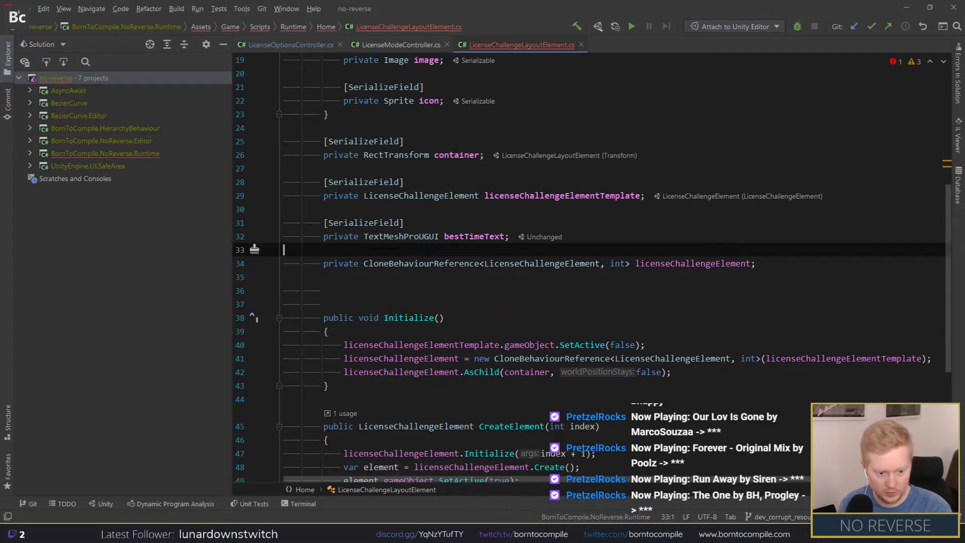
pyautogui.moveTo(369, 291); pyautogui.dragTo(369, 284)
pyautogui.press('BackSpace')
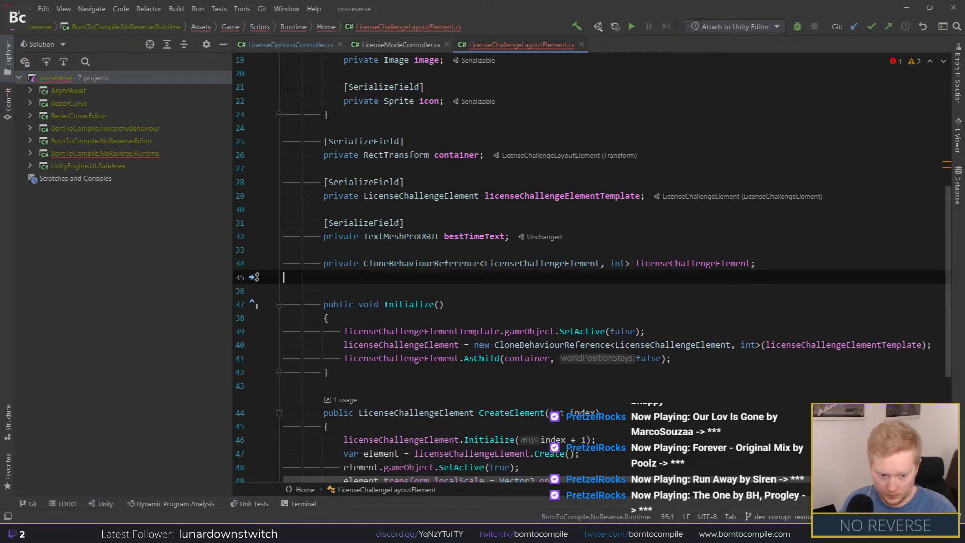
pyautogui.press('BackSpace')
# Step: Add a '[SerializeField] private Trophy developerTrophy;' field below bestTimeText
pyautogui.click(510, 236)
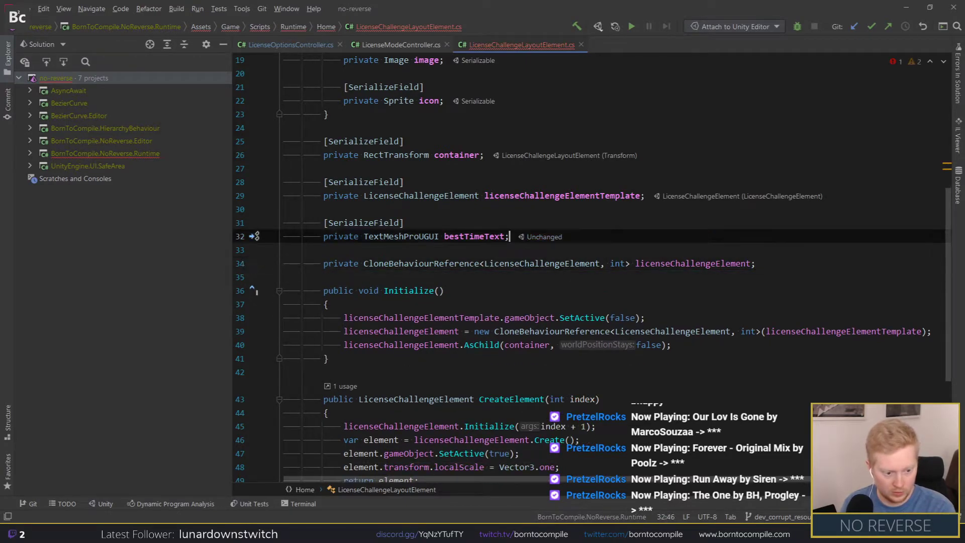
pyautogui.press('Return')
pyautogui.press('Return')
pyautogui.write('[ser')
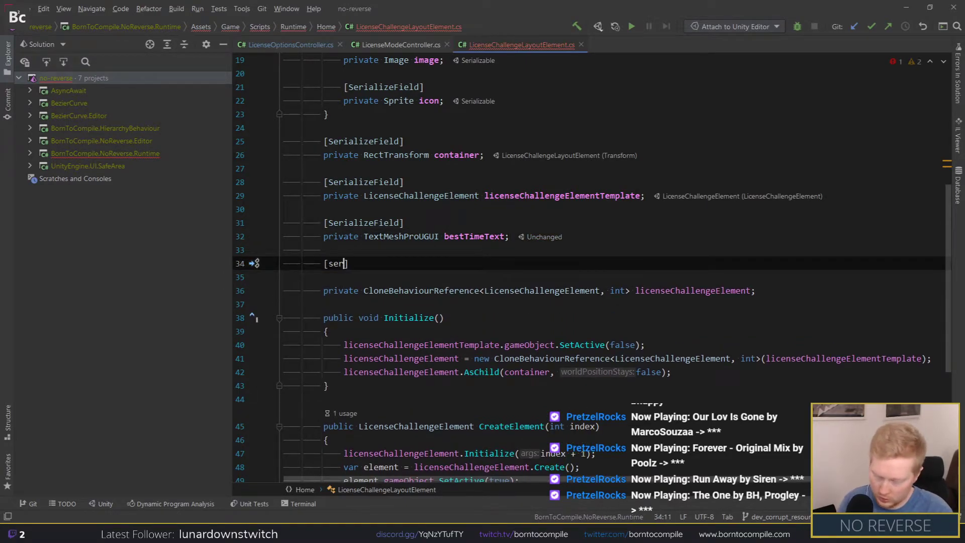
pyautogui.write('f')
pyautogui.press('Return')
pyautogui.press('Return')
pyautogui.write('private')
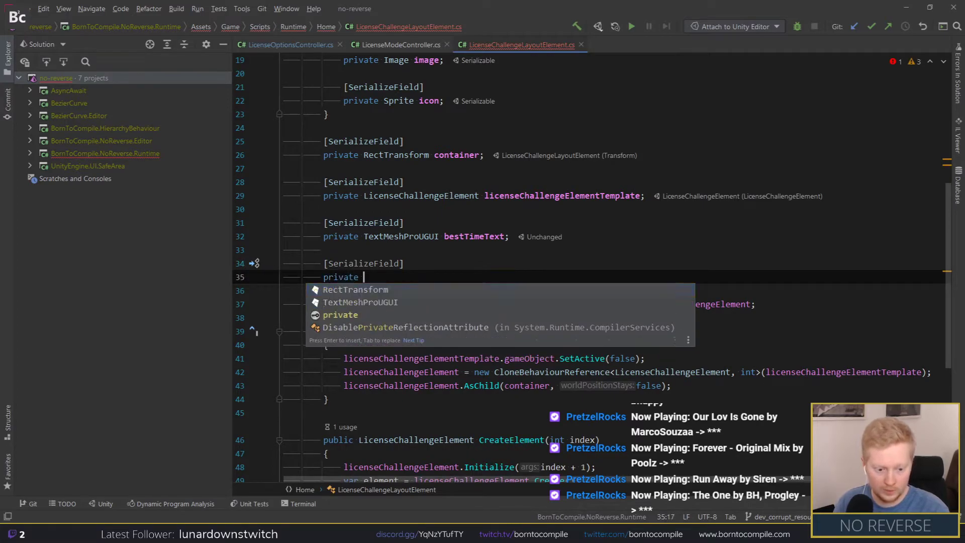
pyautogui.write(' D')
pyautogui.press('BackSpace')
pyautogui.write('Trophy ')
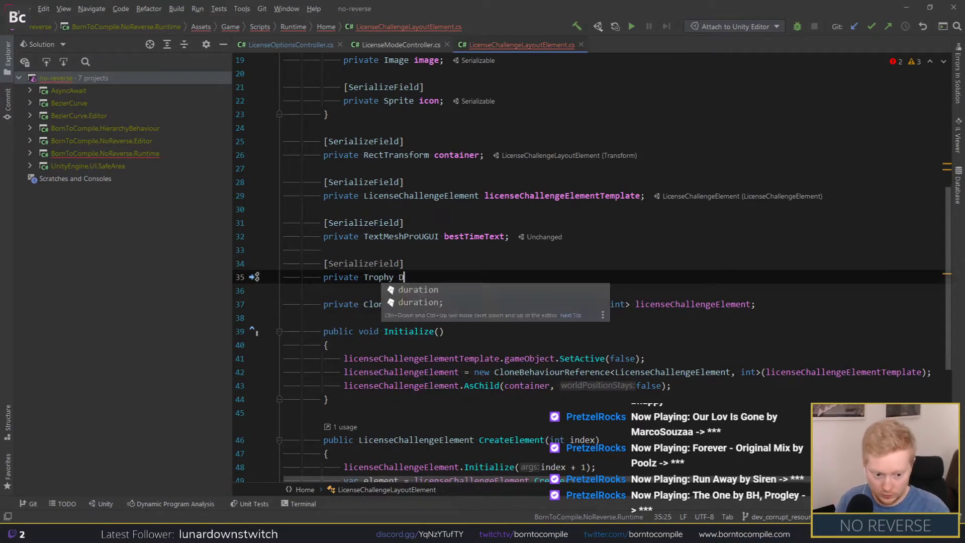
pyautogui.write('deve')
pyautogui.press('BackSpace')
pyautogui.write('Tr')
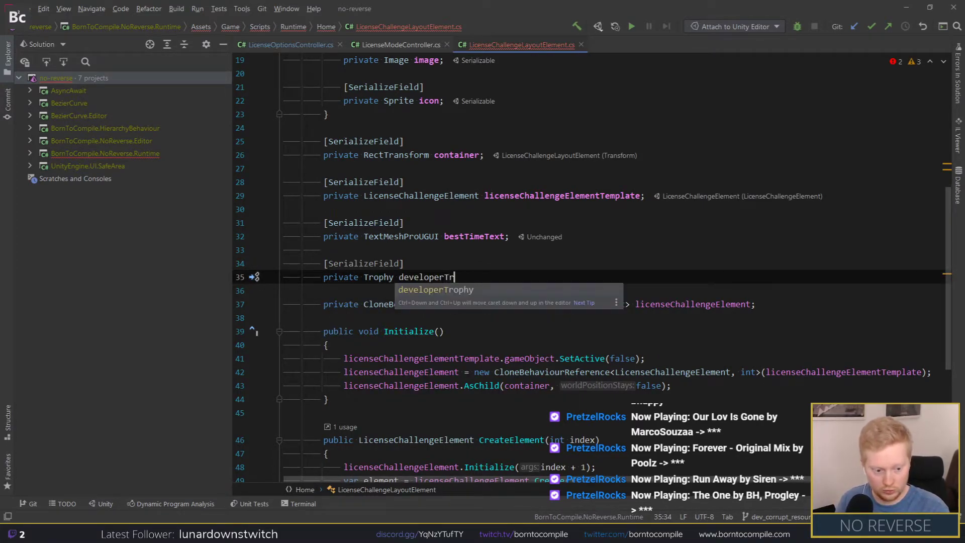
pyautogui.write('iop')
pyautogui.press('Return')
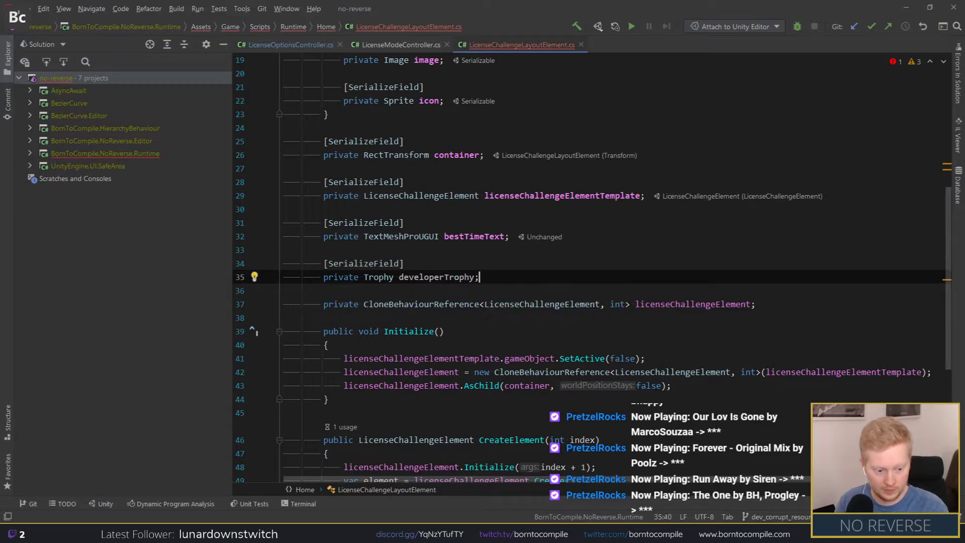
pyautogui.write(';')
# Step: Duplicate the declaration into bronzeTrophy, silverTrophy and goldTrophy fields
pyautogui.hotkey('ctrl', 'd')
pyautogui.press('Left')
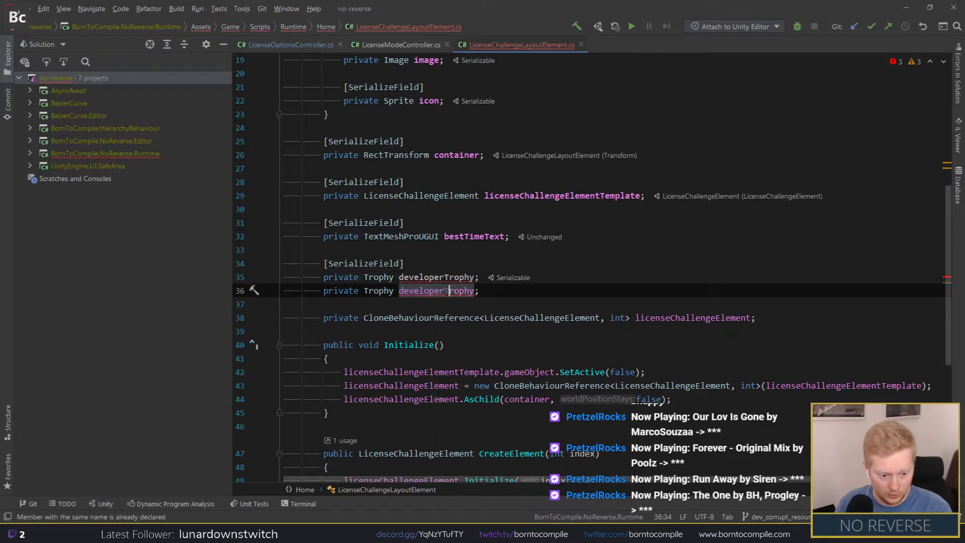
pyautogui.hotkey('ctrl', 'Left')
pyautogui.hotkey('ctrl', 'BackSpace')
pyautogui.write('br')
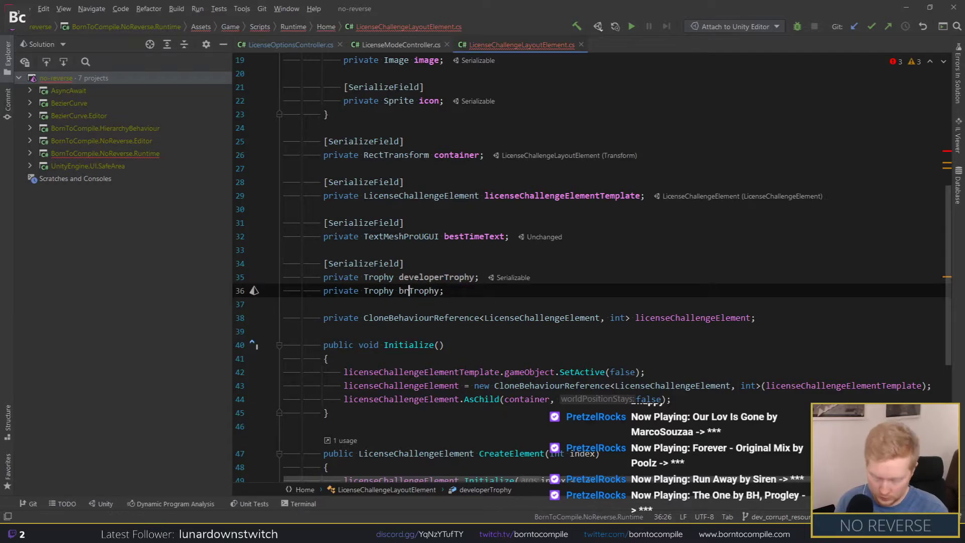
pyautogui.write('onzse')
pyautogui.press('Left')
pyautogui.press('BackSpace')
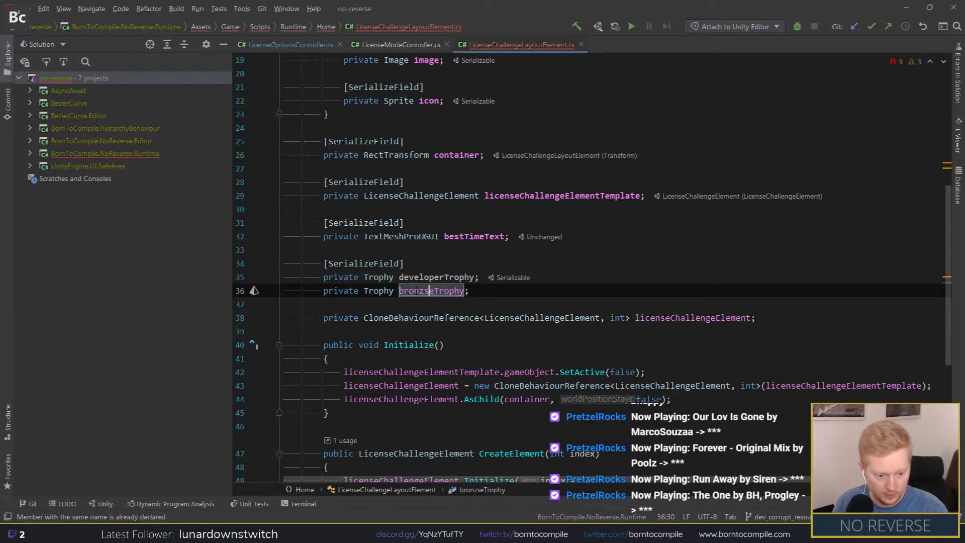
pyautogui.hotkey('ctrl', 'd')
pyautogui.hotkey('ctrl', 'BackSpace')
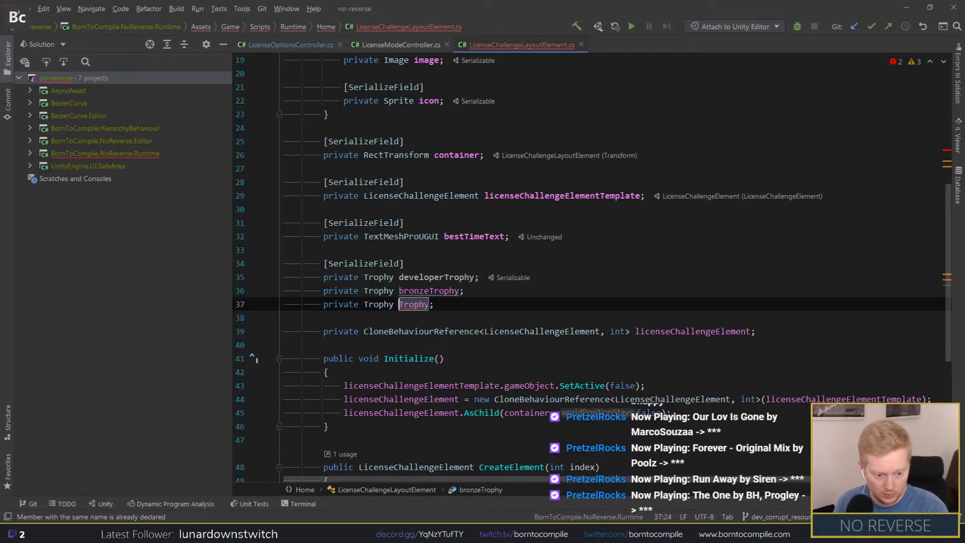
pyautogui.write('silver')
pyautogui.hotkey('ctrl', 'd')
pyautogui.hotkey('ctrl', 'BackSpace')
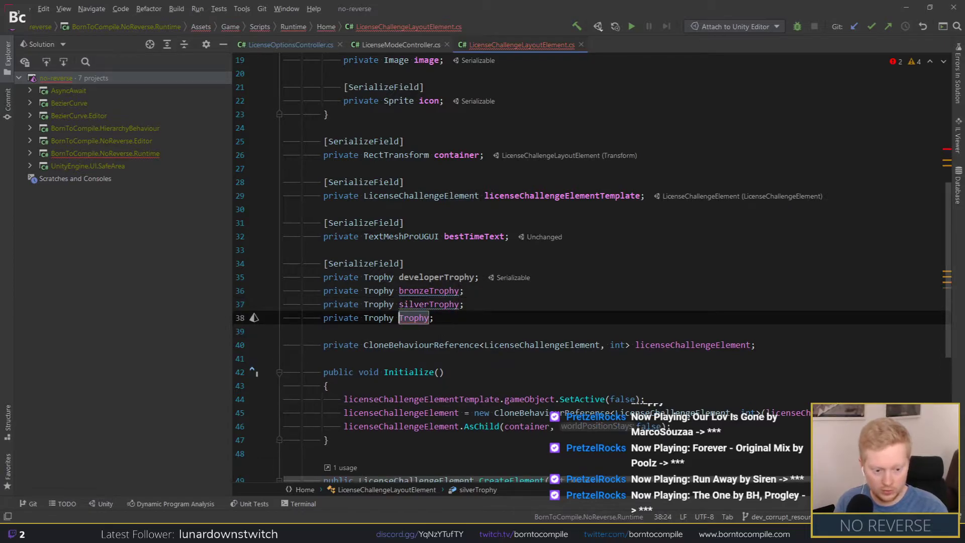
pyautogui.write('gold')
# Step: Put [SerializeField] above each new trophy field and reformat so they're separated by blank lines
pyautogui.press('End')
pyautogui.press('Up')
pyautogui.press('Up')
pyautogui.press('Up')
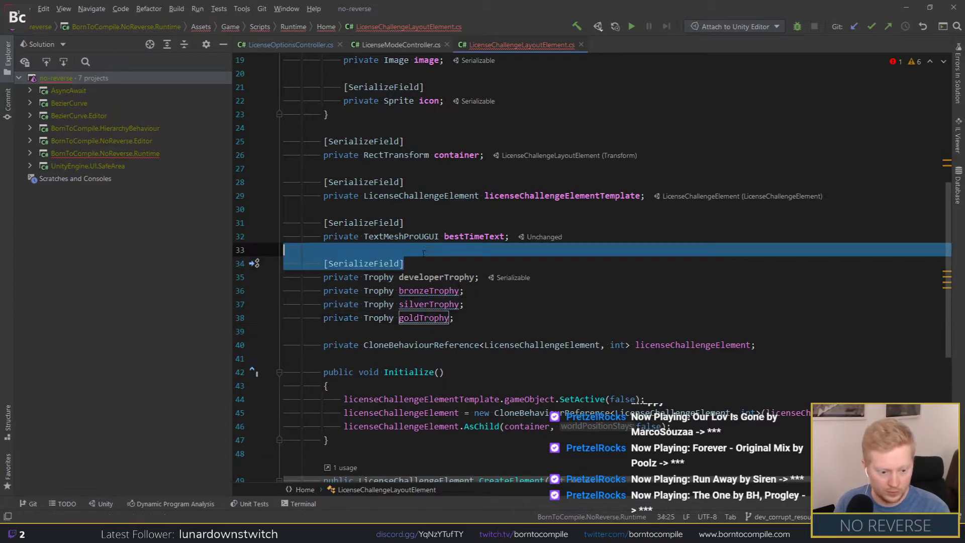
pyautogui.hotkey('ctrl', 'c')
pyautogui.press('Down')
pyautogui.press('Down')
pyautogui.hotkey('ctrl', 'v')
pyautogui.press('Down')
pyautogui.hotkey('ctrl', 'v')
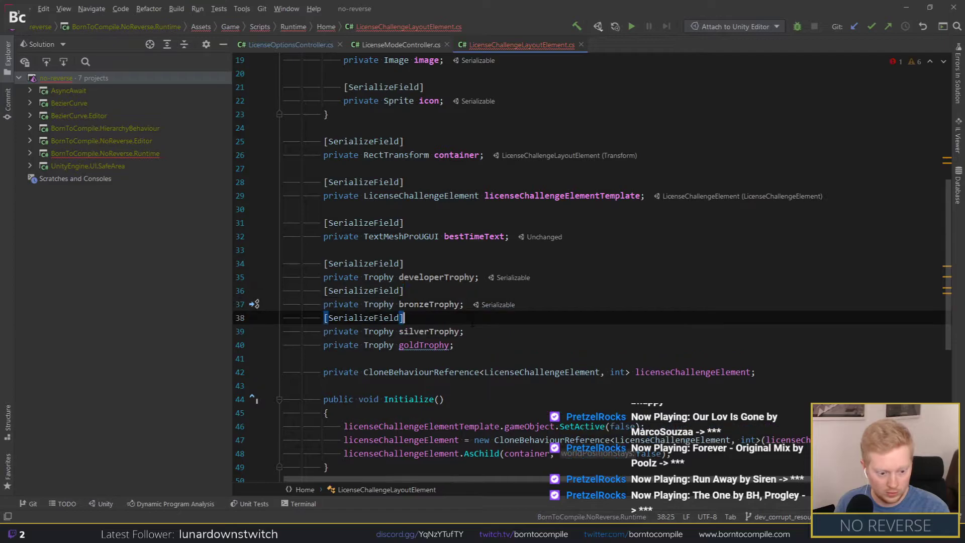
pyautogui.press('Down')
pyautogui.hotkey('ctrl', 'v')
pyautogui.hotkey('ctrl', 'alt', 'l')
pyautogui.scroll(-1, 490, 335)
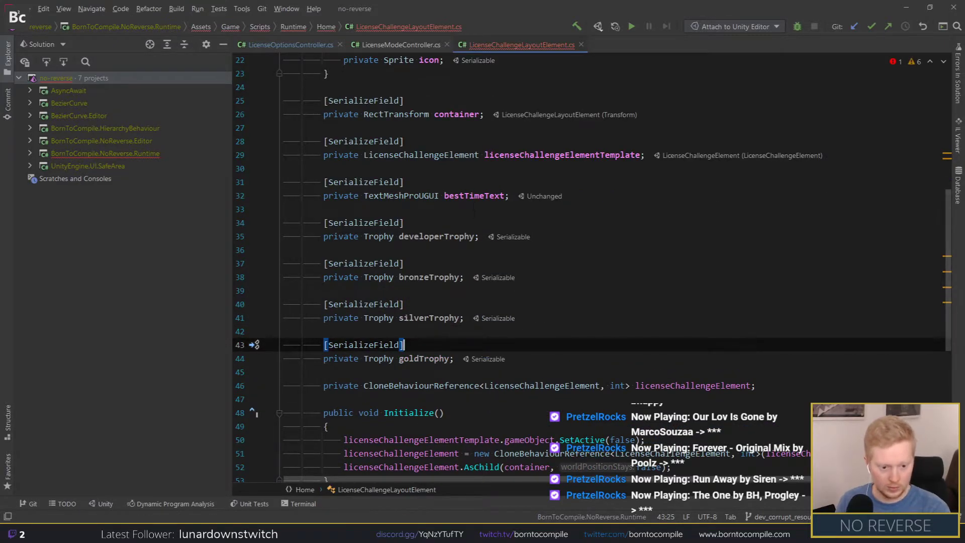
pyautogui.scroll(4, 490, 336)
pyautogui.scroll(-4, 590, 269)
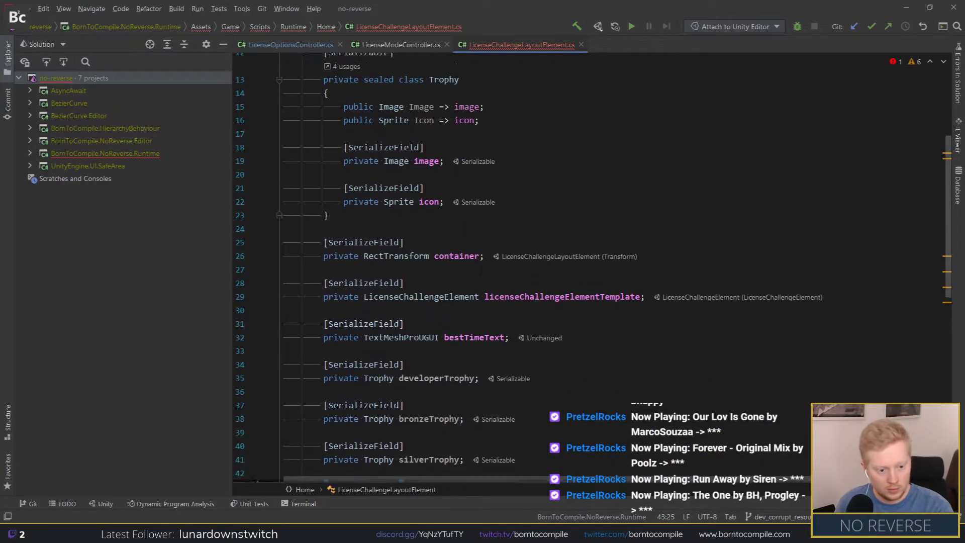
# Step: Give the Developer, Bronze, Silver and Gold images the locked trophy sprite, excluding Separator
pyautogui.hotkey('alt', 'Tab')
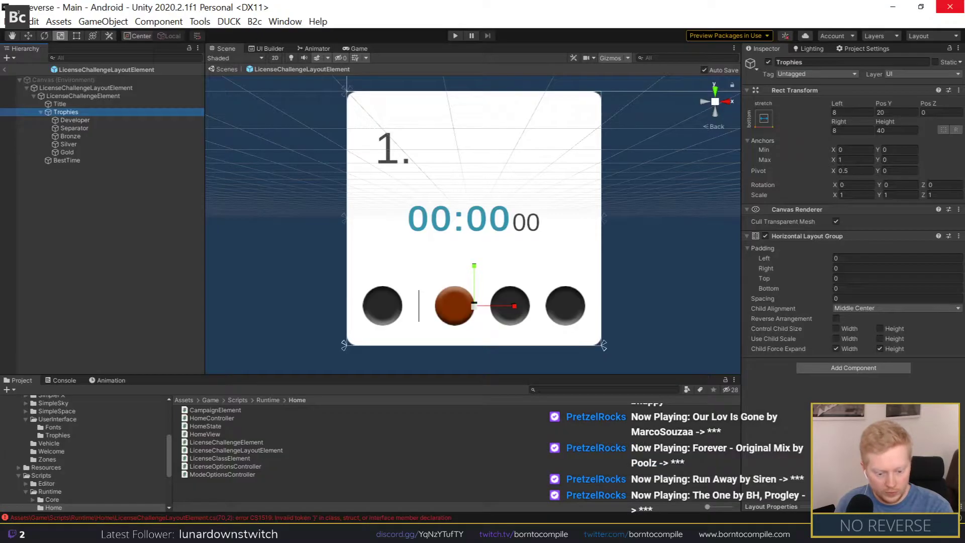
pyautogui.click(72, 119)
pyautogui.keyDown('shift'); pyautogui.click(73, 152); pyautogui.keyUp('shift')
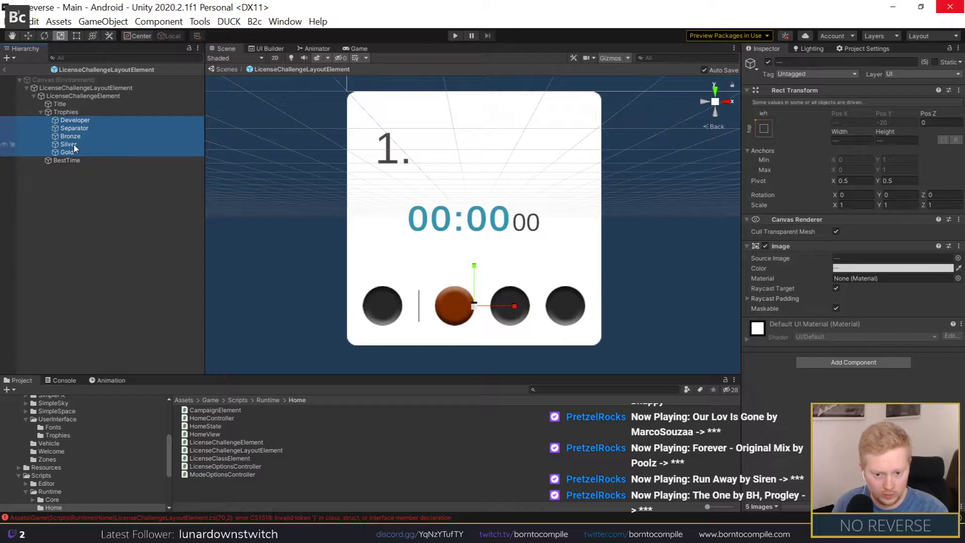
pyautogui.keyDown('ctrl'); pyautogui.click(74, 128); pyautogui.keyUp('ctrl')
pyautogui.click(957, 258)
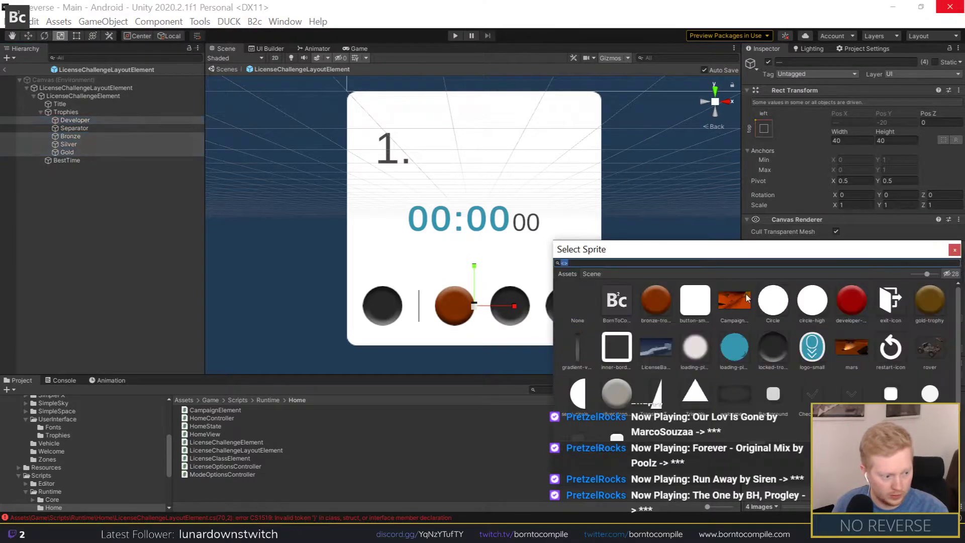
pyautogui.doubleClick(784, 343)
# Step: Select the LicenseChallengeLayoutElement root and open the console error in the script
pyautogui.click(147, 238)
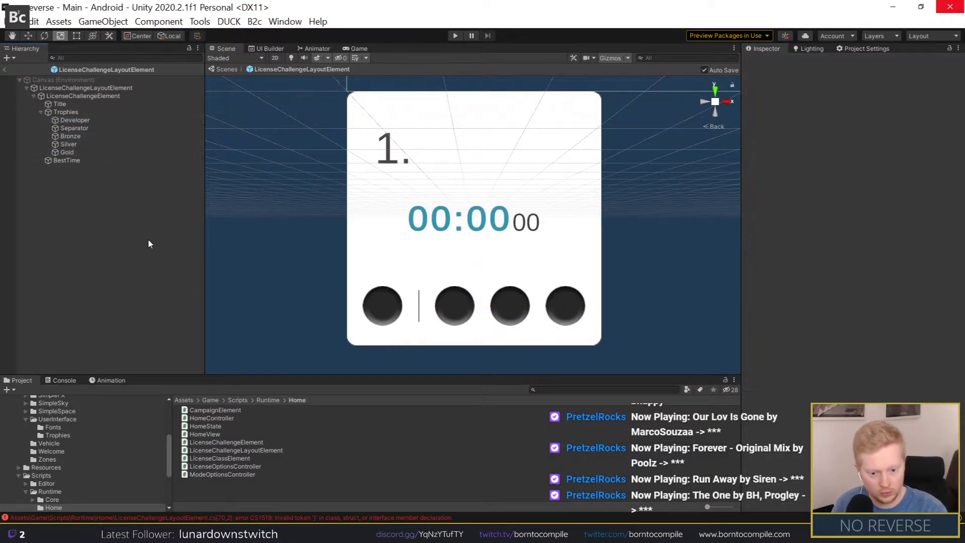
pyautogui.click(68, 112)
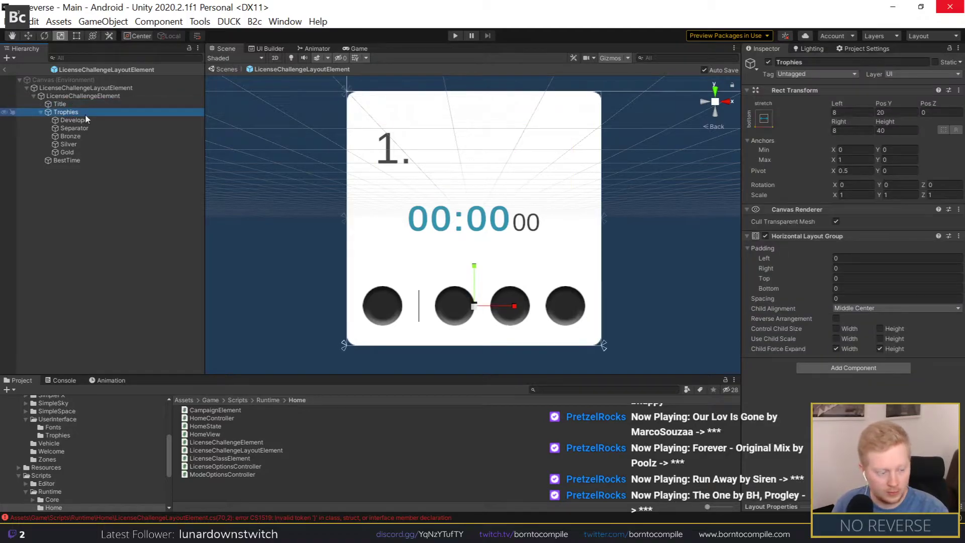
pyautogui.click(85, 88)
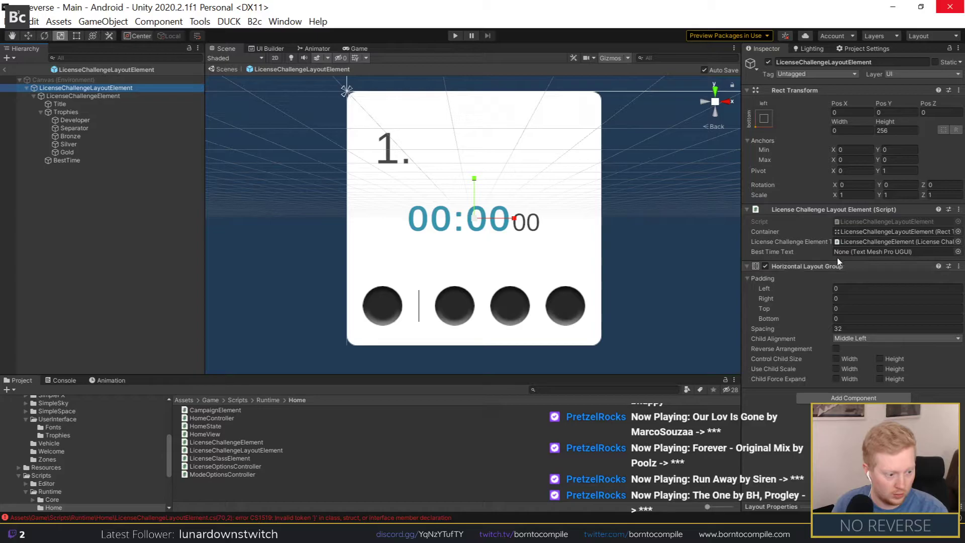
pyautogui.click(345, 519)
pyautogui.doubleClick(351, 404)
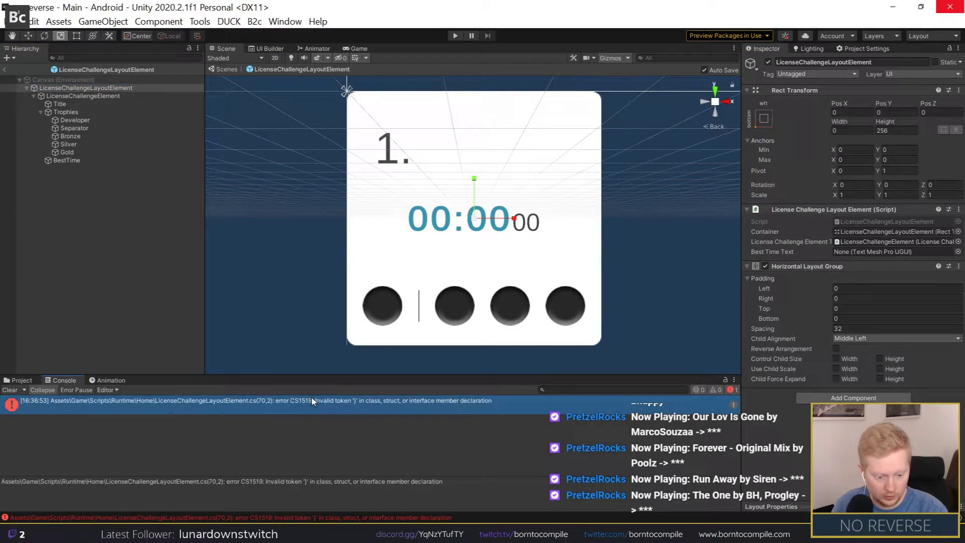
pyautogui.hotkey('shift', 'Up')
pyautogui.hotkey('shift', 'Up')
pyautogui.hotkey('shift', 'Up')
# Step: Delete the leftover 'public' line in LicenseChallengeLayoutElement.cs and go back to Unity
pyautogui.press('BackSpace')
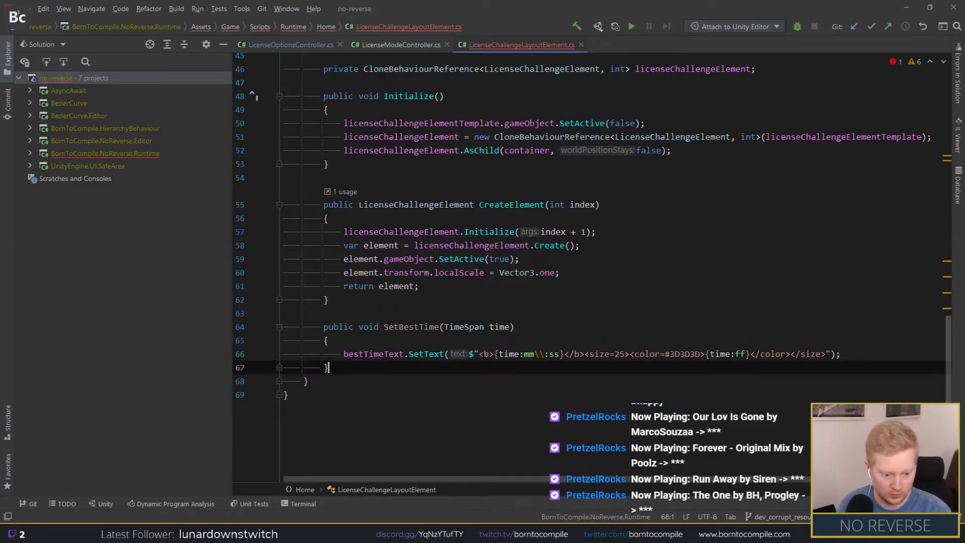
pyautogui.scroll(10, 368, 367)
pyautogui.hotkey('alt', 'Tab')
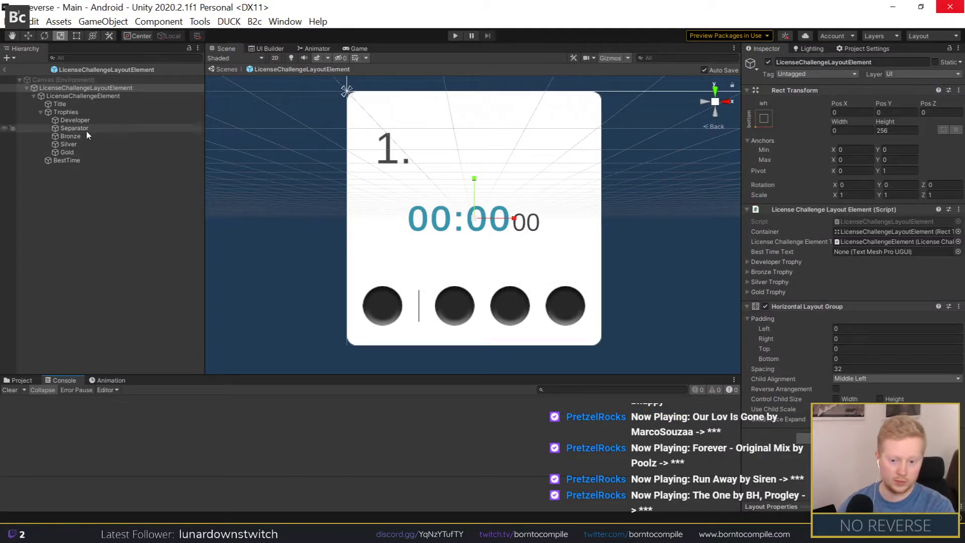
# Step: Assign BestTime as the best time text, plus the Developer object and developer-trophy sprite
pyautogui.moveTo(66, 160); pyautogui.dragTo(872, 255)
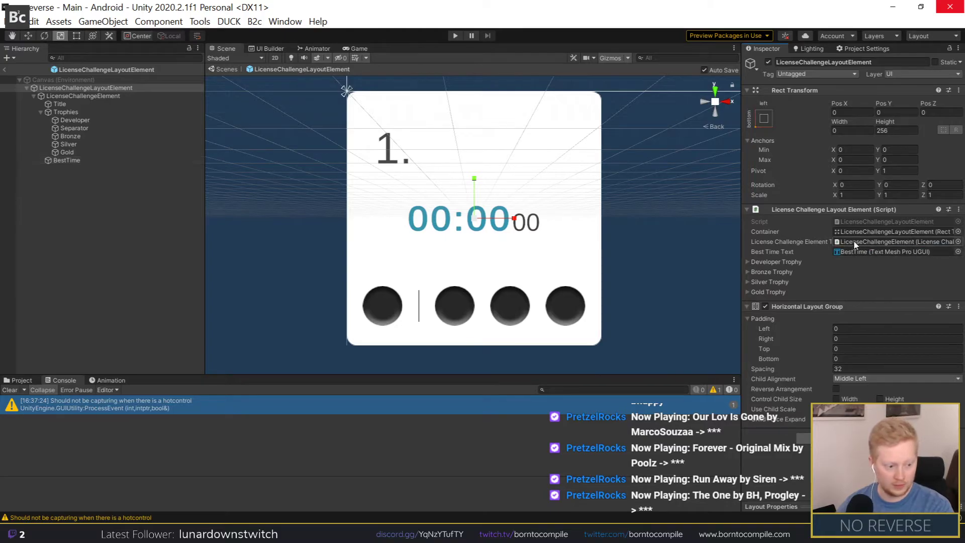
pyautogui.click(759, 260)
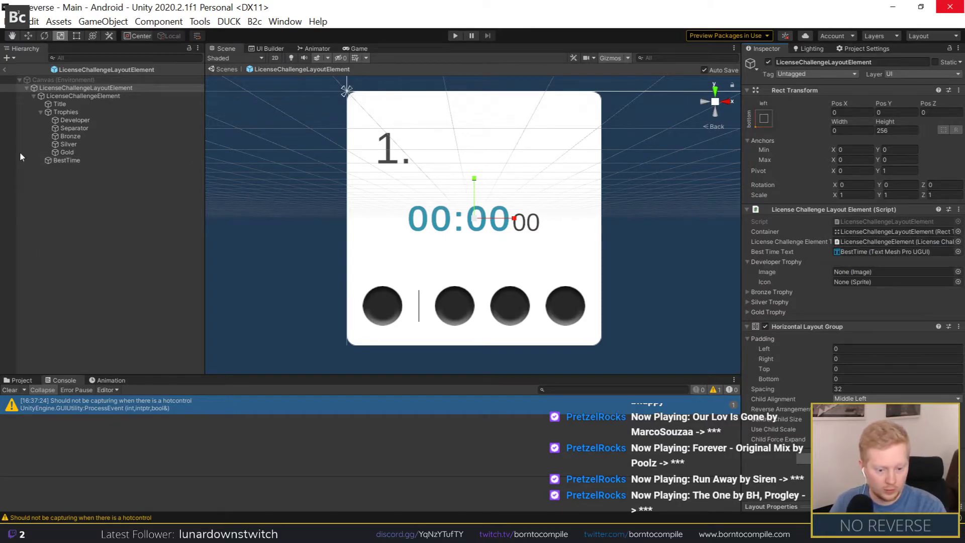
pyautogui.moveTo(68, 119); pyautogui.dragTo(872, 271)
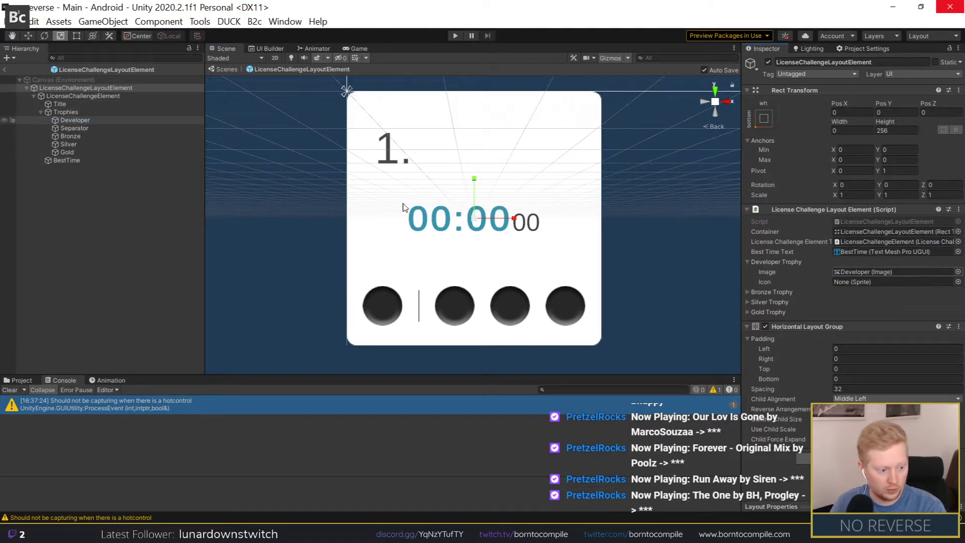
pyautogui.click(16, 380)
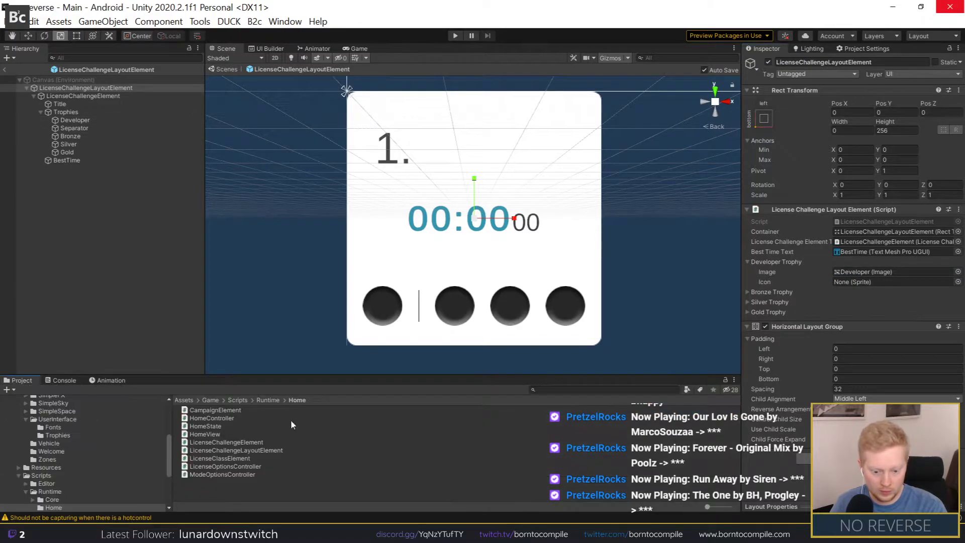
pyautogui.click(557, 389)
pyautogui.write('trophy')
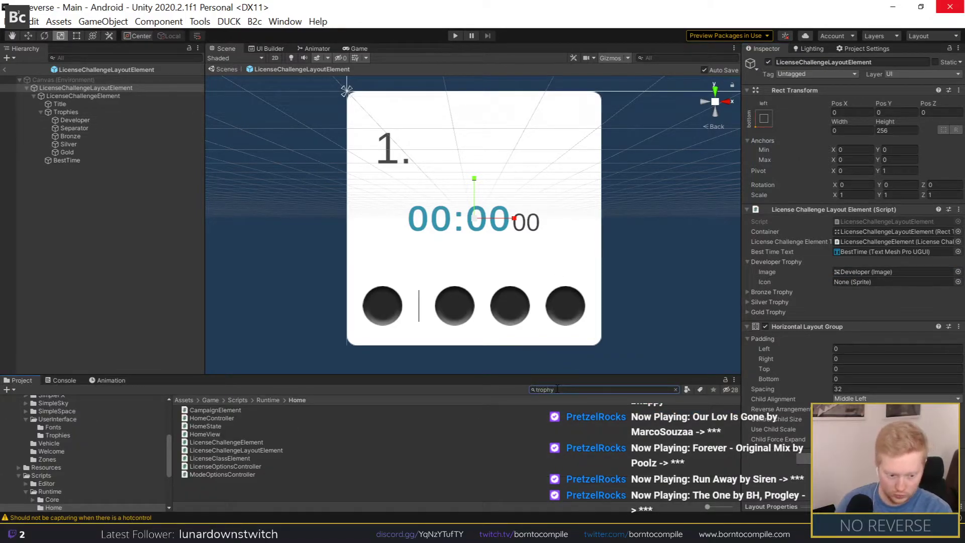
pyautogui.moveTo(213, 426)
pyautogui.mouseDown()
pyautogui.moveTo(836, 298)
pyautogui.moveTo(849, 279)
pyautogui.mouseUp()
pyautogui.click(747, 262)
# Step: Link the Bronze and Silver trophy objects and their trophy sprites as images and icons
pyautogui.click(747, 272)
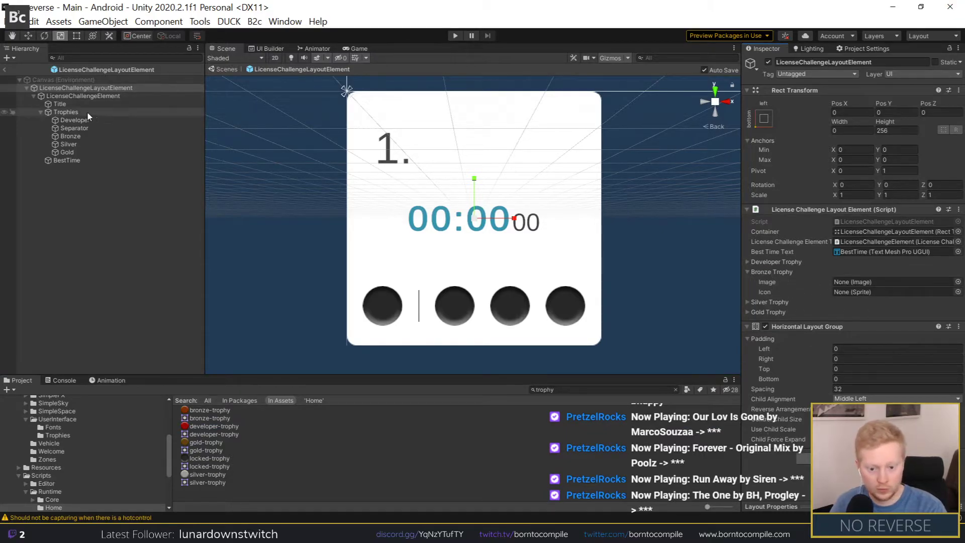
pyautogui.moveTo(838, 306); pyautogui.dragTo(851, 284)
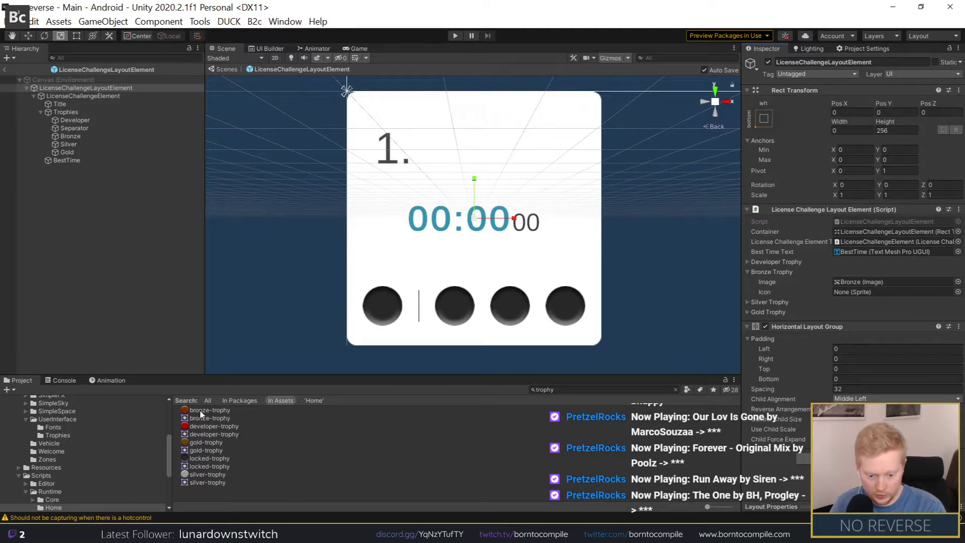
pyautogui.moveTo(200, 413); pyautogui.dragTo(859, 291)
pyautogui.click(763, 273)
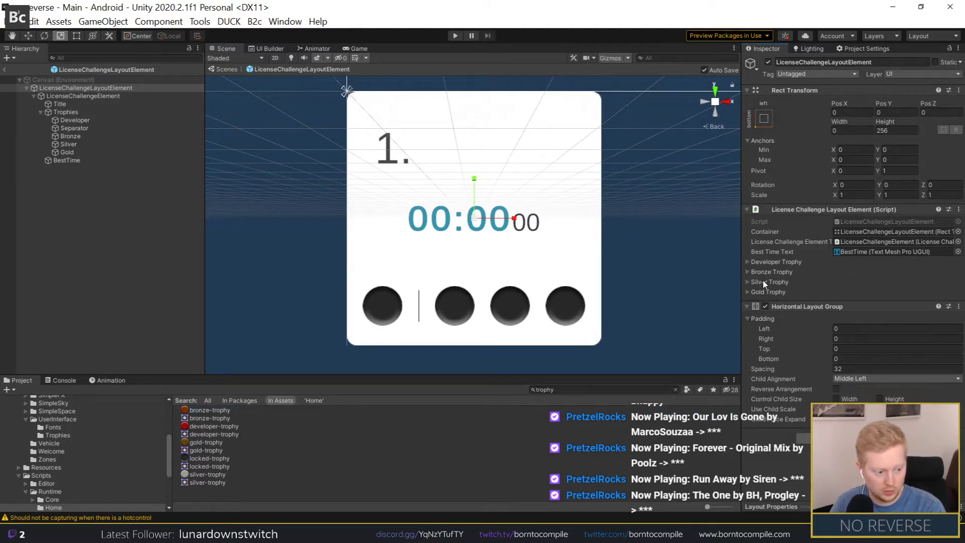
pyautogui.click(762, 281)
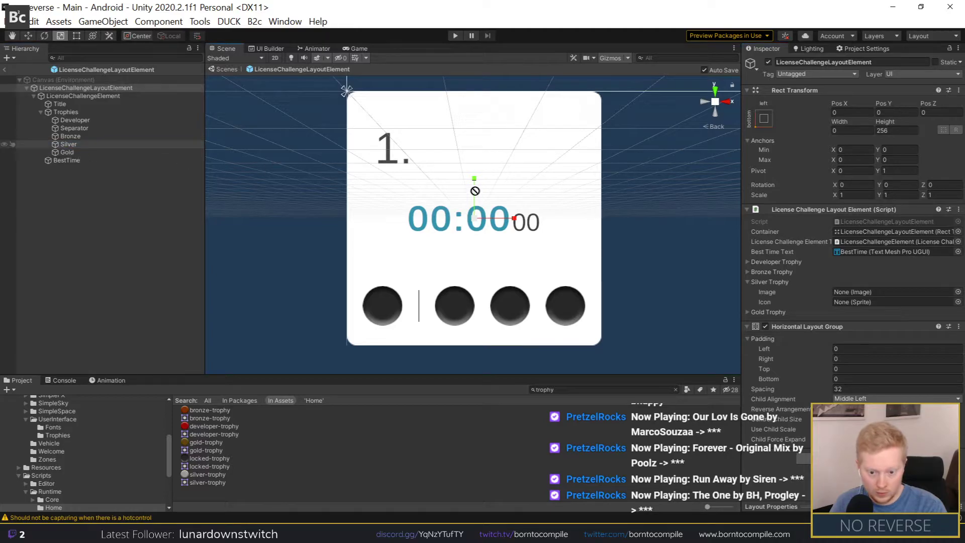
pyautogui.moveTo(851, 287); pyautogui.dragTo(852, 291)
pyautogui.moveTo(207, 474); pyautogui.dragTo(854, 303)
pyautogui.click(769, 282)
# Step: Link the Gold object and gold-trophy sprite, then return to the main scene
pyautogui.click(767, 292)
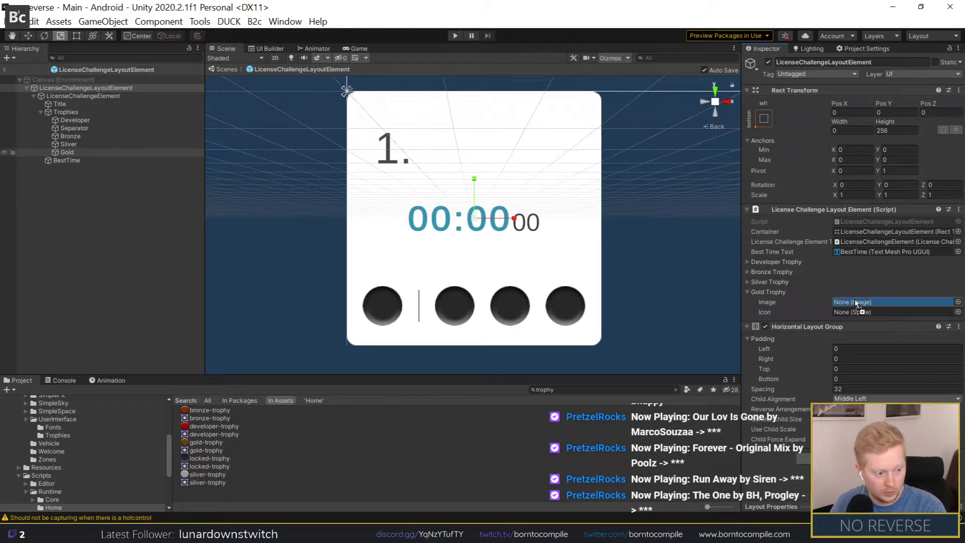
pyautogui.moveTo(811, 264); pyautogui.dragTo(854, 301)
pyautogui.moveTo(201, 450); pyautogui.dragTo(843, 309)
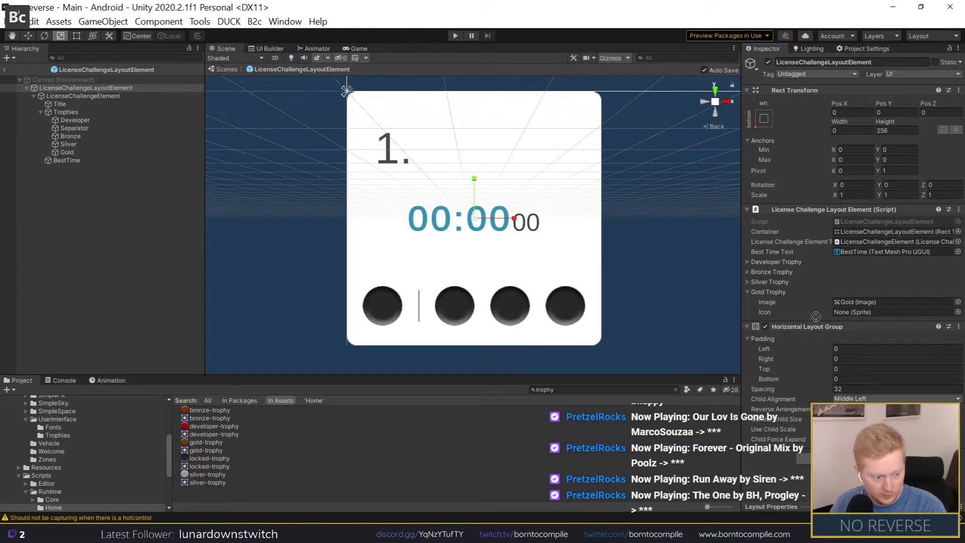
pyautogui.click(760, 293)
pyautogui.click(212, 224)
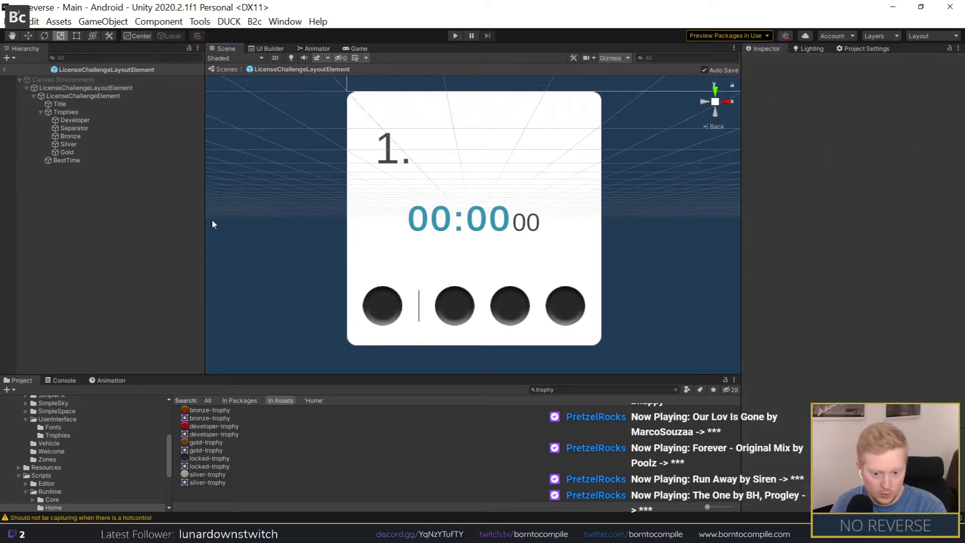
pyautogui.click(6, 71)
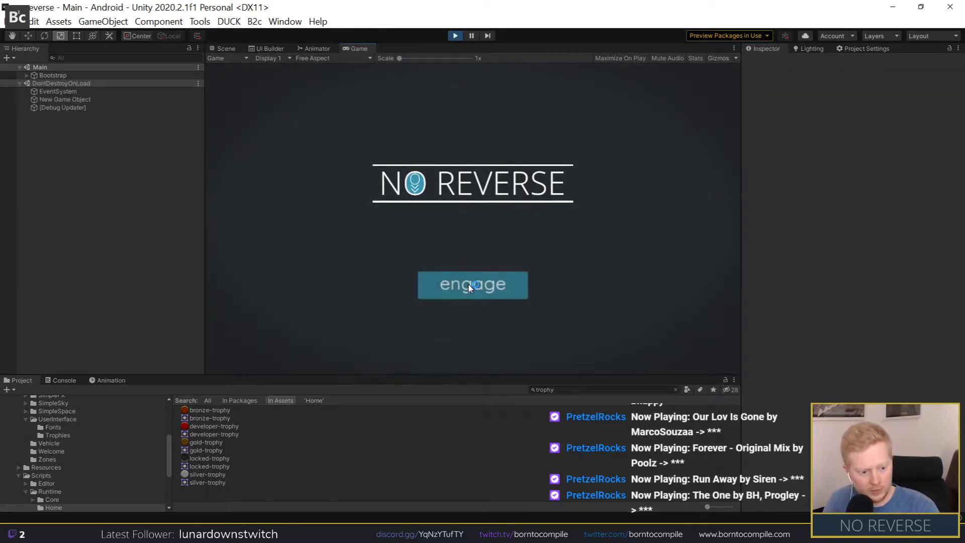
# Step: Test the license challenge cards in play mode, then stop and clear the asset search
pyautogui.click(475, 277)
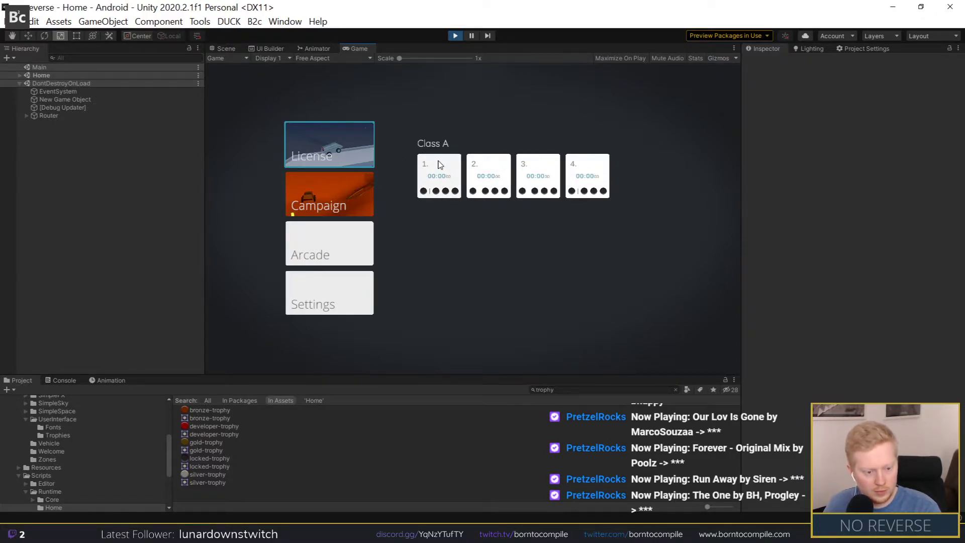
pyautogui.click(456, 35)
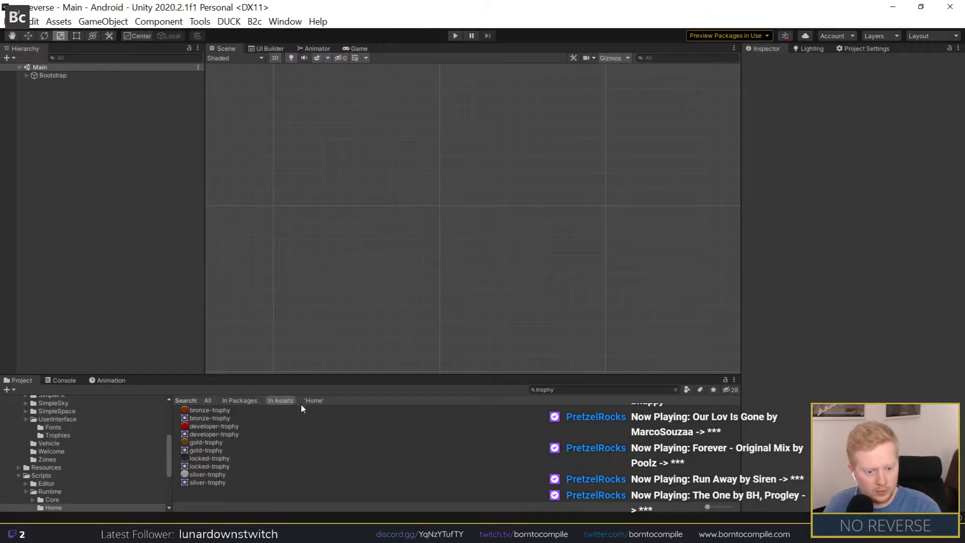
pyautogui.click(551, 389)
pyautogui.press('BackSpace')
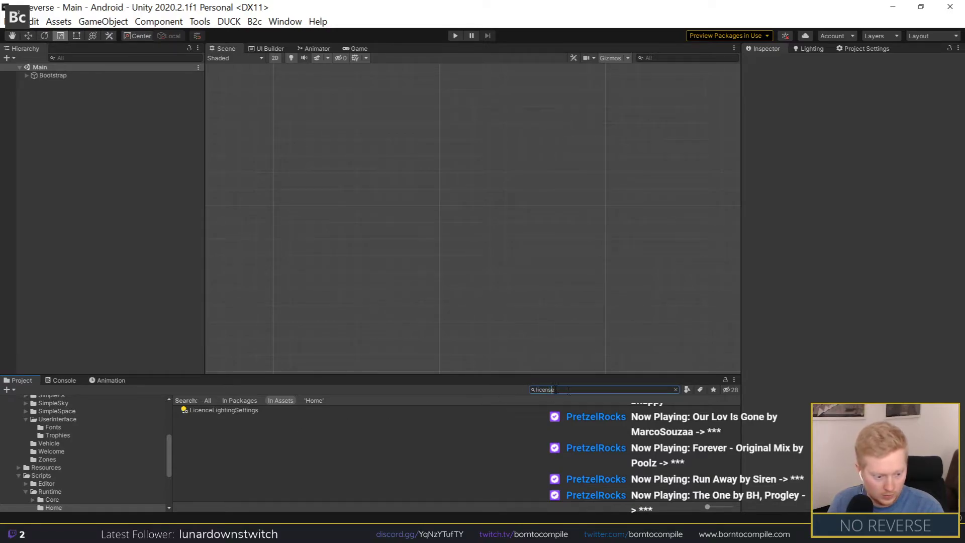
# Step: Open the LicenseChallengeLayoutElement prefab from the Project window for editing
pyautogui.scroll(-2, 268, 451)
pyautogui.scroll(-3, 270, 452)
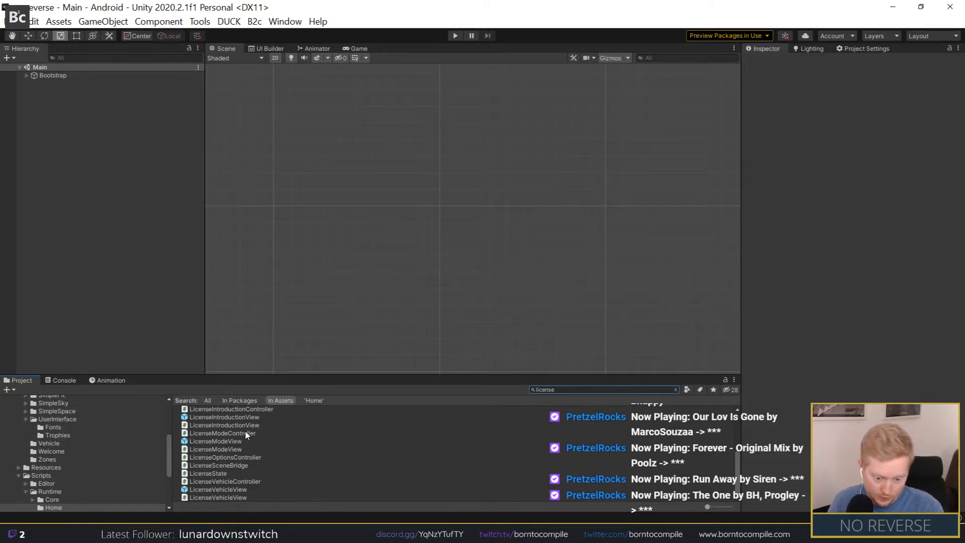
pyautogui.scroll(1, 248, 436)
pyautogui.scroll(1, 255, 442)
pyautogui.scroll(2, 263, 457)
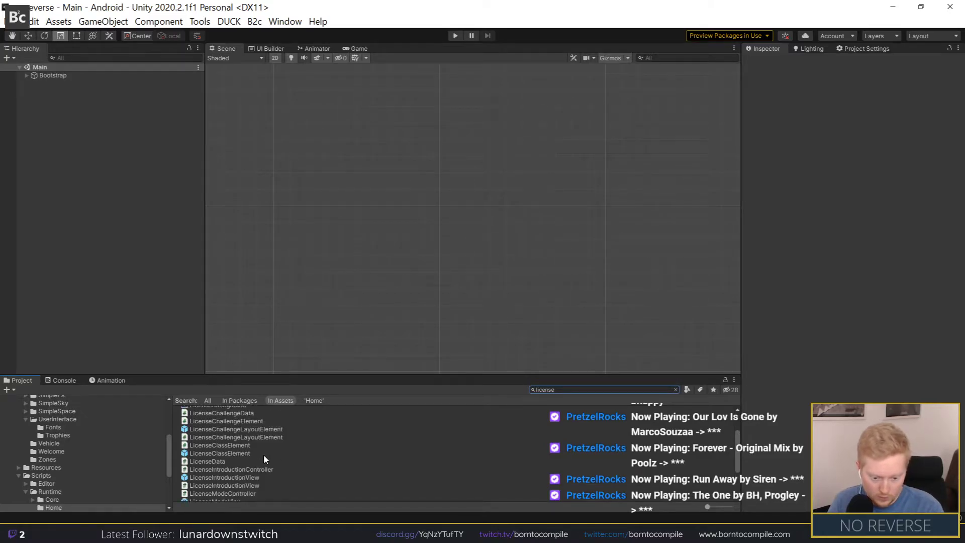
pyautogui.scroll(1, 263, 458)
pyautogui.doubleClick(264, 457)
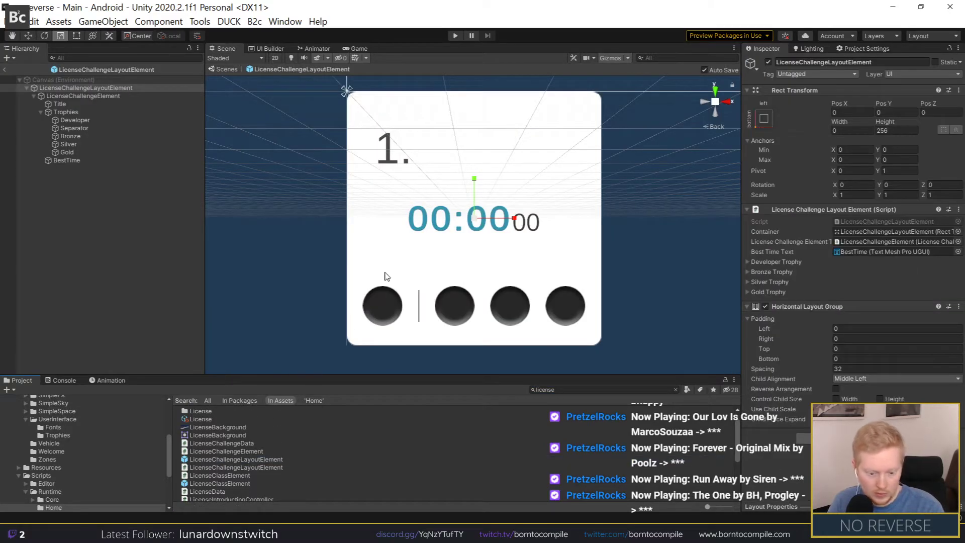
# Step: Size the Developer, Bronze, Silver and Gold trophy images to 32 by 32
pyautogui.click(66, 112)
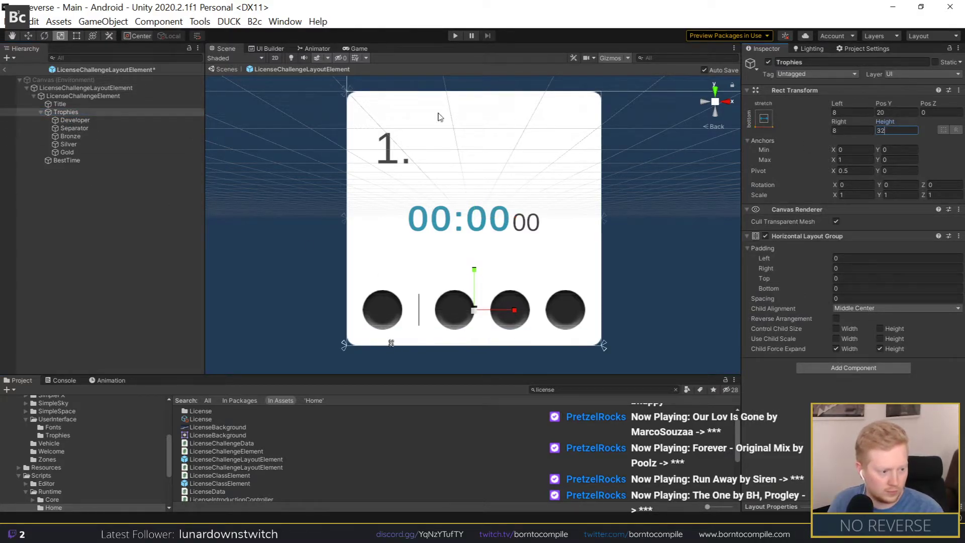
pyautogui.click(74, 120)
pyautogui.keyDown('shift'); pyautogui.click(77, 151); pyautogui.keyUp('shift')
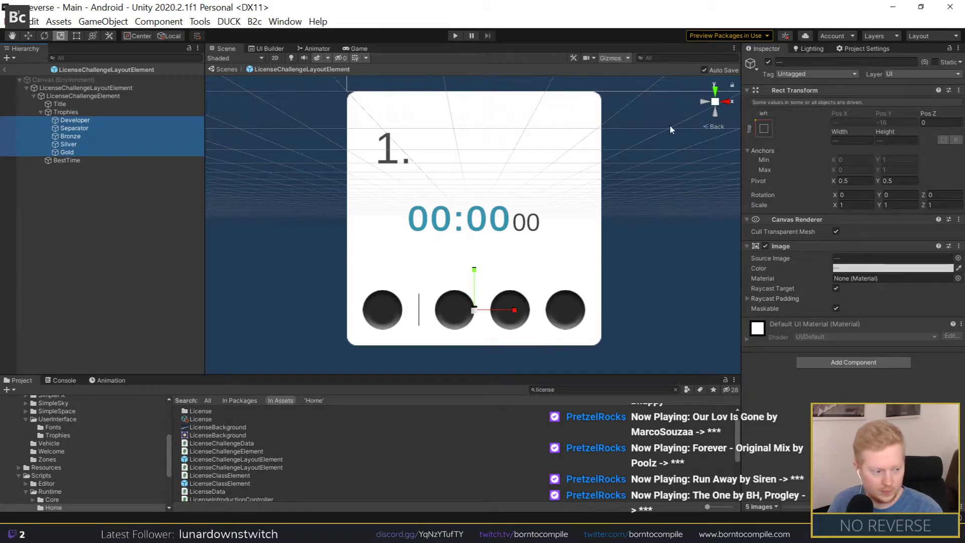
pyautogui.keyDown('ctrl'); pyautogui.click(72, 128); pyautogui.keyUp('ctrl')
pyautogui.click(884, 140)
pyautogui.write('32')
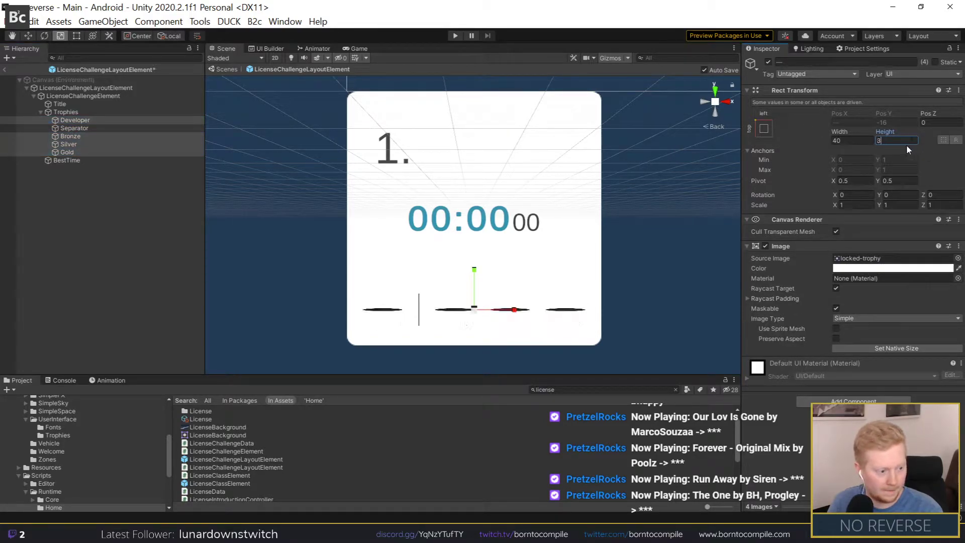
pyautogui.click(855, 140)
pyautogui.write('32')
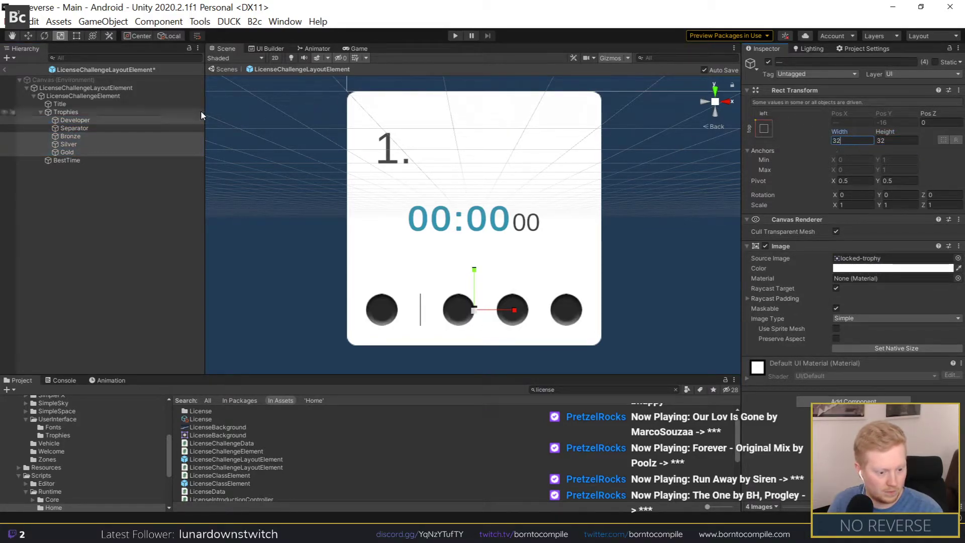
# Step: Set the Separator line's height to 8
pyautogui.click(73, 127)
pyautogui.click(893, 140)
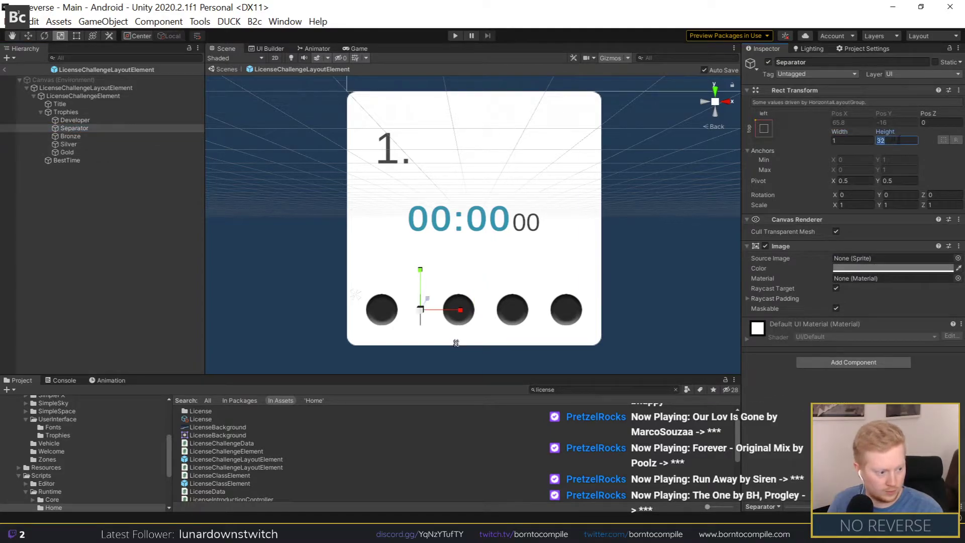
pyautogui.write('28')
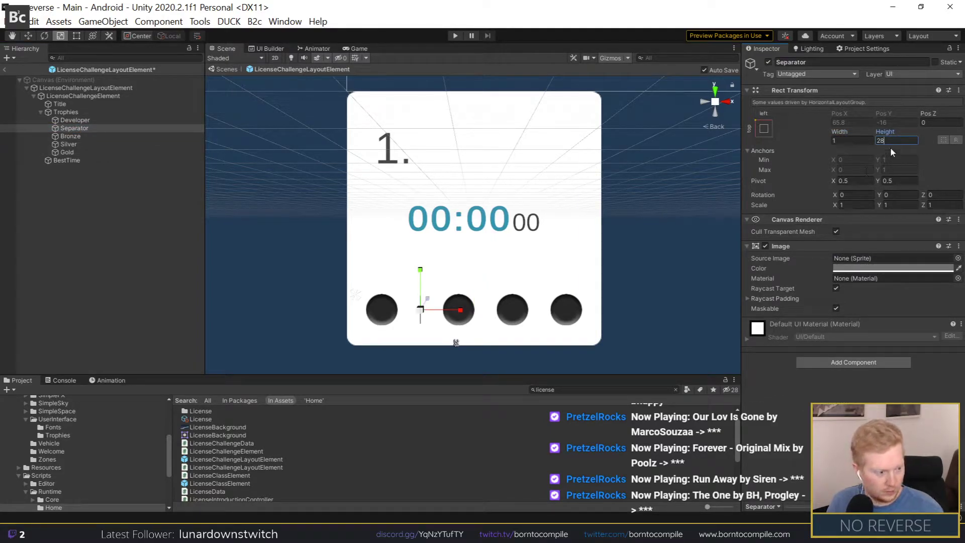
pyautogui.click(165, 261)
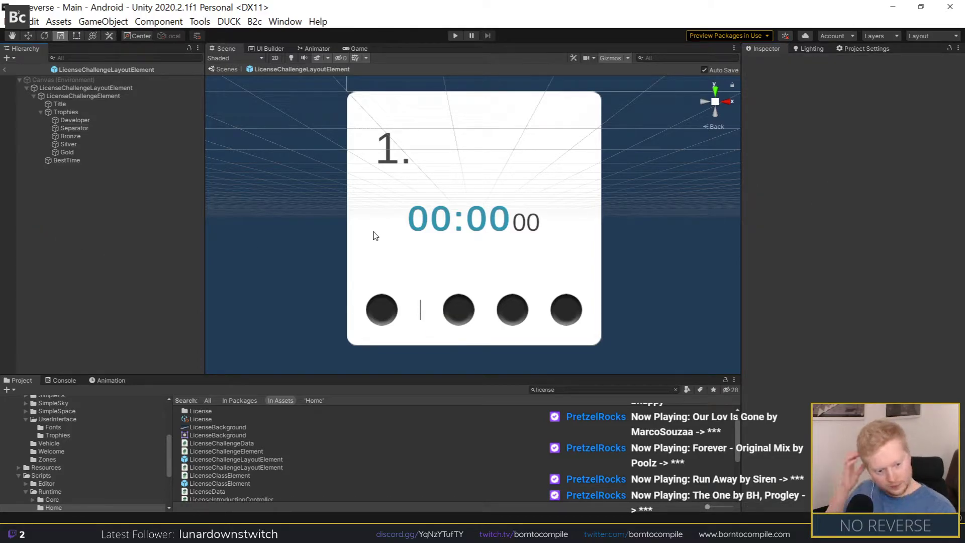
# Step: Set the Trophies row's Left and Right insets to 32
pyautogui.click(65, 112)
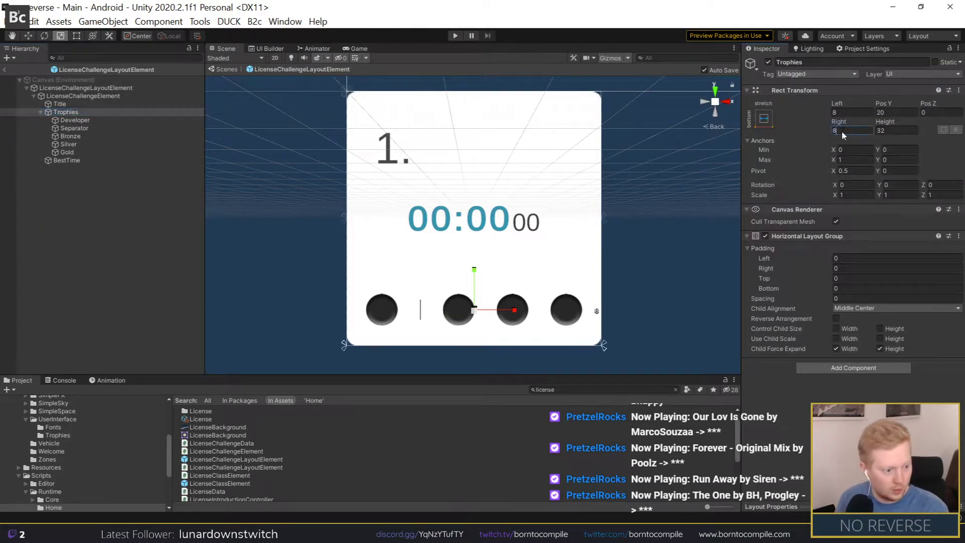
pyautogui.click(849, 130)
pyautogui.write('16')
pyautogui.click(849, 112)
pyautogui.write('16')
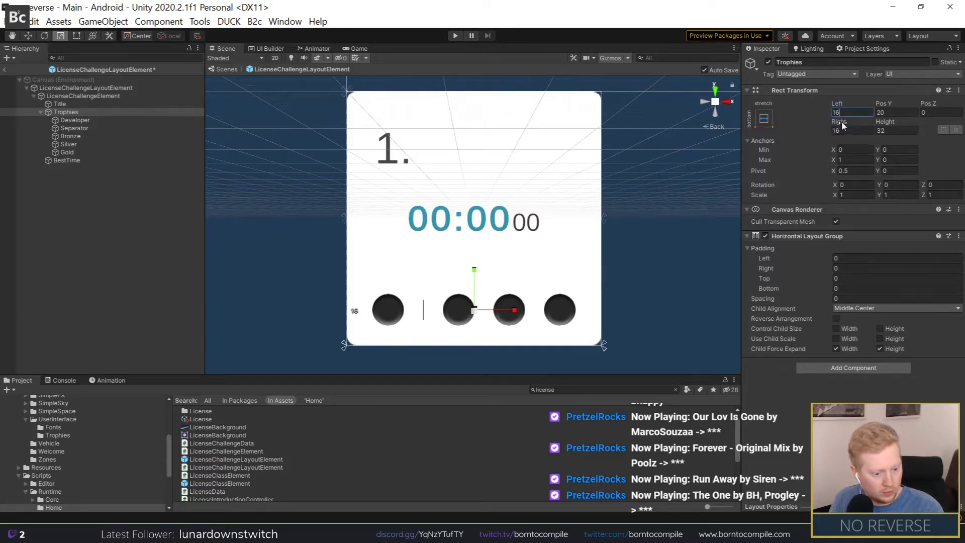
pyautogui.write('32')
pyautogui.click(849, 130)
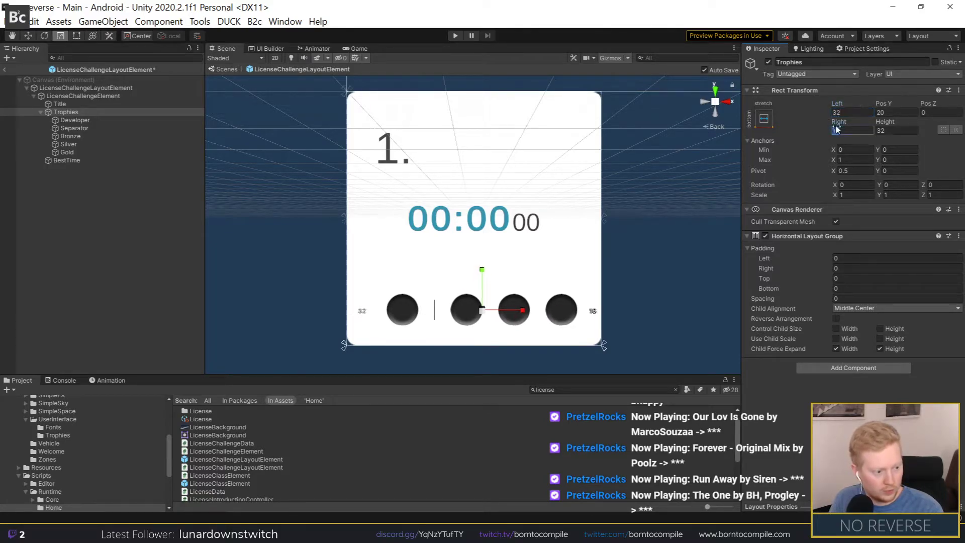
pyautogui.write('32')
pyautogui.click(333, 247)
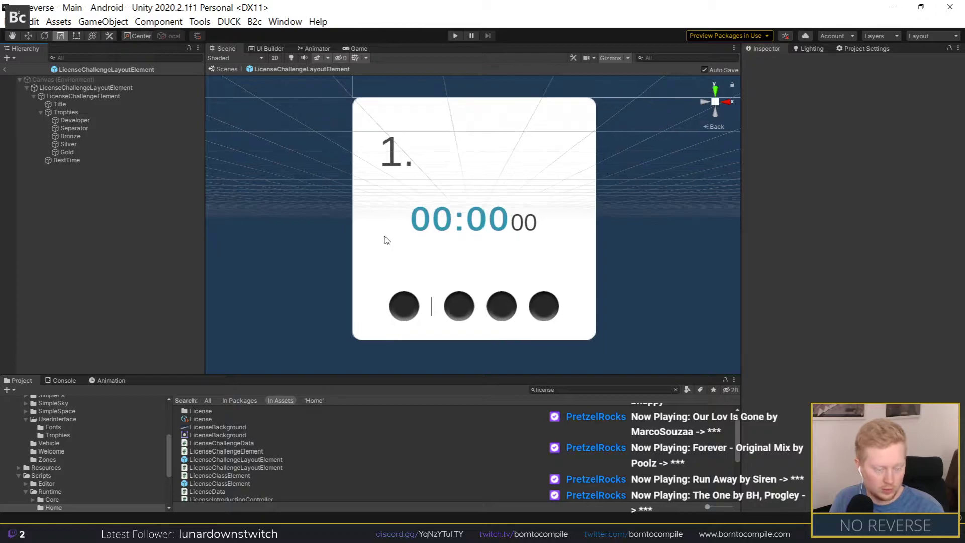
# Step: Give the card's '1.' title font size 32 and a height of 32
pyautogui.click(387, 156)
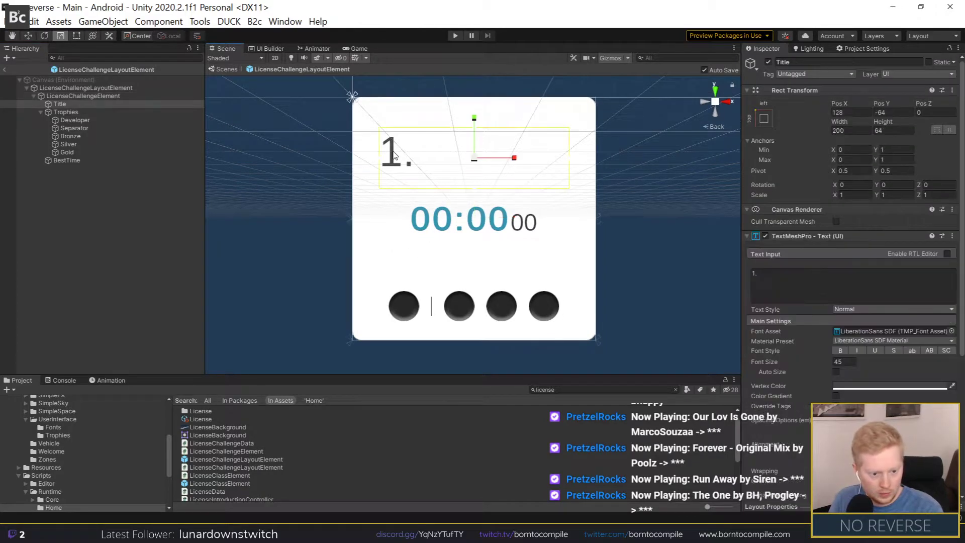
pyautogui.doubleClick(842, 361)
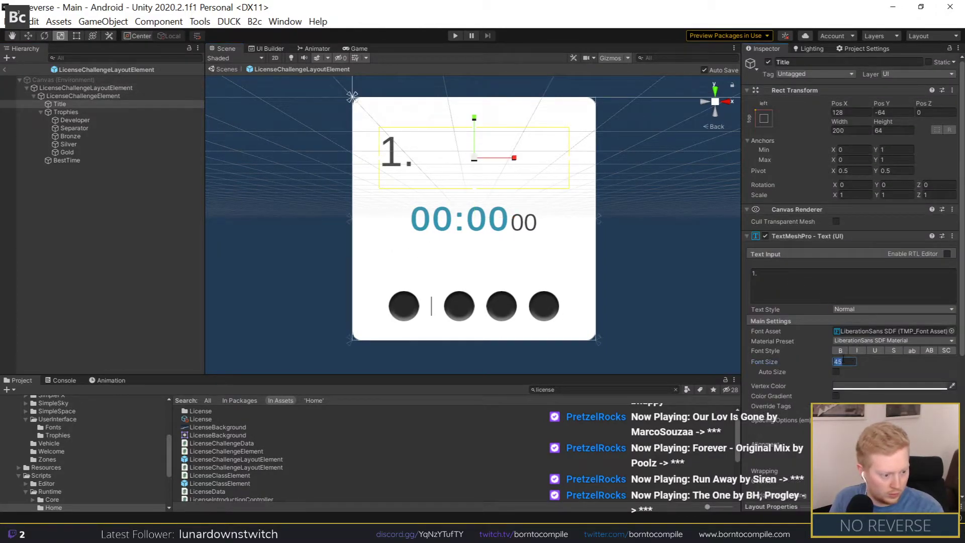
pyautogui.write('32')
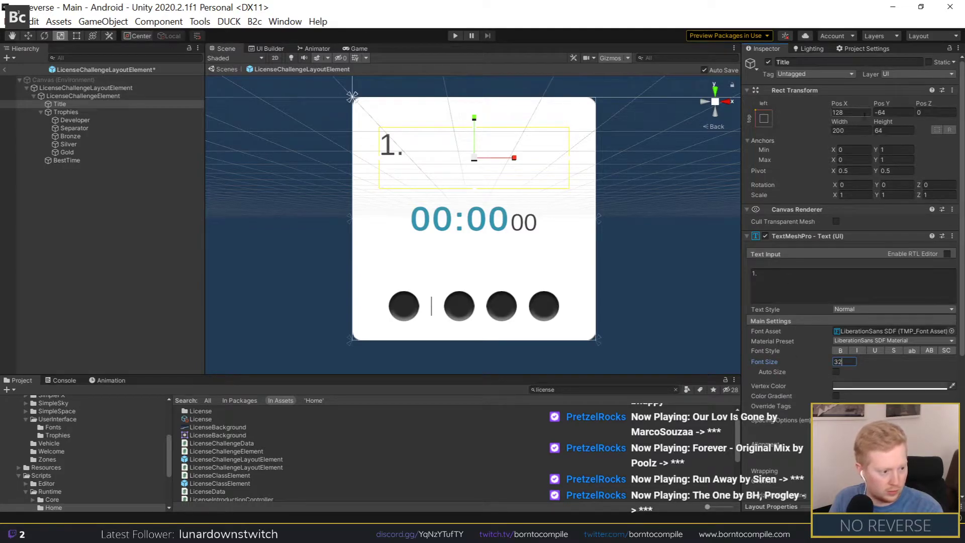
pyautogui.click(892, 112)
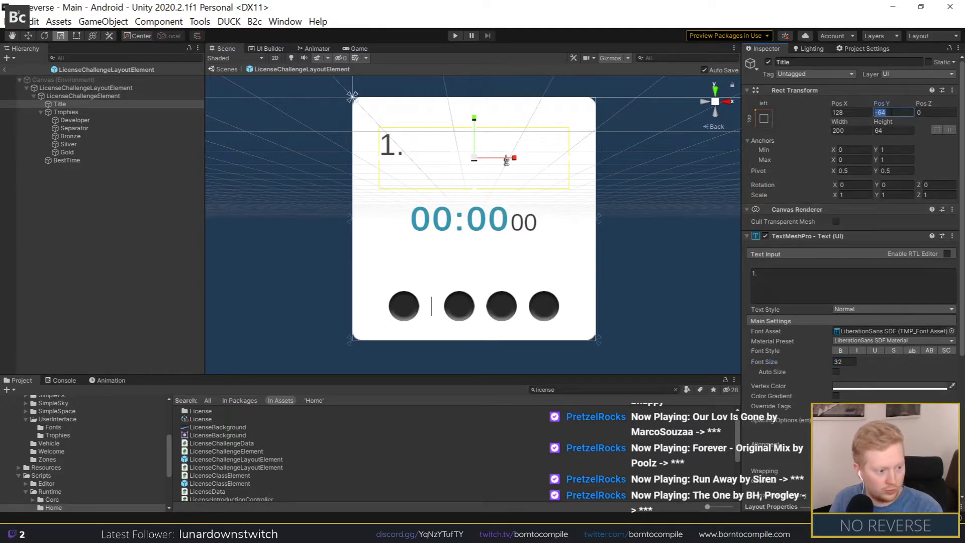
pyautogui.click(884, 115)
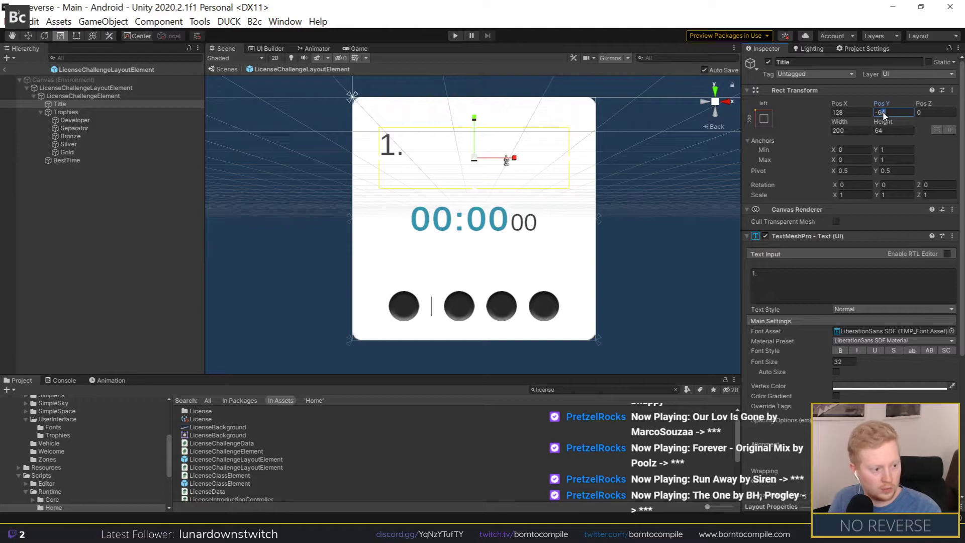
pyautogui.write('-32')
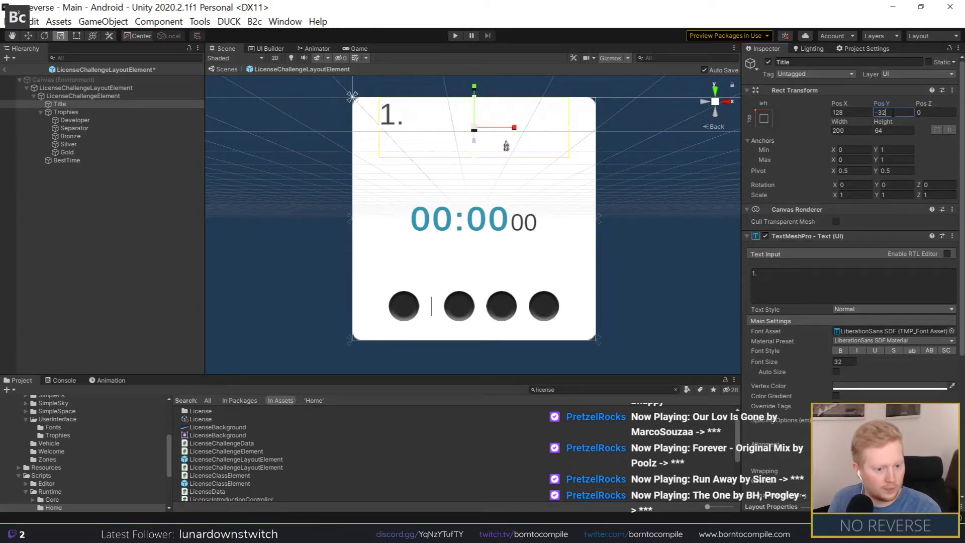
pyautogui.click(900, 130)
pyautogui.write('32')
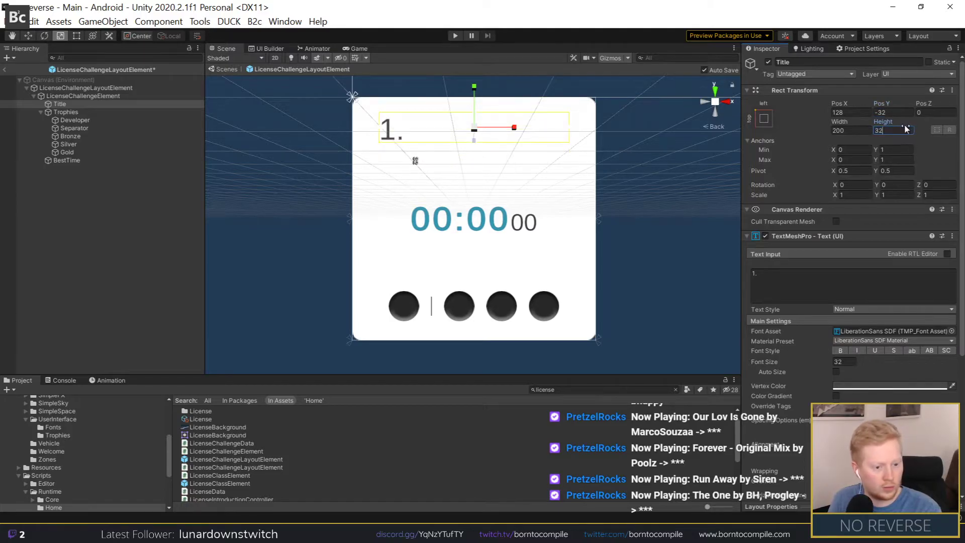
pyautogui.click(850, 112)
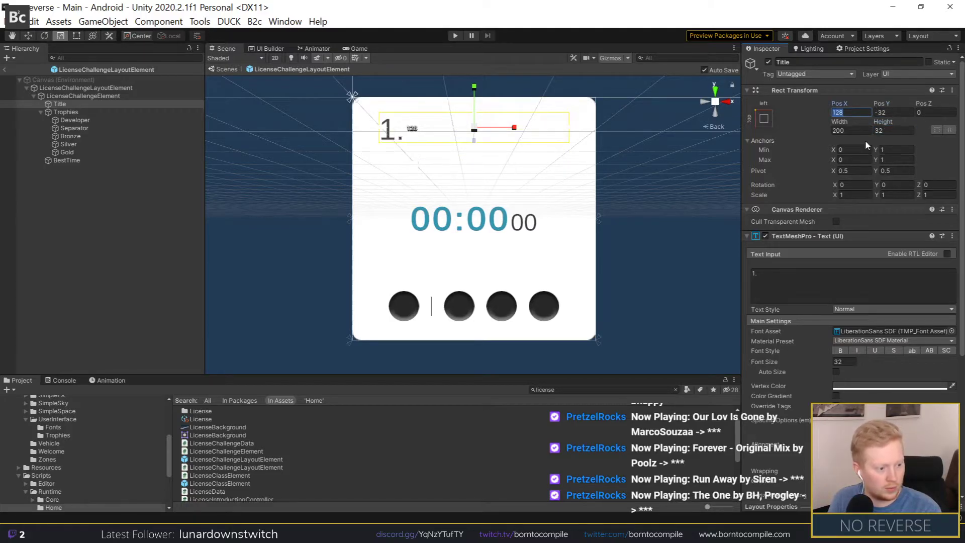
pyautogui.write('32')
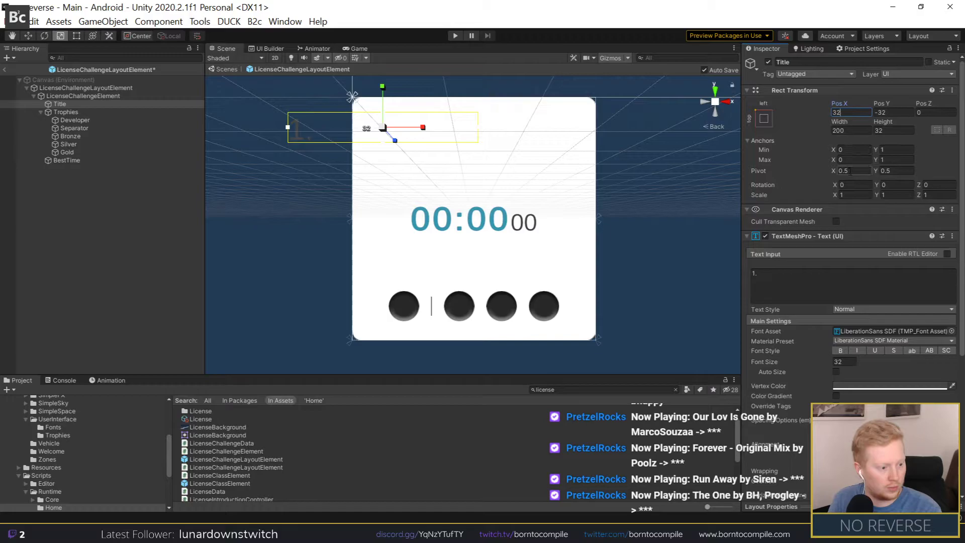
pyautogui.press('Return')
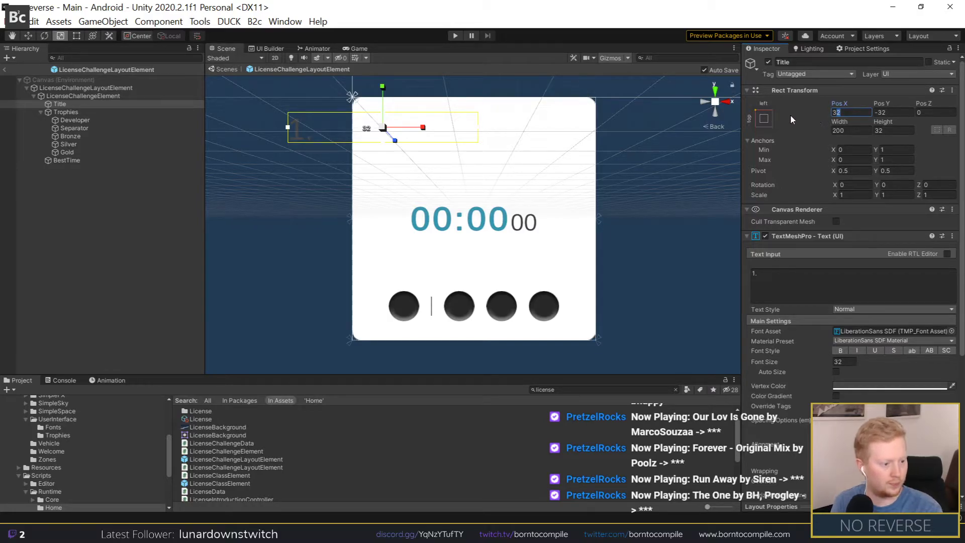
# Step: Anchor the title to the card's top centre and make it 236 wide
pyautogui.click(763, 118)
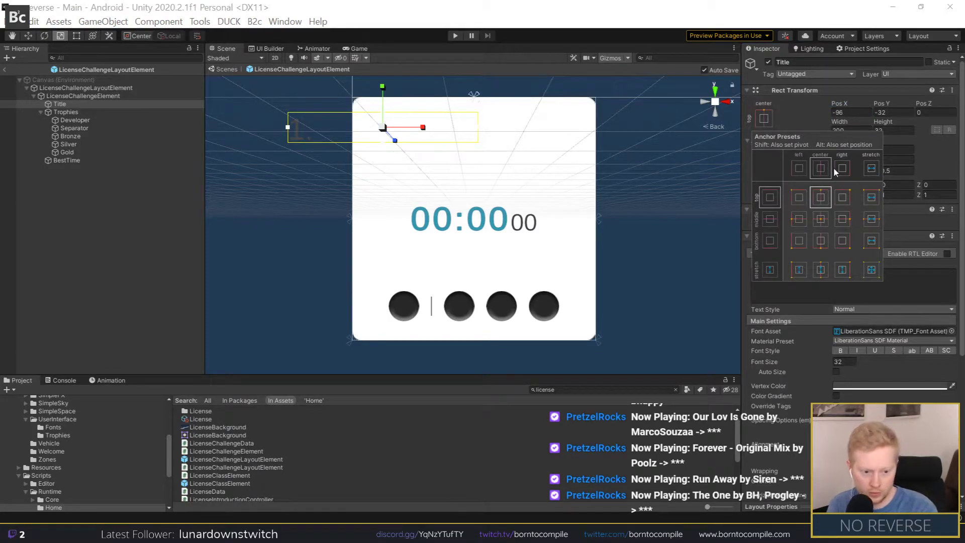
pyautogui.keyDown('alt'); pyautogui.click(821, 196); pyautogui.keyUp('alt')
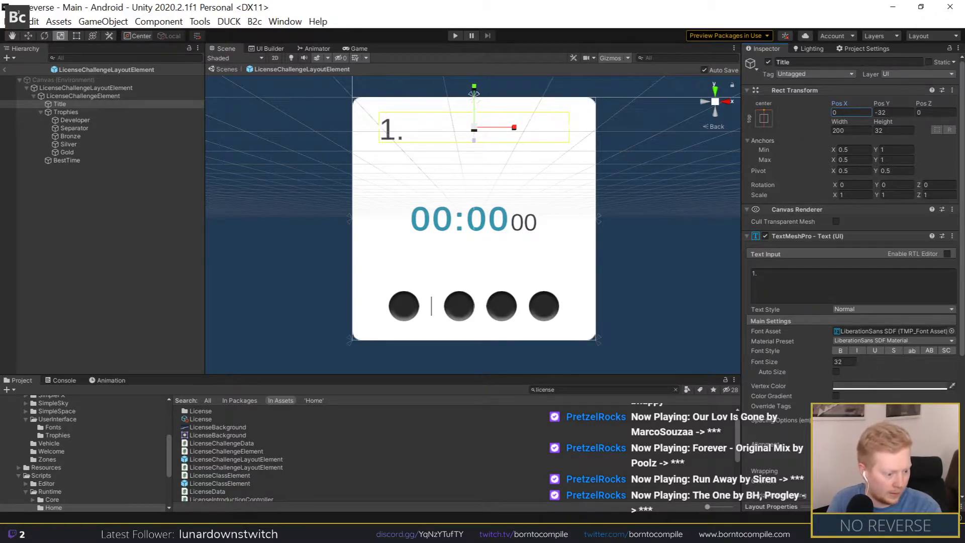
pyautogui.scroll(-3, 432, 221)
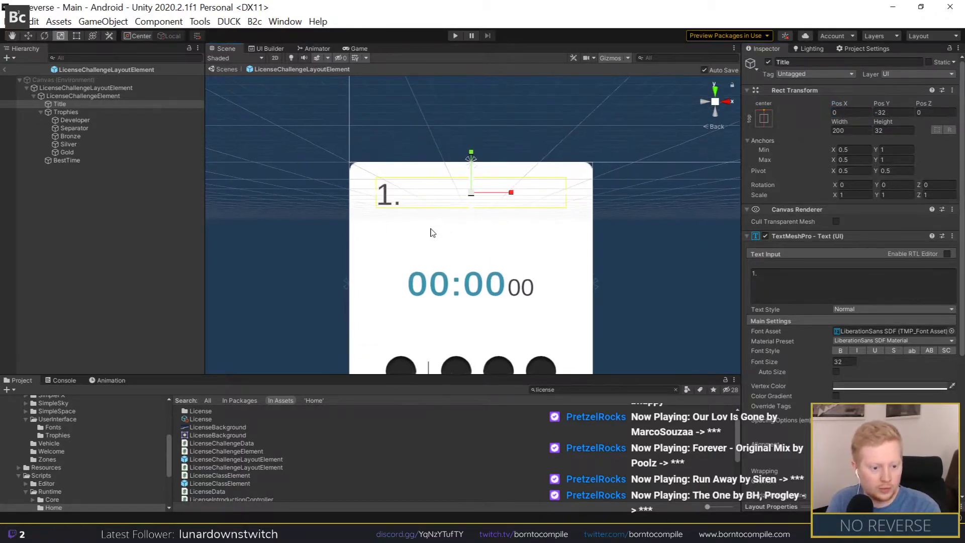
pyautogui.click(850, 131)
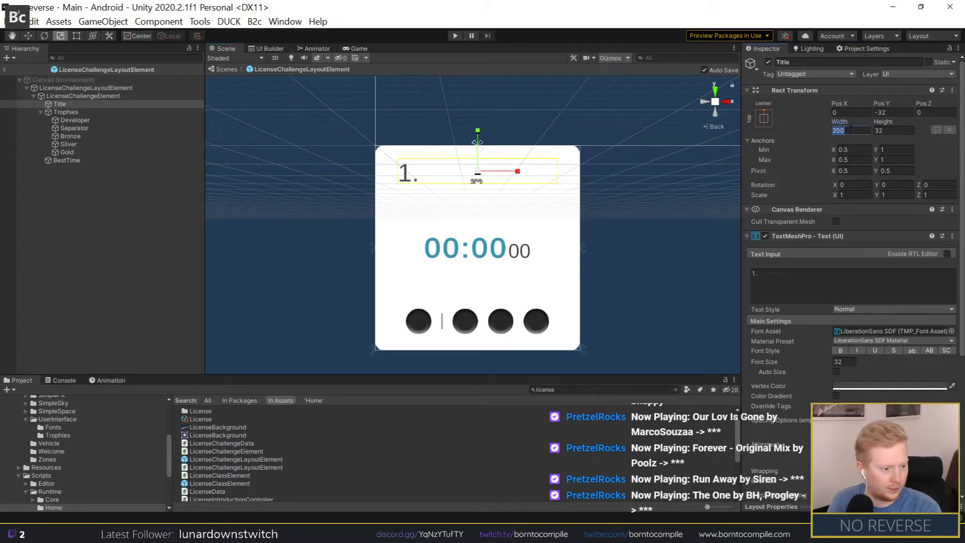
pyautogui.write('2')
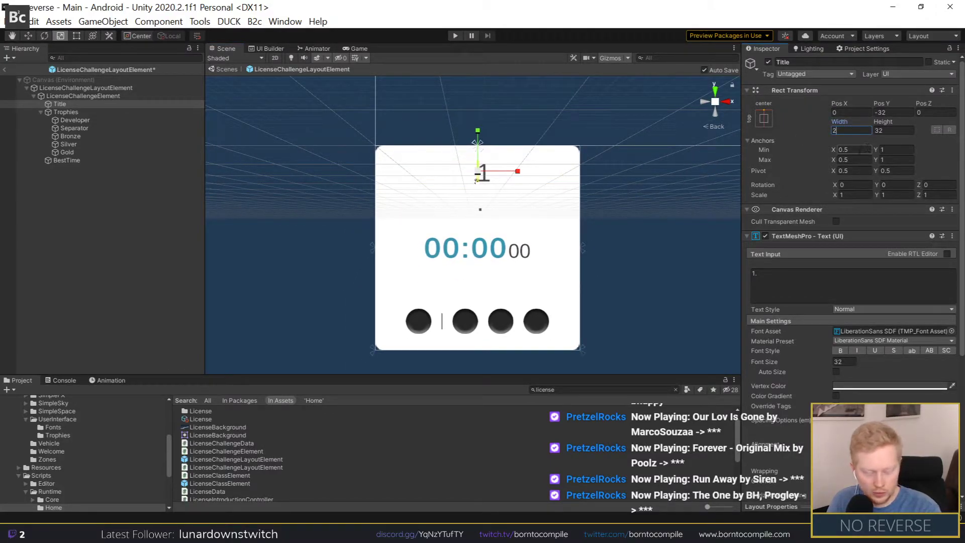
pyautogui.write('36')
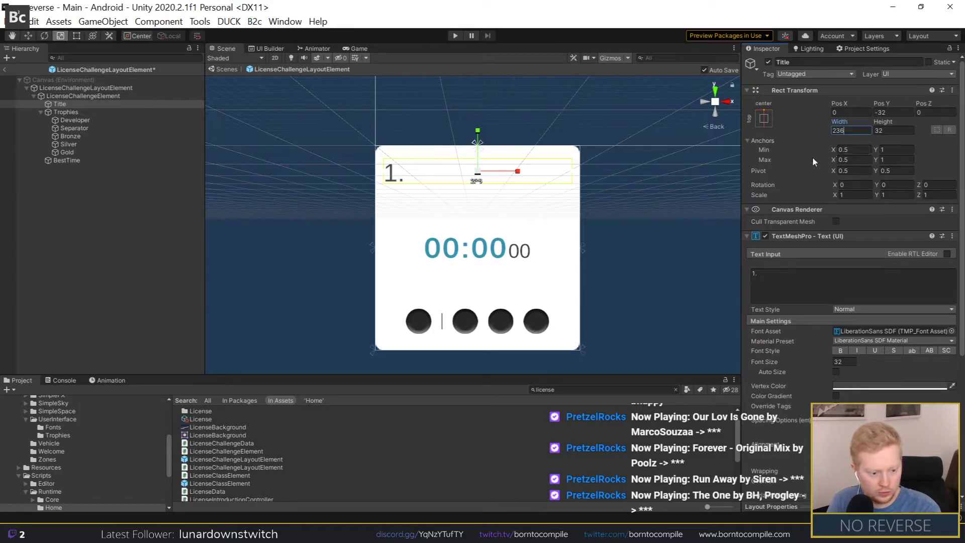
pyautogui.click(887, 112)
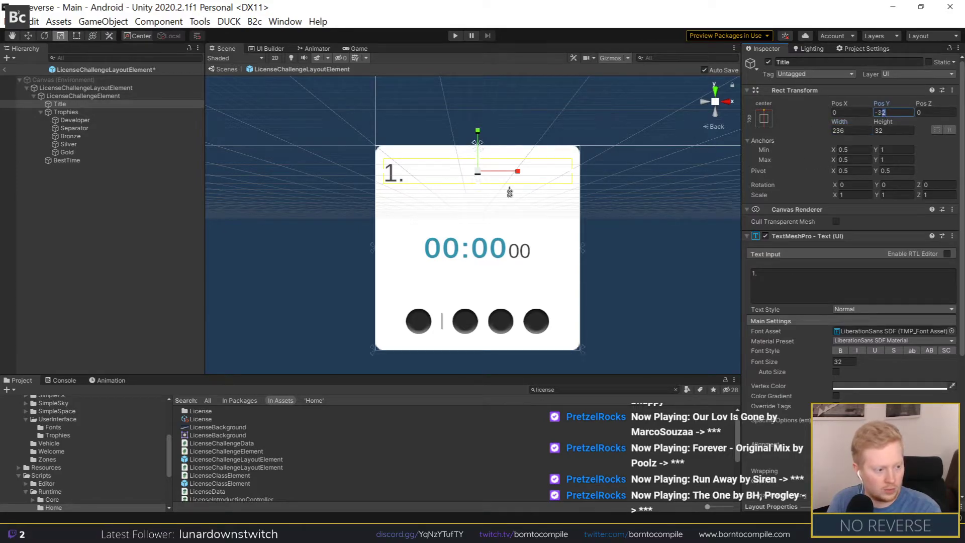
pyautogui.write('-16')
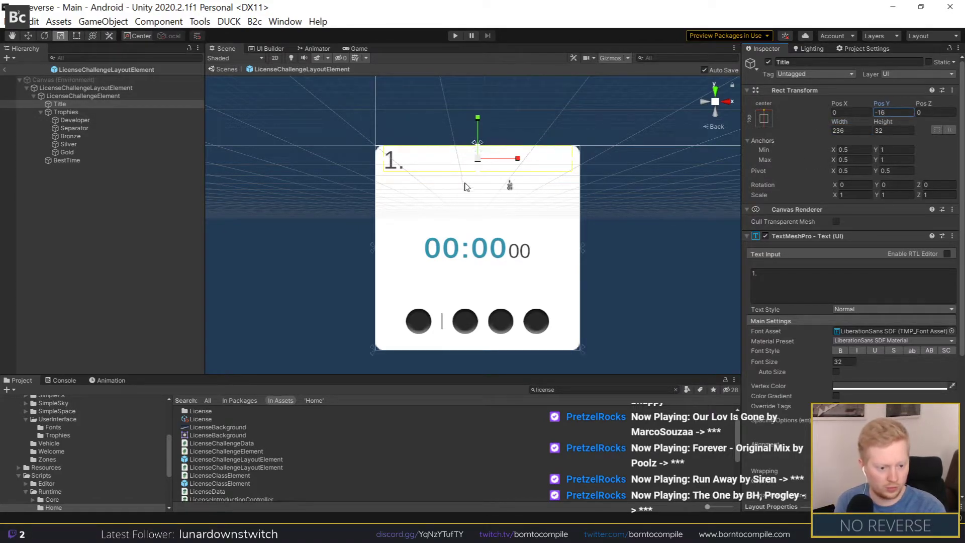
# Step: Lower the '1.' title to Pos Y -24 on the card
pyautogui.click(195, 222)
pyautogui.scroll(-1, 350, 222)
pyautogui.scroll(2, 350, 222)
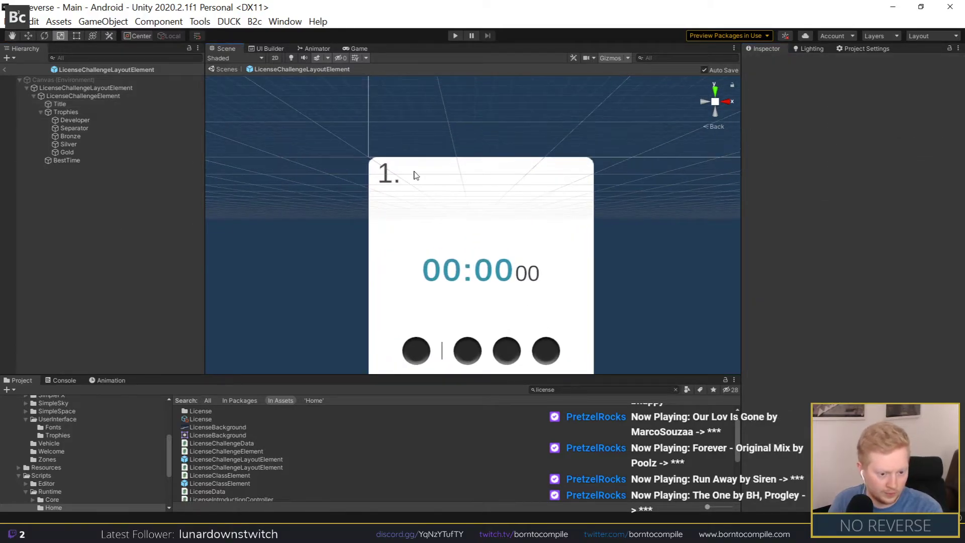
pyautogui.click(389, 178)
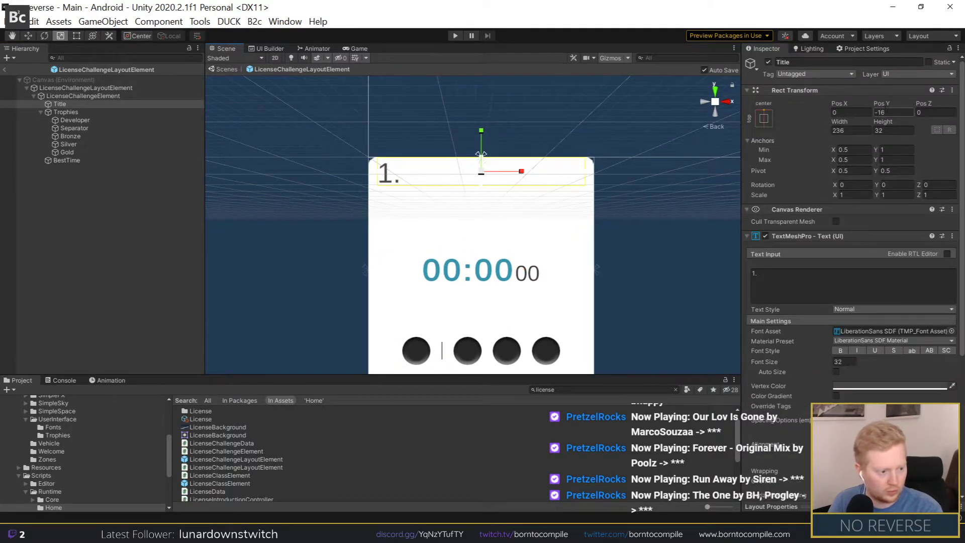
pyautogui.write('-24')
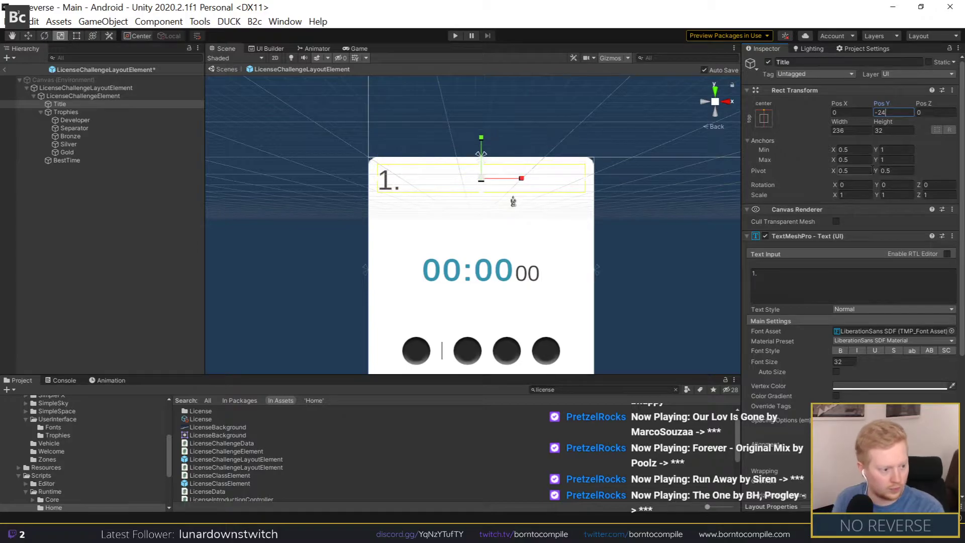
pyautogui.click(404, 200)
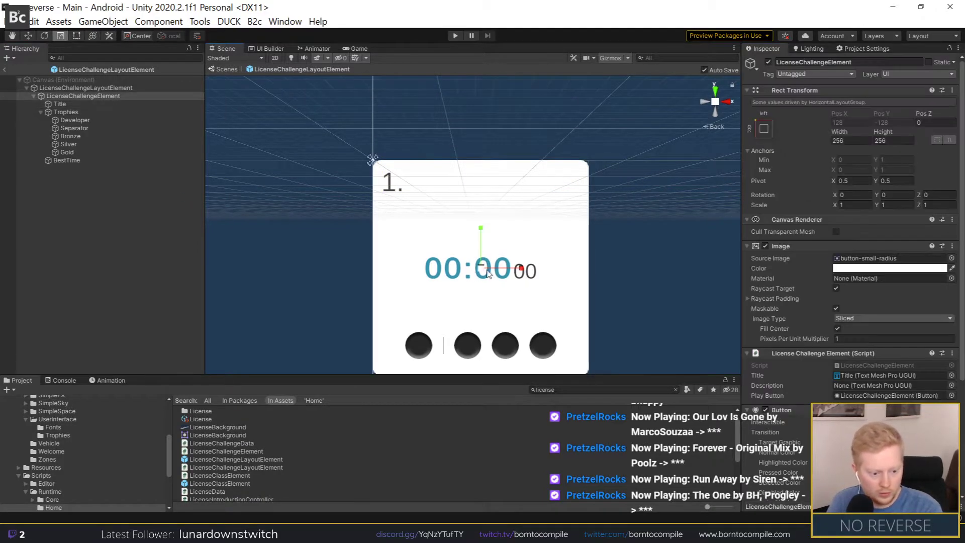
pyautogui.click(66, 160)
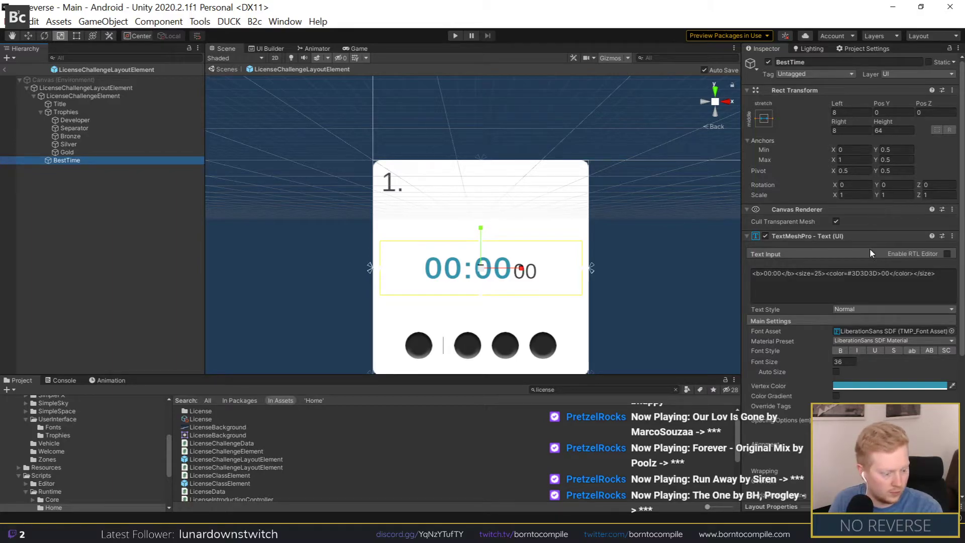
# Step: Set the BestTime 00:00 text to font size 45, switch to the Move tool, and collapse Trophies
pyautogui.click(849, 362)
pyautogui.write('45')
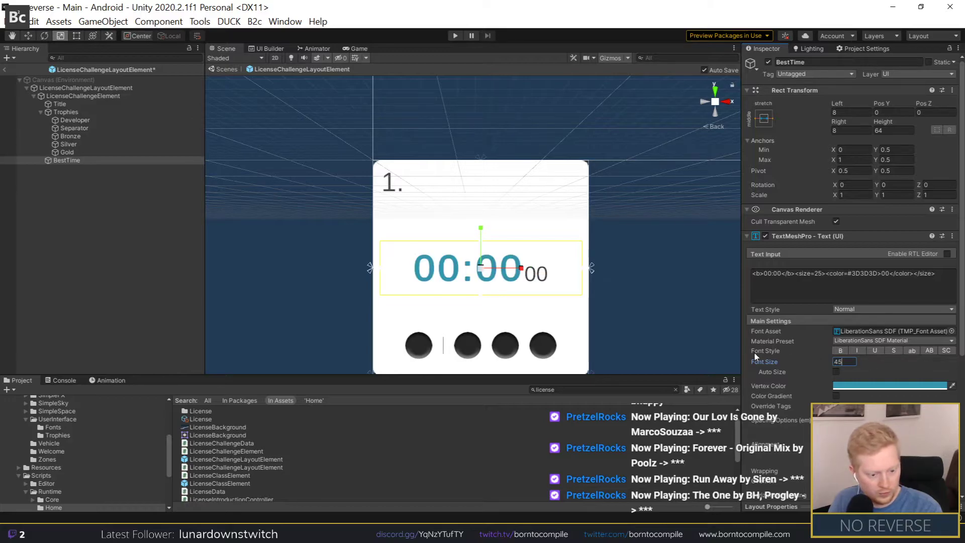
pyautogui.click(23, 35)
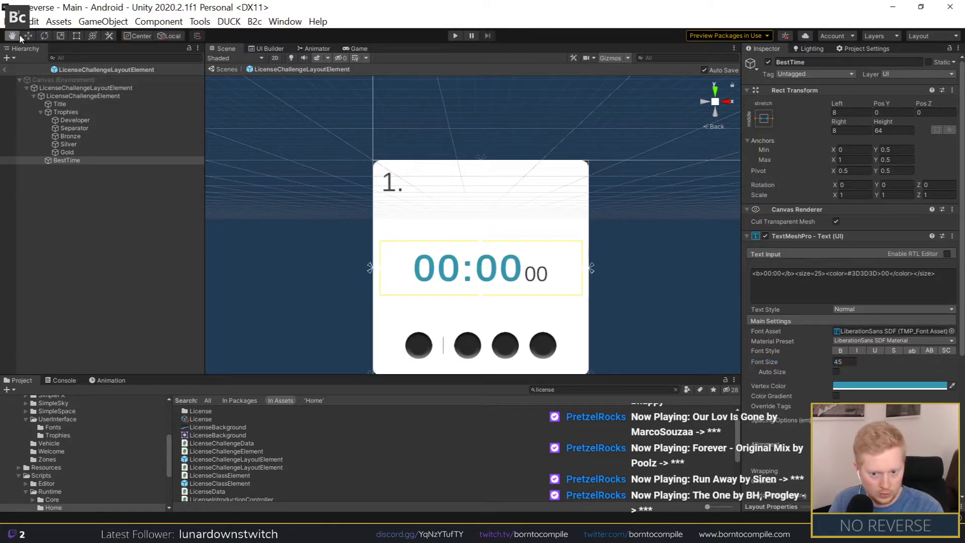
pyautogui.click(62, 157)
pyautogui.click(41, 112)
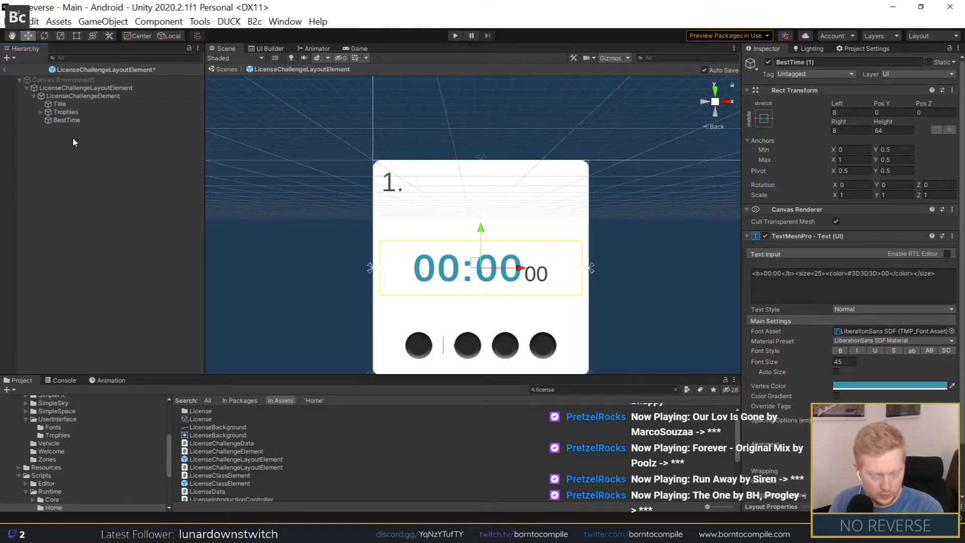
# Step: Duplicate the BestTime text and rename the copy BestTimeTitle
pyautogui.hotkey('ctrl', 'd')
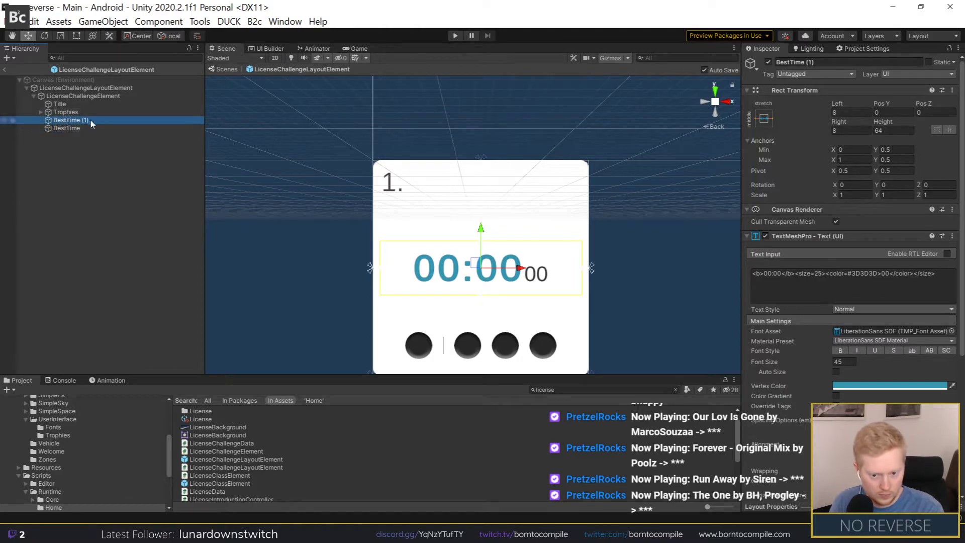
pyautogui.click(90, 118)
pyautogui.write('BestTimeTi')
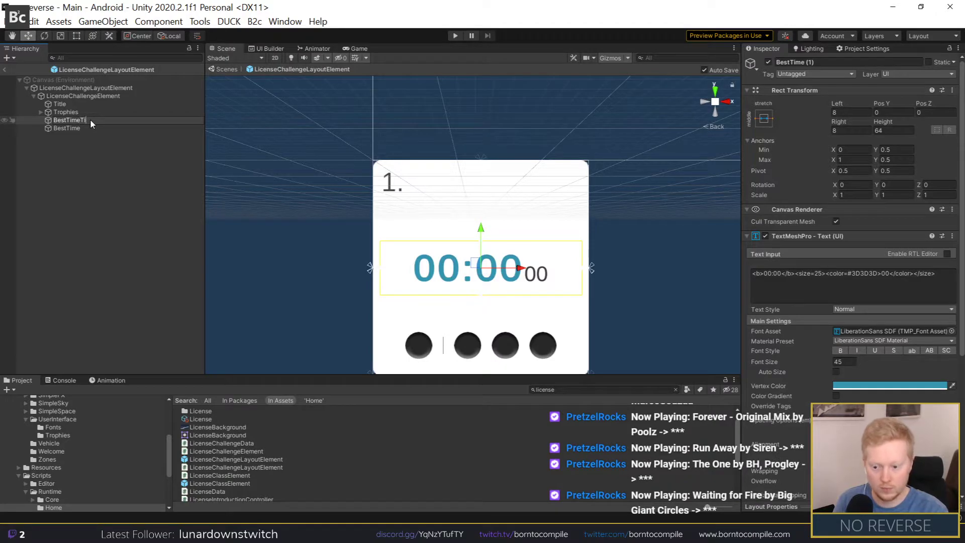
pyautogui.write('tle')
pyautogui.press('Return')
# Step: Move BestTimeTitle above the timer, set height 32, change its text to 'Best', and colour it white
pyautogui.moveTo(466, 267); pyautogui.dragTo(466, 226)
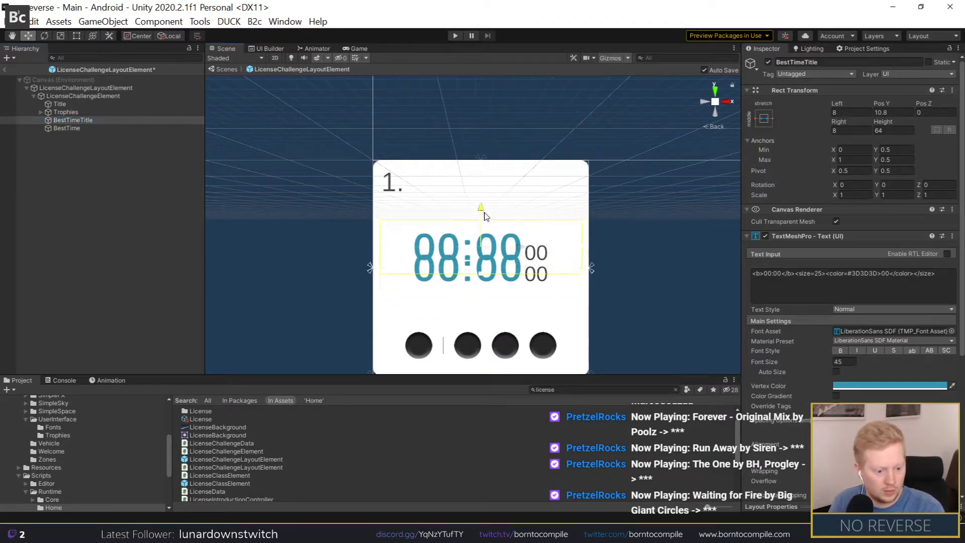
pyautogui.write('32')
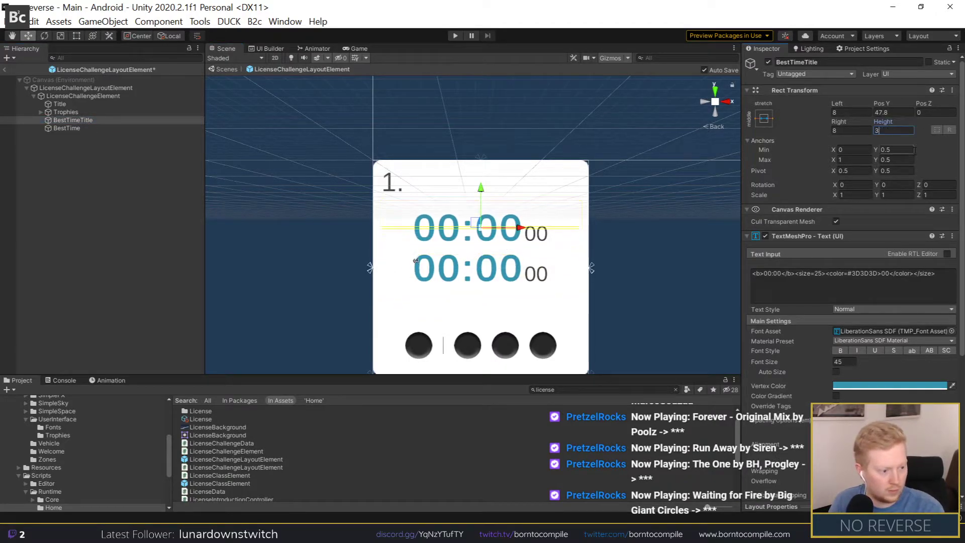
pyautogui.click(842, 283)
pyautogui.hotkey('ctrl', 'a')
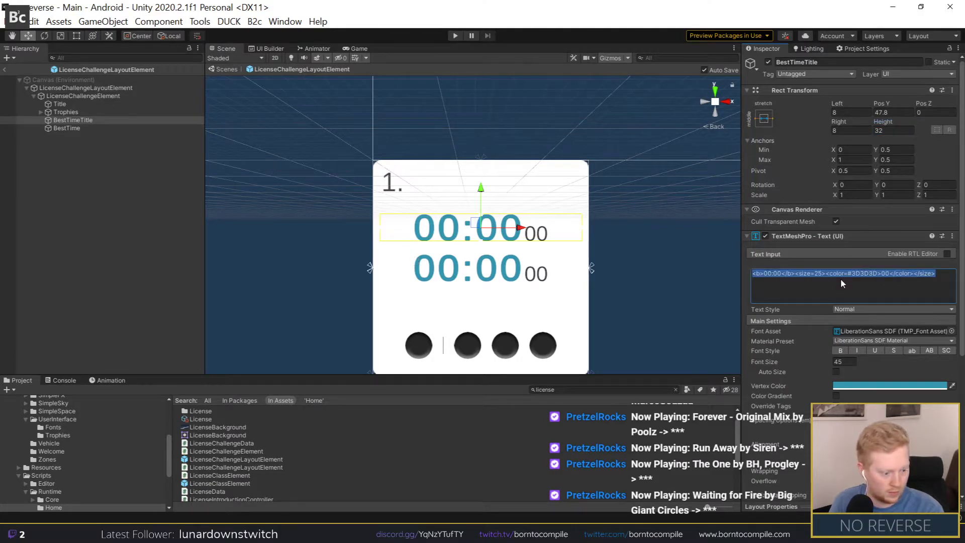
pyautogui.write('Best')
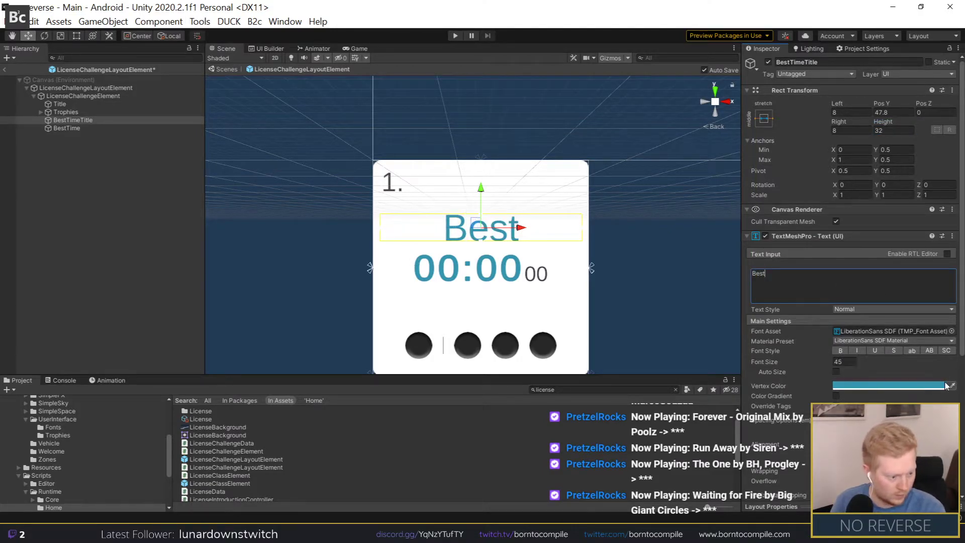
pyautogui.click(837, 360)
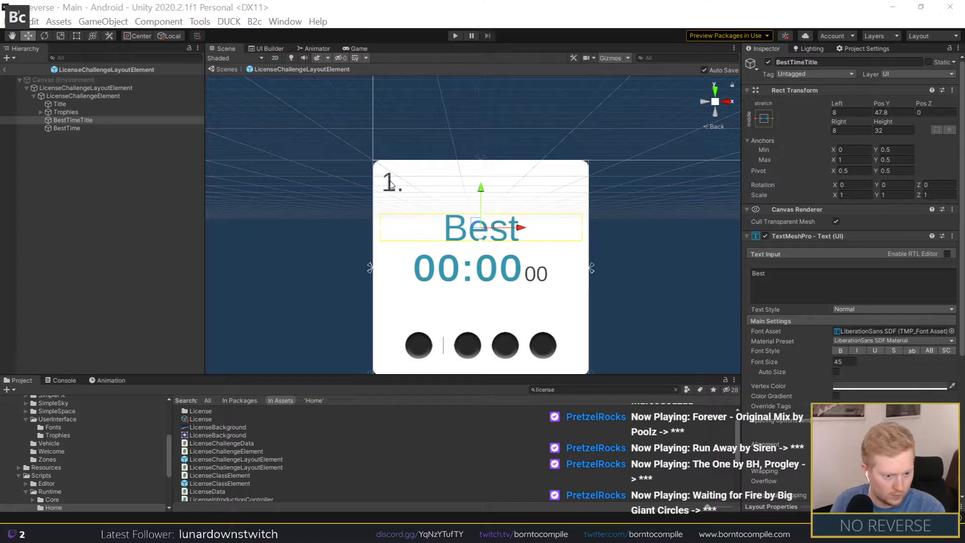
# Step: Set the Best label's font asset to Quicksand-Regular SDF
pyautogui.click(951, 331)
pyautogui.click(590, 350)
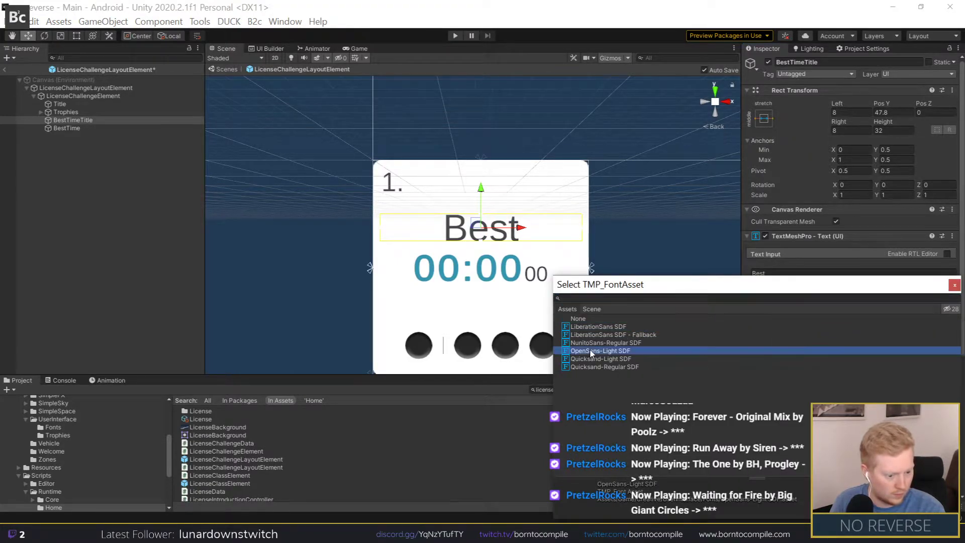
pyautogui.click(590, 358)
pyautogui.click(595, 367)
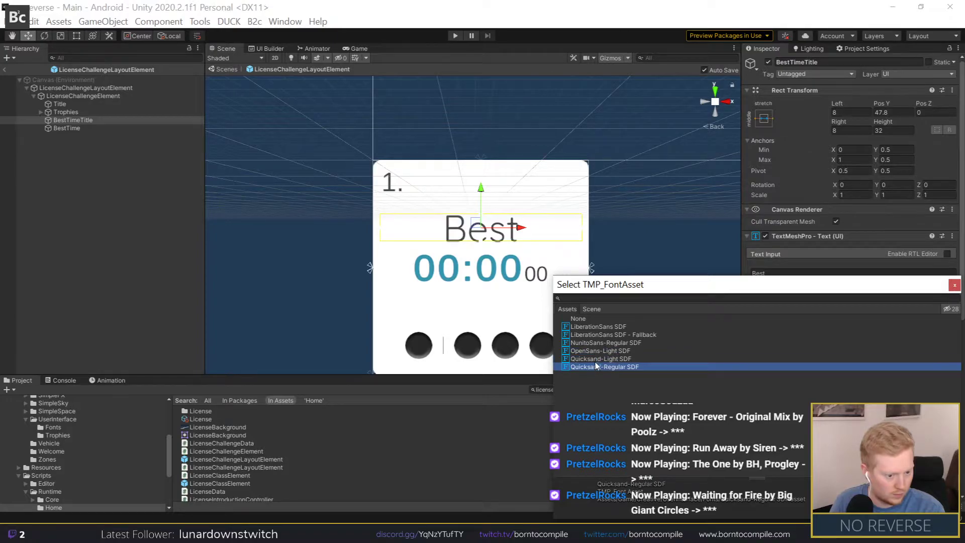
pyautogui.press('Return')
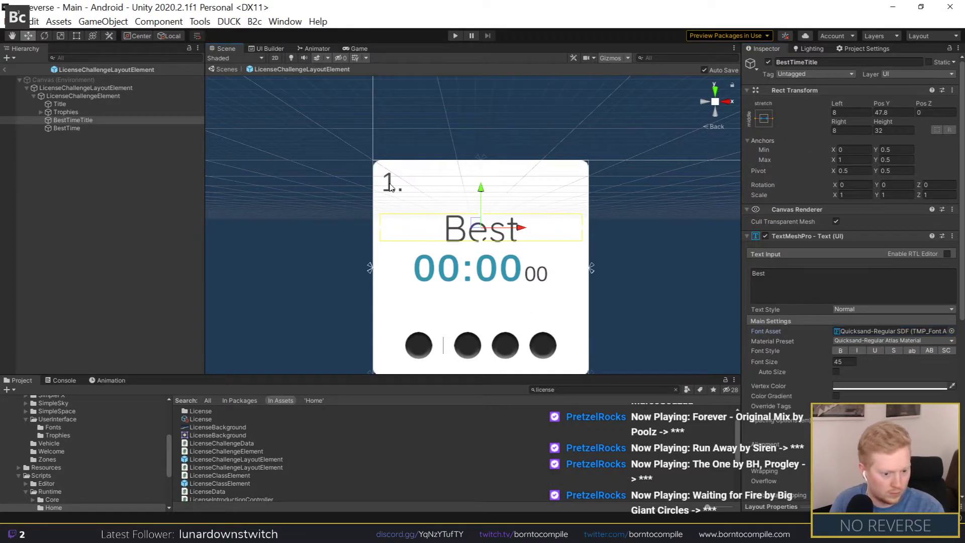
# Step: Give the card's '1.' title the Quicksand-Light SDF font
pyautogui.click(389, 202)
pyautogui.click(391, 187)
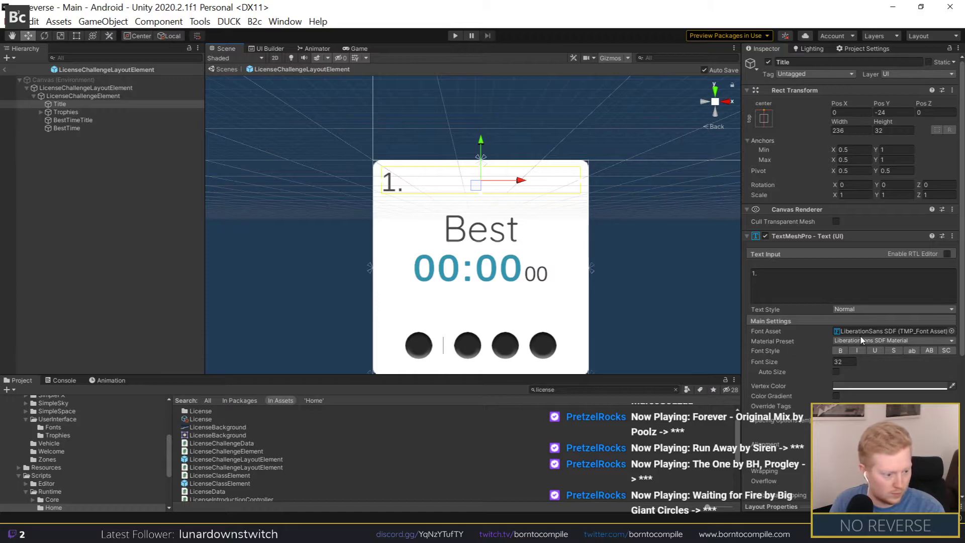
pyautogui.click(951, 331)
pyautogui.click(585, 366)
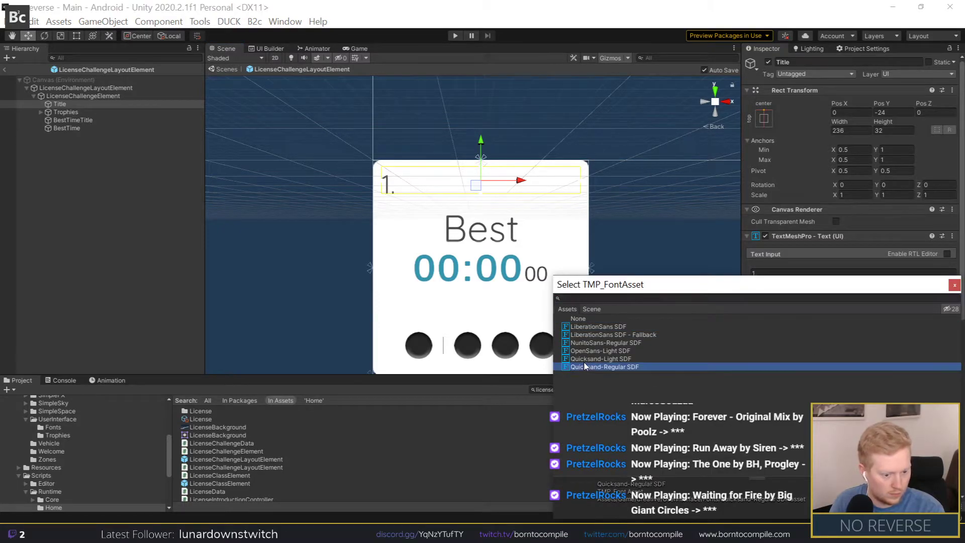
pyautogui.click(585, 358)
pyautogui.click(586, 351)
pyautogui.click(583, 359)
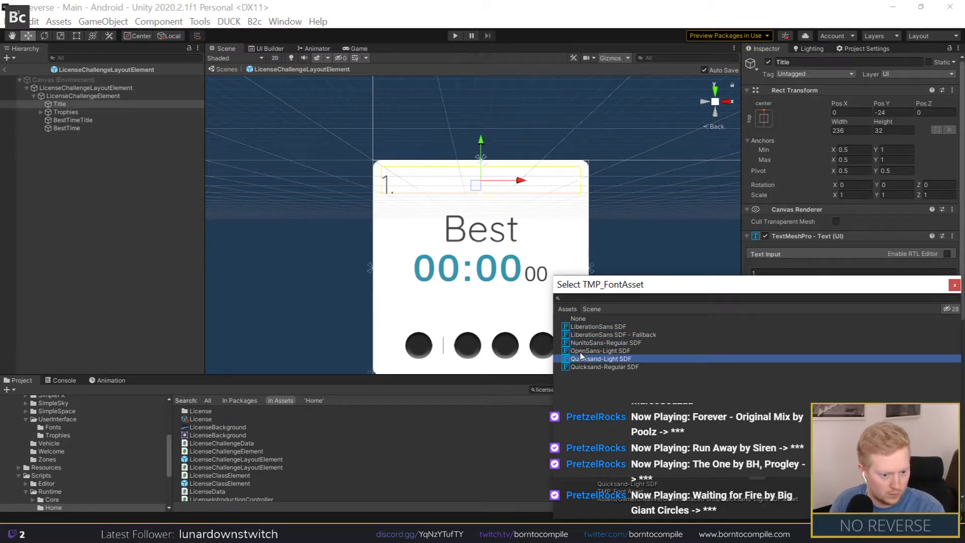
pyautogui.doubleClick(581, 356)
pyautogui.click(354, 234)
pyautogui.click(484, 237)
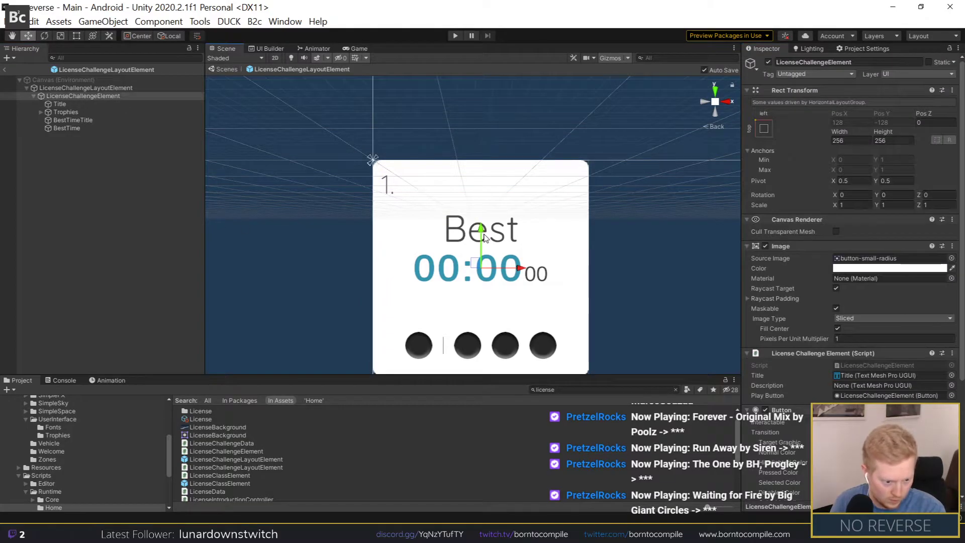
pyautogui.click(73, 120)
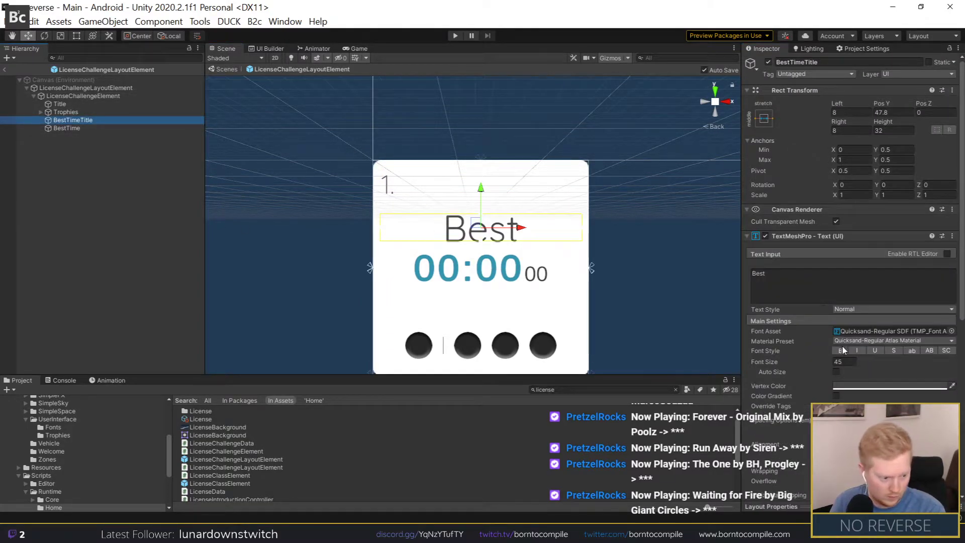
# Step: Set the Best label to font size 28, left-align it, and inset it 32 from the left
pyautogui.click(843, 362)
pyautogui.write('32')
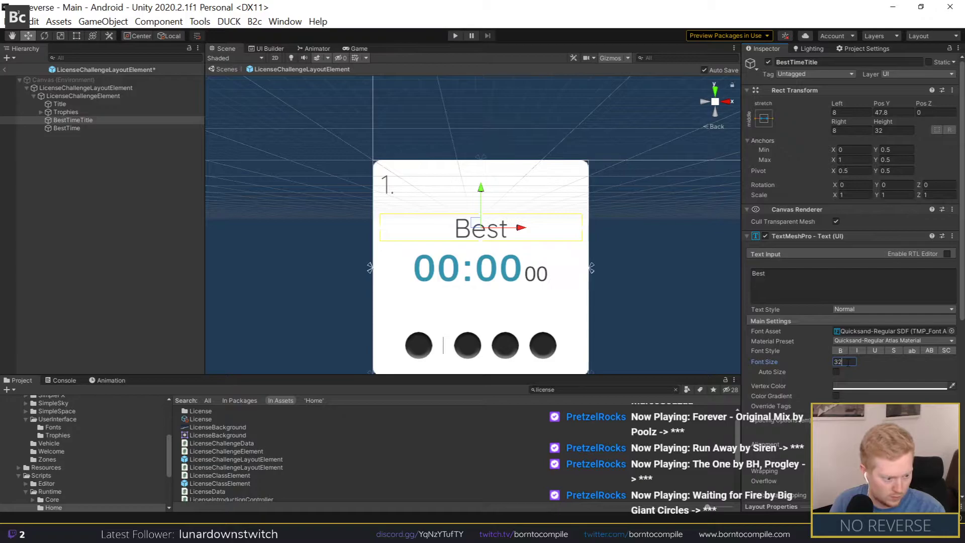
pyautogui.press('BackSpace')
pyautogui.press('BackSpace')
pyautogui.write('28')
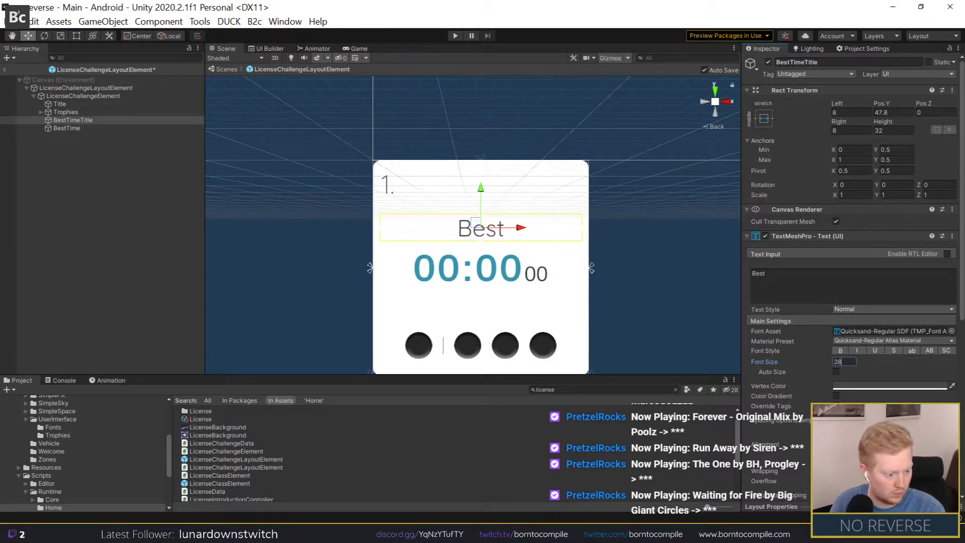
pyautogui.click(840, 445)
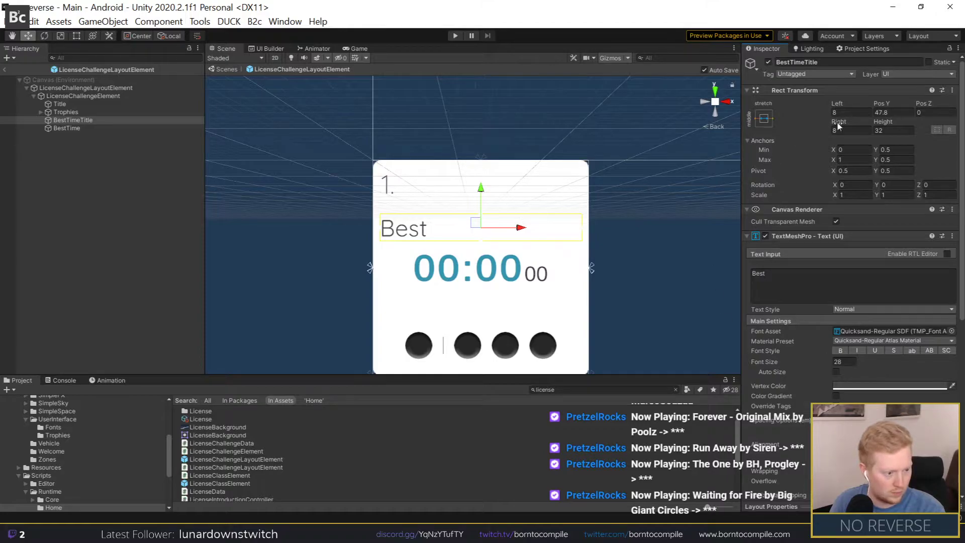
pyautogui.write('64')
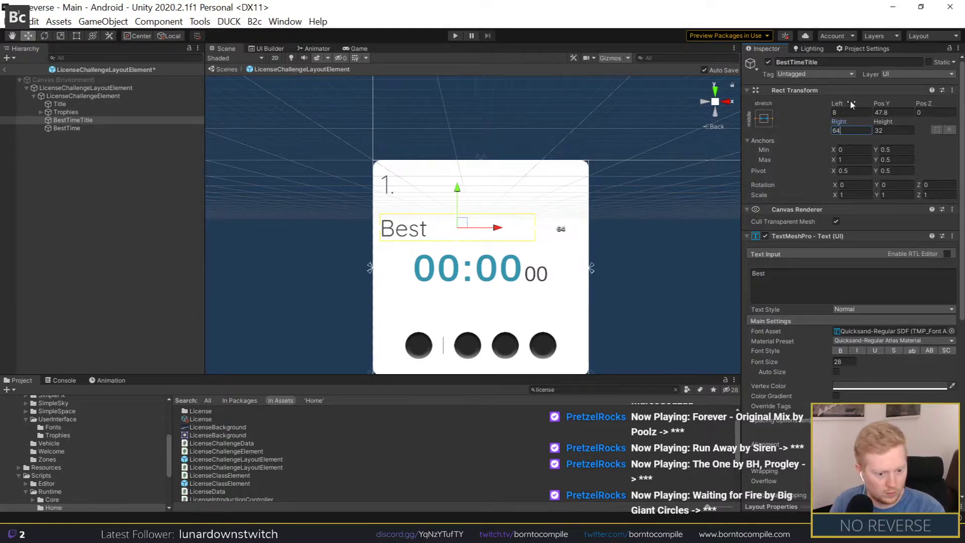
pyautogui.click(854, 113)
pyautogui.write('64')
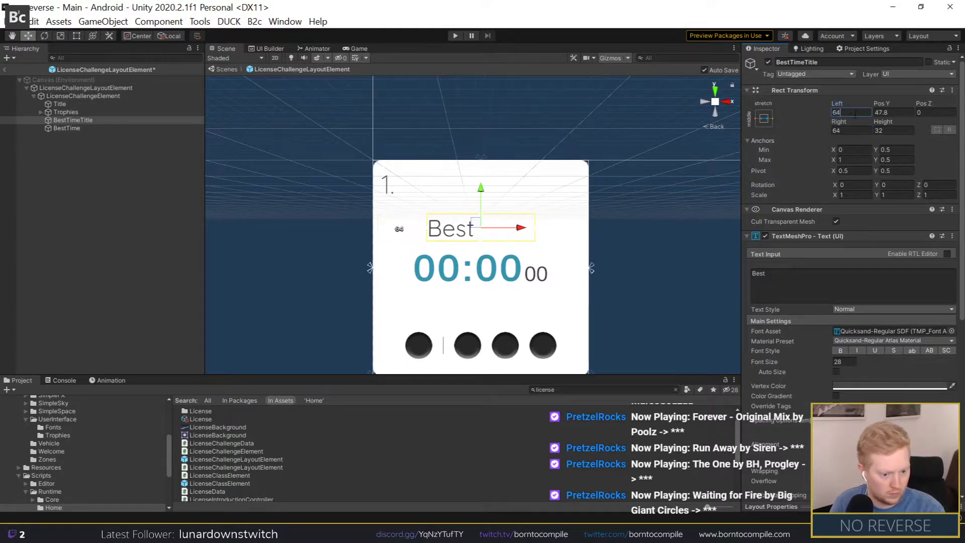
pyautogui.press('BackSpace')
pyautogui.press('BackSpace')
pyautogui.write('32')
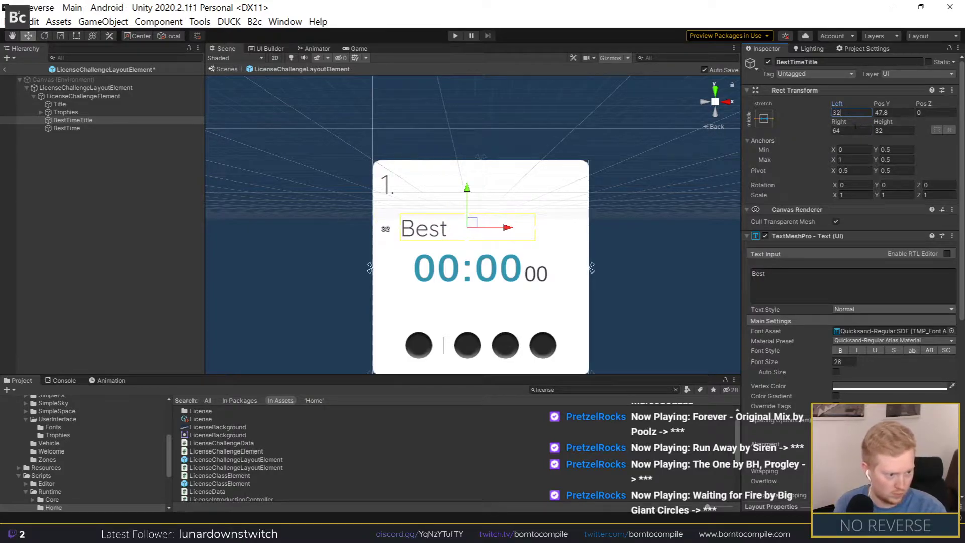
pyautogui.press('Tab')
# Step: Save the prefab and compare the label with the BestTime text's settings
pyautogui.hotkey('ctrl', 's')
pyautogui.click(231, 221)
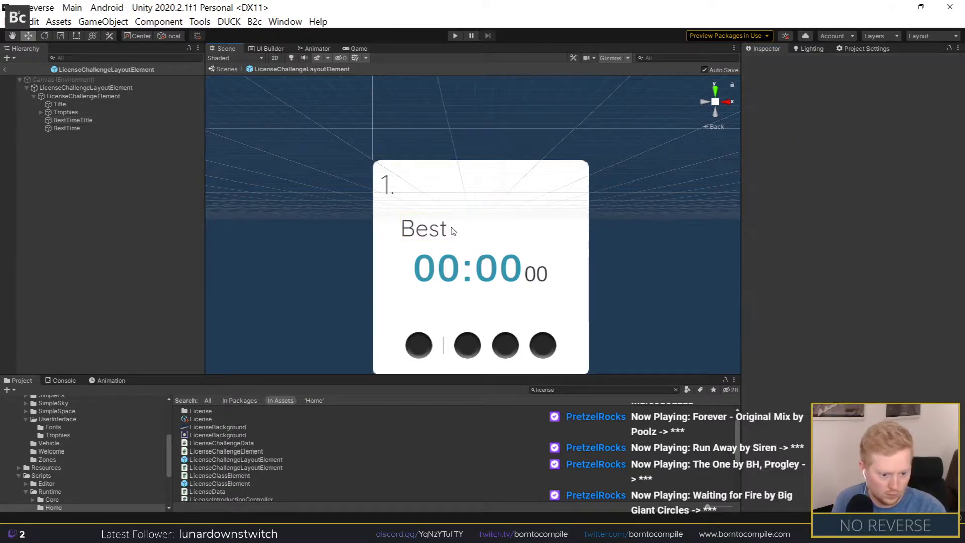
pyautogui.click(475, 245)
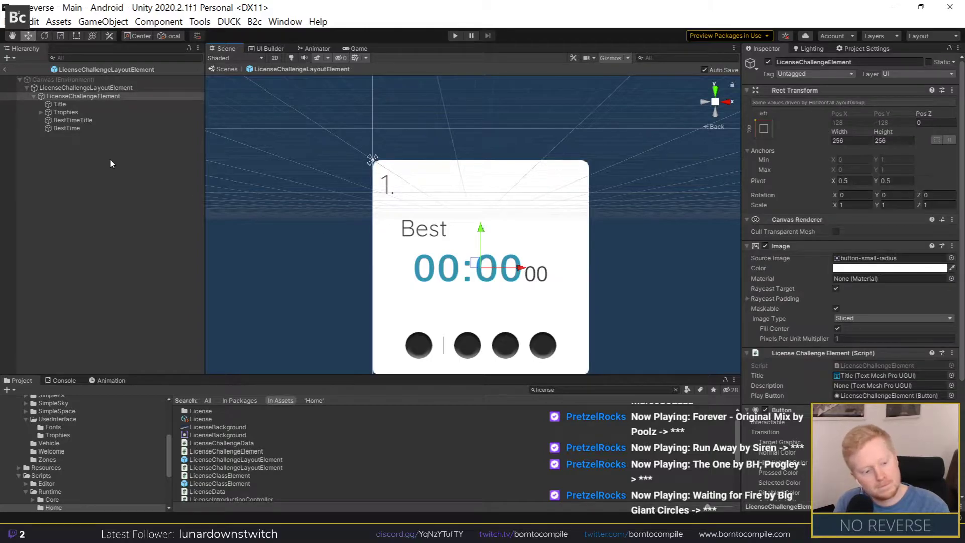
pyautogui.click(63, 128)
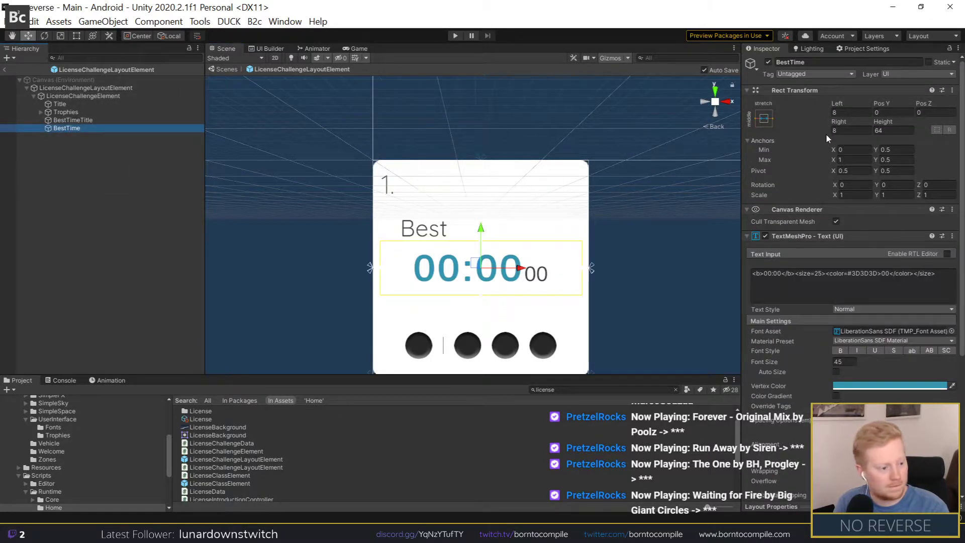
pyautogui.click(126, 257)
pyautogui.click(424, 232)
pyautogui.click(425, 232)
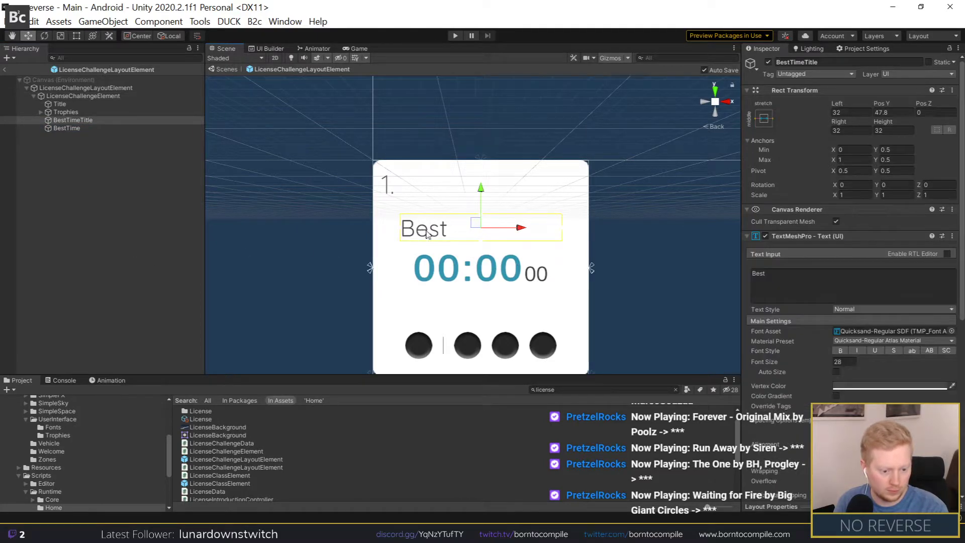
# Step: Reduce the Best label's height to 28 and its font size to 22
pyautogui.doubleClick(892, 130)
pyautogui.write('28')
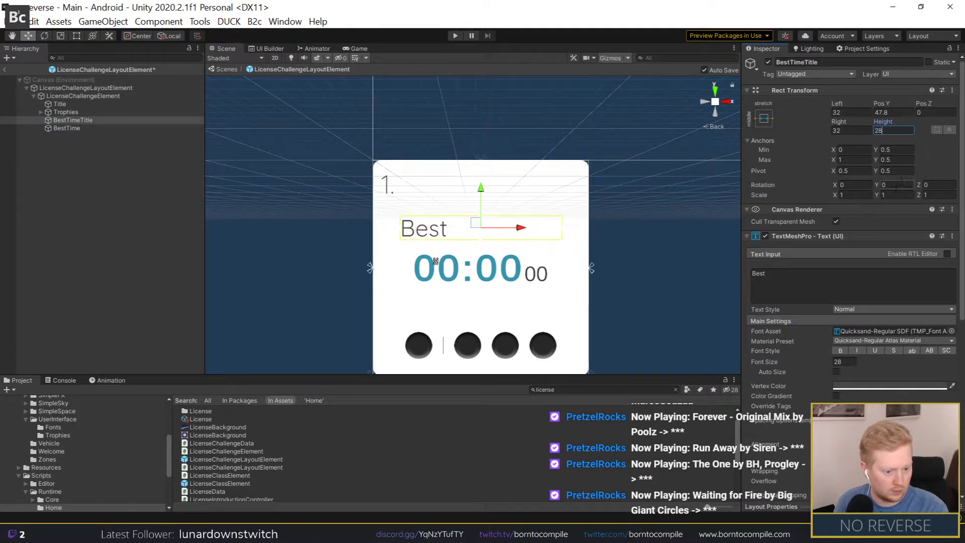
pyautogui.click(843, 352)
pyautogui.click(842, 350)
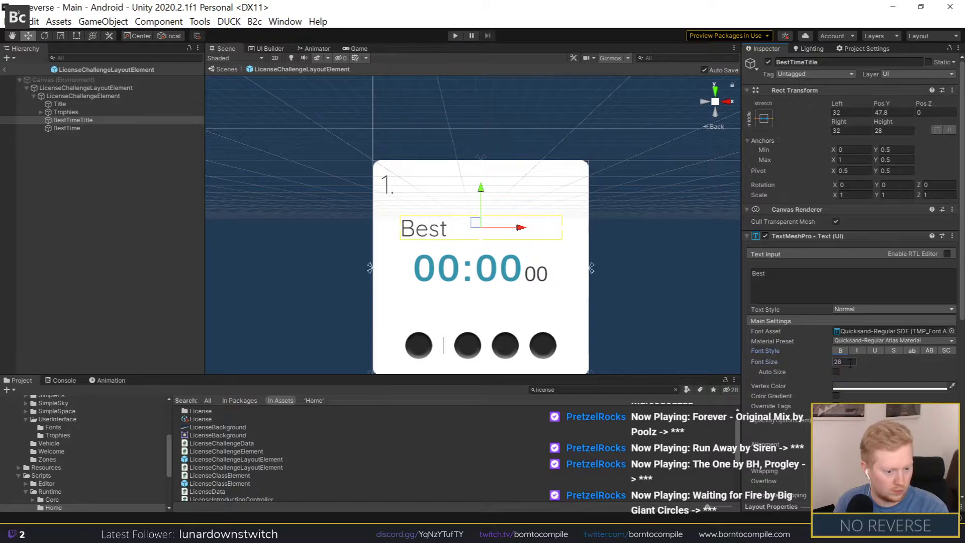
pyautogui.write('22')
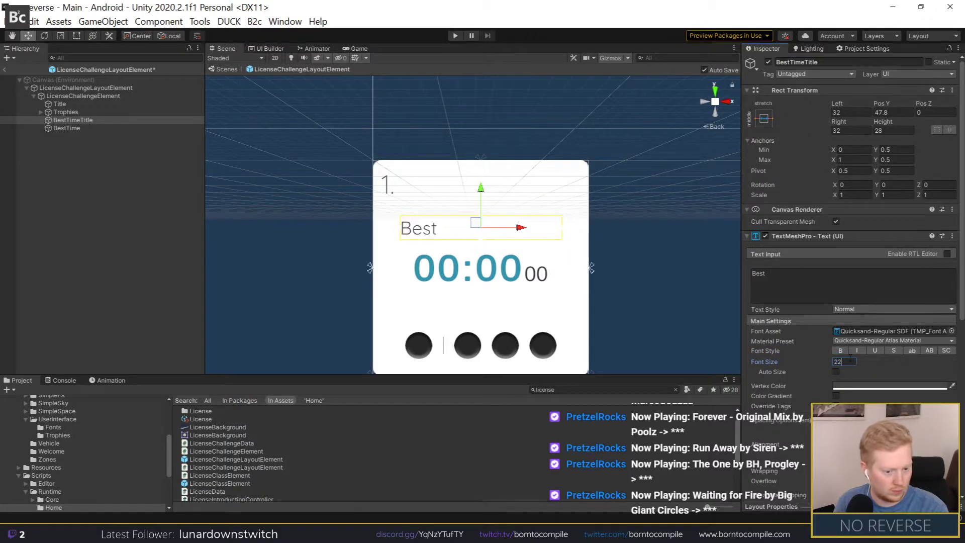
pyautogui.click(115, 243)
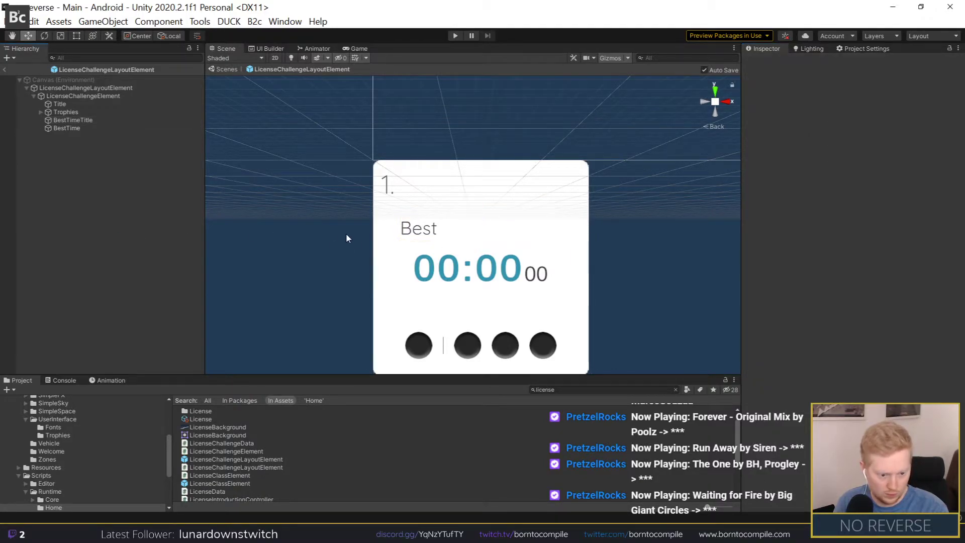
# Step: Run the game, pass the title screen to check the Class A cards' Best labels, then stop
pyautogui.click(459, 34)
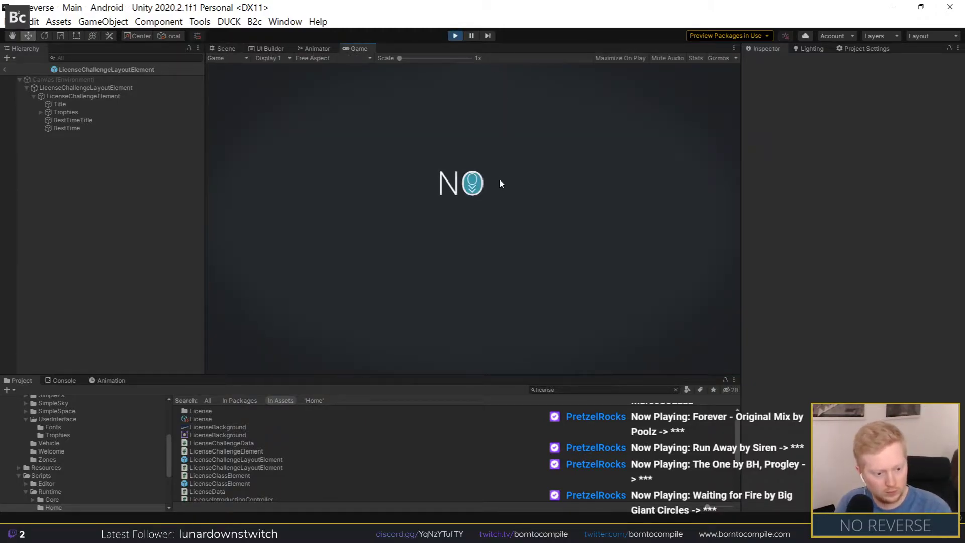
pyautogui.click(456, 293)
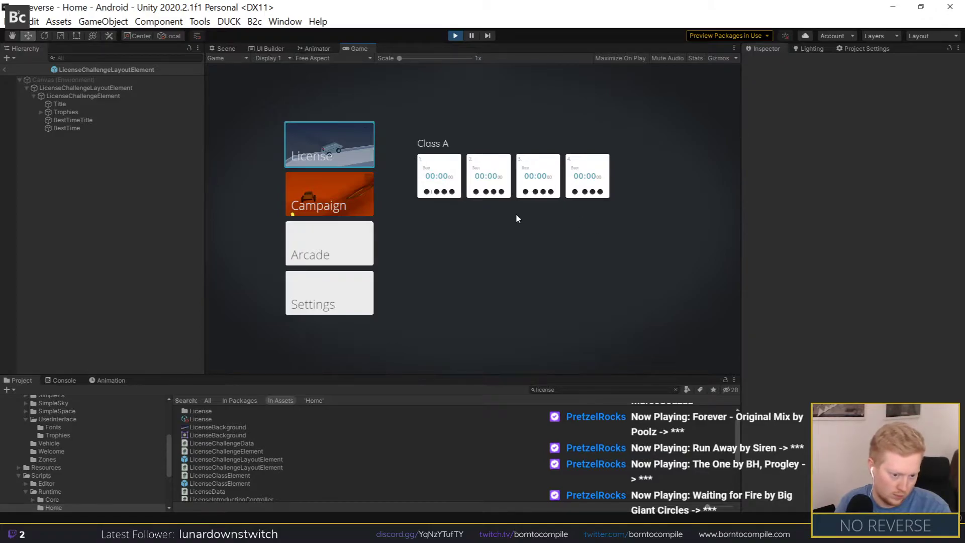
pyautogui.click(455, 36)
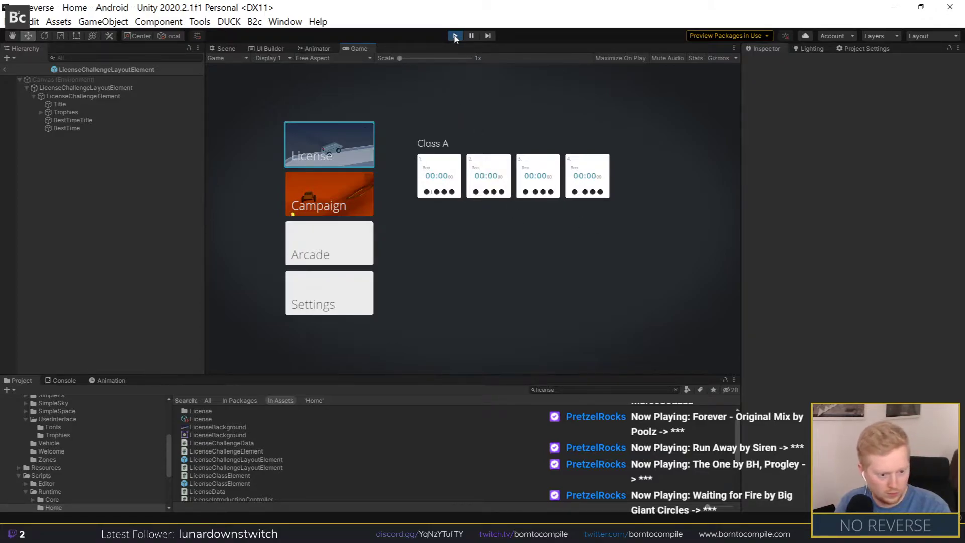
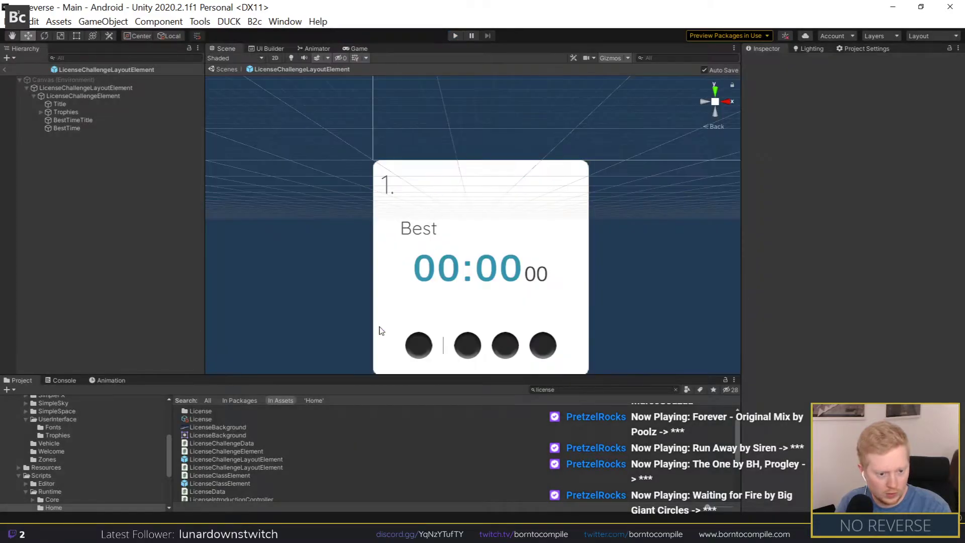
# Step: Delete the Title ('1.') and BestTimeTitle ('Best') objects from the card
pyautogui.click(392, 184)
pyautogui.click(391, 185)
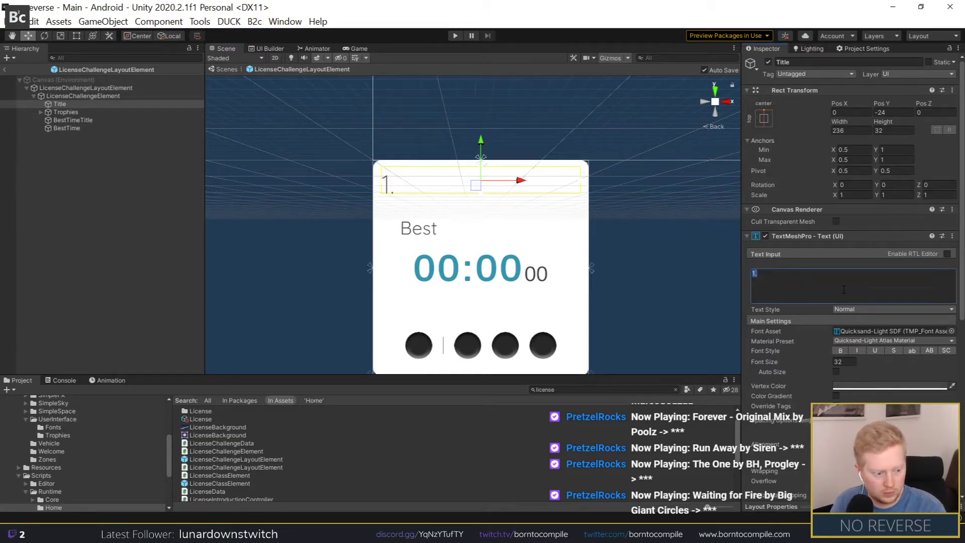
pyautogui.click(89, 105)
pyautogui.press('Delete')
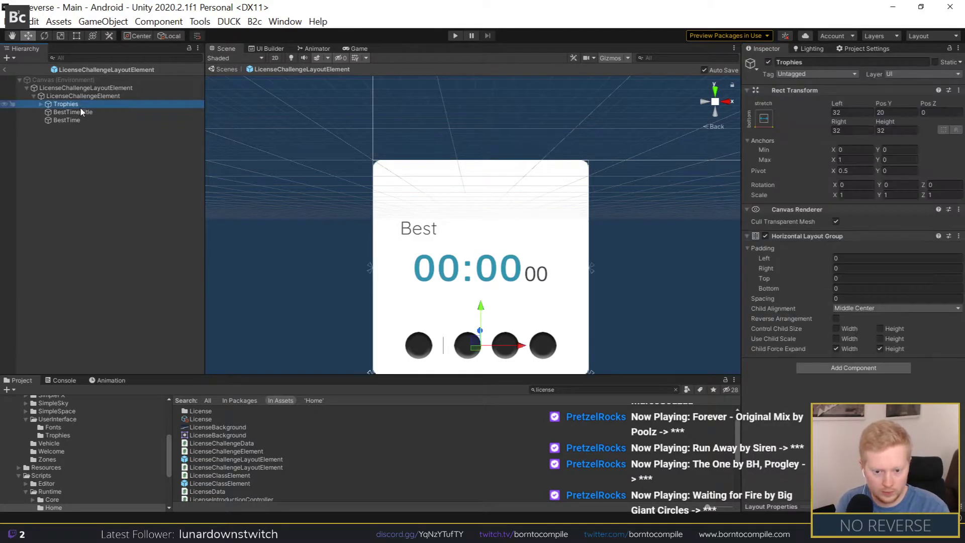
pyautogui.press('Right')
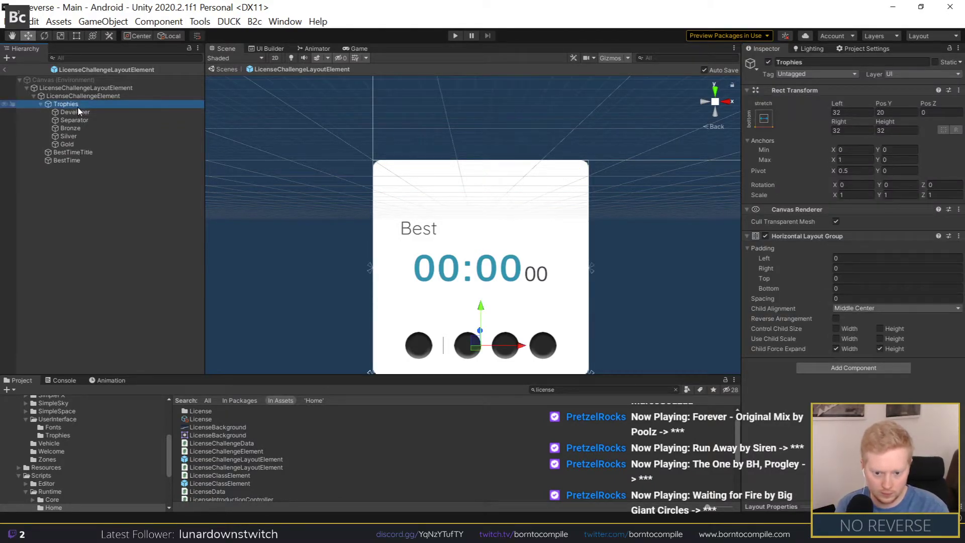
pyautogui.press('Left')
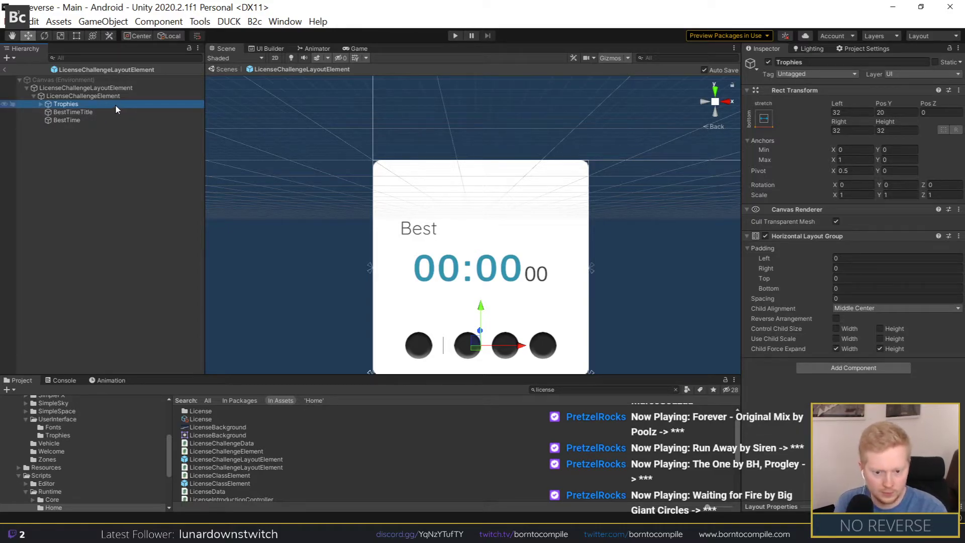
pyautogui.press('Right')
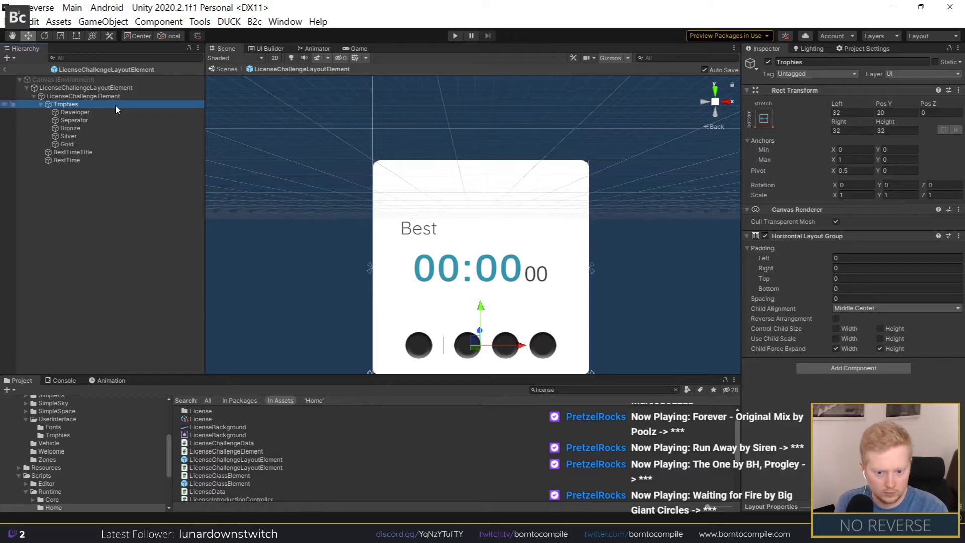
pyautogui.press('Left')
pyautogui.click(114, 109)
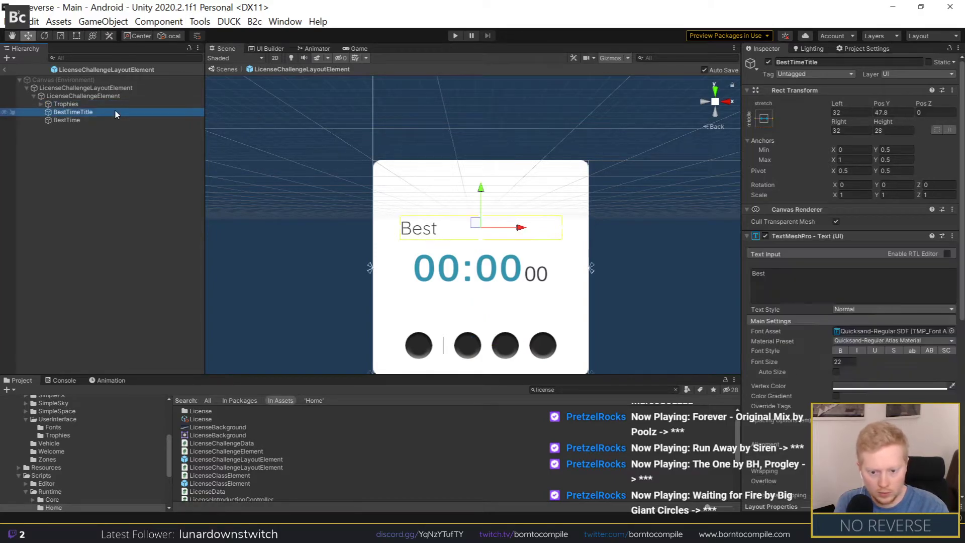
pyautogui.press('Delete')
# Step: Anchor the BestTime readout top-stretch and set its Pos Y to -64
pyautogui.click(101, 109)
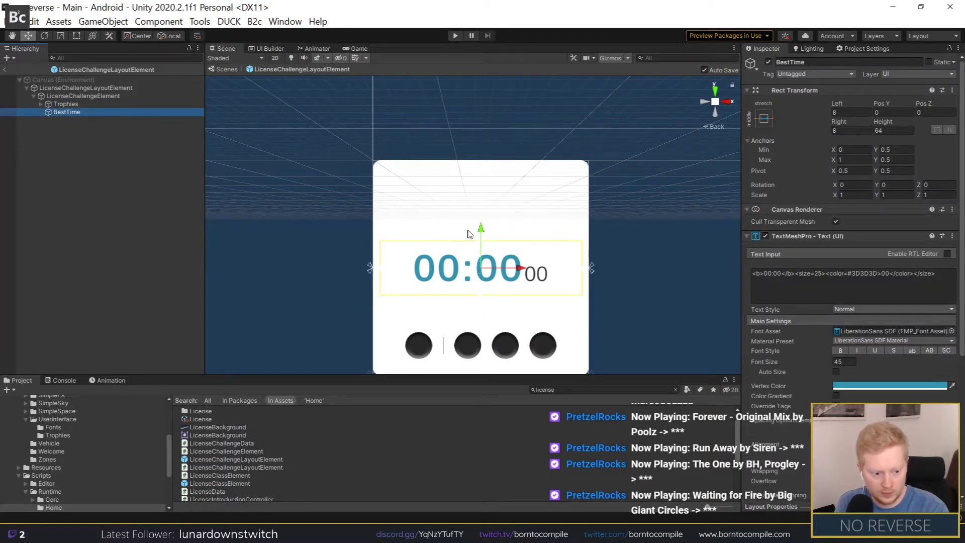
pyautogui.moveTo(480, 200); pyautogui.dragTo(480, 154)
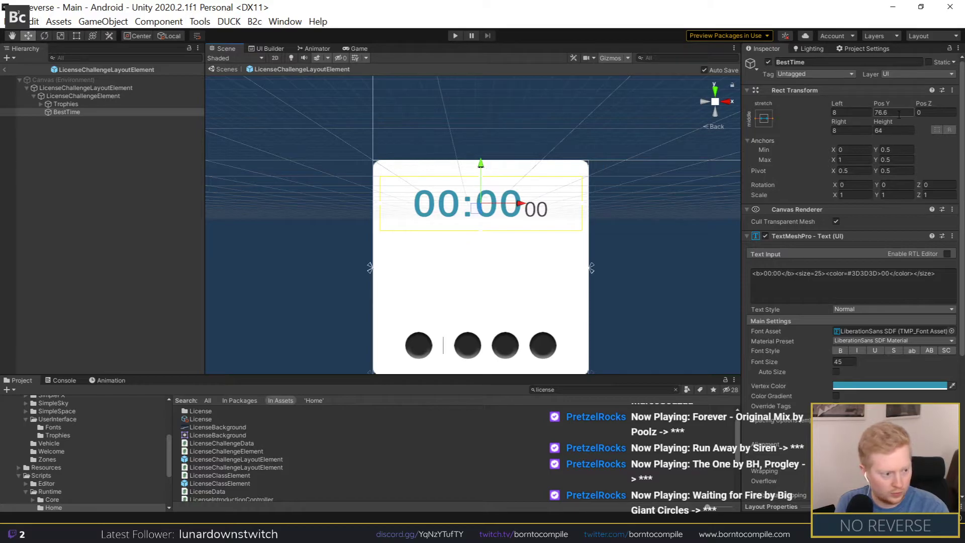
pyautogui.click(764, 118)
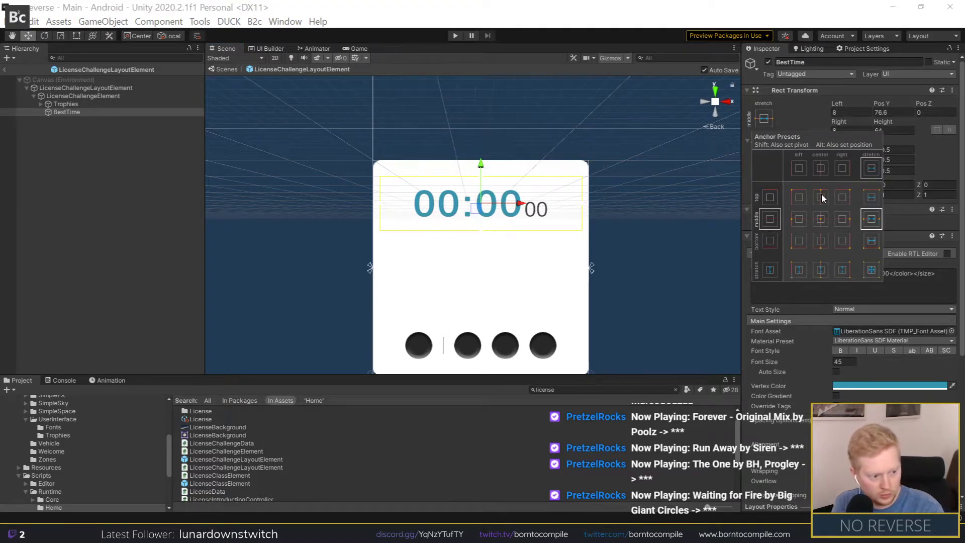
pyautogui.click(870, 197)
pyautogui.click(893, 112)
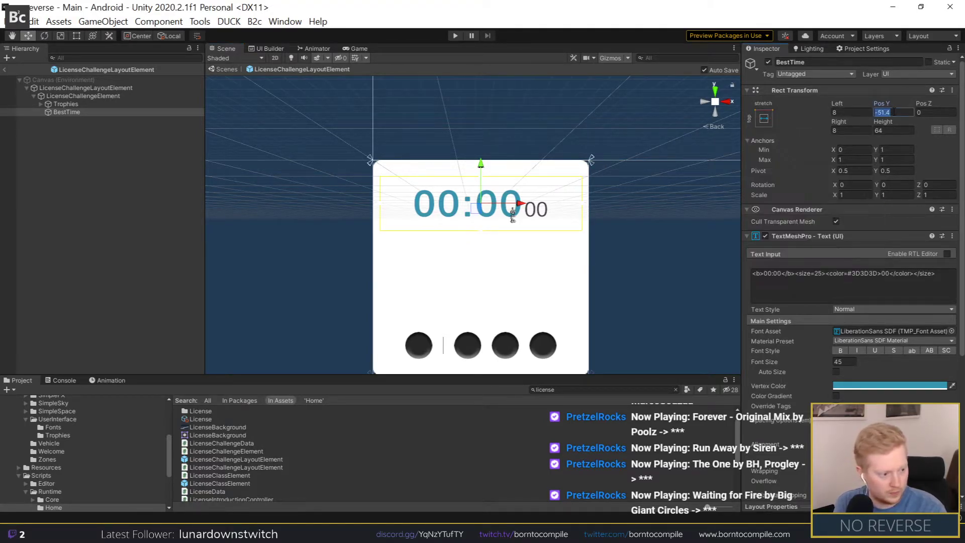
pyautogui.write('-64')
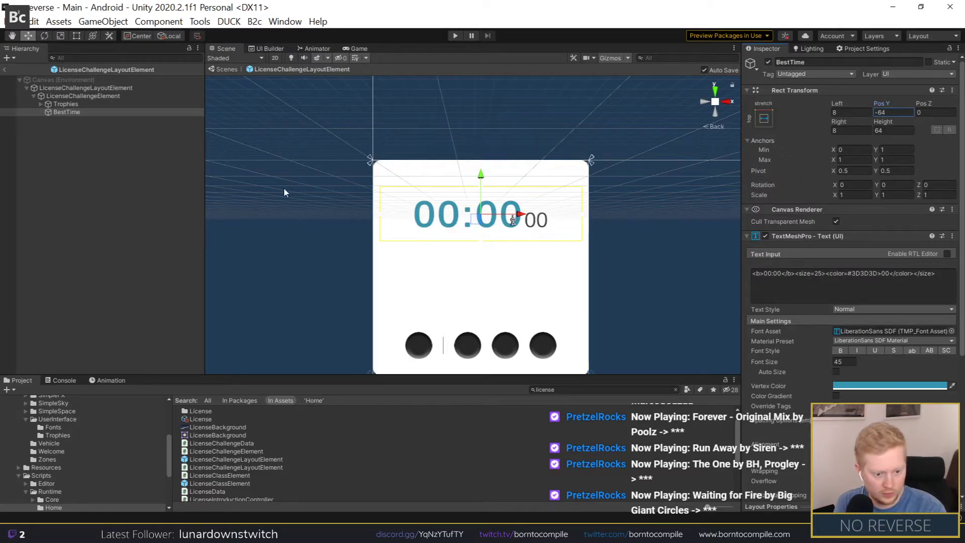
pyautogui.click(405, 210)
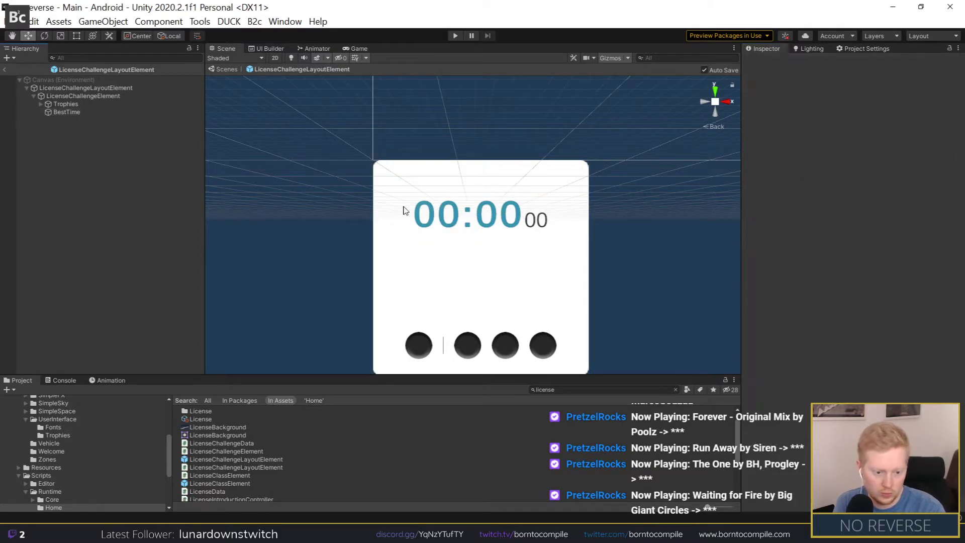
# Step: Anchor the Trophies row middle-stretch with Pos Y 0, below the best-time text
pyautogui.click(66, 104)
pyautogui.press('Right')
pyautogui.click(76, 153)
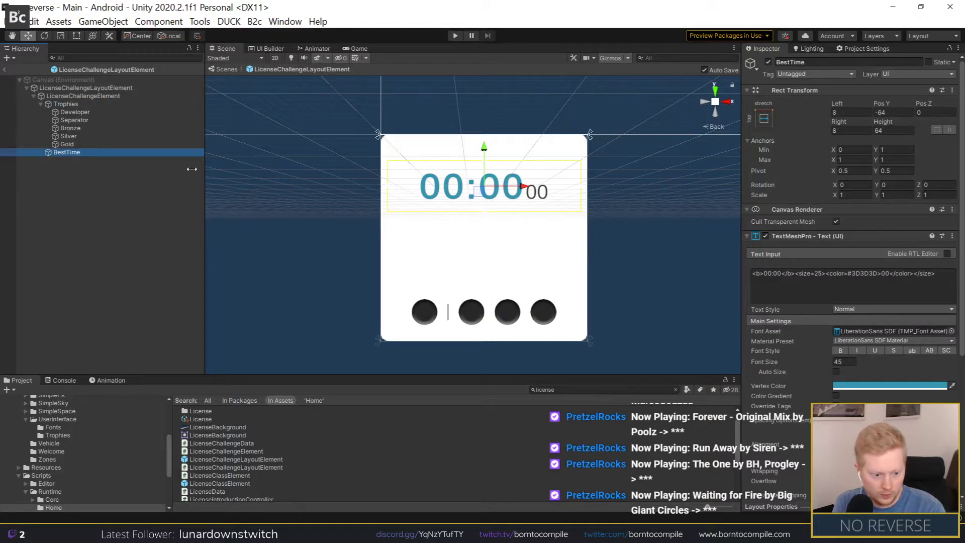
pyautogui.click(66, 104)
pyautogui.press('Left')
pyautogui.press('F2')
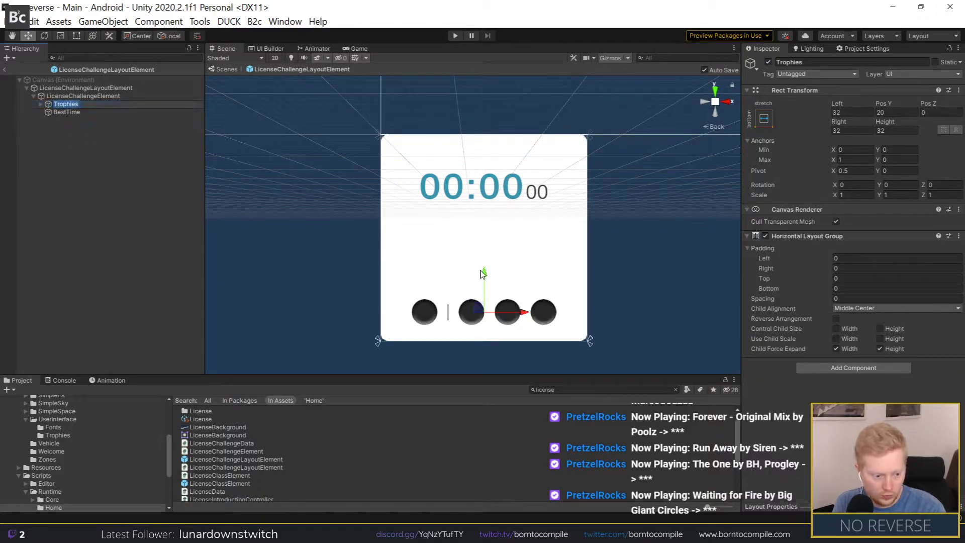
pyautogui.click(764, 118)
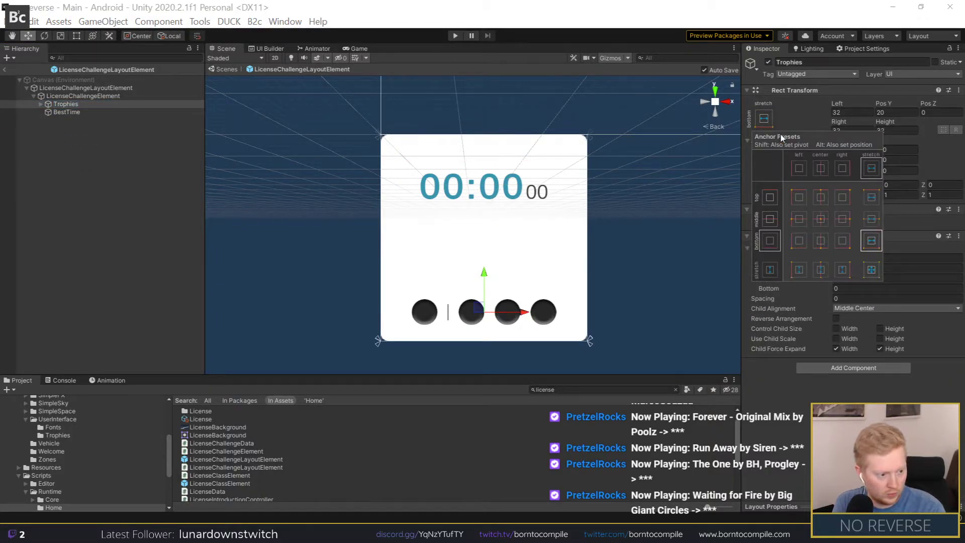
pyautogui.click(873, 222)
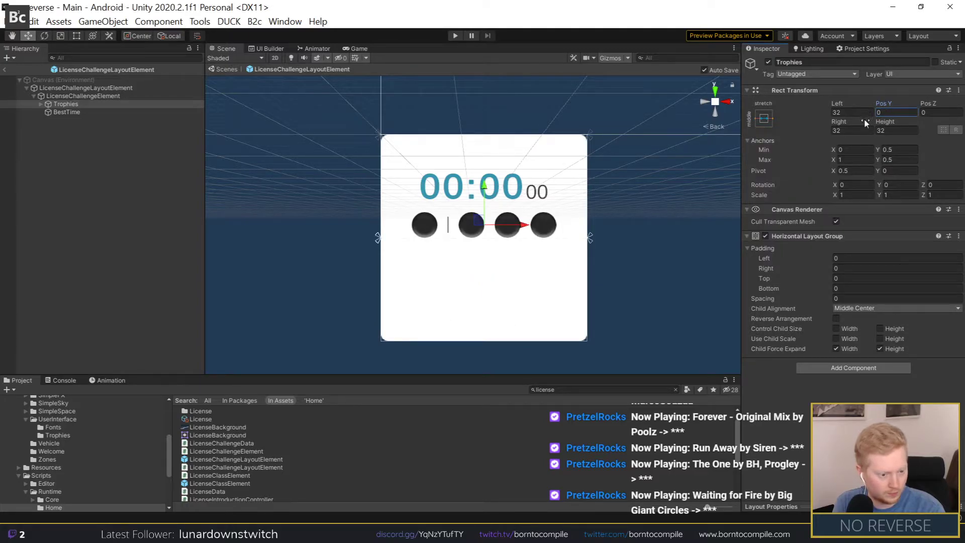
pyautogui.moveTo(880, 107)
pyautogui.mouseDown()
pyautogui.moveTo(454, 101)
pyautogui.moveTo(790, 118)
pyautogui.mouseUp()
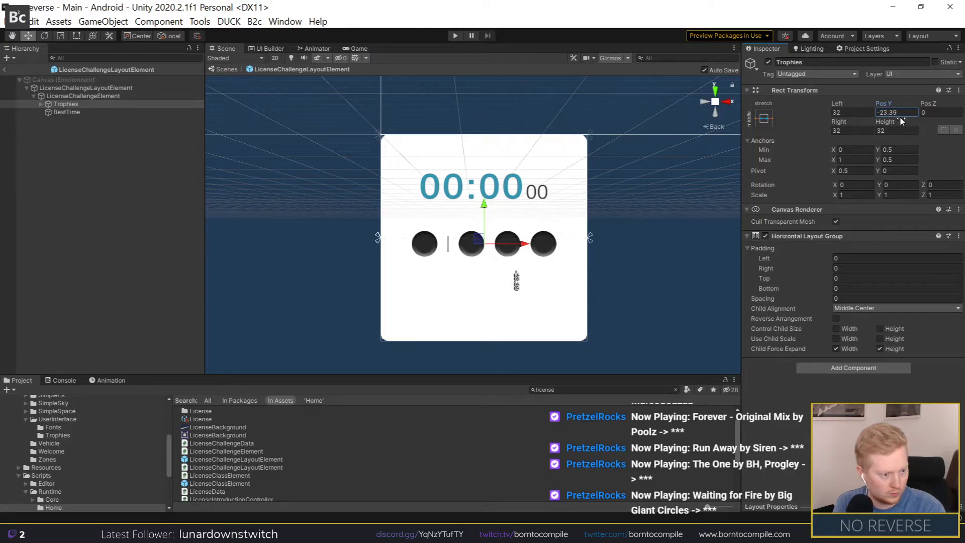
pyautogui.write('0')
pyautogui.press('Return')
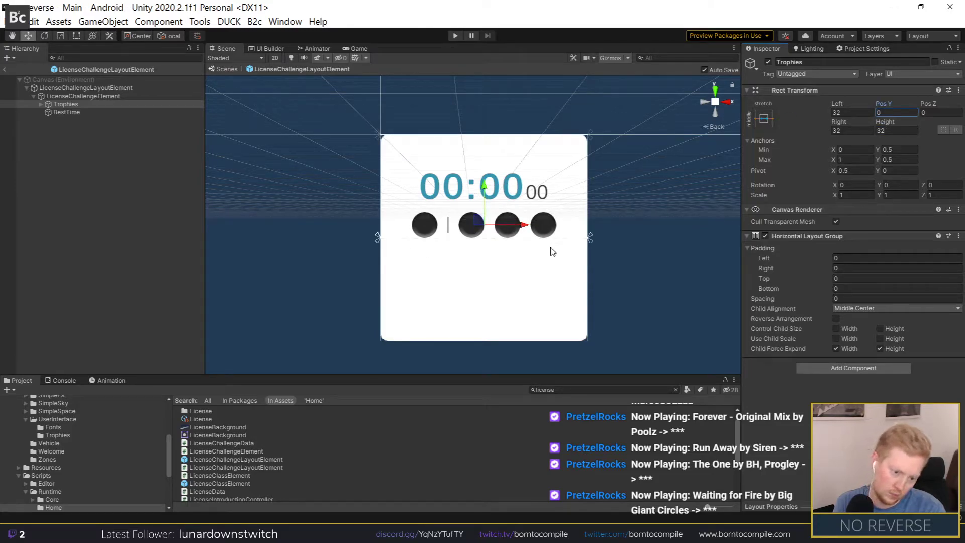
pyautogui.click(70, 96)
# Step: Add a child Image to the card using the button-small-radius sprite
pyautogui.rightClick(73, 96)
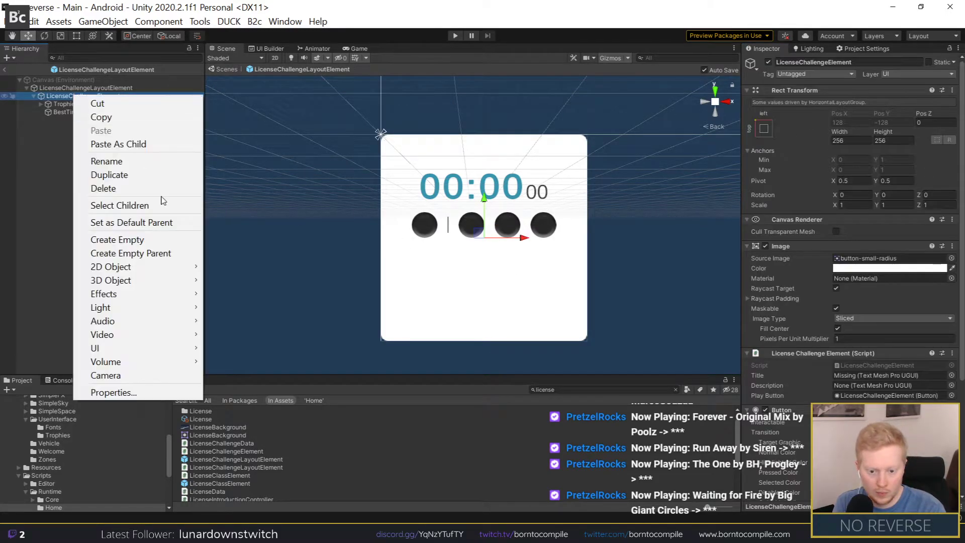
pyautogui.moveTo(168, 348)
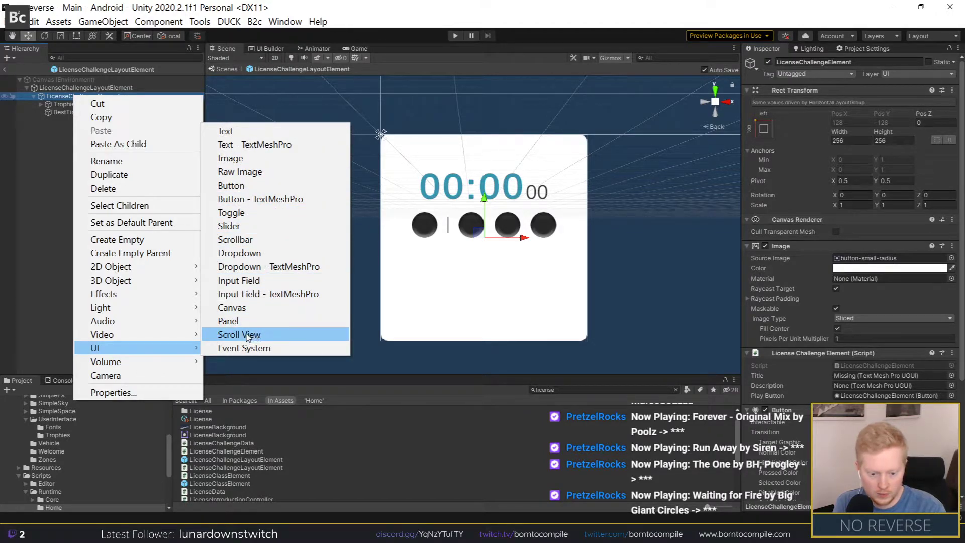
pyautogui.click(231, 159)
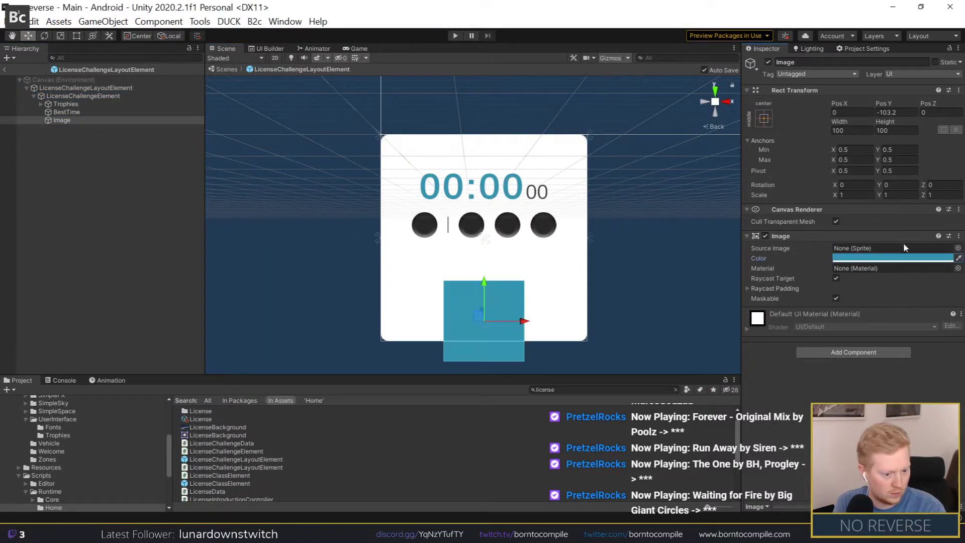
pyautogui.click(957, 248)
pyautogui.doubleClick(701, 279)
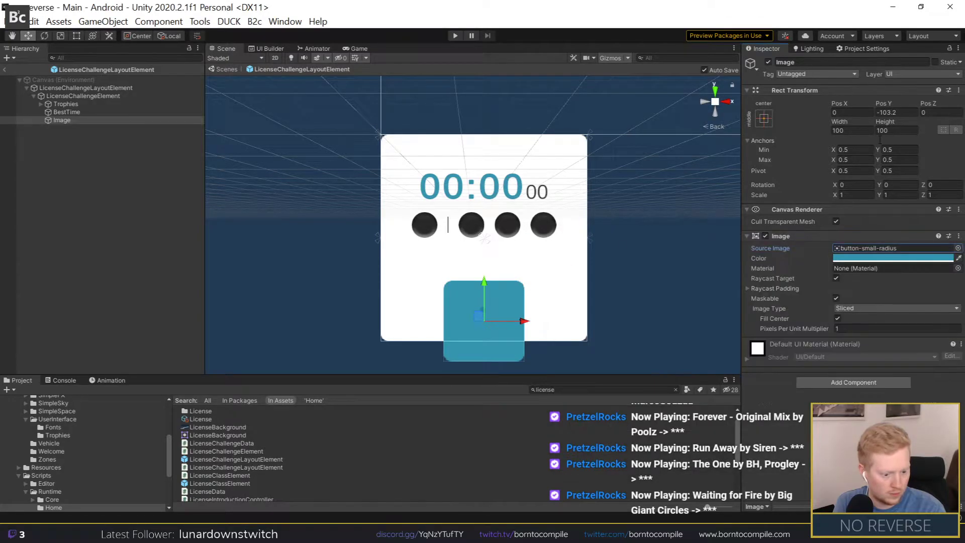
# Step: Make the image 64 high, stretch it across the card's bottom, and set Pos Y 48
pyautogui.click(893, 129)
pyautogui.write('32')
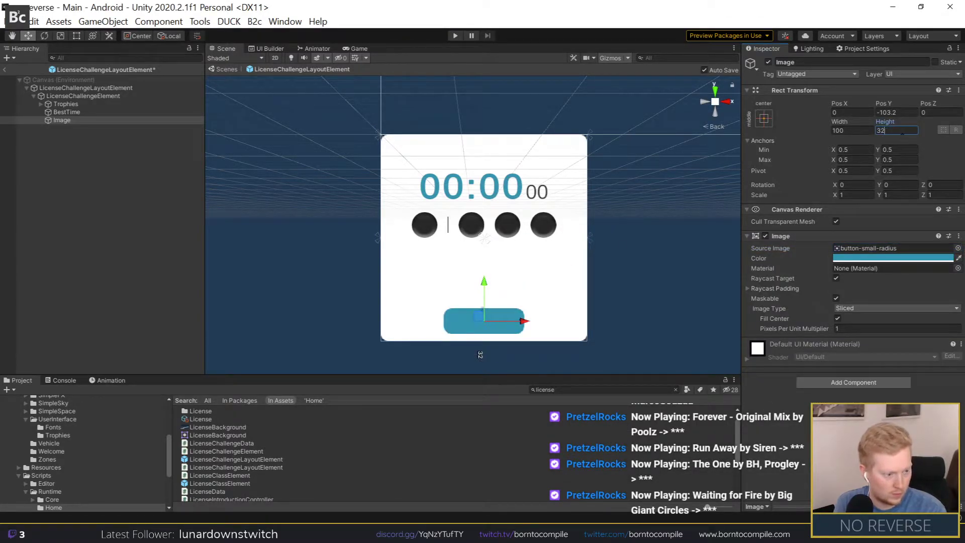
pyautogui.press('BackSpace')
pyautogui.press('BackSpace')
pyautogui.write('64')
pyautogui.click(860, 130)
pyautogui.write('2')
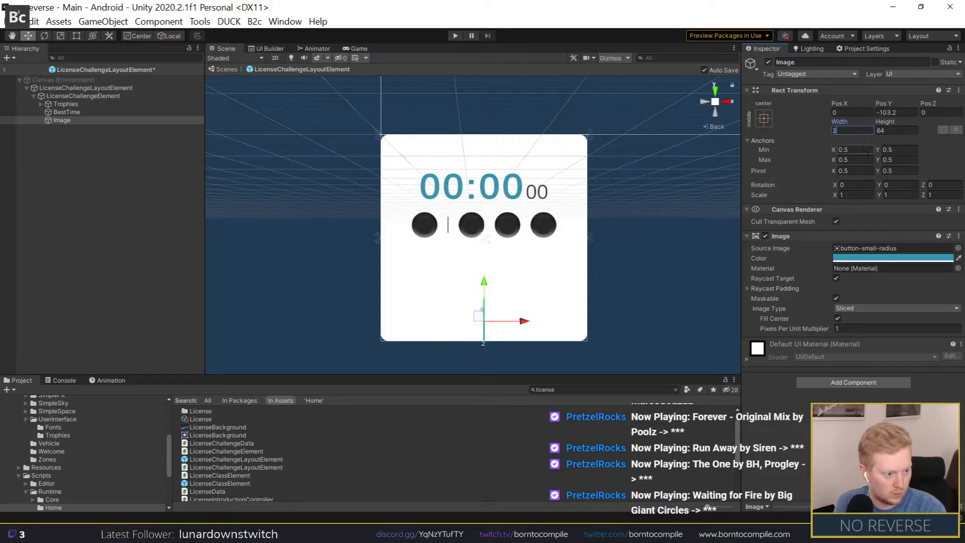
pyautogui.write('00')
pyautogui.moveTo(484, 294); pyautogui.dragTo(484, 275)
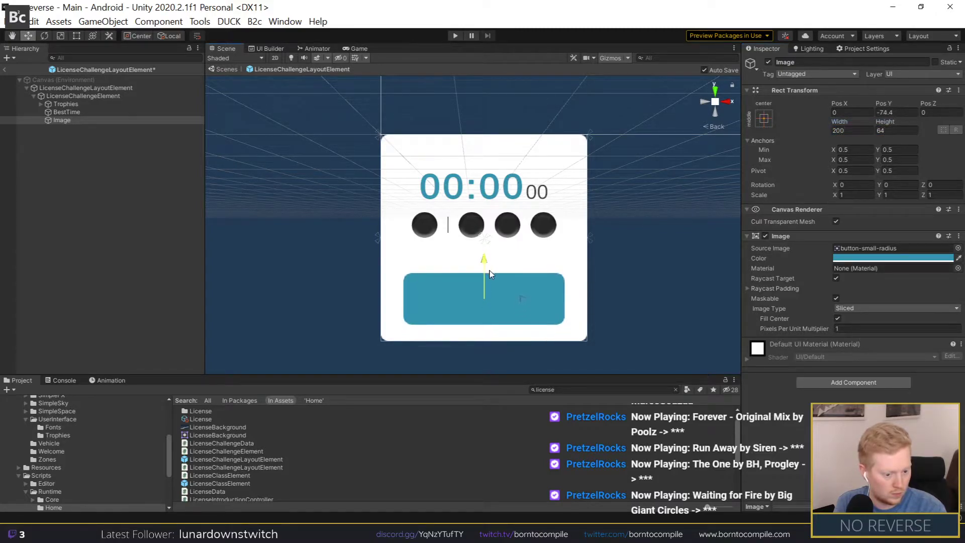
pyautogui.click(758, 121)
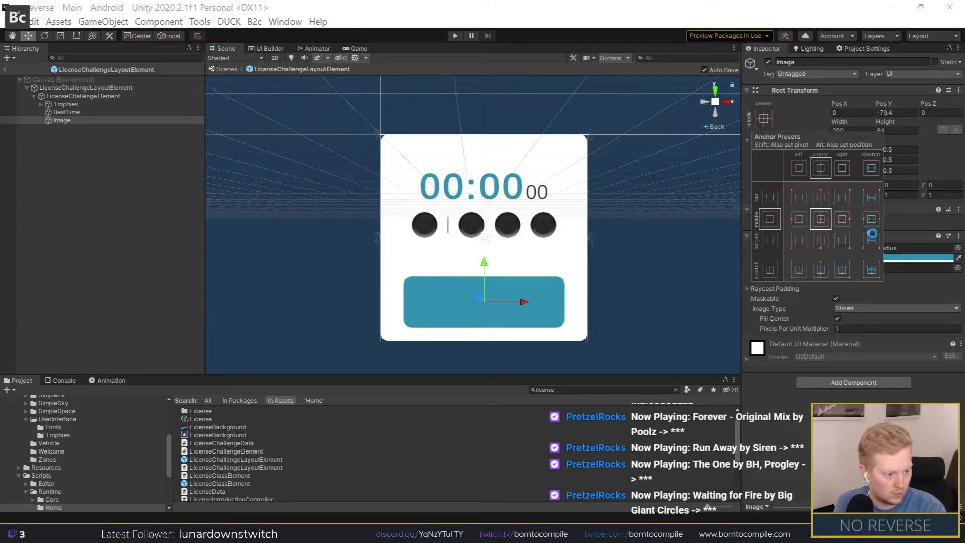
pyautogui.click(871, 233)
pyautogui.doubleClick(854, 113)
pyautogui.press('BackSpace')
pyautogui.write('0')
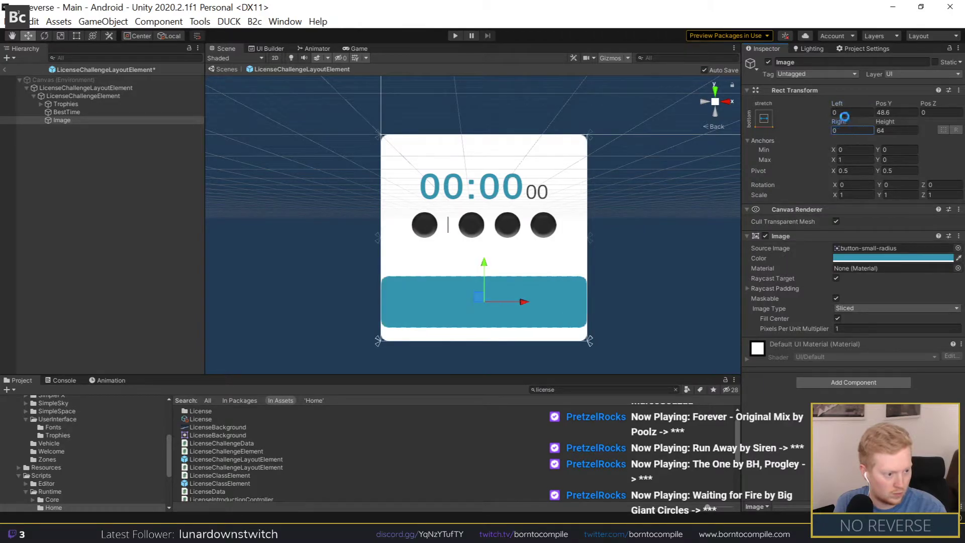
pyautogui.write('8')
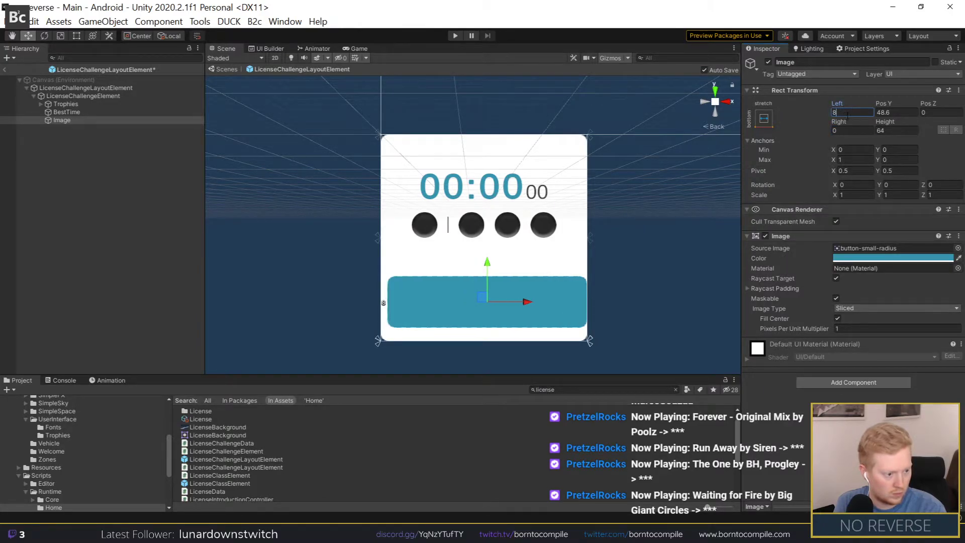
pyautogui.write('8')
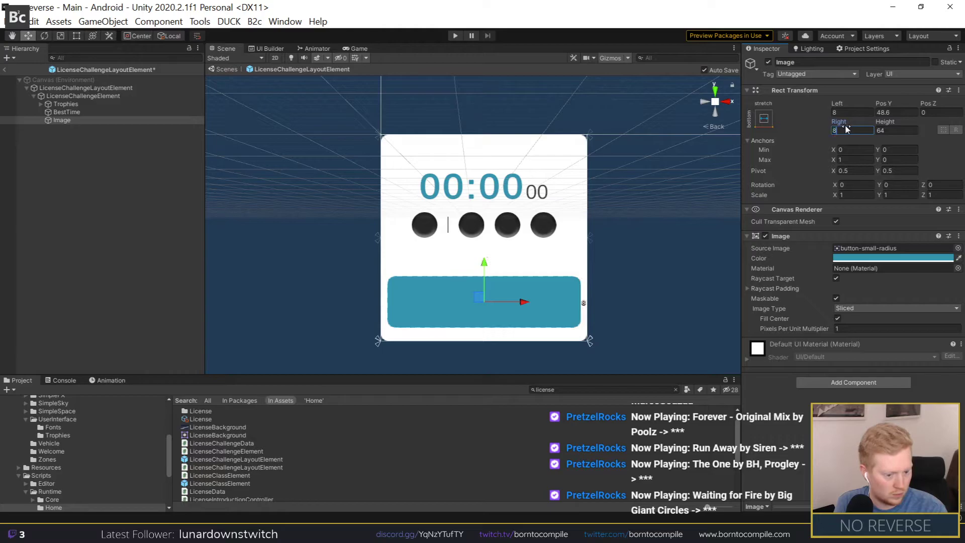
pyautogui.write('48')
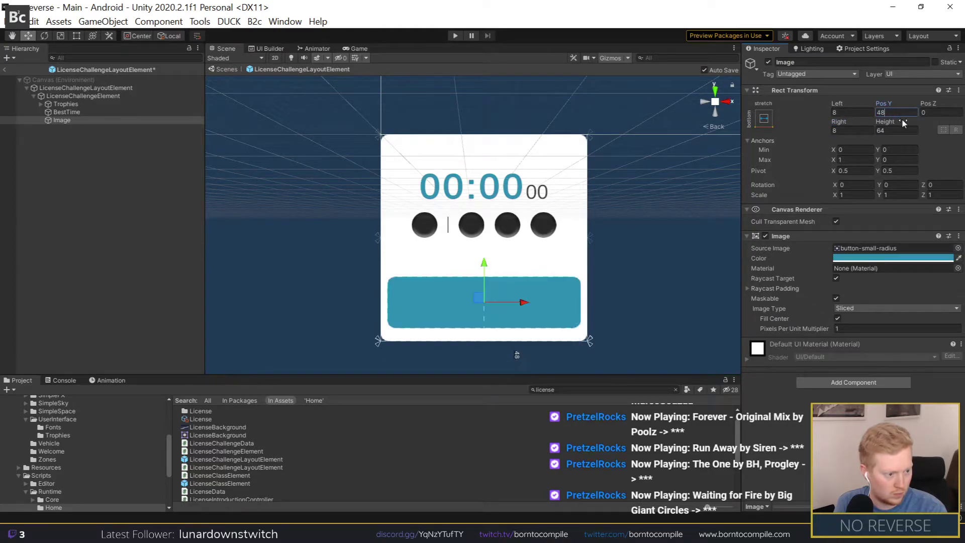
# Step: Set the BestTime readout to Pos Y -32 and font size 55
pyautogui.click(71, 112)
pyautogui.moveTo(485, 147); pyautogui.dragTo(487, 137)
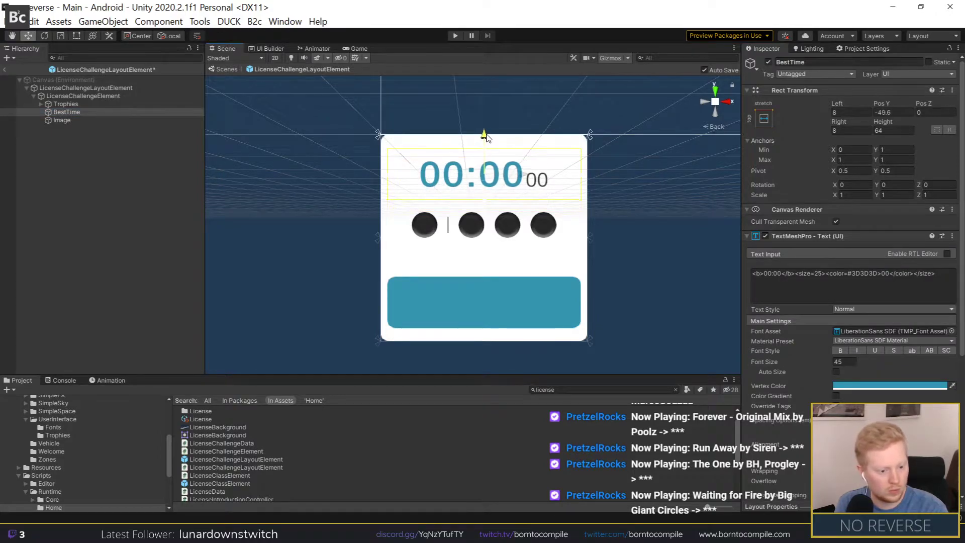
pyautogui.write('-32')
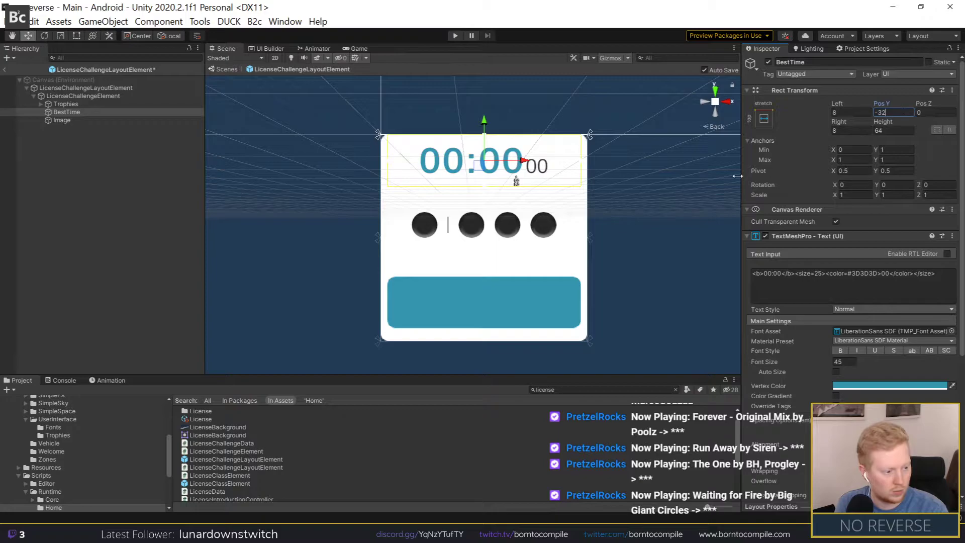
pyautogui.write('55')
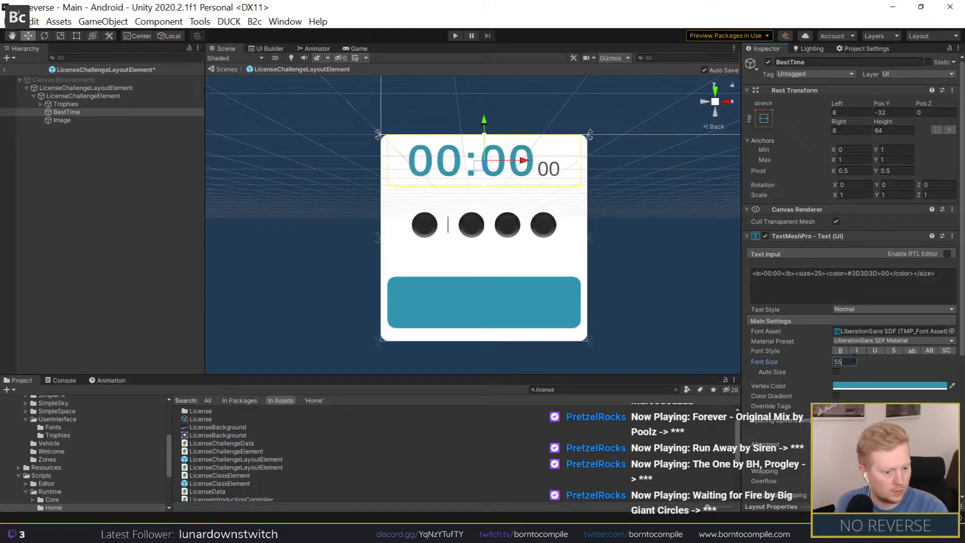
# Step: Nudge the Trophies row to Pos Y 32, then return it to its original height
pyautogui.click(66, 104)
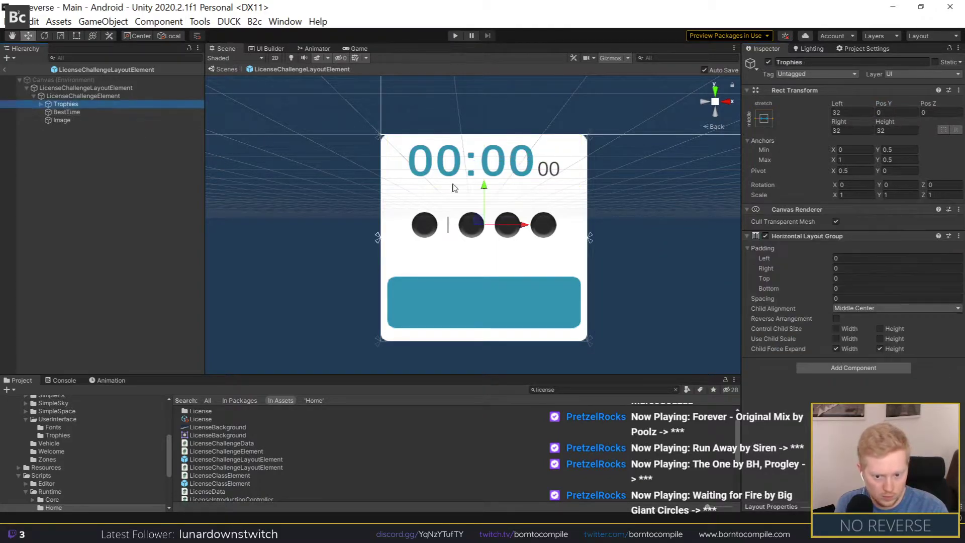
pyautogui.moveTo(483, 195)
pyautogui.mouseDown()
pyautogui.moveTo(487, 212)
pyautogui.moveTo(492, 179)
pyautogui.mouseUp()
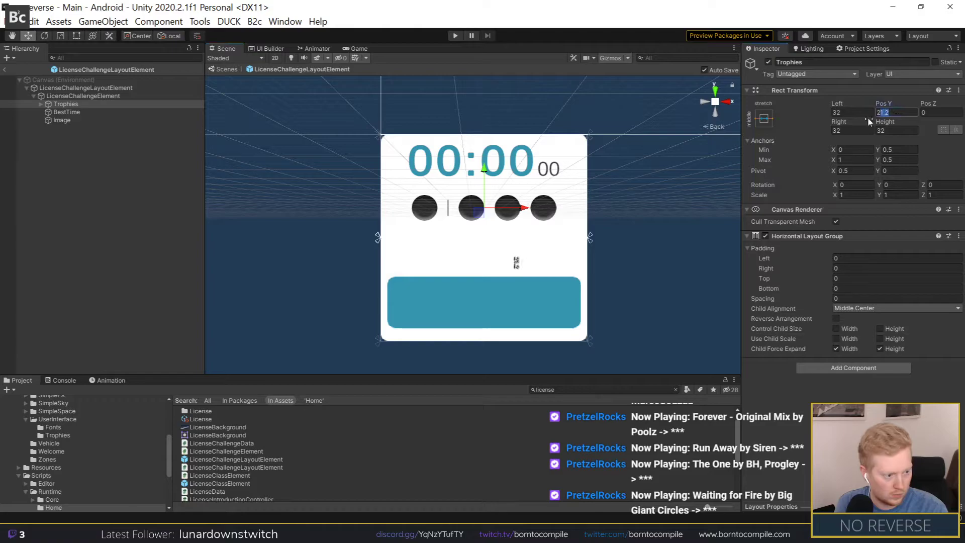
pyautogui.write('32')
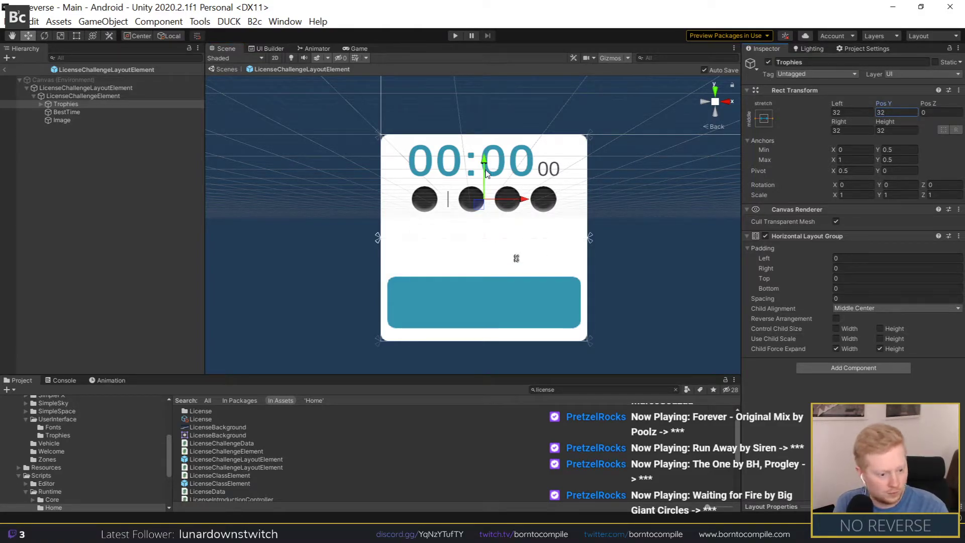
pyautogui.moveTo(485, 171); pyautogui.dragTo(480, 199)
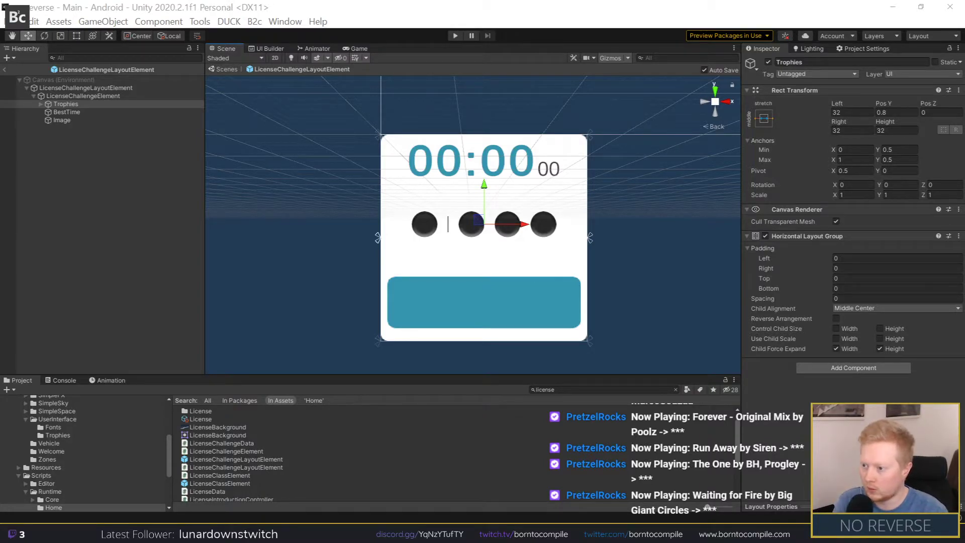
pyautogui.hotkey('alt', 'Tab')
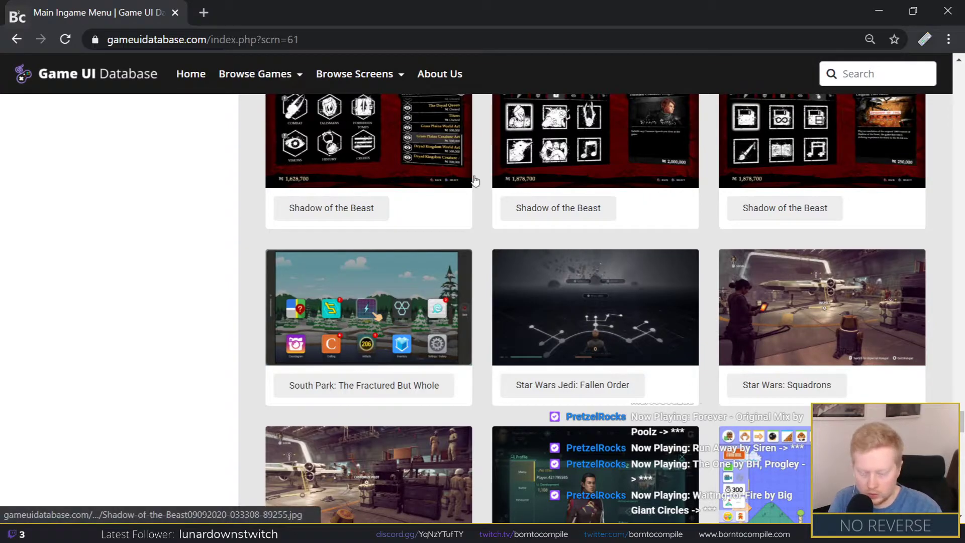
# Step: Preview the Saints Row: Gat out of Hell and Pokémon Sword and Shield menu screenshots
pyautogui.scroll(4, 588, 289)
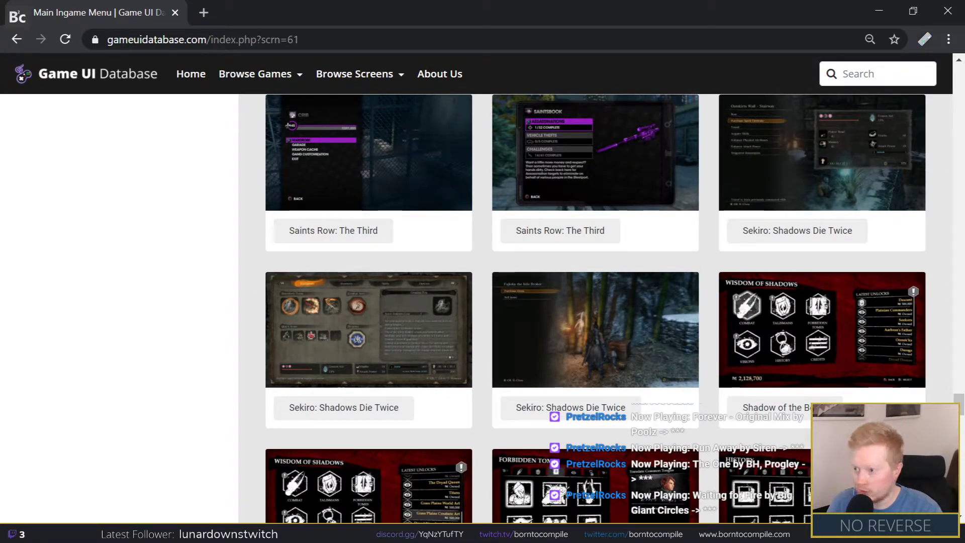
pyautogui.click(191, 250)
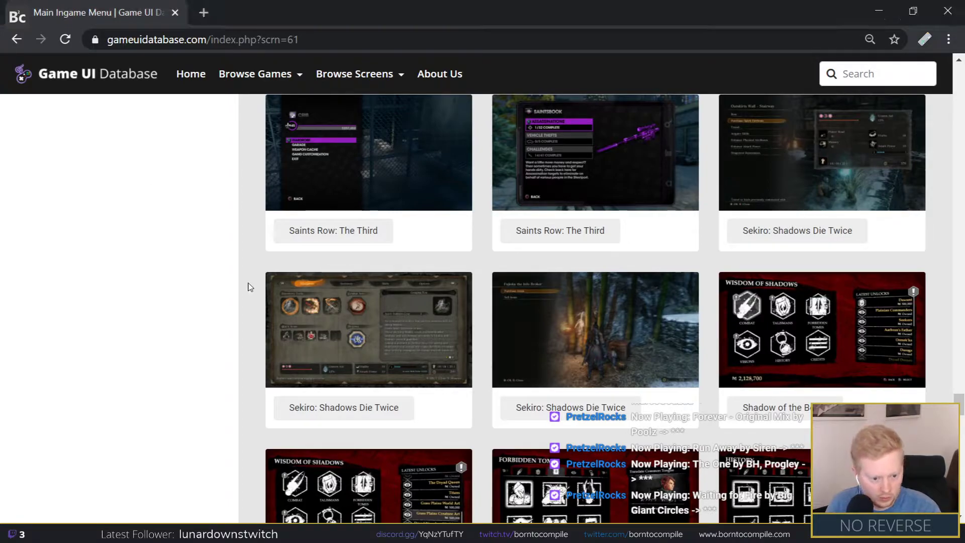
pyautogui.scroll(6, 323, 274)
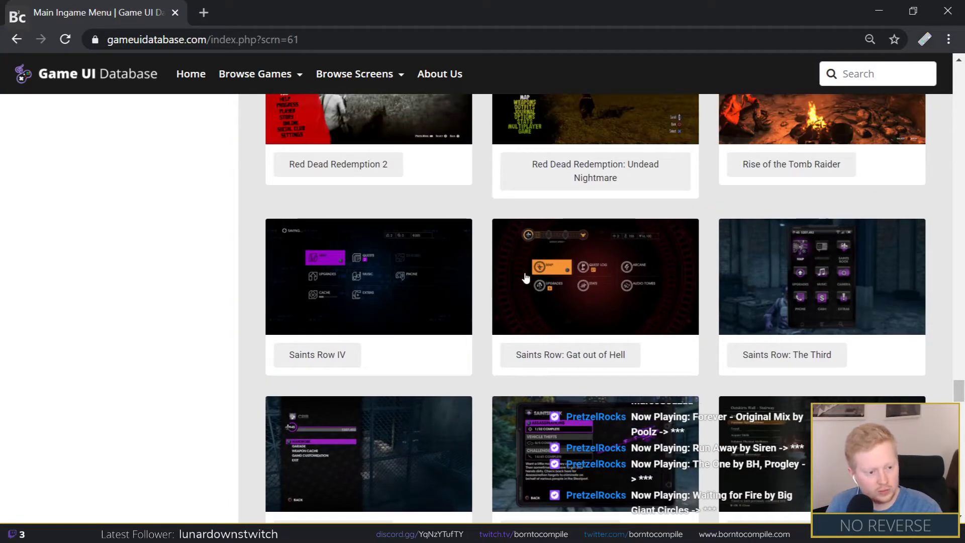
pyautogui.click(548, 286)
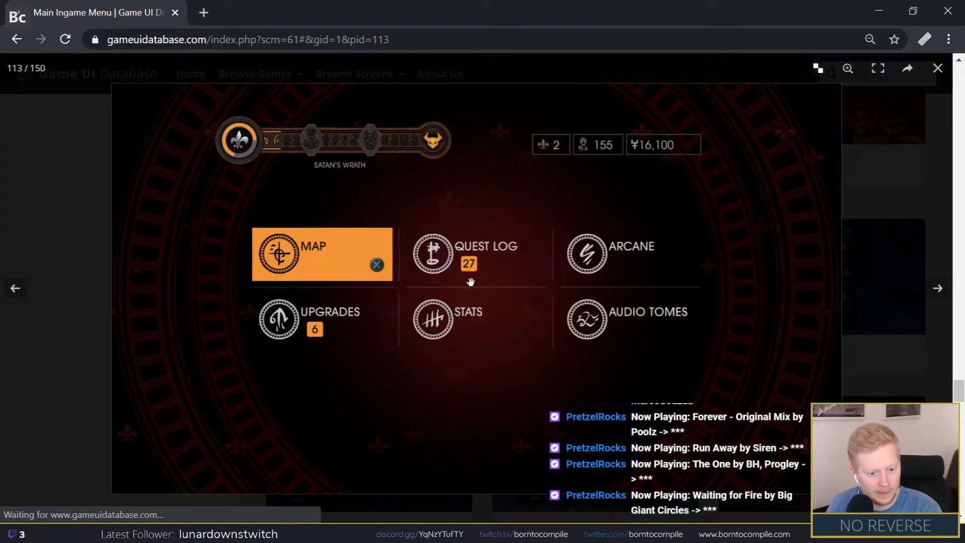
pyautogui.click(902, 203)
pyautogui.scroll(6, 580, 369)
pyautogui.scroll(5, 580, 369)
pyautogui.scroll(2, 580, 374)
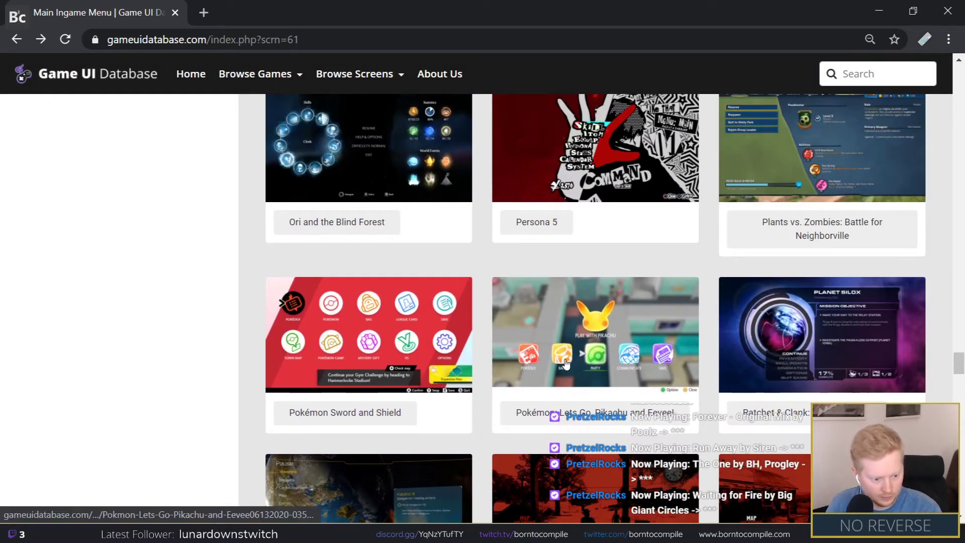
pyautogui.click(382, 372)
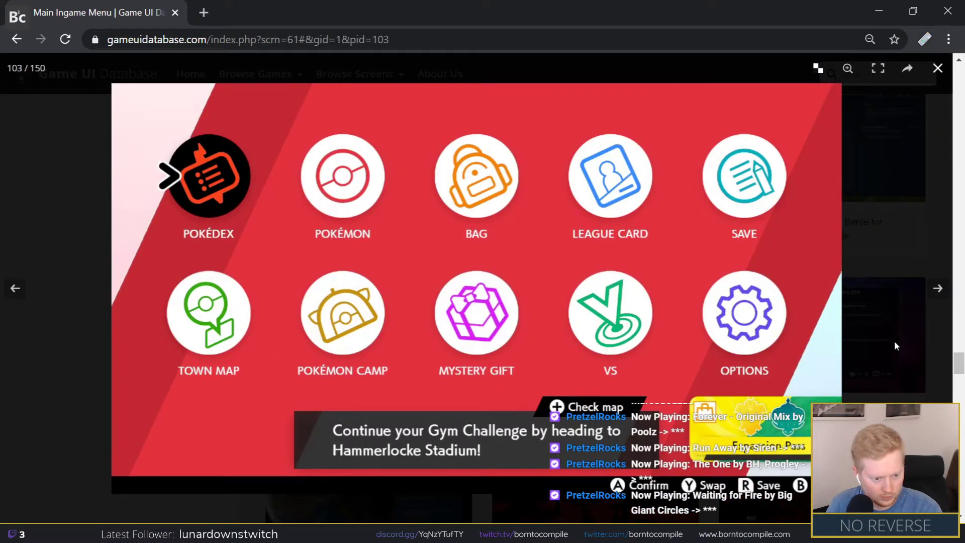
pyautogui.click(894, 340)
# Step: Preview the New Super Mario Bros U menu screenshot and scroll back up the gallery
pyautogui.scroll(2, 683, 341)
pyautogui.scroll(4, 638, 353)
pyautogui.scroll(7, 637, 351)
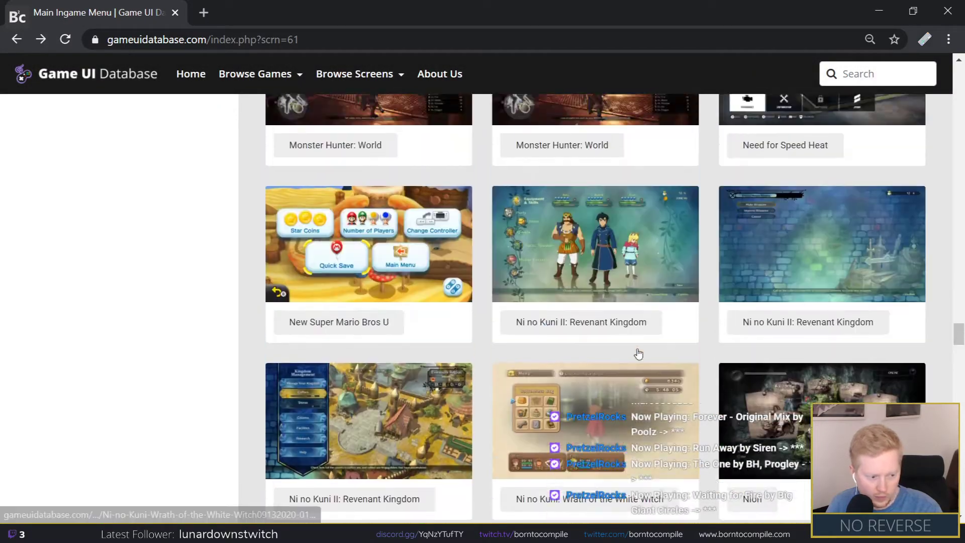
pyautogui.scroll(11, 519, 360)
pyautogui.scroll(-4, 519, 362)
pyautogui.scroll(-6, 427, 352)
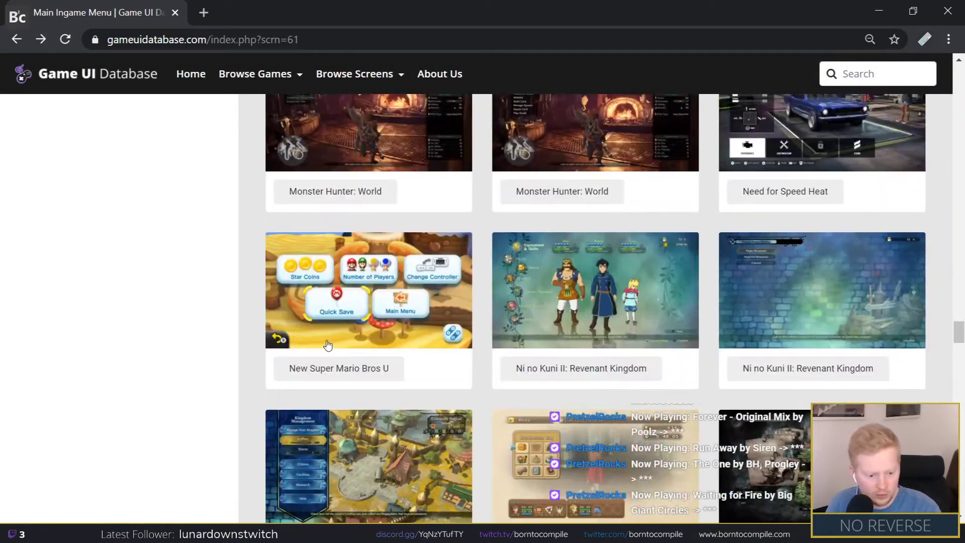
pyautogui.click(351, 300)
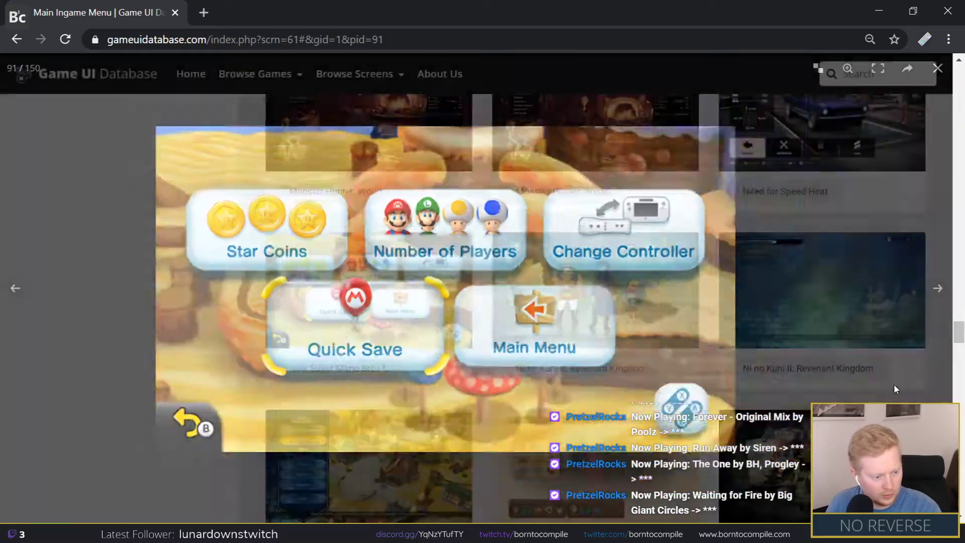
pyautogui.click(893, 384)
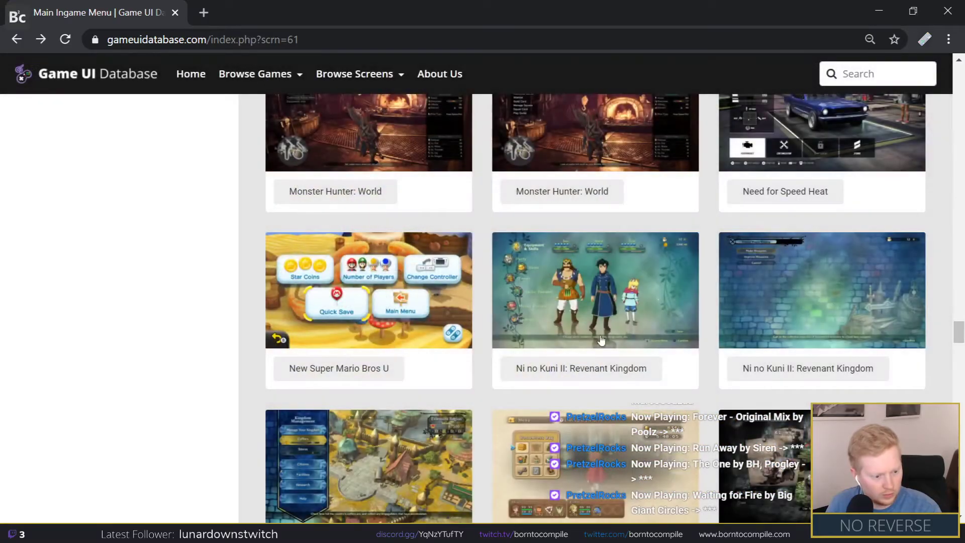
pyautogui.scroll(5, 502, 352)
pyautogui.scroll(5, 251, 351)
pyautogui.scroll(10, 283, 342)
pyautogui.scroll(5, 247, 351)
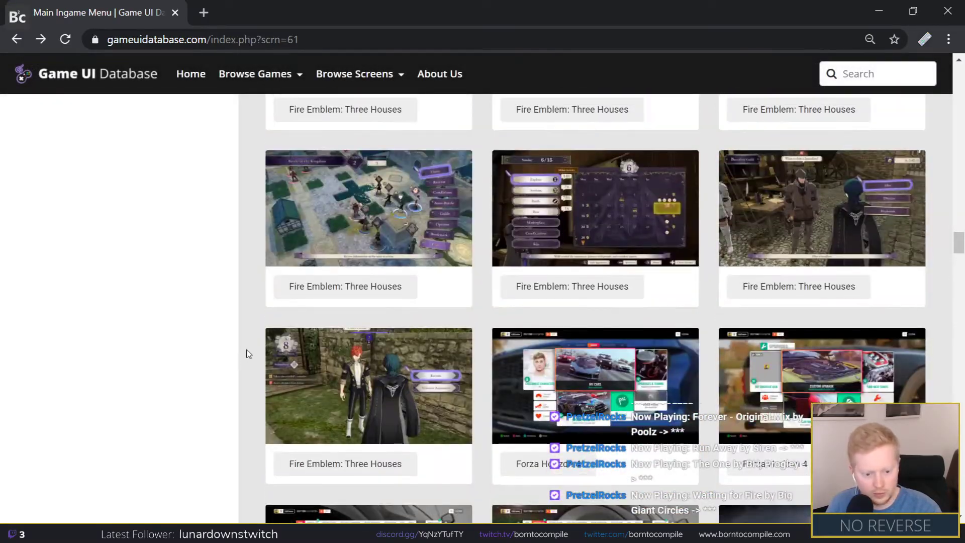
pyautogui.scroll(10, 248, 326)
pyautogui.scroll(10, 248, 201)
pyautogui.scroll(-5, 114, 238)
pyautogui.scroll(3, 105, 238)
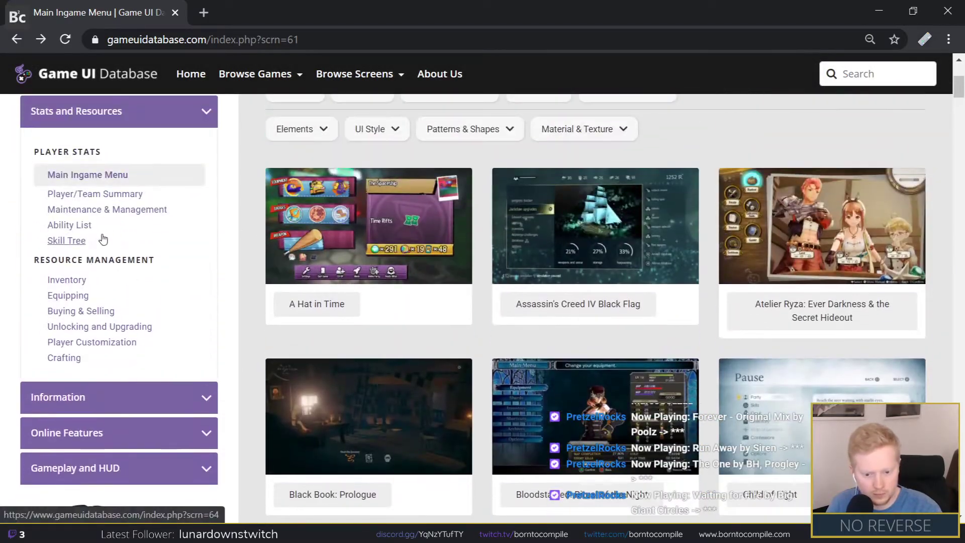
pyautogui.scroll(2, 106, 246)
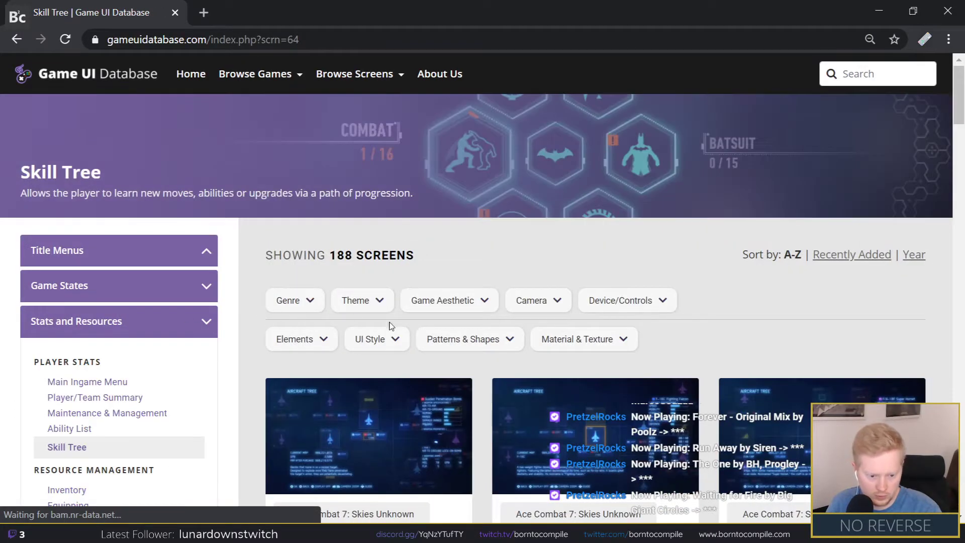
pyautogui.scroll(-6, 385, 252)
pyautogui.click(398, 310)
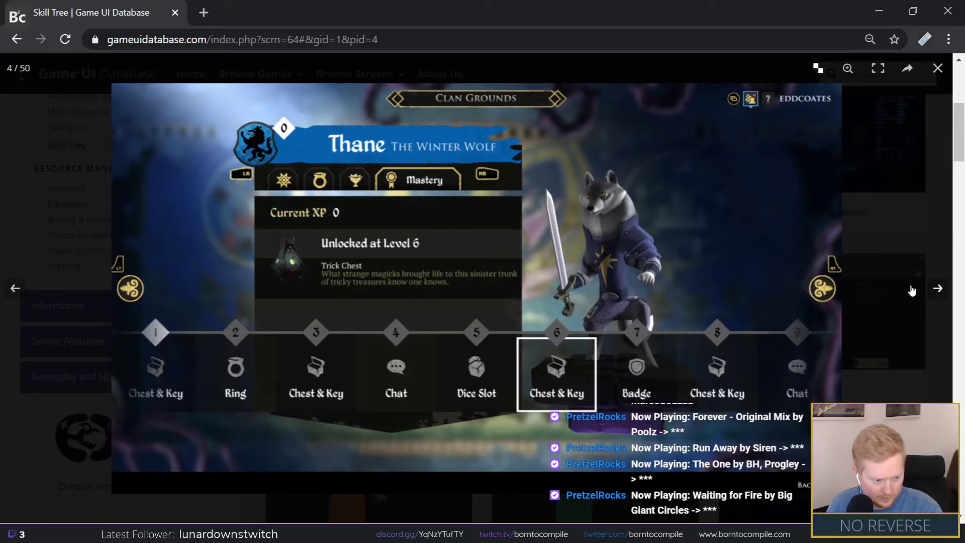
pyautogui.click(937, 68)
pyautogui.click(627, 299)
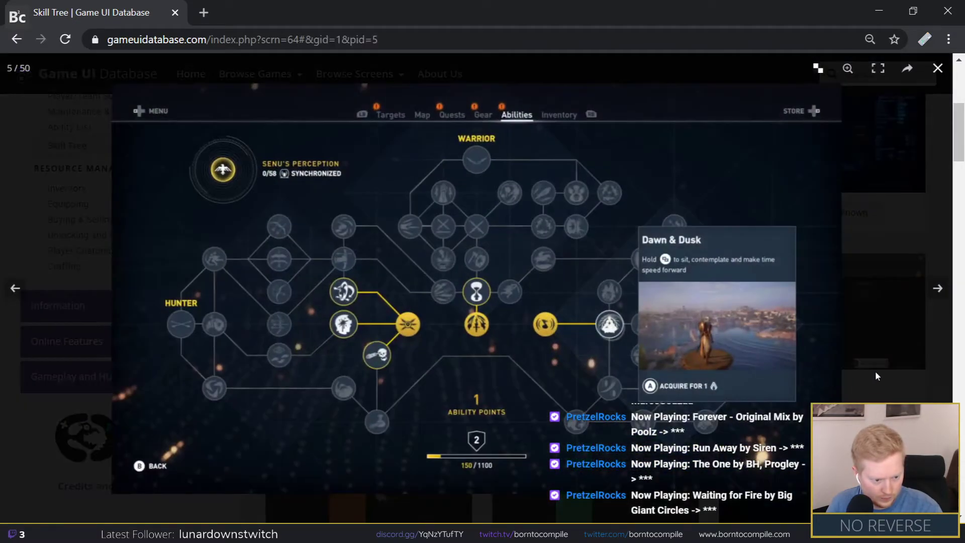
pyautogui.click(875, 376)
pyautogui.scroll(-5, 824, 281)
pyautogui.scroll(5, 824, 281)
pyautogui.click(813, 262)
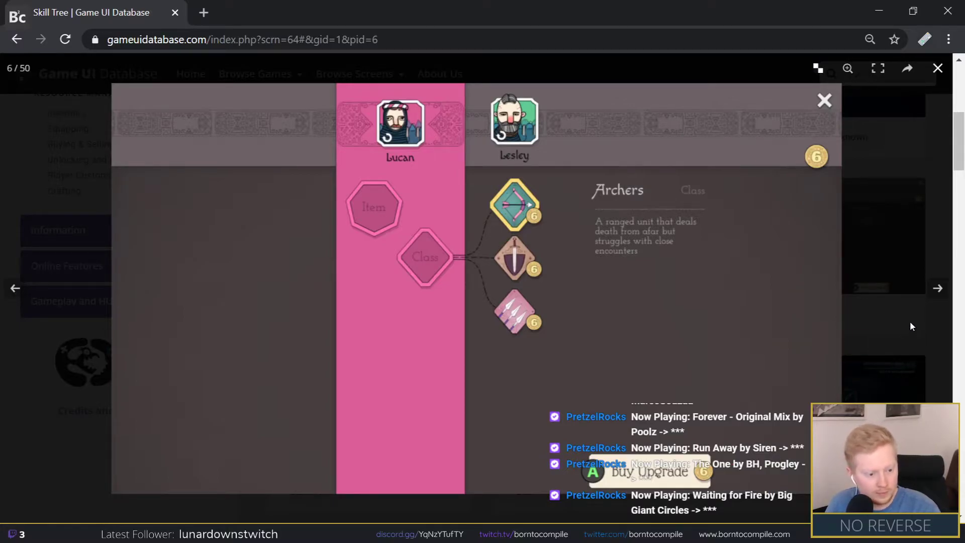
pyautogui.press('Right')
pyautogui.click(904, 359)
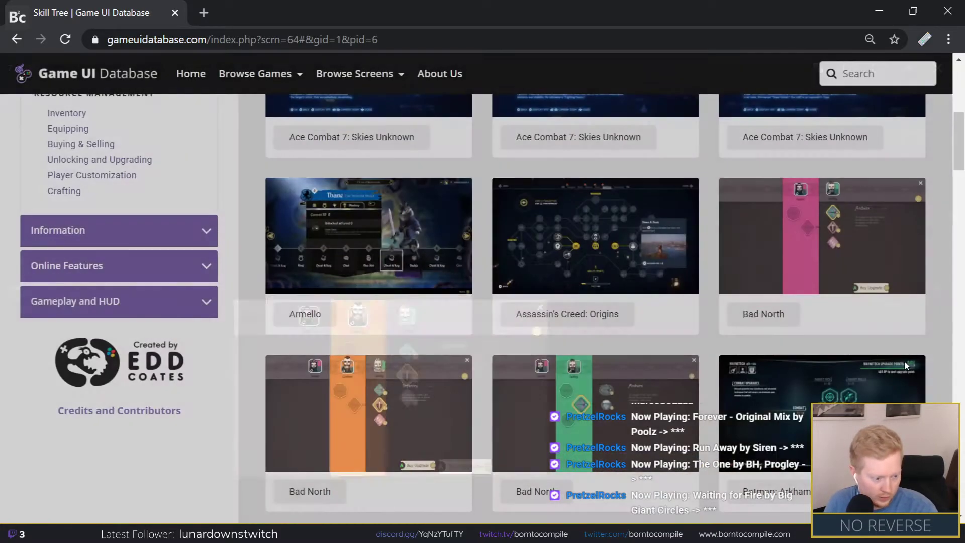
pyautogui.scroll(-5, 693, 390)
pyautogui.scroll(-3, 693, 389)
pyautogui.scroll(-6, 581, 306)
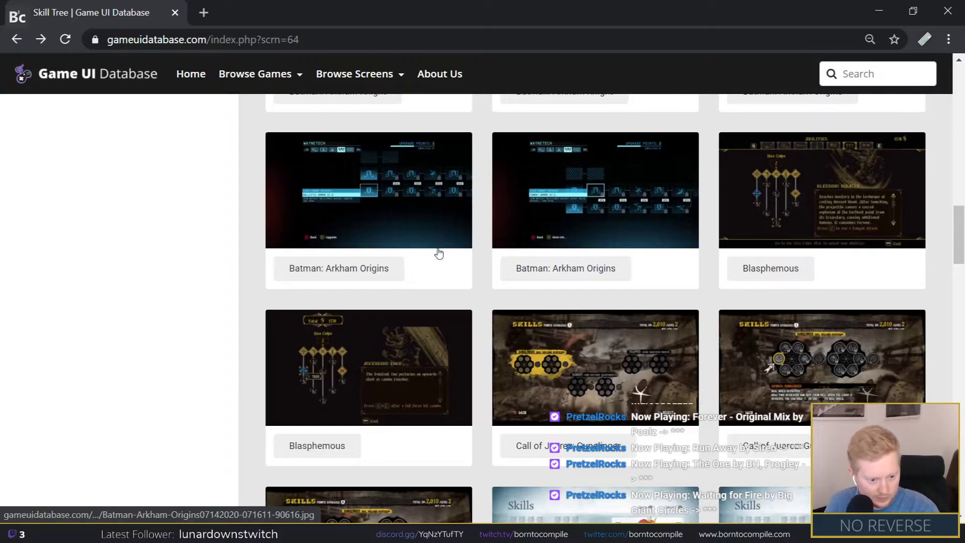
pyautogui.scroll(-5, 433, 317)
pyautogui.scroll(-2, 434, 318)
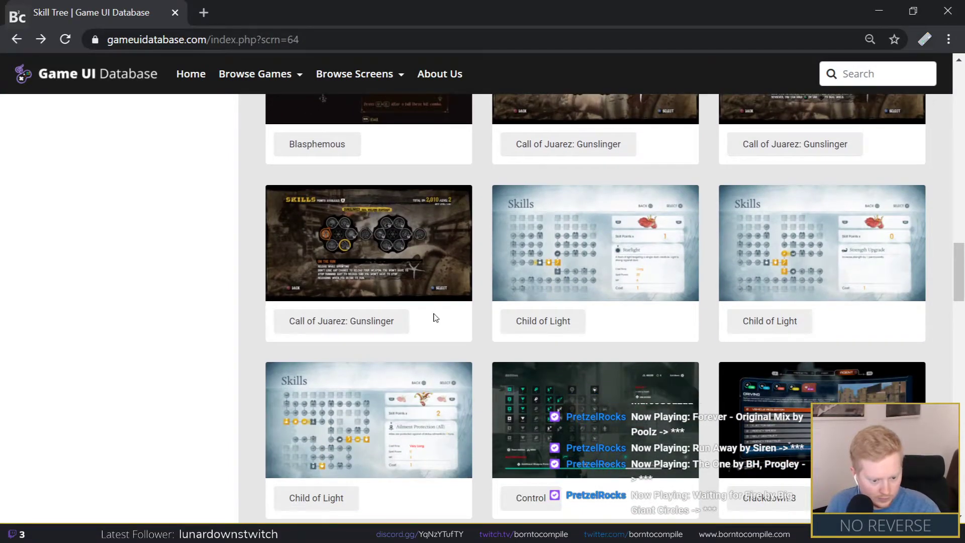
pyautogui.scroll(-5, 437, 318)
pyautogui.scroll(-6, 437, 318)
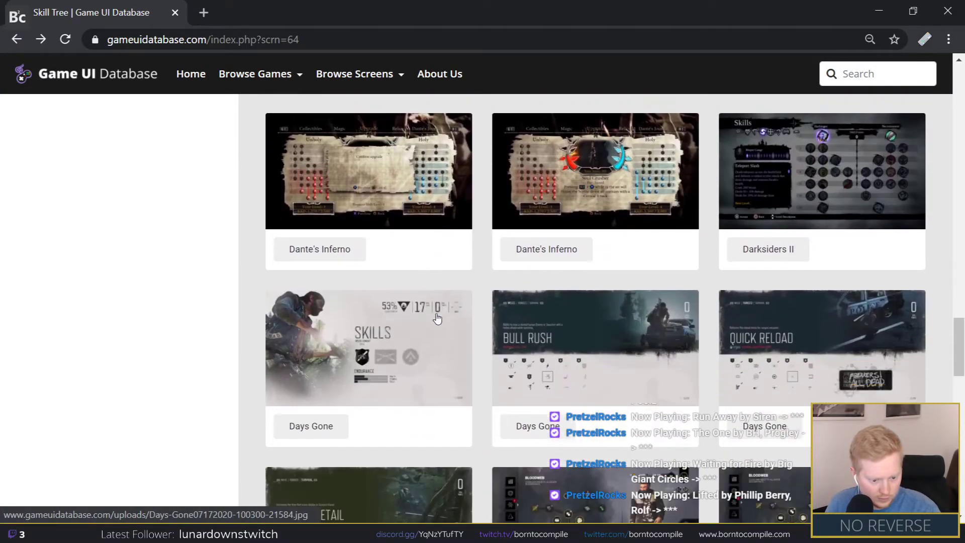
pyautogui.scroll(-1, 436, 317)
pyautogui.scroll(-3, 437, 318)
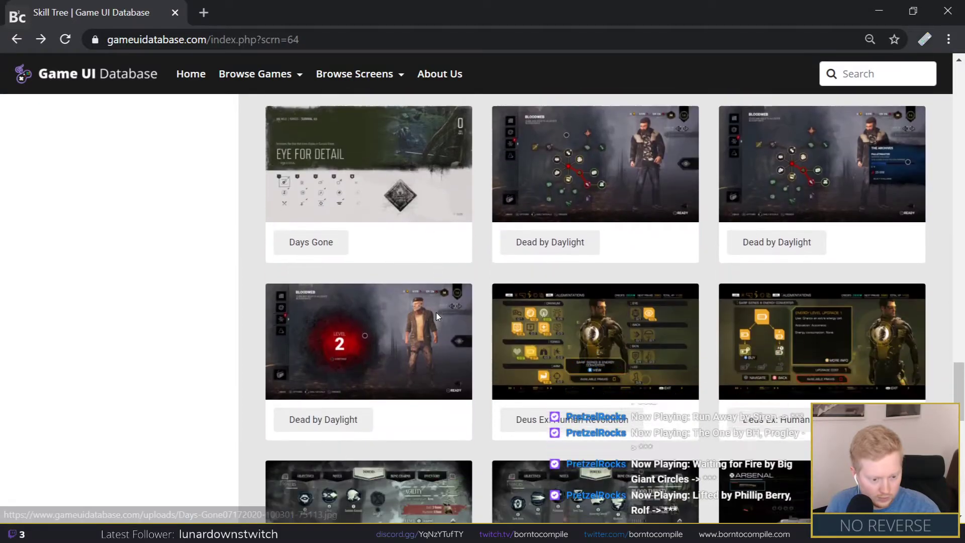
pyautogui.scroll(-2, 436, 316)
pyautogui.scroll(-7, 437, 315)
pyautogui.scroll(6, 438, 316)
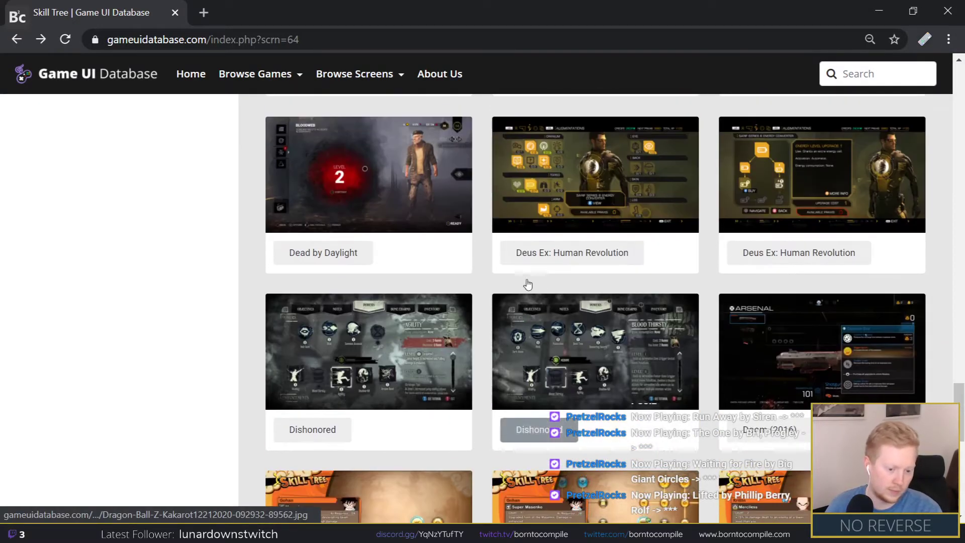
pyautogui.click(569, 210)
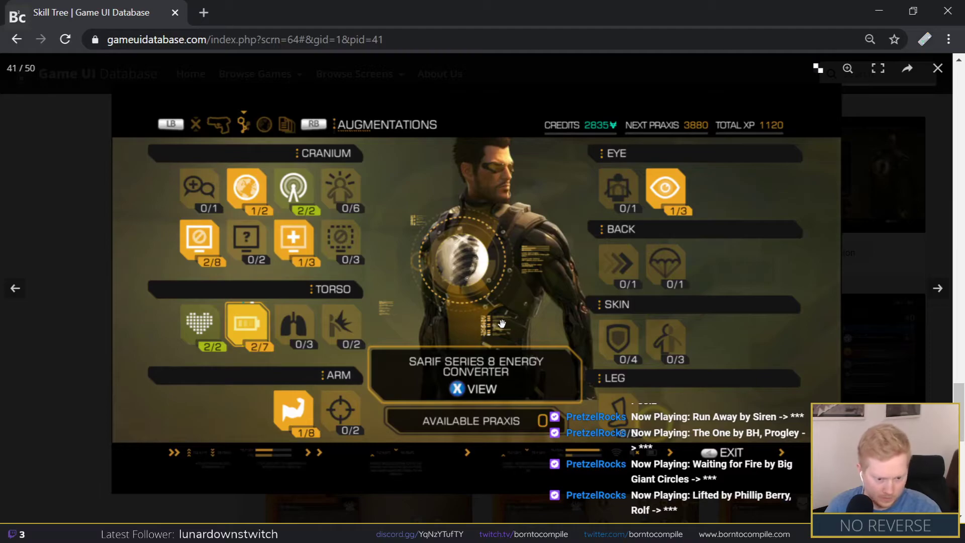
pyautogui.click(43, 294)
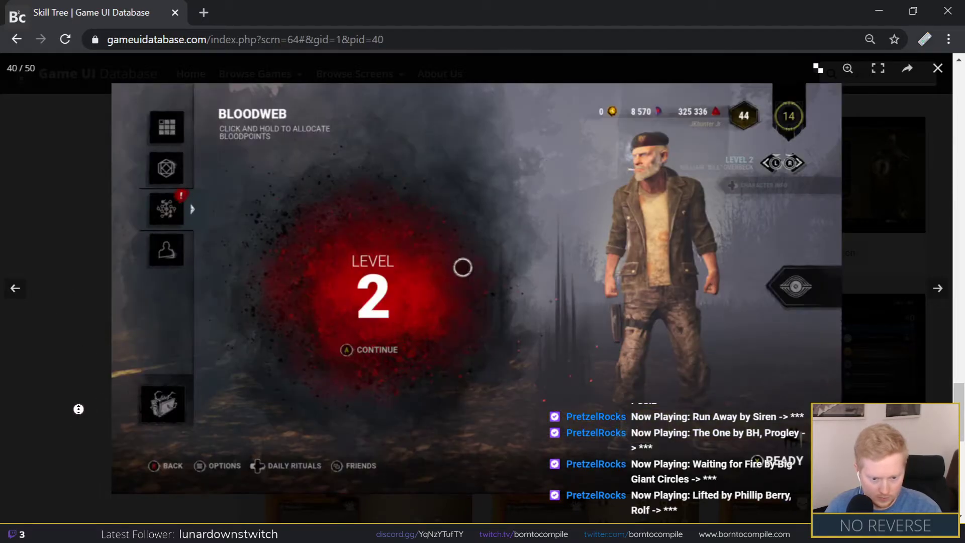
pyautogui.click(48, 238)
pyautogui.scroll(10, 134, 379)
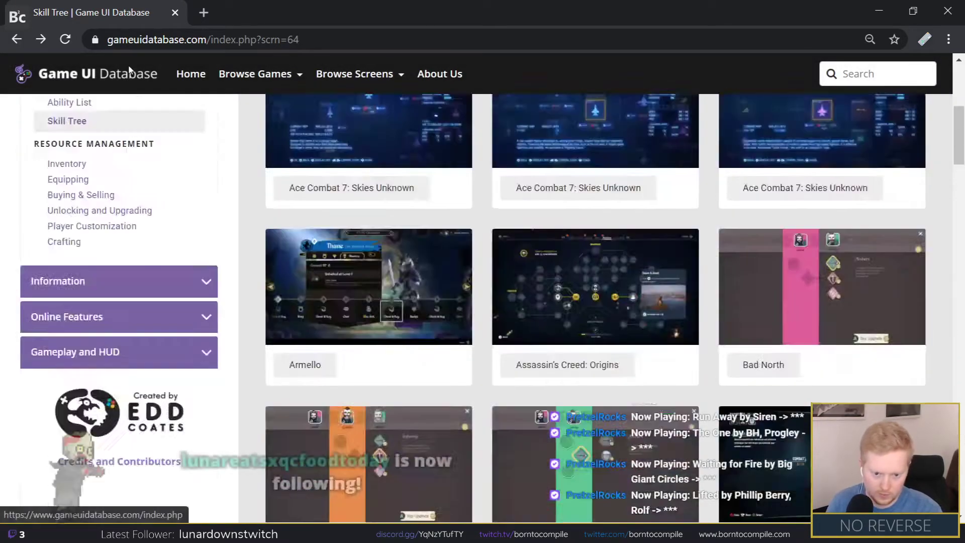
pyautogui.scroll(5, 141, 95)
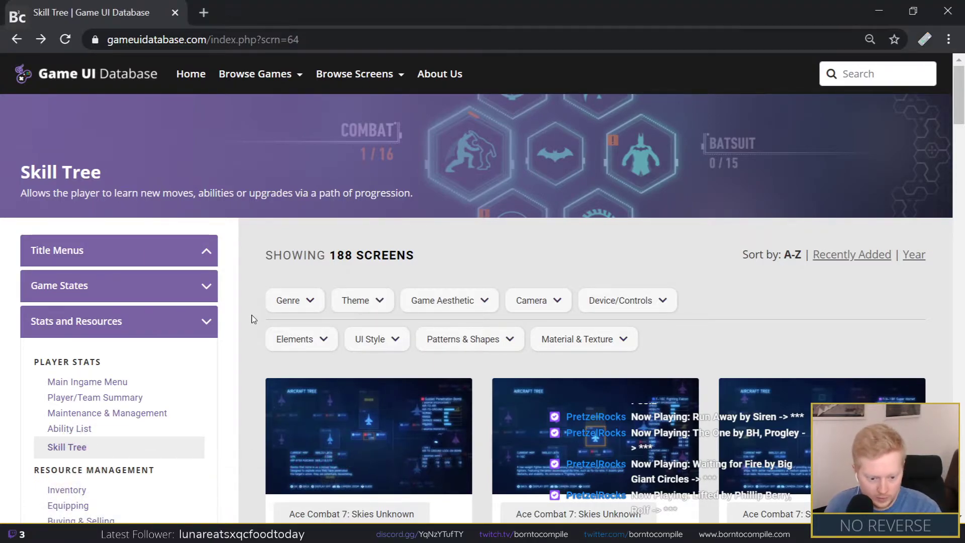
pyautogui.scroll(-3, 247, 338)
pyautogui.scroll(3, 247, 338)
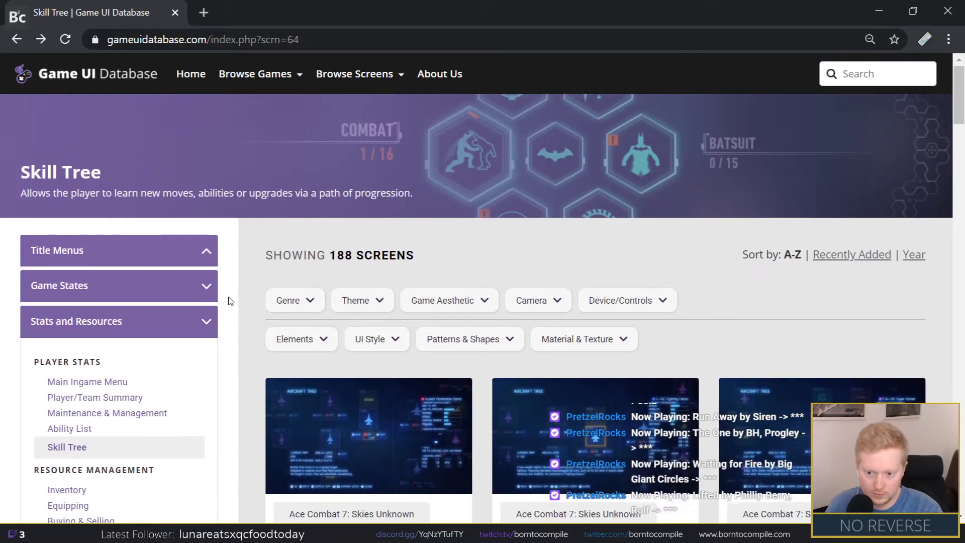
pyautogui.scroll(-2, 85, 385)
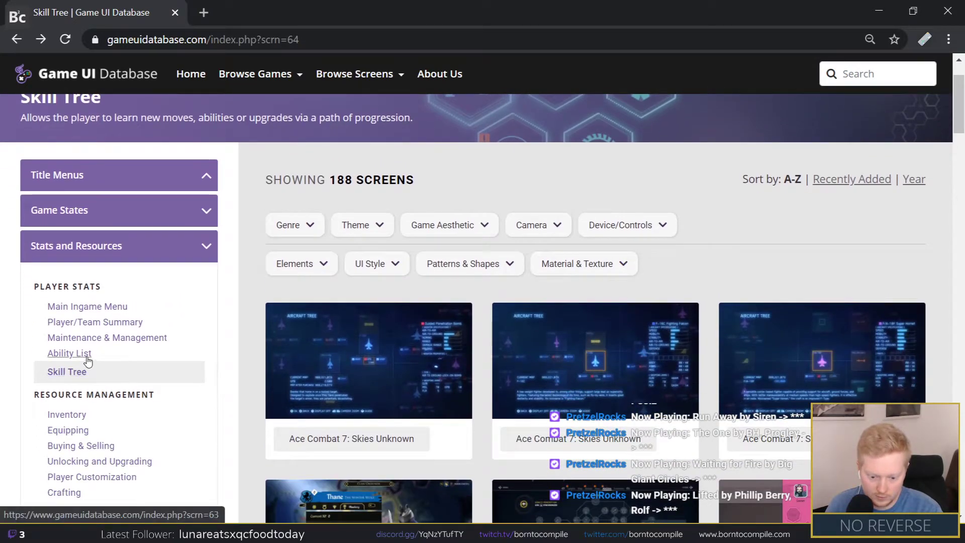
# Step: Open the Ability List gallery and scroll through its screenshots
pyautogui.click(70, 353)
pyautogui.scroll(-3, 151, 362)
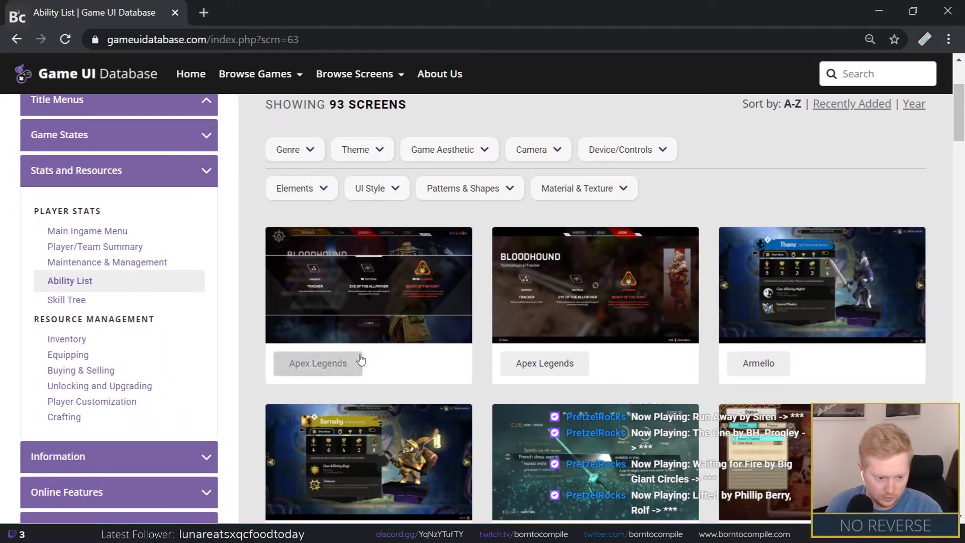
pyautogui.scroll(-1, 477, 359)
pyautogui.scroll(-1, 556, 359)
pyautogui.scroll(1, 502, 351)
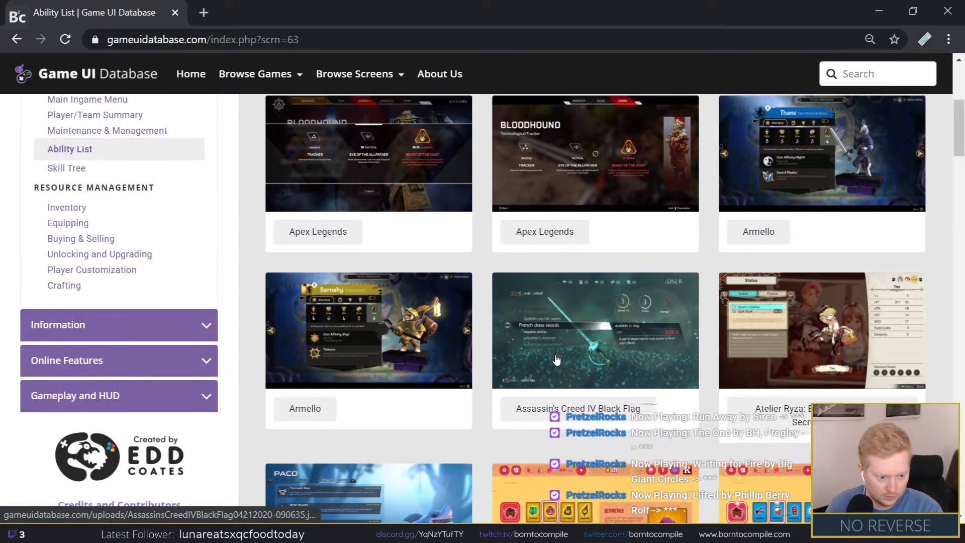
# Step: Preview Cities: Skylines Lakewood and Milestones in Maintenance & Management, then expand Information
pyautogui.click(74, 193)
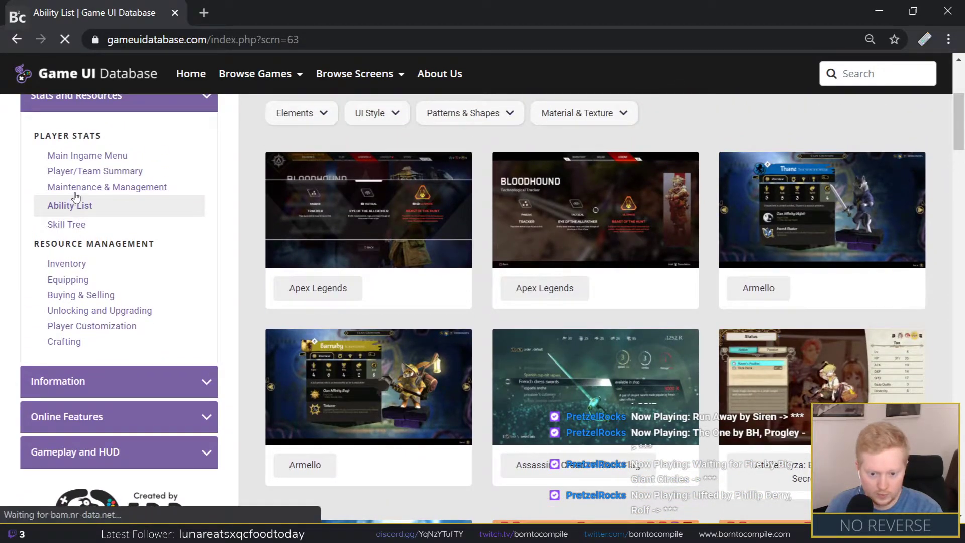
pyautogui.scroll(-1, 259, 345)
pyautogui.scroll(-1, 261, 346)
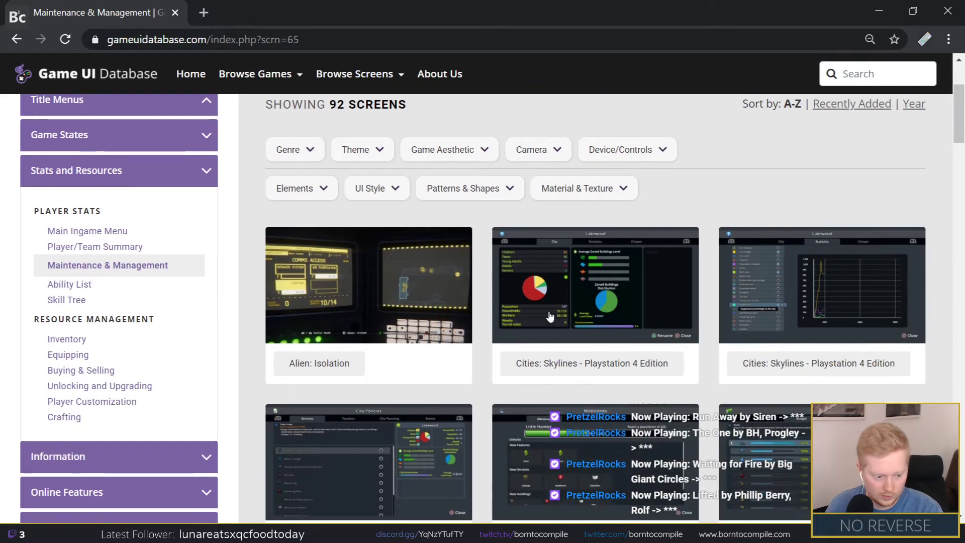
pyautogui.click(555, 323)
pyautogui.press('Escape')
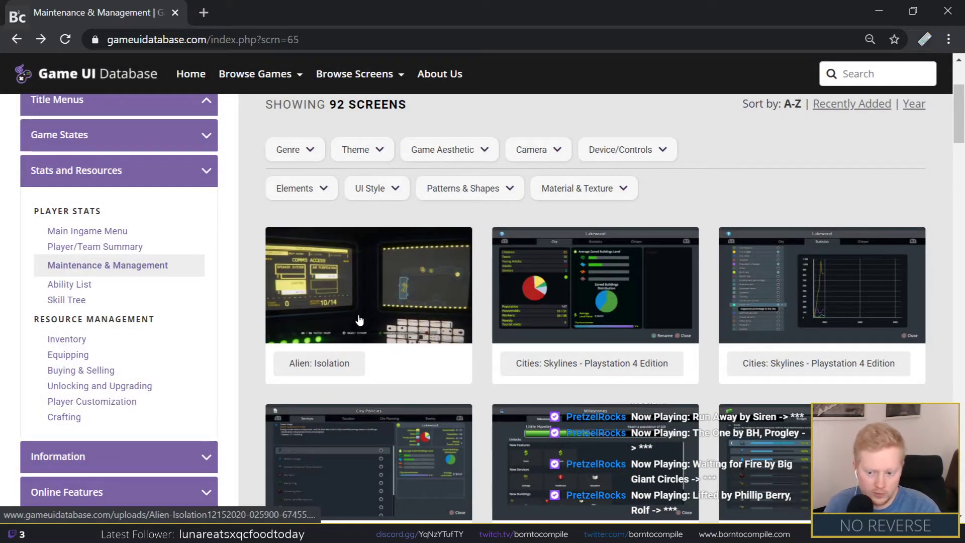
pyautogui.scroll(-1, 253, 352)
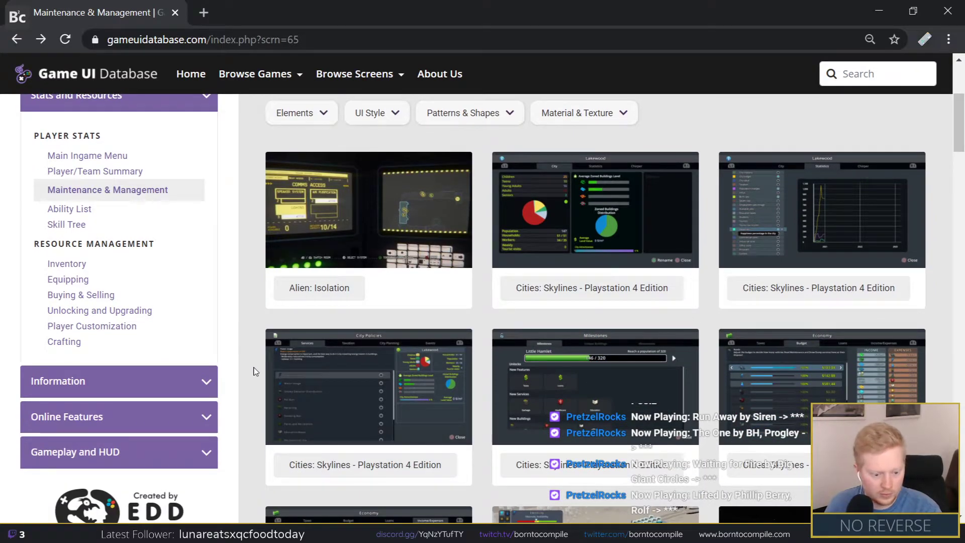
pyautogui.click(614, 386)
pyautogui.press('Escape')
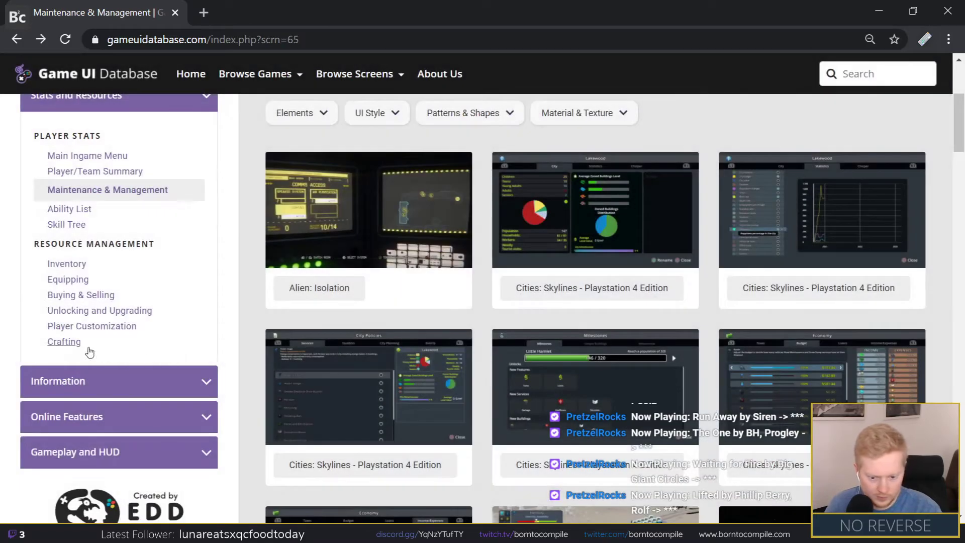
pyautogui.click(71, 380)
pyautogui.scroll(-2, 99, 378)
# Step: Open Missions and Quests and preview the Apex Legends and Armello quest screenshots
pyautogui.click(92, 291)
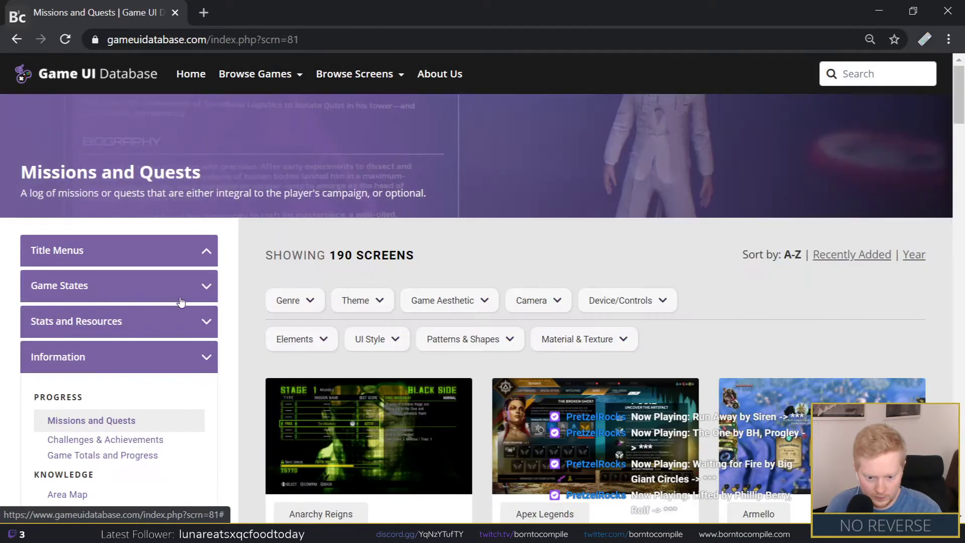
pyautogui.scroll(-3, 513, 324)
pyautogui.click(651, 234)
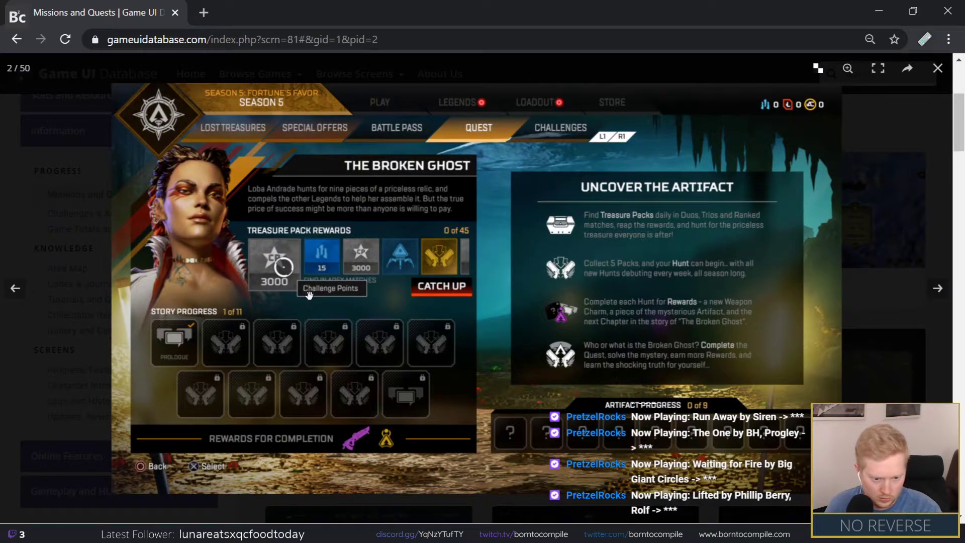
pyautogui.click(867, 343)
pyautogui.click(824, 261)
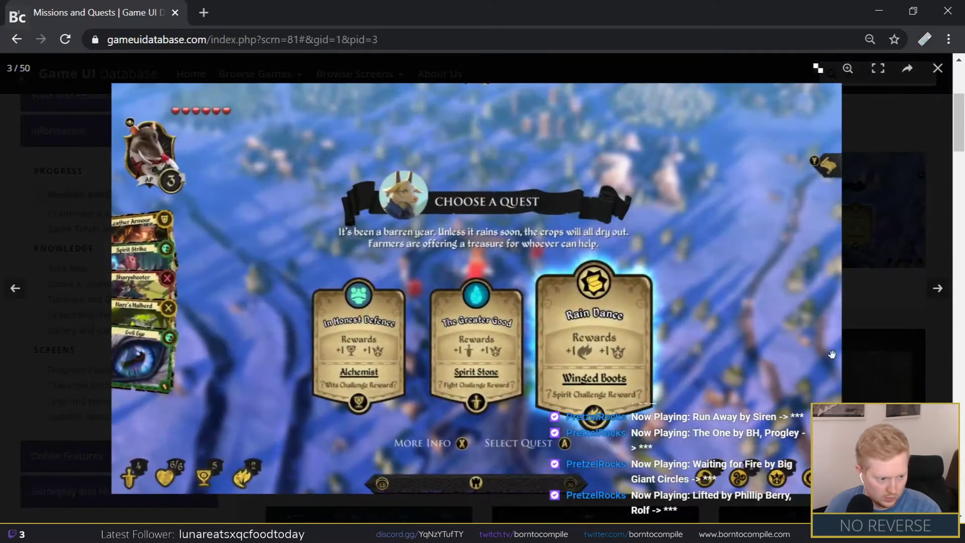
pyautogui.click(894, 399)
# Step: Preview the Atelier Ryza quest log and Bloodstained quest selection screenshots
pyautogui.scroll(-5, 463, 316)
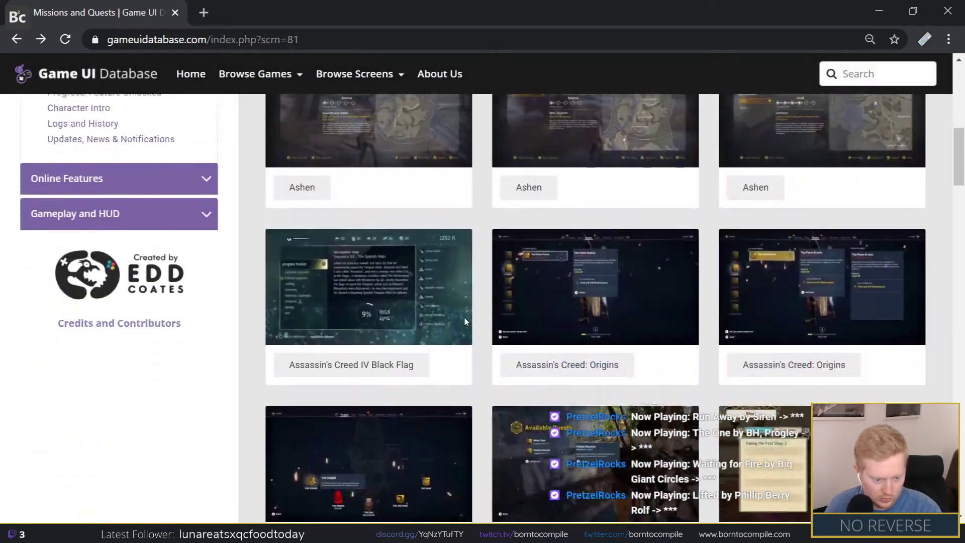
pyautogui.scroll(-3, 477, 306)
pyautogui.scroll(-2, 477, 305)
pyautogui.scroll(-1, 476, 305)
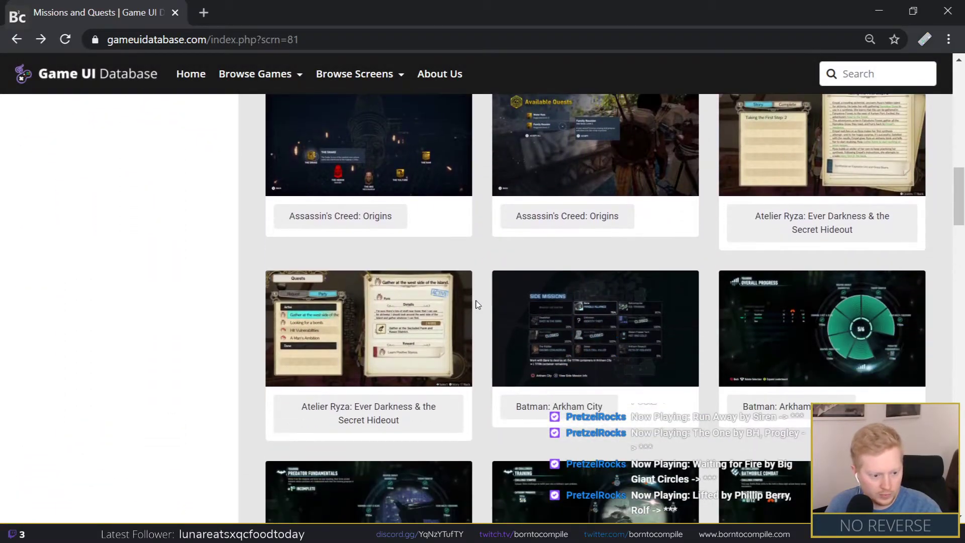
pyautogui.scroll(-1, 476, 305)
pyautogui.click(429, 259)
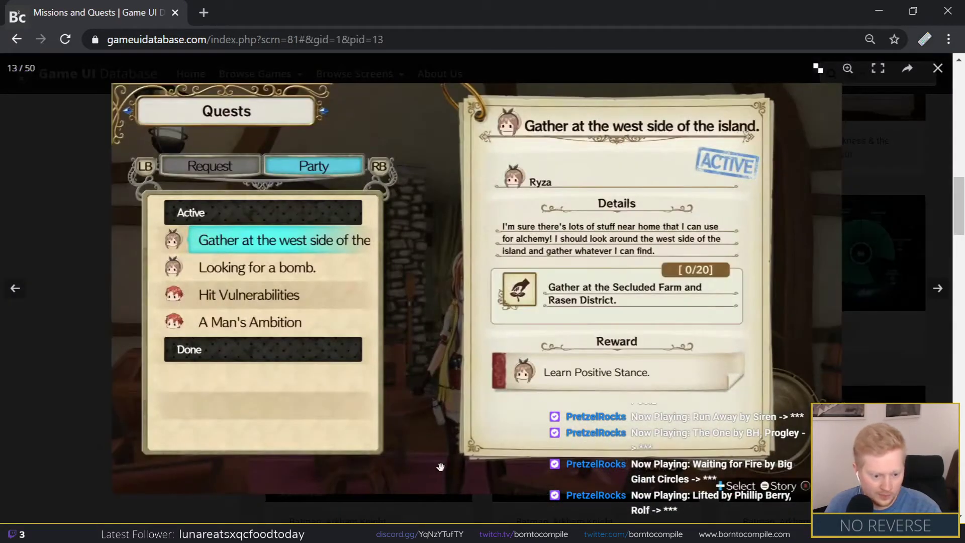
pyautogui.click(885, 361)
pyautogui.scroll(-4, 620, 392)
pyautogui.scroll(-1, 621, 392)
pyautogui.scroll(-6, 577, 299)
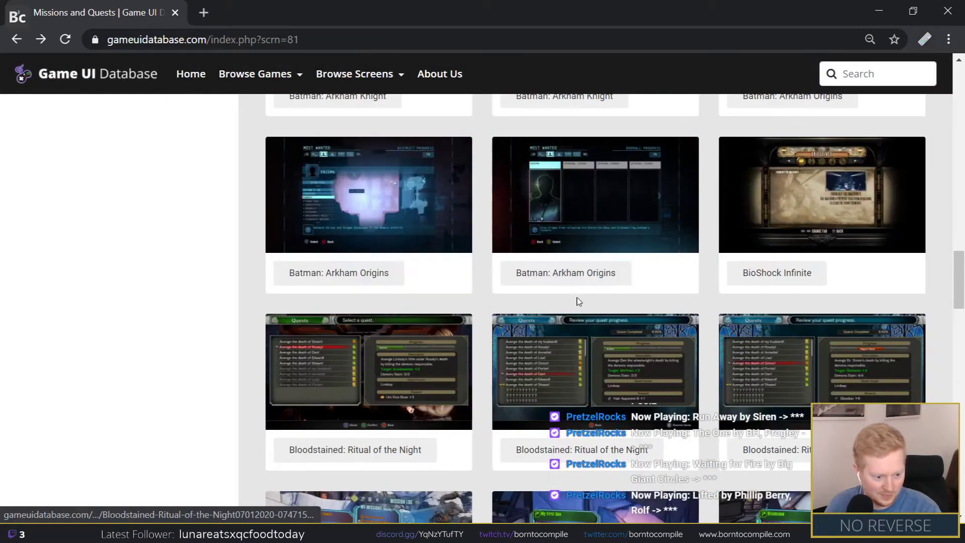
pyautogui.scroll(-3, 536, 280)
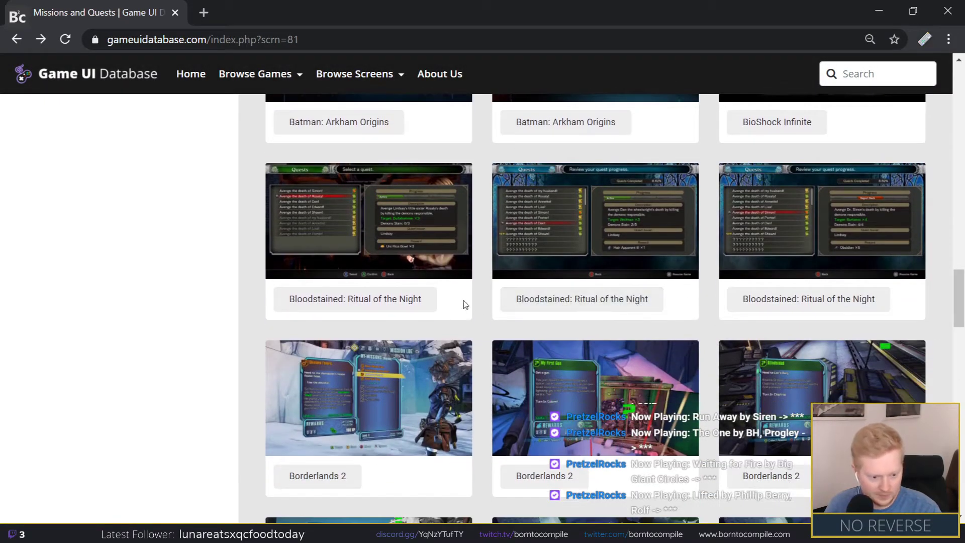
pyautogui.click(460, 266)
pyautogui.click(938, 68)
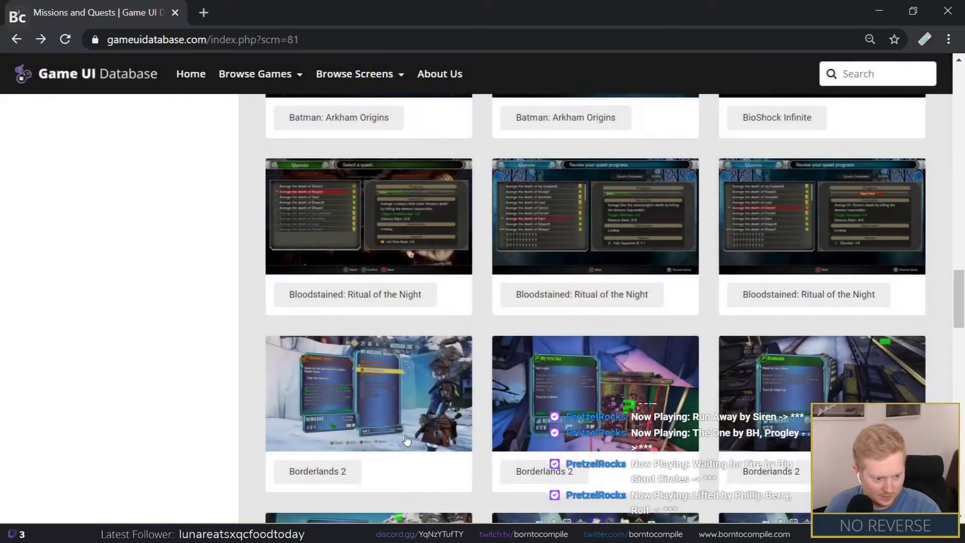
pyautogui.scroll(-3, 372, 280)
# Step: Preview the Borderlands 2, Days Gone and Death Stranding mission screenshots
pyautogui.click(372, 280)
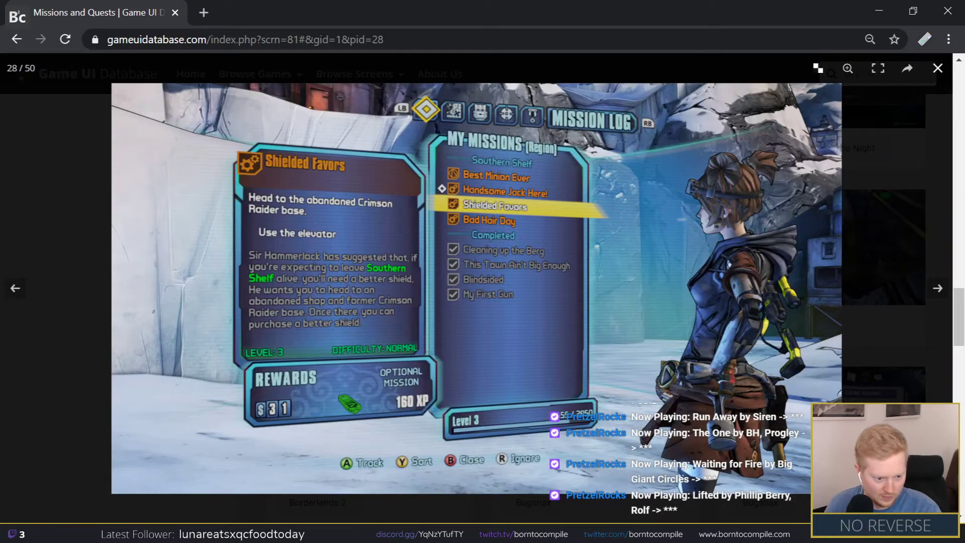
pyautogui.press('Escape')
pyautogui.scroll(-5, 474, 345)
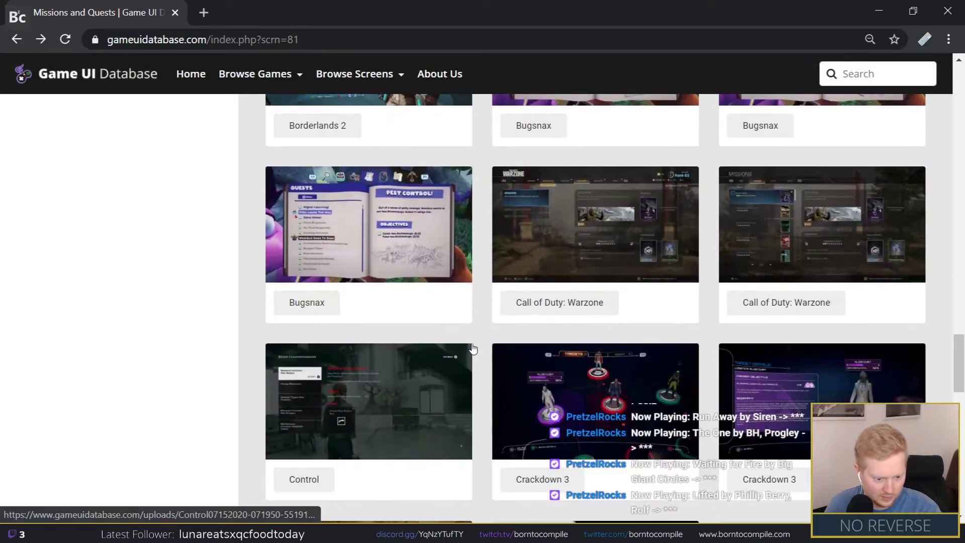
pyautogui.scroll(-5, 483, 335)
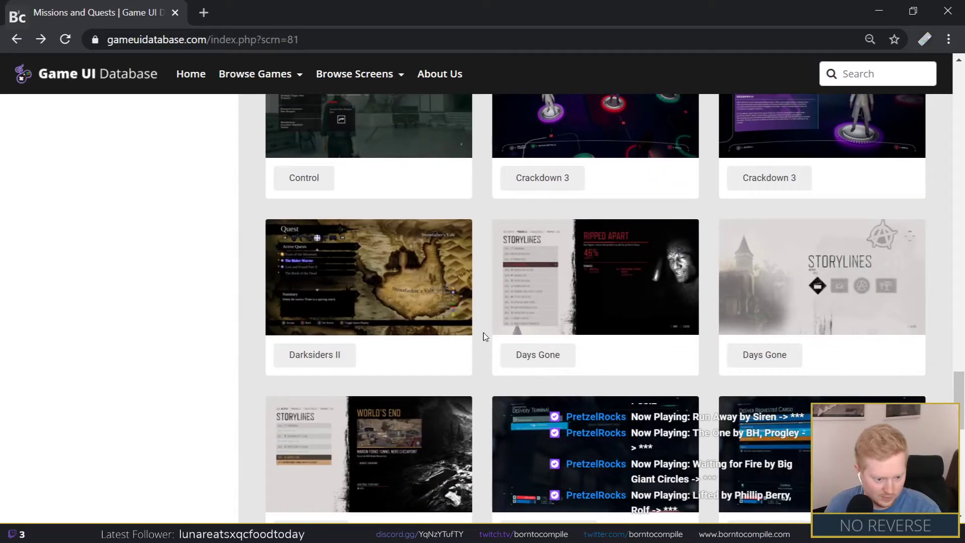
pyautogui.click(581, 297)
pyautogui.press('Escape')
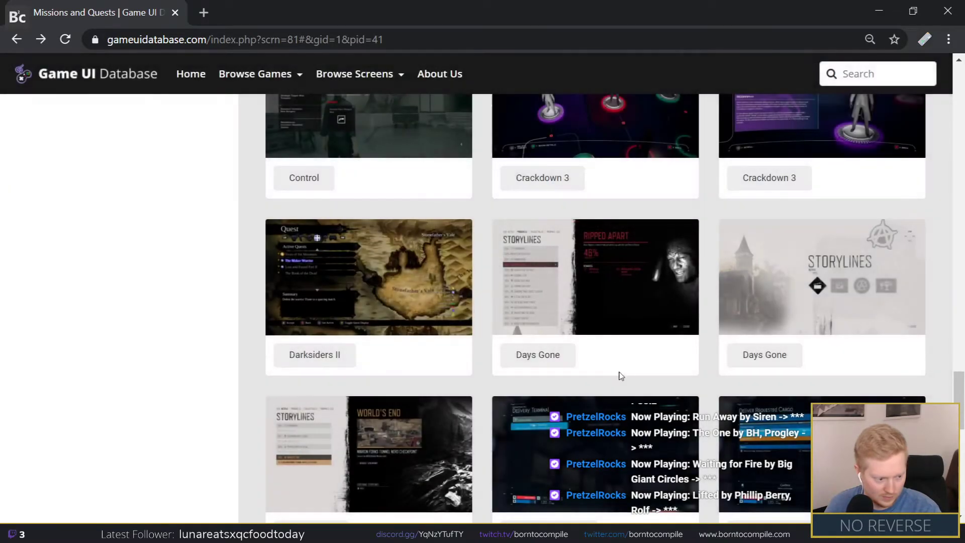
pyautogui.scroll(-5, 618, 372)
pyautogui.click(614, 216)
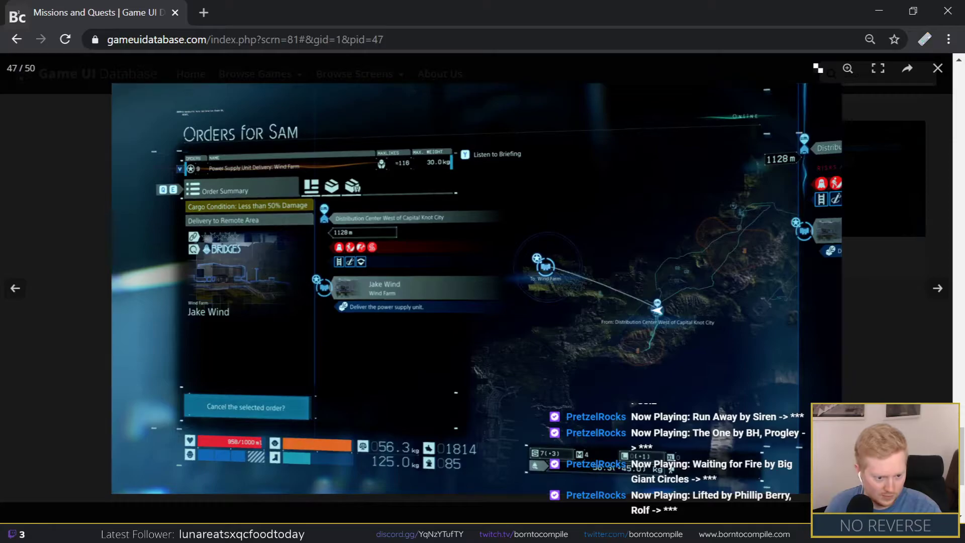
pyautogui.press('Escape')
# Step: Open a new blank browser tab beside the gallery
pyautogui.scroll(-4, 547, 343)
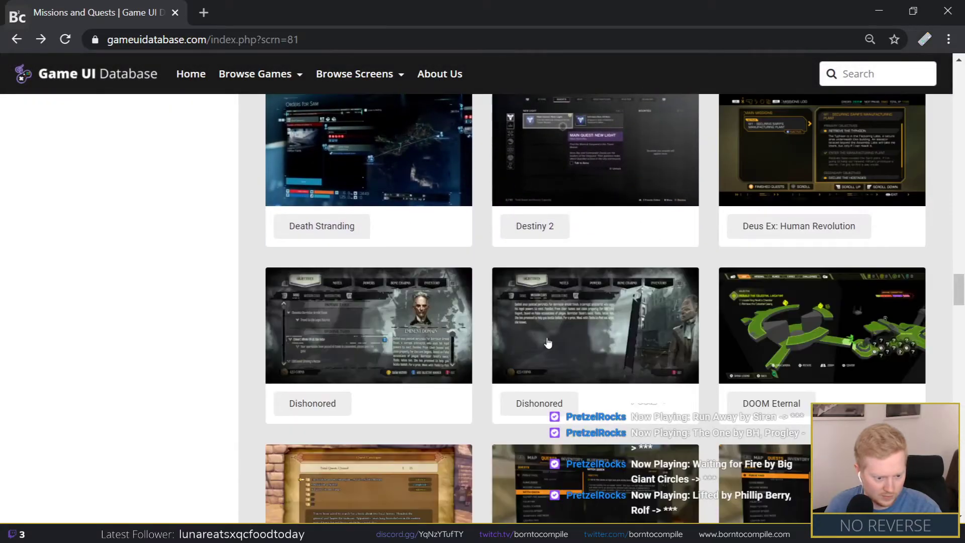
pyautogui.scroll(-4, 490, 371)
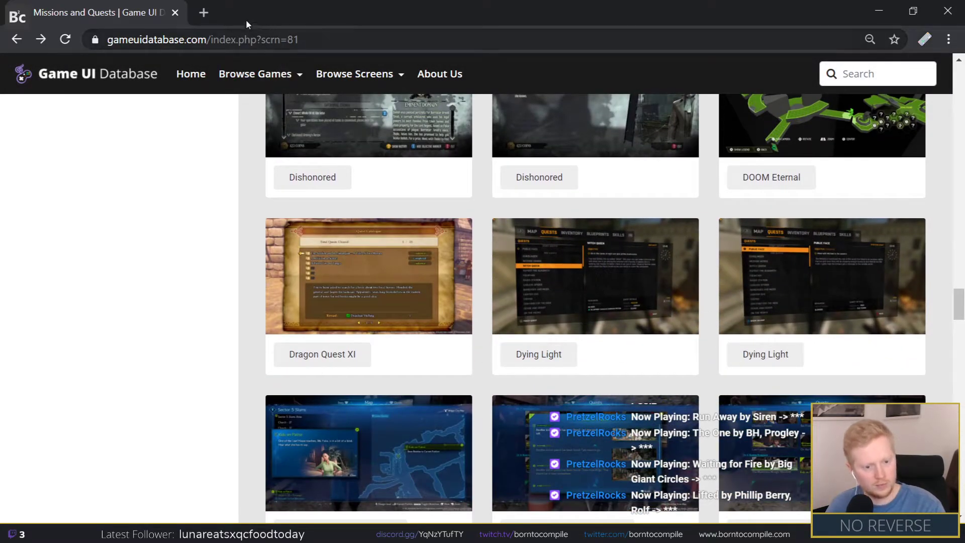
pyautogui.click(205, 15)
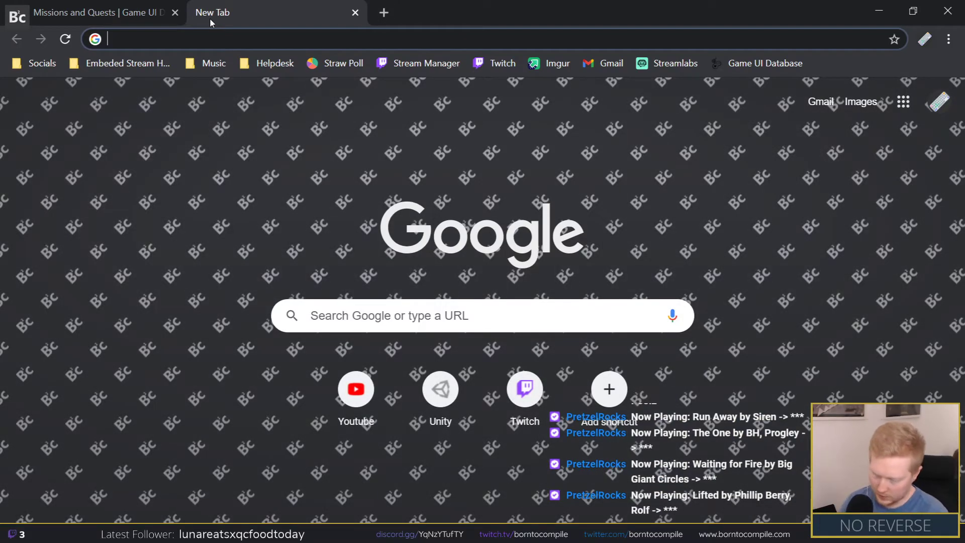
# Step: Search Google for 'level select menu' and switch to the image results
pyautogui.write('llevel select')
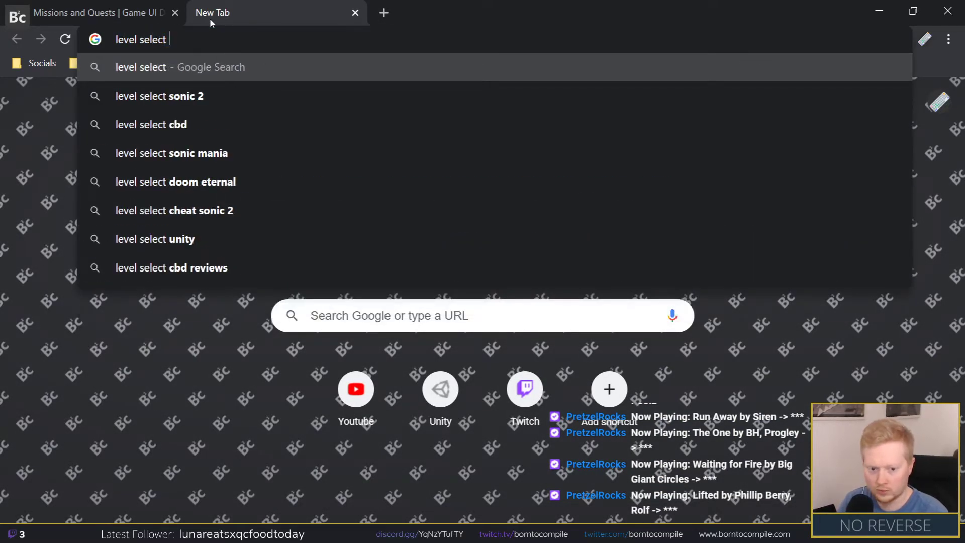
pyautogui.write(' men')
pyautogui.press('Return')
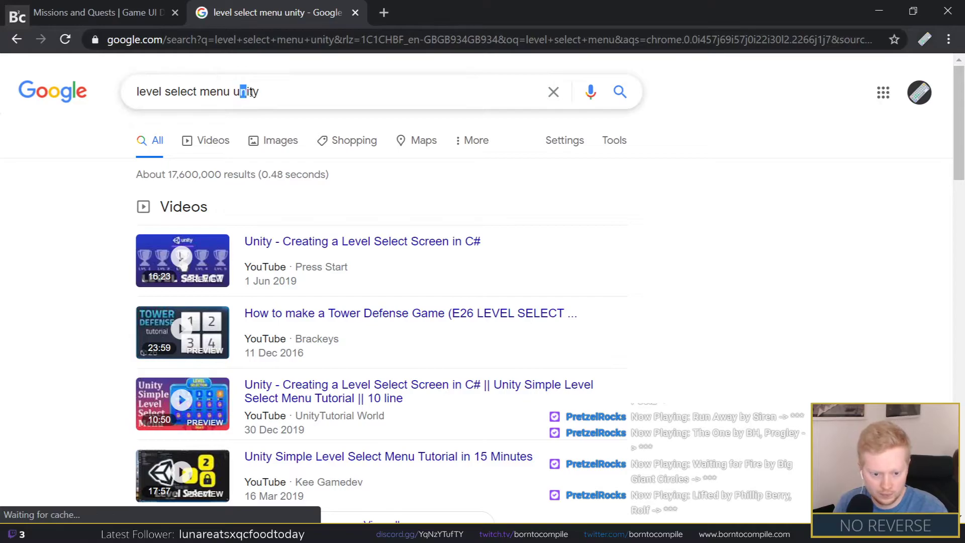
pyautogui.moveTo(242, 91); pyautogui.dragTo(342, 84)
pyautogui.press('BackSpace')
pyautogui.press('BackSpace')
pyautogui.press('Return')
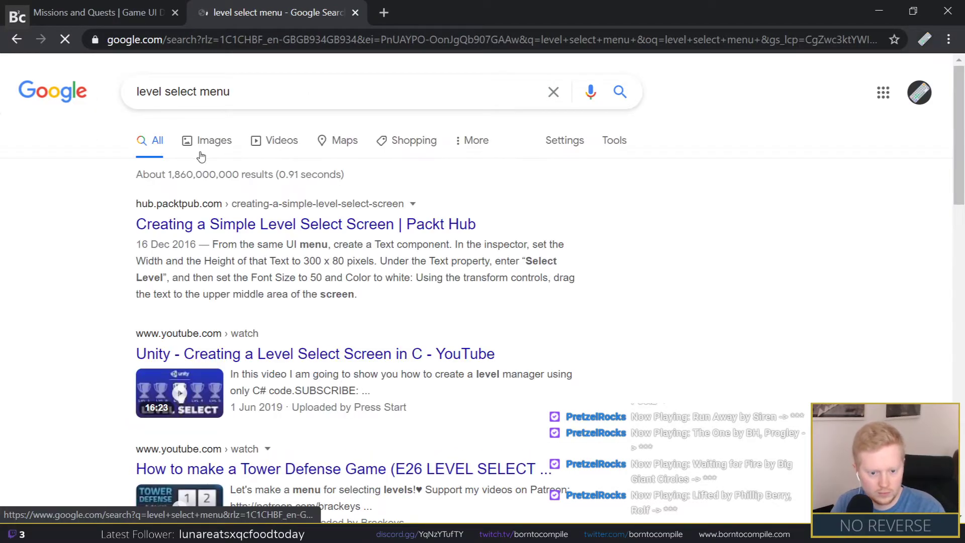
pyautogui.click(215, 138)
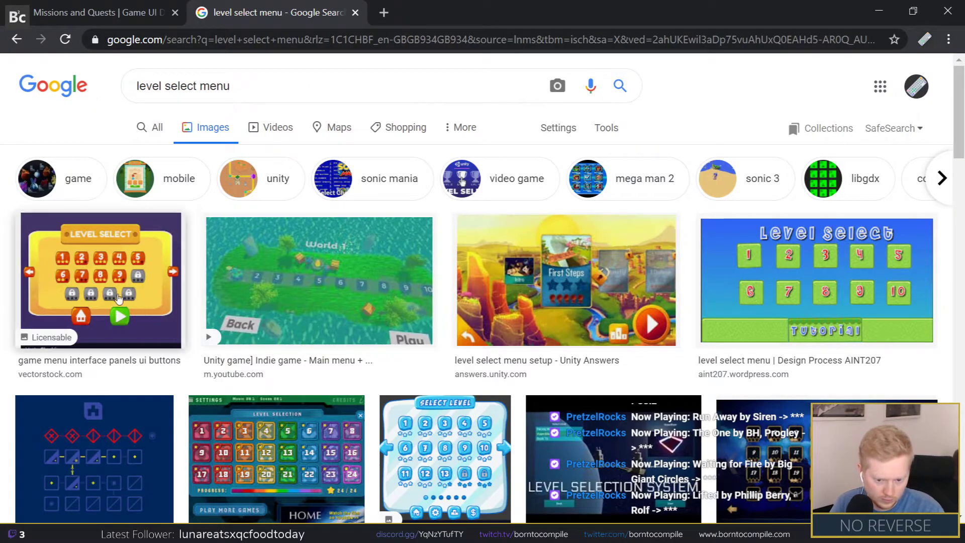
# Step: Preview the first thumbnails: the World 1, blue Level Select and Unity Answers images
pyautogui.click(100, 276)
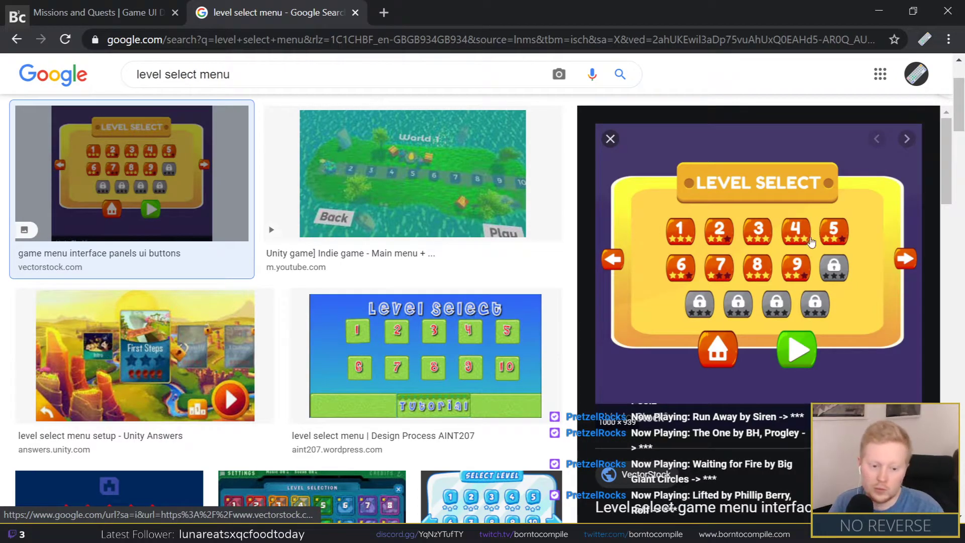
pyautogui.click(452, 189)
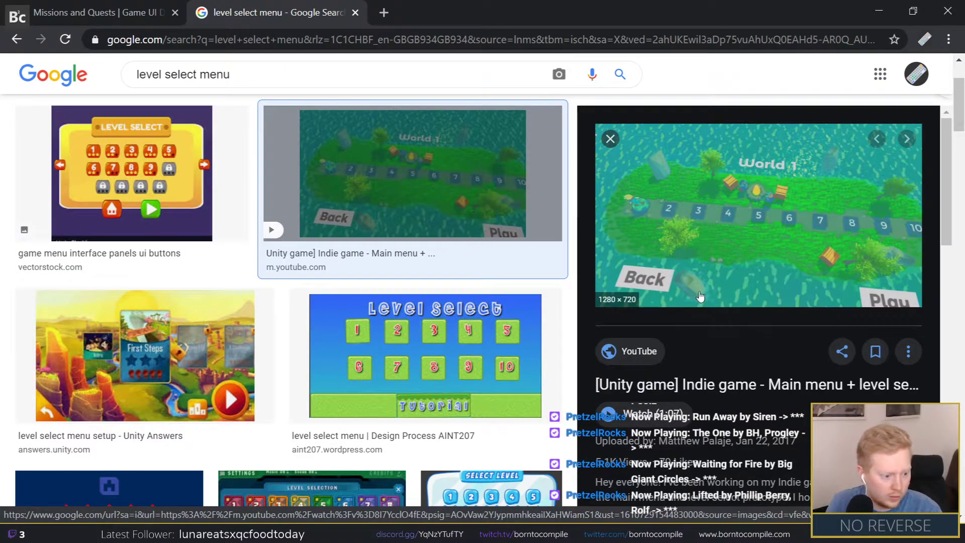
pyautogui.click(421, 334)
pyautogui.scroll(-1, 420, 326)
pyautogui.scroll(-1, 420, 326)
pyautogui.click(209, 301)
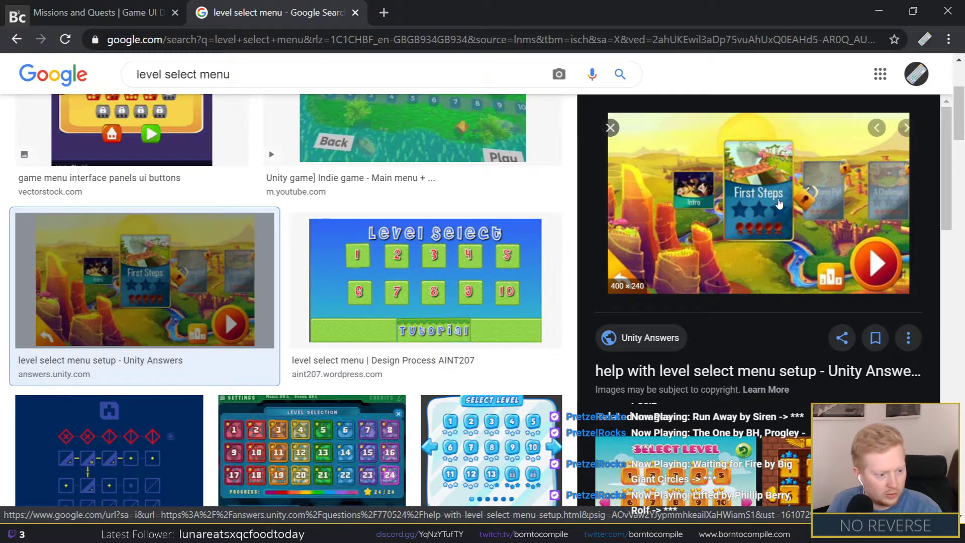
pyautogui.scroll(-1, 446, 308)
pyautogui.scroll(-2, 364, 307)
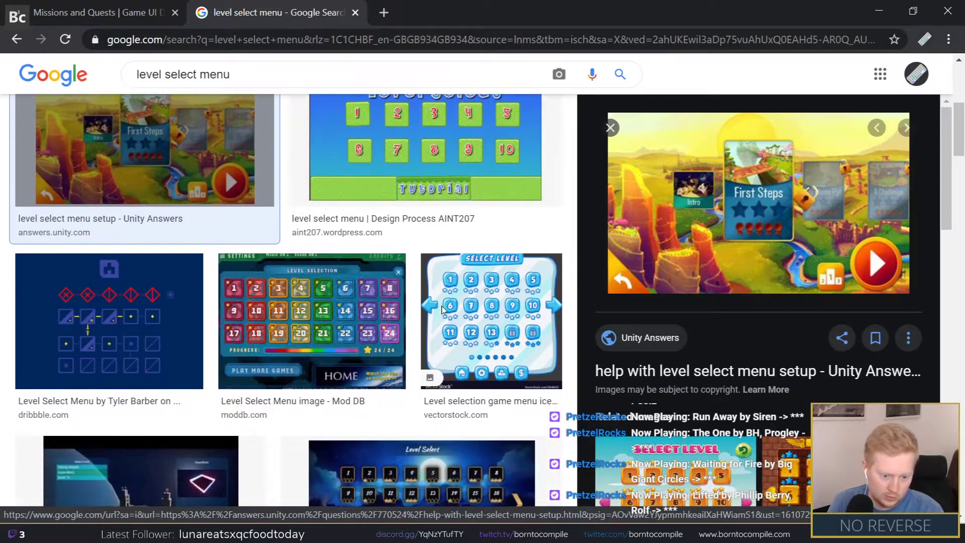
pyautogui.scroll(-1, 365, 307)
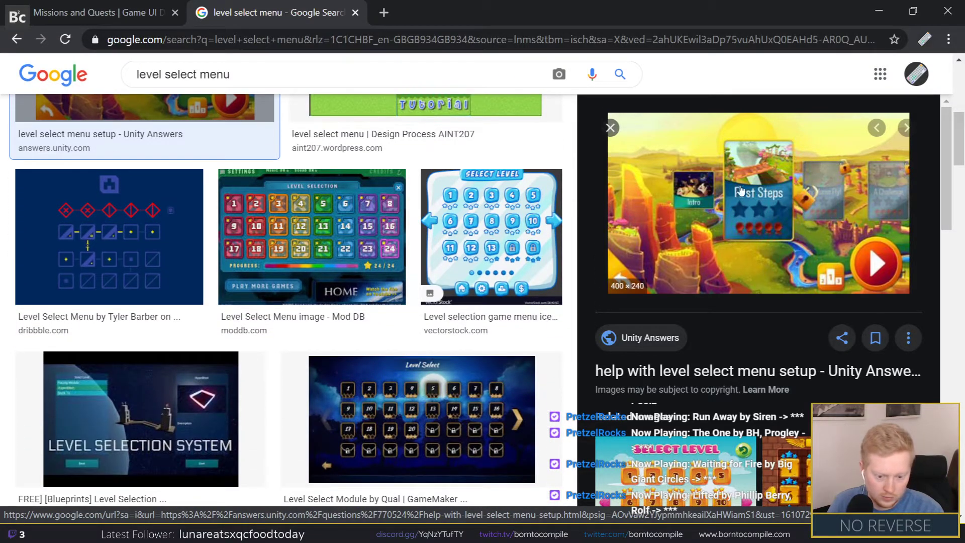
# Step: Preview more level-select designs: the ice-style, Level Select Module and Angry Birds Rio images
pyautogui.click(150, 244)
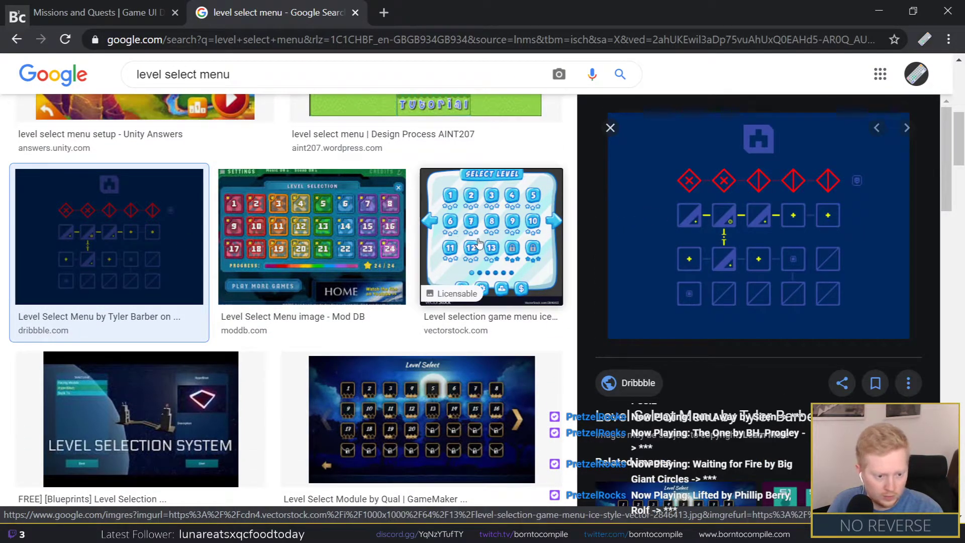
pyautogui.click(437, 251)
pyautogui.scroll(-2, 389, 260)
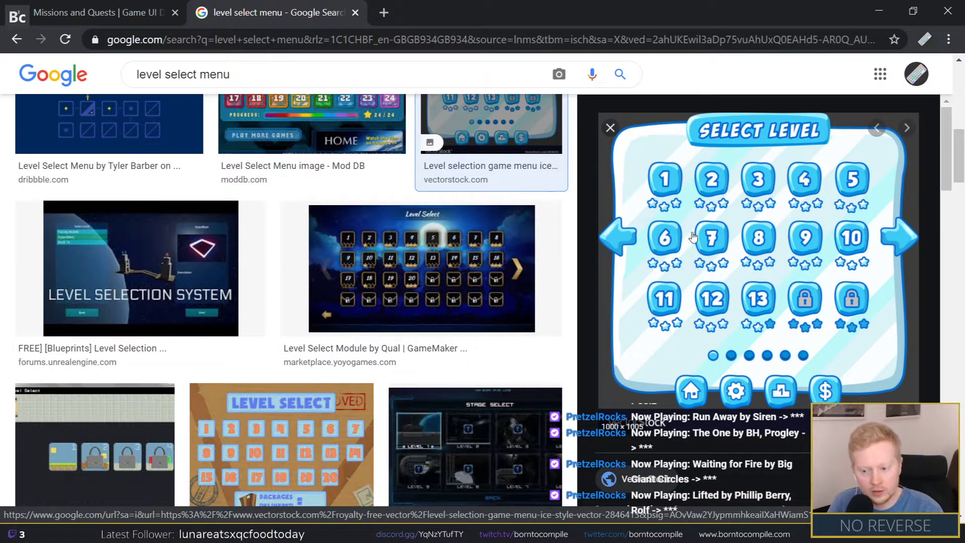
pyautogui.click(508, 339)
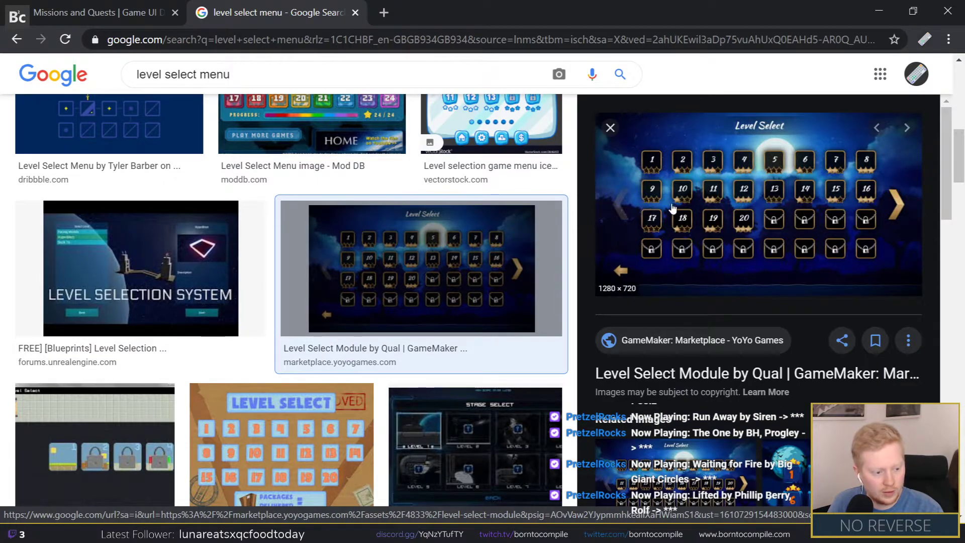
pyautogui.scroll(-3, 410, 335)
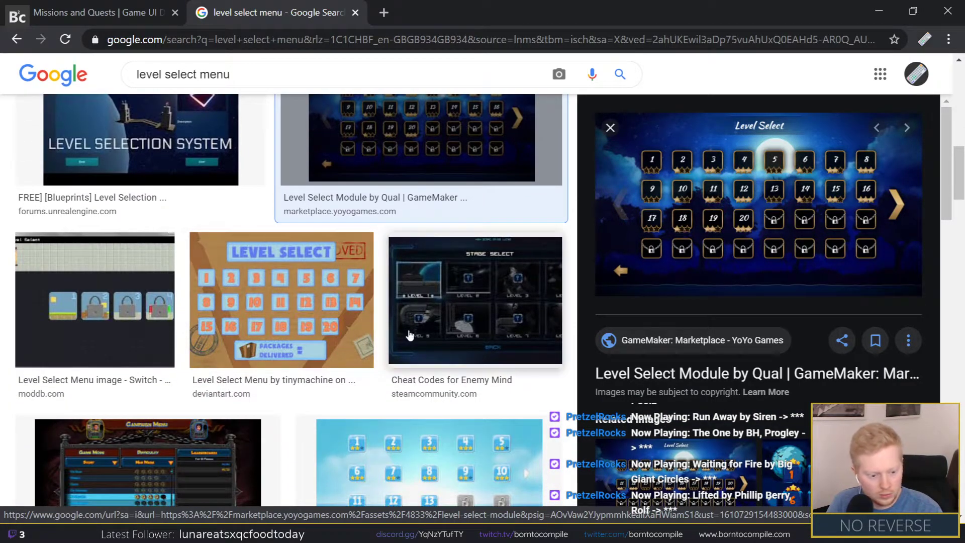
pyautogui.scroll(-1, 407, 337)
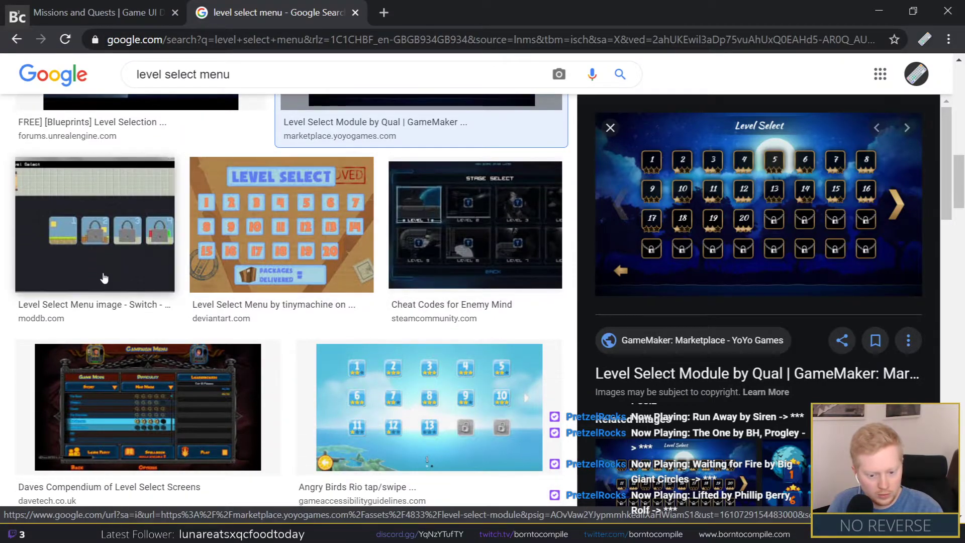
pyautogui.click(365, 399)
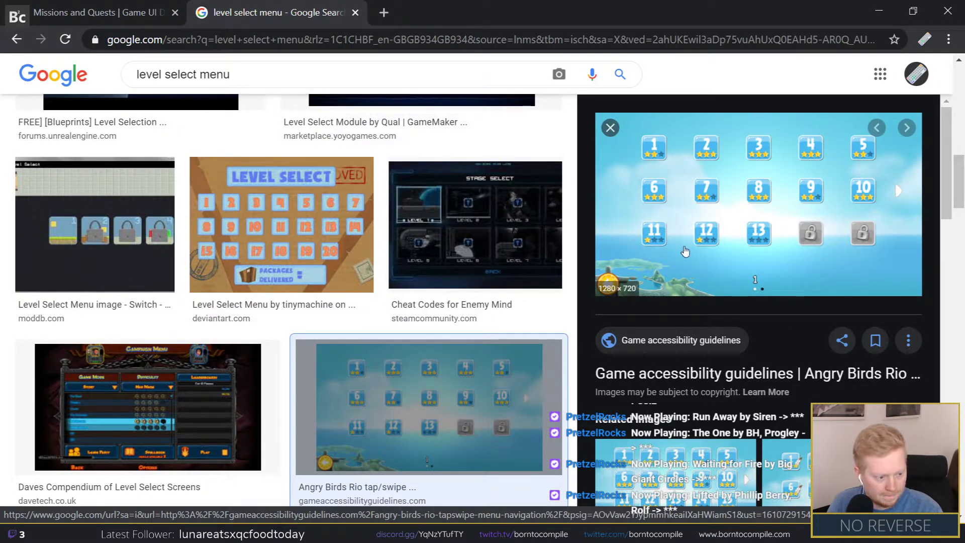
pyautogui.scroll(-4, 457, 339)
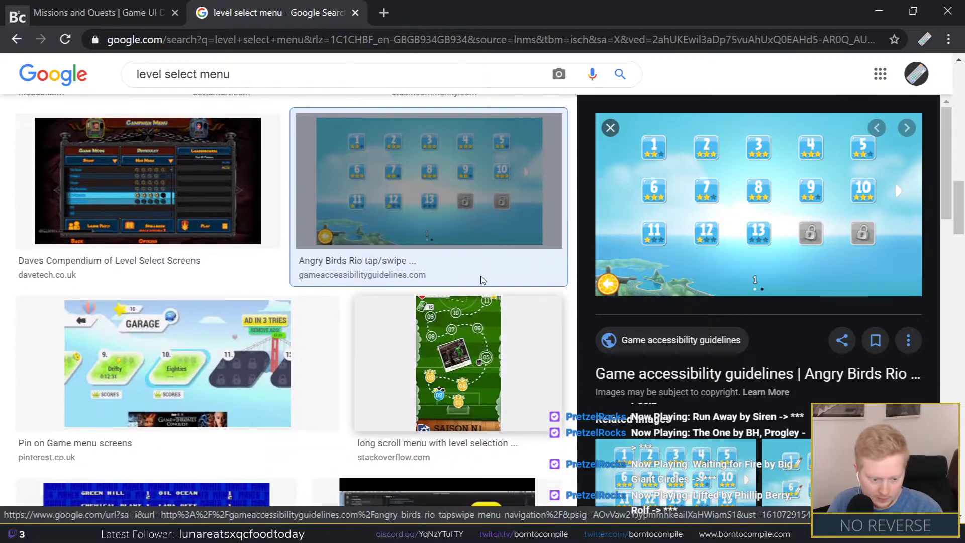
pyautogui.scroll(-2, 482, 279)
# Step: Open the 'Game menu screens' pin in a new Pinterest tab
pyautogui.click(246, 224)
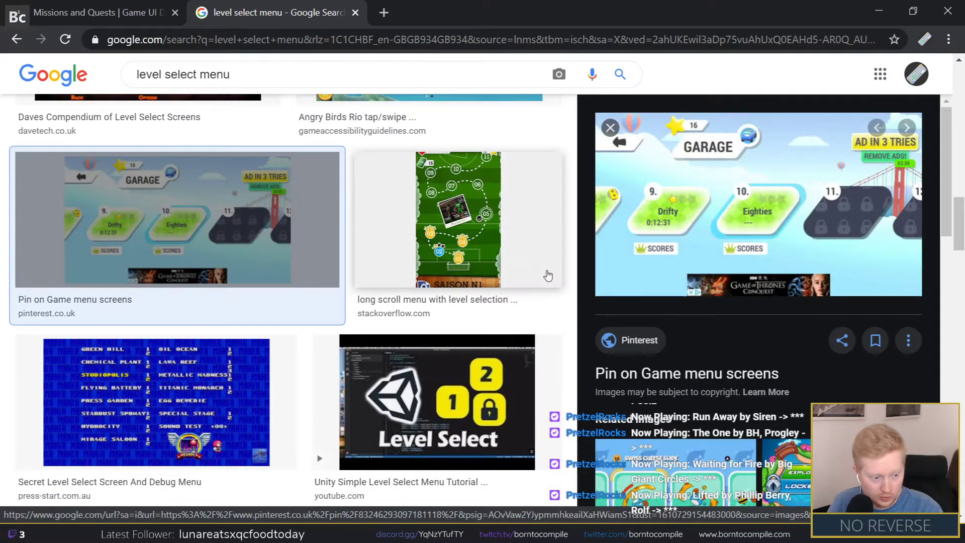
pyautogui.scroll(1, 438, 305)
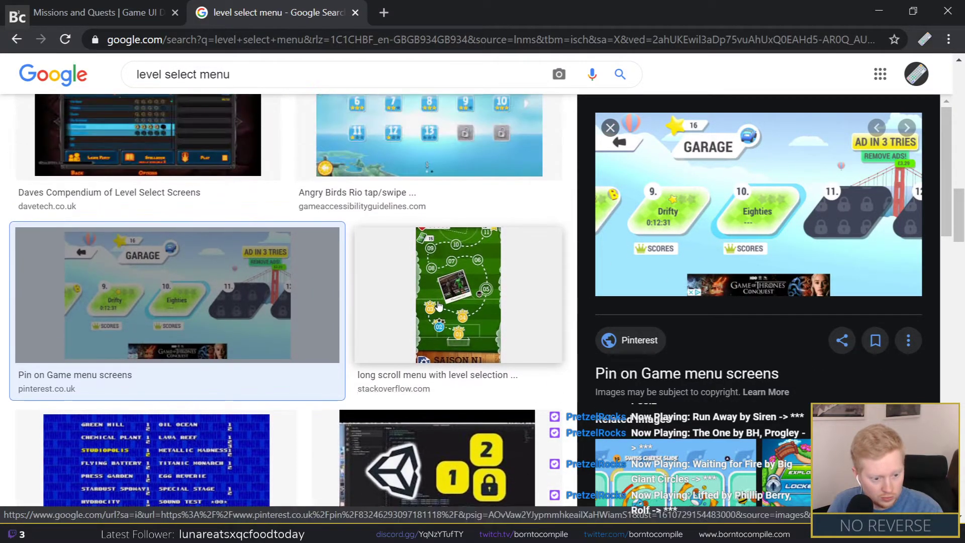
pyautogui.scroll(1, 438, 305)
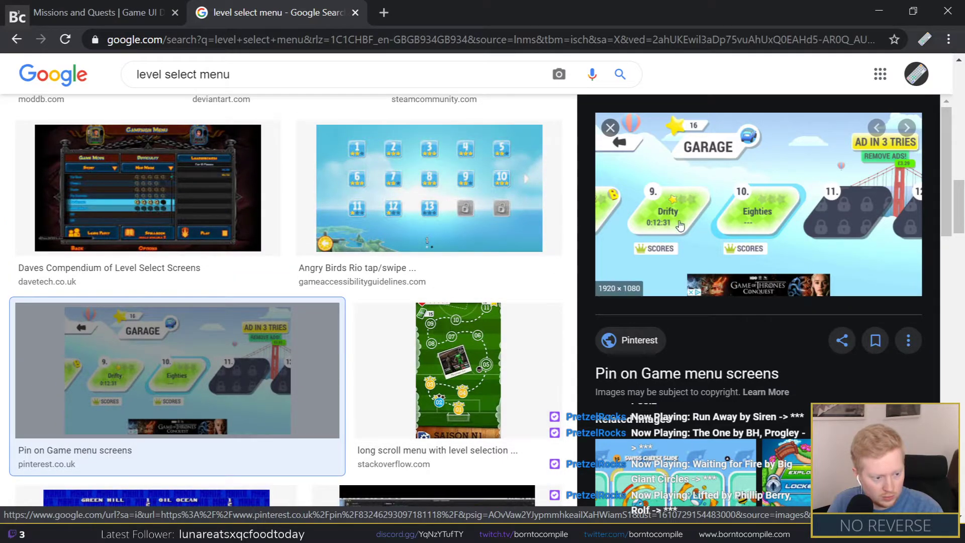
pyautogui.click(653, 236)
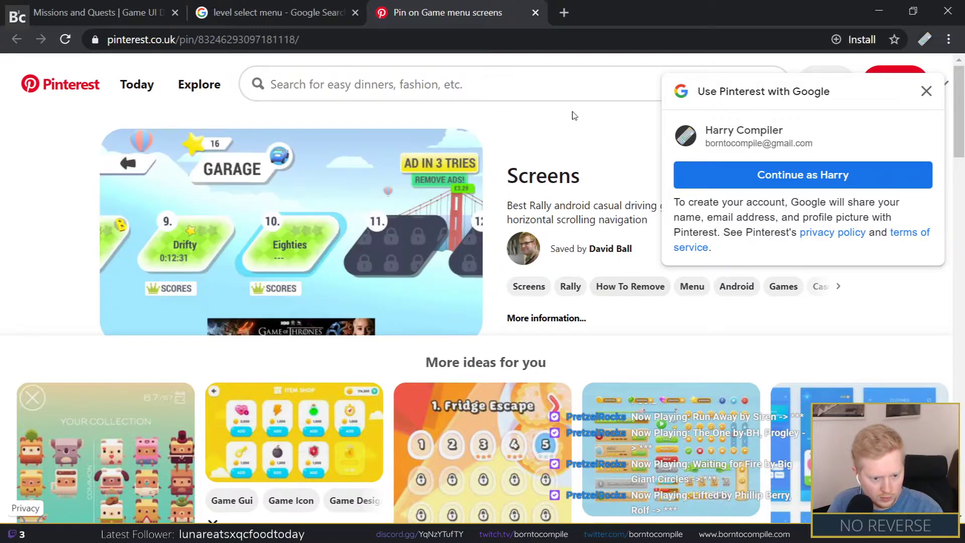
# Step: Dismiss the 'Use Pinterest with Google' popup and close the Pinterest pin tab
pyautogui.click(925, 91)
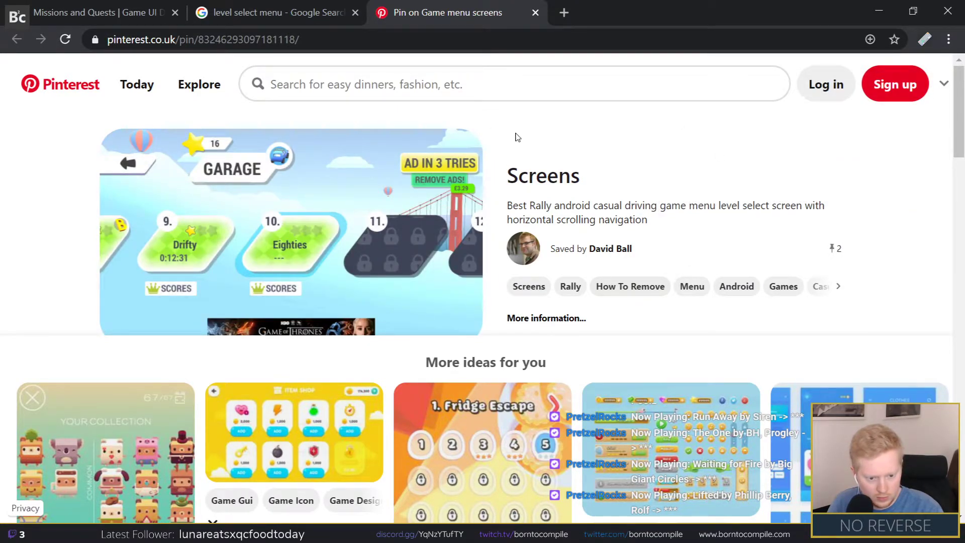
pyautogui.moveTo(140, 193)
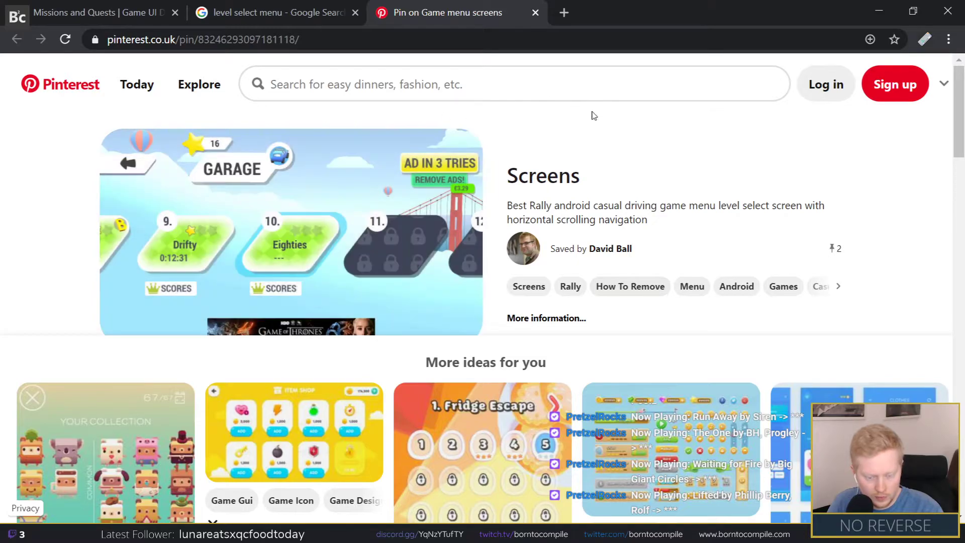
pyautogui.moveTo(227, 266)
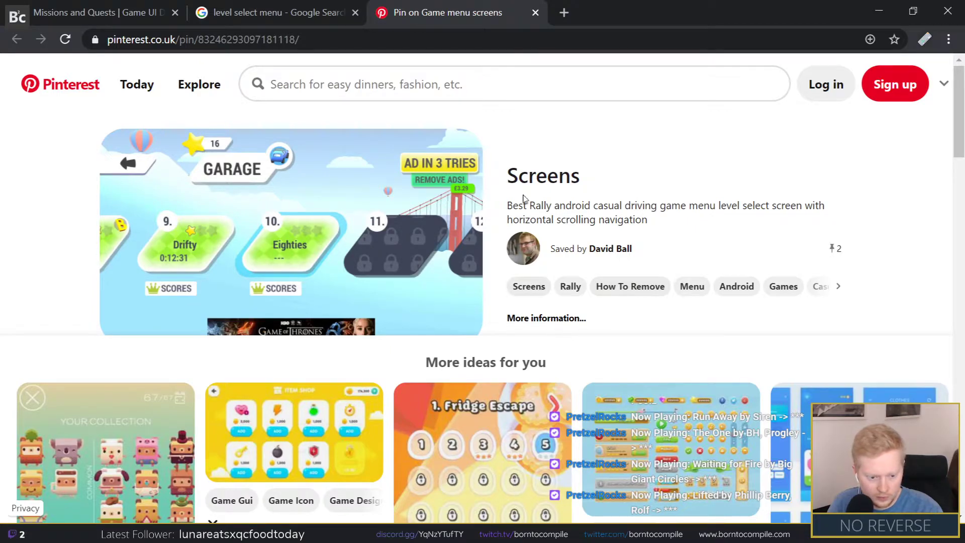
pyautogui.middleClick(437, 6)
# Step: Scroll through the image results and preview the 'Game UI: Level Selection' pin
pyautogui.scroll(-5, 478, 337)
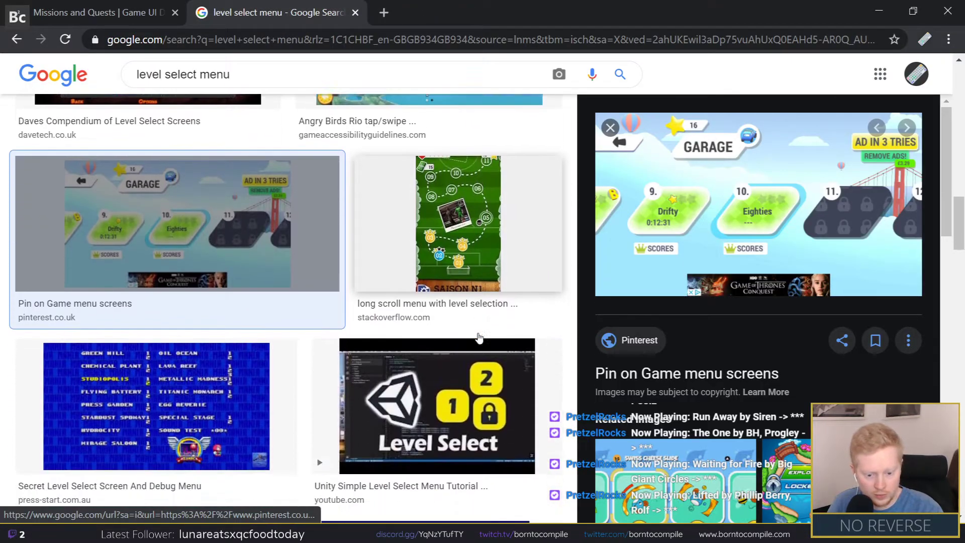
pyautogui.scroll(-3, 478, 336)
pyautogui.scroll(-3, 478, 336)
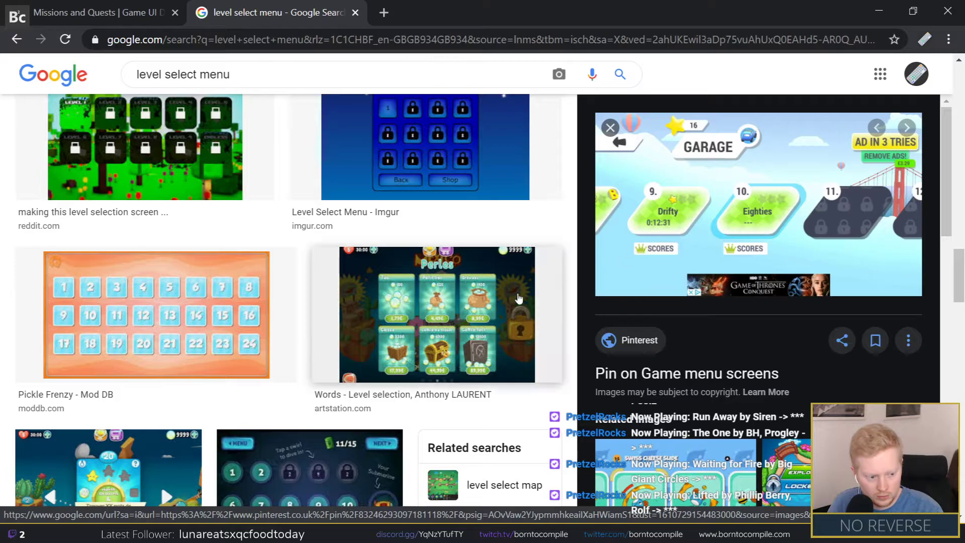
pyautogui.scroll(-3, 481, 348)
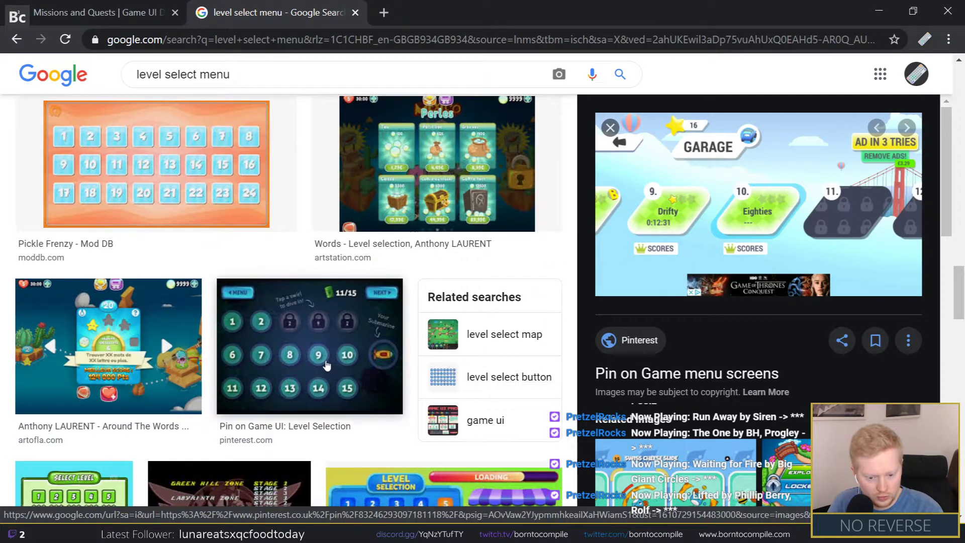
pyautogui.click(310, 363)
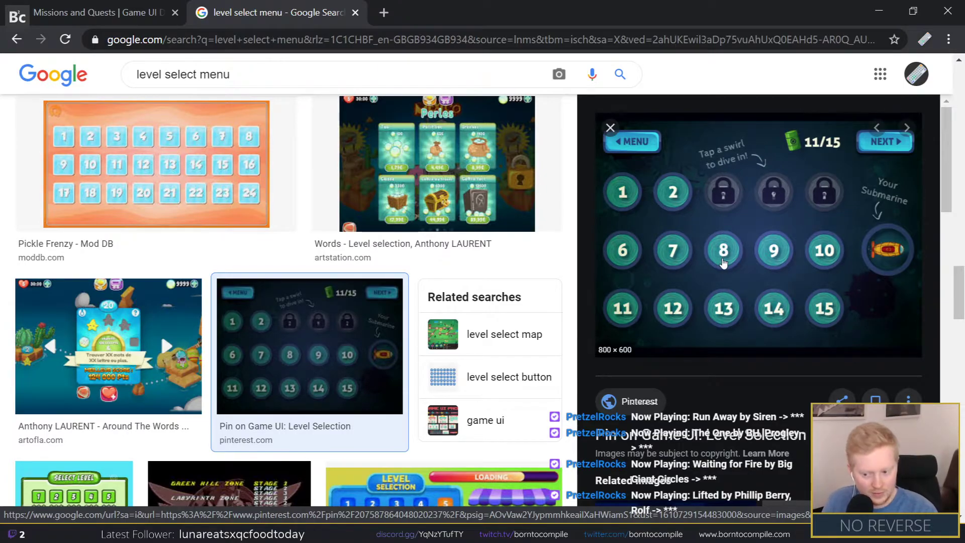
pyautogui.scroll(-2, 713, 258)
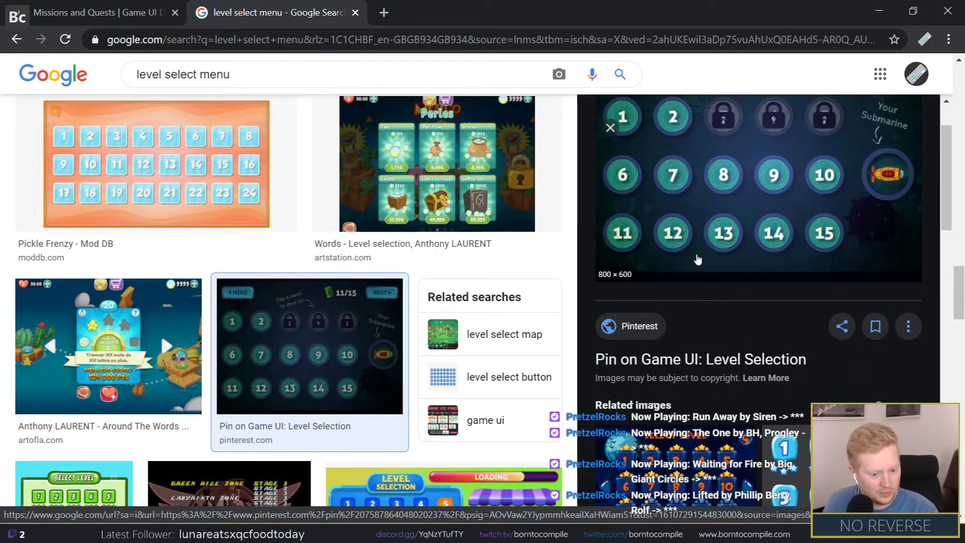
pyautogui.scroll(2, 526, 272)
pyautogui.scroll(2, 678, 215)
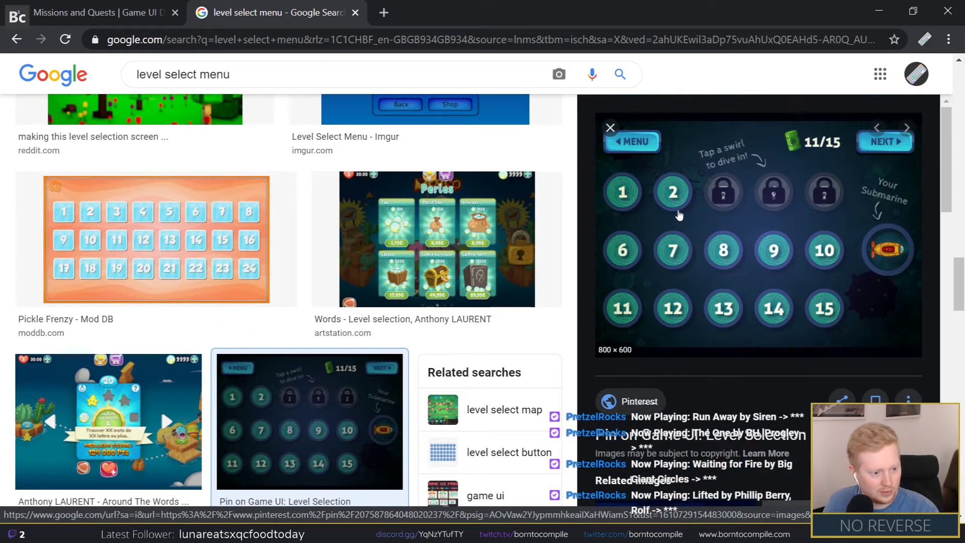
pyautogui.scroll(-6, 344, 307)
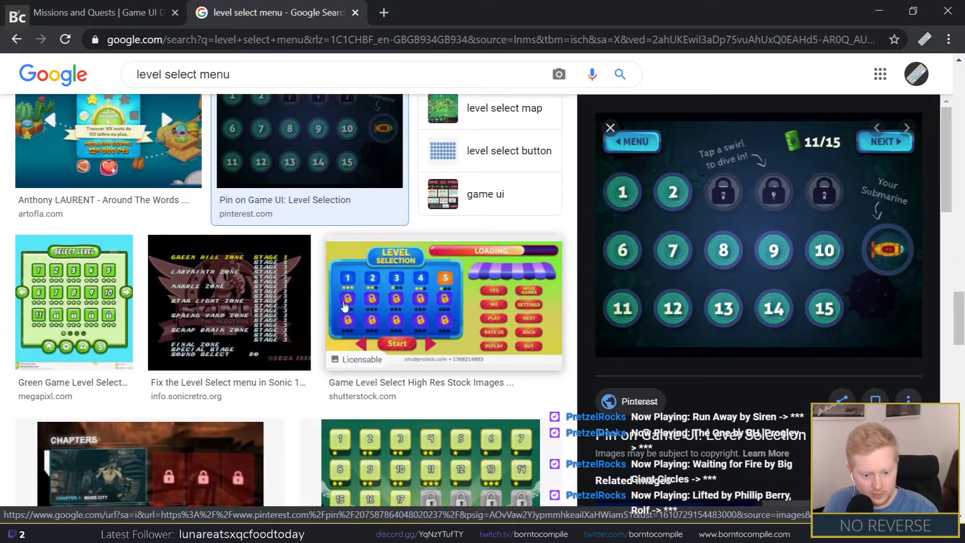
pyautogui.scroll(-5, 378, 296)
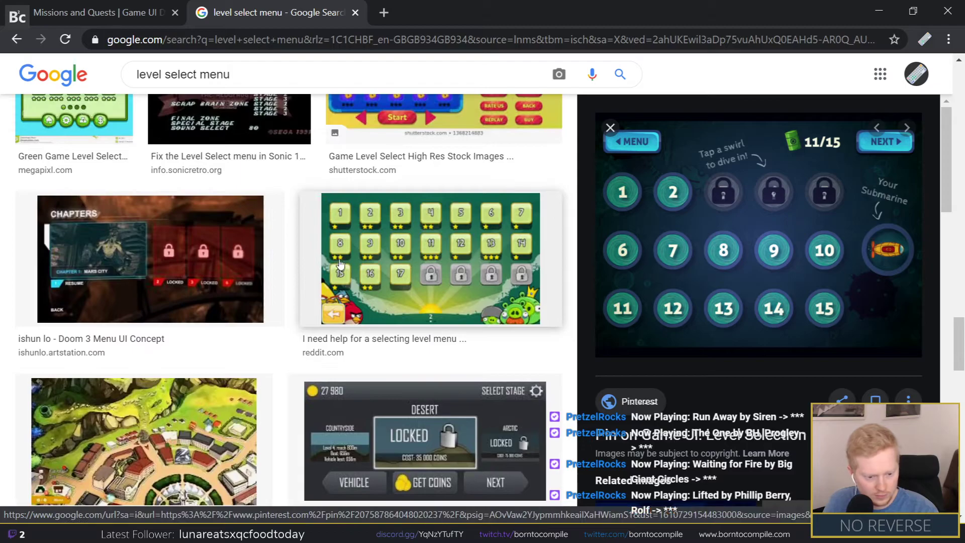
pyautogui.scroll(-2, 380, 196)
# Step: Preview the Angry Birds and Desert stage level-select images, then close the search tab
pyautogui.click(380, 196)
pyautogui.click(535, 12)
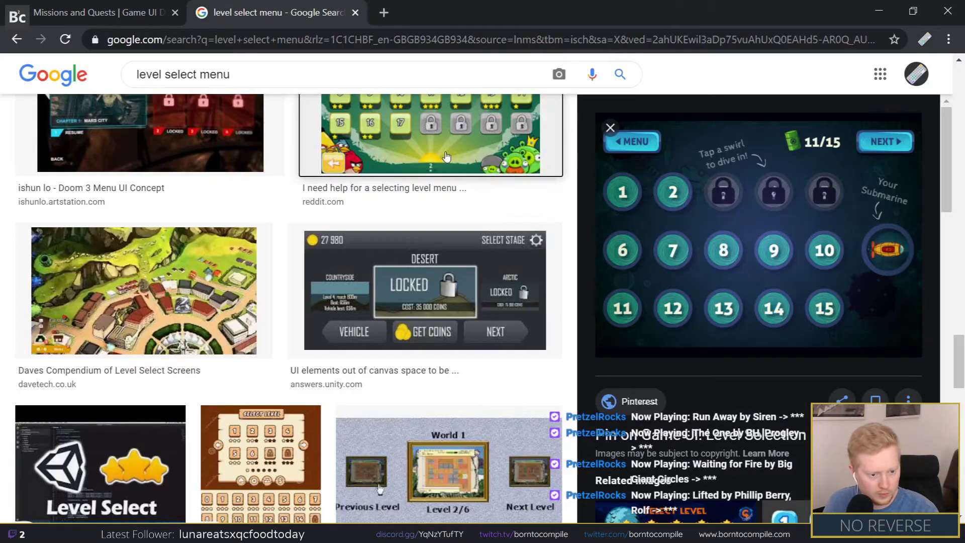
pyautogui.click(568, 287)
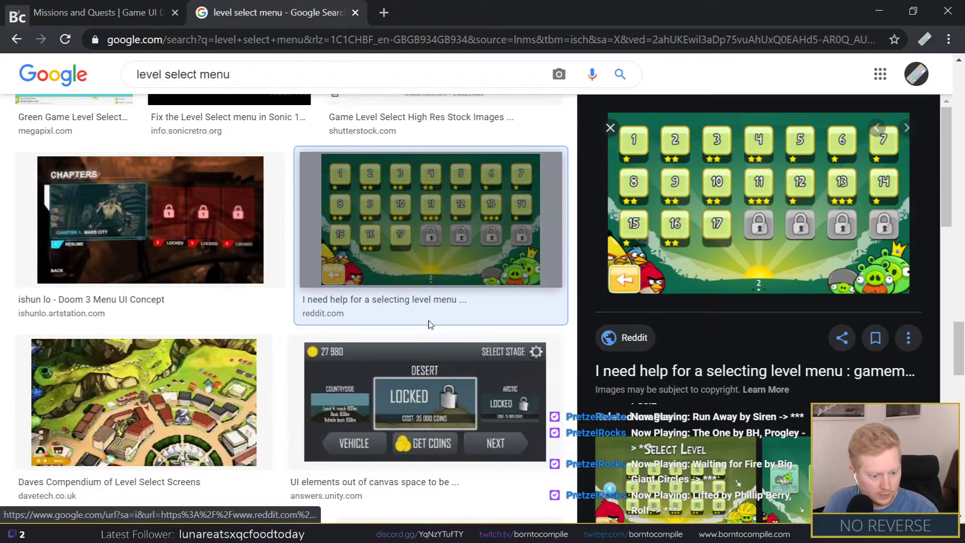
pyautogui.click(490, 347)
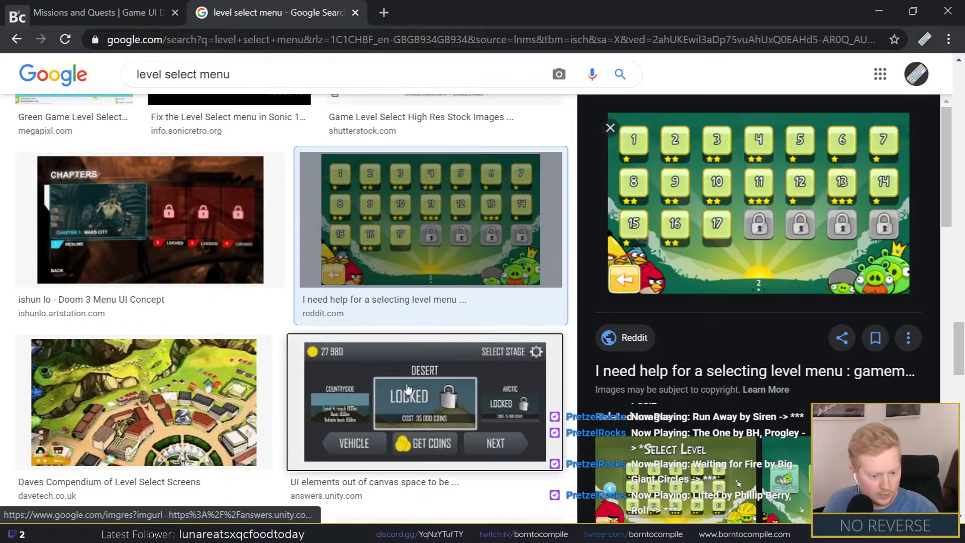
pyautogui.scroll(-2, 343, 189)
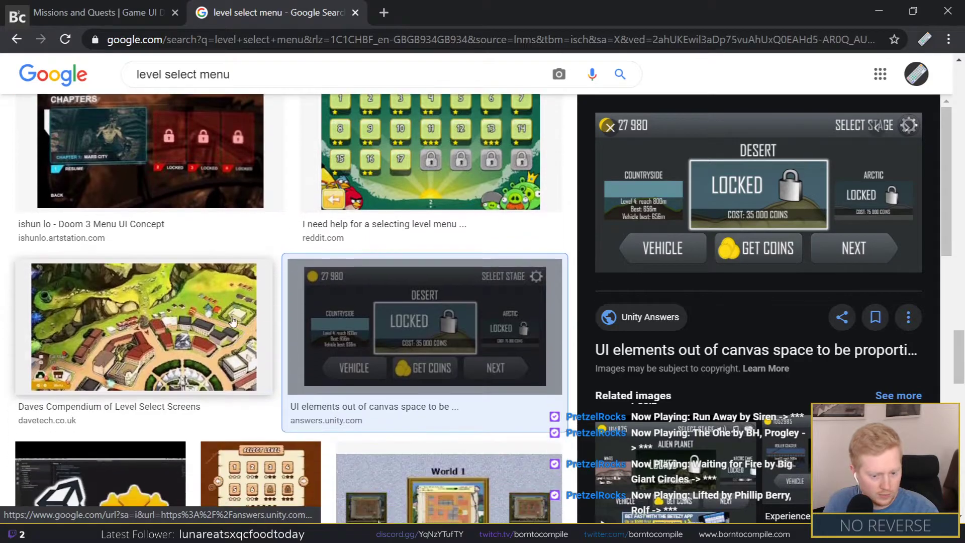
pyautogui.scroll(-5, 343, 189)
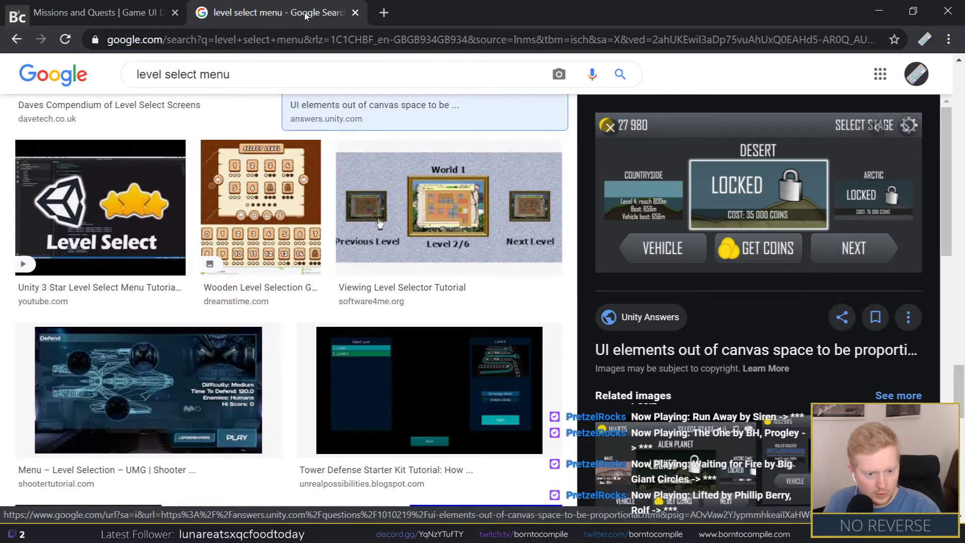
pyautogui.hotkey('ctrl', 'w')
# Step: Move Image above Trophies in the Hierarchy and nest Trophies inside the teal Image bar
pyautogui.hotkey('alt', 'Tab')
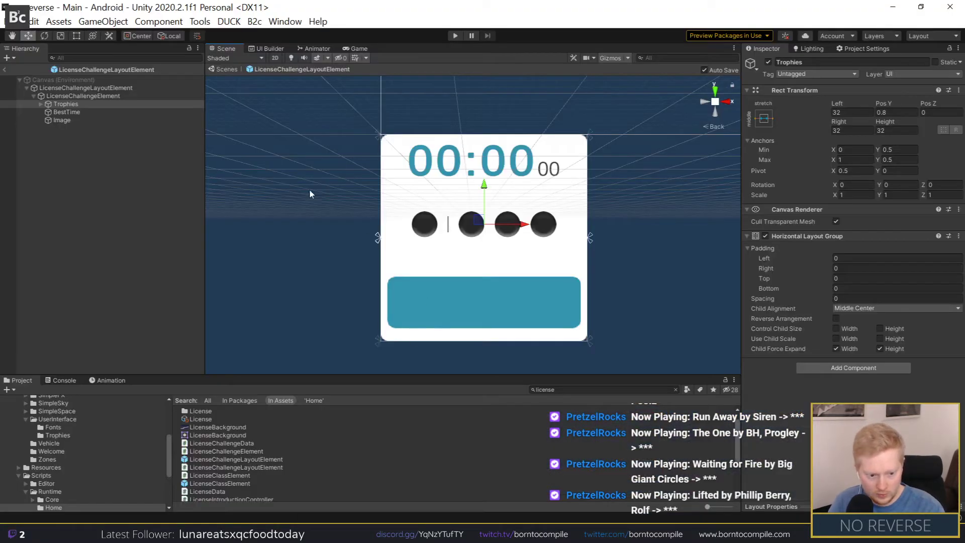
pyautogui.scroll(-2, 454, 217)
pyautogui.scroll(2, 455, 218)
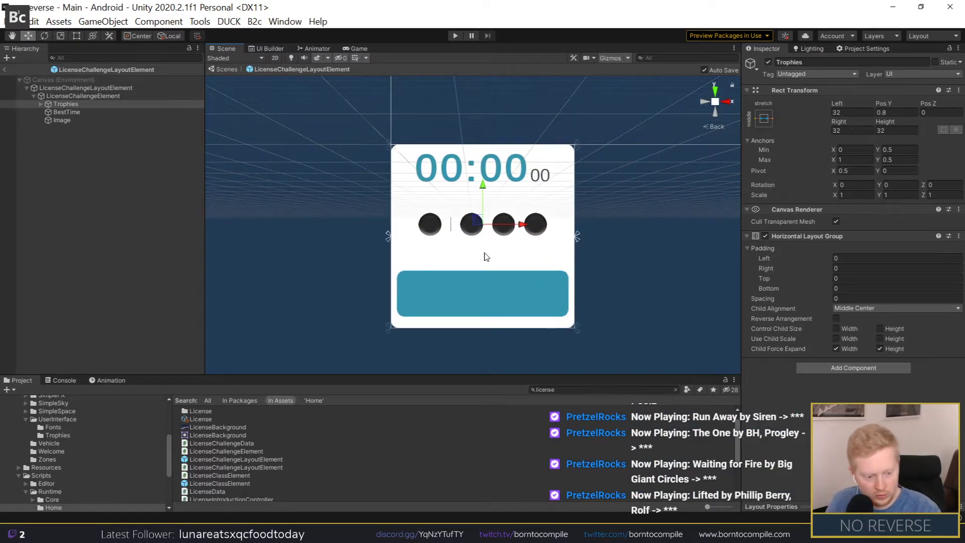
pyautogui.click(66, 104)
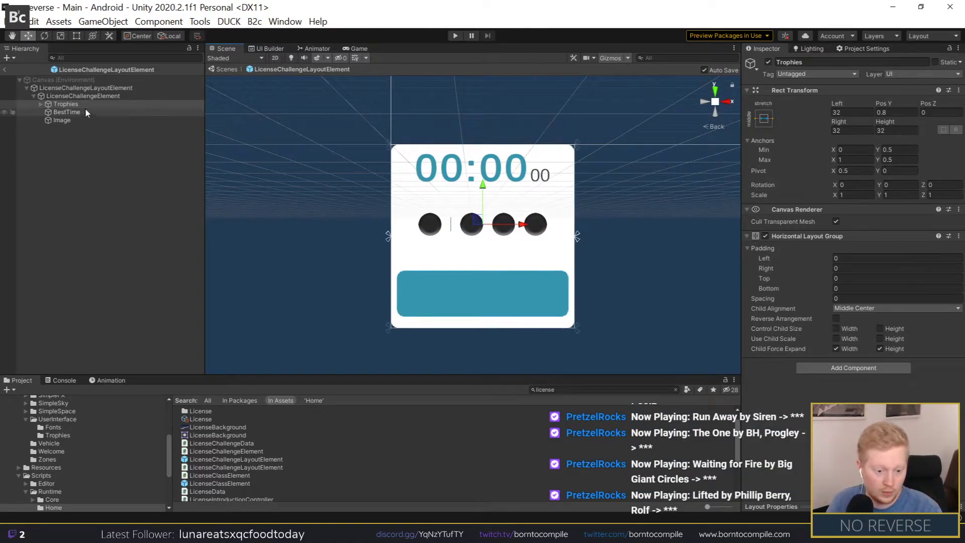
pyautogui.moveTo(62, 120); pyautogui.dragTo(60, 99)
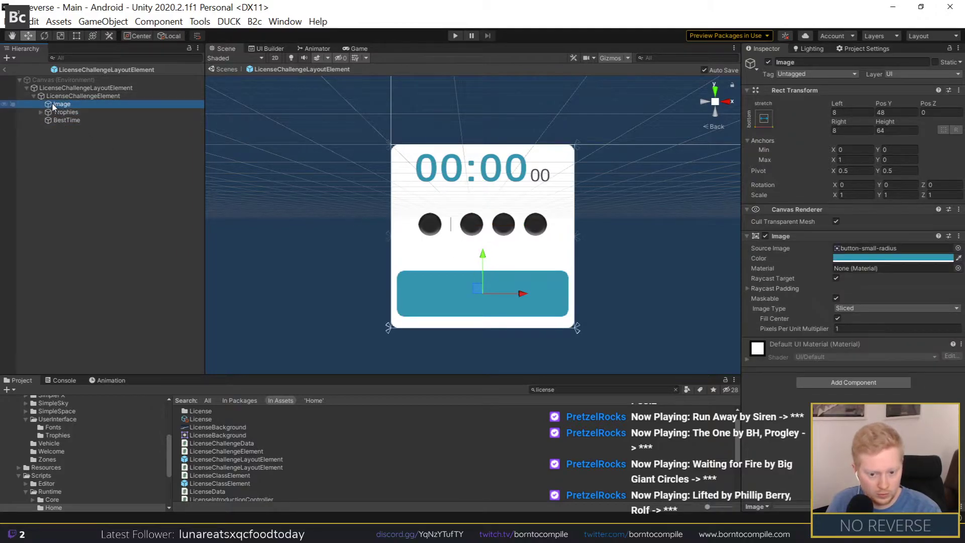
pyautogui.click(61, 111)
pyautogui.moveTo(484, 189); pyautogui.dragTo(494, 263)
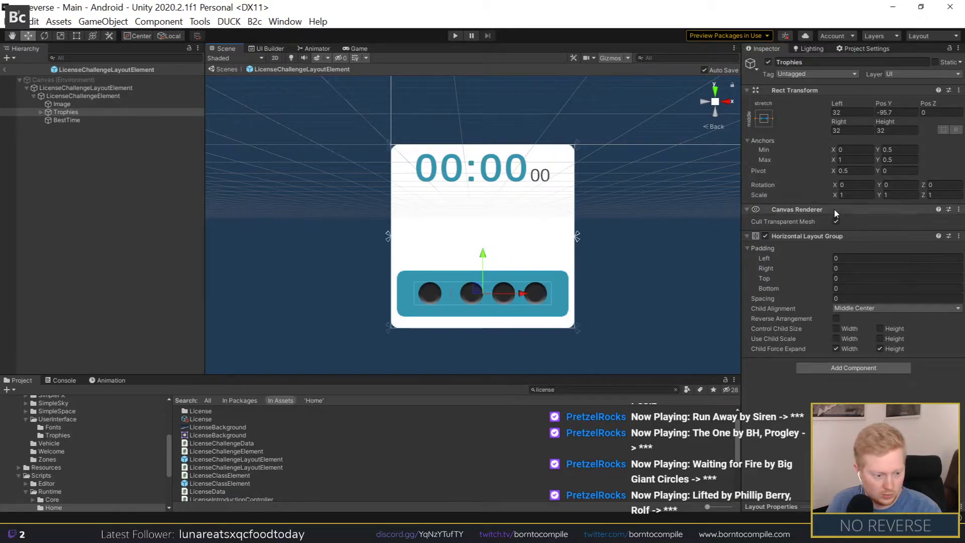
pyautogui.moveTo(66, 111); pyautogui.dragTo(62, 104)
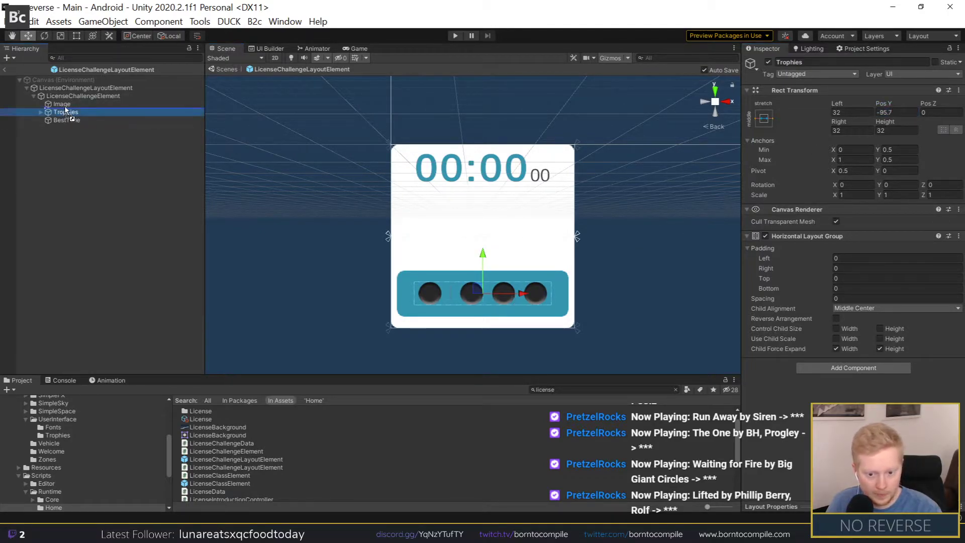
pyautogui.click(62, 104)
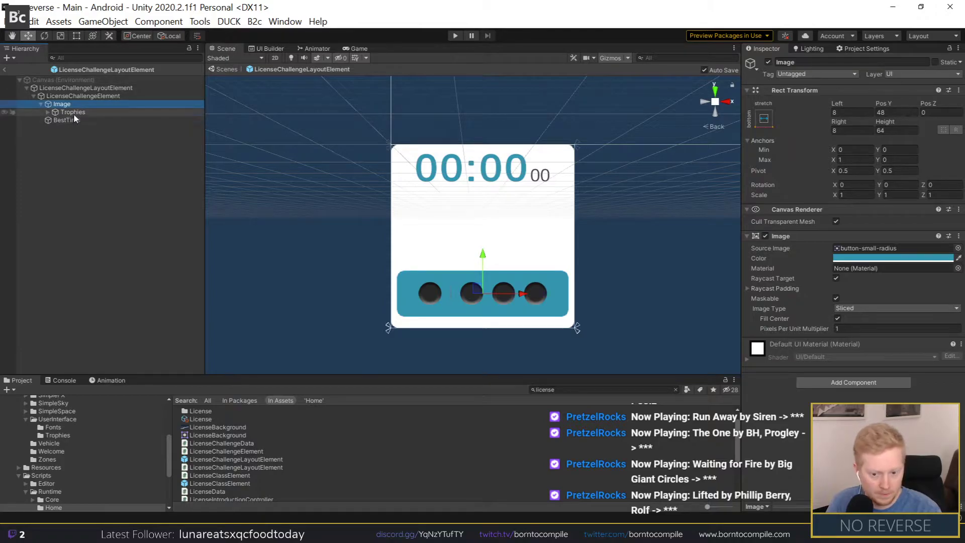
pyautogui.click(73, 112)
# Step: Centre Trophies vertically in the bar with Pos Y 0 and Pivot Y 0.5
pyautogui.click(764, 118)
pyautogui.click(889, 112)
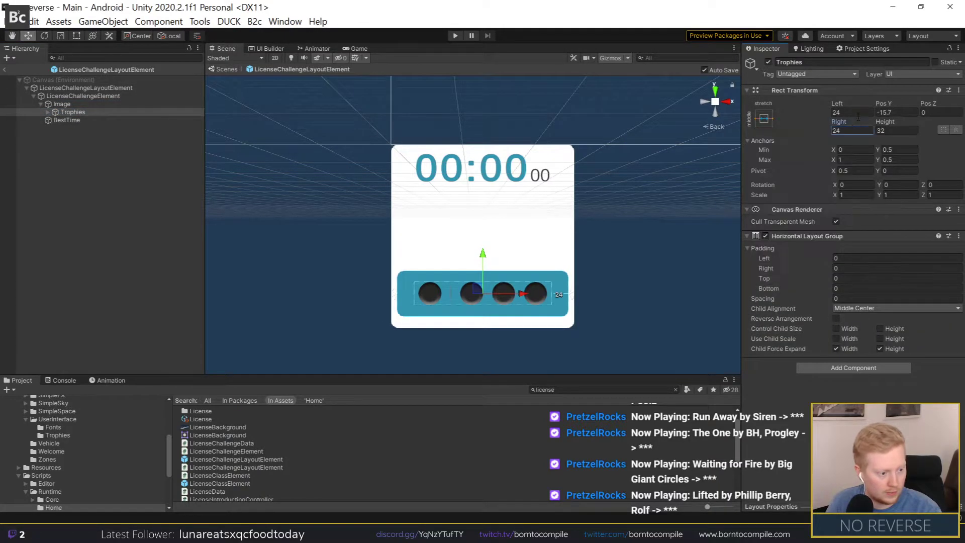
pyautogui.write('0')
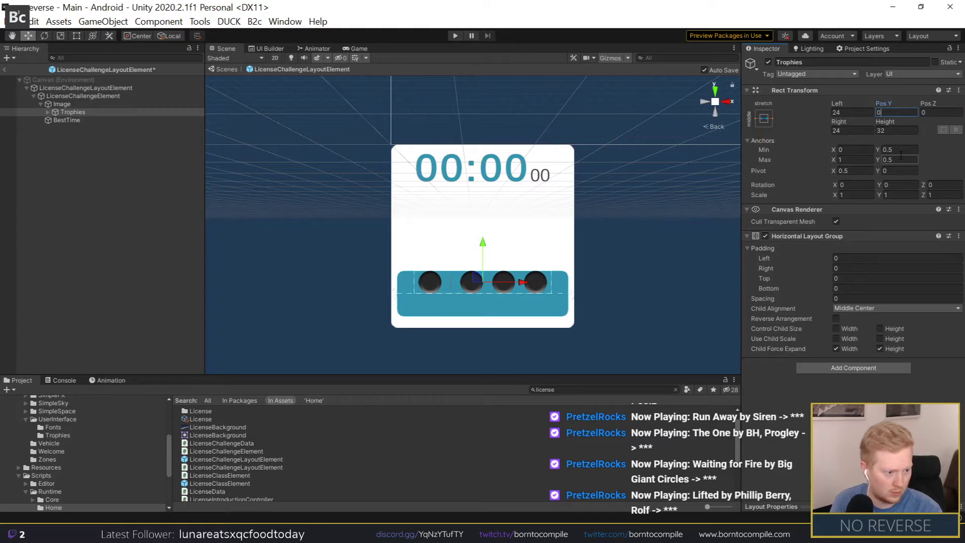
pyautogui.click(897, 170)
pyautogui.write('0.5')
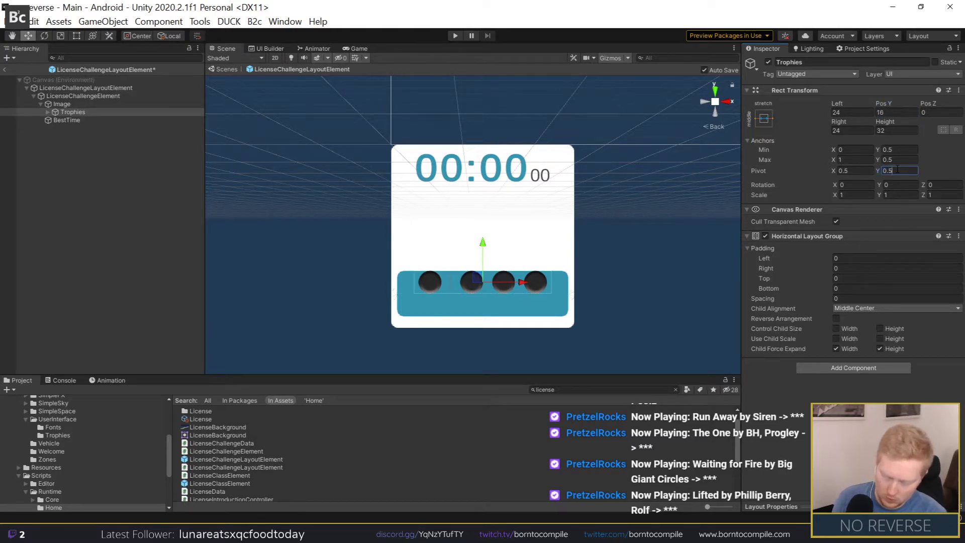
pyautogui.write('0')
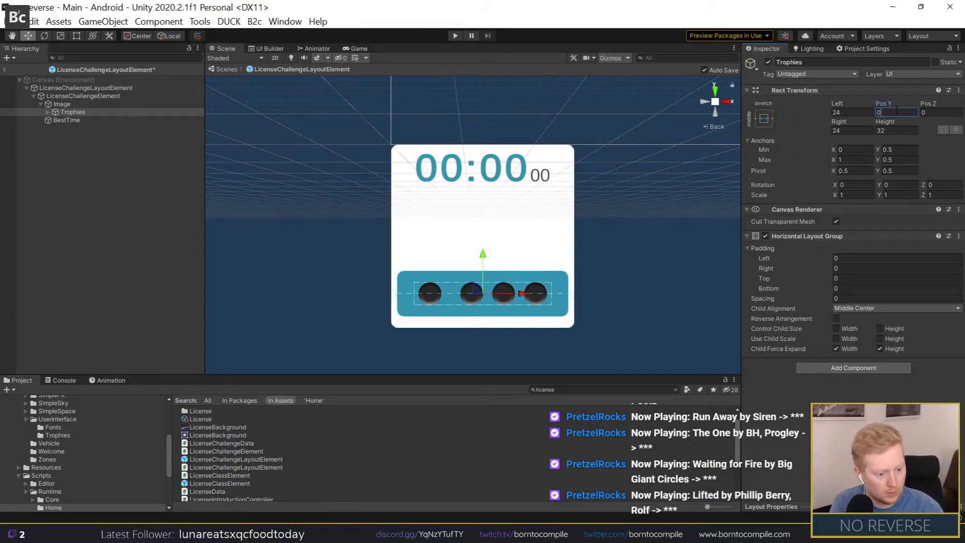
pyautogui.click(104, 302)
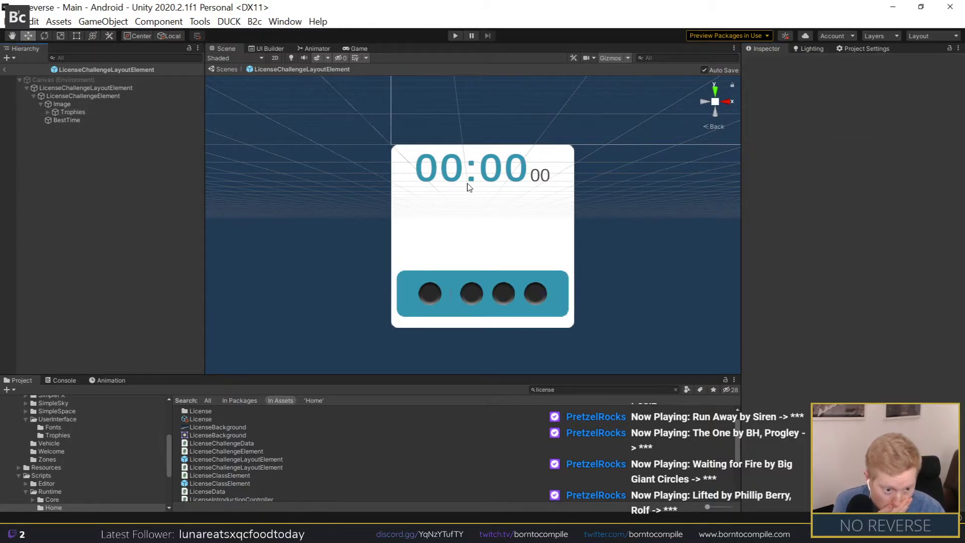
# Step: Drag the best-time readout lower, toward the card's centre
pyautogui.click(68, 104)
pyautogui.click(485, 189)
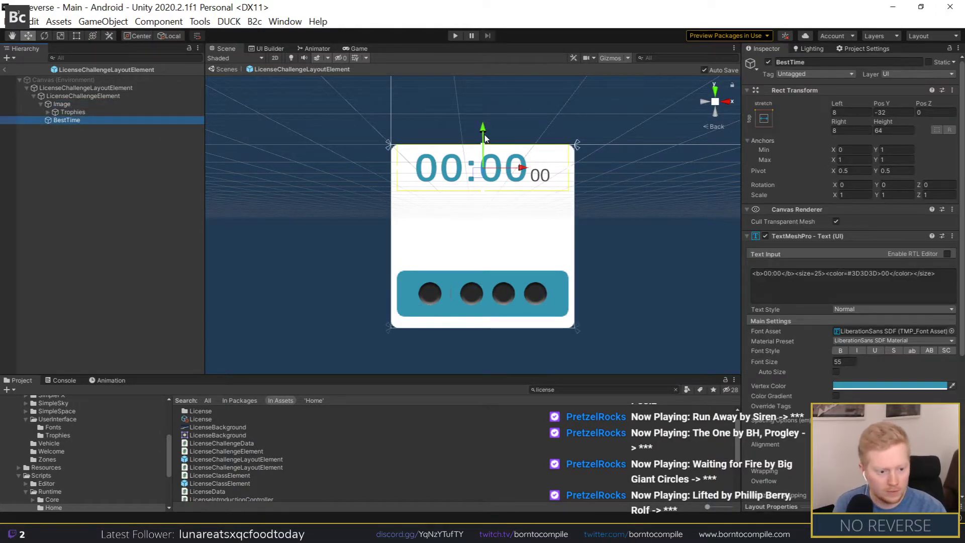
pyautogui.moveTo(486, 139); pyautogui.dragTo(485, 193)
pyautogui.click(58, 105)
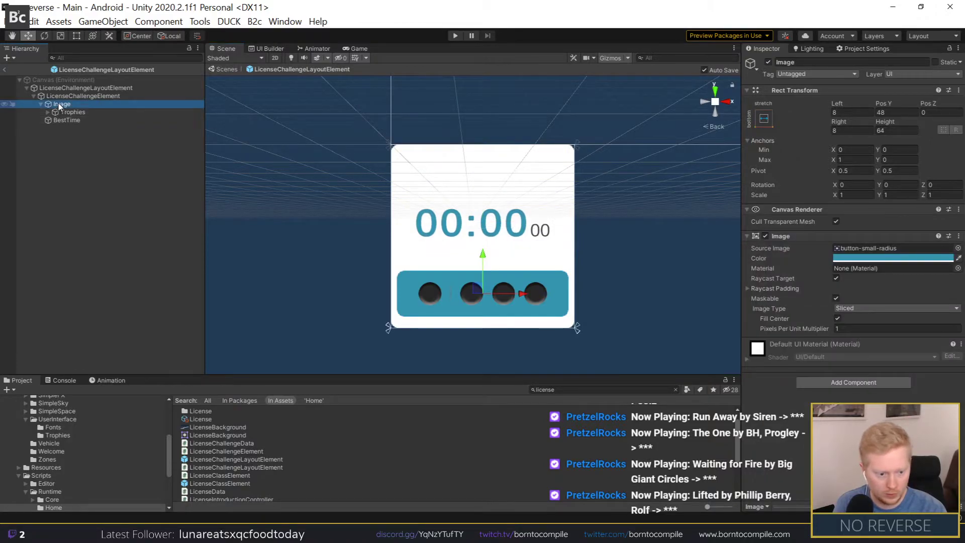
# Step: Add a TextMeshPro text '1.' under Image, using OpenSans-Light SDF in the bar's teal
pyautogui.rightClick(60, 105)
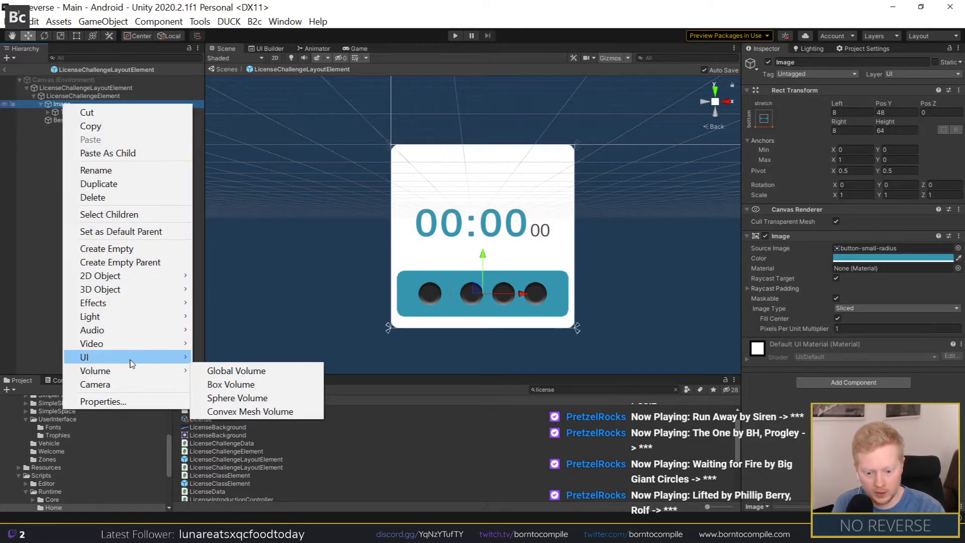
pyautogui.moveTo(132, 363)
pyautogui.click(224, 154)
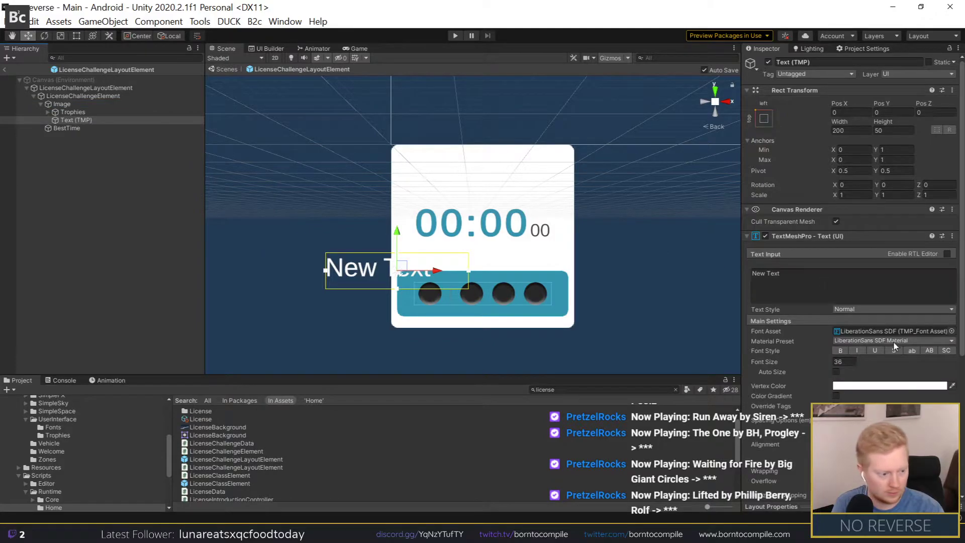
pyautogui.click(951, 331)
pyautogui.click(596, 358)
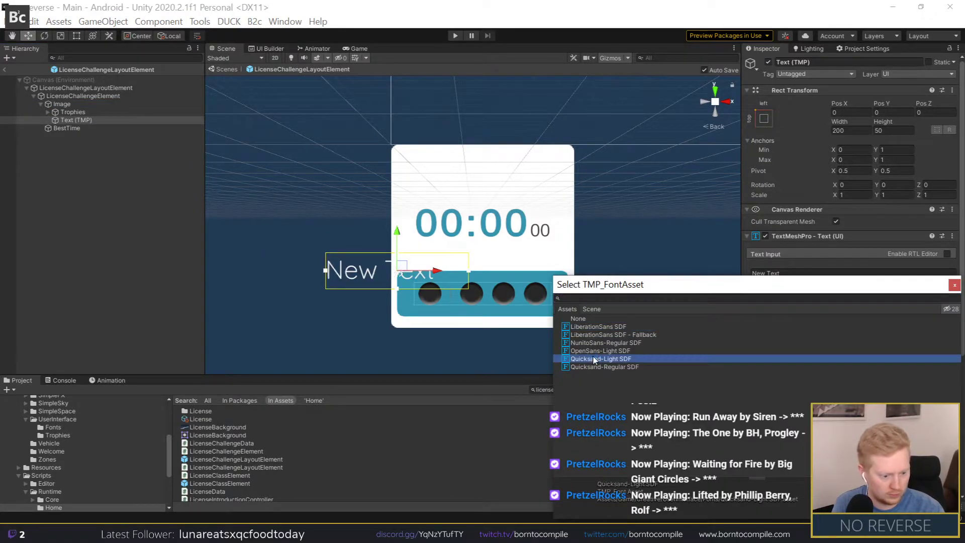
pyautogui.click(589, 364)
pyautogui.click(597, 358)
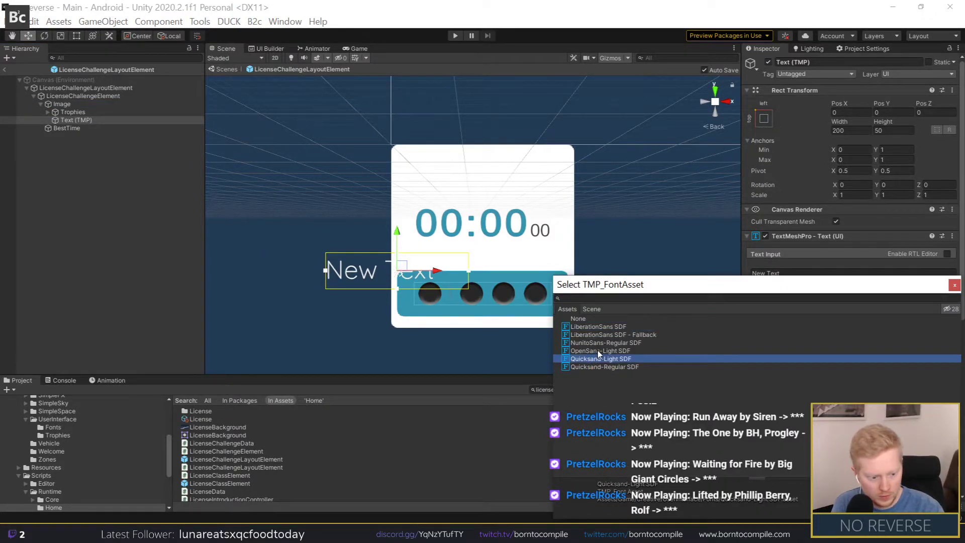
pyautogui.click(598, 350)
pyautogui.click(834, 292)
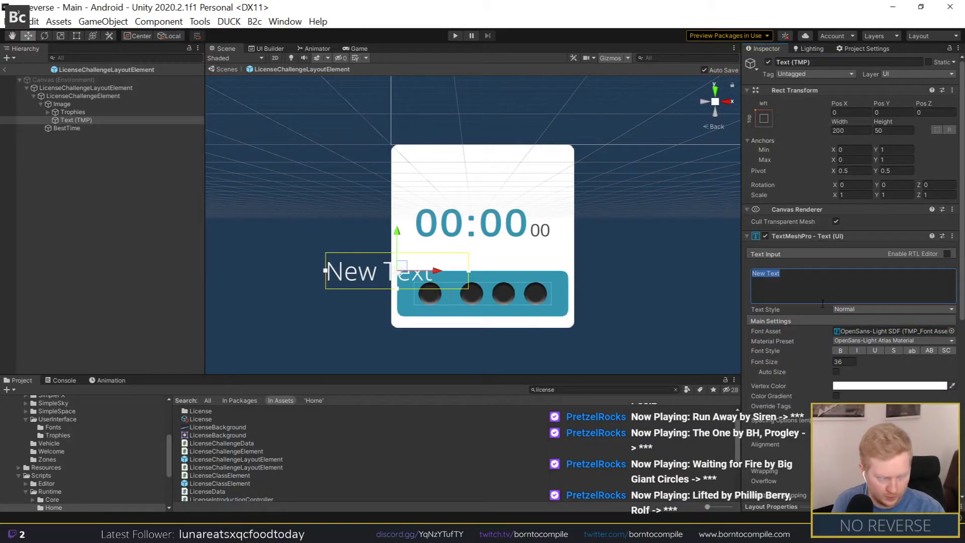
pyautogui.write('1.')
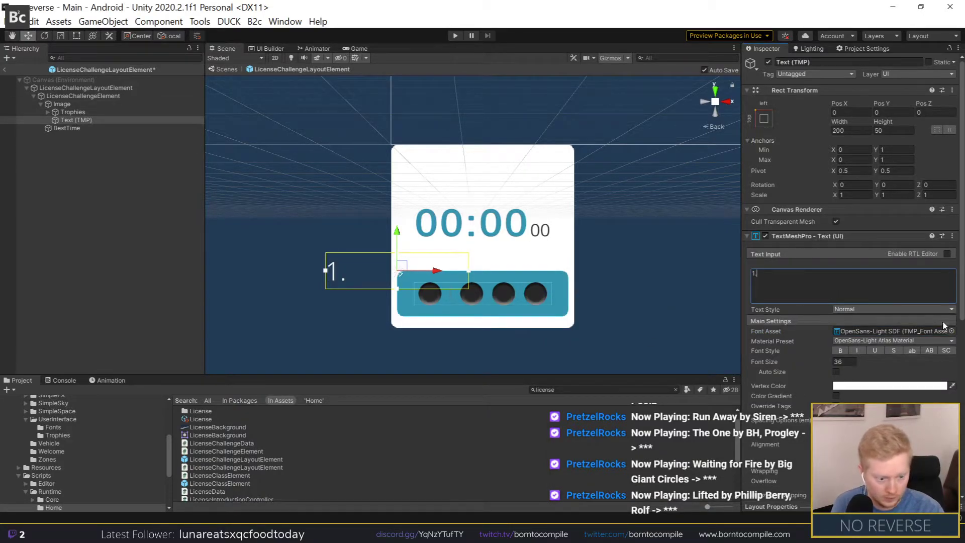
pyautogui.click(951, 386)
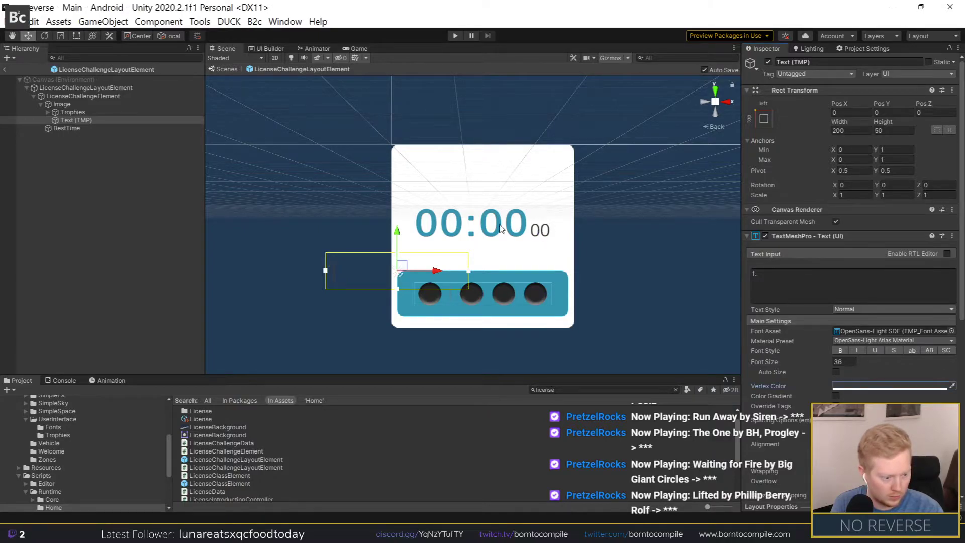
# Step: Stretch the text across the top with left/right margins 8, Pivot Y 1 and Pos Y 8
pyautogui.click(763, 118)
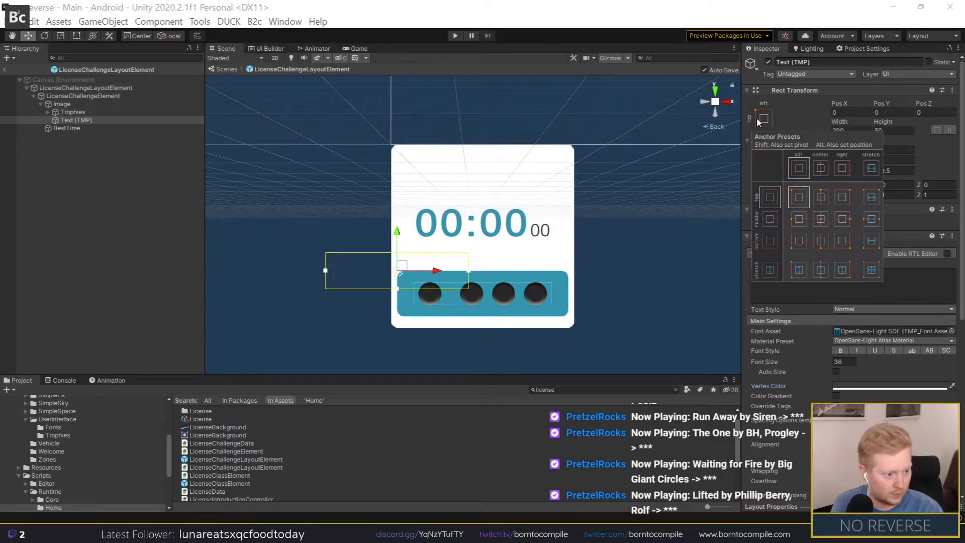
pyautogui.click(870, 197)
pyautogui.click(851, 112)
pyautogui.write('8')
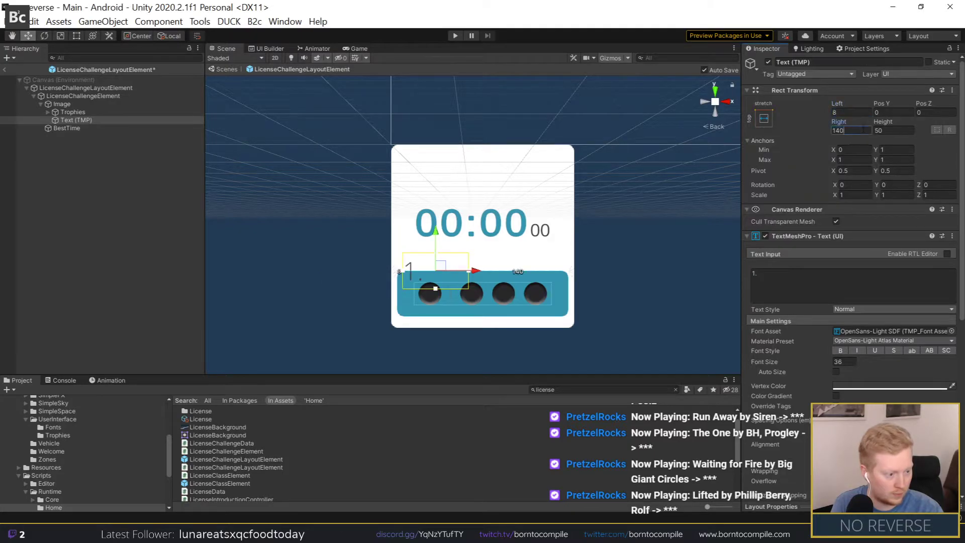
pyautogui.click(866, 130)
pyautogui.write('8')
pyautogui.click(892, 112)
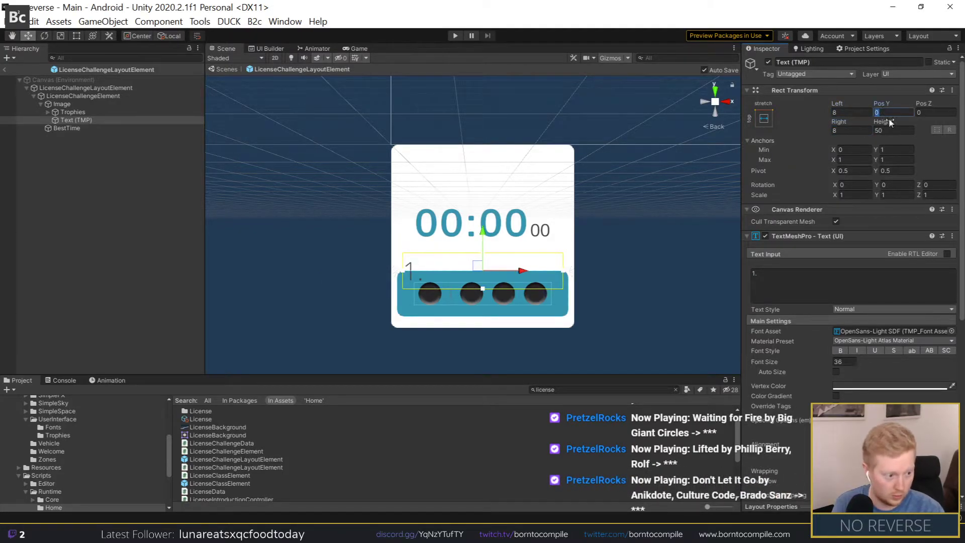
pyautogui.write('8')
pyautogui.click(888, 149)
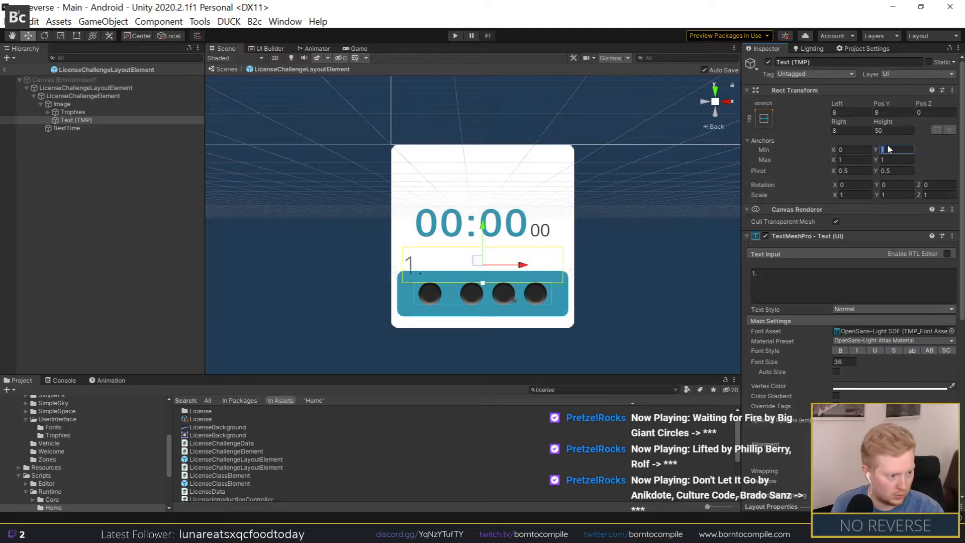
pyautogui.click(888, 170)
pyautogui.write('0.0')
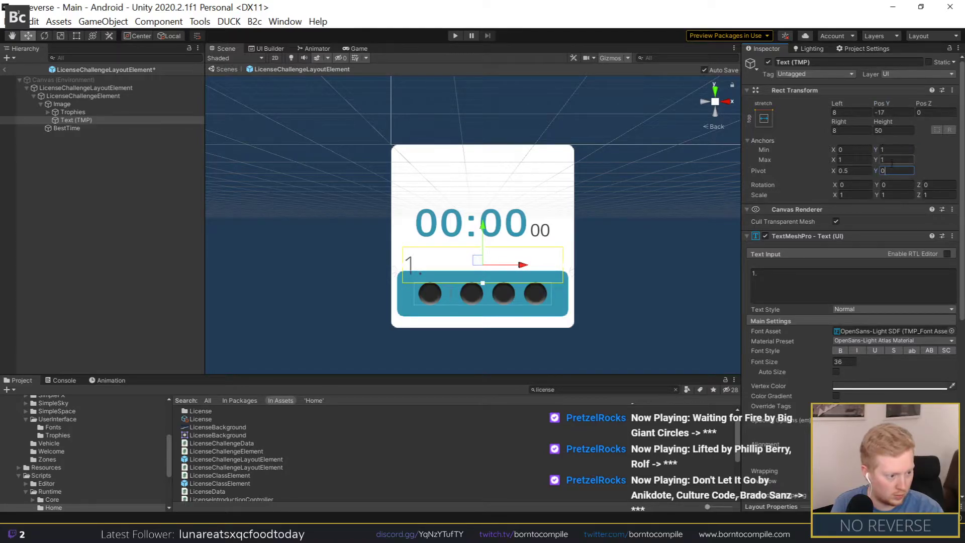
pyautogui.click(889, 112)
pyautogui.write('8')
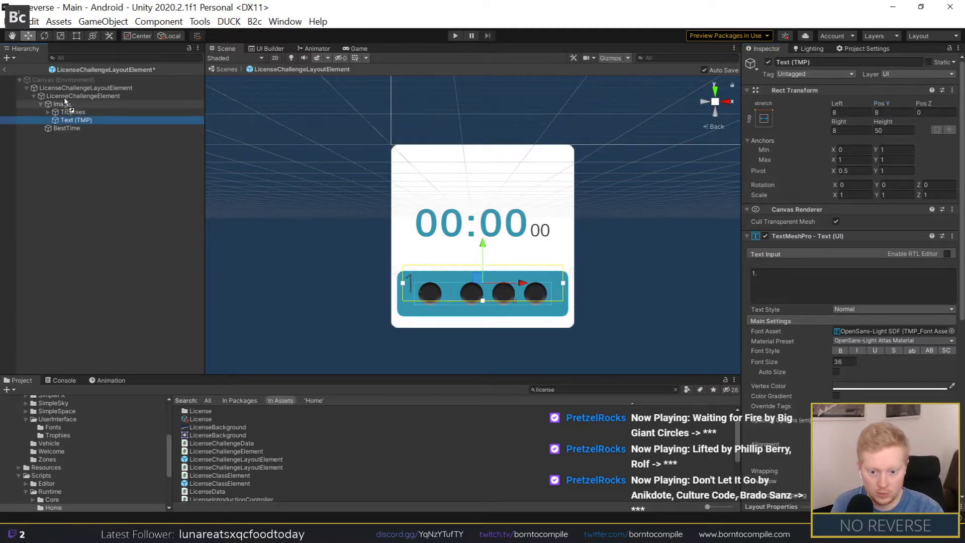
# Step: Reparent the '1.' text under LicenseChallengeElement with height 45, margin 8 and font size 32
pyautogui.moveTo(75, 120); pyautogui.dragTo(83, 96)
pyautogui.click(888, 112)
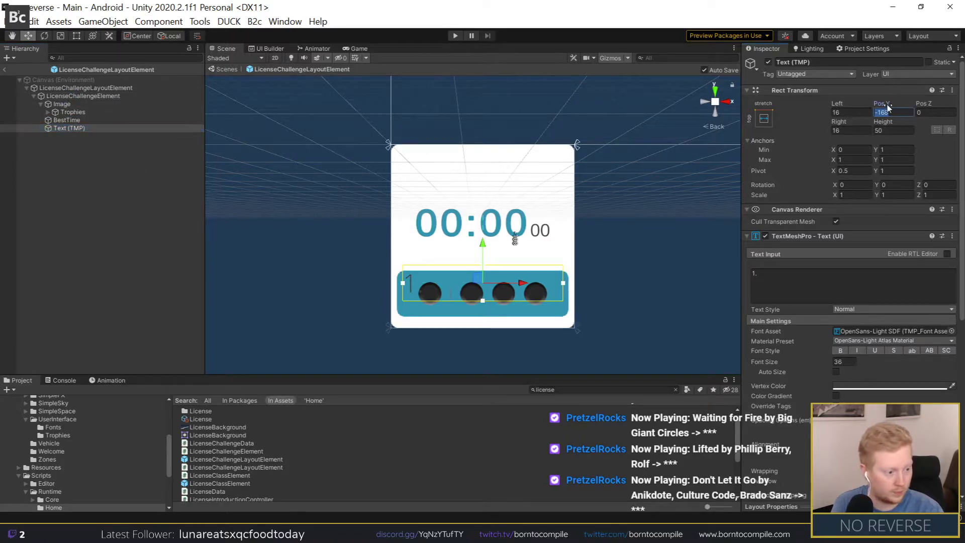
pyautogui.write('8')
pyautogui.click(894, 130)
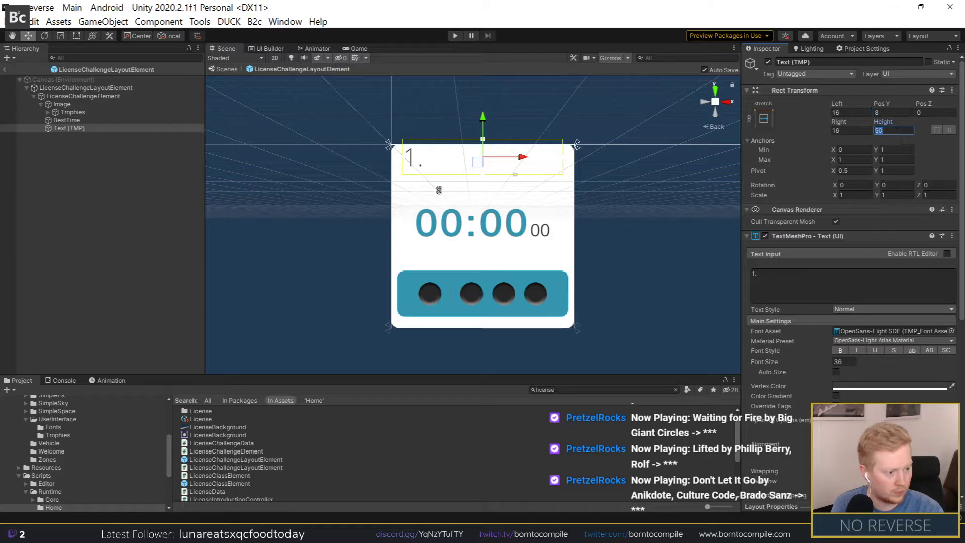
pyautogui.write('32')
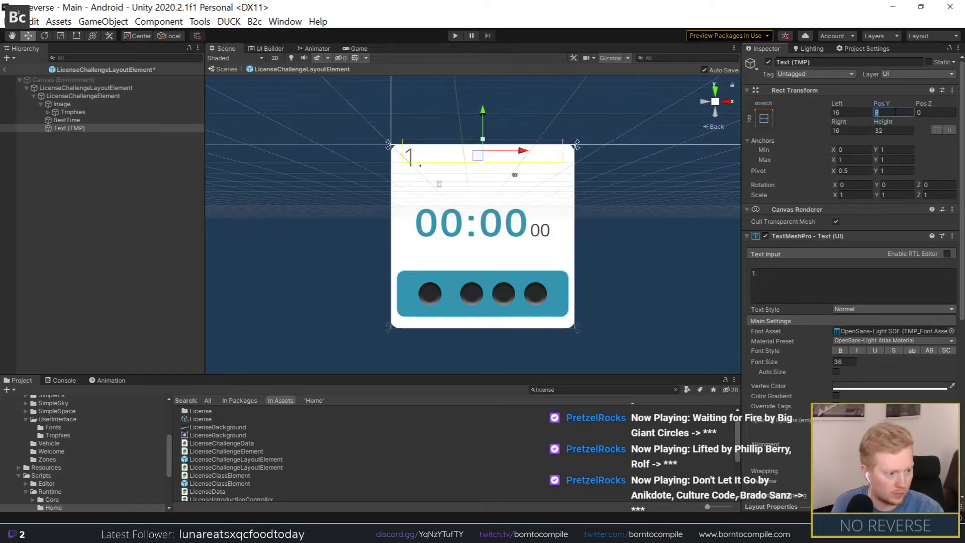
pyautogui.write('16')
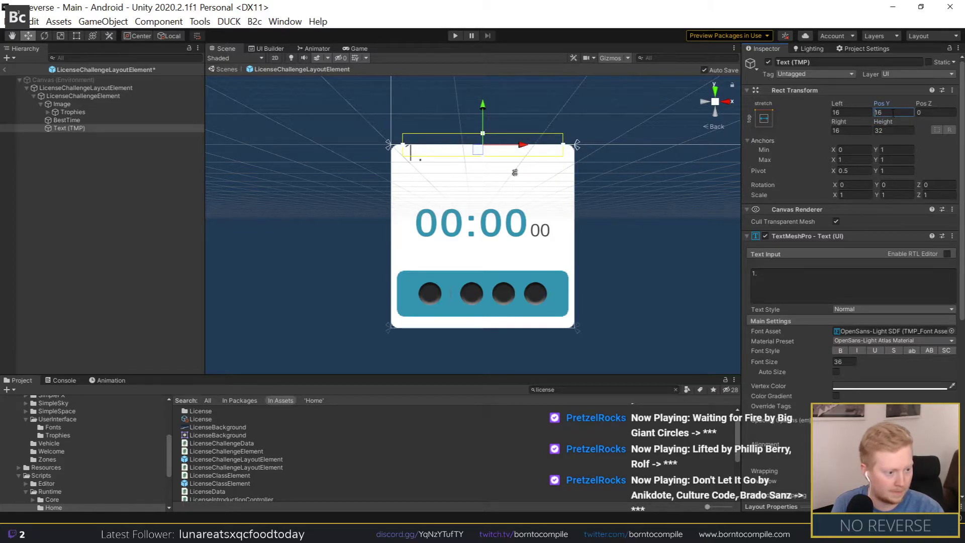
pyautogui.press('BackSpace')
pyautogui.press('BackSpace')
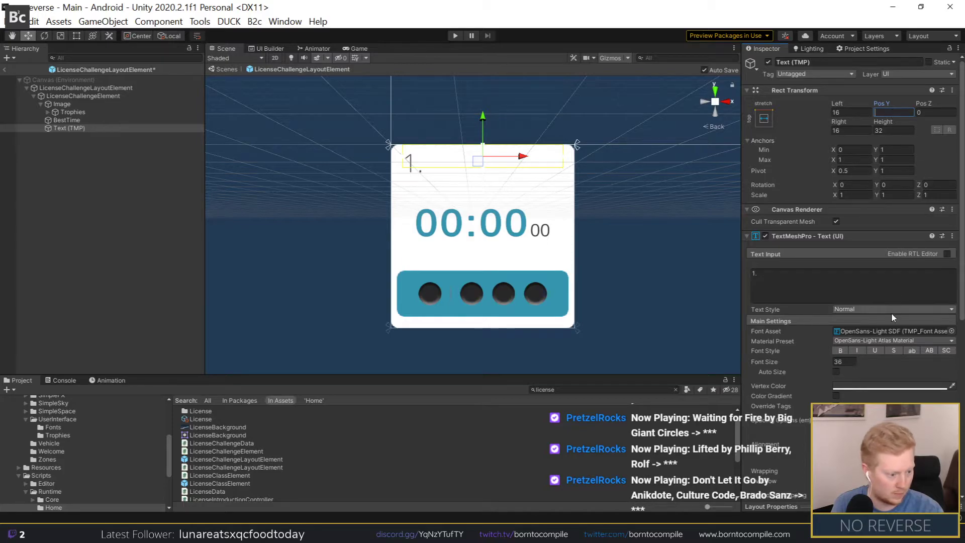
pyautogui.click(893, 130)
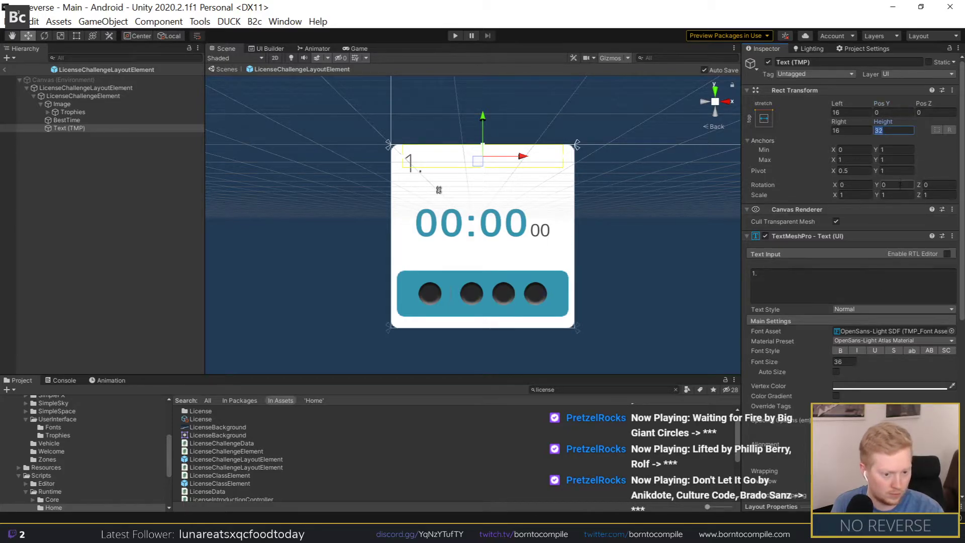
pyautogui.write('45')
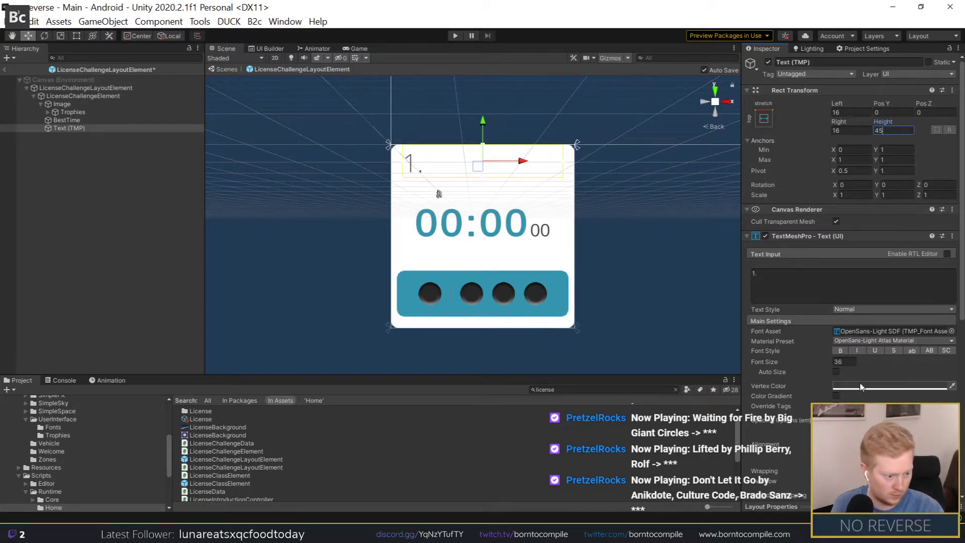
pyautogui.moveTo(823, 363); pyautogui.dragTo(787, 366)
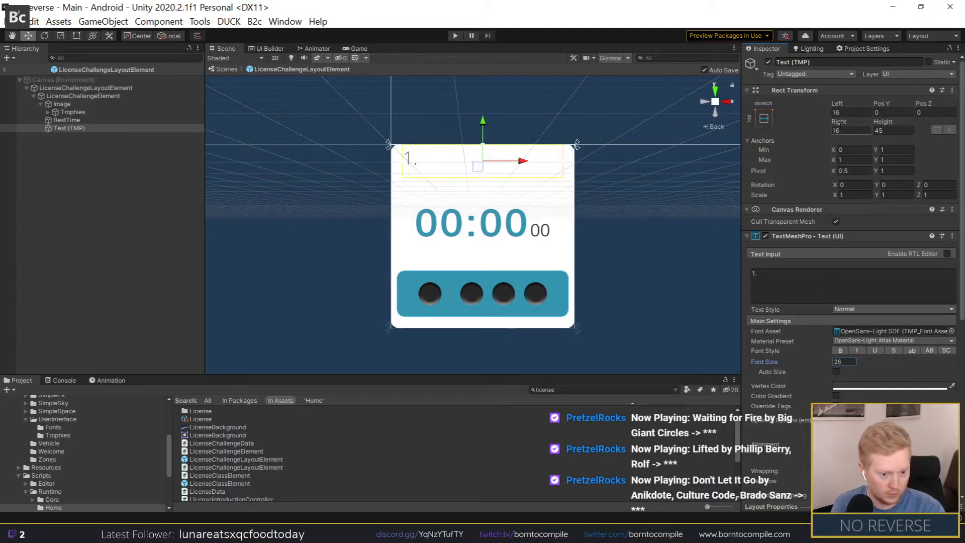
pyautogui.write('3')
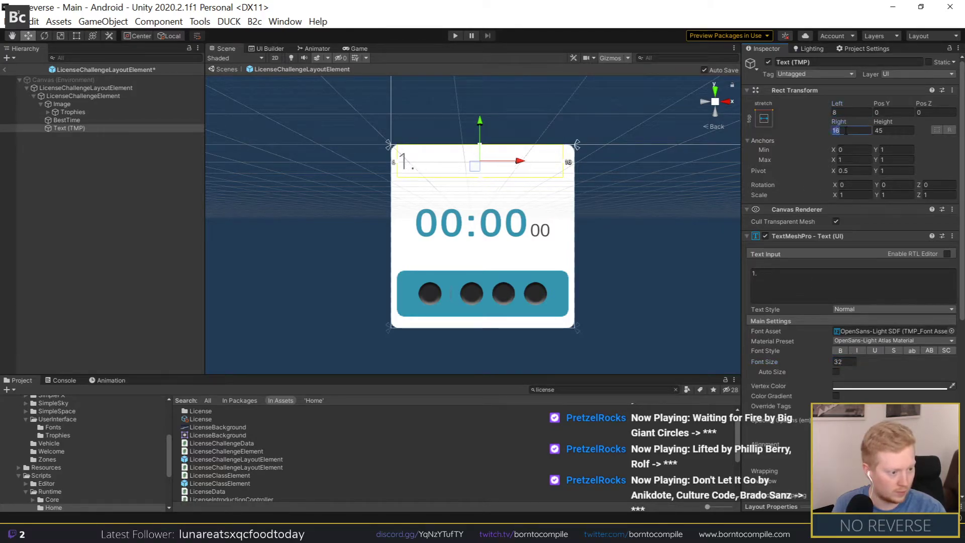
pyautogui.click(308, 257)
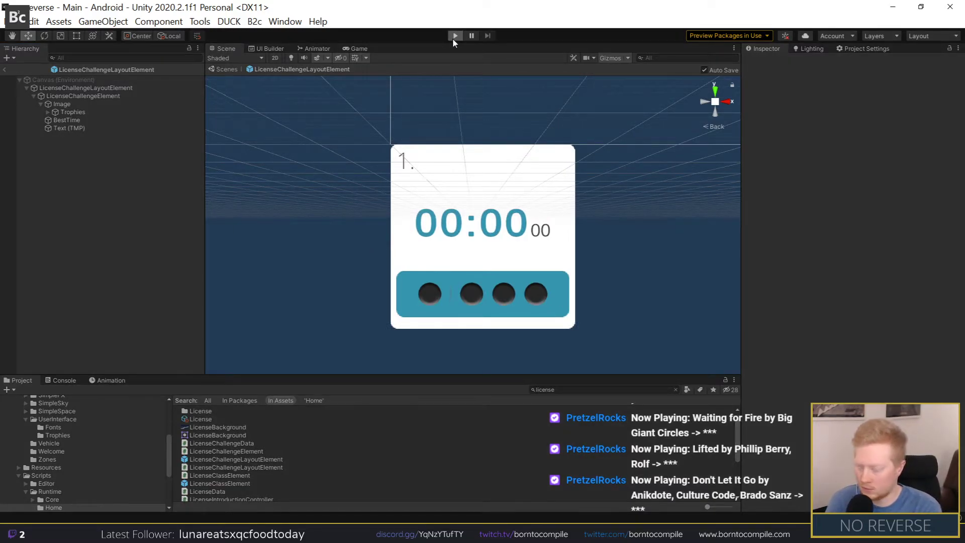
# Step: Play-test the card, trace the NullReferenceException to Initialize line 24 in Rider, then stop play
pyautogui.click(454, 36)
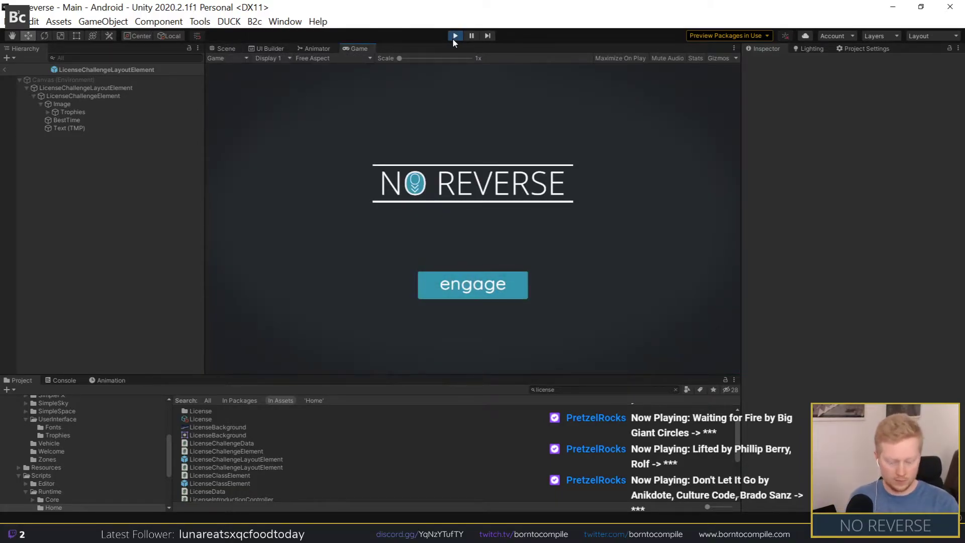
pyautogui.click(489, 227)
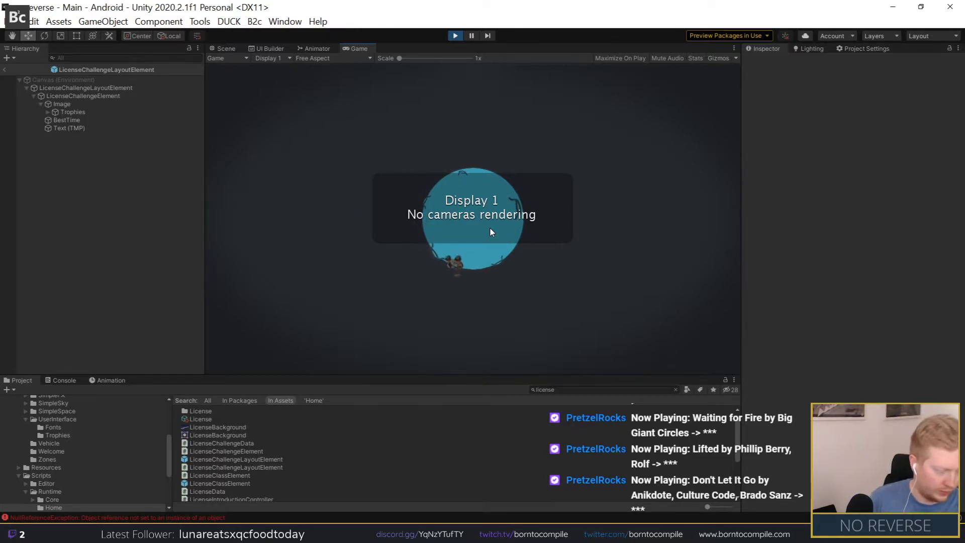
pyautogui.click(116, 517)
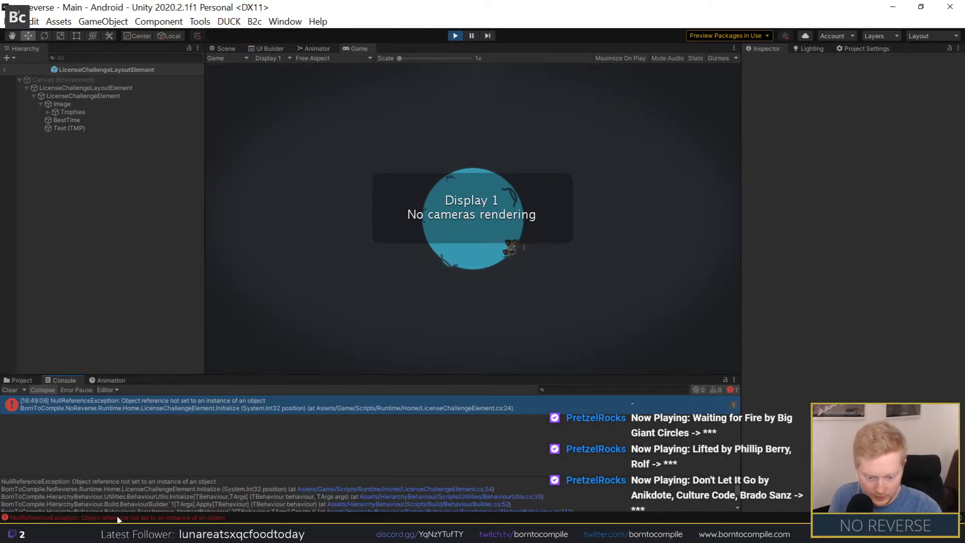
pyautogui.doubleClick(245, 405)
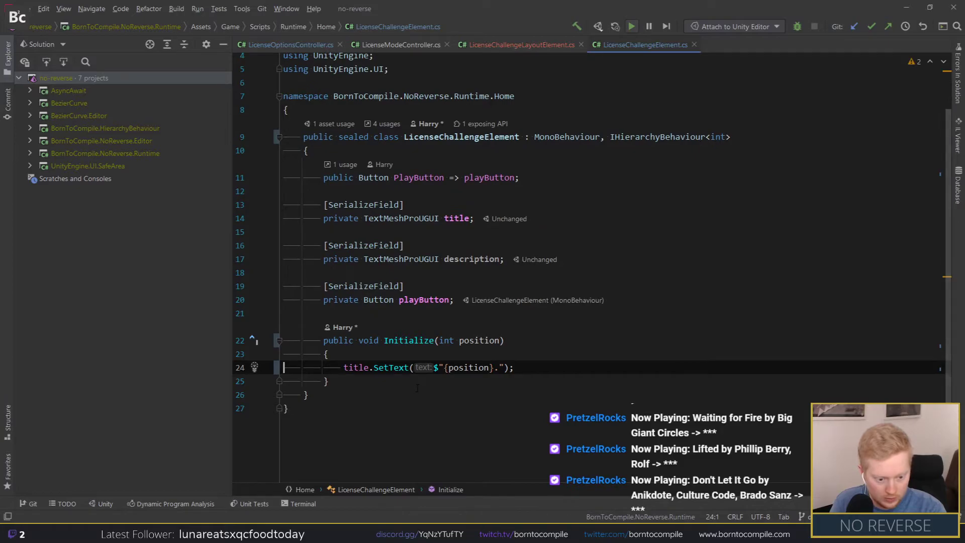
pyautogui.hotkey('alt', 'Tab')
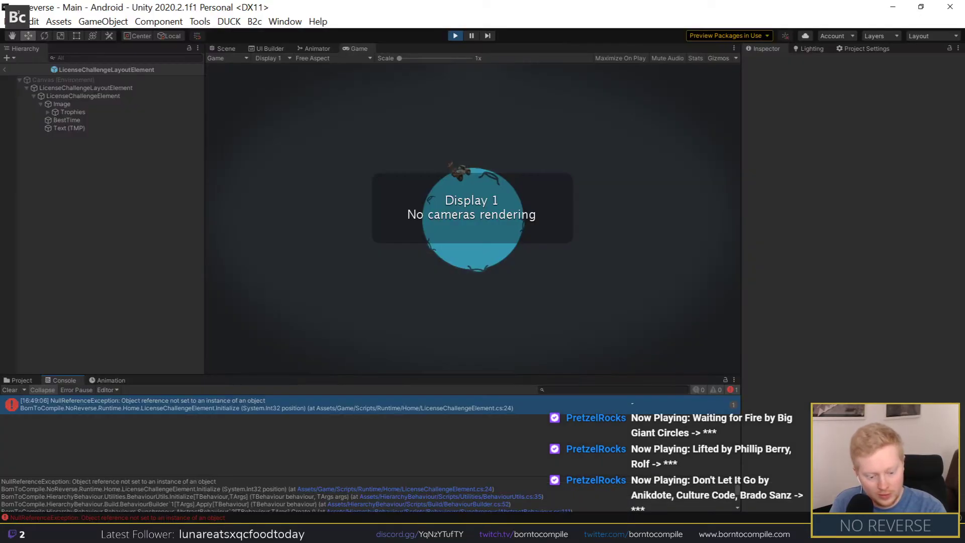
pyautogui.click(455, 34)
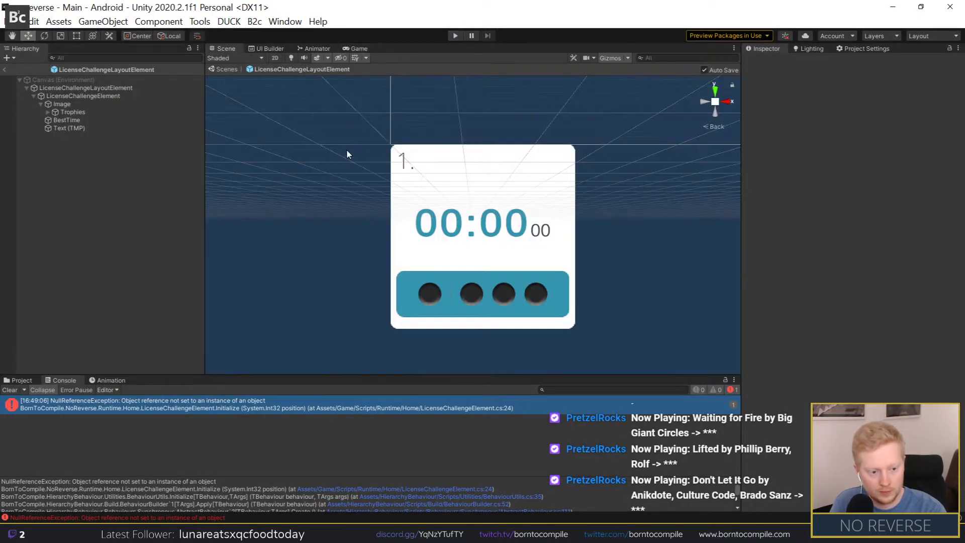
# Step: Assign the '1.' text to the Title field of the License Challenge Element script
pyautogui.click(61, 84)
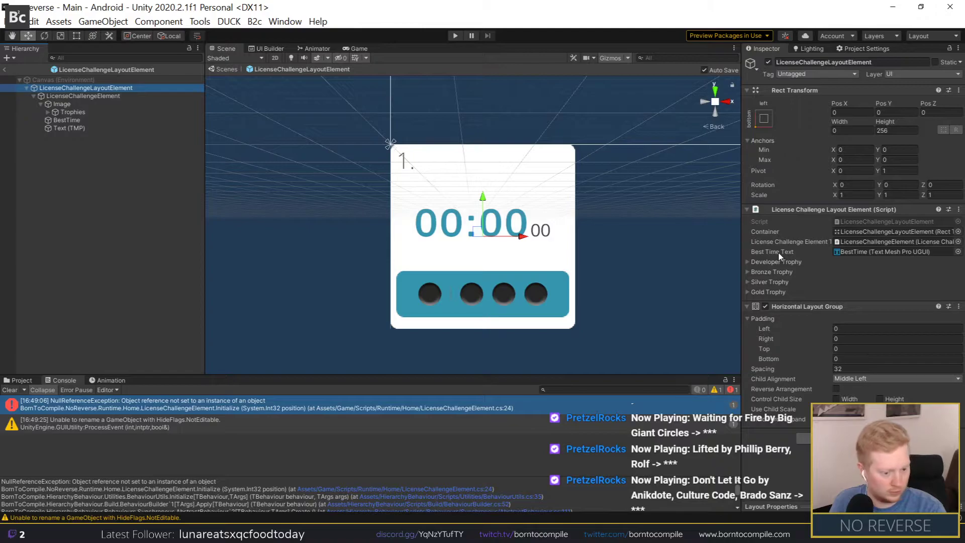
pyautogui.click(89, 95)
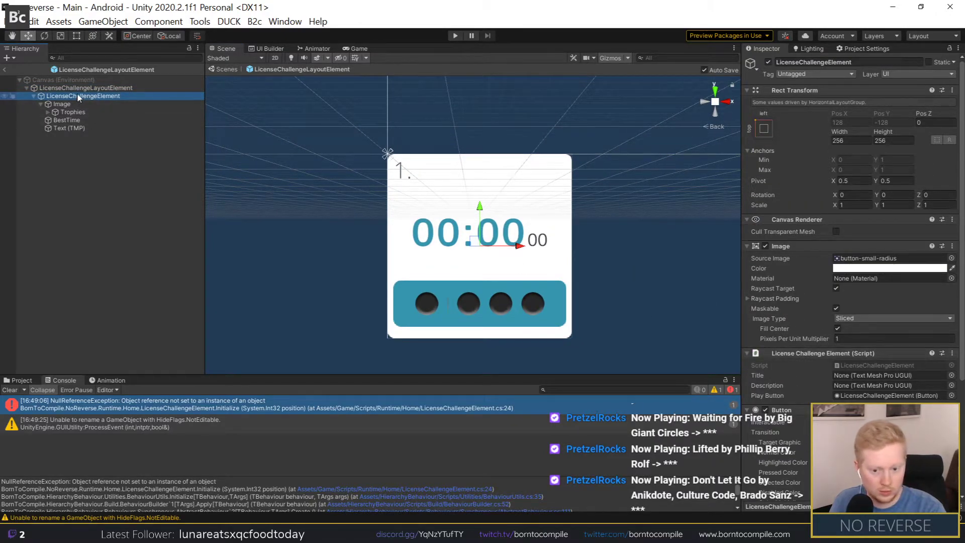
pyautogui.click(78, 88)
pyautogui.click(81, 96)
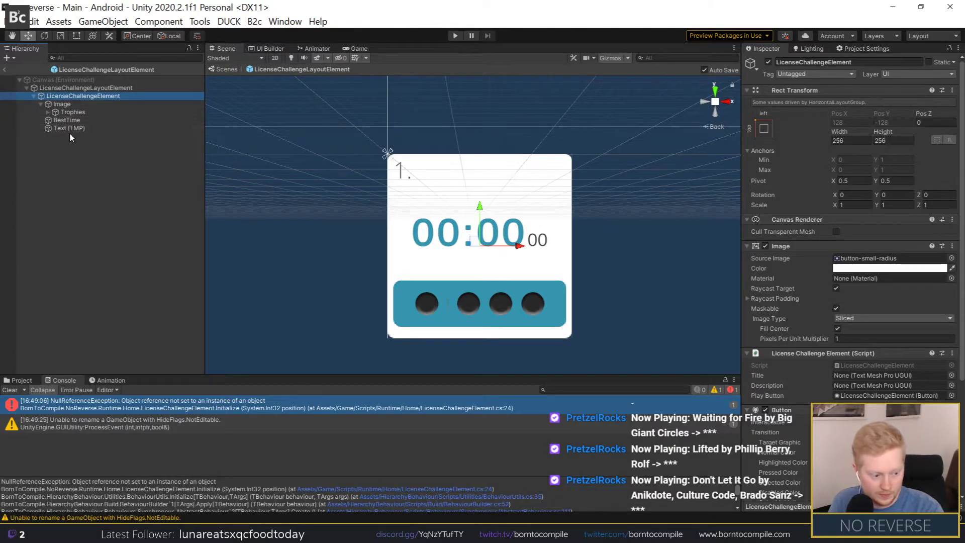
pyautogui.moveTo(67, 128); pyautogui.dragTo(875, 379)
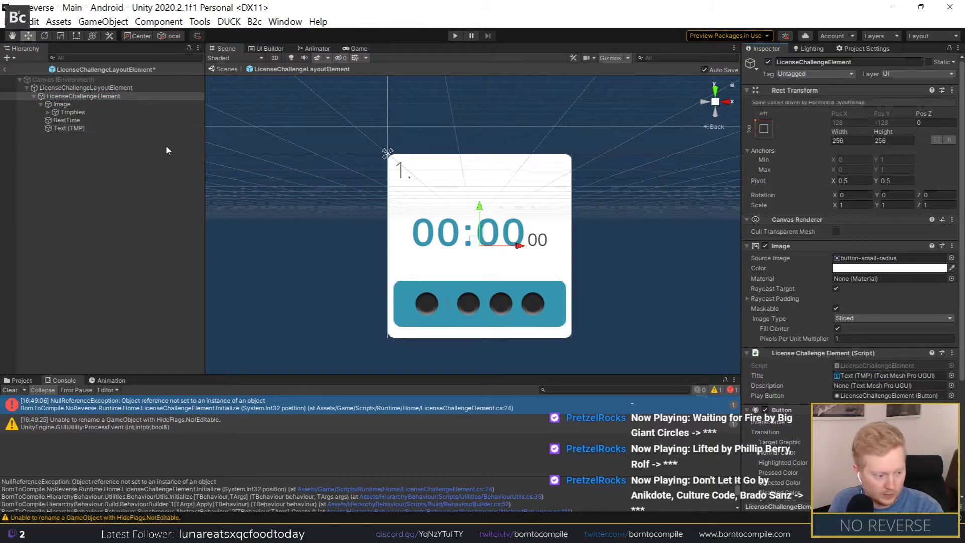
# Step: Rename the text object to 'Title' and move it above Image
pyautogui.click(64, 128)
pyautogui.press('F2')
pyautogui.write('Title')
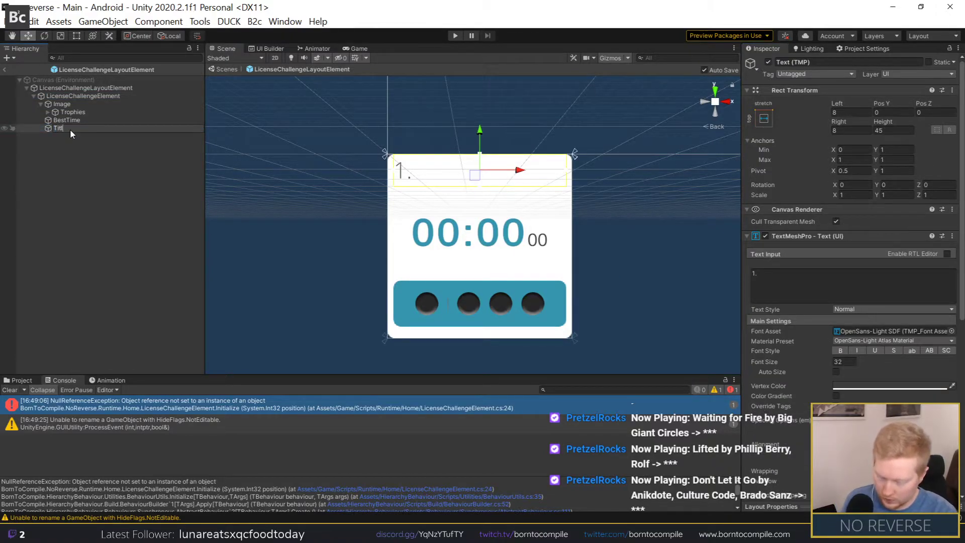
pyautogui.press('Return')
pyautogui.moveTo(59, 127); pyautogui.dragTo(48, 100)
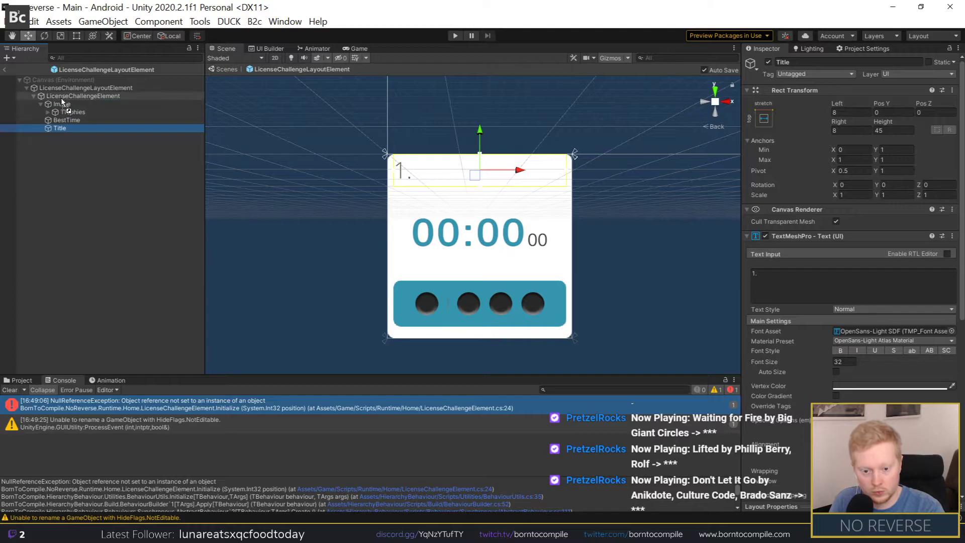
# Step: Open the LicenseChallengeLayoutElement.cs script in Rider from the layout element object
pyautogui.click(43, 114)
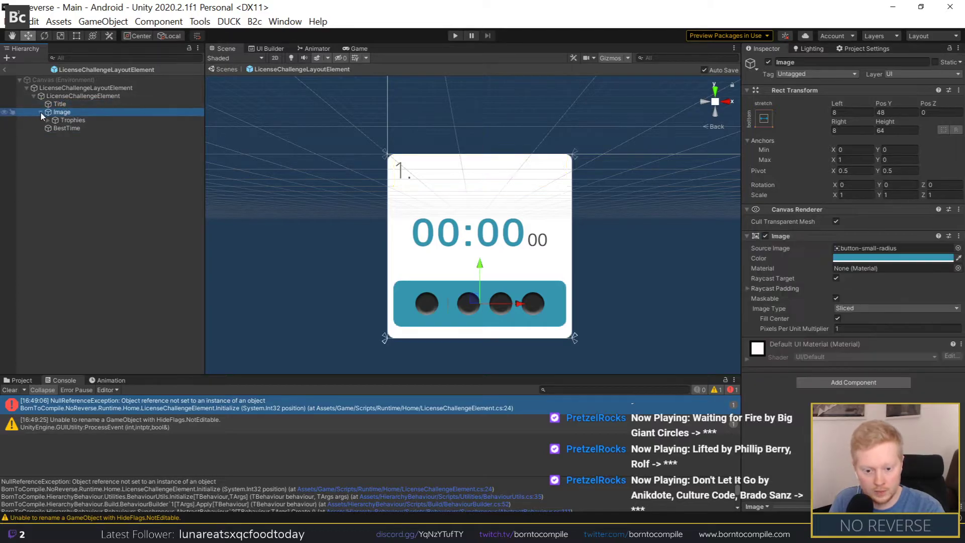
pyautogui.click(80, 95)
pyautogui.click(85, 88)
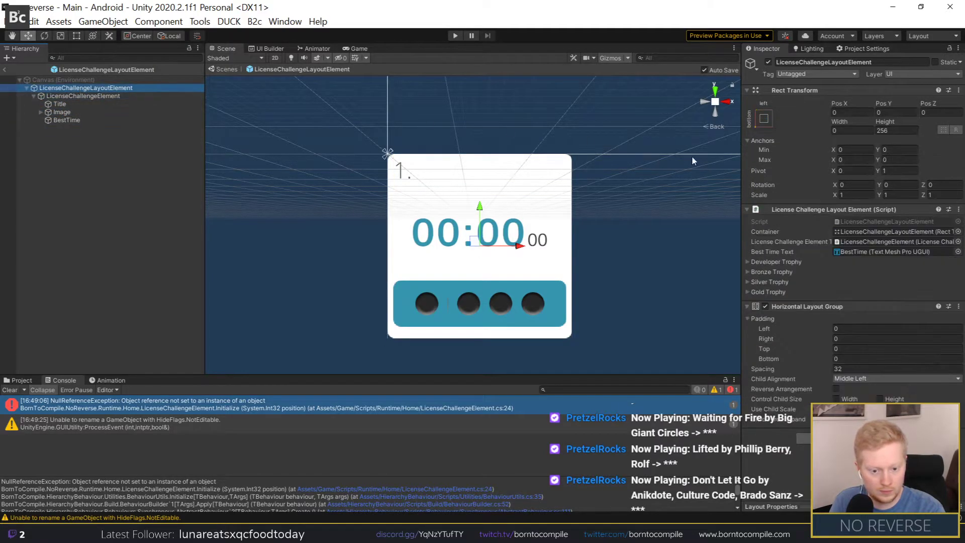
pyautogui.doubleClick(864, 220)
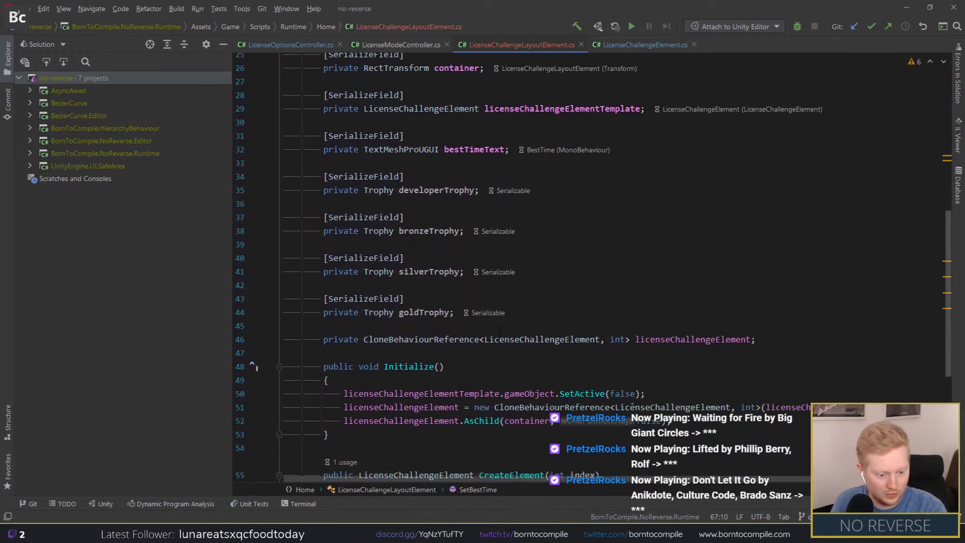
# Step: Move the best-time and trophy field declarations into LicenseChallengeElement after the playButton field
pyautogui.moveTo(462, 292); pyautogui.dragTo(692, 92)
pyautogui.hotkey('ctrl', 'c')
pyautogui.press('BackSpace')
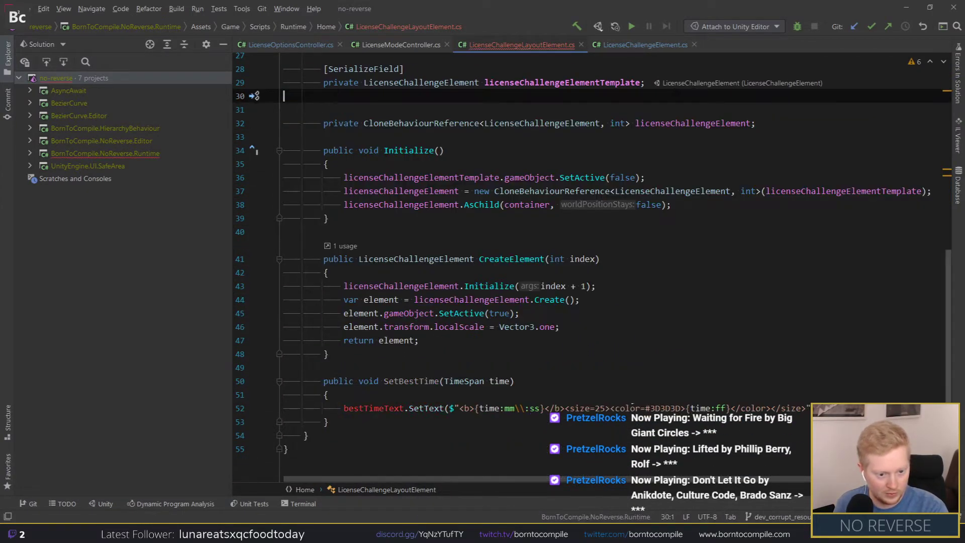
pyautogui.press('BackSpace')
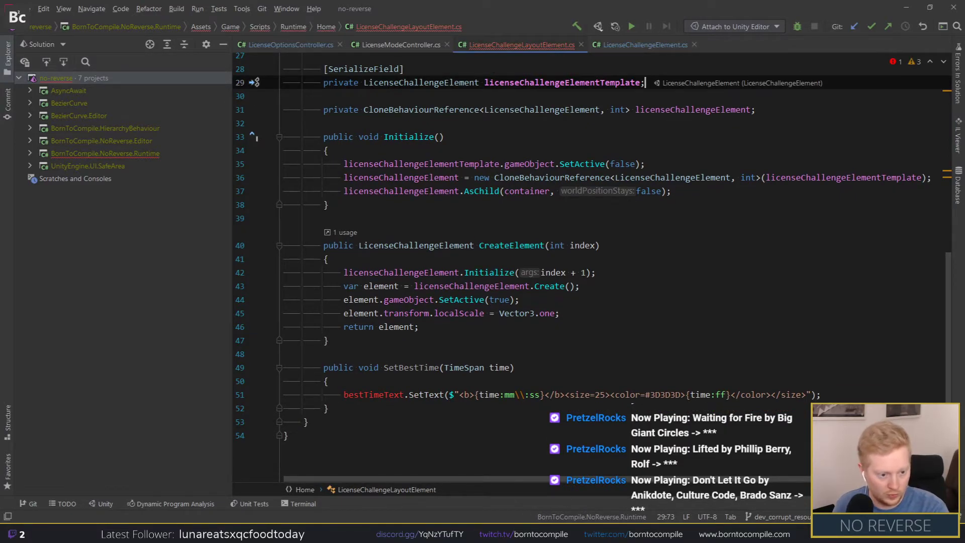
pyautogui.keyDown('ctrl'); pyautogui.click(513, 111); pyautogui.keyUp('ctrl')
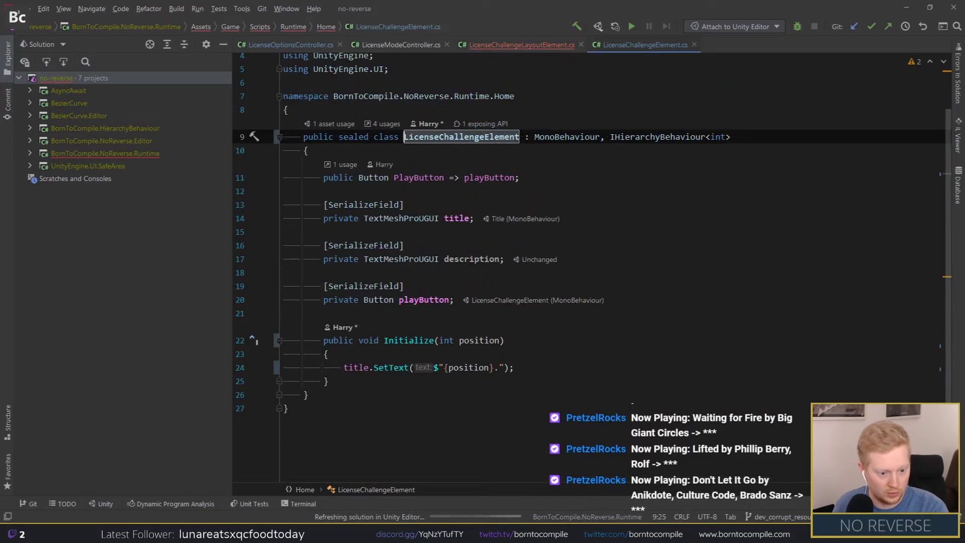
pyautogui.click(455, 300)
pyautogui.press('Return')
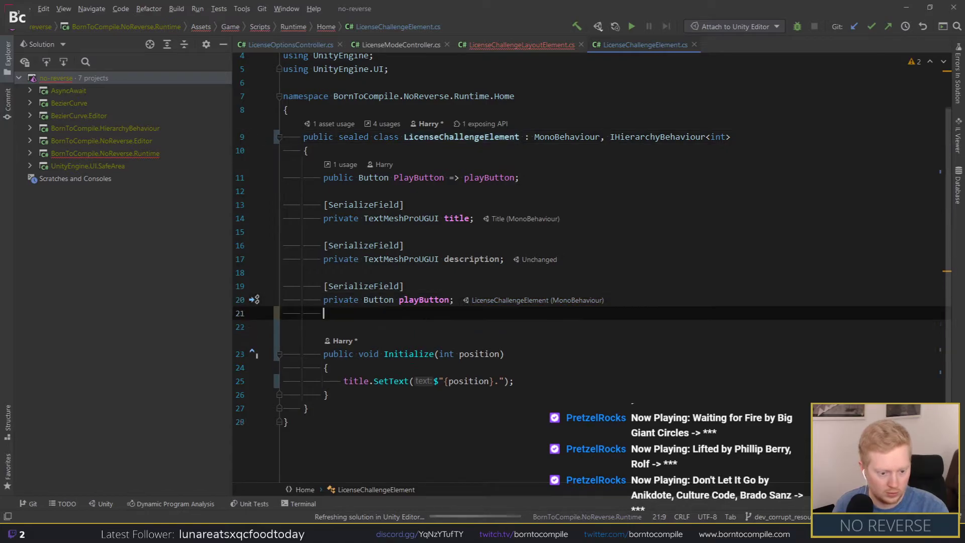
pyautogui.hotkey('ctrl', 'v')
# Step: Delete the description field, move playButton above title, and tidy the blank lines
pyautogui.click(508, 205)
pyautogui.hotkey('shift', 'Up')
pyautogui.hotkey('shift', 'Up')
pyautogui.hotkey('shift', 'Up')
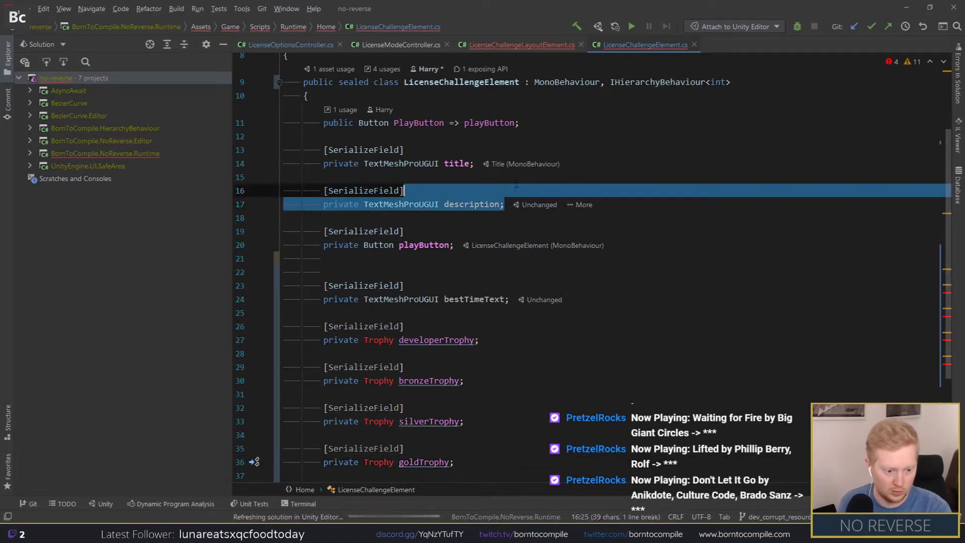
pyautogui.press('BackSpace')
pyautogui.press('Down')
pyautogui.press('Down')
pyautogui.press('Down')
pyautogui.hotkey('shift', 'Up')
pyautogui.hotkey('shift', 'Up')
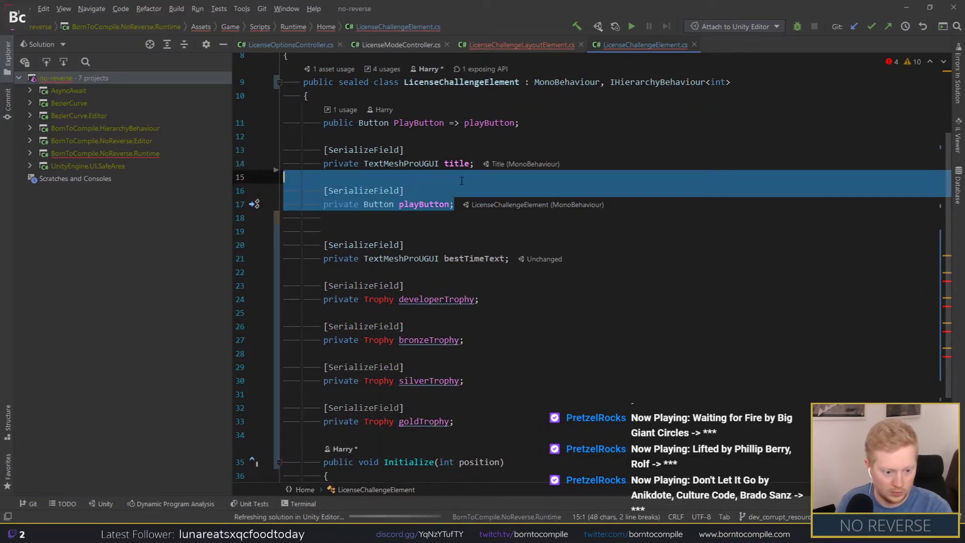
pyautogui.hotkey('ctrl', 'x')
pyautogui.press('Up')
pyautogui.press('Up')
pyautogui.press('Up')
pyautogui.hotkey('ctrl', 'v')
pyautogui.press('Return')
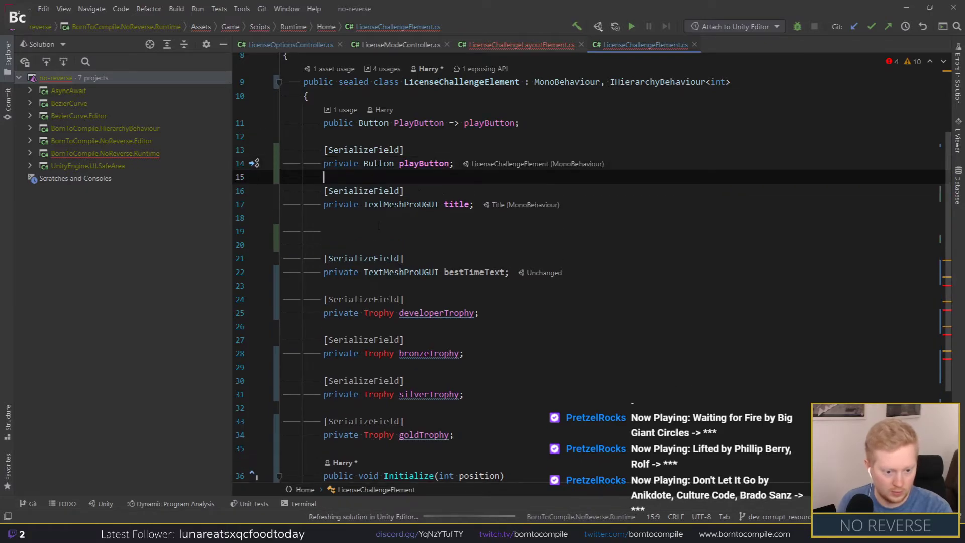
pyautogui.press('Down')
pyautogui.press('Down')
pyautogui.press('Down')
pyautogui.press('BackSpace')
pyautogui.press('Down')
pyautogui.press('BackSpace')
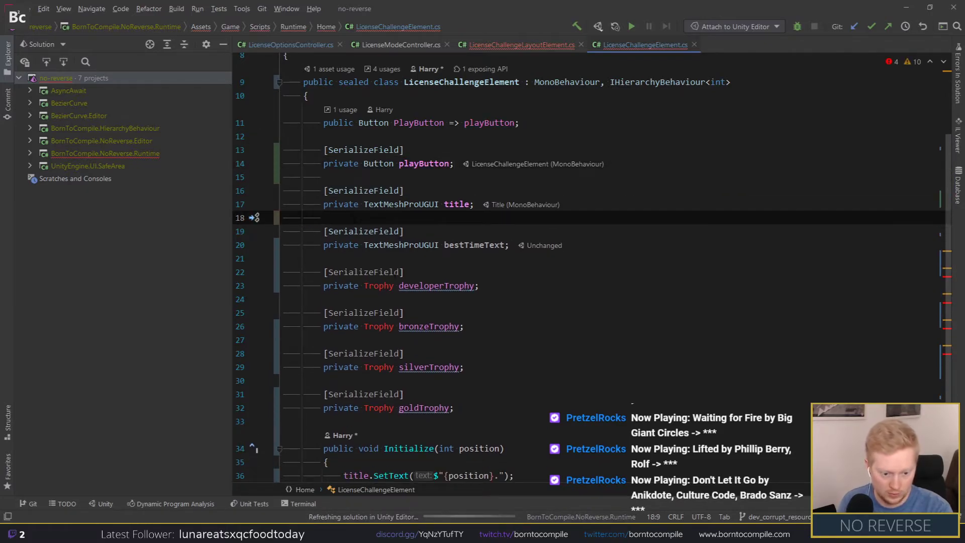
# Step: Cut the Trophy class from LicenseChallengeLayoutElement.cs and paste it into LicenseChallengeElement.cs
pyautogui.click(394, 285)
pyautogui.click(504, 47)
pyautogui.scroll(8, 503, 251)
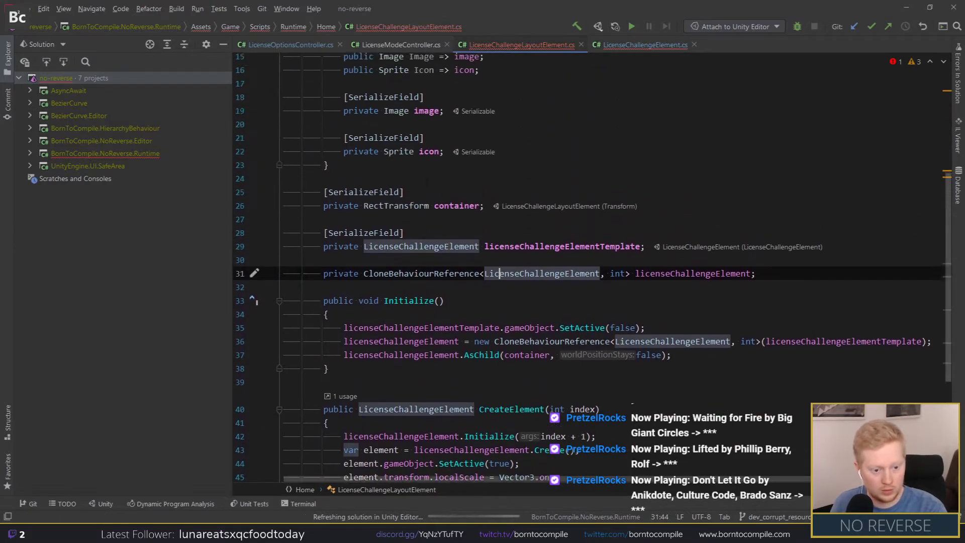
pyautogui.click(324, 177)
pyautogui.keyDown('shift'); pyautogui.click(328, 327); pyautogui.keyUp('shift')
pyautogui.hotkey('ctrl', 'x')
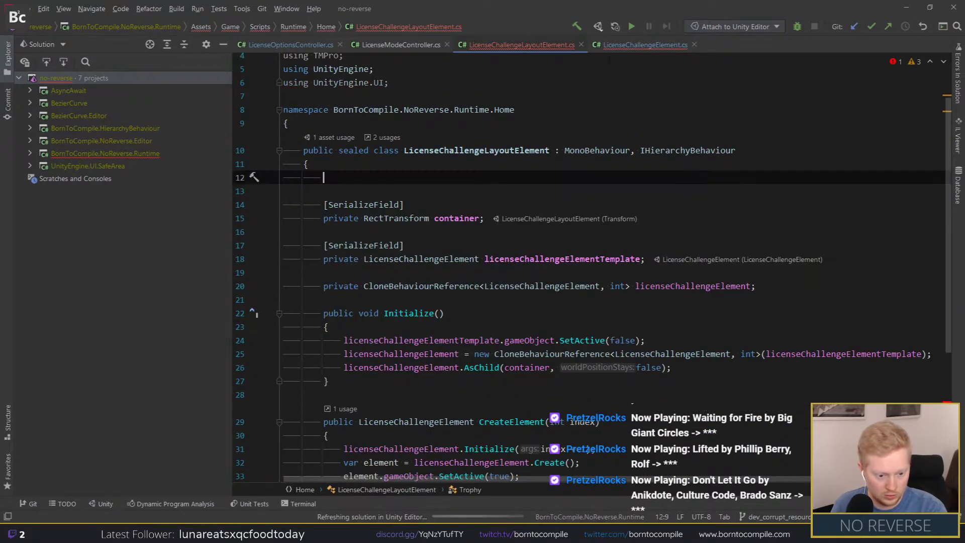
pyautogui.click(645, 44)
pyautogui.scroll(3, 453, 251)
pyautogui.click(286, 136)
pyautogui.hotkey('ctrl', 'v')
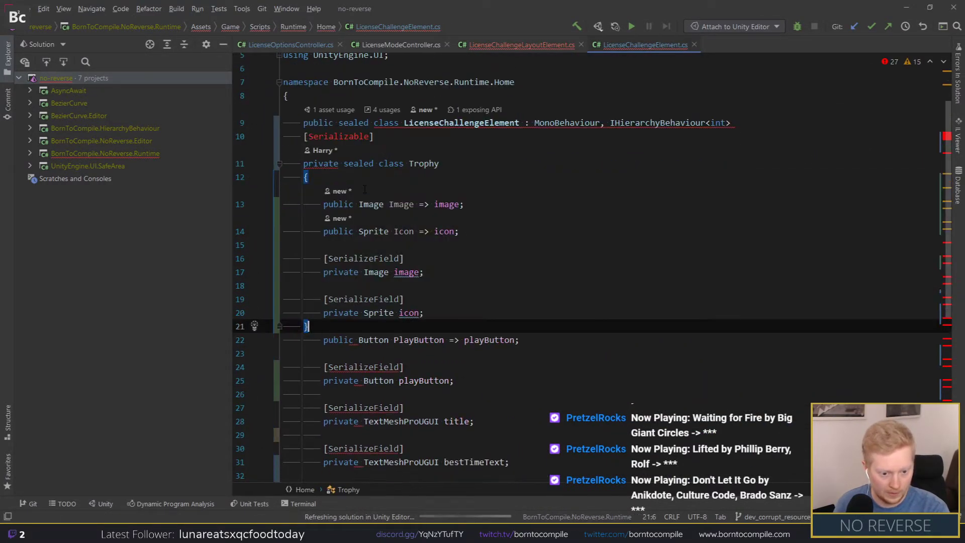
# Step: Import System for the Serializable attribute and reformat the Trophy class code
pyautogui.click(333, 137)
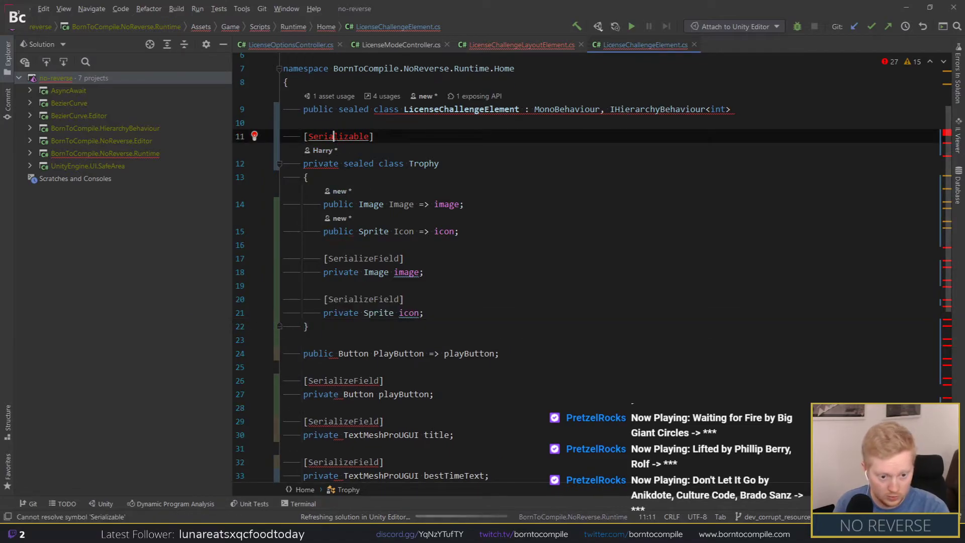
pyautogui.hotkey('alt', 'Return')
pyautogui.press('Return')
pyautogui.press('Up')
pyautogui.write('{')
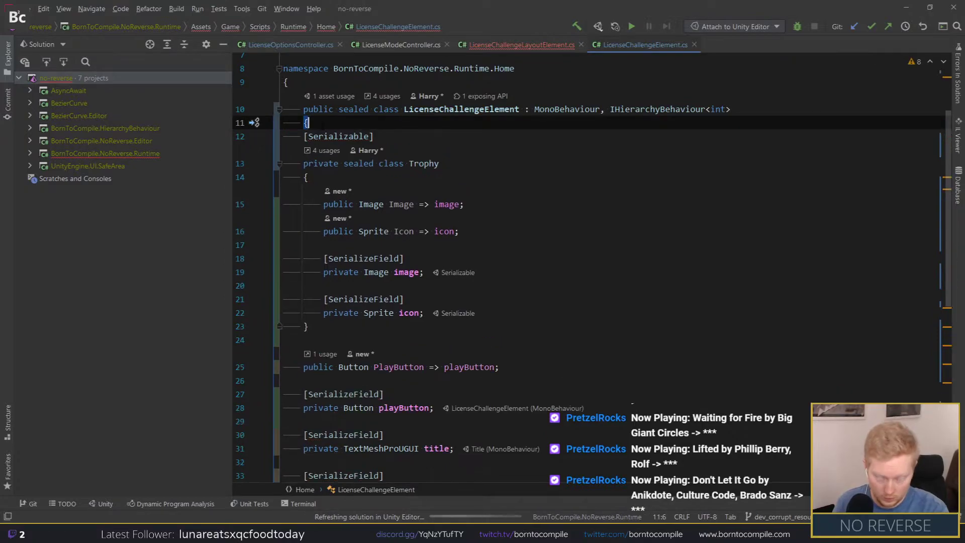
pyautogui.hotkey('ctrl', 'alt', 'l')
pyautogui.scroll(-7, 485, 229)
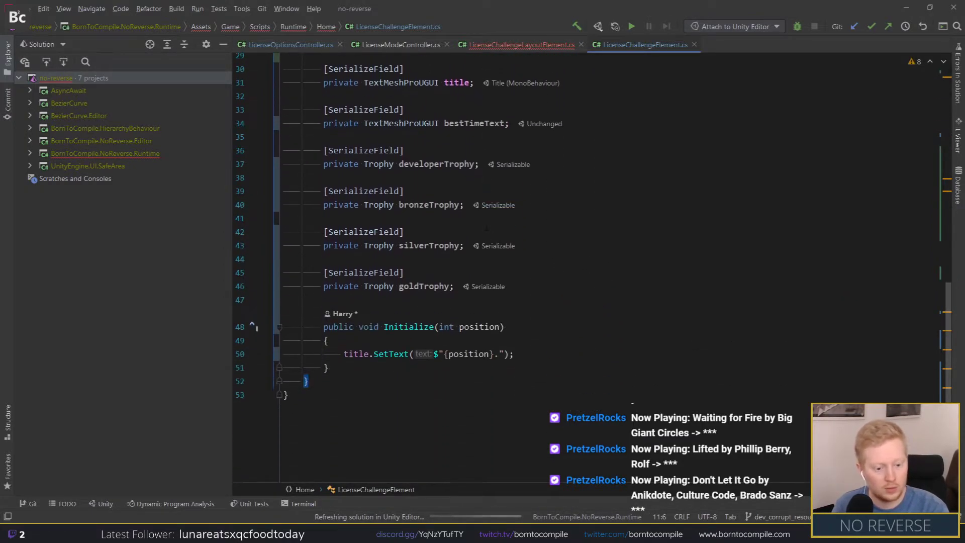
# Step: Move the SetBestTime method into LicenseChallengeElement, placed after Initialize
pyautogui.click(516, 46)
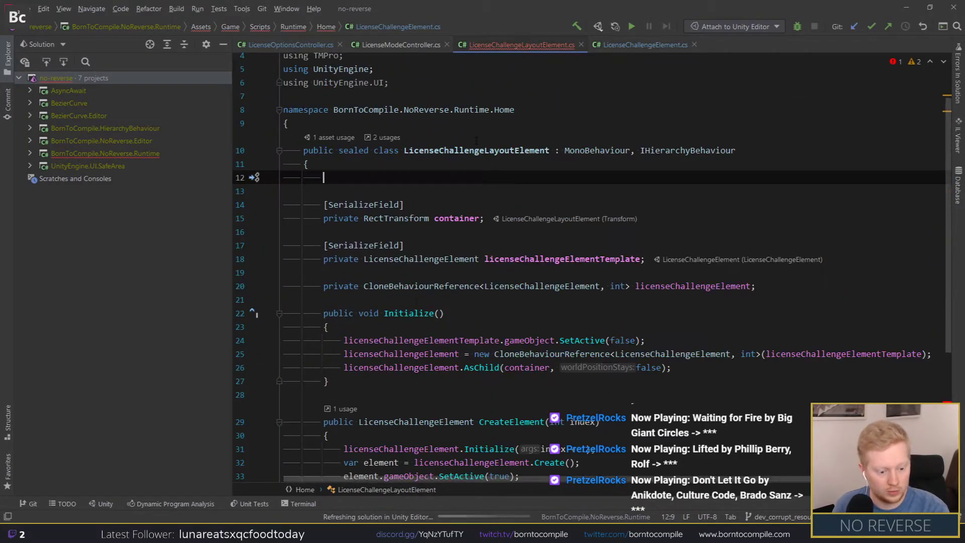
pyautogui.scroll(-6, 423, 360)
pyautogui.scroll(-1, 423, 360)
pyautogui.moveTo(283, 327); pyautogui.dragTo(282, 381)
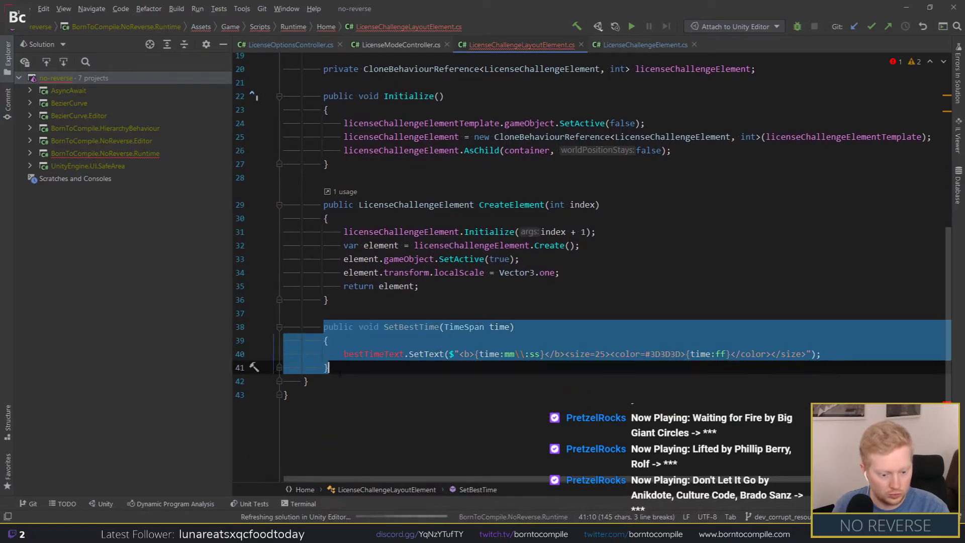
pyautogui.hotkey('ctrl', 'x')
pyautogui.click(604, 42)
pyautogui.click(365, 381)
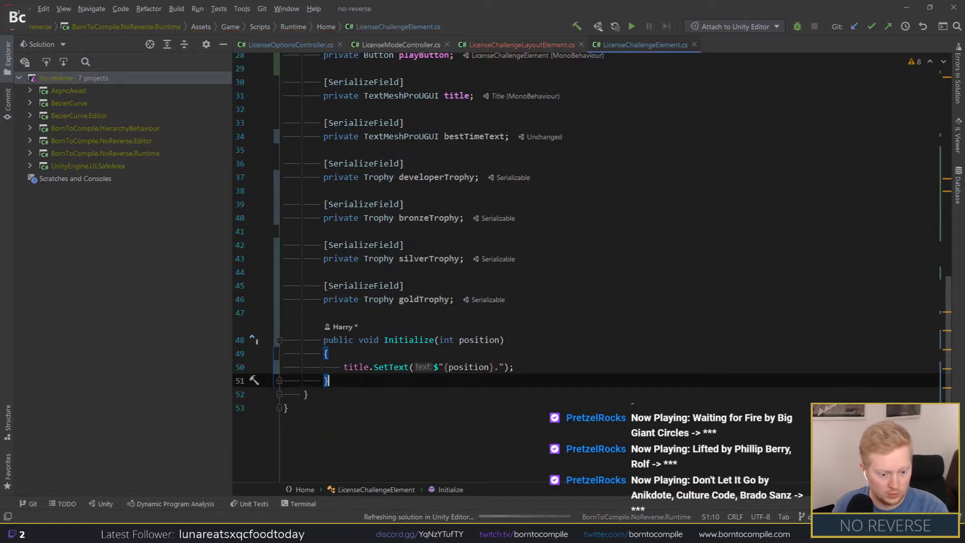
pyautogui.press('Return')
pyautogui.press('Return')
pyautogui.hotkey('ctrl', 'v')
pyautogui.scroll(5, 420, 132)
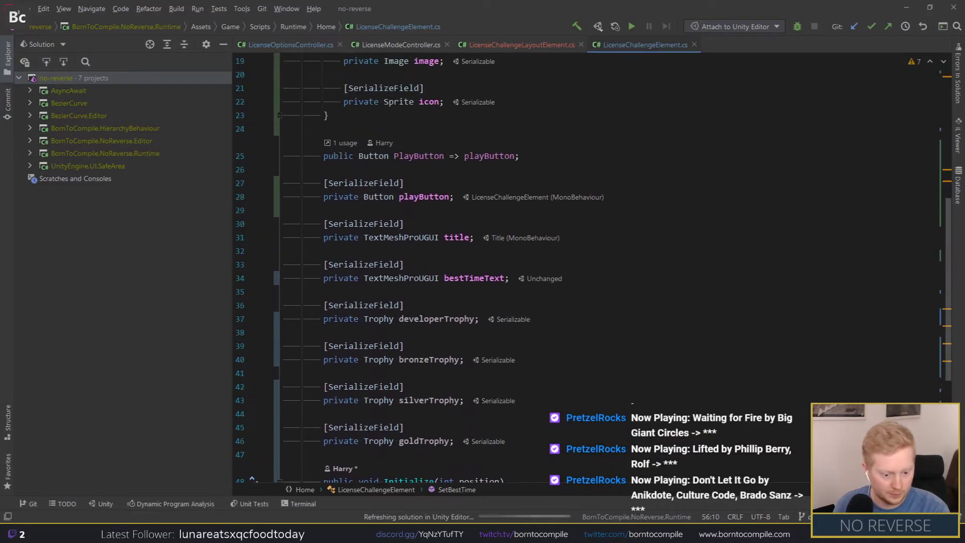
pyautogui.scroll(2, 420, 131)
pyautogui.scroll(-6, 425, 250)
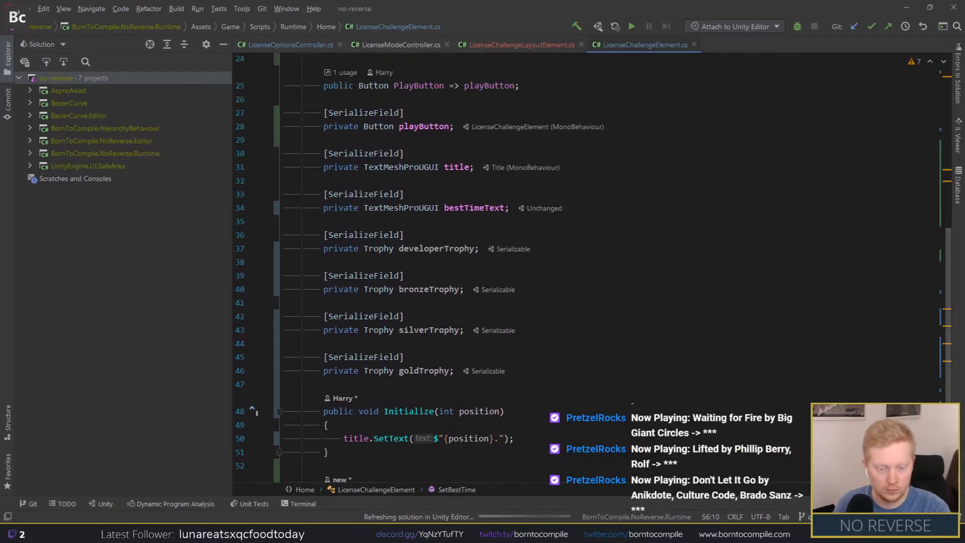
# Step: Clean up leftover lines and unused using directives in LicenseChallengeLayoutElement.cs
pyautogui.click(521, 44)
pyautogui.click(332, 340)
pyautogui.press('Return')
pyautogui.press('Return')
pyautogui.hotkey('ctrl', 'z')
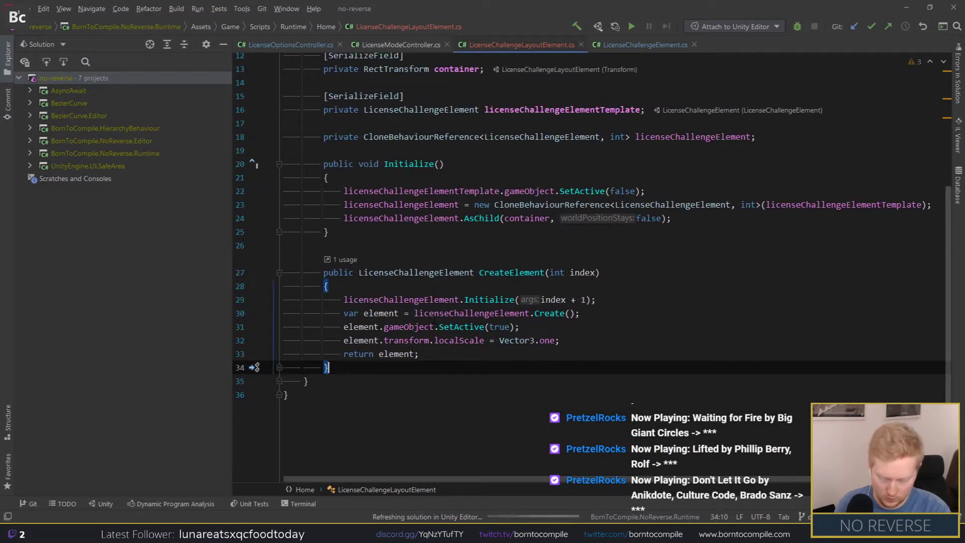
pyautogui.hotkey('ctrl', 'z')
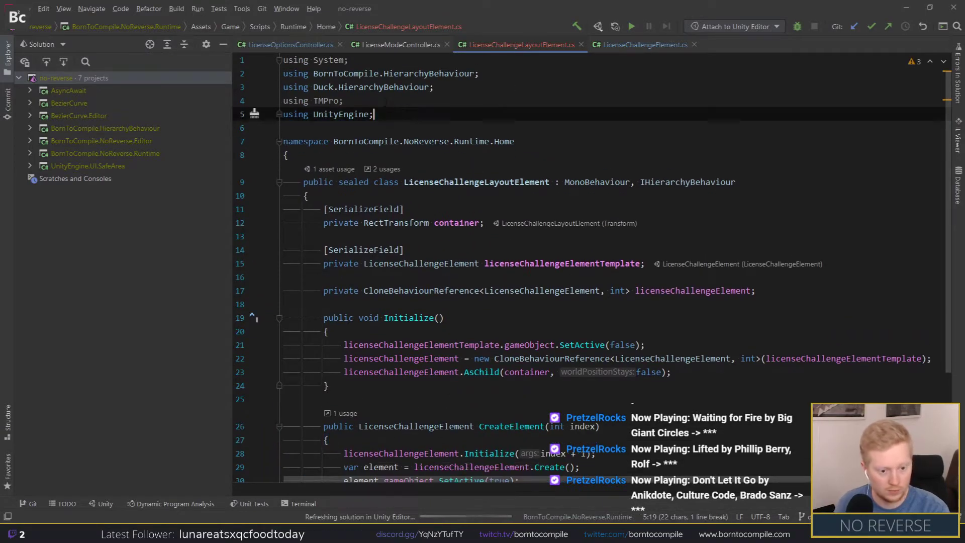
pyautogui.hotkey('ctrl', 'z')
pyautogui.hotkey('ctrl', 'z')
pyautogui.hotkey('ctrl', 'z')
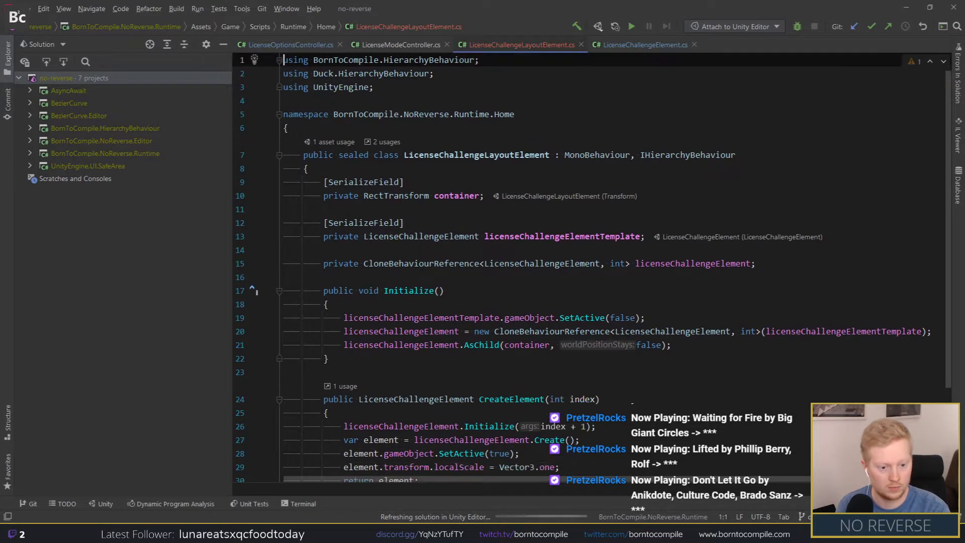
# Step: Remove an unused using from LicenseChallengeElement.cs and return to Unity to recompile
pyautogui.click(644, 45)
pyautogui.scroll(5, 643, 201)
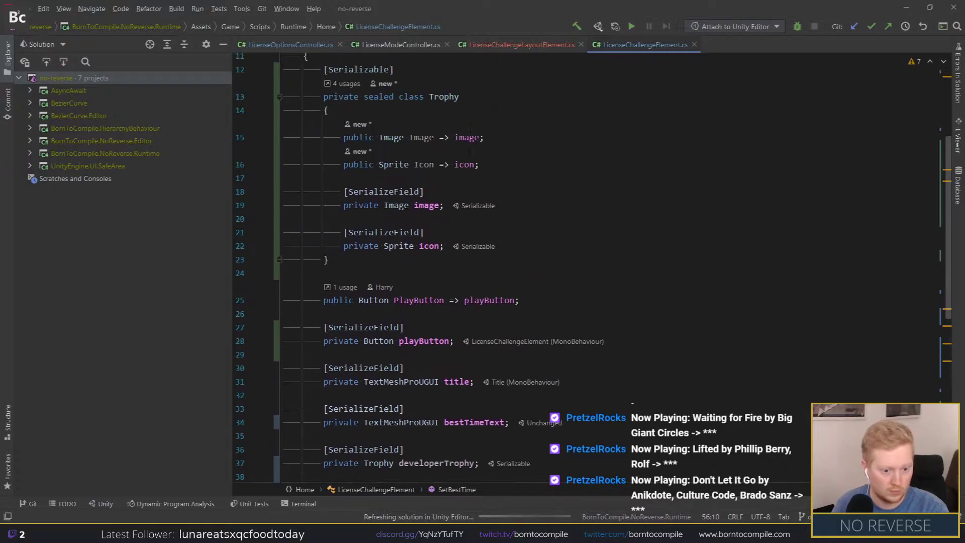
pyautogui.scroll(3, 644, 201)
pyautogui.hotkey('ctrl', 'z')
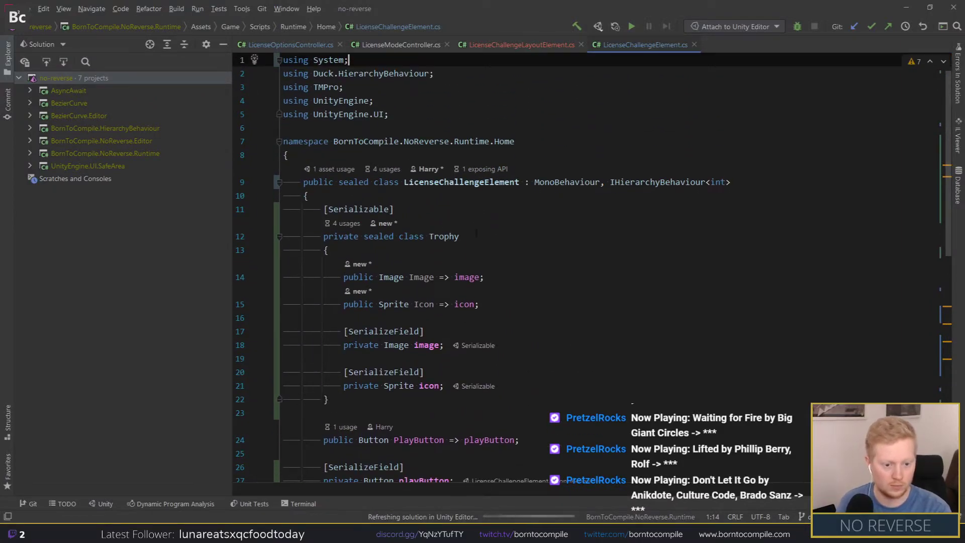
pyautogui.scroll(-5, 475, 238)
pyautogui.scroll(-2, 475, 238)
pyautogui.hotkey('alt', 'Tab')
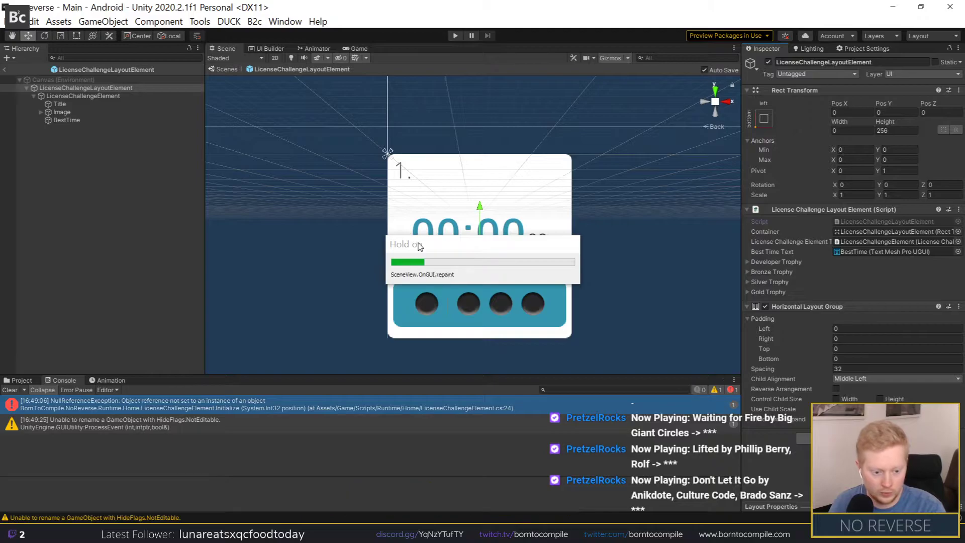
# Step: Assign the BestTime object as the card script's best time text
pyautogui.click(83, 96)
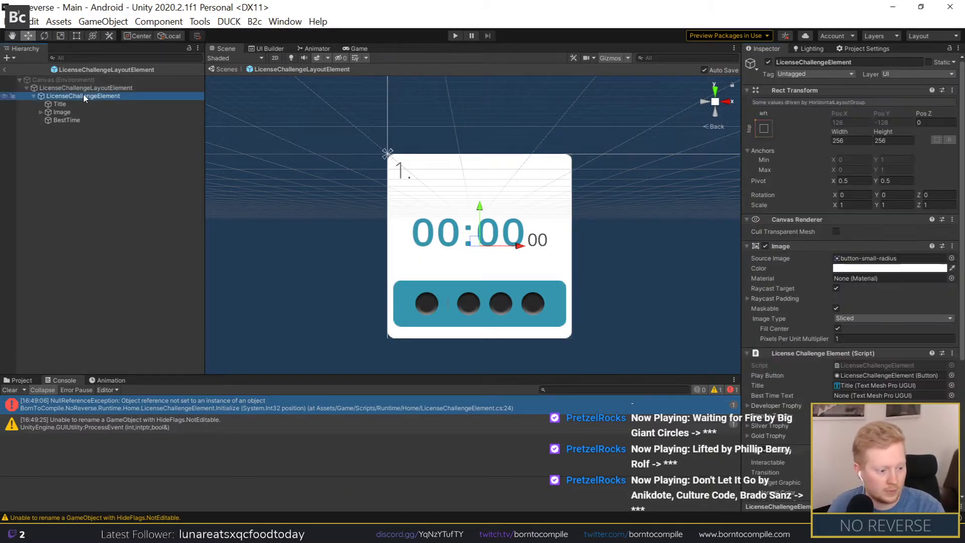
pyautogui.doubleClick(52, 104)
pyautogui.moveTo(442, 224); pyautogui.dragTo(438, 146, button='middle')
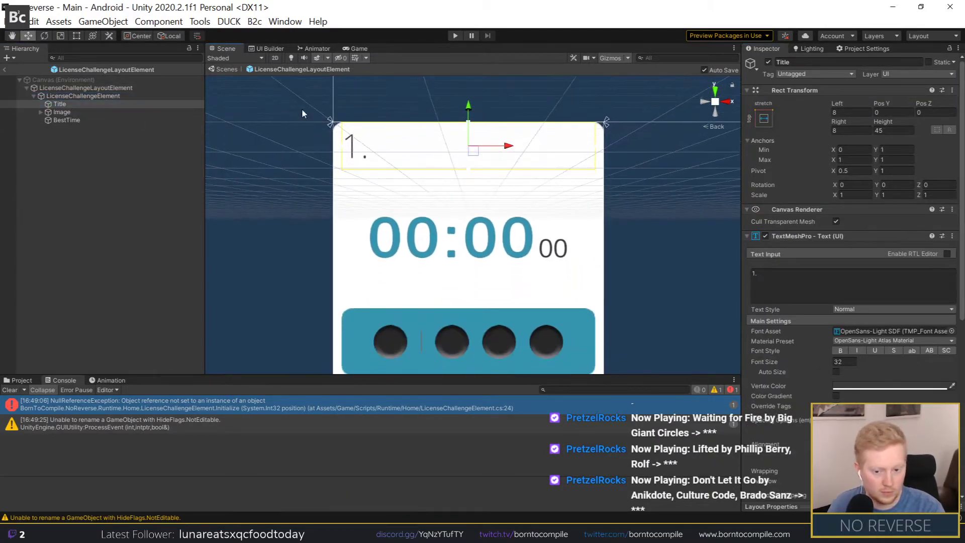
pyautogui.click(83, 96)
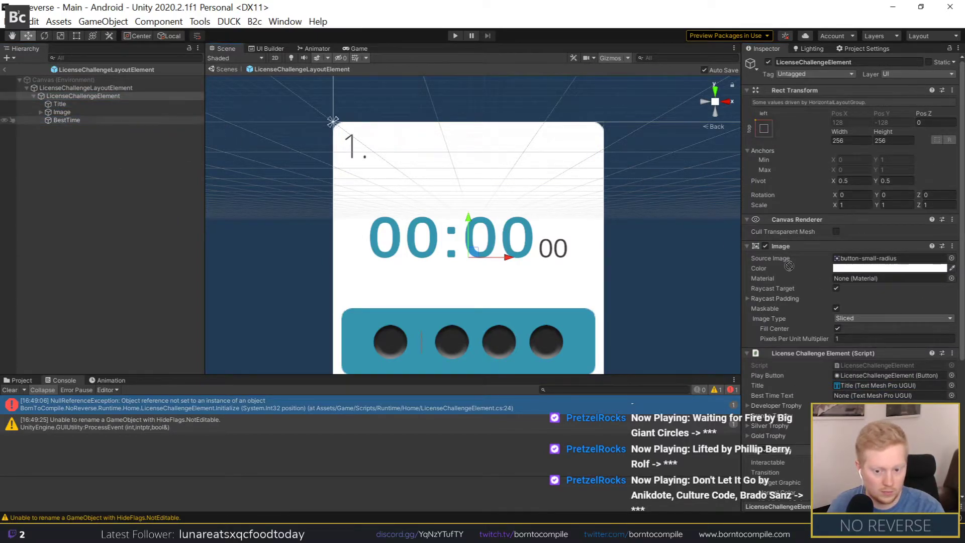
pyautogui.moveTo(66, 120); pyautogui.dragTo(885, 396)
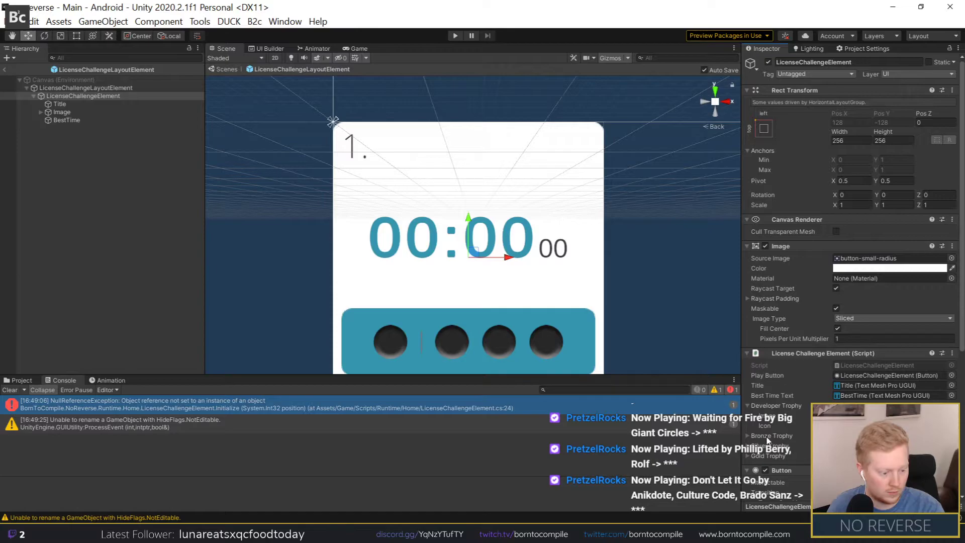
# Step: Expand the trophy settings and assign the Developer object as the developer trophy image
pyautogui.click(767, 436)
pyautogui.scroll(-5, 798, 434)
pyautogui.click(769, 229)
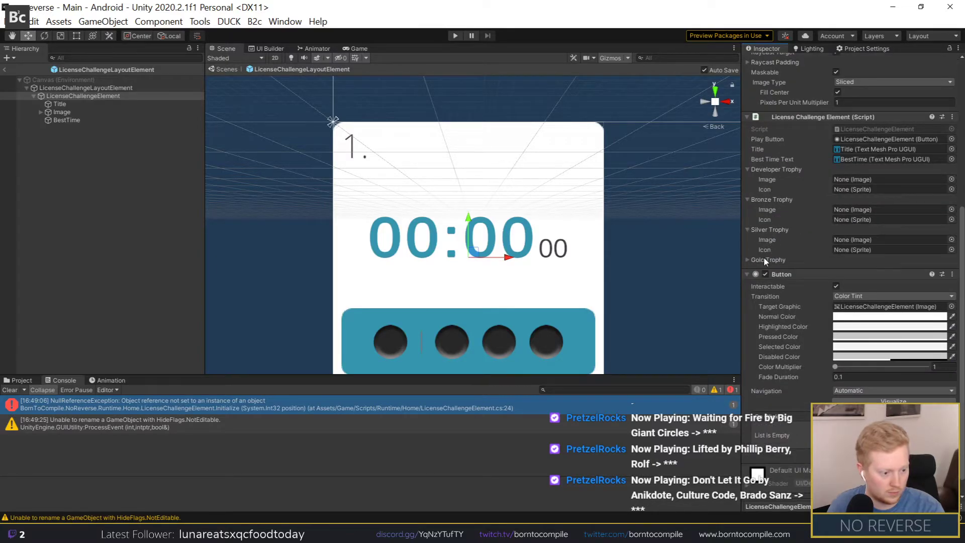
pyautogui.click(766, 259)
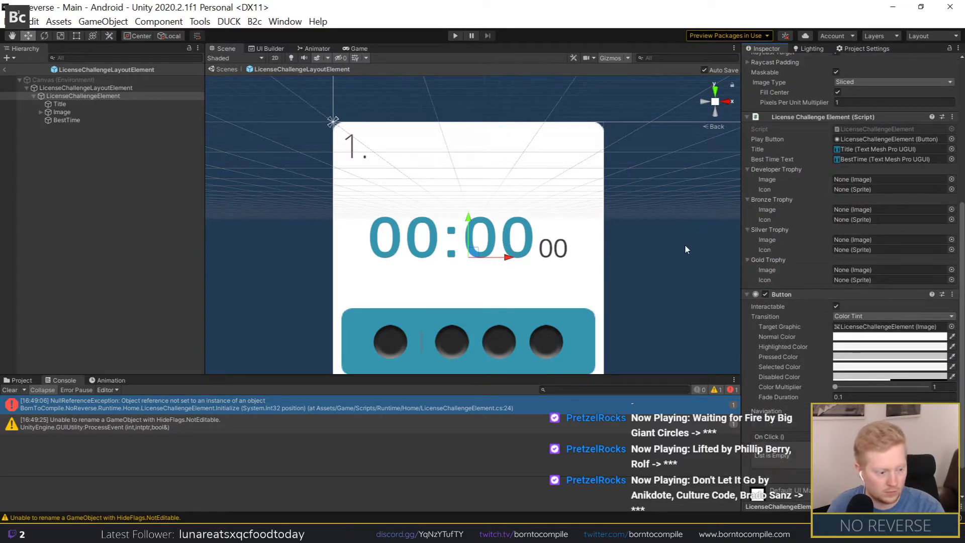
pyautogui.click(40, 112)
pyautogui.click(49, 121)
pyautogui.moveTo(75, 129); pyautogui.dragTo(864, 179)
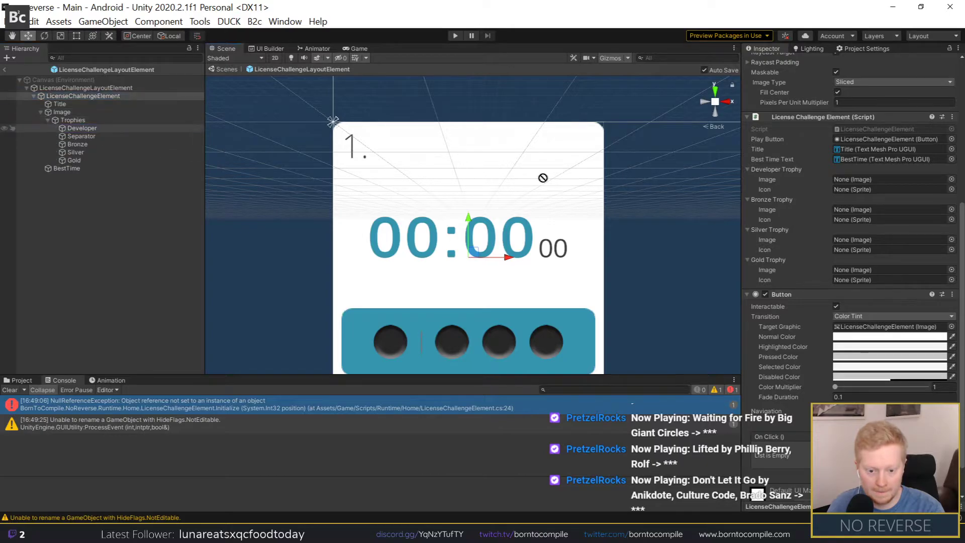
# Step: Assign the Bronze, Silver and Gold objects to their trophy image slots
pyautogui.click(76, 136)
pyautogui.click(64, 96)
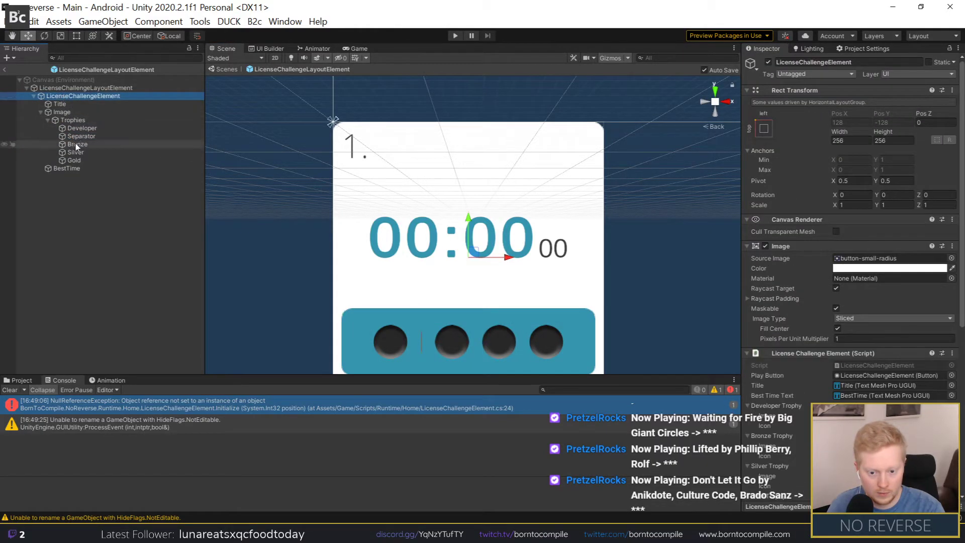
pyautogui.moveTo(75, 144)
pyautogui.mouseDown()
pyautogui.moveTo(865, 281)
pyautogui.moveTo(864, 445)
pyautogui.mouseUp()
pyautogui.scroll(-3, 854, 302)
pyautogui.moveTo(76, 152)
pyautogui.mouseDown()
pyautogui.moveTo(441, 197)
pyautogui.moveTo(864, 295)
pyautogui.mouseUp()
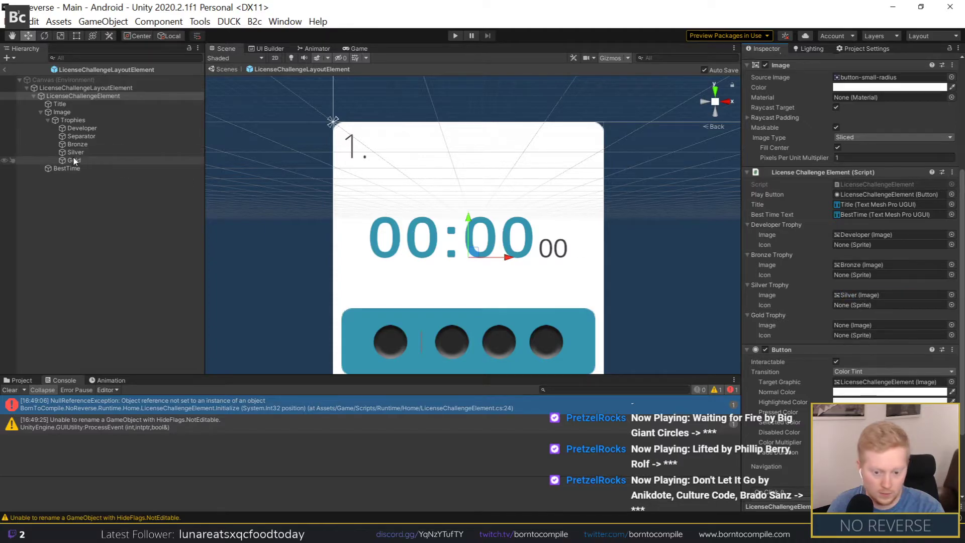
pyautogui.moveTo(74, 160); pyautogui.dragTo(859, 325)
# Step: Search the project assets for 'trophy' and select the card root to show its script
pyautogui.click(23, 379)
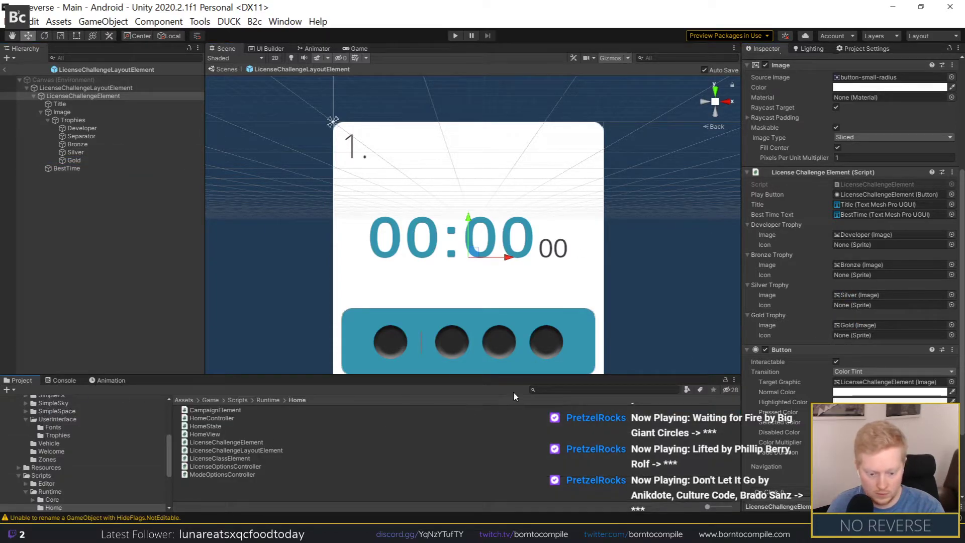
pyautogui.click(552, 389)
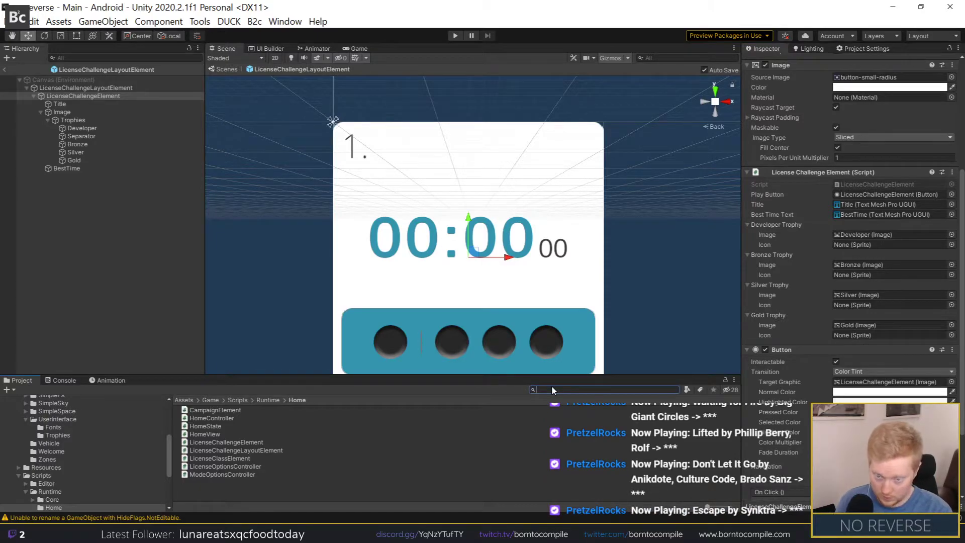
pyautogui.write('troph')
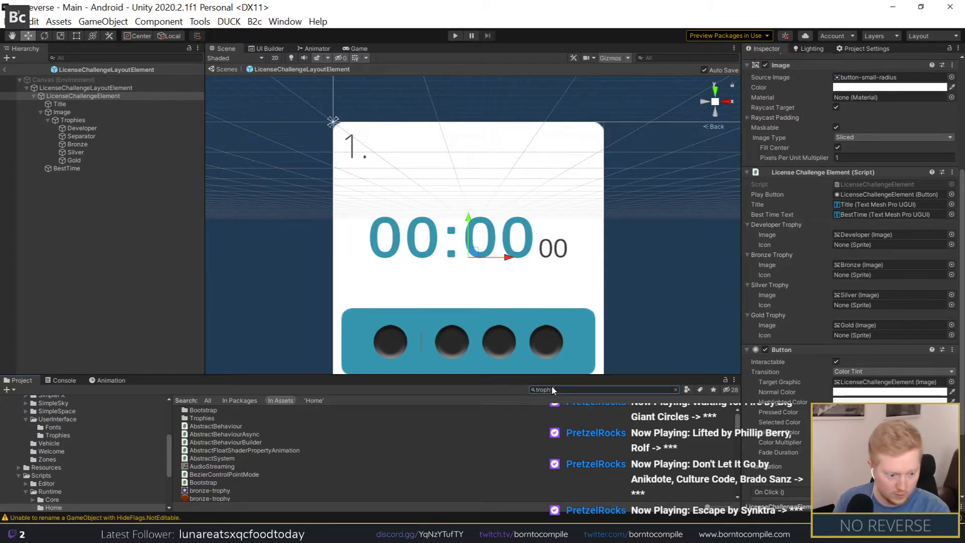
pyautogui.write('y')
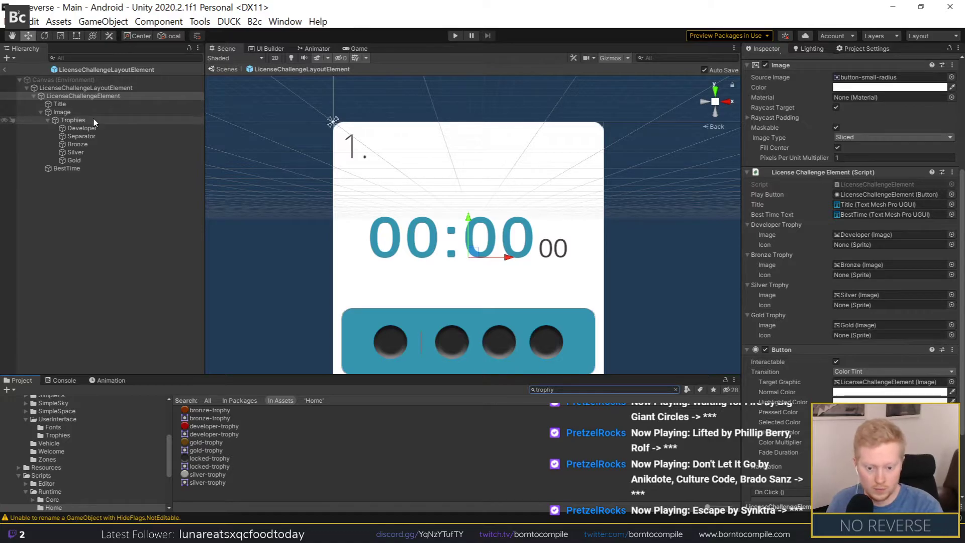
pyautogui.click(92, 120)
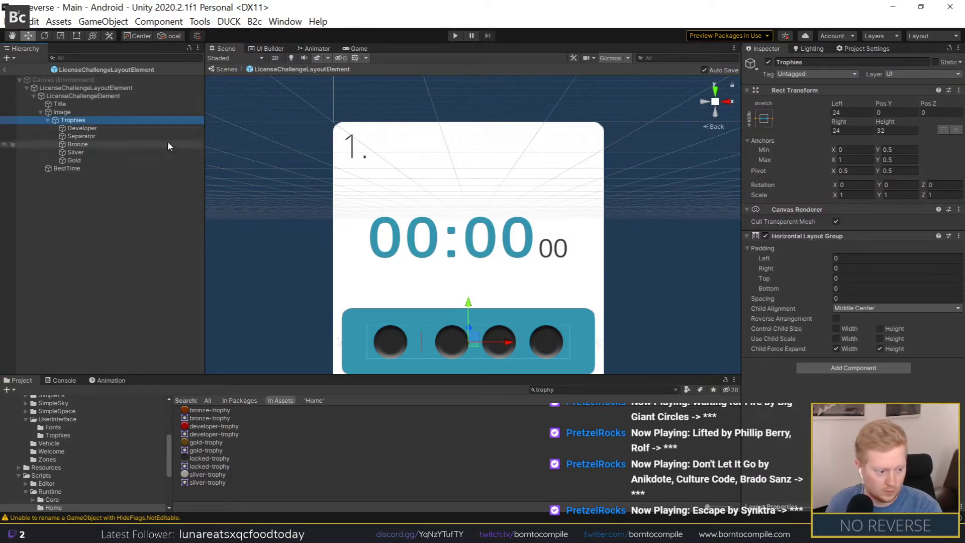
pyautogui.click(72, 96)
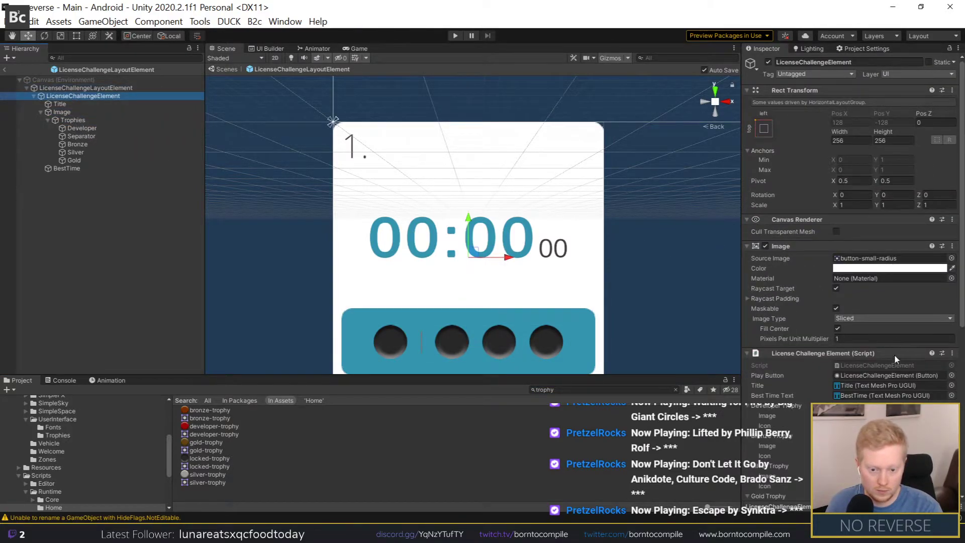
pyautogui.scroll(-5, 893, 354)
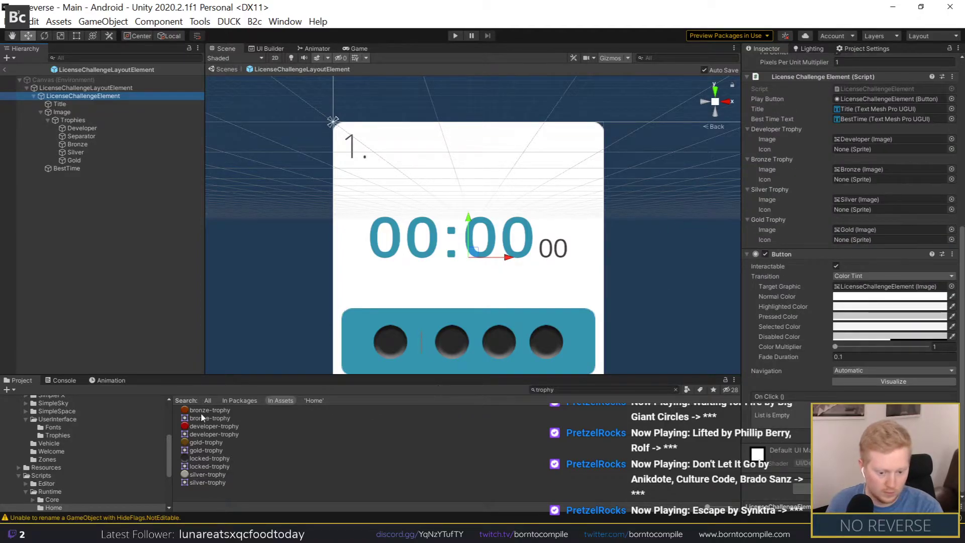
# Step: Set the developer, bronze, silver and gold trophy sprites as the four Icon fields, then play
pyautogui.moveTo(211, 426); pyautogui.dragTo(845, 149)
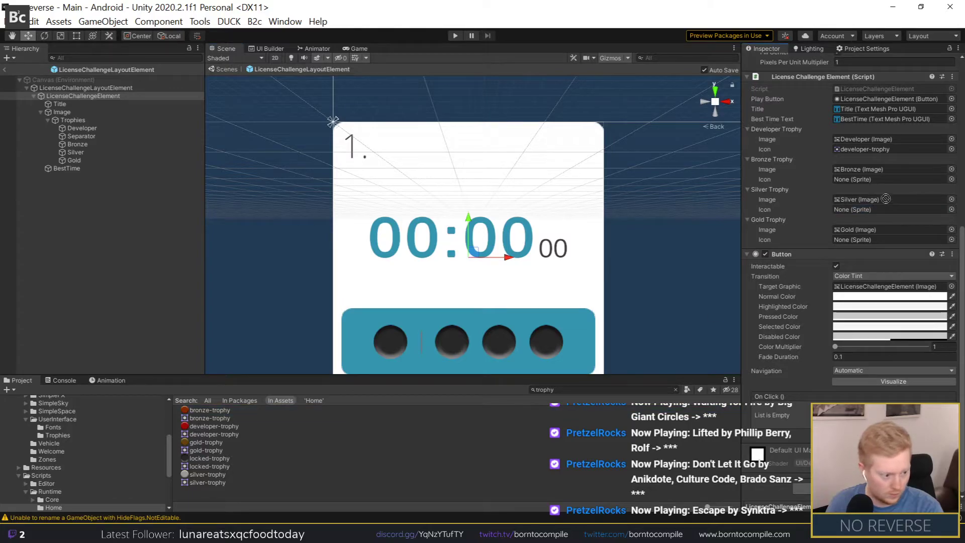
pyautogui.moveTo(707, 305); pyautogui.dragTo(863, 178)
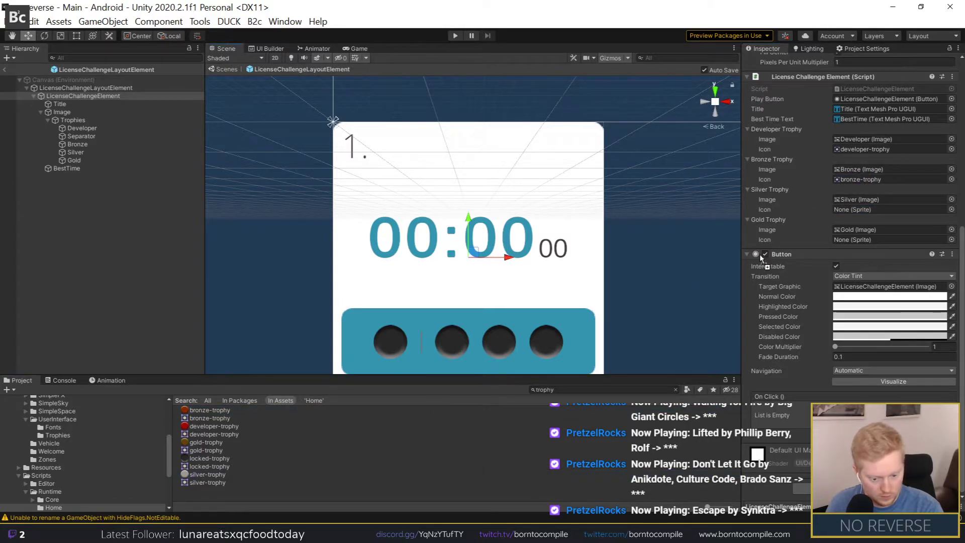
pyautogui.moveTo(199, 474); pyautogui.dragTo(845, 209)
pyautogui.moveTo(201, 442); pyautogui.dragTo(889, 240)
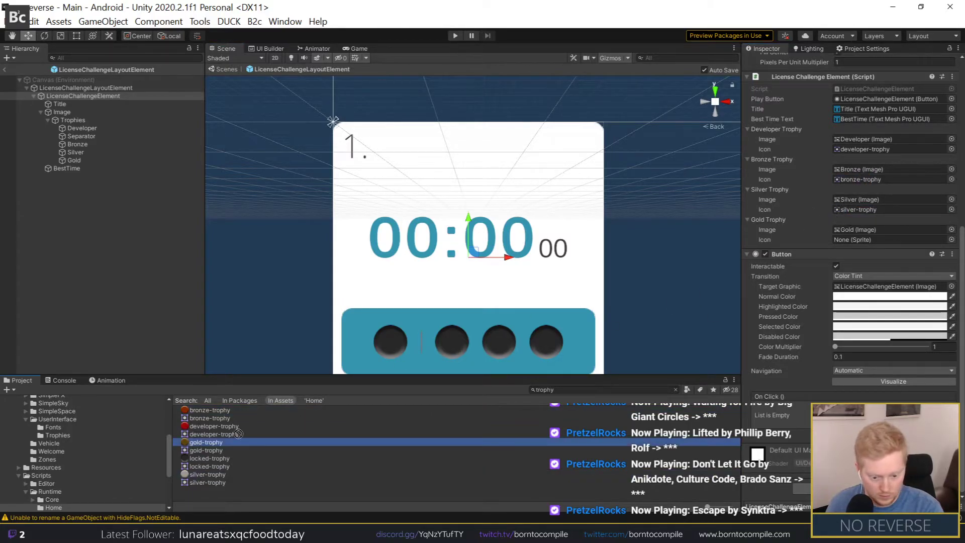
pyautogui.click(124, 196)
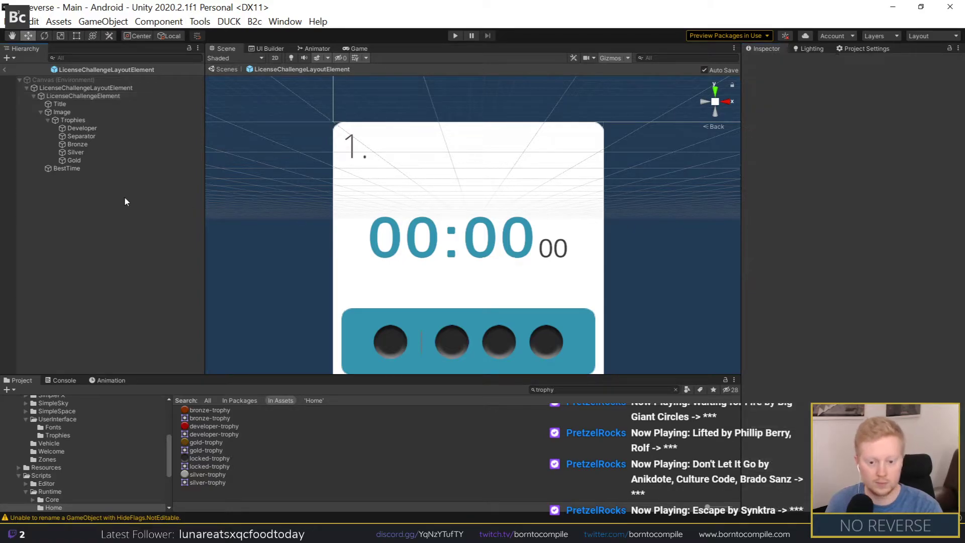
pyautogui.click(455, 36)
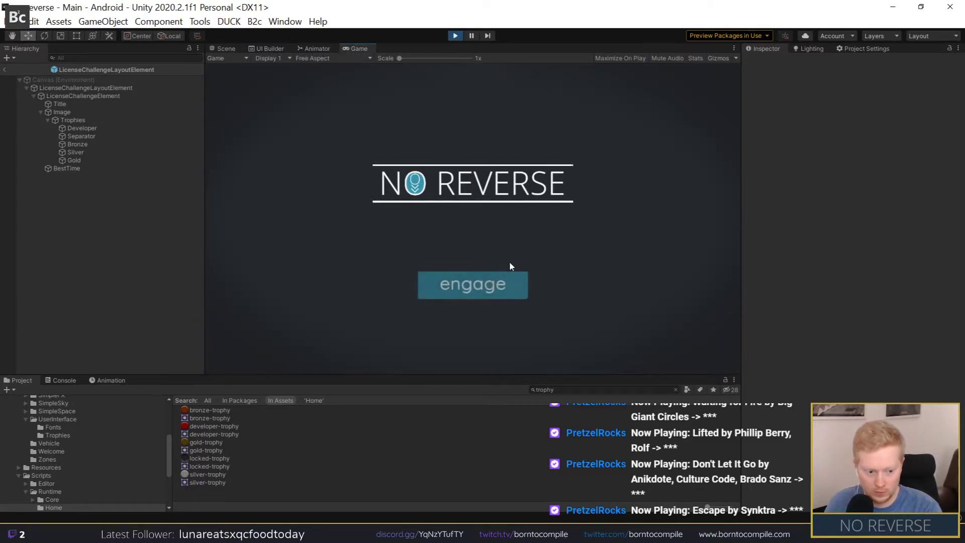
# Step: Get past the title screen, stop play mode, and select the locked-trophy sprite asset
pyautogui.click(474, 288)
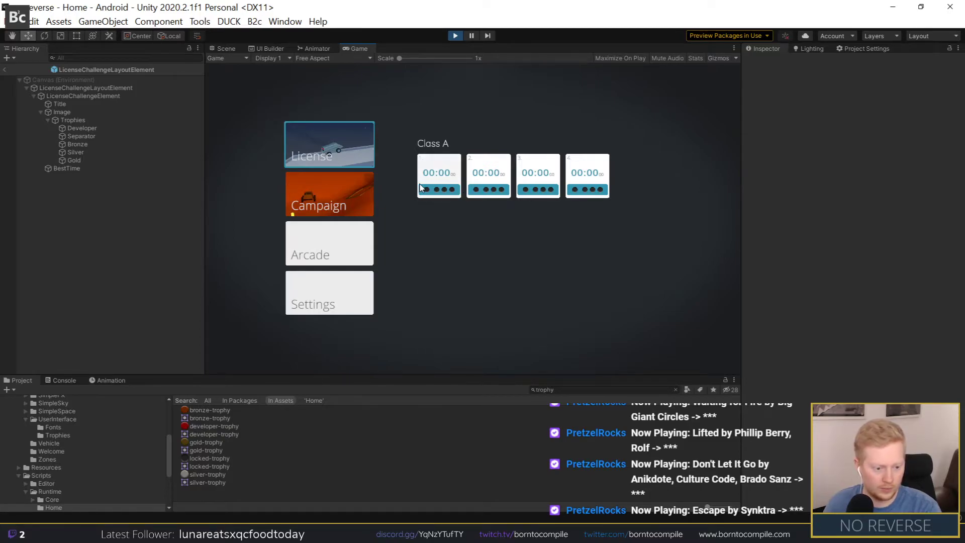
pyautogui.click(455, 35)
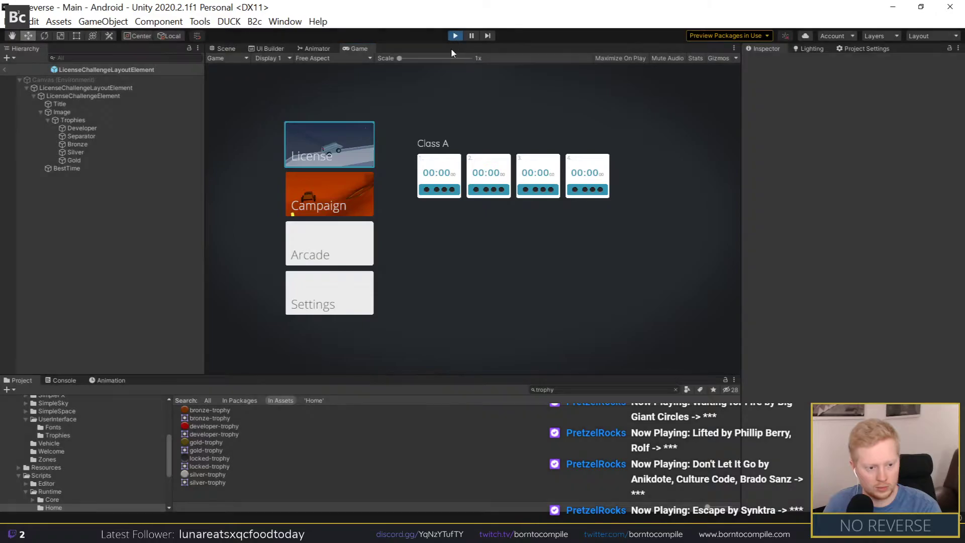
pyautogui.click(209, 458)
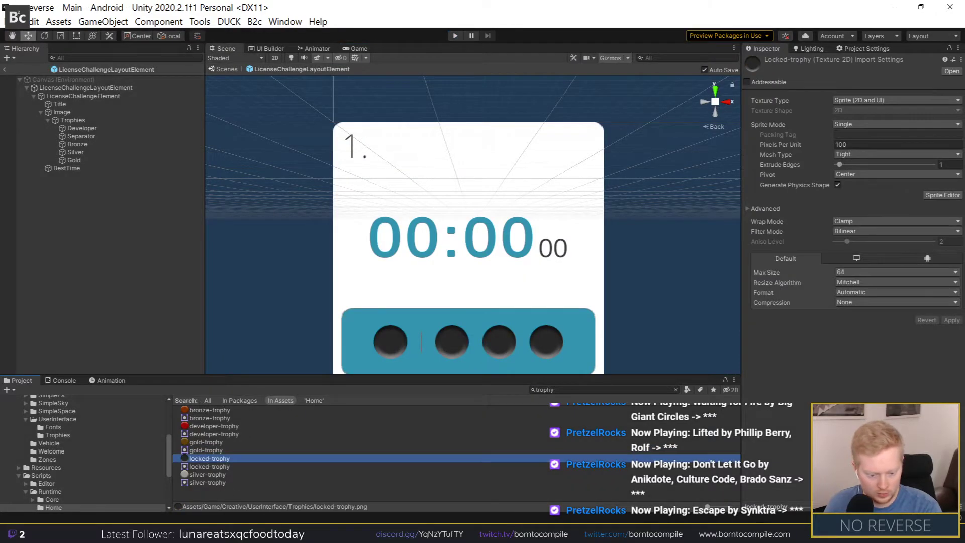
# Step: Hide the circle's Bevel & Emboss and overwrite locked-trophy.png as a PNG, then return to Unity
pyautogui.hotkey('alt', 'Tab')
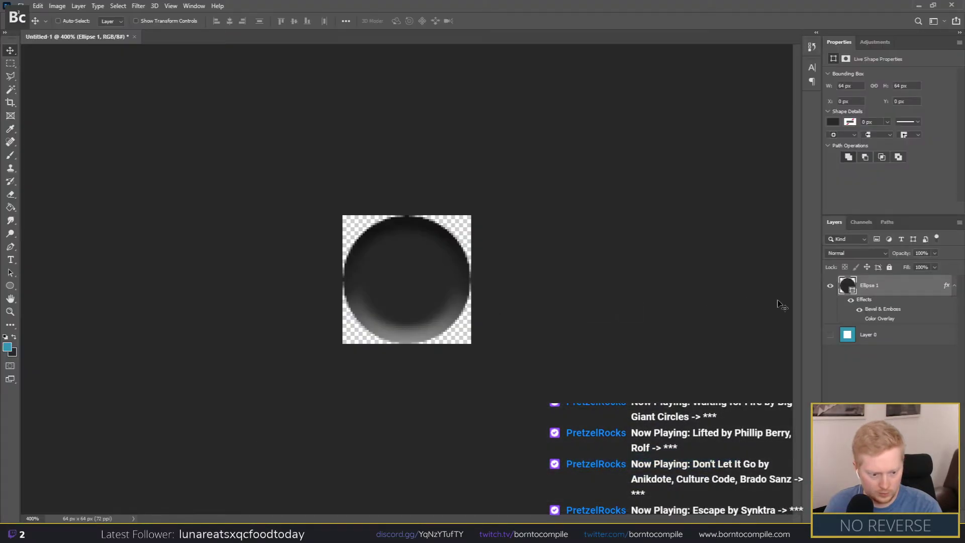
pyautogui.click(859, 311)
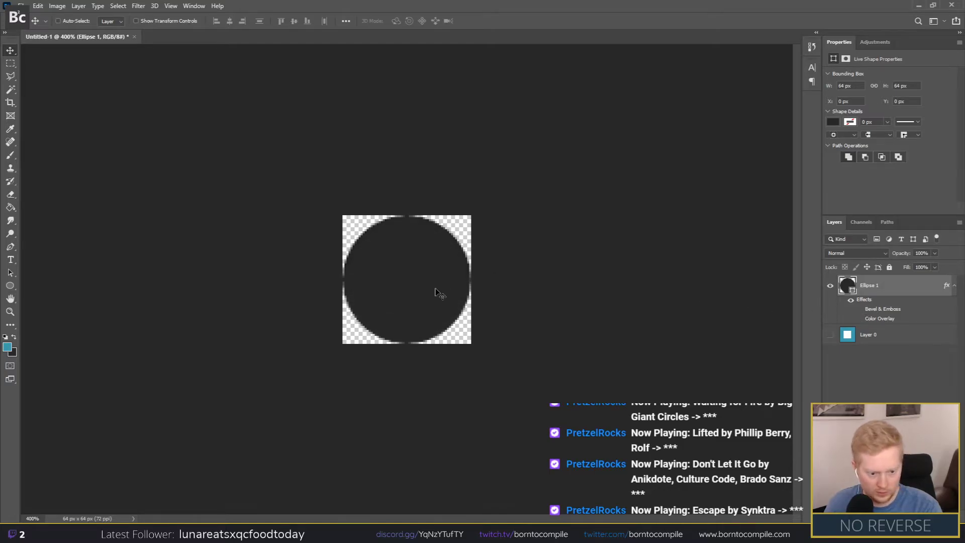
pyautogui.hotkey('ctrl', 'shift', 's')
pyautogui.click(155, 405)
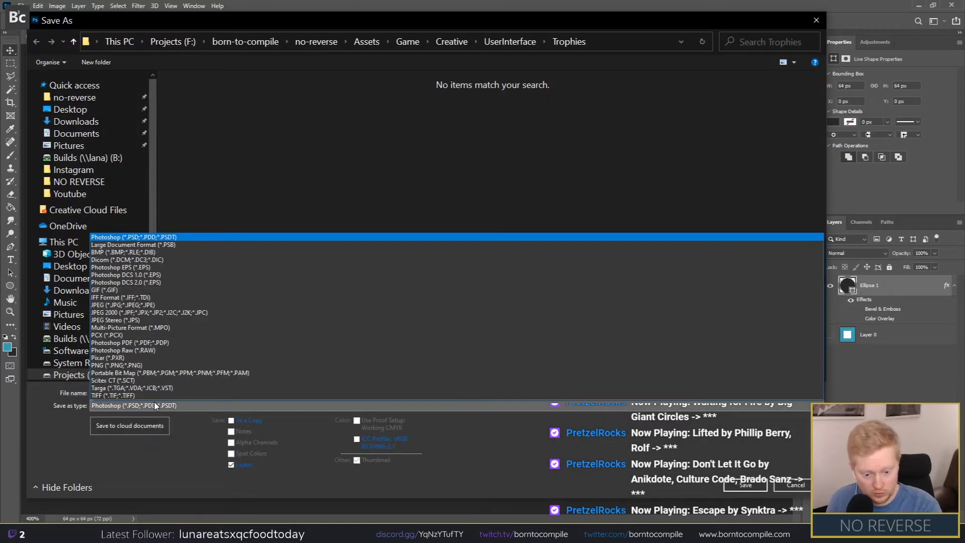
pyautogui.click(159, 364)
pyautogui.click(366, 102)
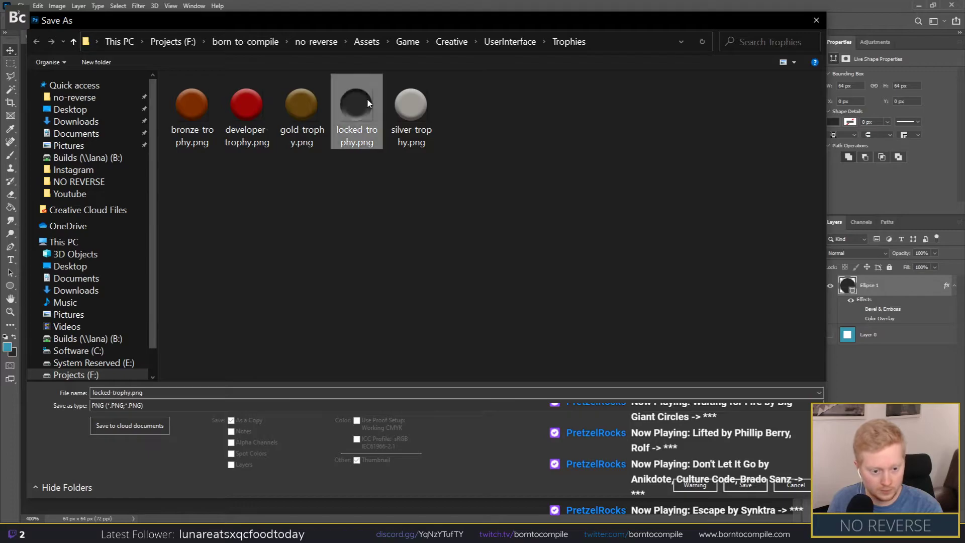
pyautogui.press('Return')
pyautogui.click(543, 266)
pyautogui.click(208, 166)
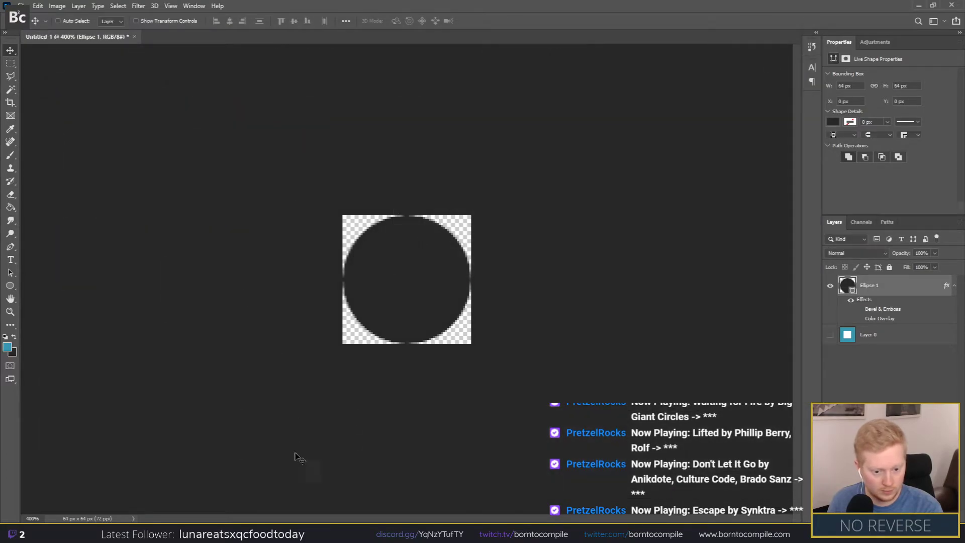
pyautogui.hotkey('alt', 'Tab')
pyautogui.scroll(-2, 480, 151)
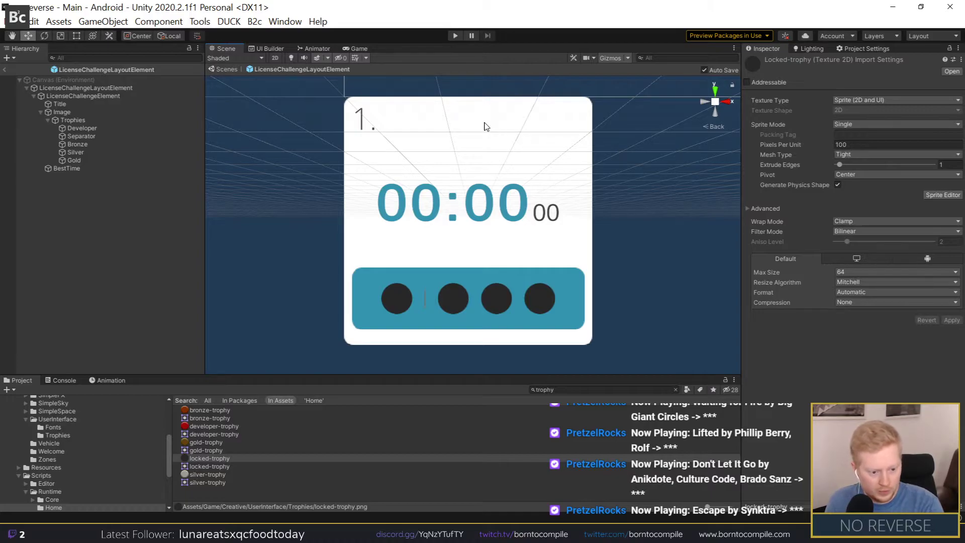
# Step: Change the Title text's font size to 40, then start play mode with Ctrl+P
pyautogui.click(367, 103)
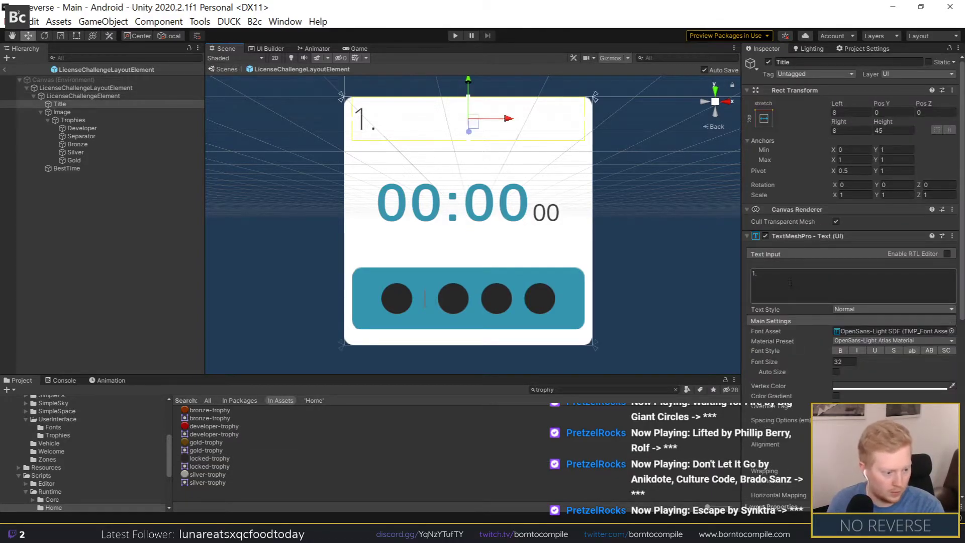
pyautogui.click(843, 362)
pyautogui.write('3')
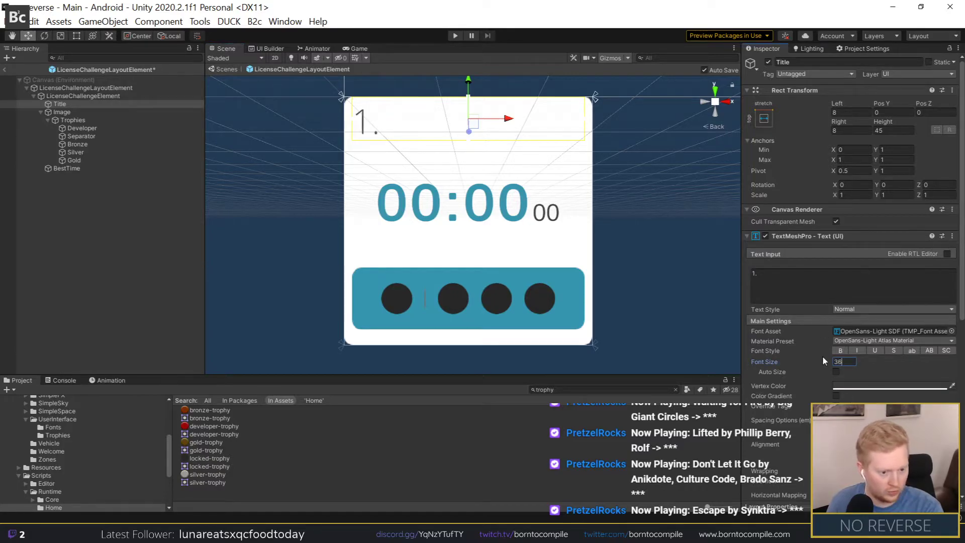
pyautogui.write('40')
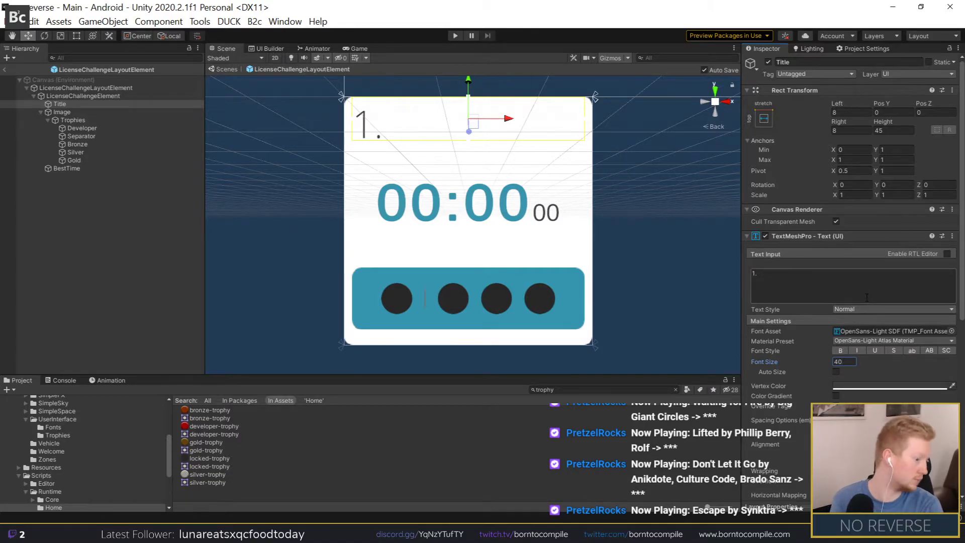
pyautogui.scroll(-3, 806, 291)
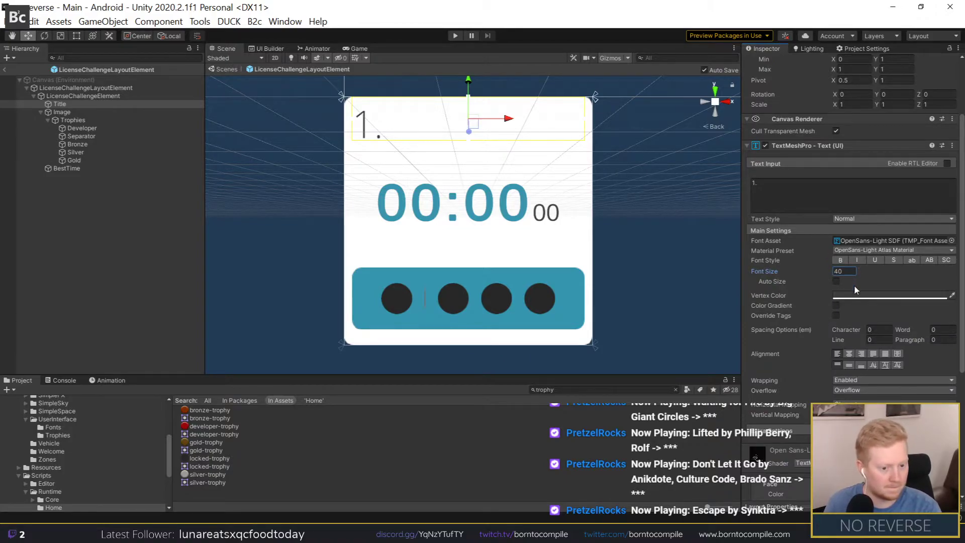
pyautogui.click(887, 299)
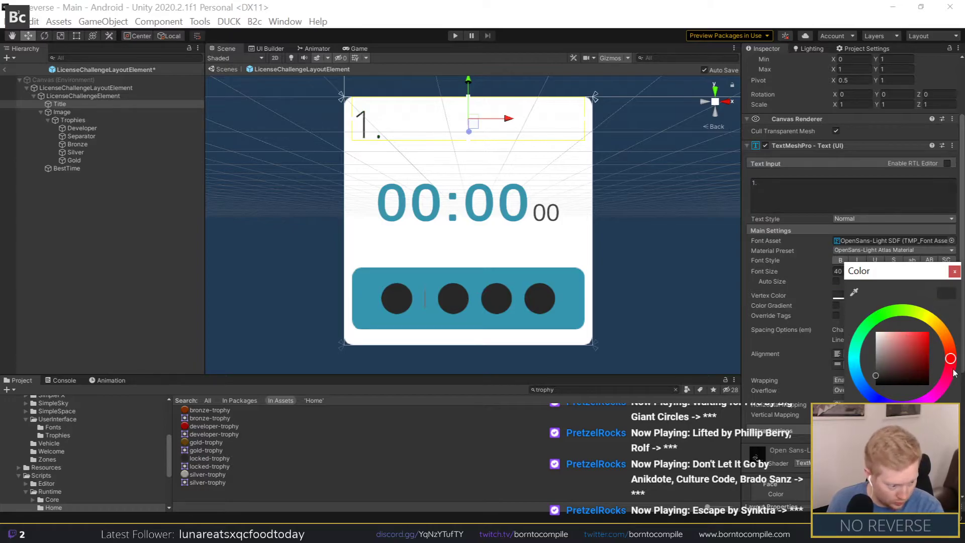
pyautogui.click(954, 271)
pyautogui.click(217, 213)
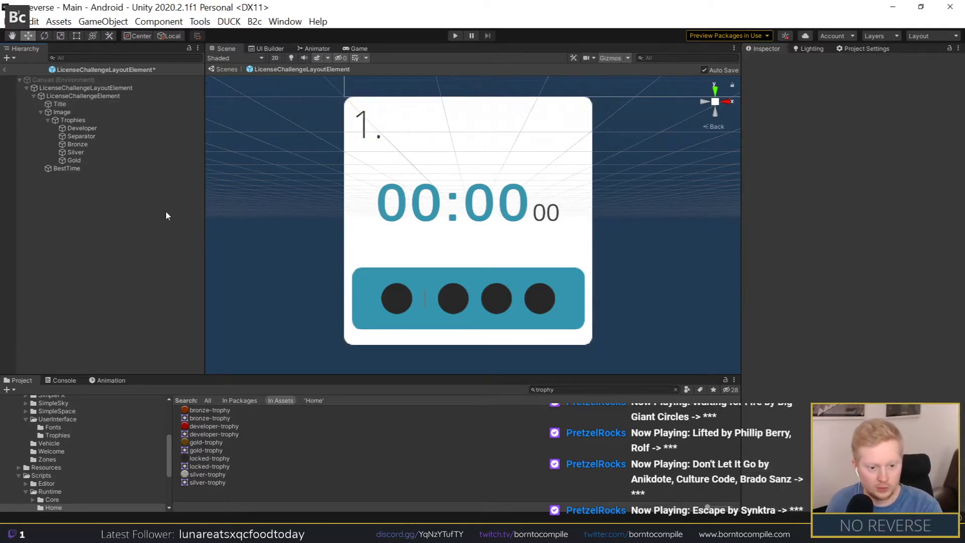
pyautogui.hotkey('ctrl', 'p')
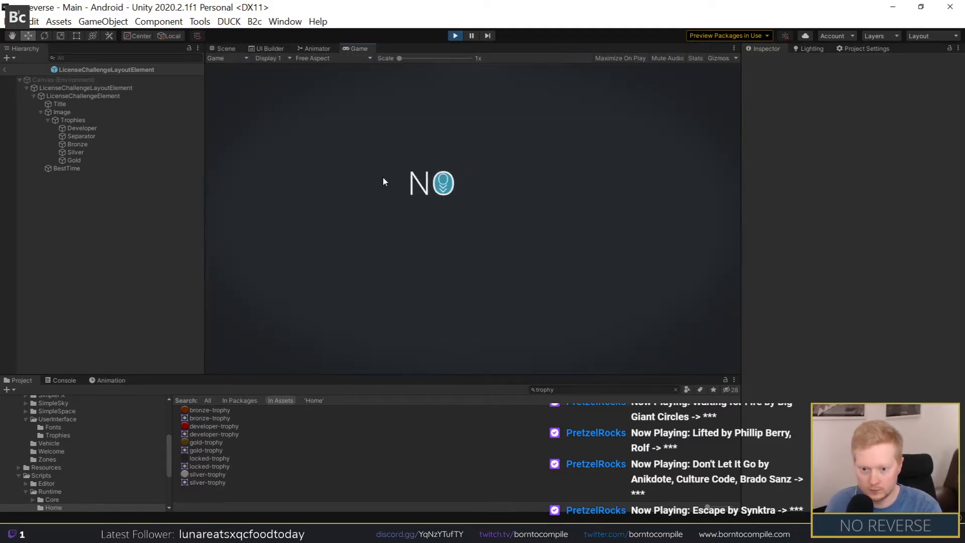
# Step: Click past the title screen to load the game's home menu
pyautogui.click(465, 289)
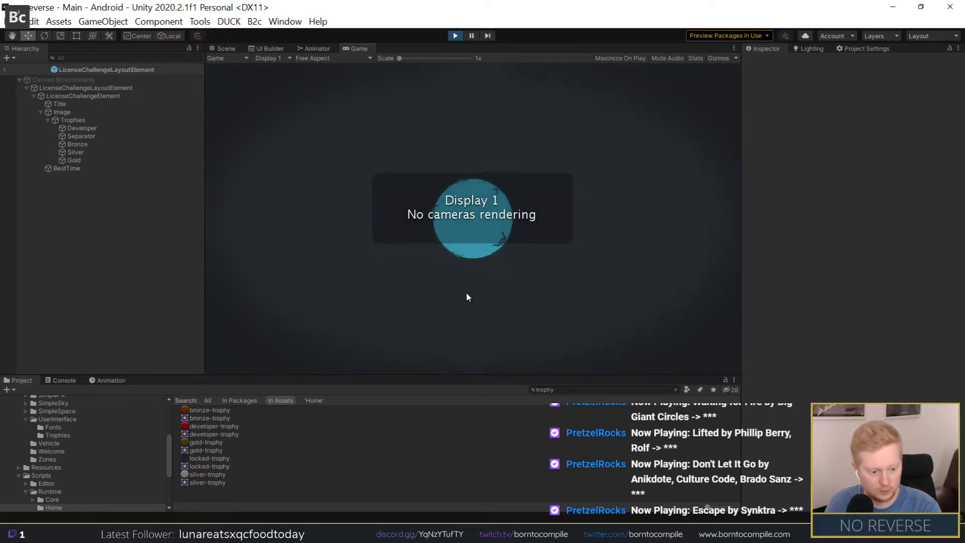
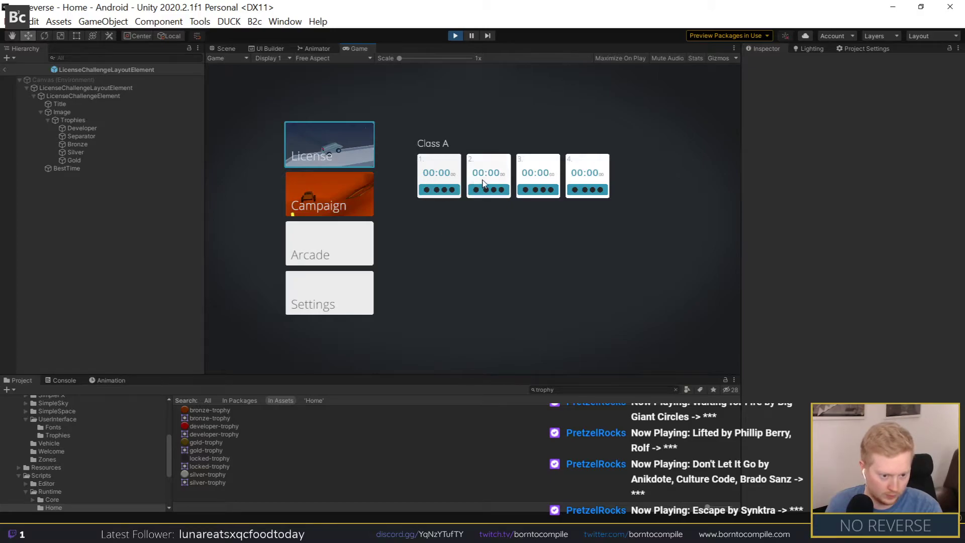
# Step: Exit Play mode in Unity to return to the LicenseChallengeLayoutElement prefab
pyautogui.click(455, 36)
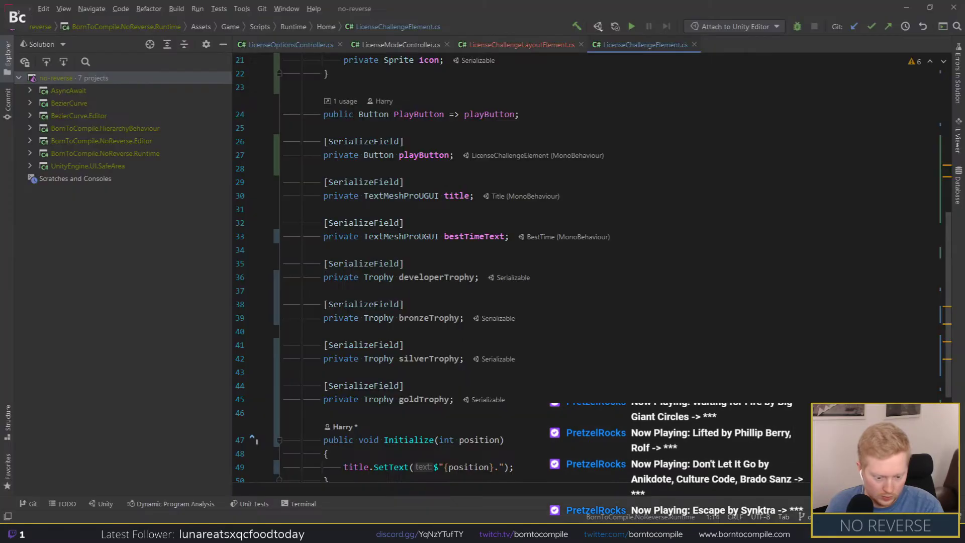
# Step: Add an empty public void SetTrophy() method directly after SetBestTime
pyautogui.scroll(-3, 358, 342)
pyautogui.click(347, 367)
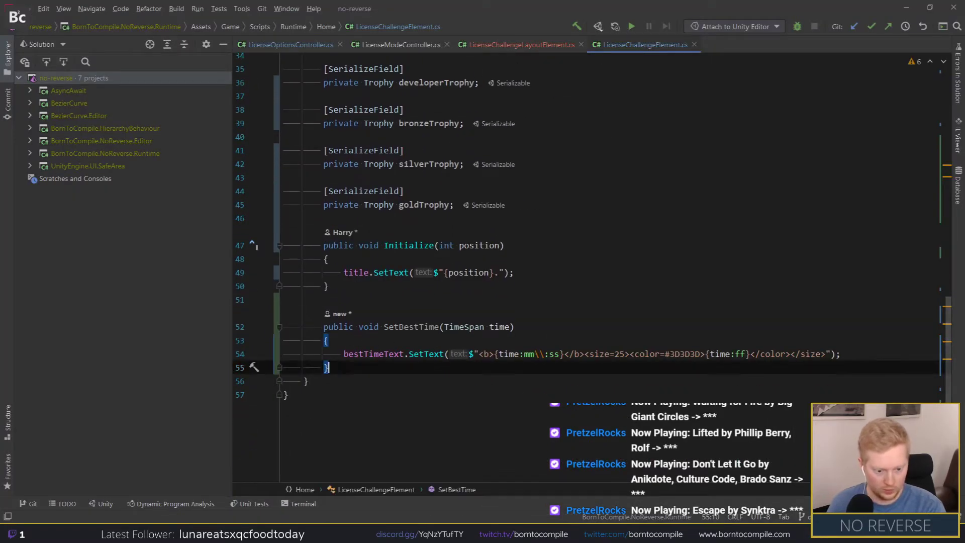
pyautogui.press('Return')
pyautogui.press('Return')
pyautogui.write('public voi')
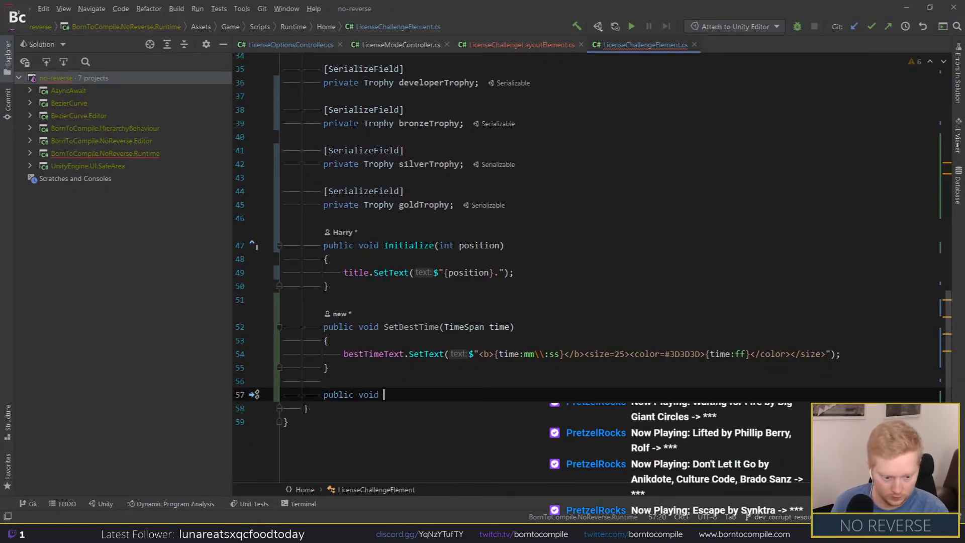
pyautogui.write('d ')
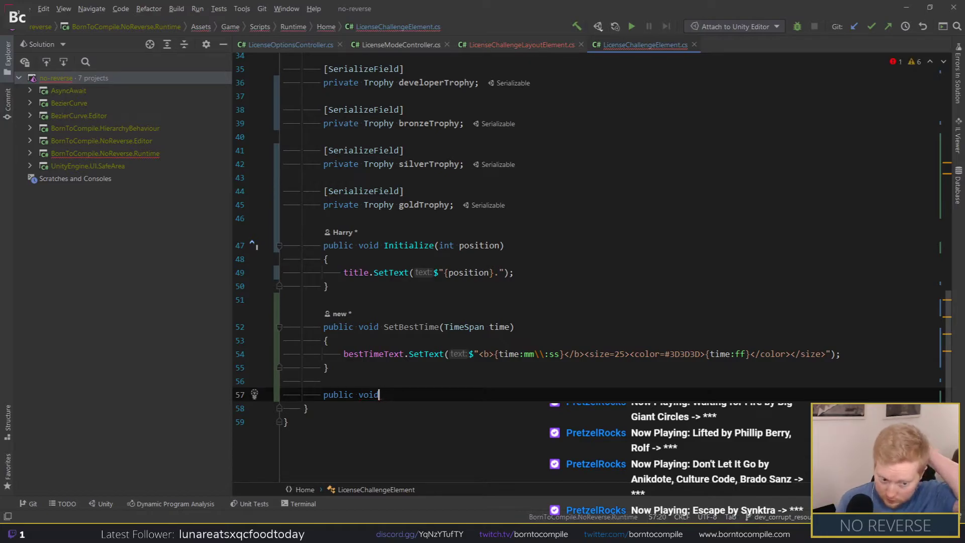
pyautogui.write('SetTrophy(')
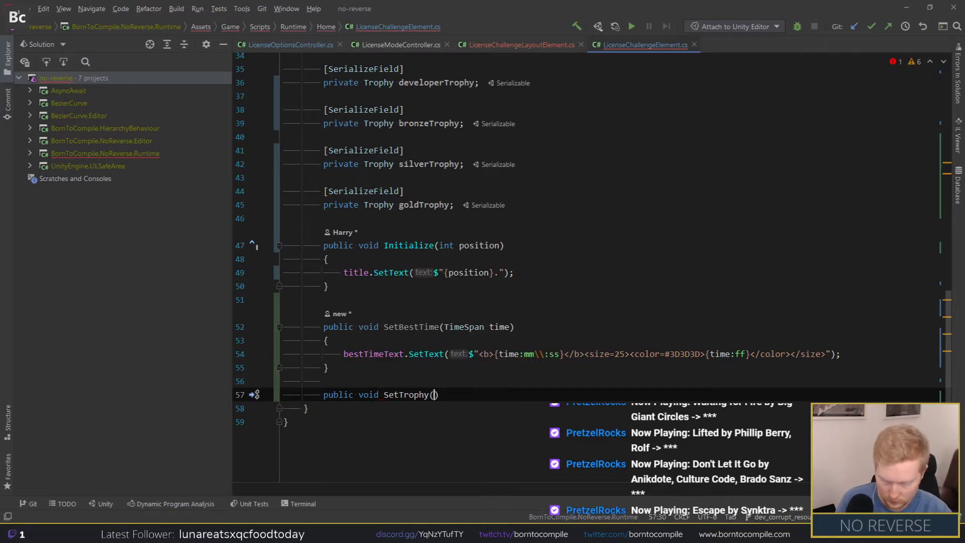
pyautogui.hotkey('ctrl', 'shift', 'Return')
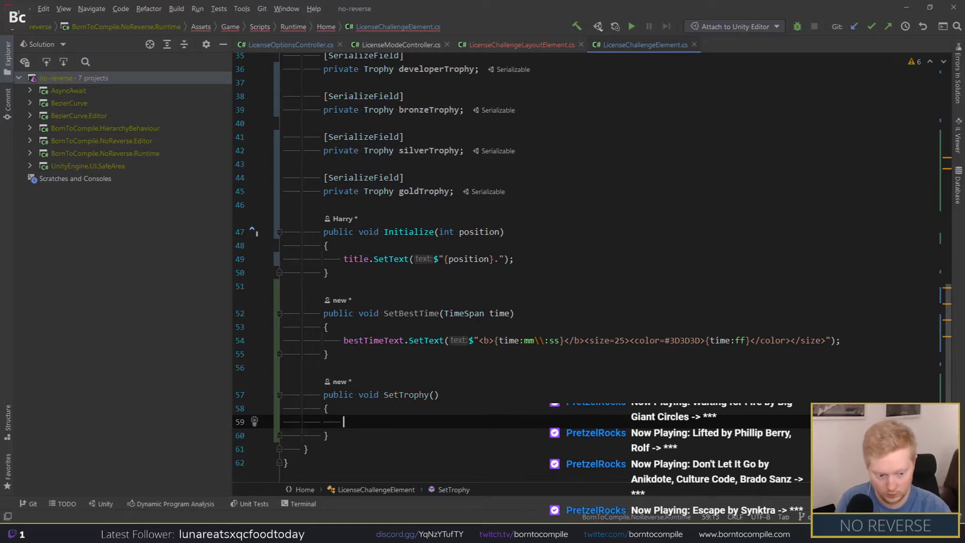
pyautogui.scroll(9, 372, 170)
pyautogui.scroll(1, 372, 170)
# Step: Declare a private enum named TrophyType with a body at the top of the class
pyautogui.click(361, 146)
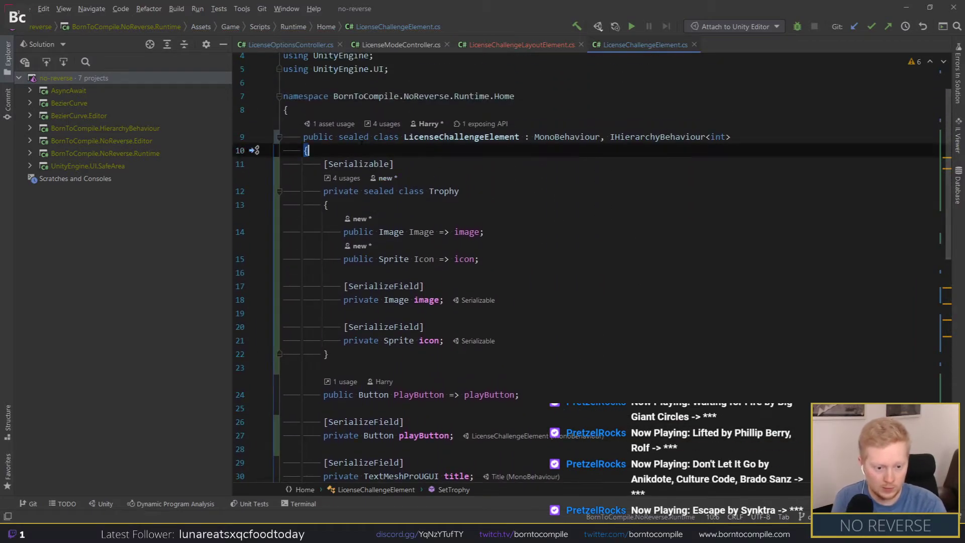
pyautogui.press('Return')
pyautogui.press('Return')
pyautogui.write('prt')
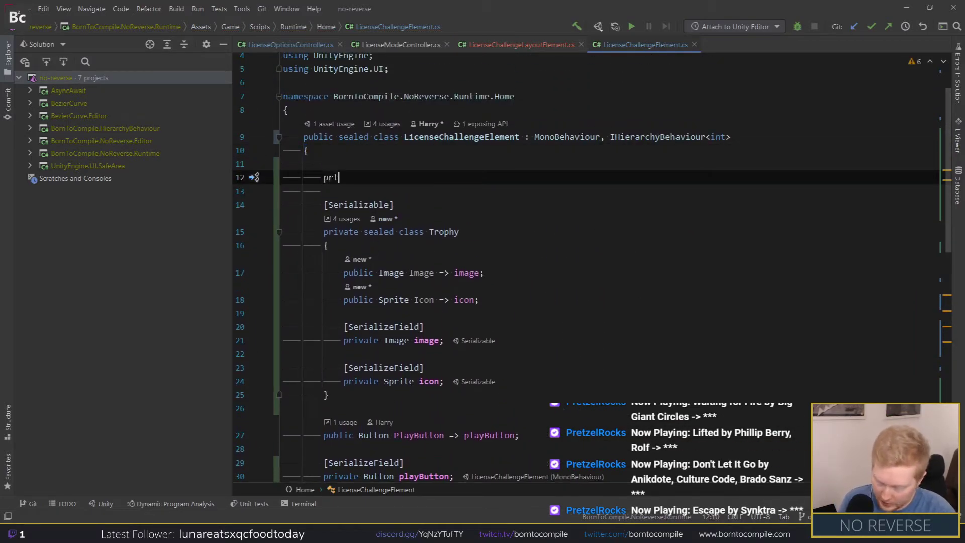
pyautogui.write('i')
pyautogui.press('BackSpace')
pyautogui.press('BackSpace')
pyautogui.write('ivate en')
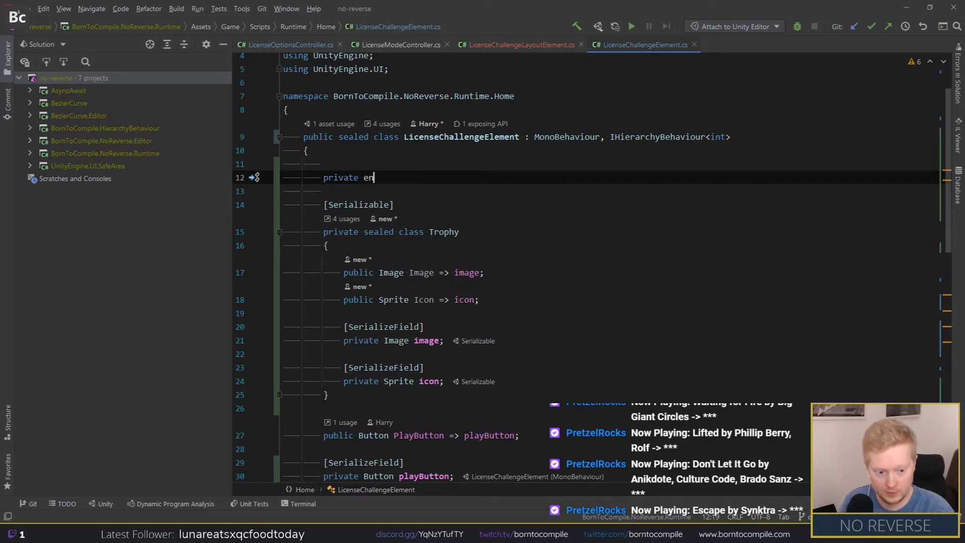
pyautogui.write('um T')
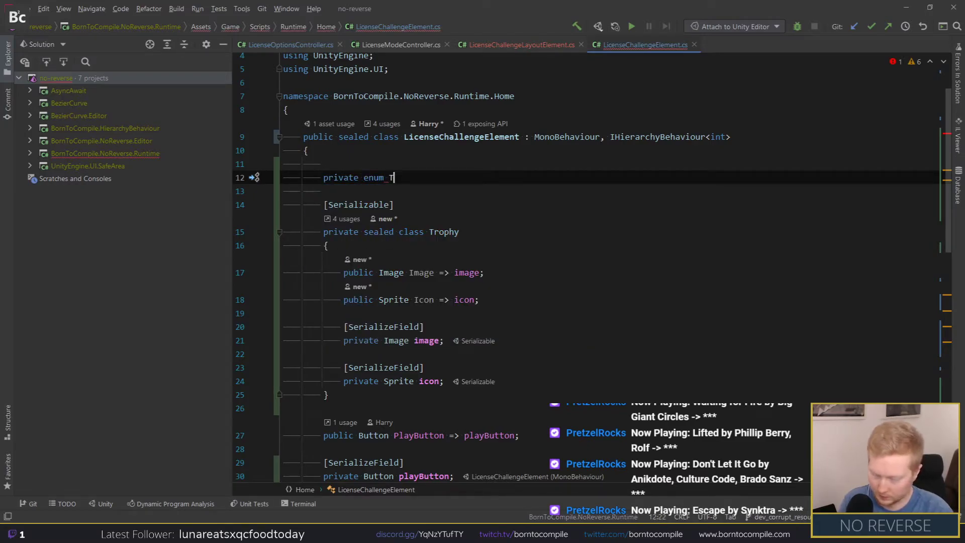
pyautogui.write('rophy')
pyautogui.press('Escape')
pyautogui.write('{')
pyautogui.press('Return')
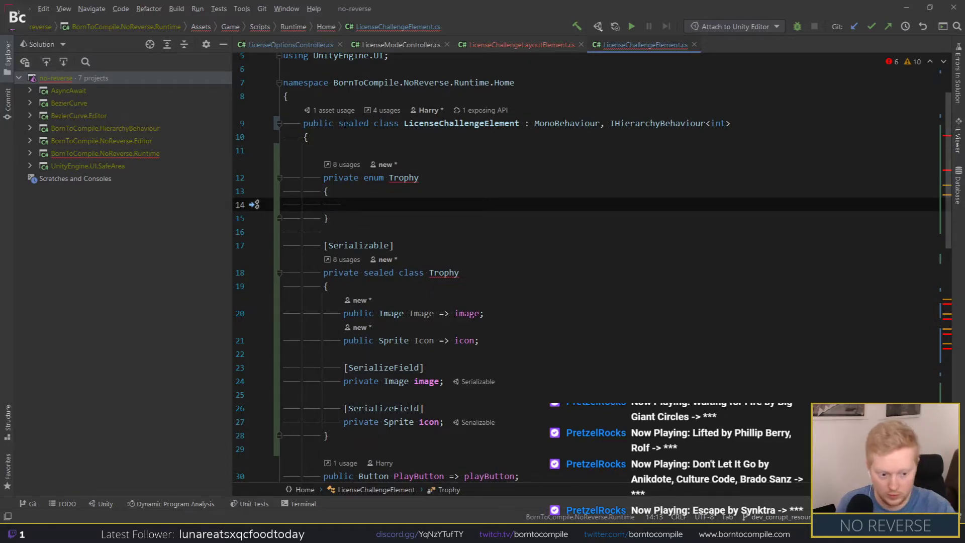
pyautogui.click(434, 179)
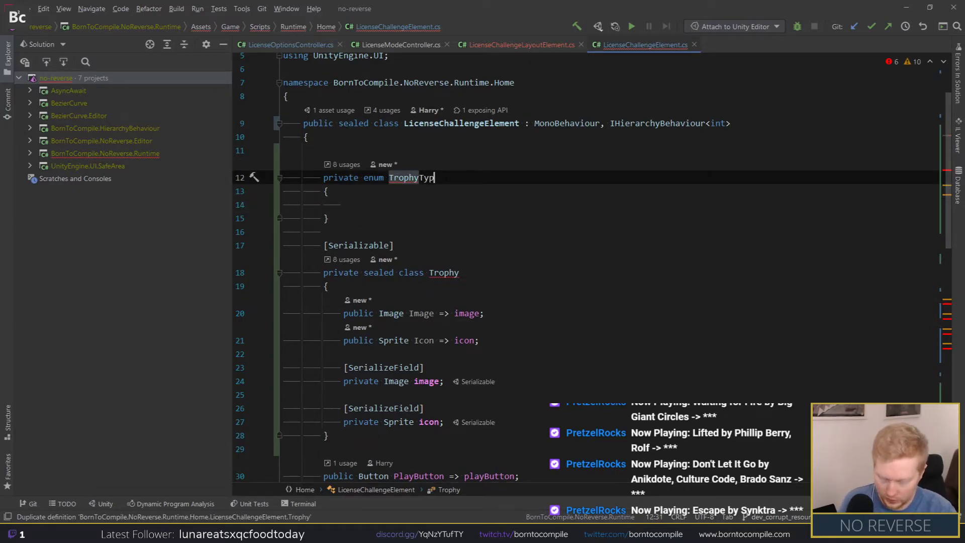
pyautogui.write('e')
pyautogui.click(372, 201)
pyautogui.write('Developer,')
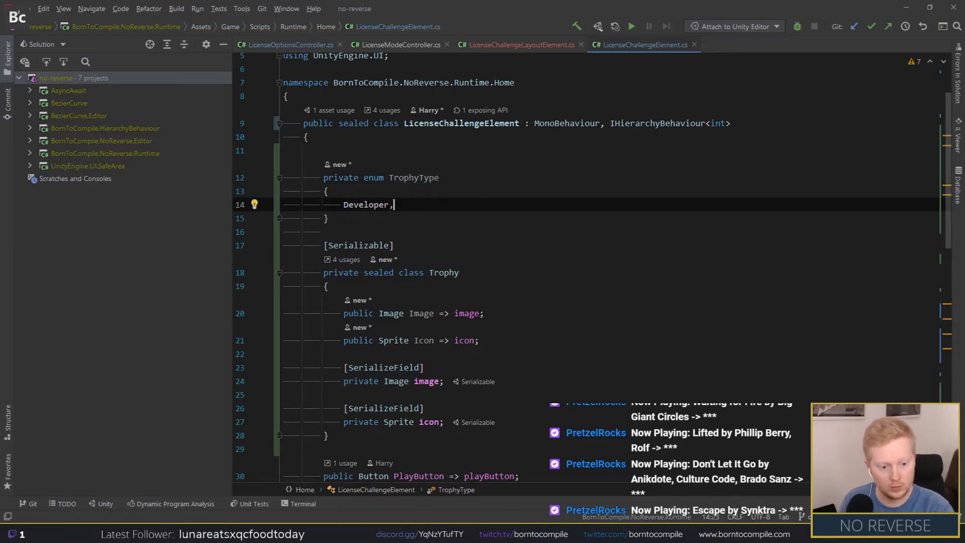
# Step: Add a None = 0 entry above Developer in the TrophyType enum
pyautogui.press('BackSpace')
pyautogui.press('Home')
pyautogui.press('Return')
pyautogui.press('Up')
pyautogui.write('None')
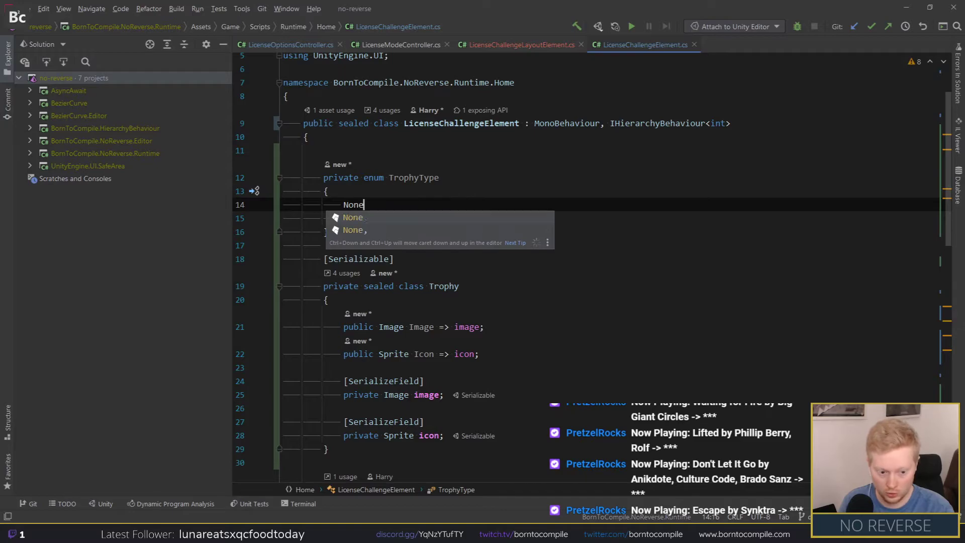
pyautogui.write(',')
pyautogui.press('Left')
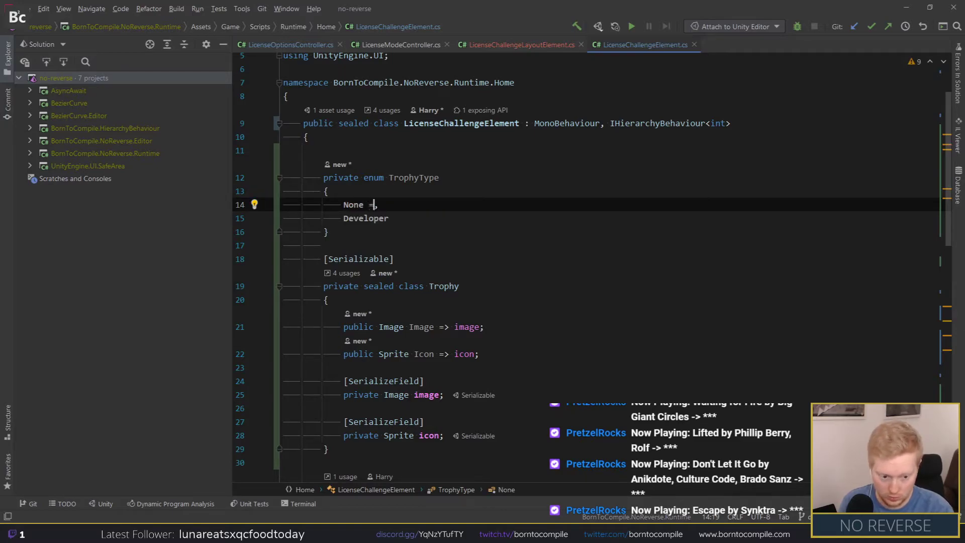
pyautogui.write('= 0')
pyautogui.press('Down')
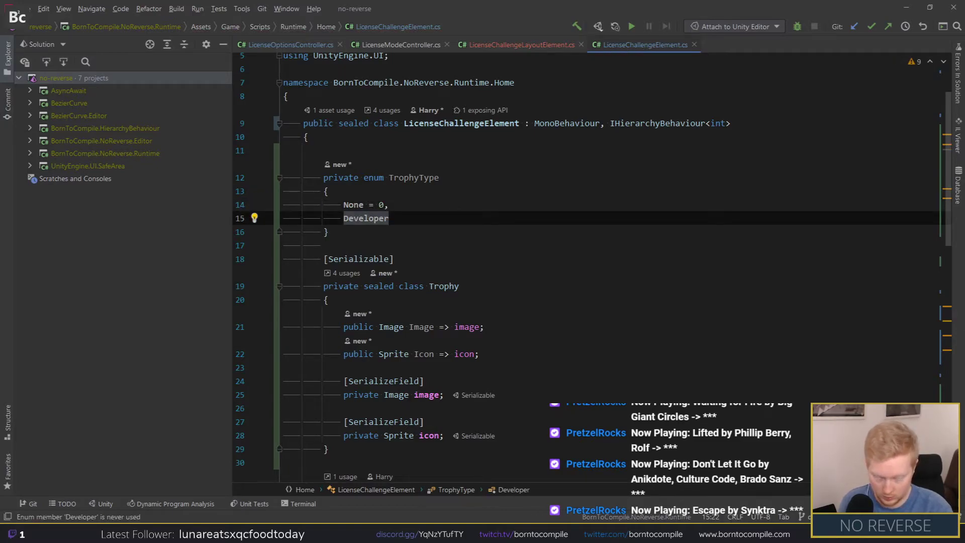
pyautogui.write(',')
pyautogui.press('Return')
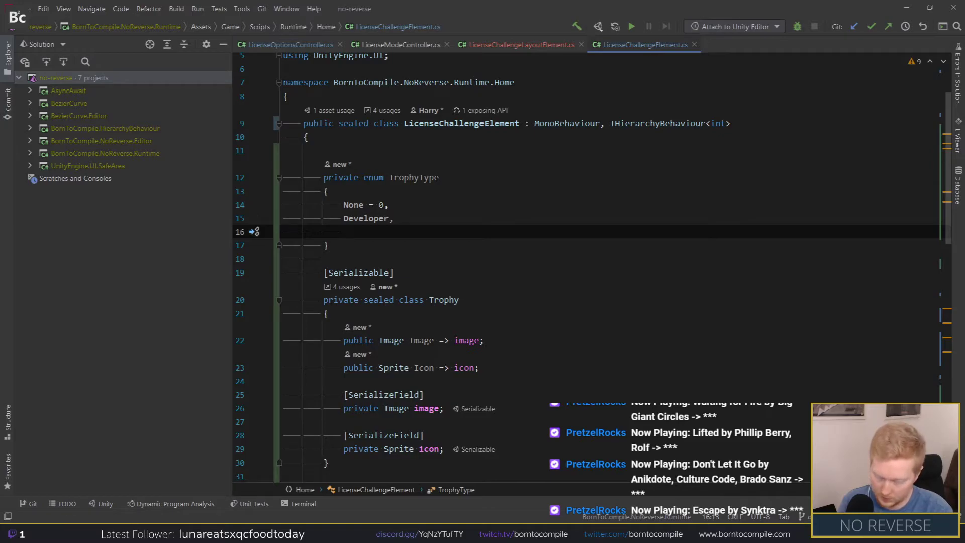
# Step: Insert Bronze, Silver and Gold entries between None = 0 and Developer
pyautogui.press('Up')
pyautogui.press('Up')
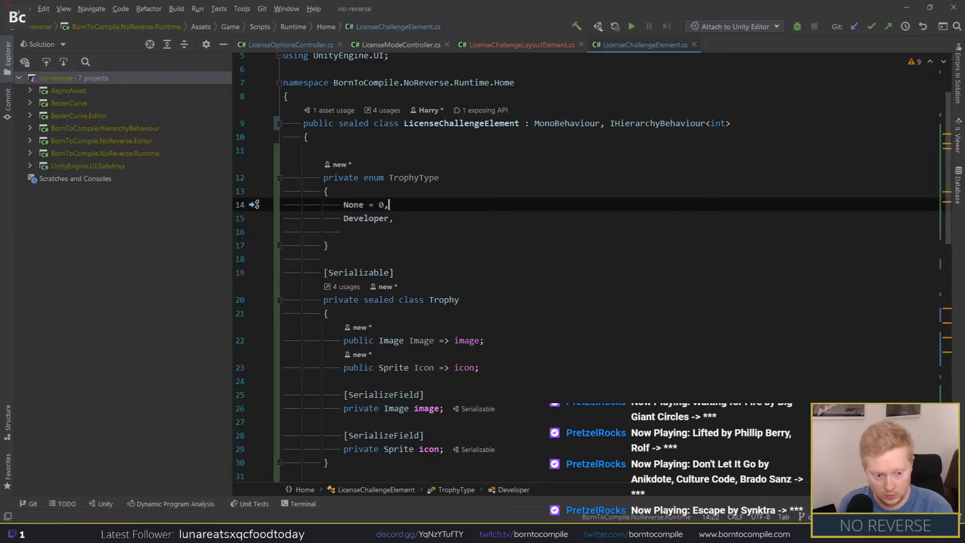
pyautogui.press('Return')
pyautogui.write('Bronzx')
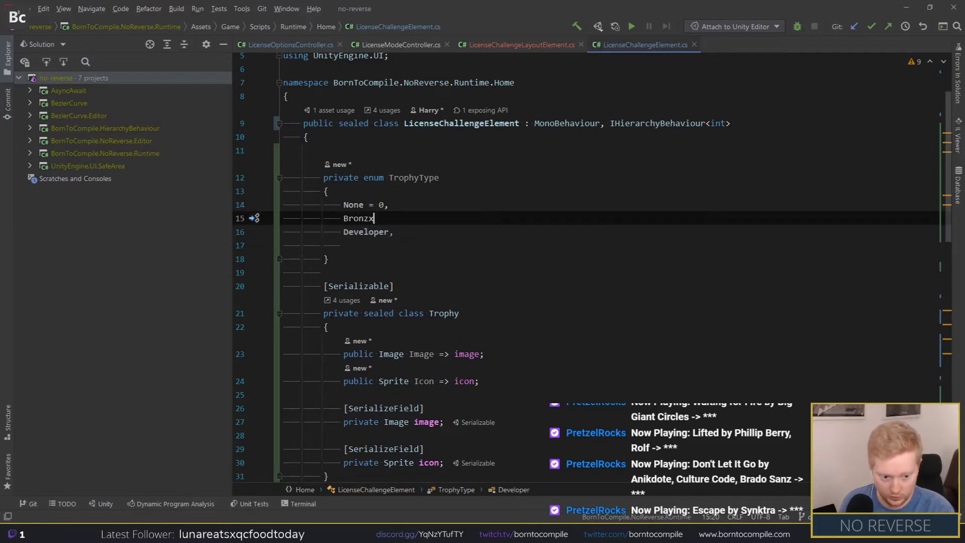
pyautogui.press('BackSpace')
pyautogui.write('e,')
pyautogui.press('Return')
pyautogui.write('Silver,')
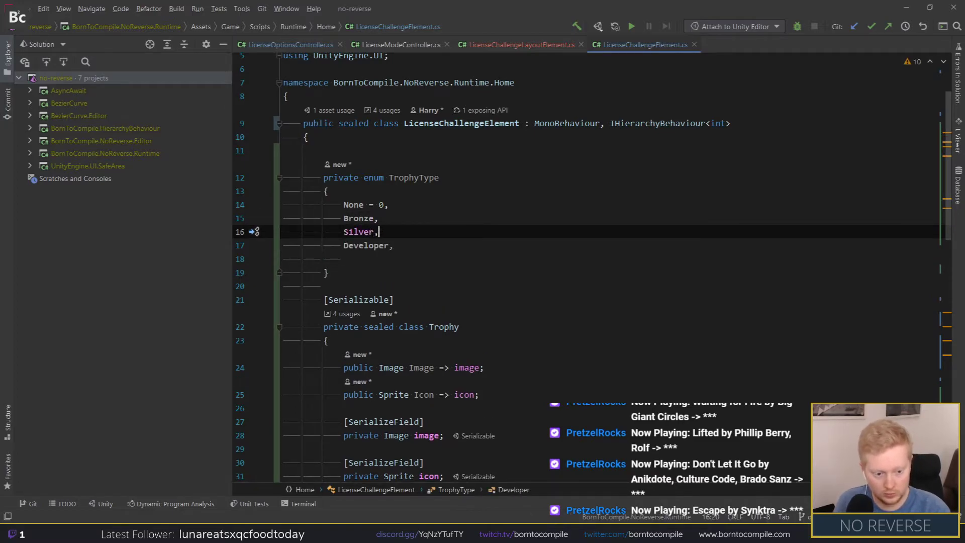
pyautogui.press('Return')
pyautogui.write('Gol')
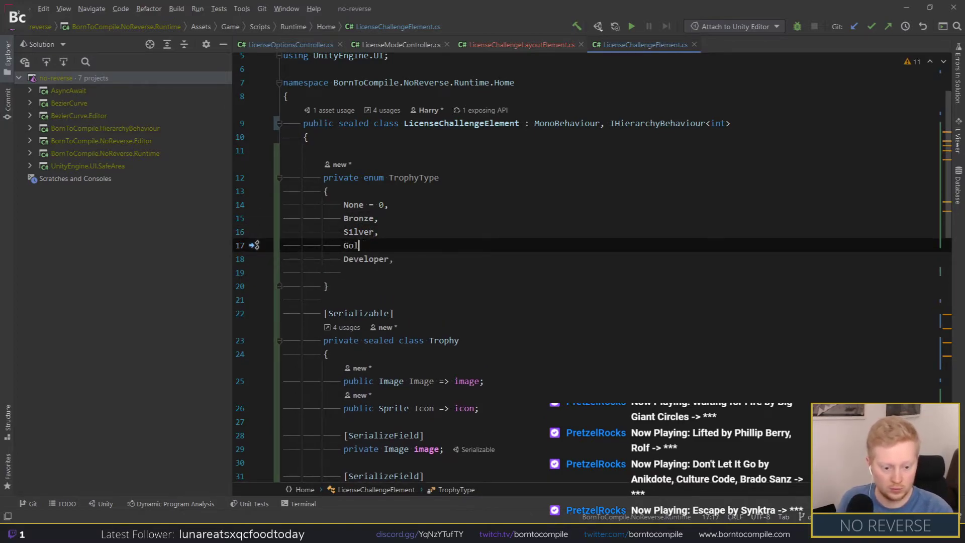
pyautogui.write('d,')
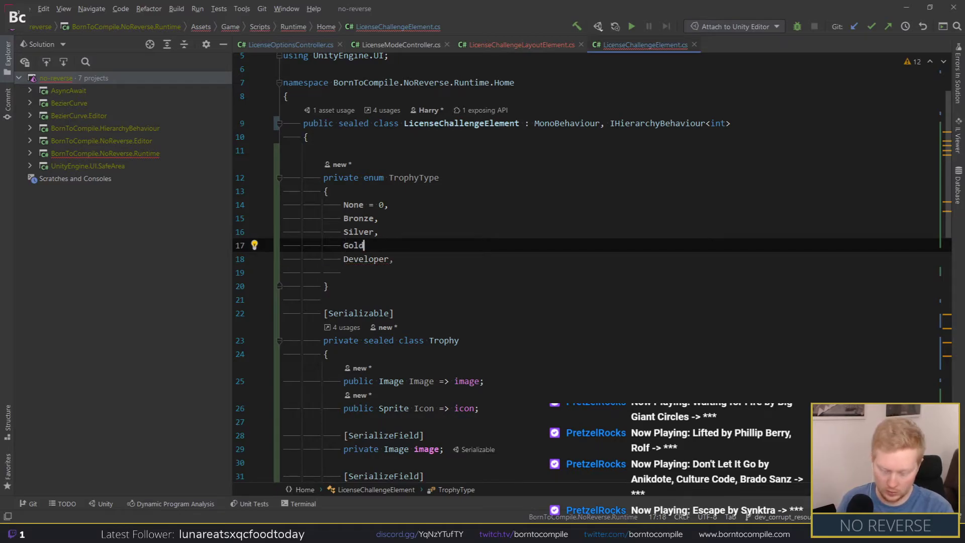
pyautogui.click(343, 231)
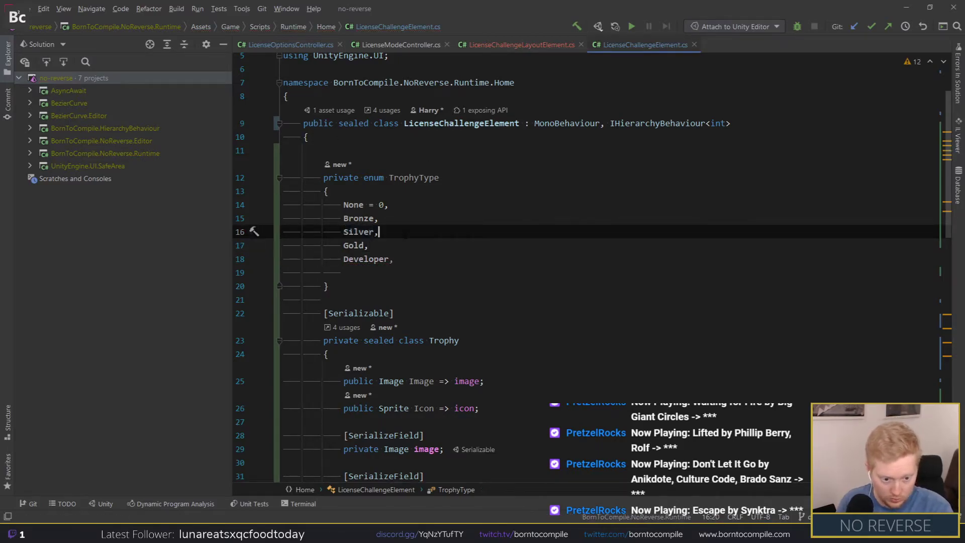
pyautogui.scroll(-3, 478, 276)
# Step: Give SetTrophy a TrophyType parameter named trophy
pyautogui.scroll(-4, 477, 276)
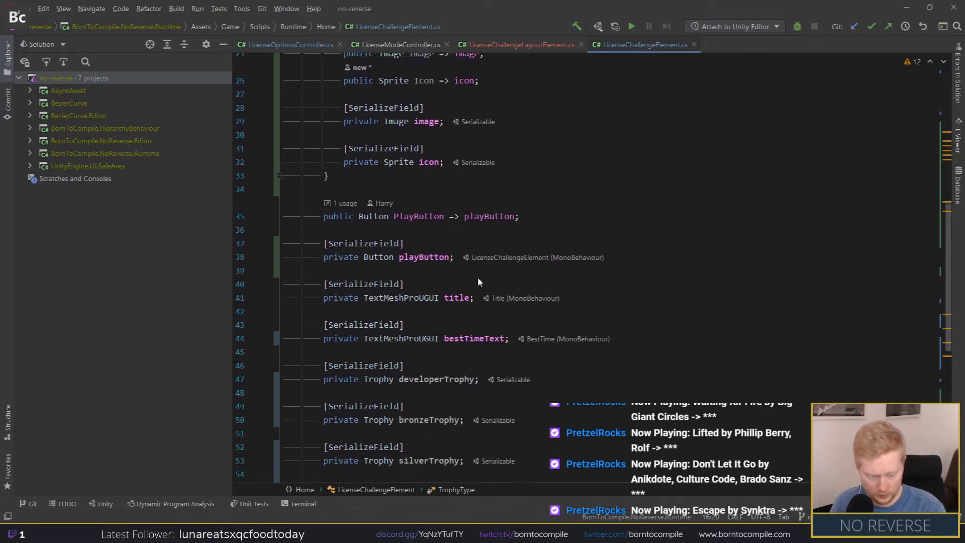
pyautogui.scroll(-4, 477, 276)
pyautogui.hotkey('alt', 'Return')
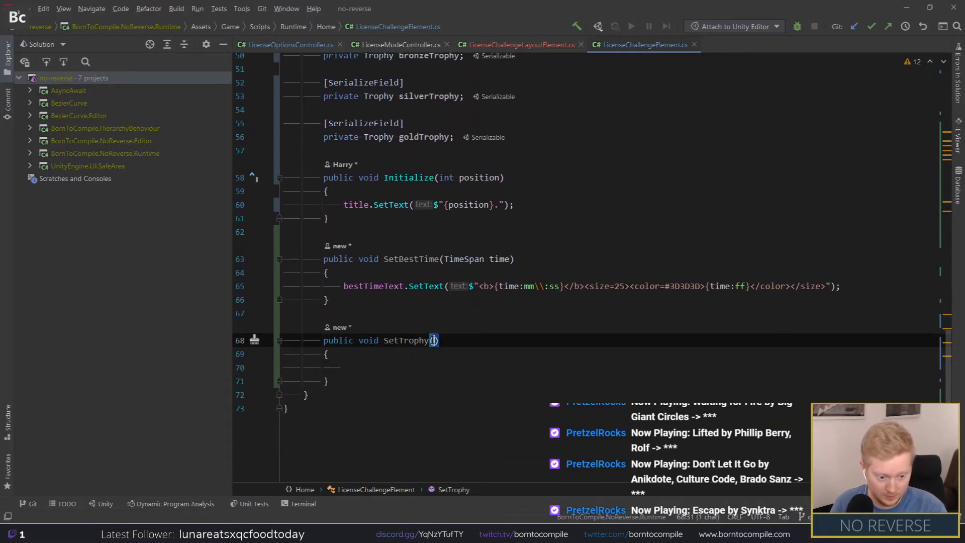
pyautogui.write('TrophyT')
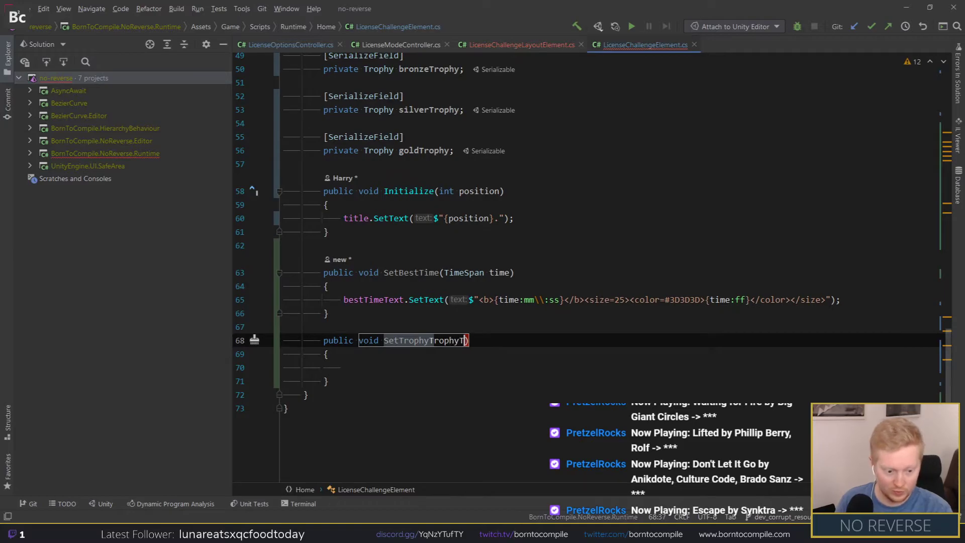
pyautogui.hotkey('ctrl', 'BackSpace')
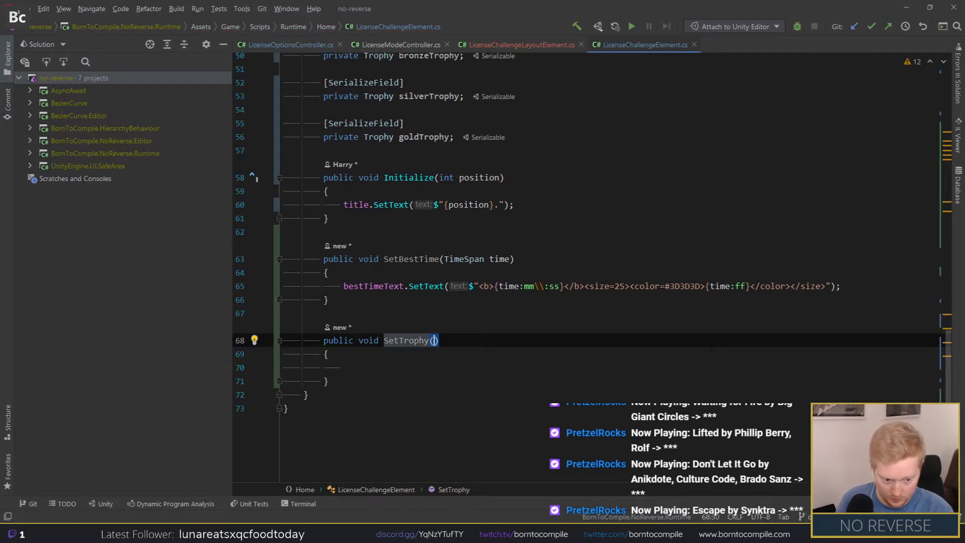
pyautogui.write('Tr')
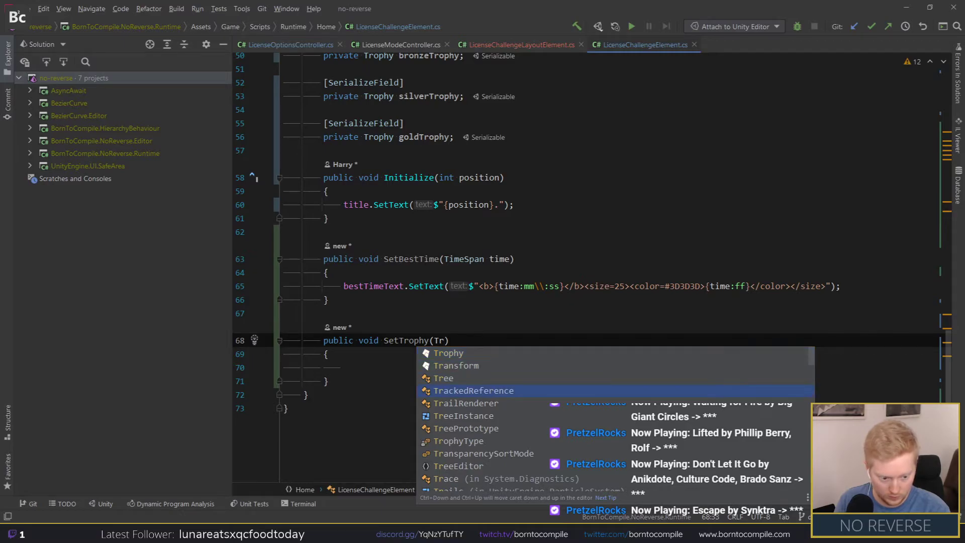
pyautogui.press('Down')
pyautogui.press('Return')
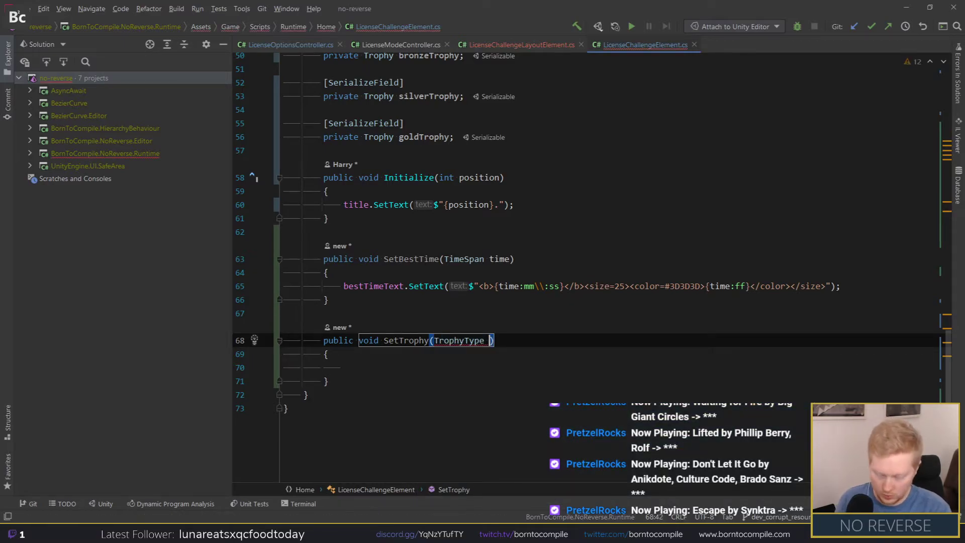
pyautogui.write('tr')
pyautogui.press('Return')
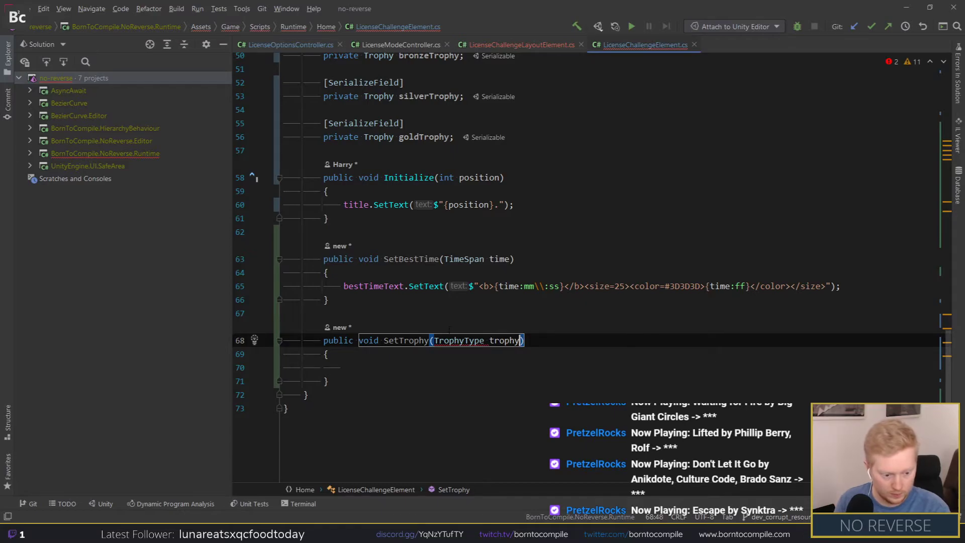
pyautogui.press('Down')
pyautogui.press('Down')
# Step: Apply Rider's quick fix making TrophyType public to match the SetTrophy parameter
pyautogui.click(449, 341)
pyautogui.hotkey('alt', 'Return')
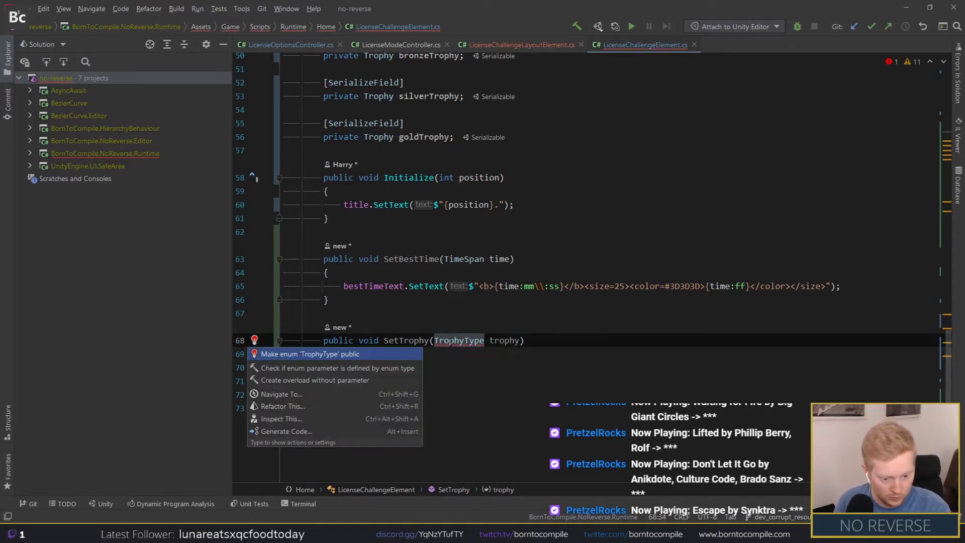
pyautogui.press('Return')
pyautogui.press('Down')
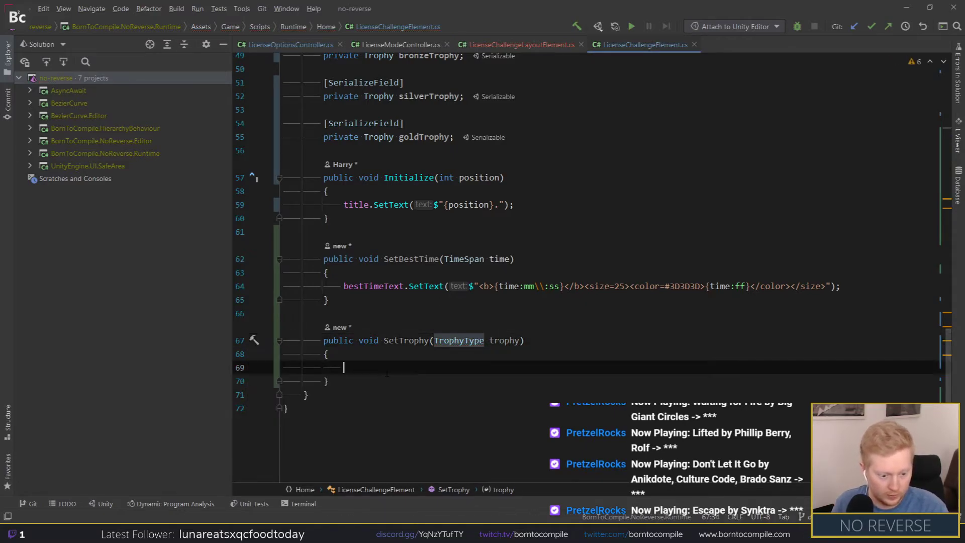
pyautogui.press('Up')
pyautogui.press('Up')
pyautogui.hotkey('ctrl', 'Right')
pyautogui.hotkey('ctrl', 'Right')
pyautogui.hotkey('ctrl', 'Right')
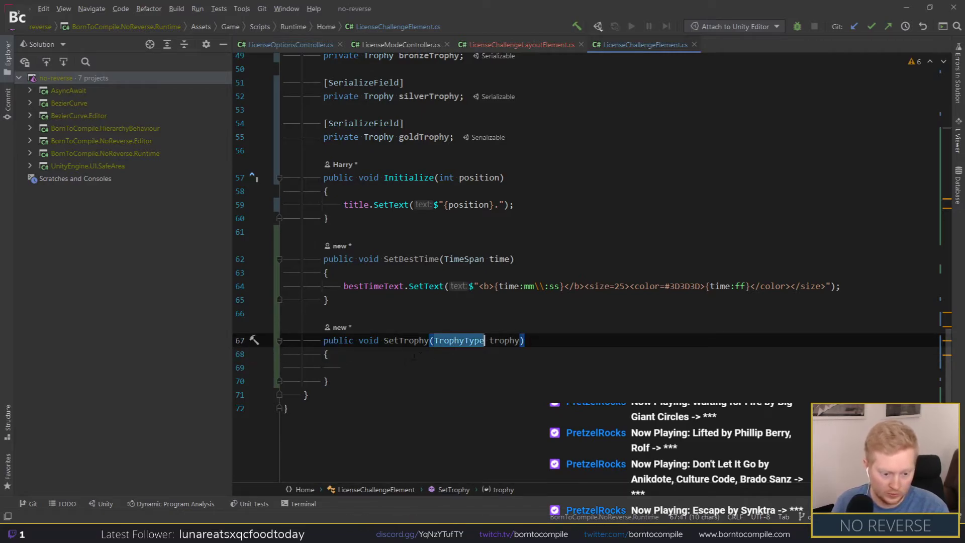
pyautogui.press('Down')
pyautogui.press('Down')
pyautogui.click(338, 328)
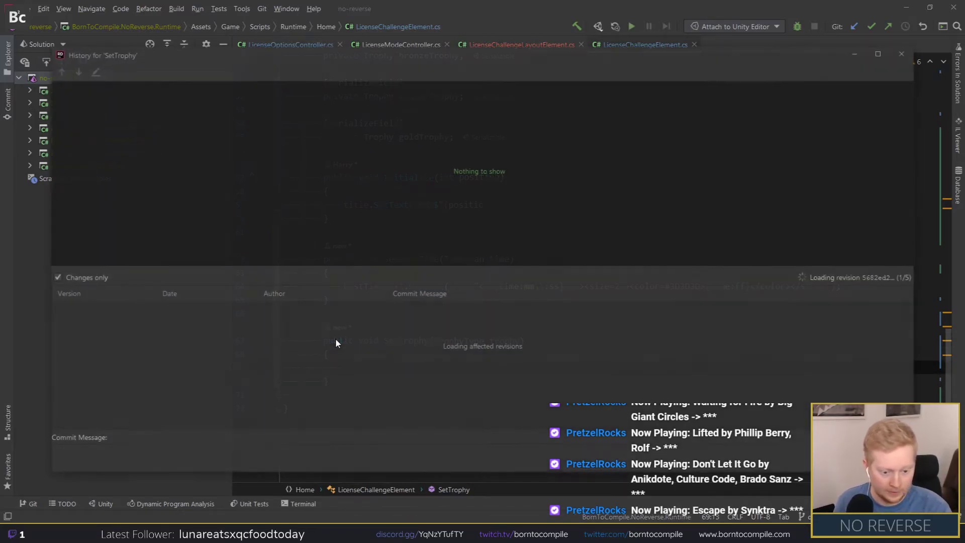
pyautogui.press('Escape')
# Step: Change SetTrophy's access modifier from public to private
pyautogui.press('Up')
pyautogui.press('Up')
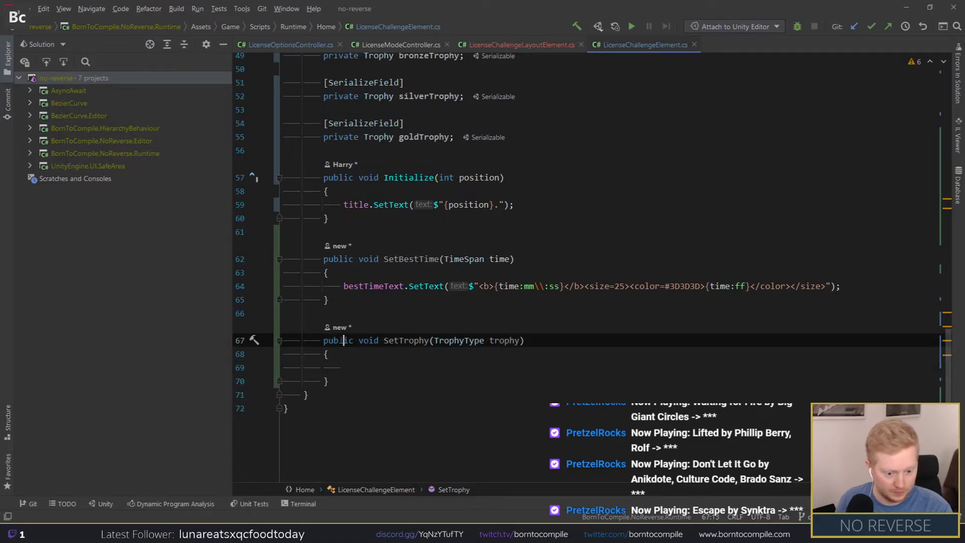
pyautogui.hotkey('ctrl', 'w')
pyautogui.write('privat')
pyautogui.press('Return')
# Step: Change the TrophyType enum's modifier back to private
pyautogui.scroll(1, 582, 266)
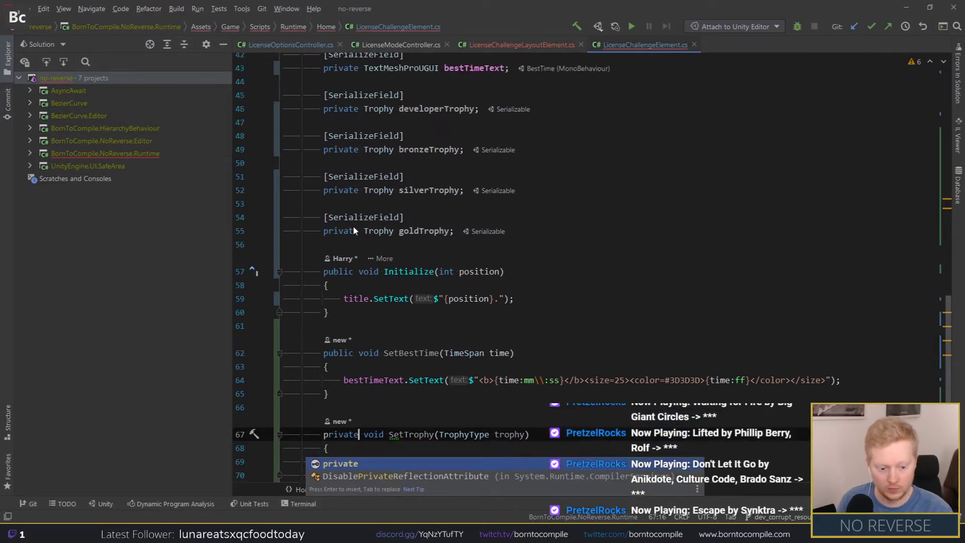
pyautogui.scroll(5, 583, 266)
pyautogui.scroll(3, 582, 266)
pyautogui.scroll(2, 583, 266)
pyautogui.scroll(3, 583, 266)
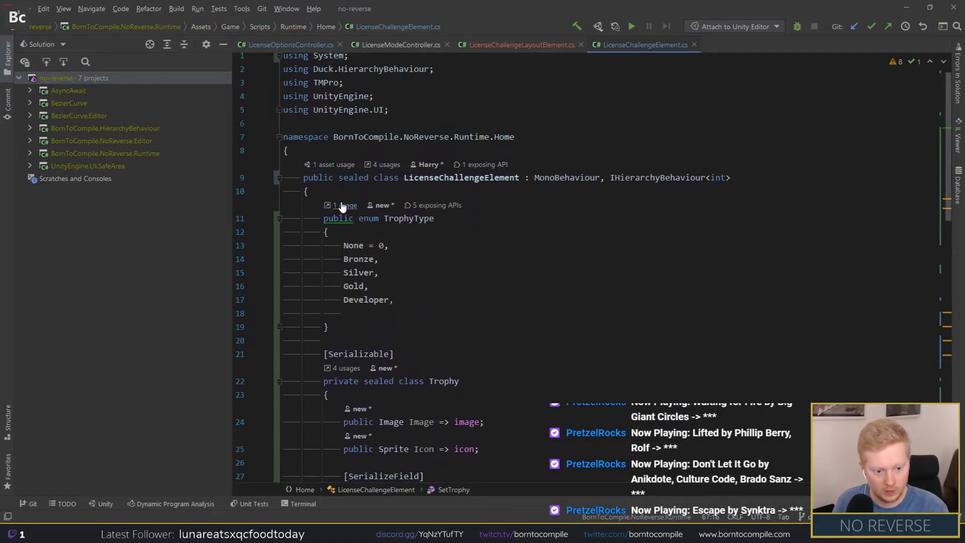
pyautogui.doubleClick(338, 218)
pyautogui.write('private')
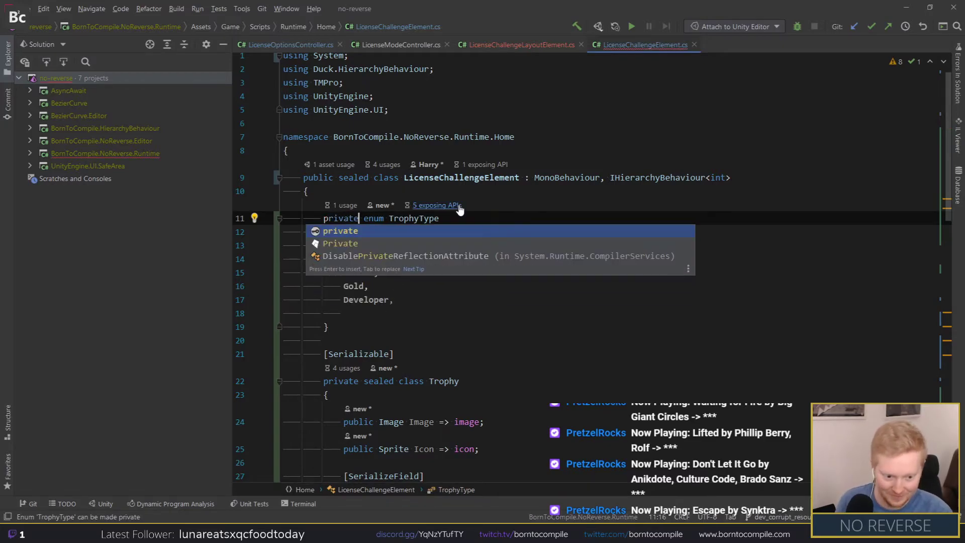
pyautogui.press('Return')
pyautogui.scroll(-5, 583, 266)
pyautogui.scroll(-3, 583, 266)
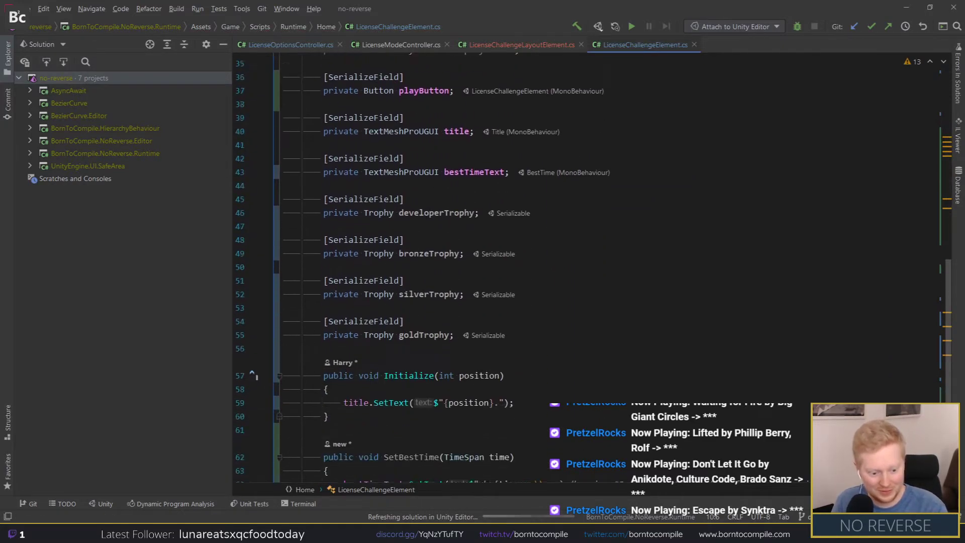
pyautogui.scroll(-4, 583, 266)
pyautogui.scroll(-1, 583, 266)
pyautogui.click(344, 368)
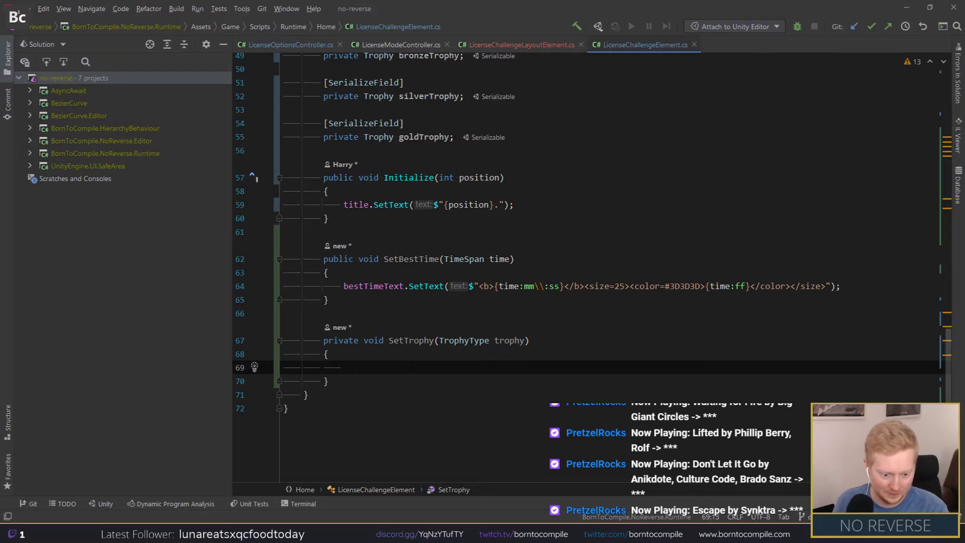
# Step: Write switch (trophy) in SetTrophy with a case TrophyType.Bronze: followed by break;
pyautogui.write('switch')
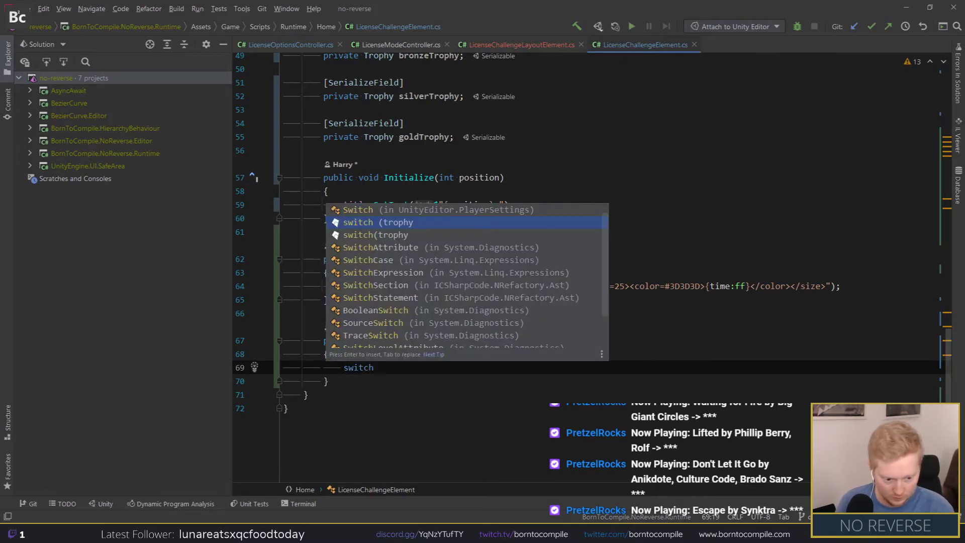
pyautogui.press('Return')
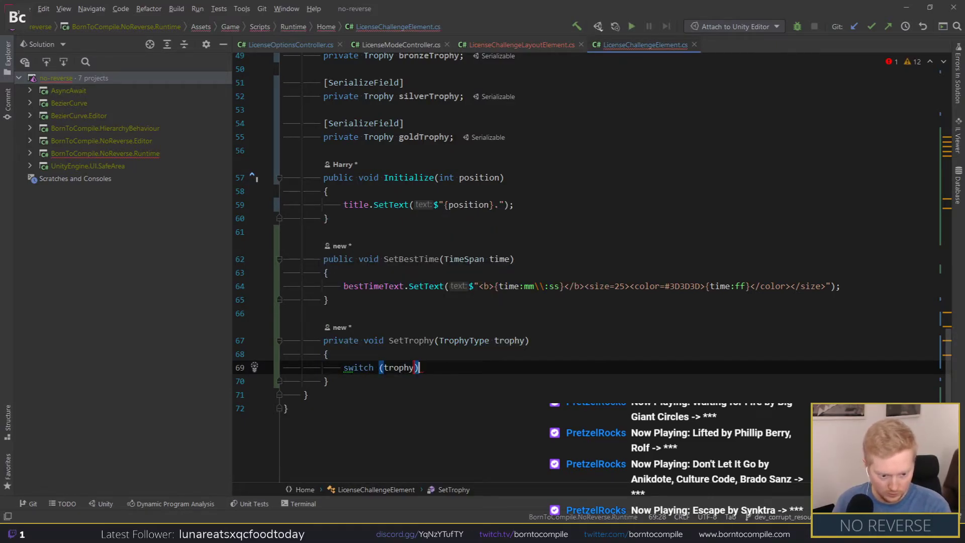
pyautogui.press('Return')
pyautogui.write('case')
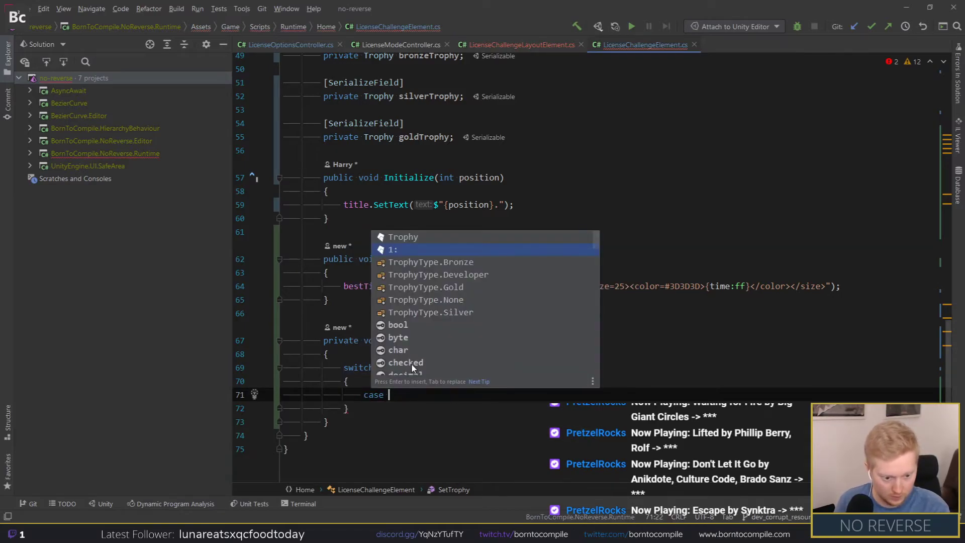
pyautogui.press('Return')
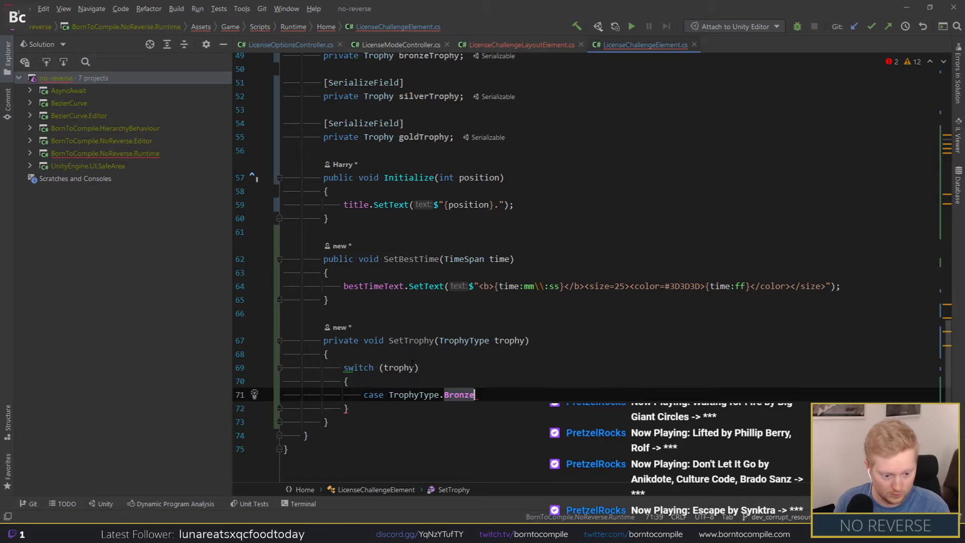
pyautogui.write(':')
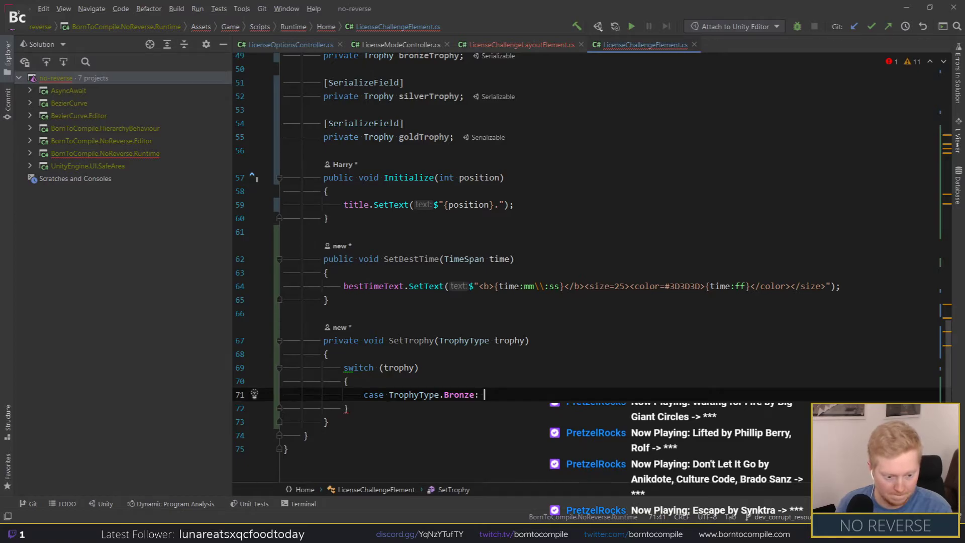
pyautogui.scroll(-1, 497, 372)
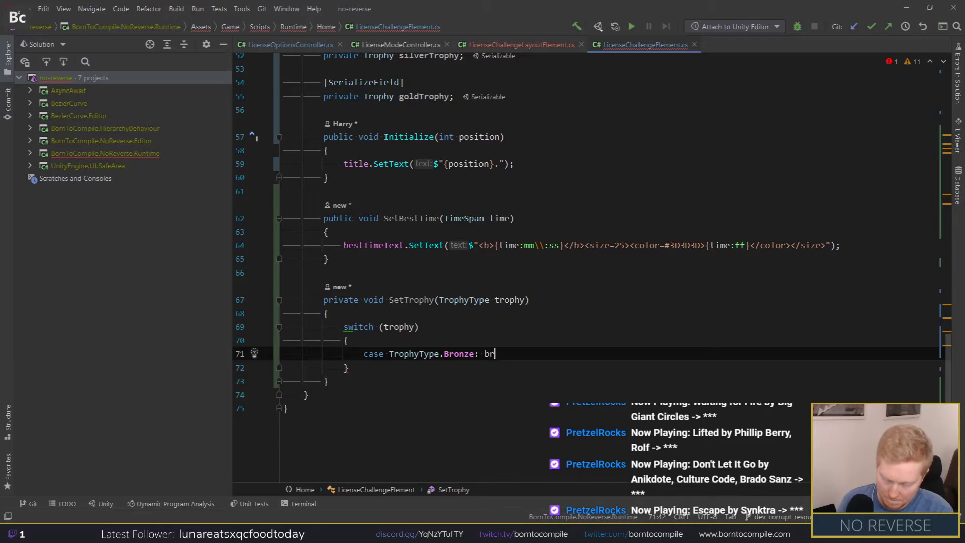
pyautogui.write('eak')
pyautogui.press('Return')
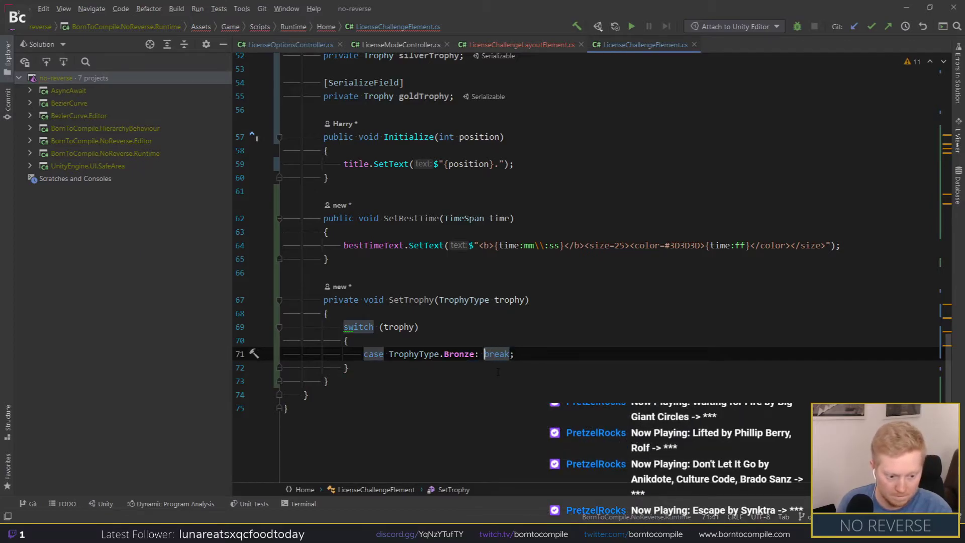
pyautogui.press('Return')
pyautogui.press('Return')
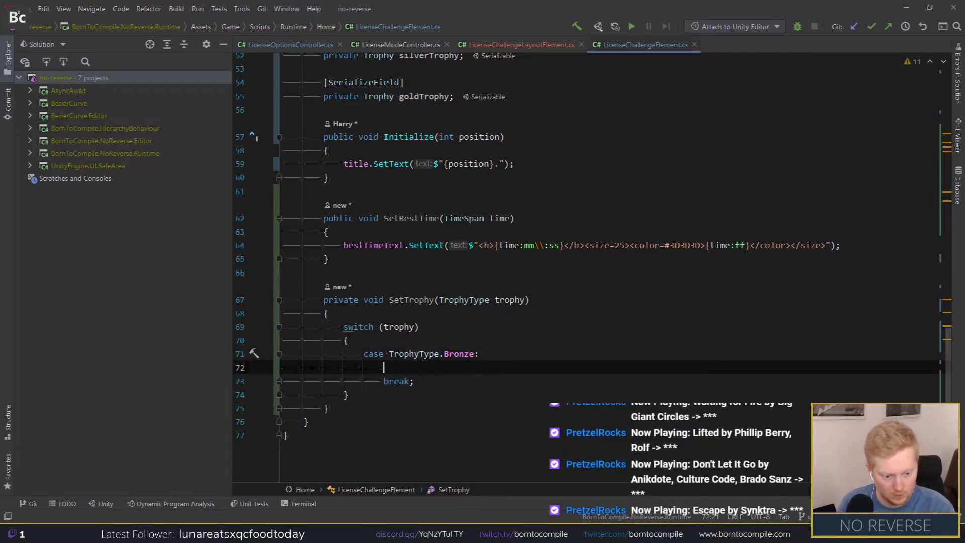
pyautogui.scroll(6, 577, 263)
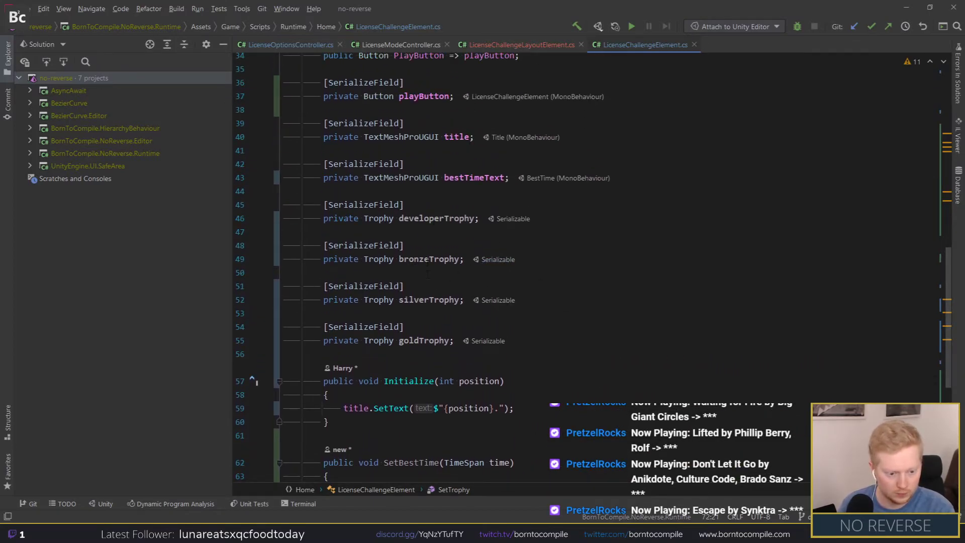
# Step: Write bronzeTrophy.Image.sprite in the Bronze case
pyautogui.doubleClick(428, 259)
pyautogui.hotkey('ctrl', 'c')
pyautogui.scroll(-7, 426, 301)
pyautogui.click(423, 326)
pyautogui.hotkey('ctrl', 'v')
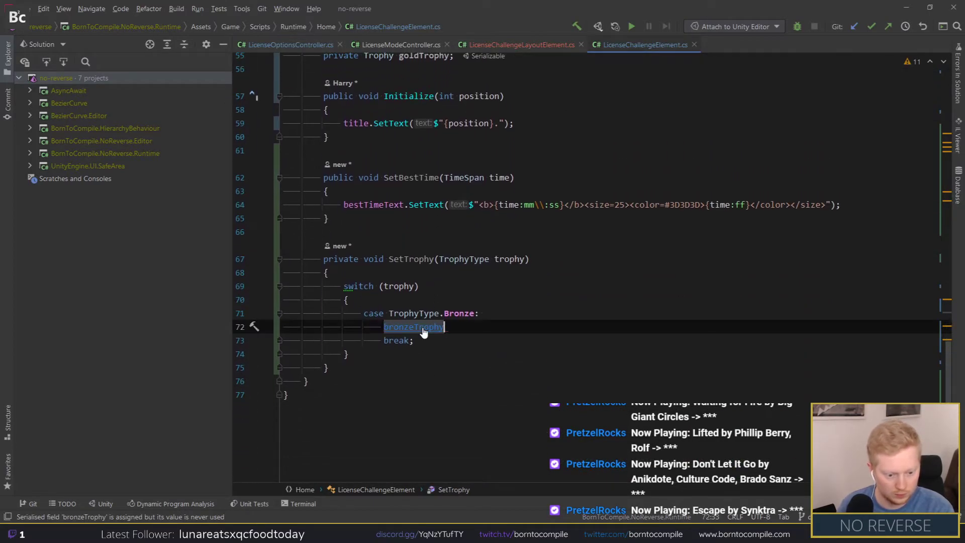
pyautogui.write('.')
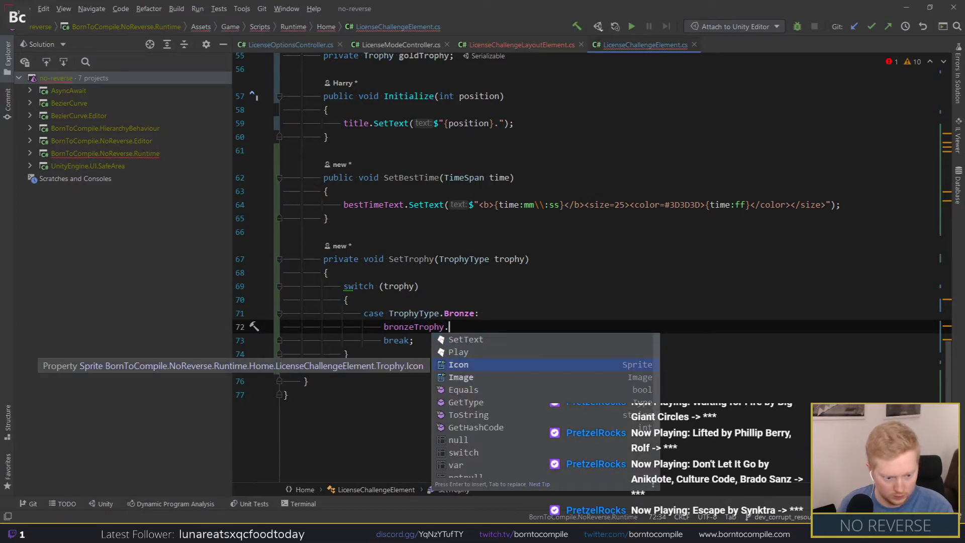
pyautogui.press('Down')
pyautogui.press('Return')
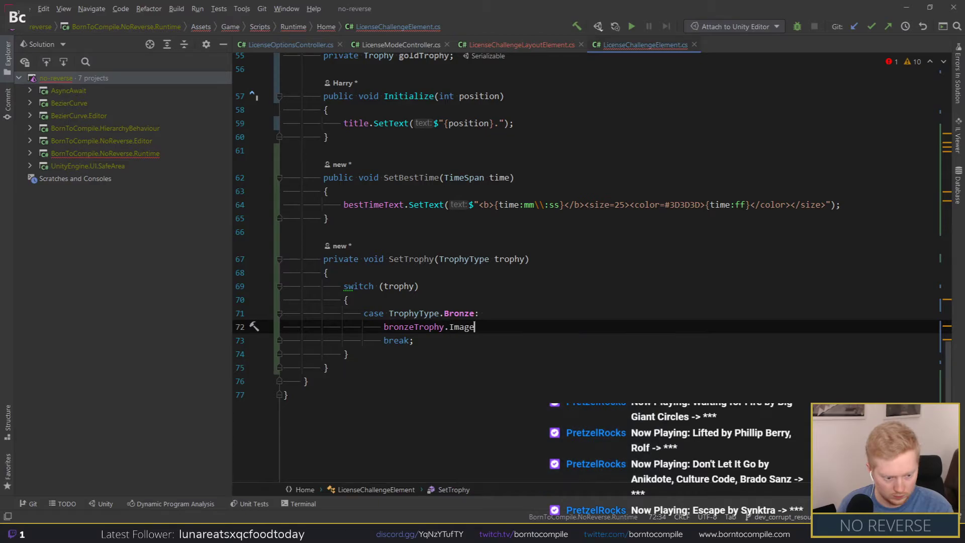
pyautogui.write('.spr')
pyautogui.press('Return')
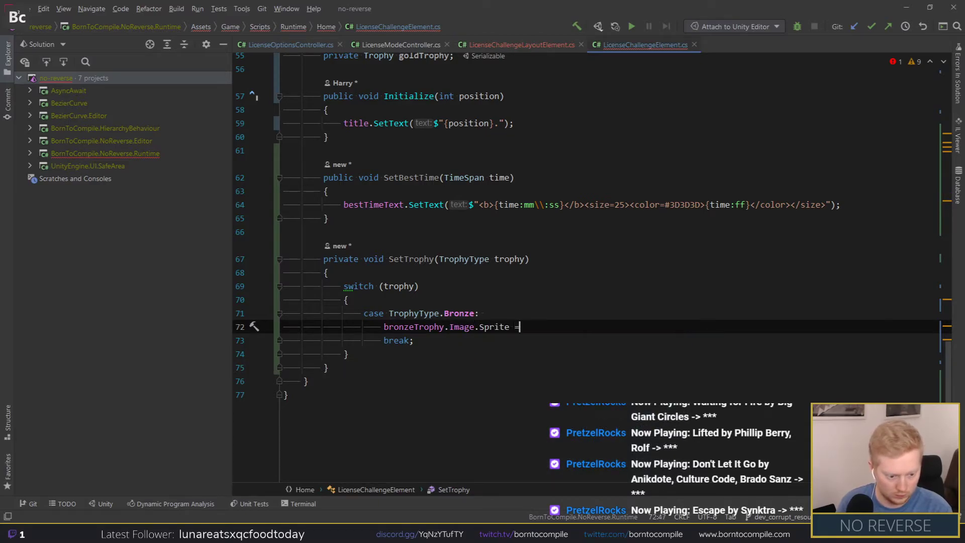
pyautogui.hotkey('ctrl', 'shift', 'Left')
pyautogui.press('BackSpace')
pyautogui.hotkey('ctrl', 'space')
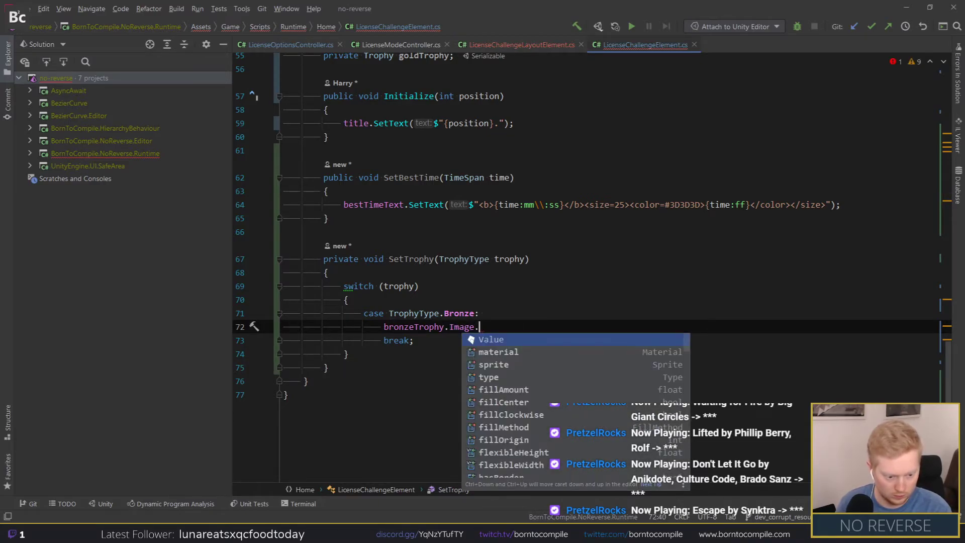
pyautogui.press('Return')
# Step: Assign bronzeTrophy.Icon to that sprite and copy the whole Bronze case block
pyautogui.write('= ')
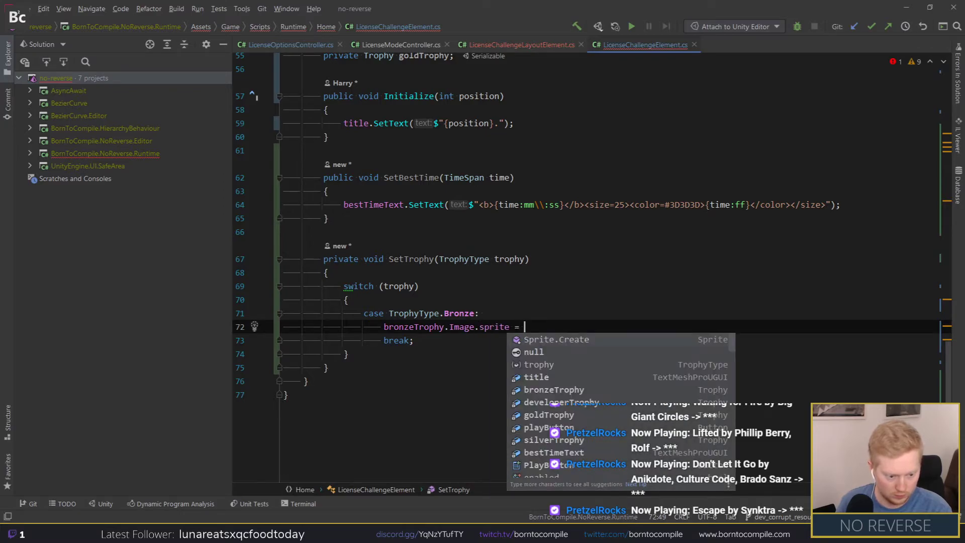
pyautogui.write('bronzeTrophy.')
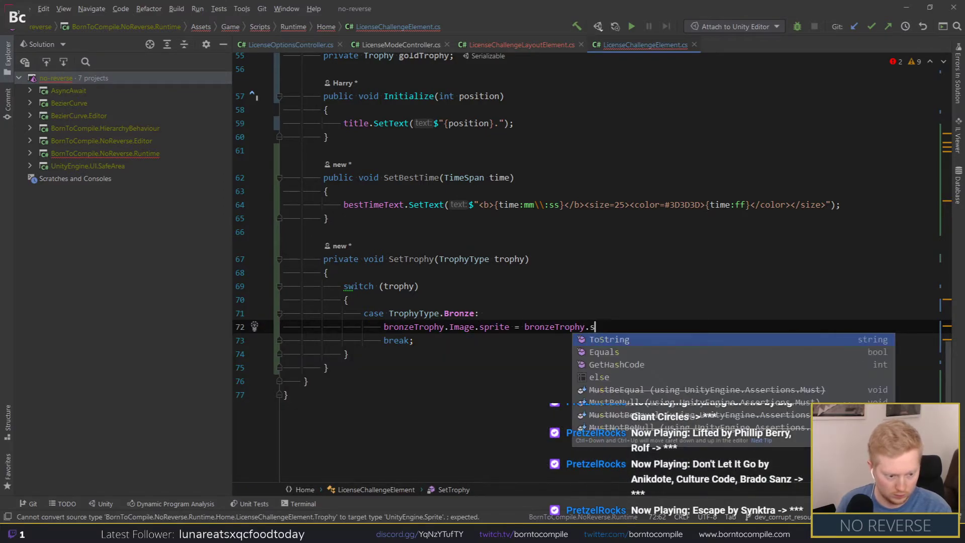
pyautogui.write('icon')
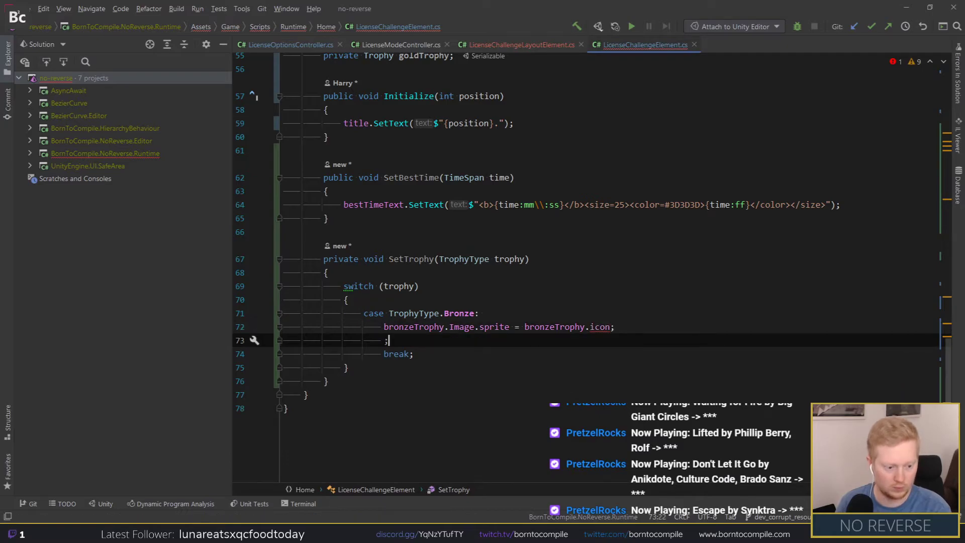
pyautogui.write(';')
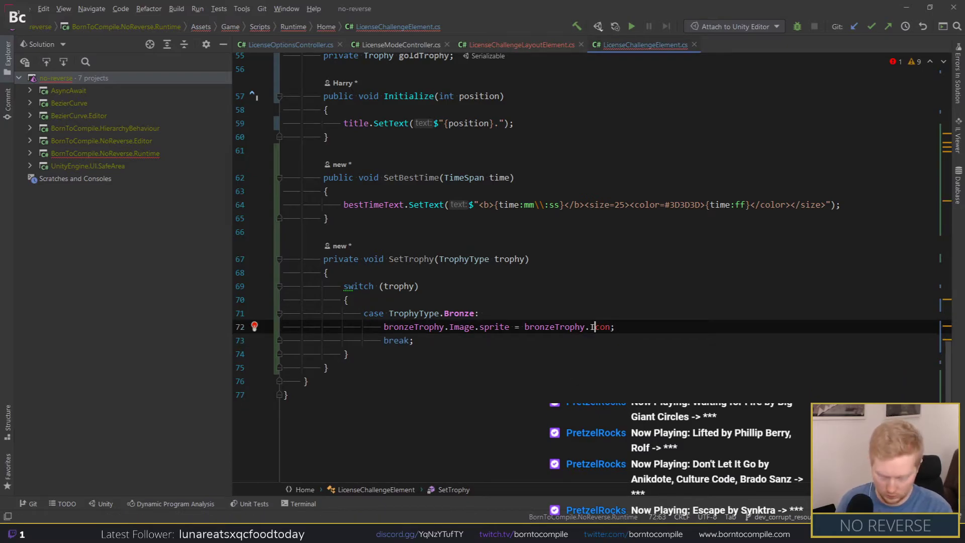
pyautogui.click(593, 327)
pyautogui.hotkey('ctrl', 'space')
pyautogui.press('Return')
pyautogui.press('End')
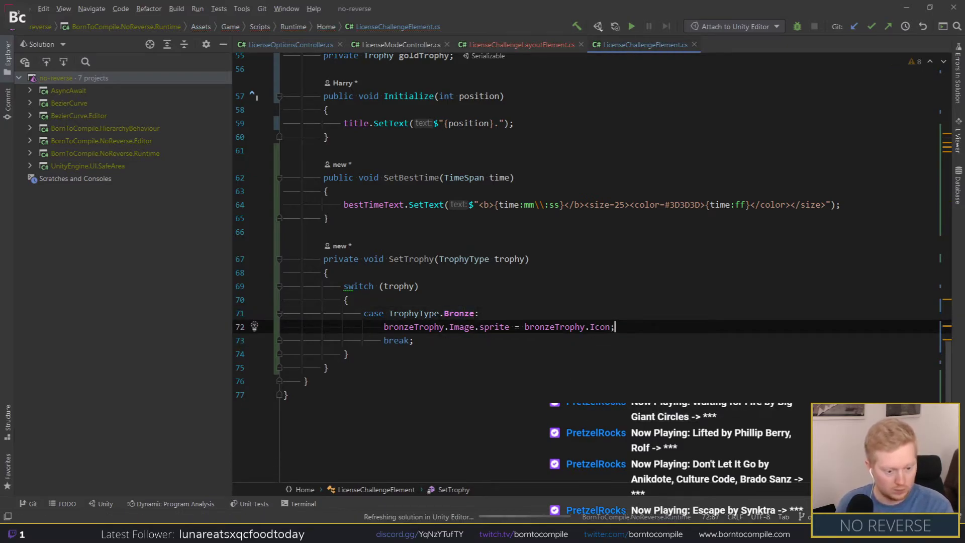
pyautogui.hotkey('ctrl', 'w')
pyautogui.hotkey('ctrl', 'w')
pyautogui.hotkey('ctrl', 'c')
pyautogui.press('Right')
# Step: Paste the copied case below and change its value to TrophyType.Silver
pyautogui.hotkey('ctrl', 'v')
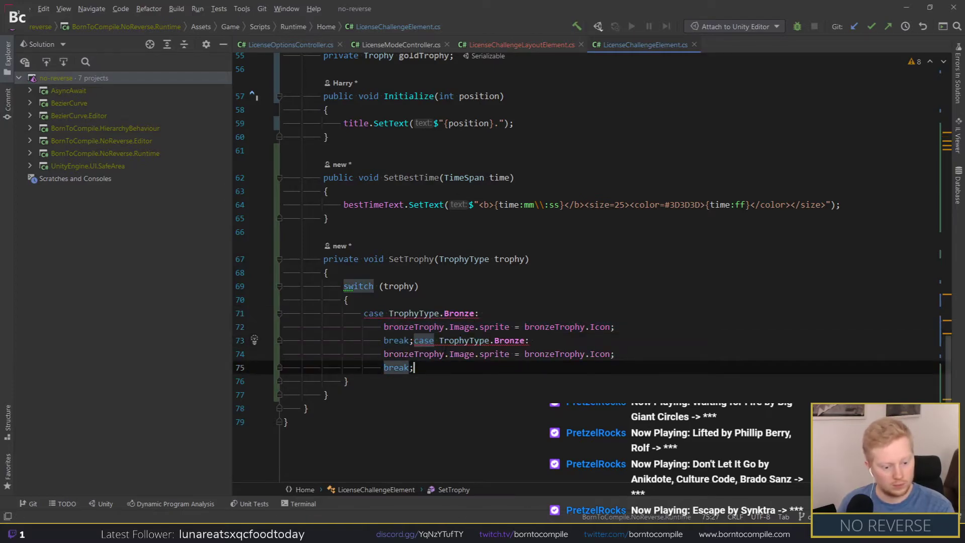
pyautogui.click(534, 340)
pyautogui.click(413, 341)
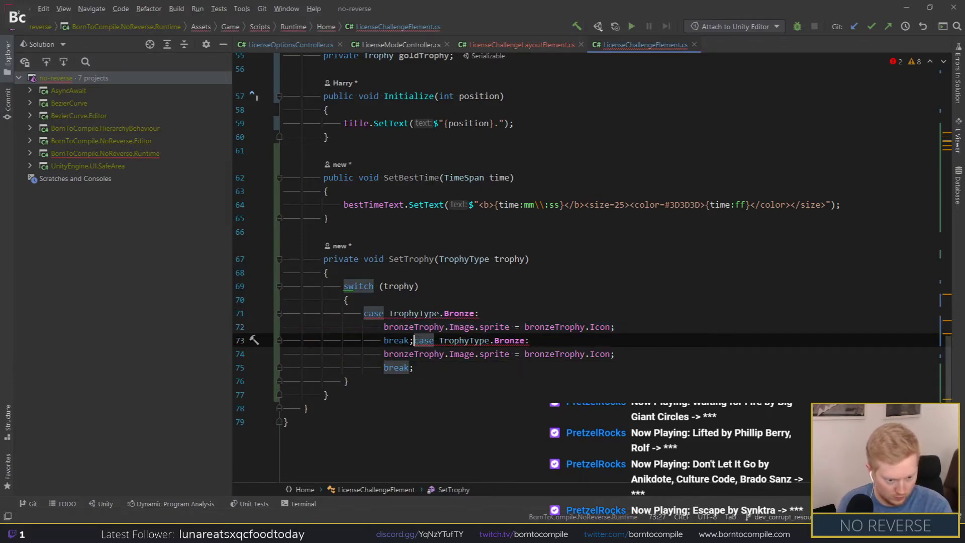
pyautogui.press('Return')
pyautogui.doubleClick(459, 354)
pyautogui.press('BackSpace')
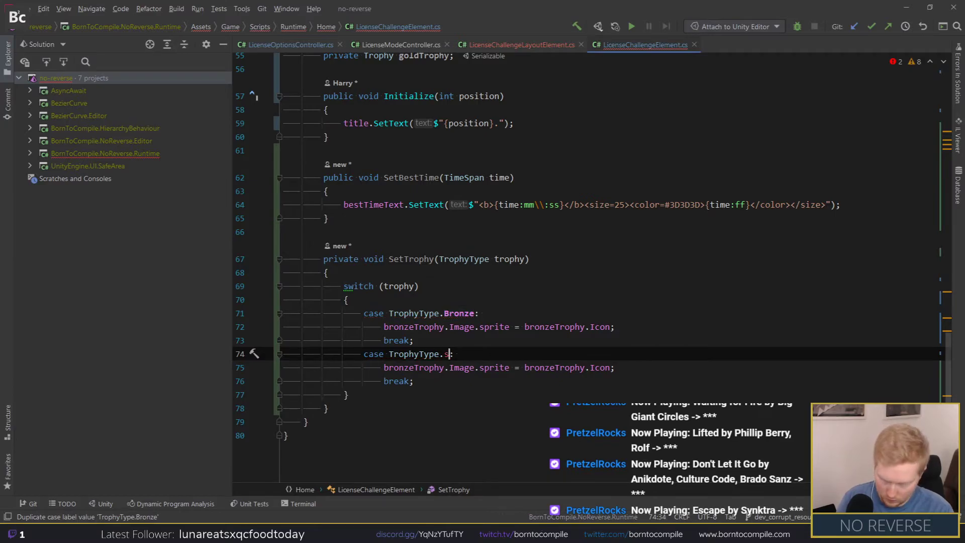
pyautogui.write('Silv')
pyautogui.press('Return')
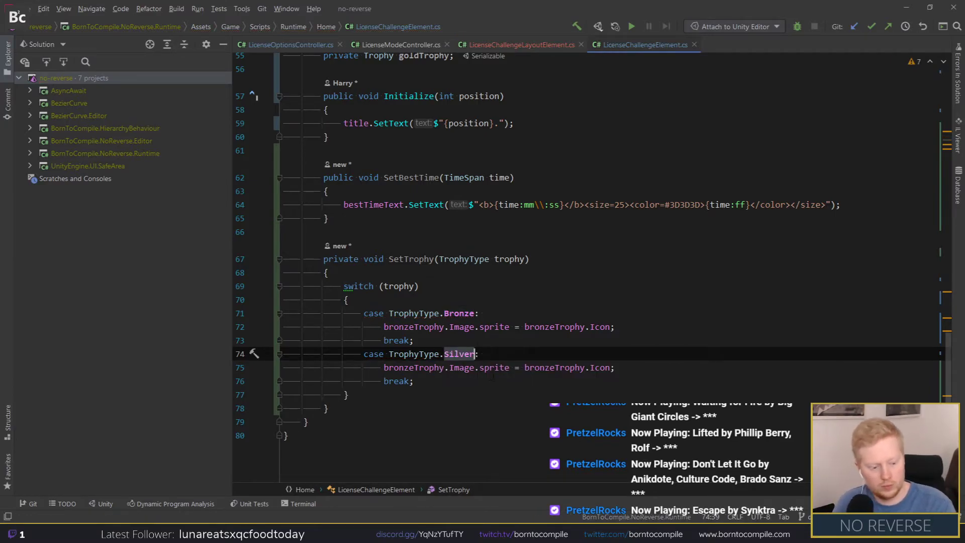
# Step: Add a line in the Silver case setting silverTrophy.Image.sprite to silverTrophy.Icon
pyautogui.click(423, 353)
pyautogui.click(614, 367)
pyautogui.hotkey('ctrl', 'd')
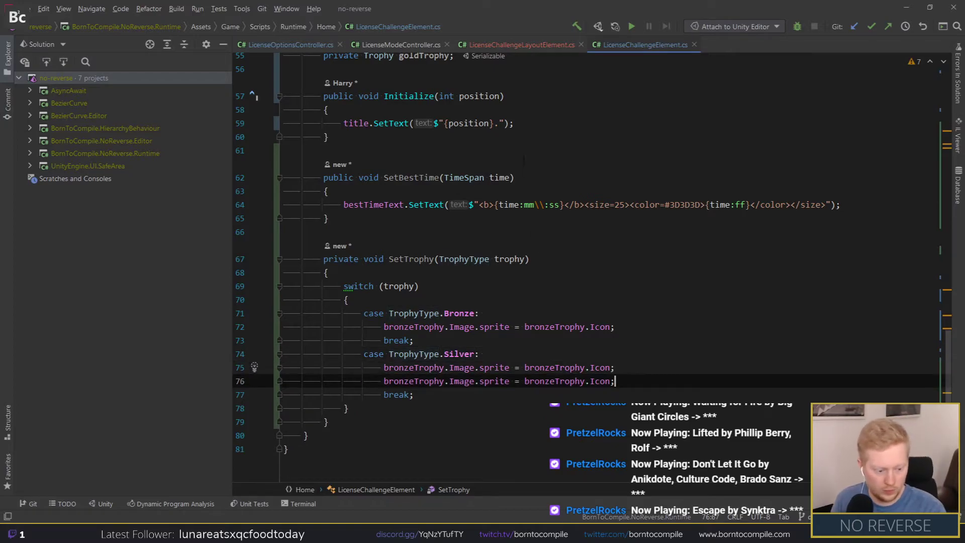
pyautogui.scroll(4, 588, 282)
pyautogui.doubleClick(430, 171)
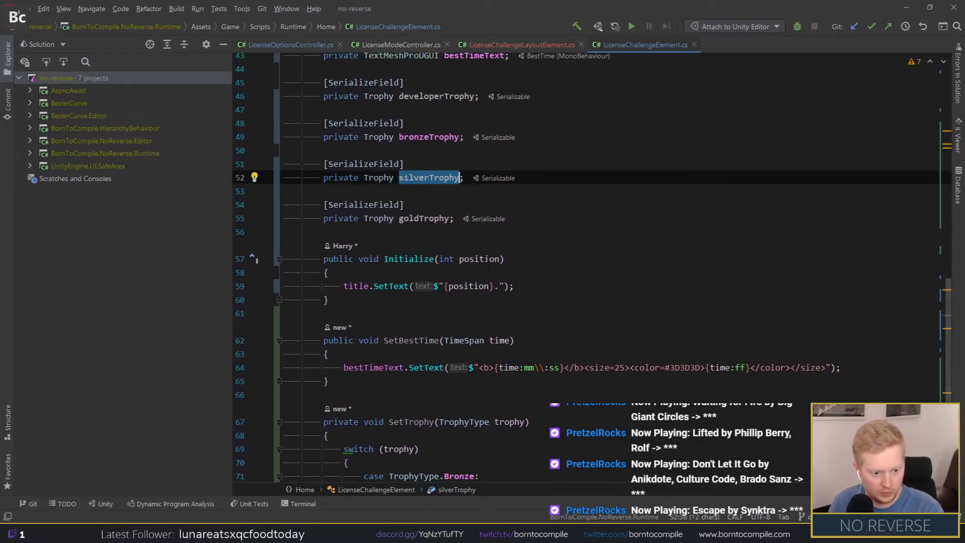
pyautogui.scroll(-5, 429, 171)
pyautogui.doubleClick(413, 326)
pyautogui.hotkey('alt', 'j')
pyautogui.hotkey('ctrl', 'v')
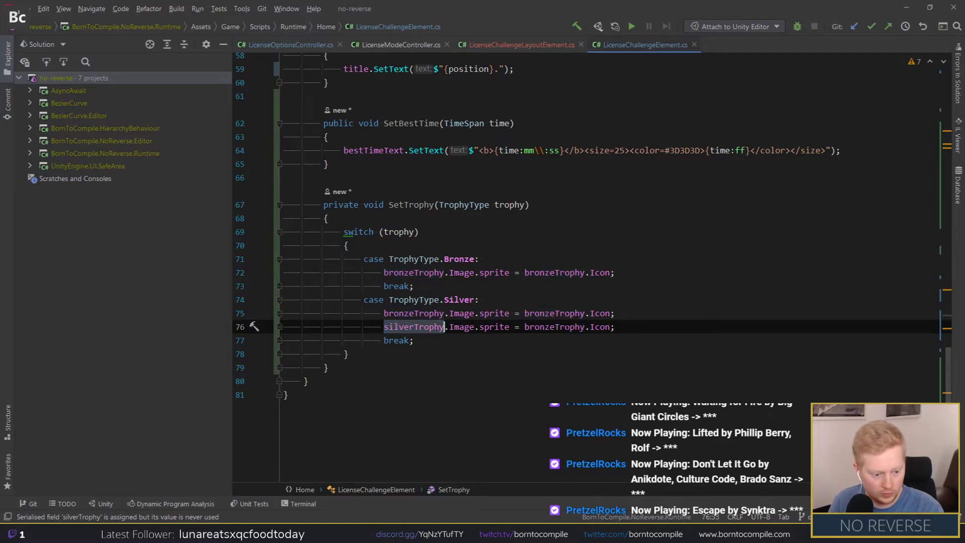
pyautogui.click(645, 327)
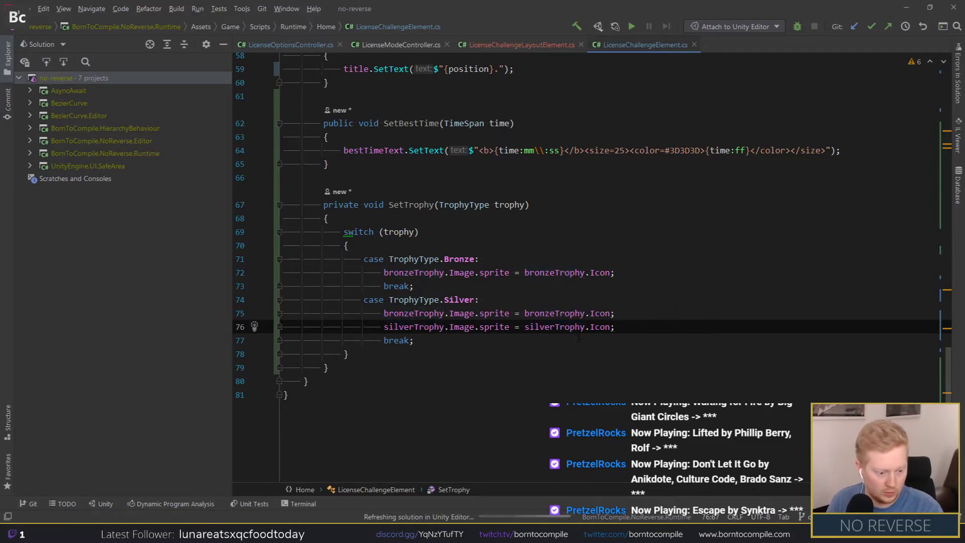
pyautogui.click(341, 370)
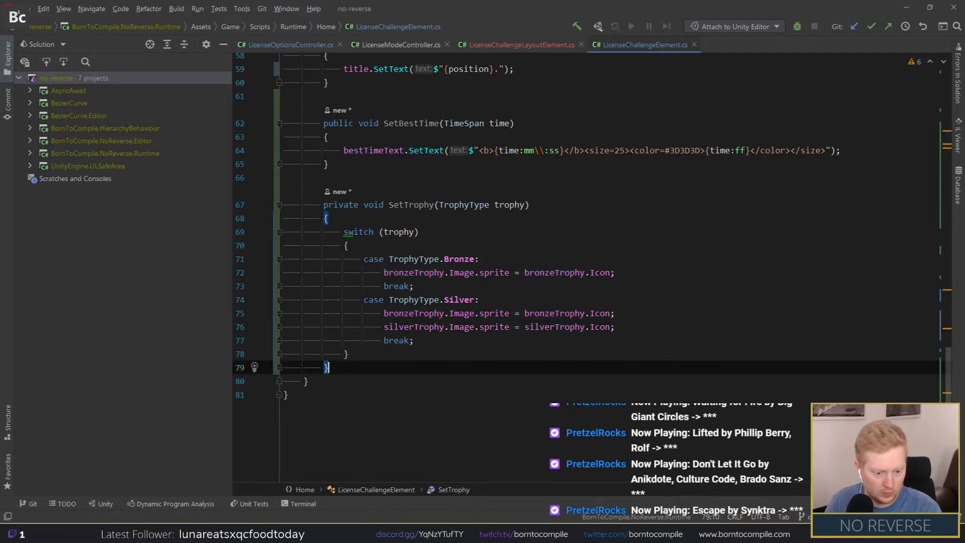
# Step: Below SetTrophy, declare private void Unlock(Trophy tropy) with an empty body
pyautogui.press('Return')
pyautogui.press('Return')
pyautogui.write('privazte')
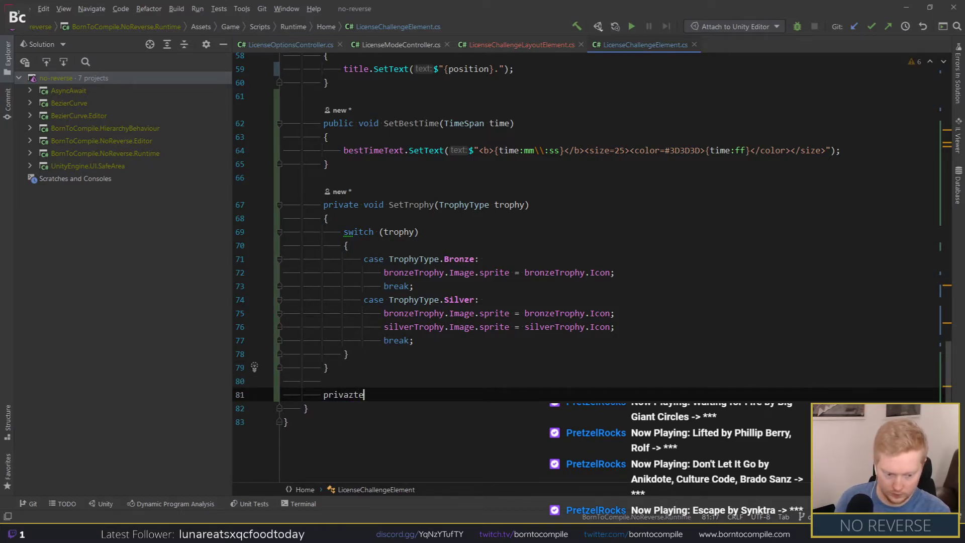
pyautogui.press('BackSpace')
pyautogui.press('BackSpace')
pyautogui.press('BackSpace')
pyautogui.write('te void Unlo')
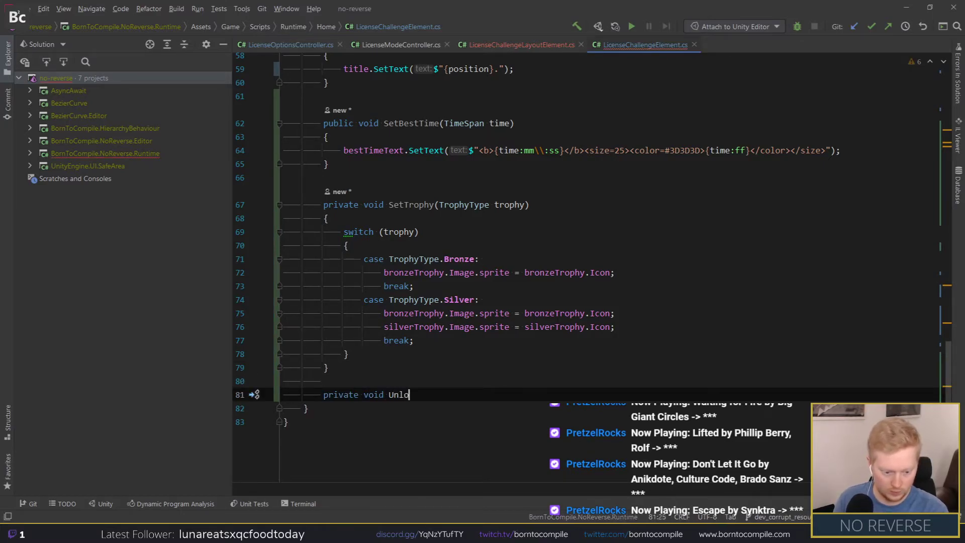
pyautogui.write('ck(){')
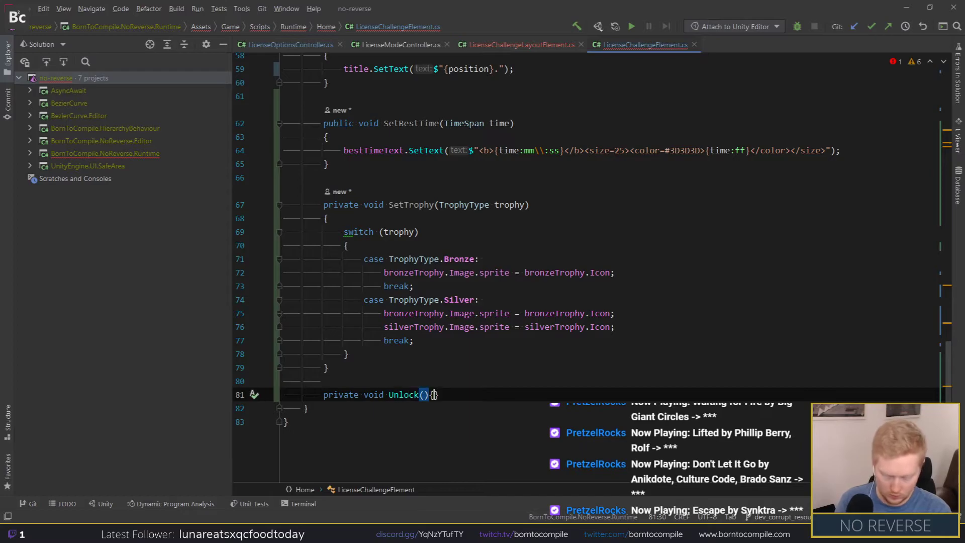
pyautogui.hotkey('ctrl', 'shift', 'Return')
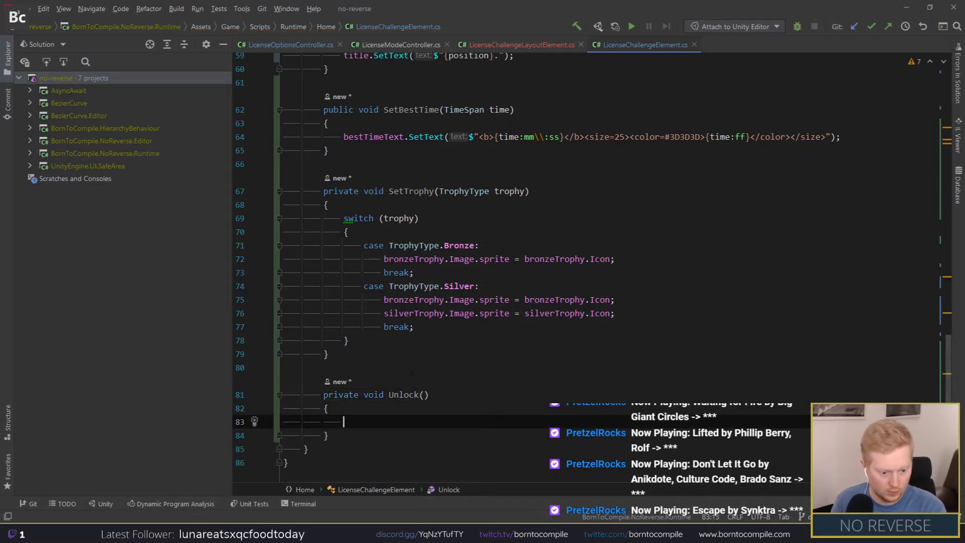
pyautogui.click(423, 394)
pyautogui.write('Trophy')
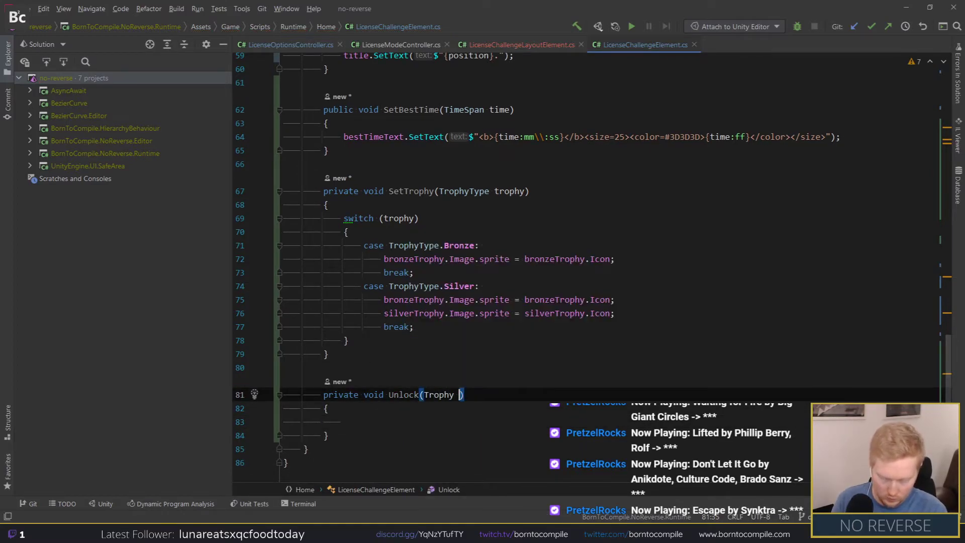
pyautogui.write(' tropy')
# Step: Copy the silverTrophy sprite line into Unlock, fix the parameter to trophy, and use trophy there
pyautogui.tripleClick(640, 320)
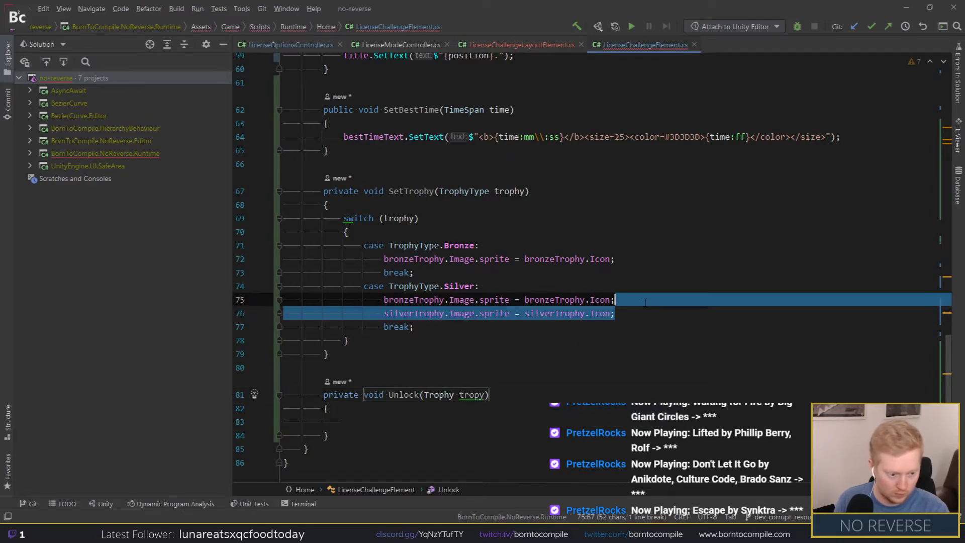
pyautogui.hotkey('ctrl', 'c')
pyautogui.click(465, 422)
pyautogui.hotkey('ctrl', 'v')
pyautogui.write('h')
pyautogui.doubleClick(473, 395)
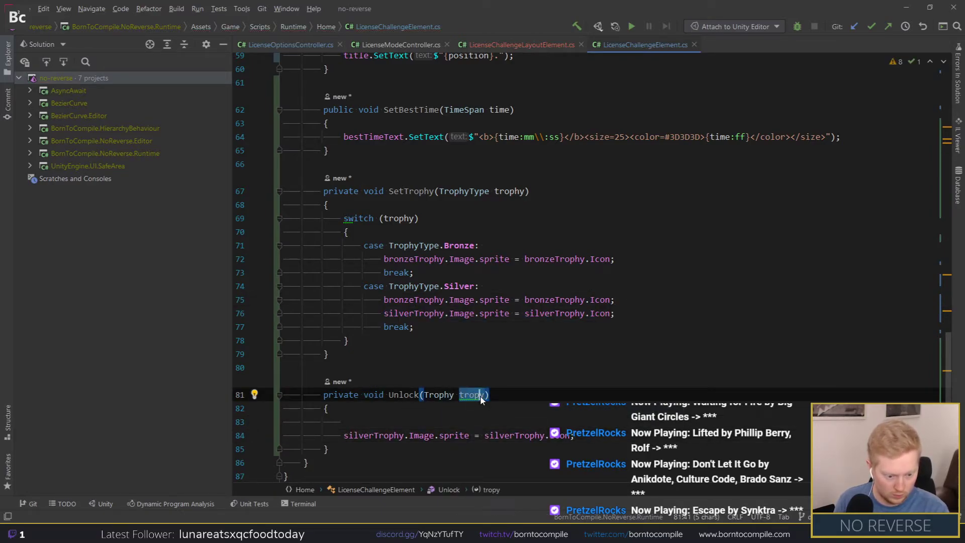
pyautogui.hotkey('ctrl', 'c')
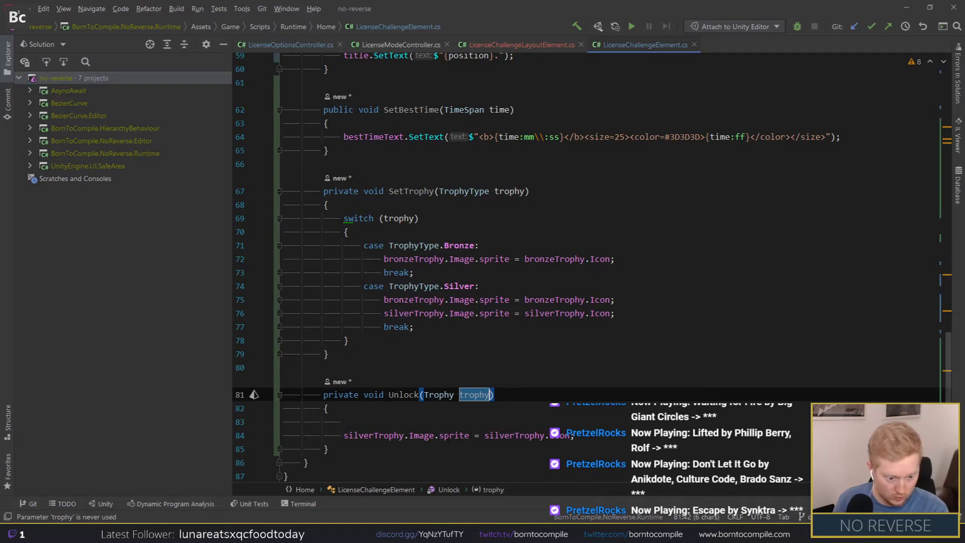
pyautogui.doubleClick(363, 435)
pyautogui.hotkey('ctrl', 'v')
pyautogui.doubleClick(484, 435)
pyautogui.hotkey('ctrl', 'v')
# Step: Convert Unlock to the expression body => trophy.Image.sprite = trophy.Icon;
pyautogui.press('Up')
pyautogui.press('Up')
pyautogui.press('End')
pyautogui.hotkey('shift', 'Down')
pyautogui.hotkey('shift', 'End')
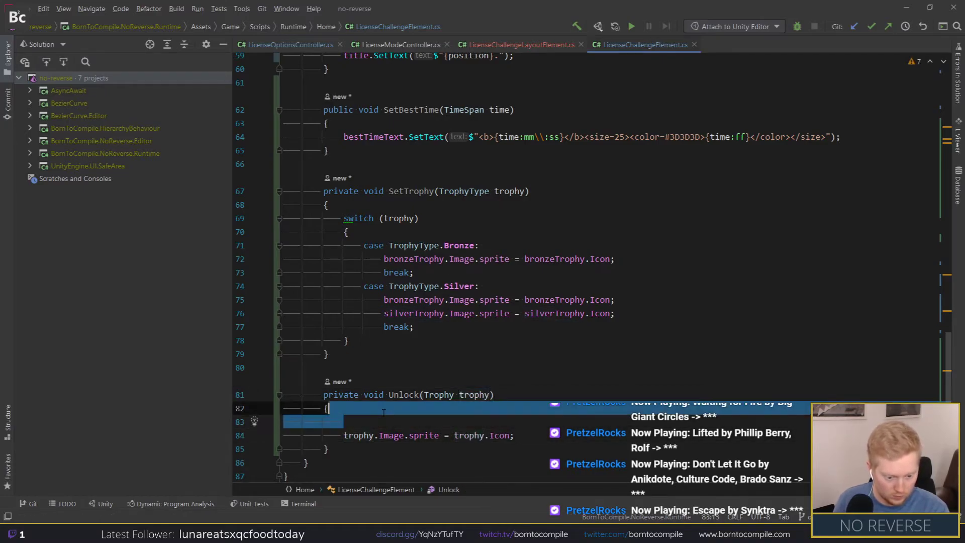
pyautogui.press('Delete')
pyautogui.press('Down')
pyautogui.press('End')
pyautogui.hotkey('shift', 'Home')
pyautogui.hotkey('ctrl', 'x')
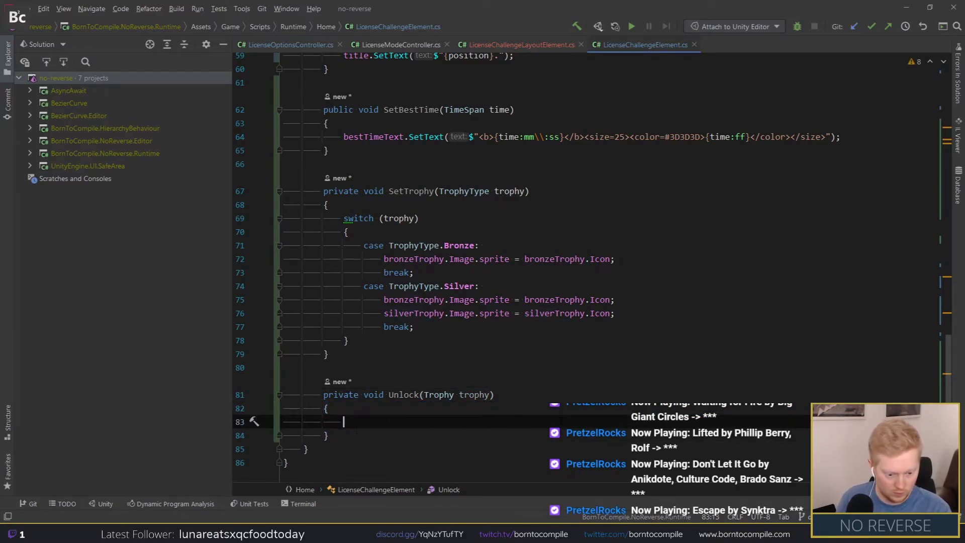
pyautogui.moveTo(570, 435); pyautogui.dragTo(569, 397)
pyautogui.write('=>')
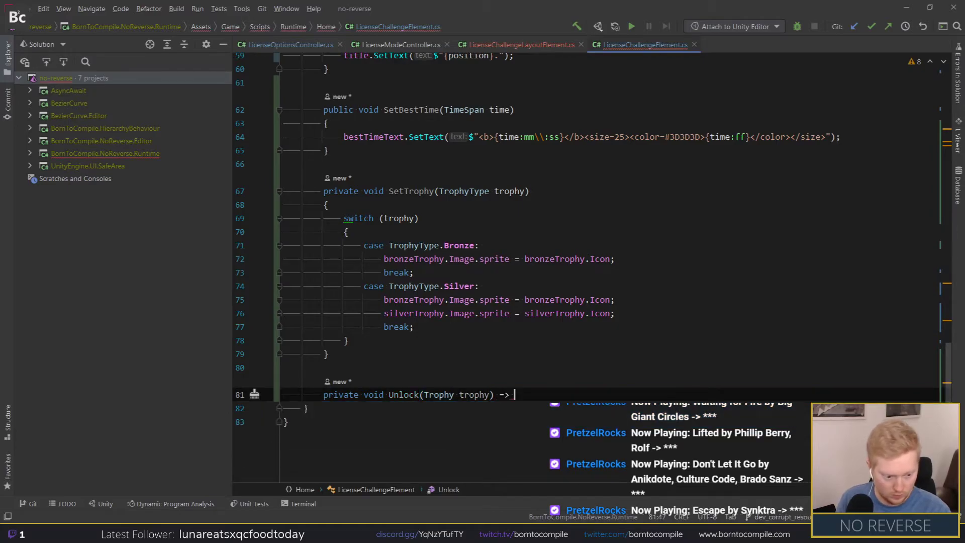
pyautogui.hotkey('ctrl', 'v')
pyautogui.write(';')
pyautogui.press('BackSpace')
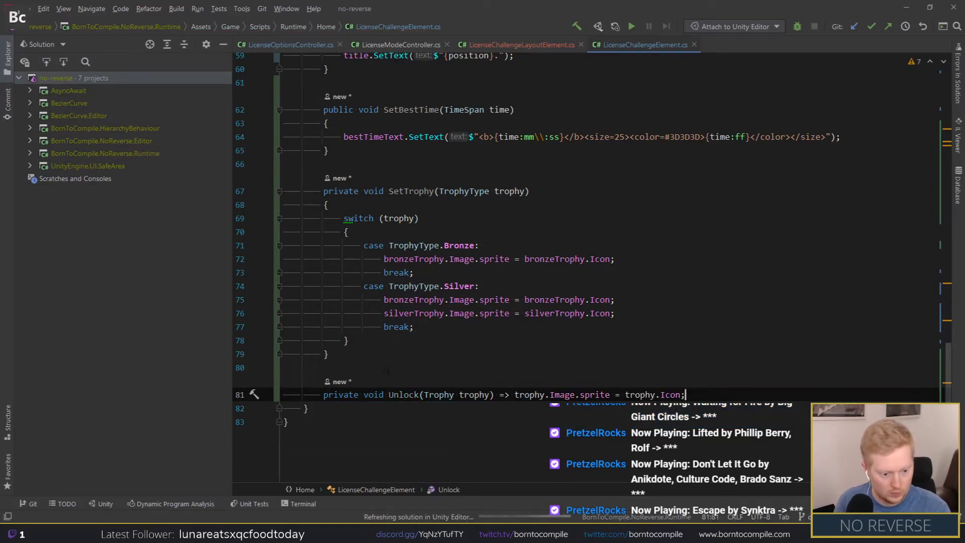
# Step: Replace the Bronze case's sprite assignment with Unlock(bronzeTrophy);
pyautogui.doubleClick(405, 394)
pyautogui.hotkey('ctrl', 'c')
pyautogui.click(479, 245)
pyautogui.press('Return')
pyautogui.hotkey('ctrl', 'v')
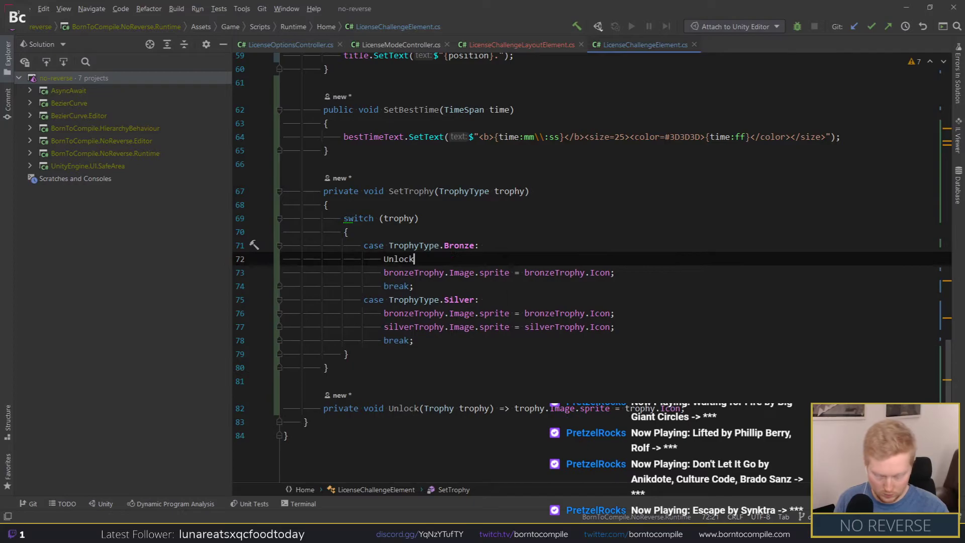
pyautogui.write('();')
pyautogui.doubleClick(413, 272)
pyautogui.hotkey('ctrl', 'c')
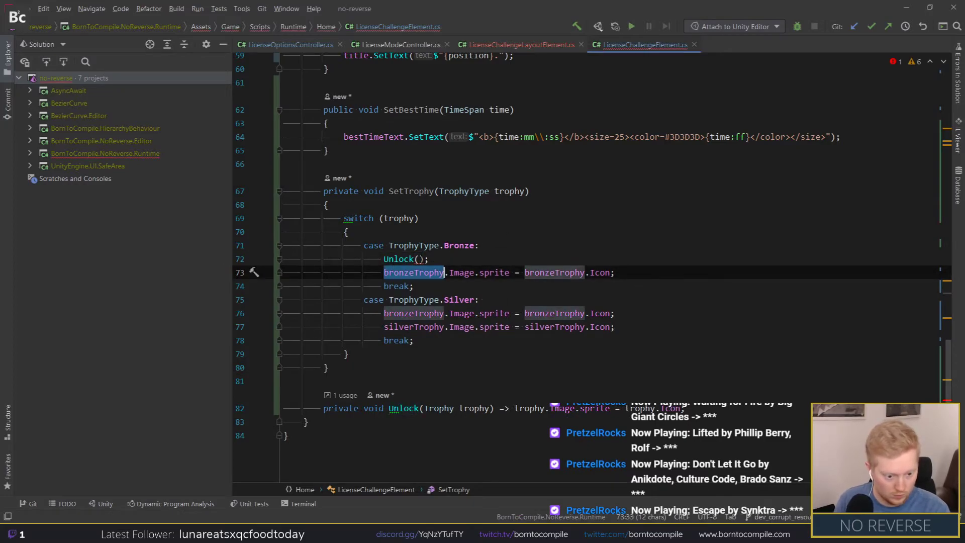
pyautogui.click(420, 258)
pyautogui.hotkey('ctrl', 'v')
pyautogui.click(615, 272)
pyautogui.hotkey('shift', 'Up')
pyautogui.press('BackSpace')
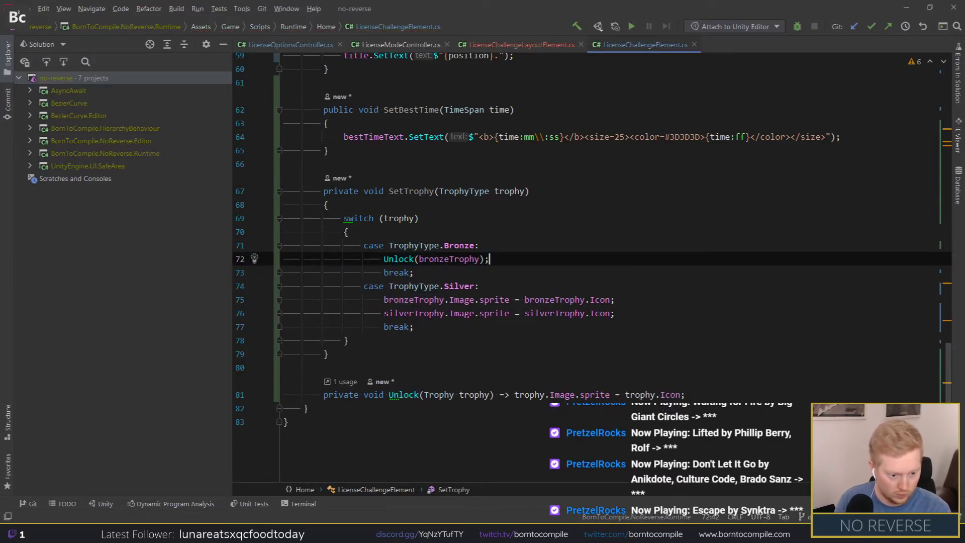
# Step: Replace the bronze sprite line in the Silver case with Unlock(bronzeTrophy);
pyautogui.hotkey('shift', 'Up')
pyautogui.hotkey('ctrl', 'c')
pyautogui.press('Down')
pyautogui.press('Down')
pyautogui.press('Down')
pyautogui.hotkey('ctrl', 'w')
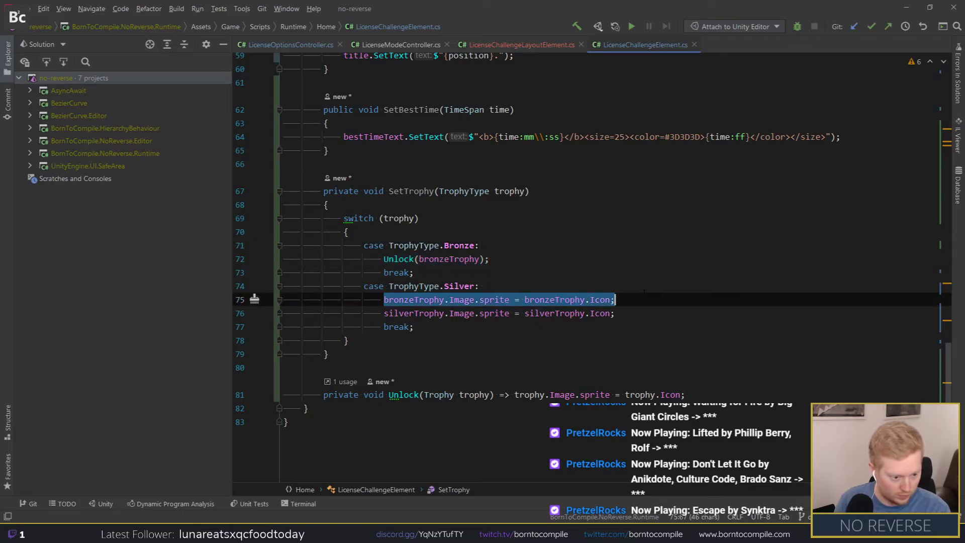
pyautogui.hotkey('ctrl', 'v')
pyautogui.press('BackSpace')
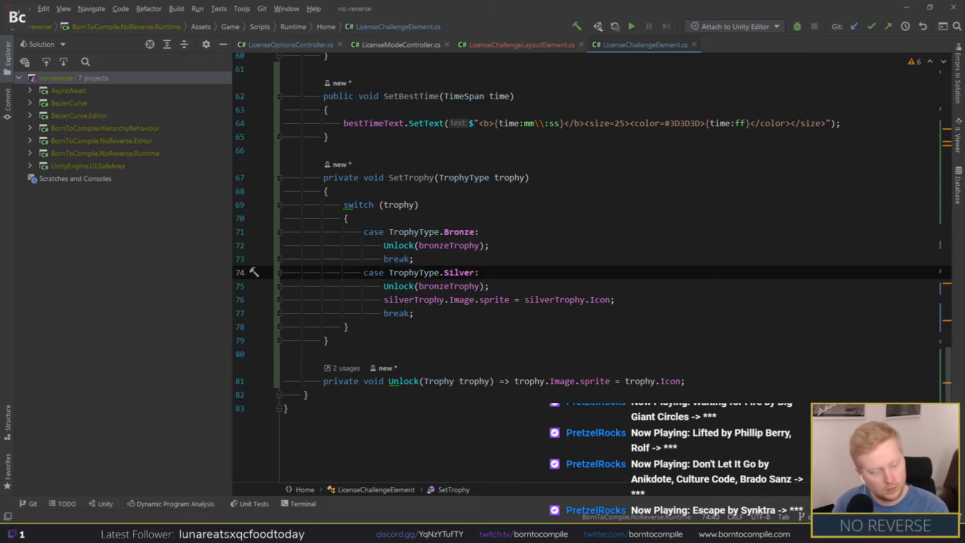
# Step: Replace the Silver case's silver sprite line with Unlock(silverTrophy); on its own line
pyautogui.press('Down')
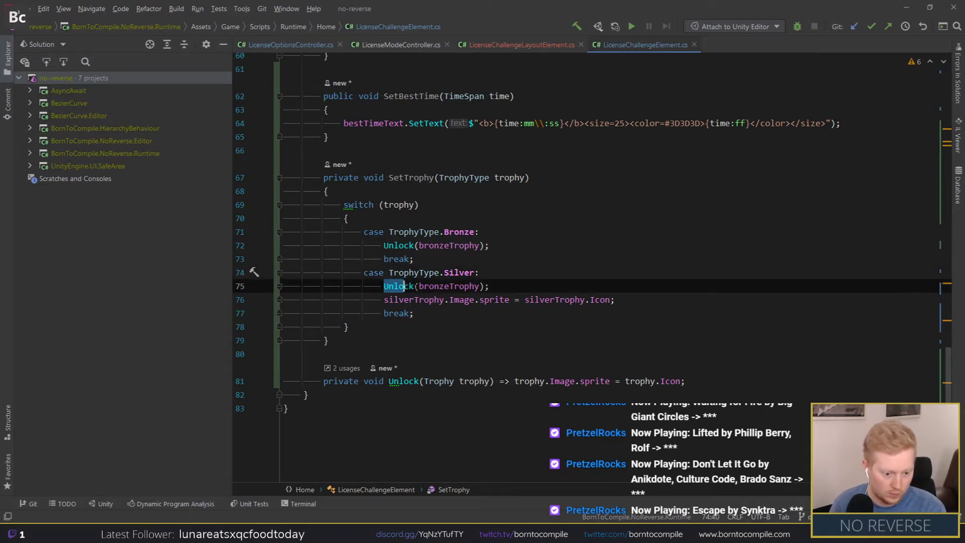
pyautogui.hotkey('shift', 'Home')
pyautogui.hotkey('ctrl', 'c')
pyautogui.press('End')
pyautogui.hotkey('ctrl', 'v')
pyautogui.doubleClick(423, 300)
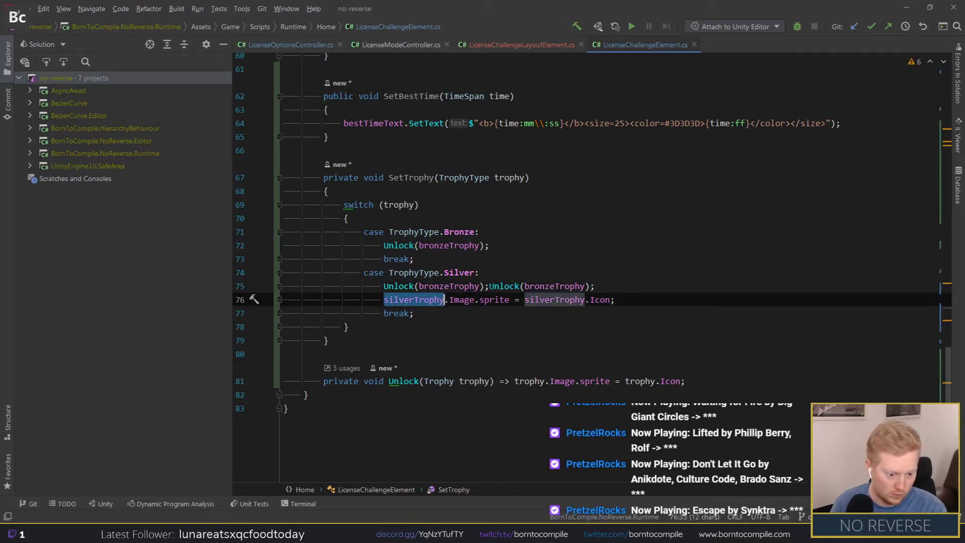
pyautogui.hotkey('ctrl', 'x')
pyautogui.doubleClick(555, 286)
pyautogui.hotkey('ctrl', 'v')
pyautogui.moveTo(554, 300); pyautogui.dragTo(620, 288)
pyautogui.press('BackSpace')
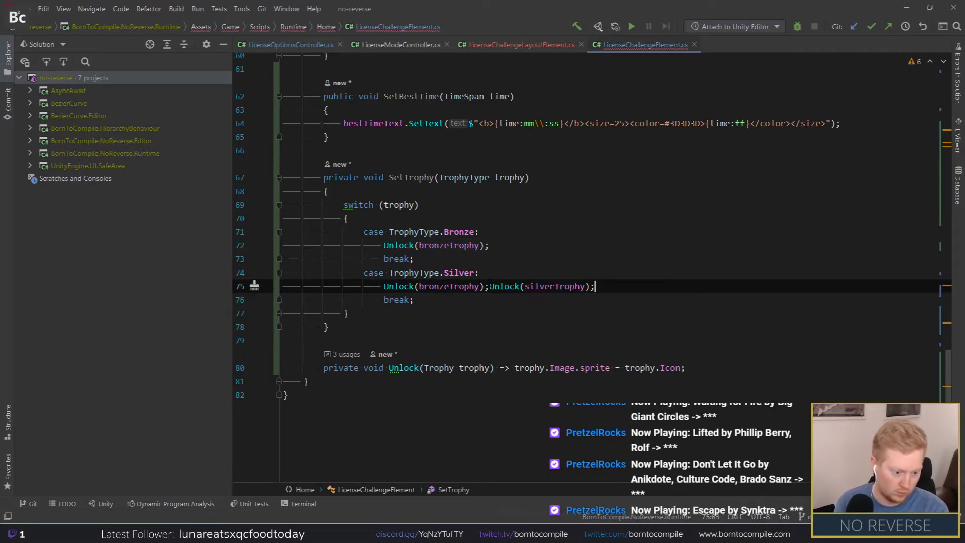
pyautogui.click(489, 285)
pyautogui.press('Return')
# Step: Copy the whole Silver case block and paste a duplicate beneath it
pyautogui.moveTo(364, 272); pyautogui.dragTo(414, 313)
pyautogui.hotkey('ctrl', 'c')
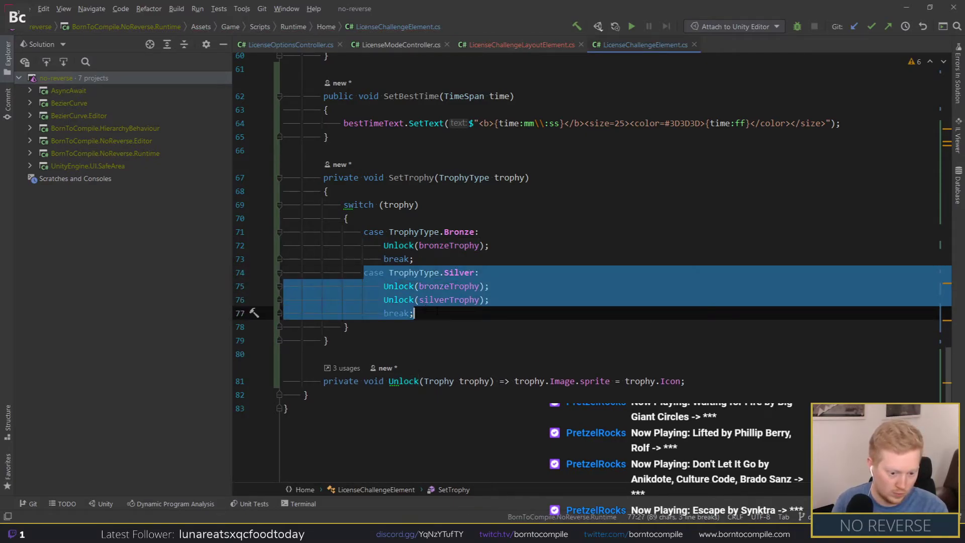
pyautogui.press('End')
pyautogui.press('Return')
pyautogui.press('Return')
pyautogui.hotkey('ctrl', 'v')
# Step: Change the copied case label from Silver to Gold
pyautogui.doubleClick(461, 340)
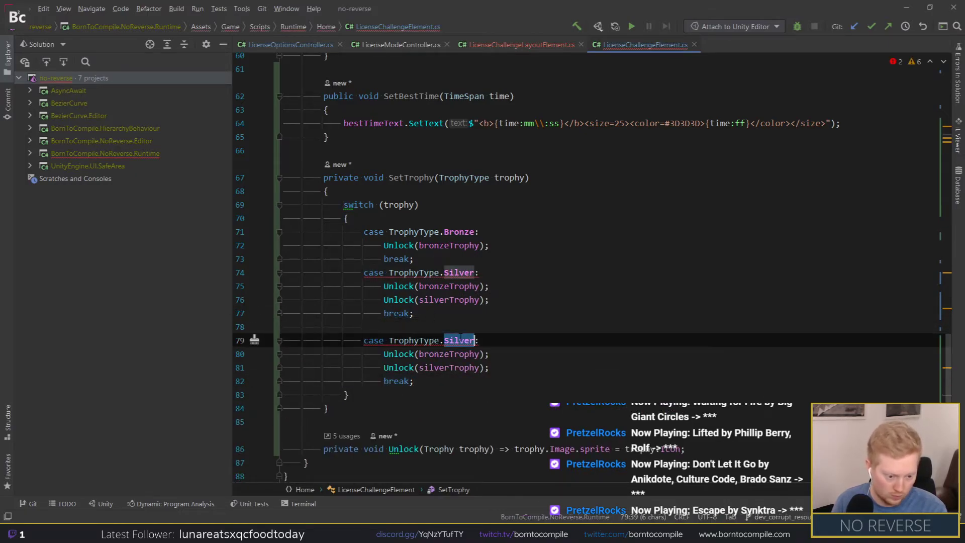
pyautogui.write('gold')
pyautogui.press('Return')
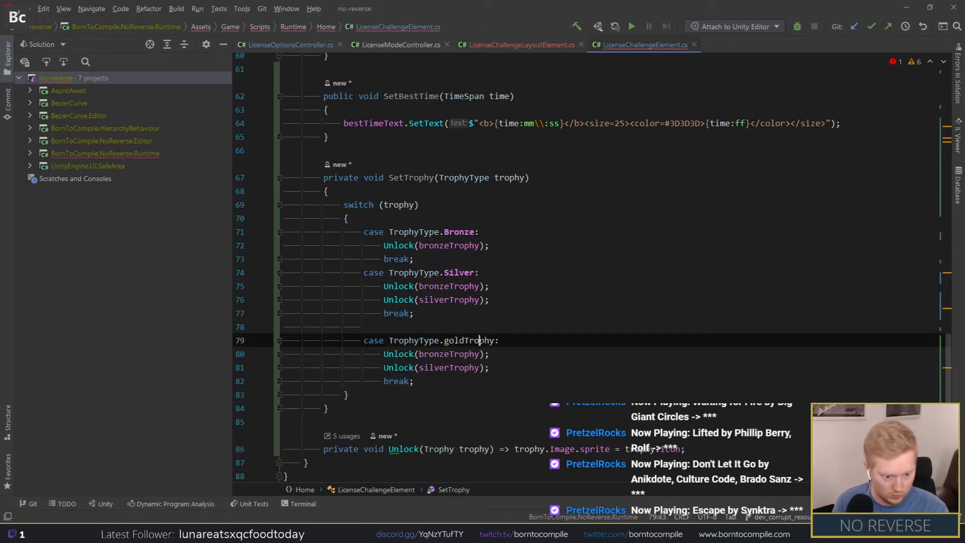
pyautogui.doubleClick(479, 340)
pyautogui.write('Gold')
pyautogui.press('Return')
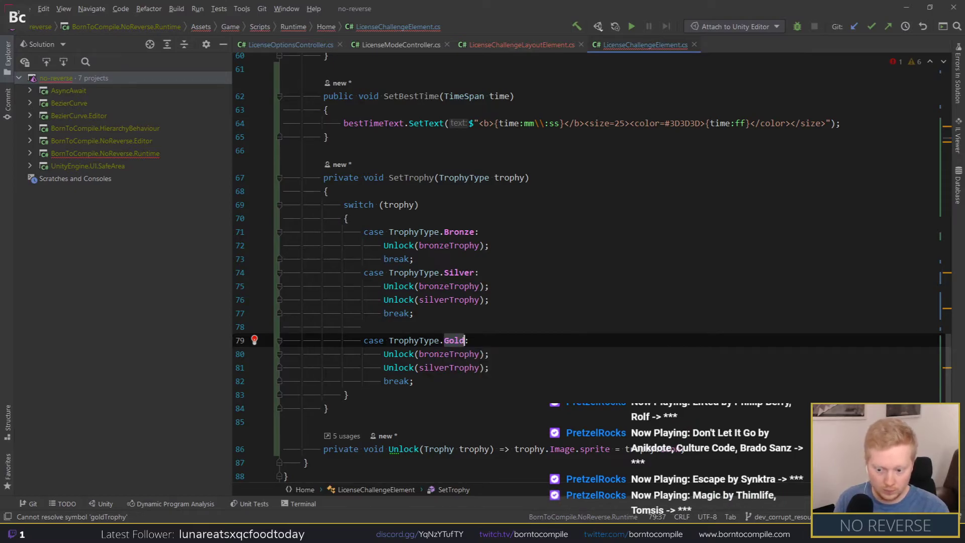
# Step: Add an Unlock(goldTrophy) line after Unlock(silverTrophy) in the Gold case
pyautogui.doubleClick(459, 367)
pyautogui.hotkey('ctrl', 'x')
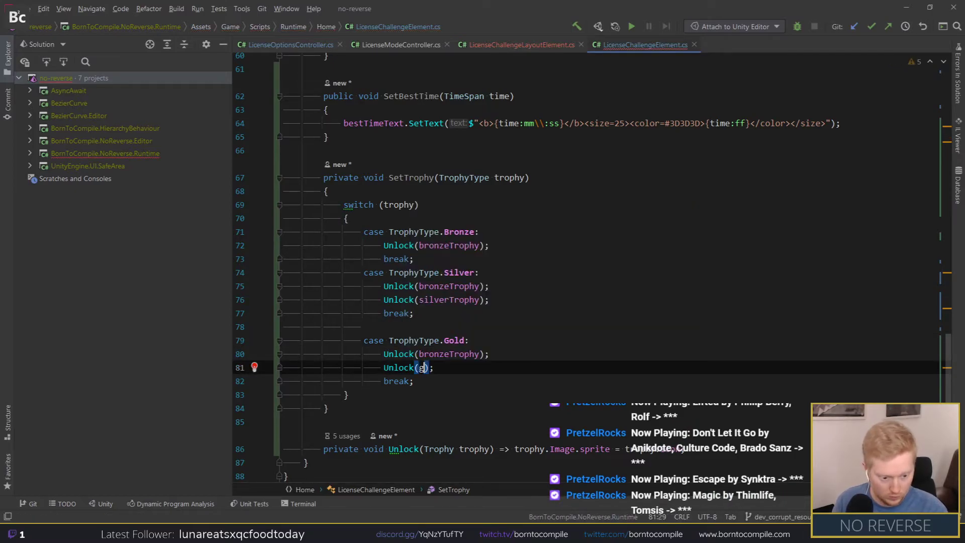
pyautogui.hotkey('ctrl', 'v')
pyautogui.hotkey('ctrl', 'd')
pyautogui.press('BackSpace')
pyautogui.hotkey('ctrl', 'd')
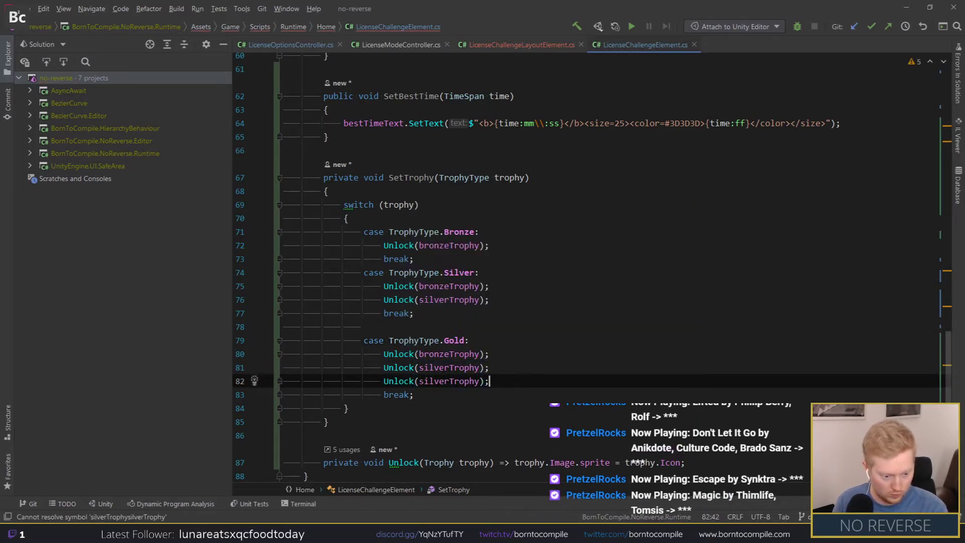
pyautogui.hotkey('ctrl', 'w')
pyautogui.write('goldt')
pyautogui.press('Return')
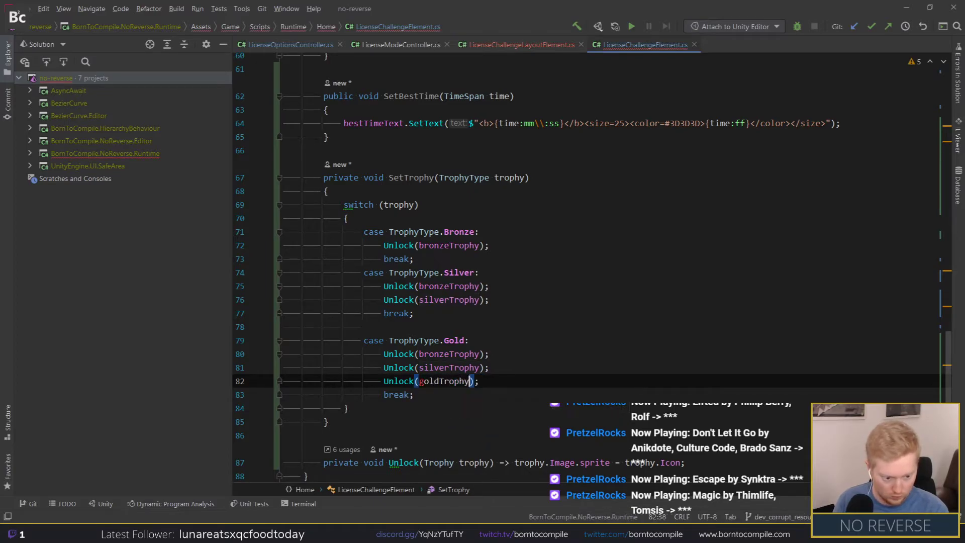
pyautogui.press('End')
# Step: Duplicate the whole Gold case block below itself
pyautogui.hotkey('shift', 'Up')
pyautogui.hotkey('shift', 'Up')
pyautogui.hotkey('shift', 'Up')
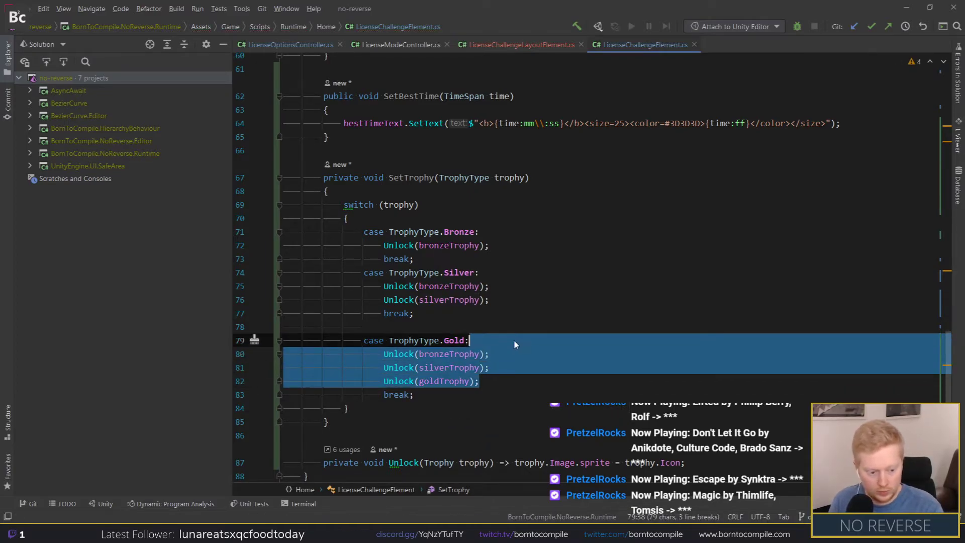
pyautogui.press('Home')
pyautogui.hotkey('ctrl', 'w')
pyautogui.hotkey('ctrl', 'w')
pyautogui.hotkey('ctrl', 'c')
pyautogui.press('End')
pyautogui.press('Return')
pyautogui.press('Return')
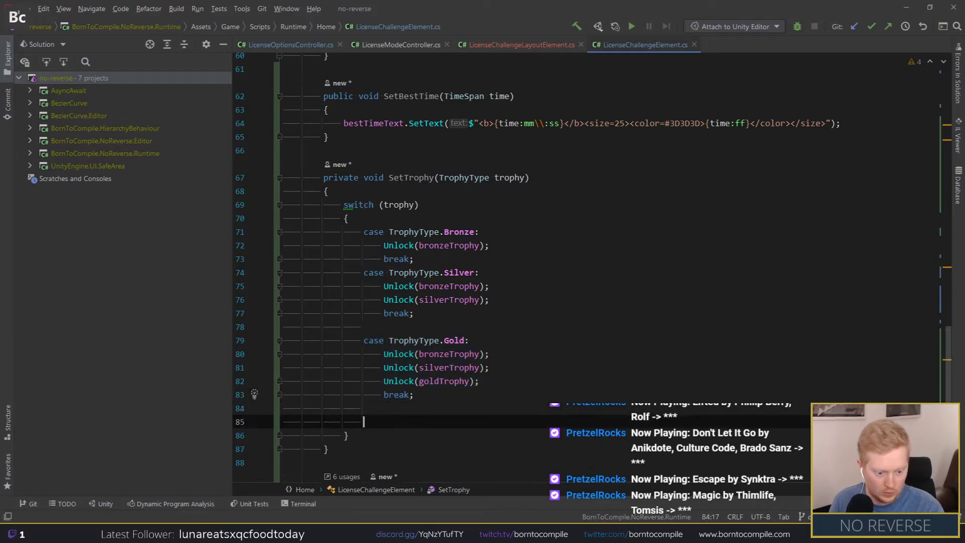
pyautogui.hotkey('ctrl', 'v')
# Step: Rename the copy to the Developer case and add Unlock(developerTrophy)
pyautogui.scroll(-1, 459, 381)
pyautogui.doubleClick(455, 367)
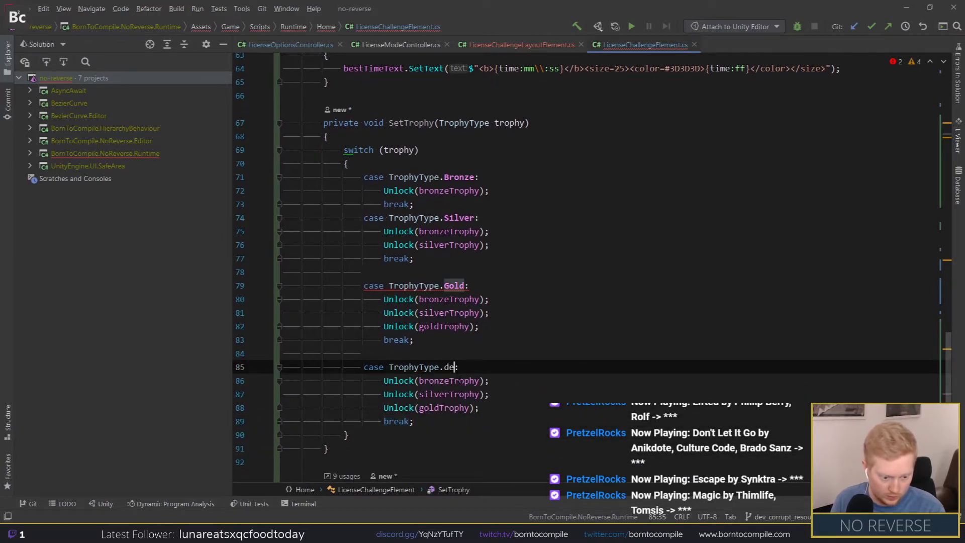
pyautogui.write('Dev')
pyautogui.press('Return')
pyautogui.press('Down')
pyautogui.press('Down')
pyautogui.press('Down')
pyautogui.hotkey('ctrl', 'd')
pyautogui.press('Left')
pyautogui.press('Left')
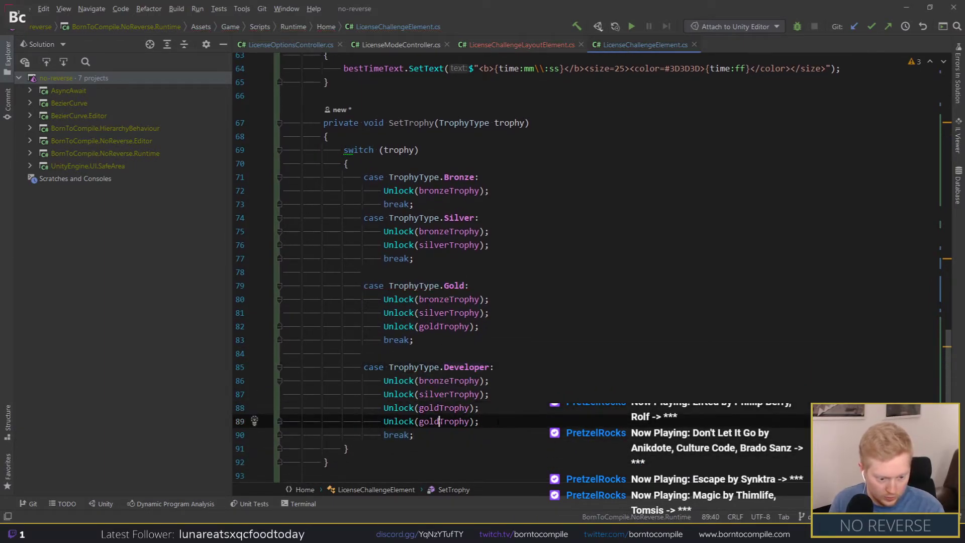
pyautogui.hotkey('ctrl', 'w')
pyautogui.write('developerTro')
pyautogui.press('Return')
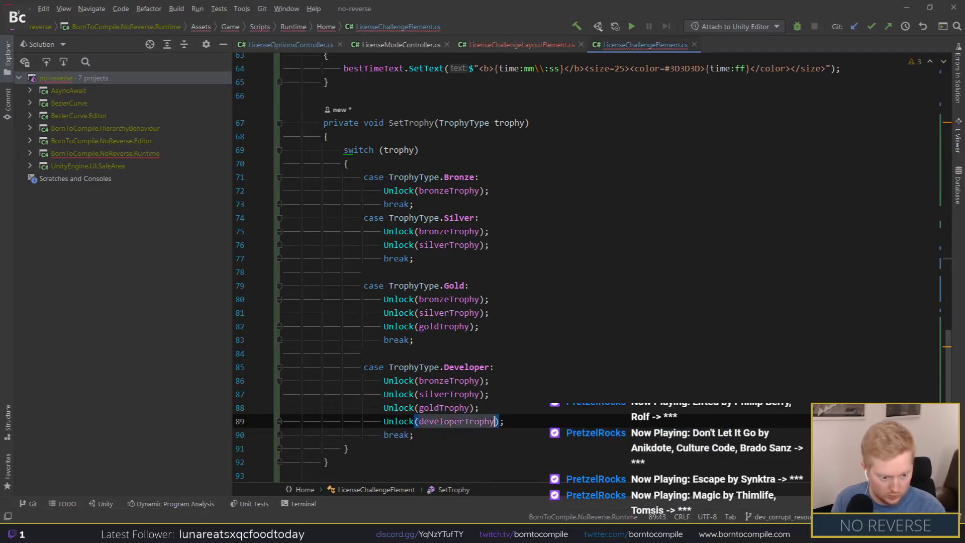
# Step: Scroll back up and select the SetTrophy method name
pyautogui.scroll(2, 411, 203)
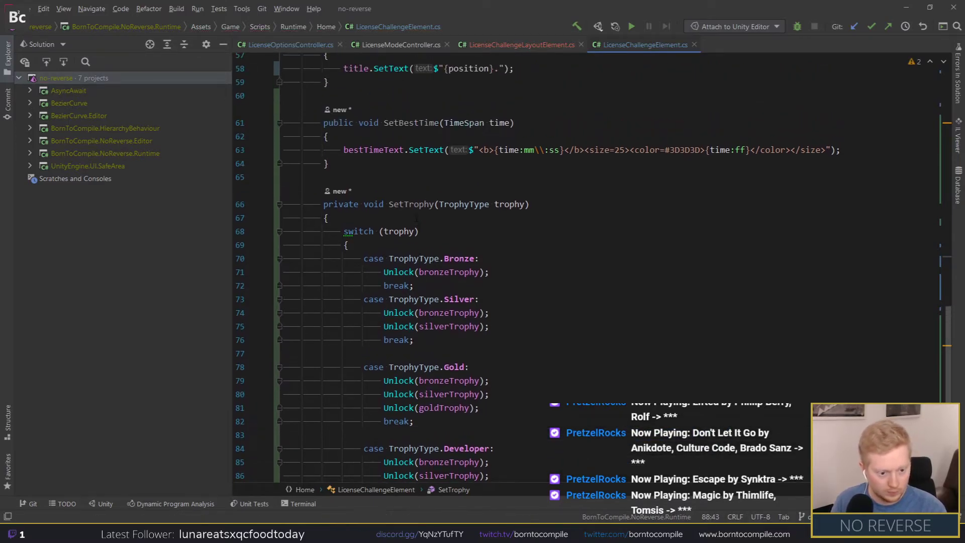
pyautogui.doubleClick(411, 203)
pyautogui.scroll(4, 253, 200)
pyautogui.scroll(3, 503, 266)
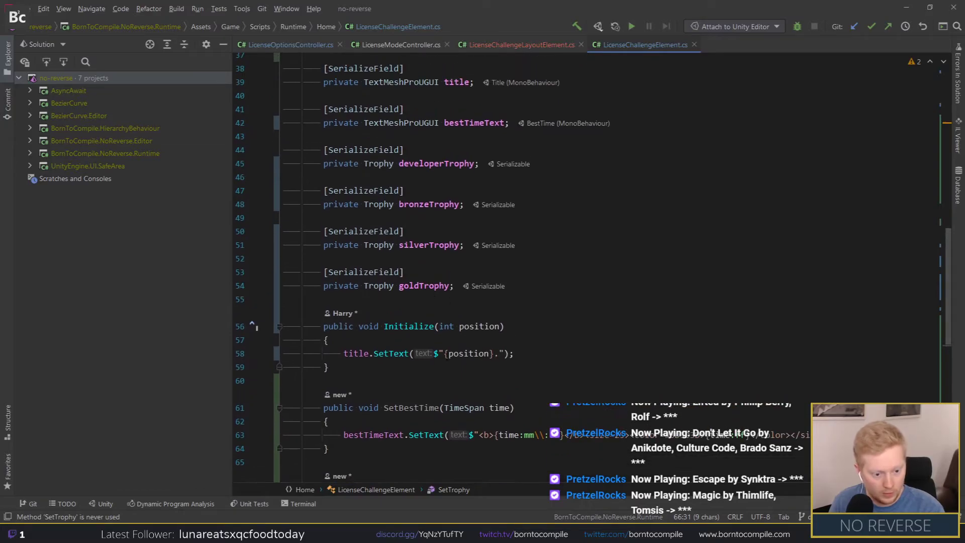
# Step: Add a new line in Initialize starting SetTrophy(Random.Range(0,
pyautogui.click(515, 353)
pyautogui.press('Return')
pyautogui.press('Return')
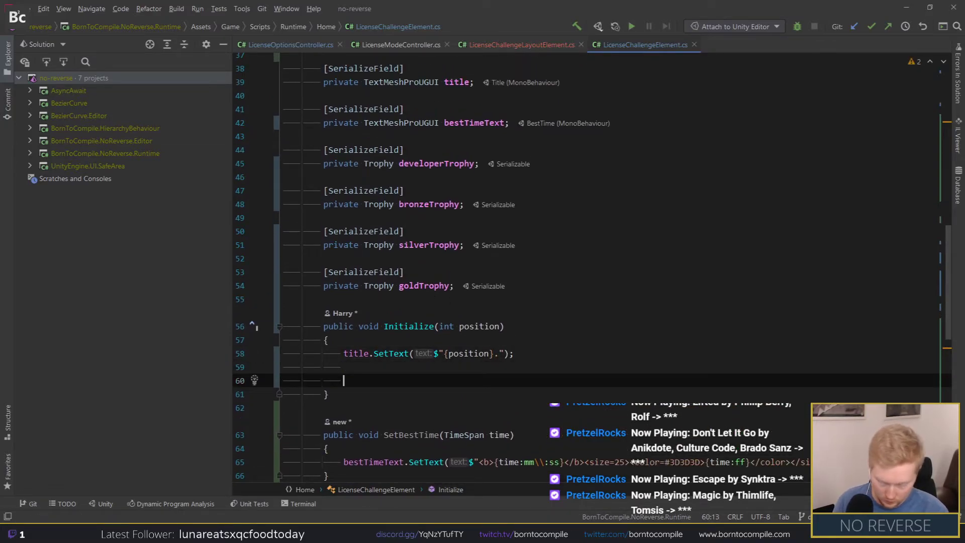
pyautogui.press('shift')
pyautogui.press('shift')
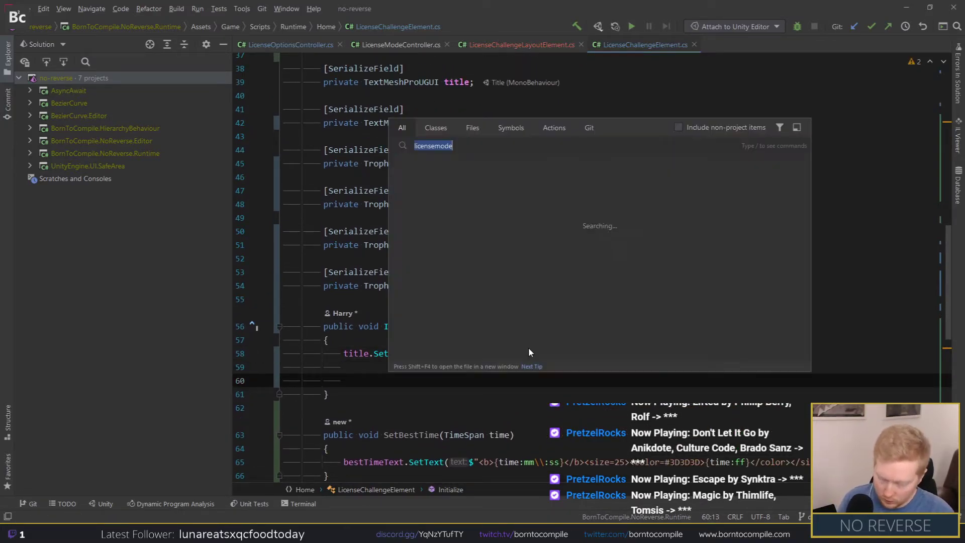
pyautogui.press('Escape')
pyautogui.hotkey('ctrl', 'v')
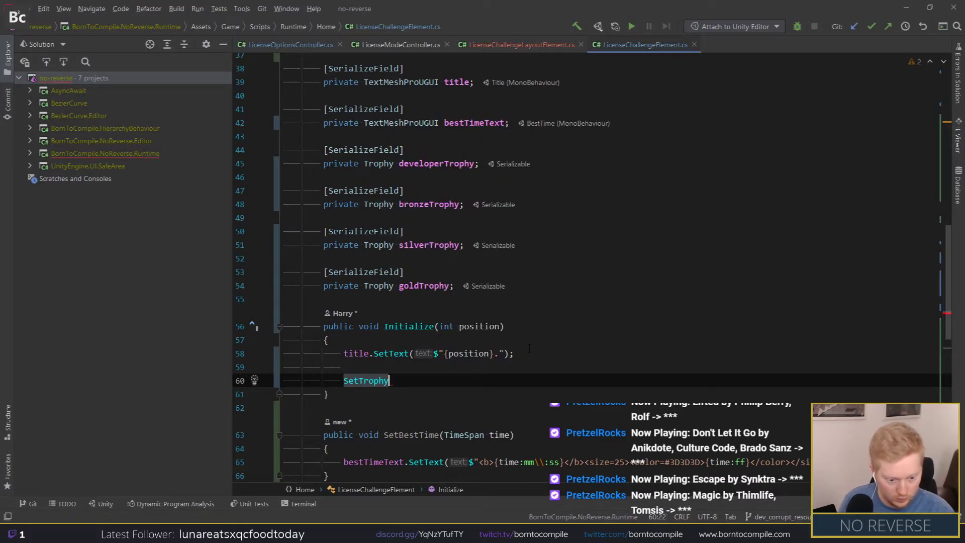
pyautogui.write('(Rando')
pyautogui.write('m.Ra')
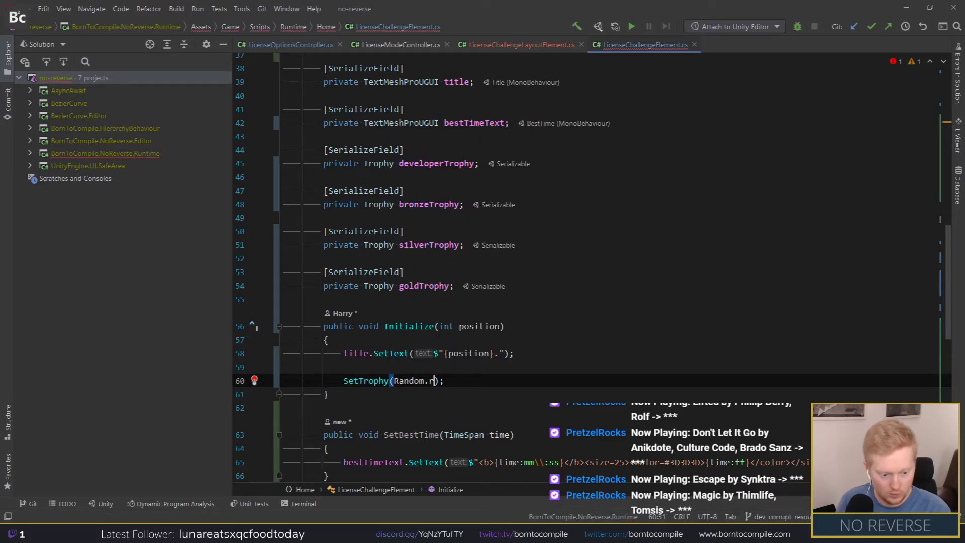
pyautogui.write('nge(')
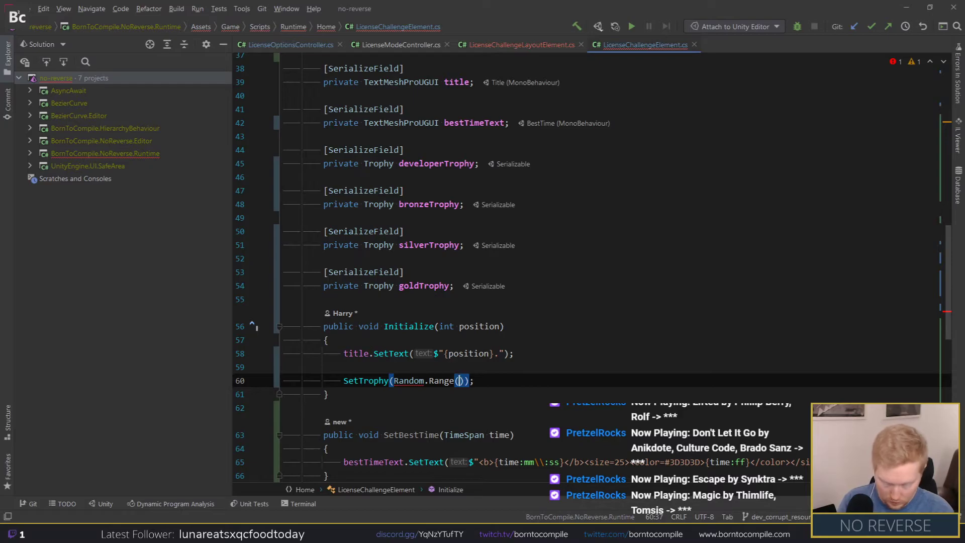
pyautogui.write('0')
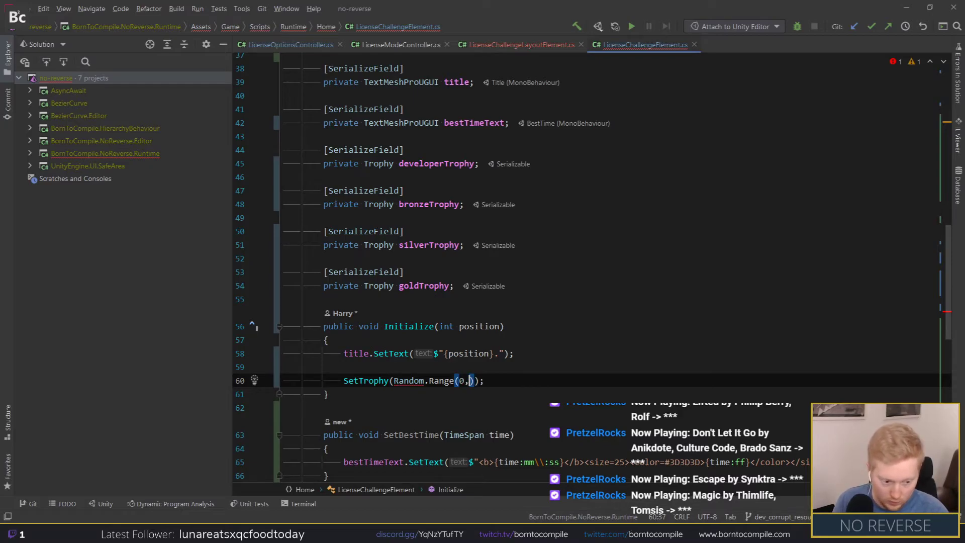
pyautogui.write(',')
# Step: Use the TrophyType enum name as the Range upper bound and type a dot to browse its members
pyautogui.scroll(8, 504, 273)
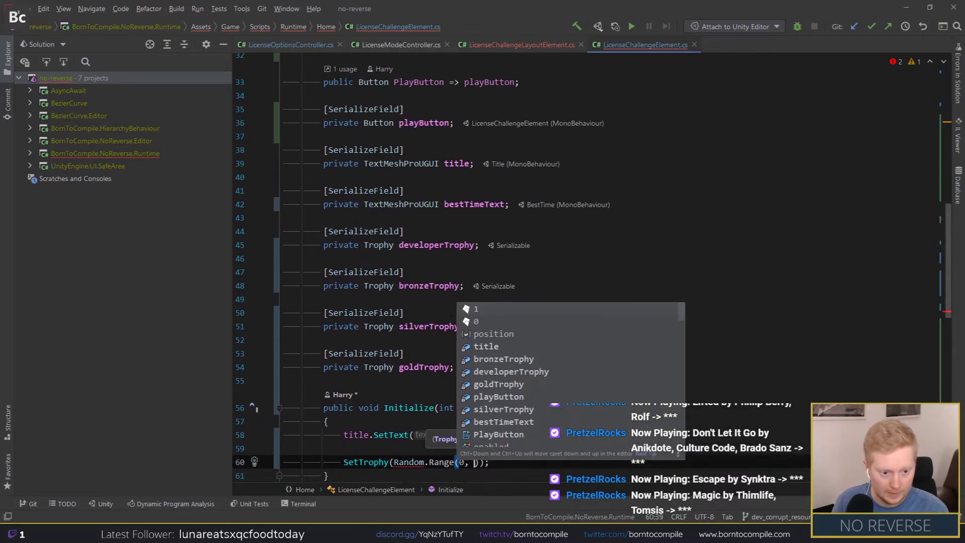
pyautogui.scroll(2, 395, 153)
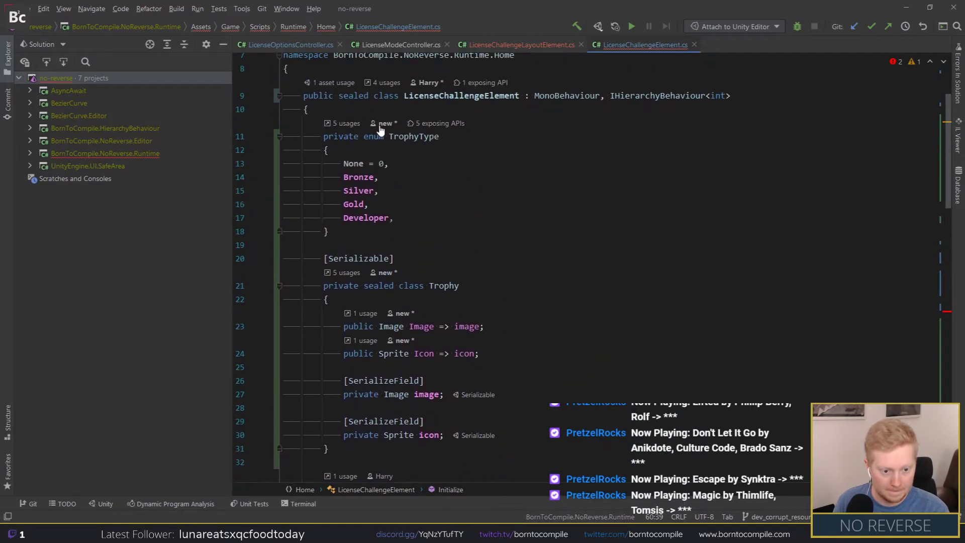
pyautogui.doubleClick(412, 136)
pyautogui.scroll(-5, 412, 135)
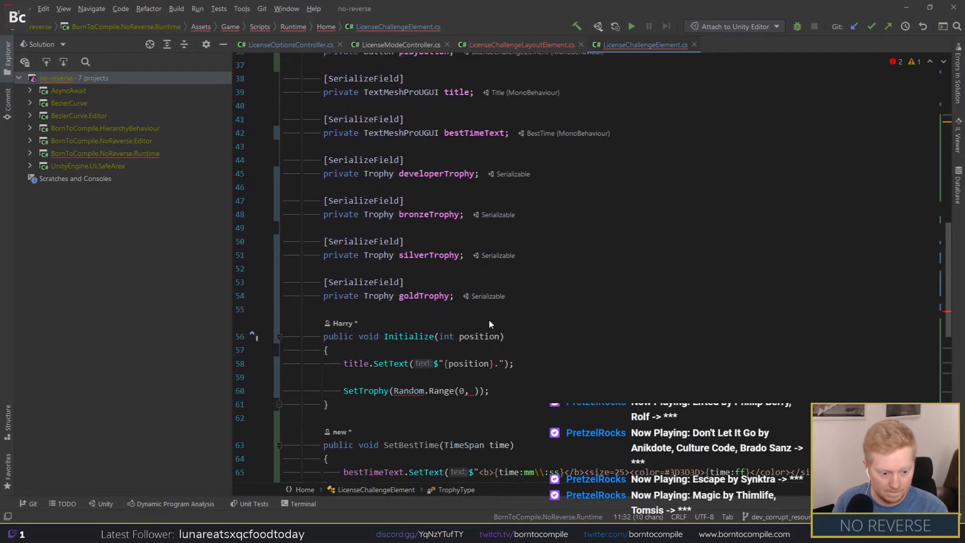
pyautogui.scroll(-7, 584, 329)
pyautogui.click(474, 299)
pyautogui.hotkey('ctrl', 'v')
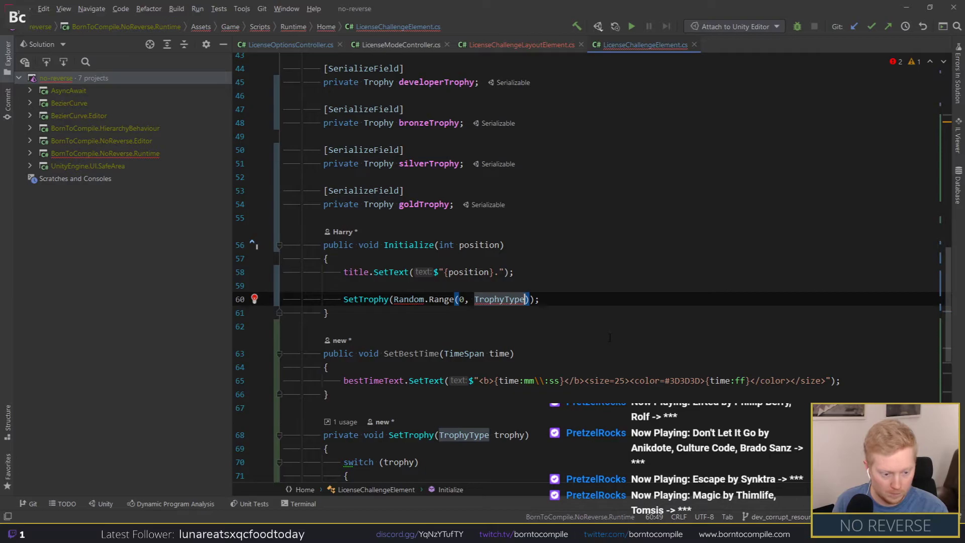
pyautogui.write('.')
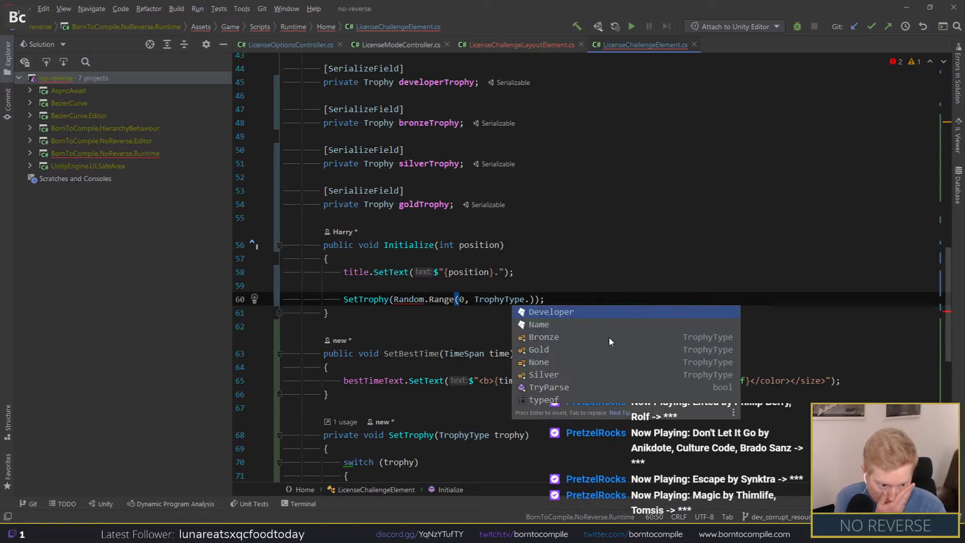
pyautogui.scroll(-1, 550, 309)
pyautogui.scroll(-5, 550, 308)
pyautogui.scroll(-2, 550, 308)
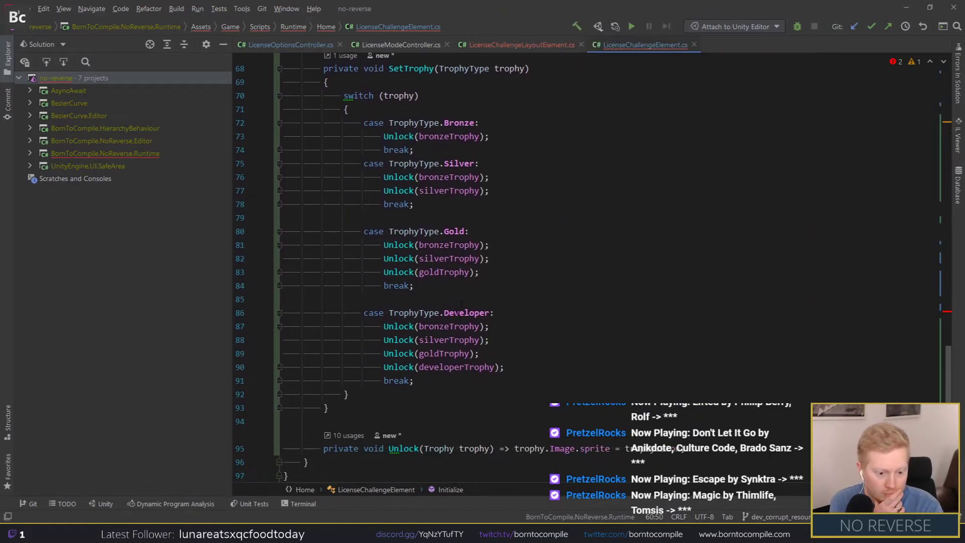
pyautogui.click(348, 96)
pyautogui.hotkey('alt', 'Return')
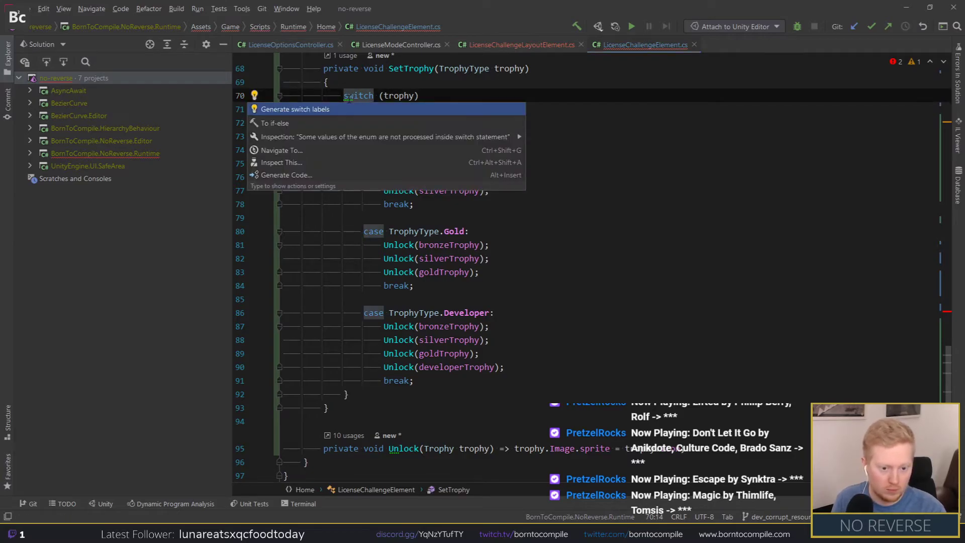
pyautogui.press('Return')
pyautogui.scroll(-1, 549, 308)
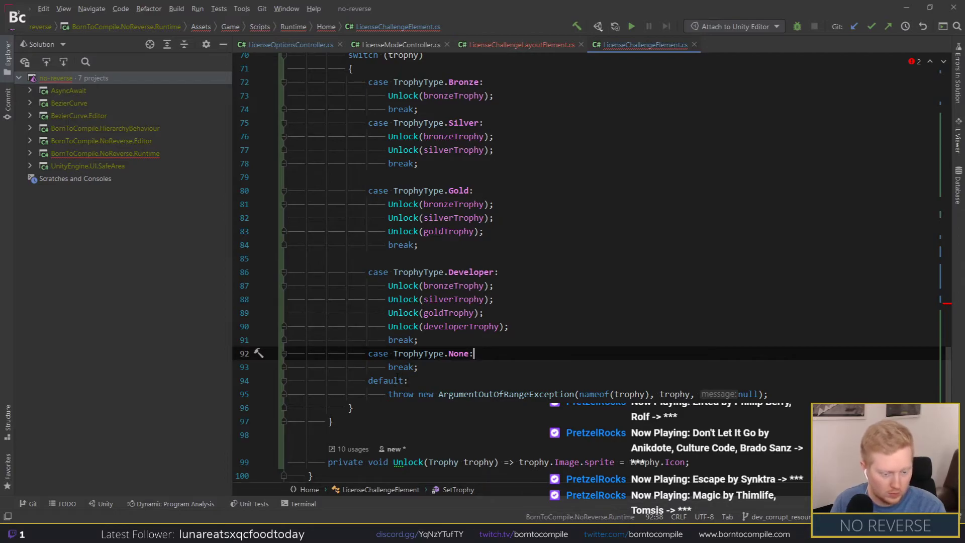
pyautogui.press('Down')
pyautogui.press('Down')
pyautogui.hotkey('ctrl', 'w')
pyautogui.hotkey('ctrl', 'x')
pyautogui.press('Up')
pyautogui.press('Up')
pyautogui.press('Up')
pyautogui.press('End')
pyautogui.press('Return')
pyautogui.hotkey('ctrl', 'v')
pyautogui.write(':')
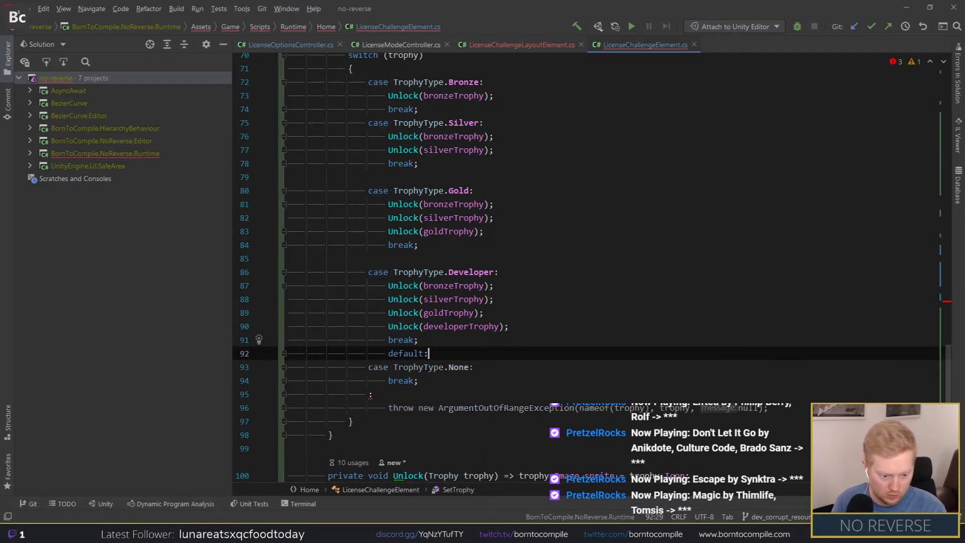
pyautogui.press('Home')
pyautogui.hotkey('shift', 'Tab')
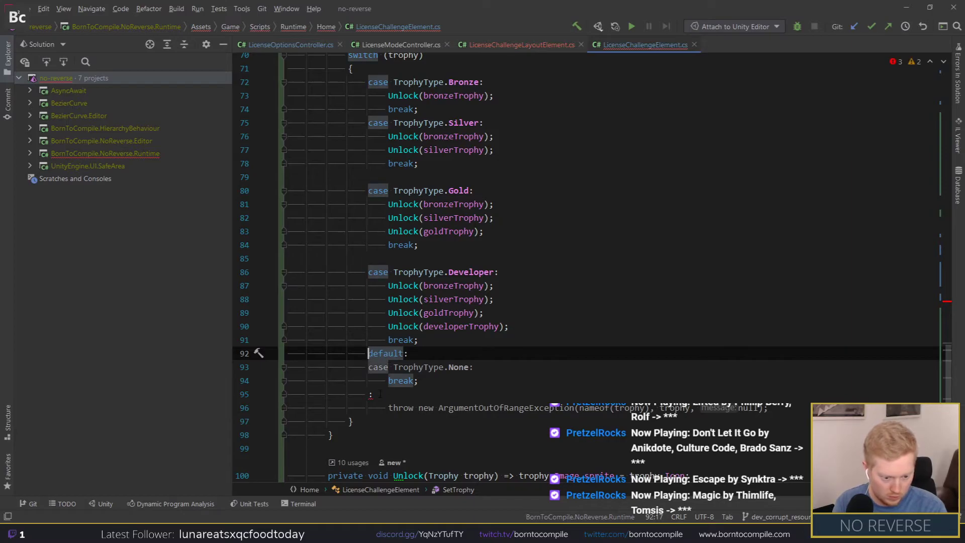
pyautogui.press('Down')
pyautogui.press('Down')
pyautogui.press('End')
pyautogui.hotkey('shift', 'Down')
pyautogui.hotkey('shift', 'Down')
pyautogui.press('Delete')
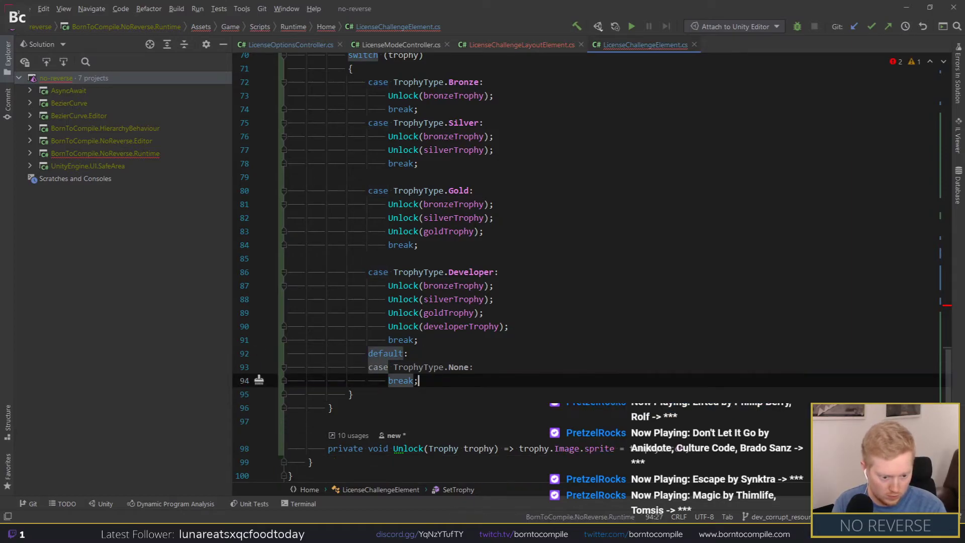
pyautogui.hotkey('shift', 'Up')
pyautogui.hotkey('shift', 'Up')
pyautogui.press('Delete')
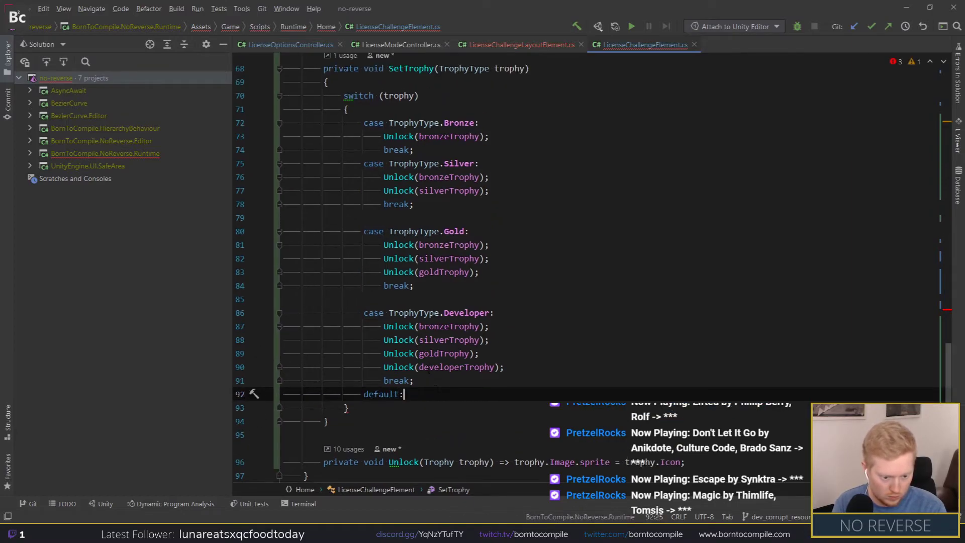
pyautogui.write(' break')
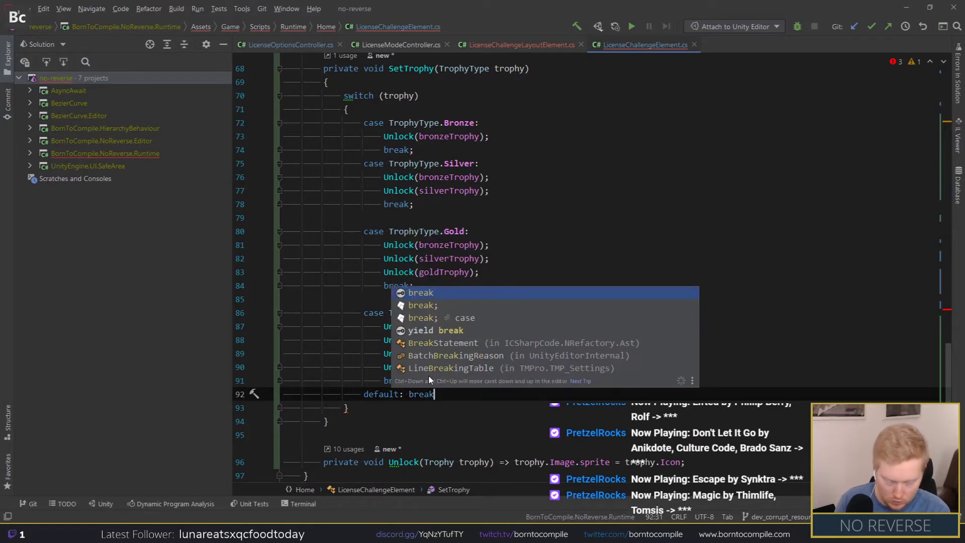
pyautogui.write(';')
pyautogui.hotkey('shift', 'Up')
# Step: Remove the default break line, set Random.Range's upper bound to 4, and open a cast before Random
pyautogui.press('Delete')
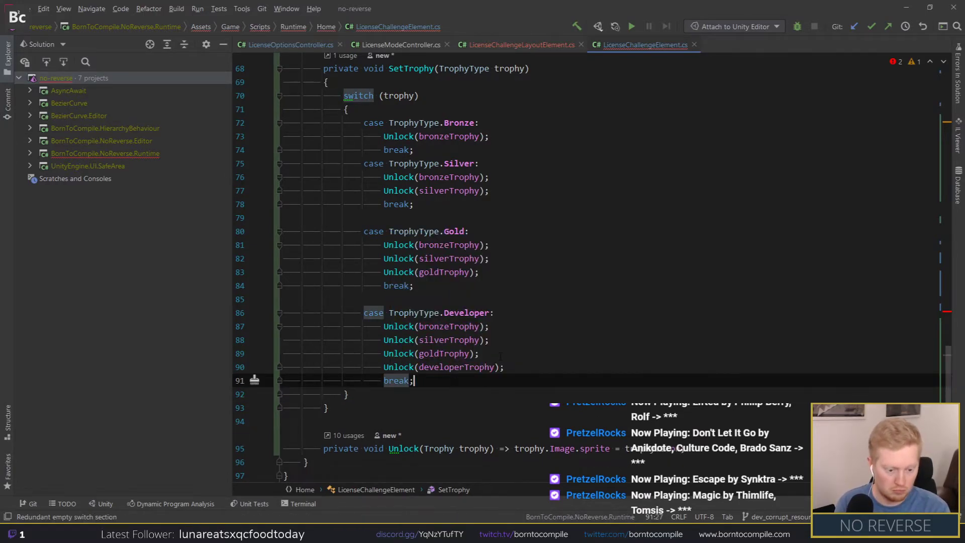
pyautogui.scroll(3, 429, 376)
pyautogui.scroll(3, 253, 245)
pyautogui.scroll(3, 253, 244)
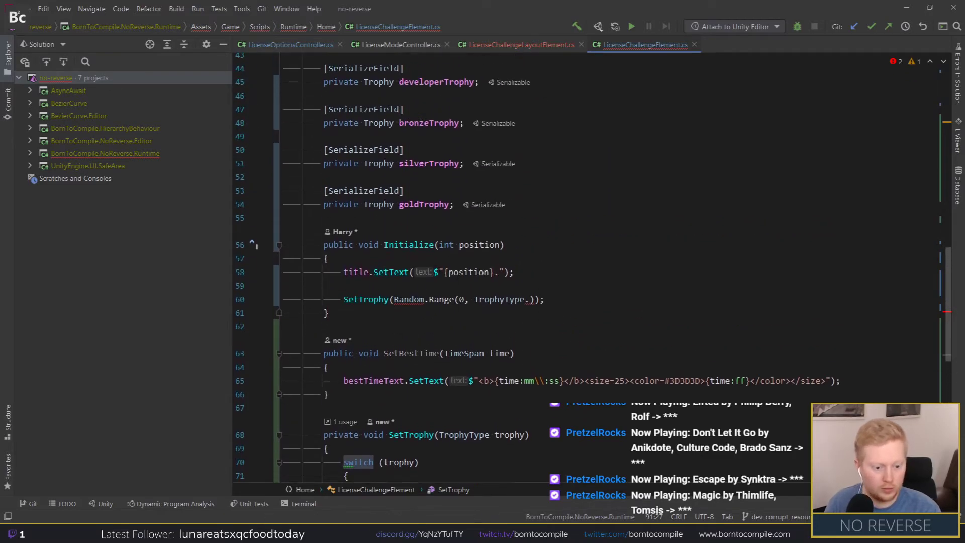
pyautogui.click(524, 299)
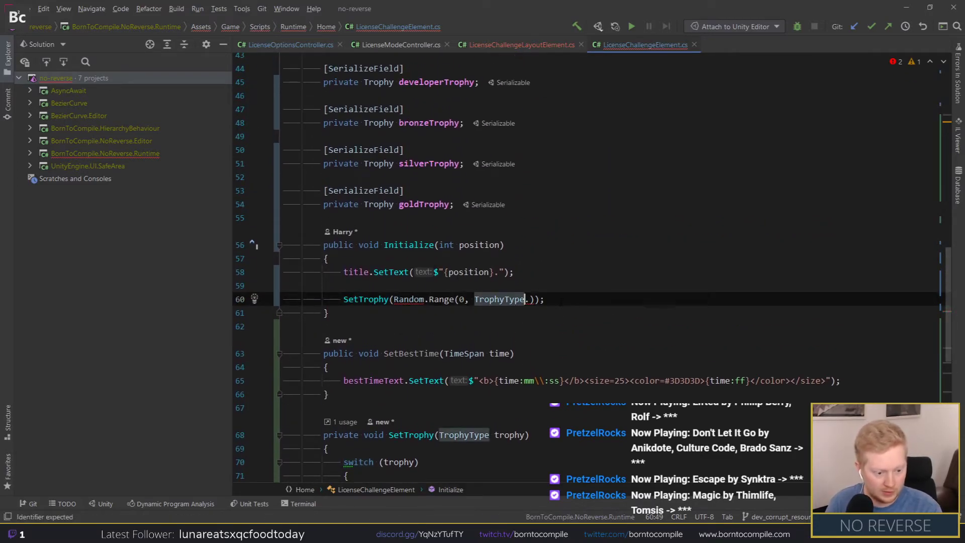
pyautogui.press('BackSpace')
pyautogui.hotkey('ctrl', 'BackSpace')
pyautogui.press('Delete')
pyautogui.write('4')
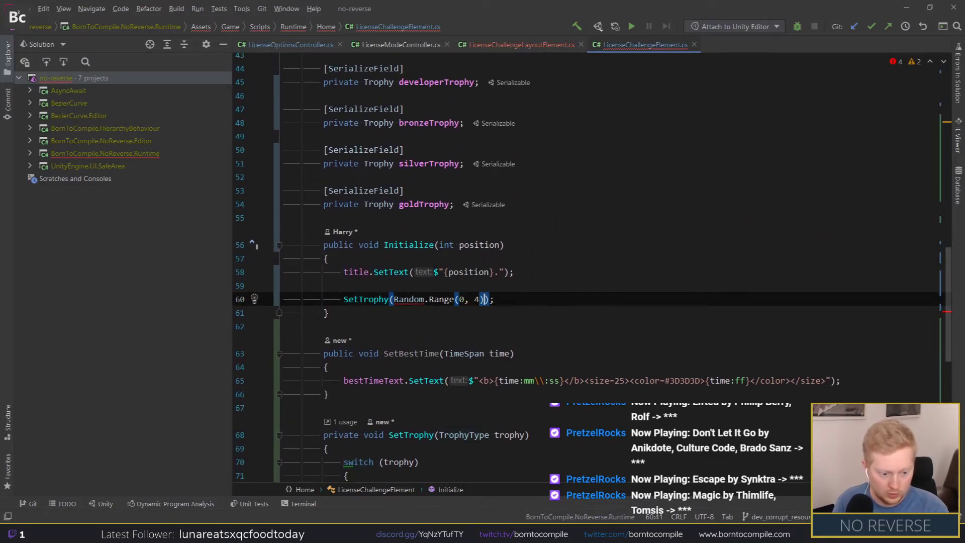
pyautogui.hotkey('ctrl', 'Left')
pyautogui.hotkey('ctrl', 'Left')
pyautogui.hotkey('ctrl', 'Left')
pyautogui.hotkey('ctrl', 'Left')
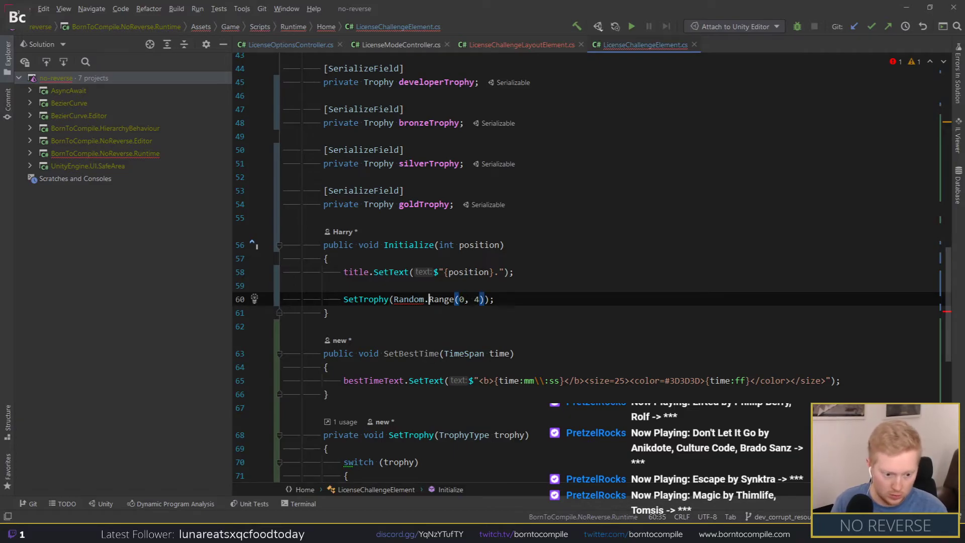
pyautogui.hotkey('ctrl', 'Left')
pyautogui.hotkey('ctrl', 'Left')
pyautogui.write('(')
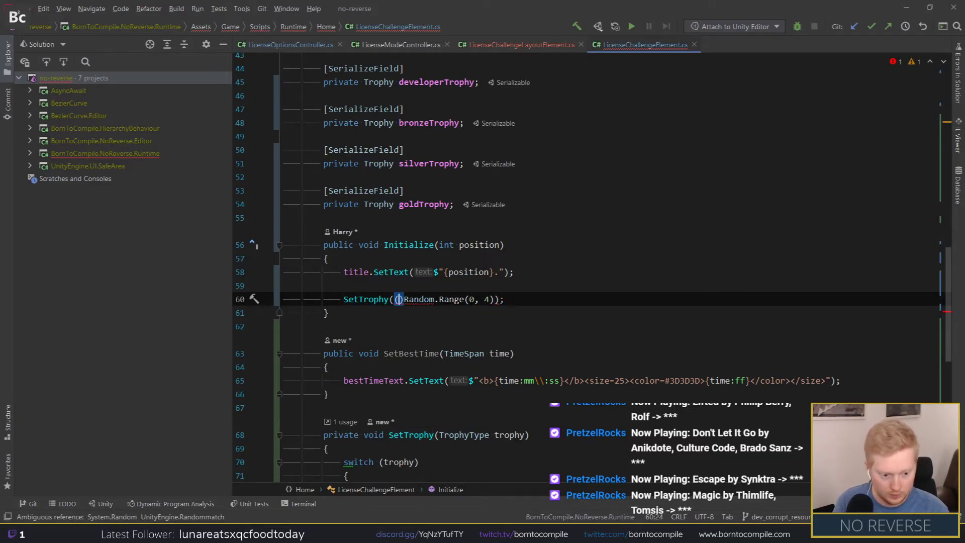
# Step: Copy the TrophyType enum name and paste it into the empty cast on line 60
pyautogui.scroll(5, 583, 286)
pyautogui.scroll(3, 593, 266)
pyautogui.scroll(3, 593, 266)
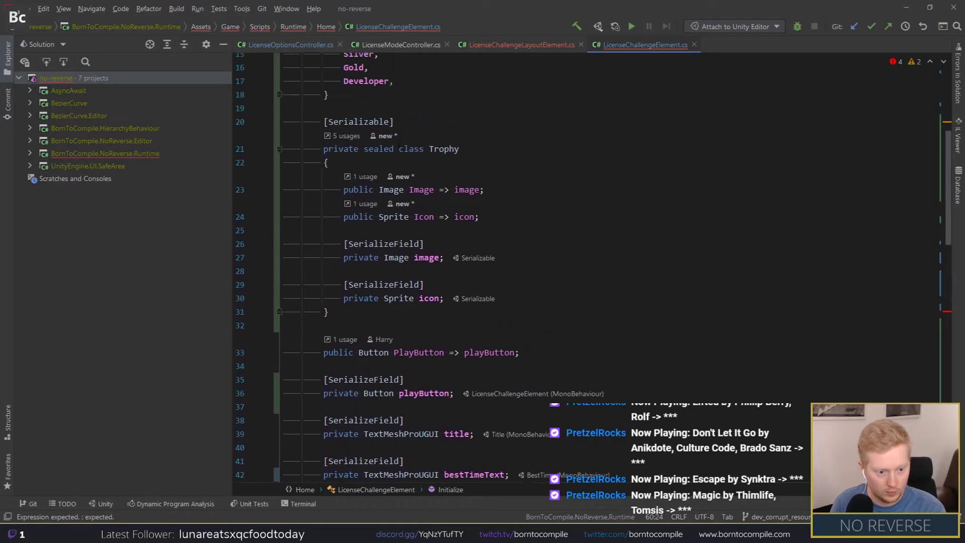
pyautogui.scroll(3, 593, 266)
pyautogui.doubleClick(413, 177)
pyautogui.scroll(-2, 431, 306)
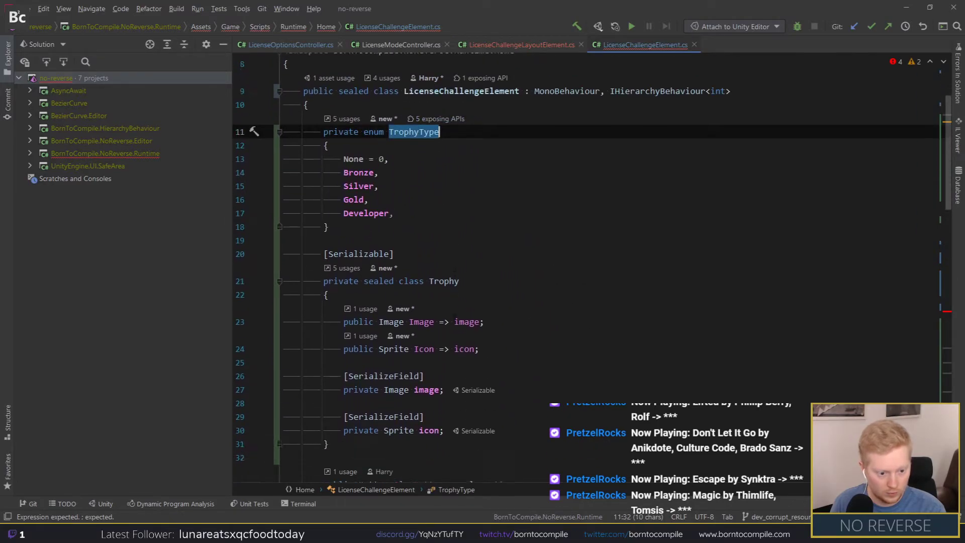
pyautogui.scroll(-6, 431, 306)
pyautogui.scroll(-4, 431, 306)
pyautogui.scroll(-2, 431, 306)
pyautogui.click(397, 299)
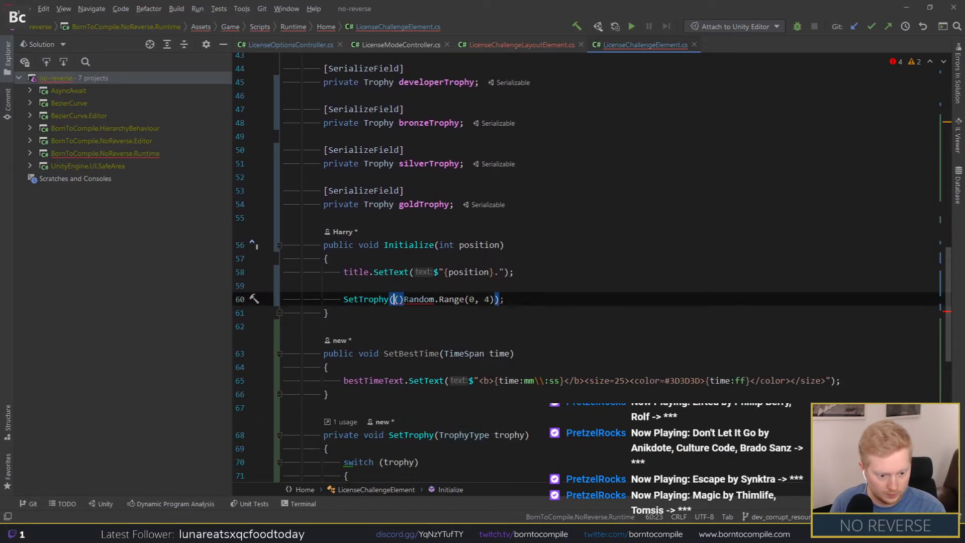
pyautogui.hotkey('ctrl', 'v')
# Step: Resolve the unresolved Random reference by applying the Use class 'System.Random' fix
pyautogui.click(474, 299)
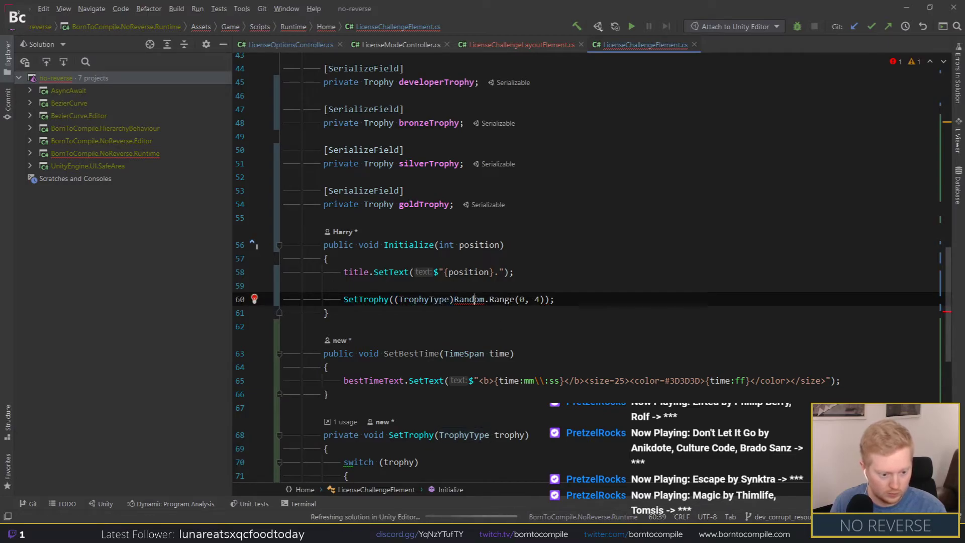
pyautogui.hotkey('alt', 'Return')
pyautogui.press('Return')
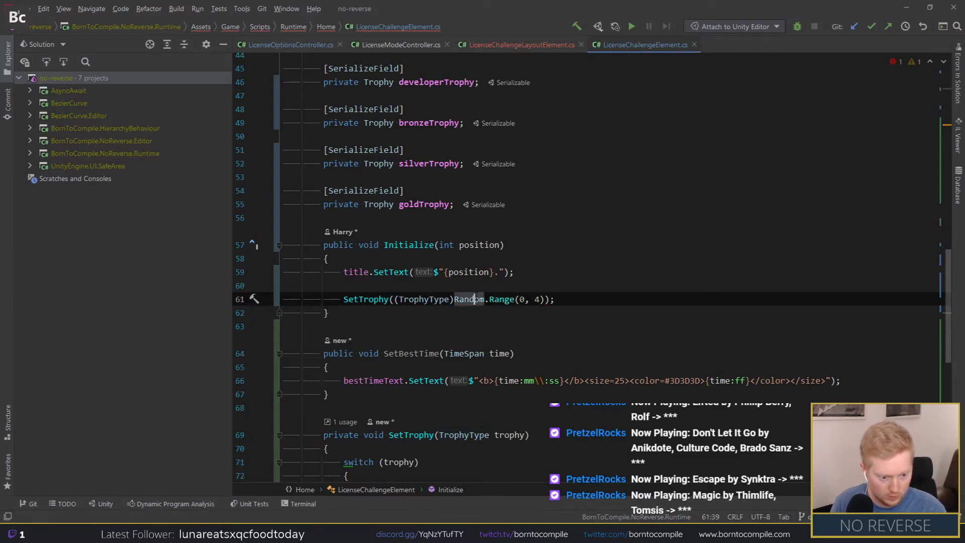
pyautogui.press('End')
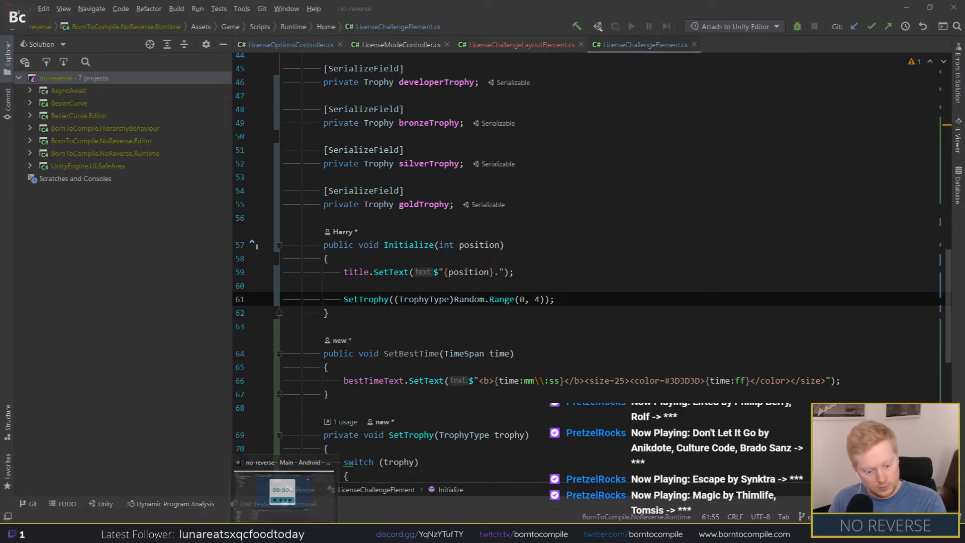
# Step: Bring the Unity editor window forward and start Play mode with Ctrl+P
pyautogui.click(299, 482)
pyautogui.moveTo(448, 7)
pyautogui.mouseDown()
pyautogui.moveTo(449, 132)
pyautogui.moveTo(452, 2)
pyautogui.mouseUp()
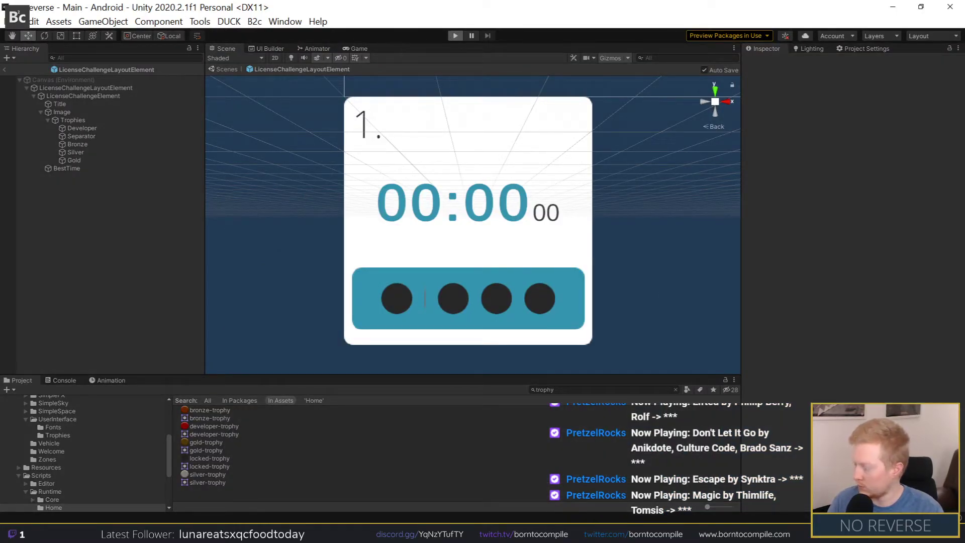
pyautogui.hotkey('ctrl', 'p')
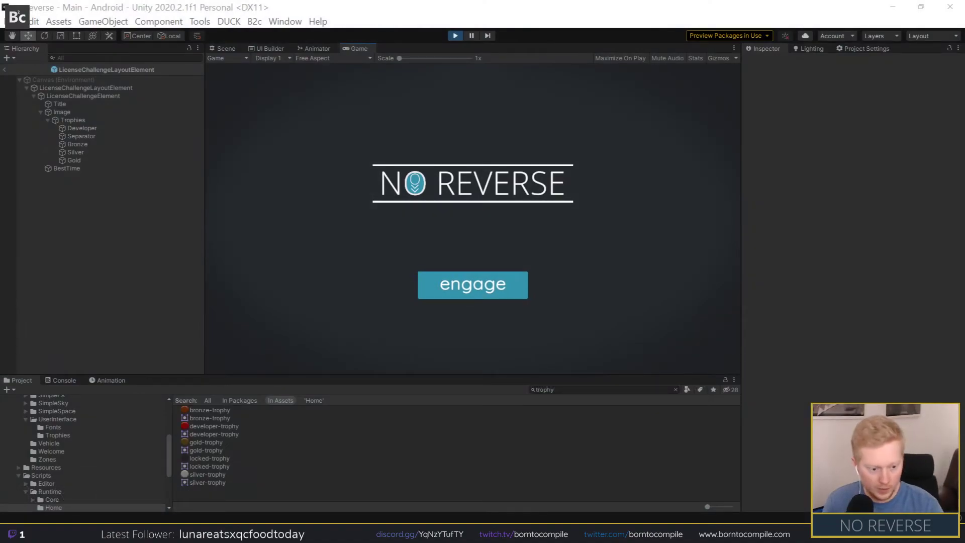
# Step: Continue to the home menu, inspect the Class A cards in the Scene view, then stop the game
pyautogui.click(485, 289)
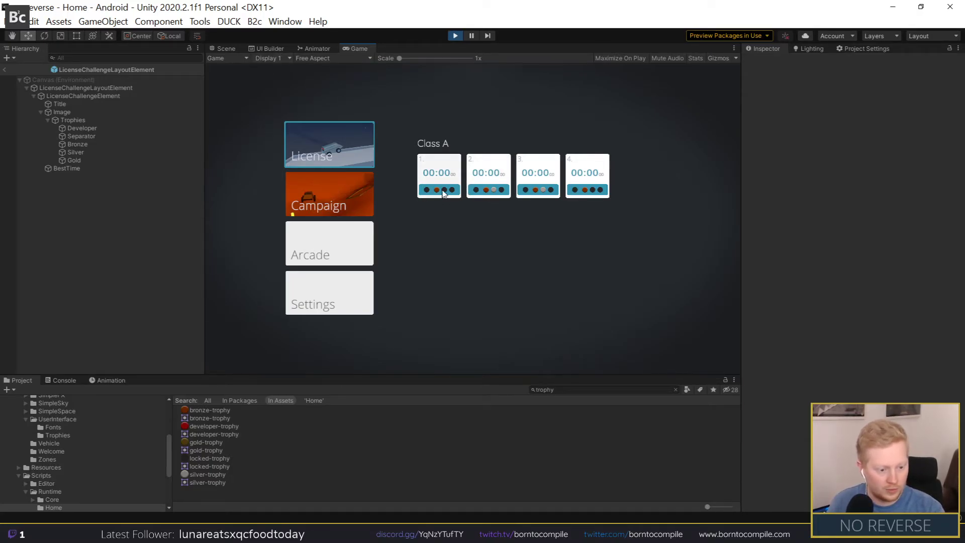
pyautogui.click(223, 48)
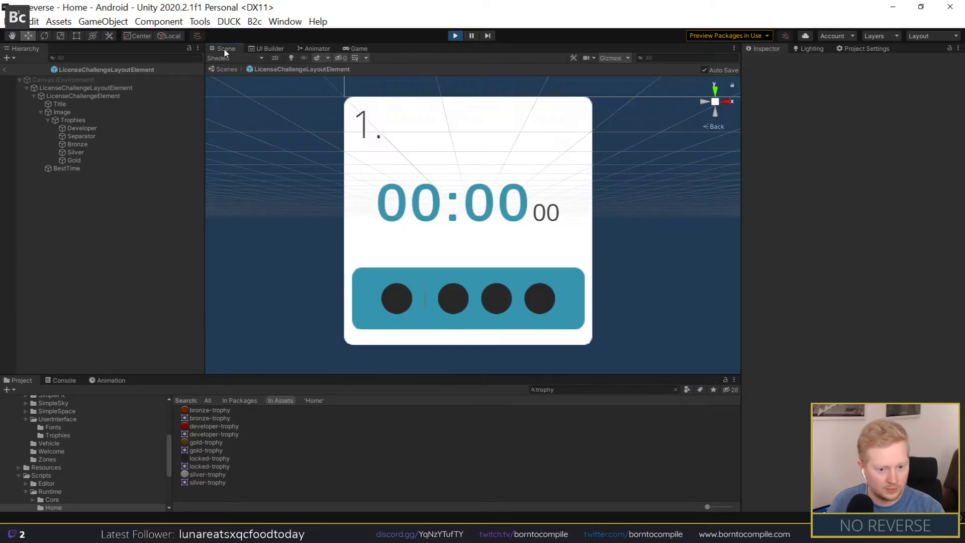
pyautogui.click(7, 70)
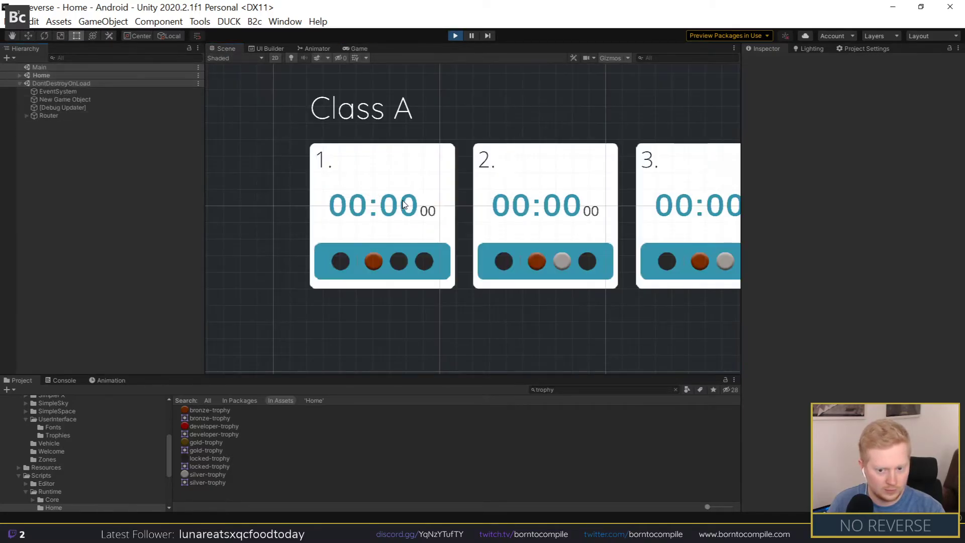
pyautogui.press('t')
pyautogui.scroll(3, 350, 264)
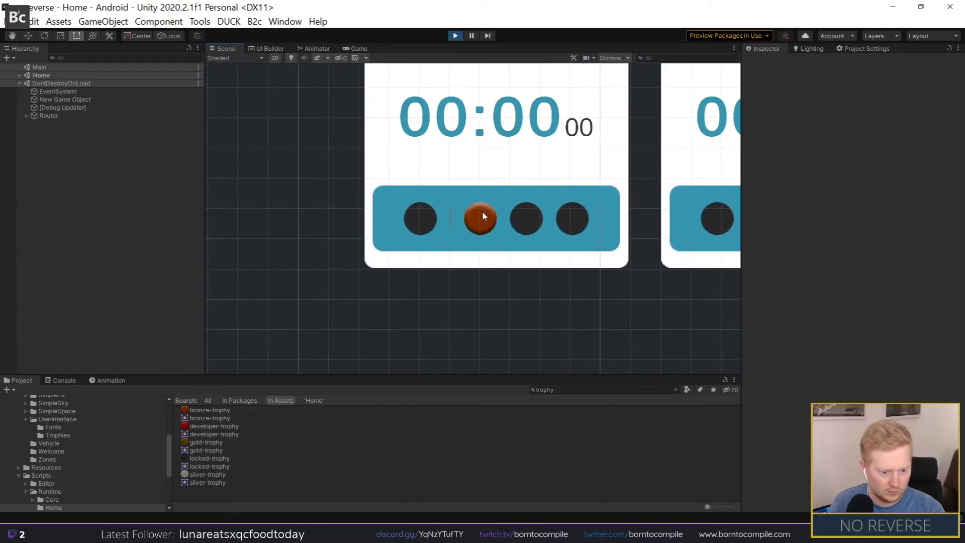
pyautogui.click(455, 35)
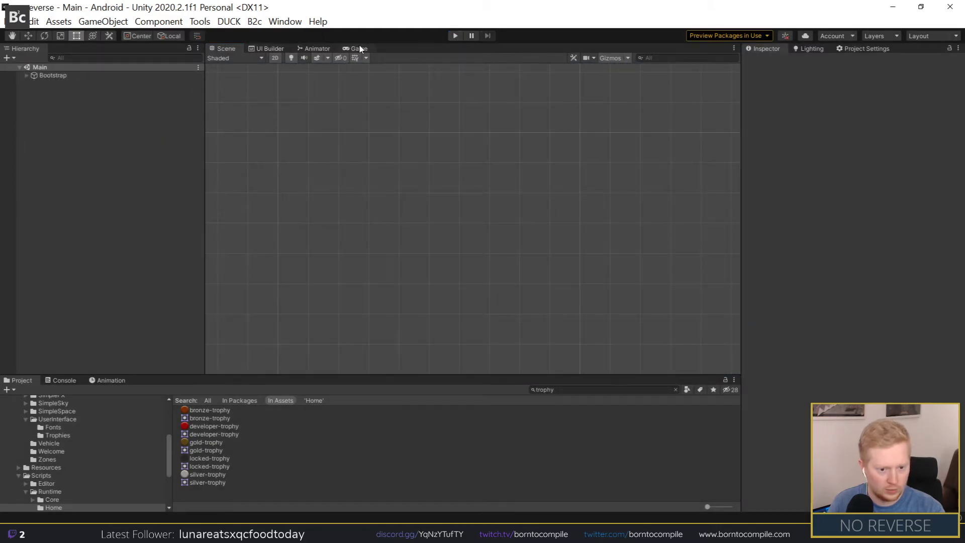
# Step: Enable Maximize On Play in the Game view, play, and continue past the title screen to the home menu
pyautogui.click(359, 48)
pyautogui.click(624, 58)
pyautogui.click(448, 36)
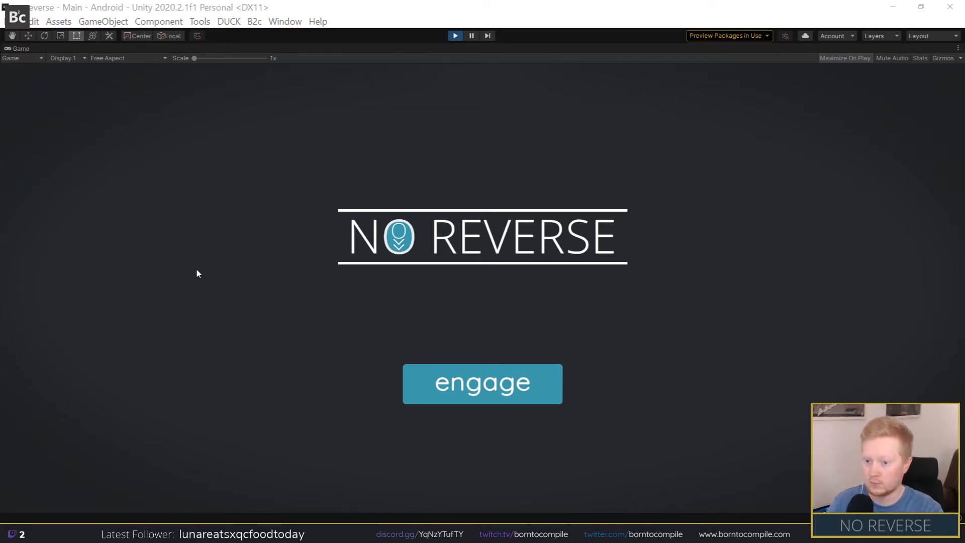
pyautogui.click(417, 344)
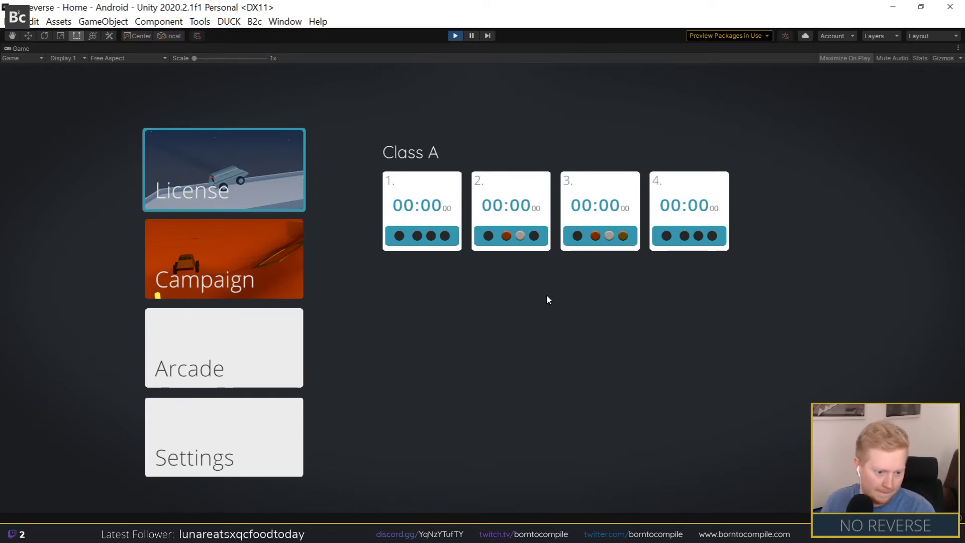
# Step: Run a Google Images search for 'level selection screen' in a new Chrome tab
pyautogui.moveTo(43, 513)
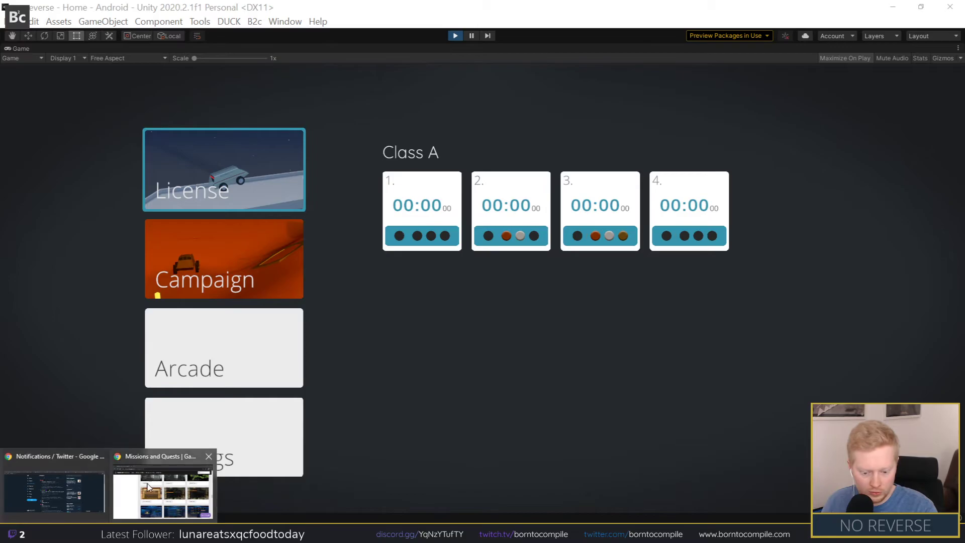
pyautogui.click(163, 502)
pyautogui.scroll(5, 301, 212)
pyautogui.hotkey('ctrl', 't')
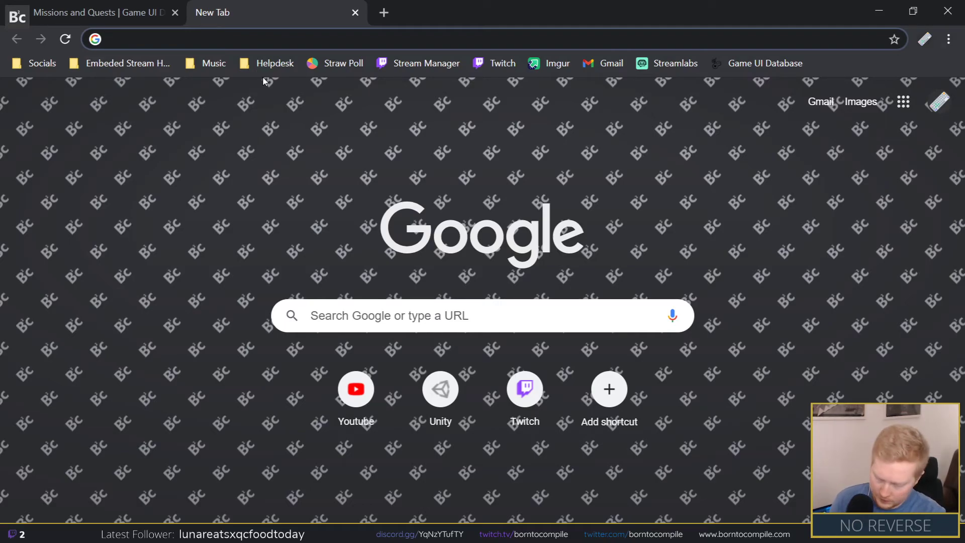
pyautogui.write('level selection')
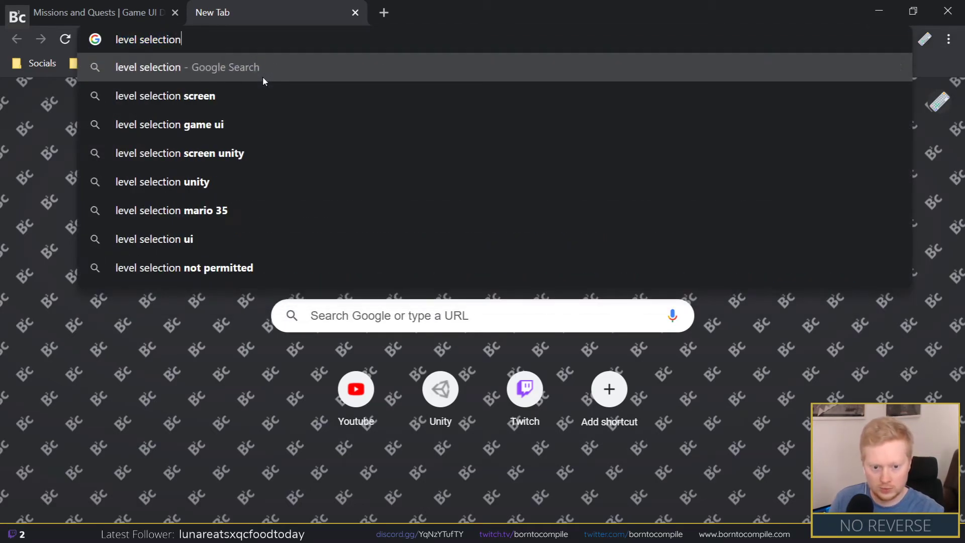
pyautogui.press('Down')
pyautogui.press('Down')
pyautogui.press('Up')
pyautogui.press('Return')
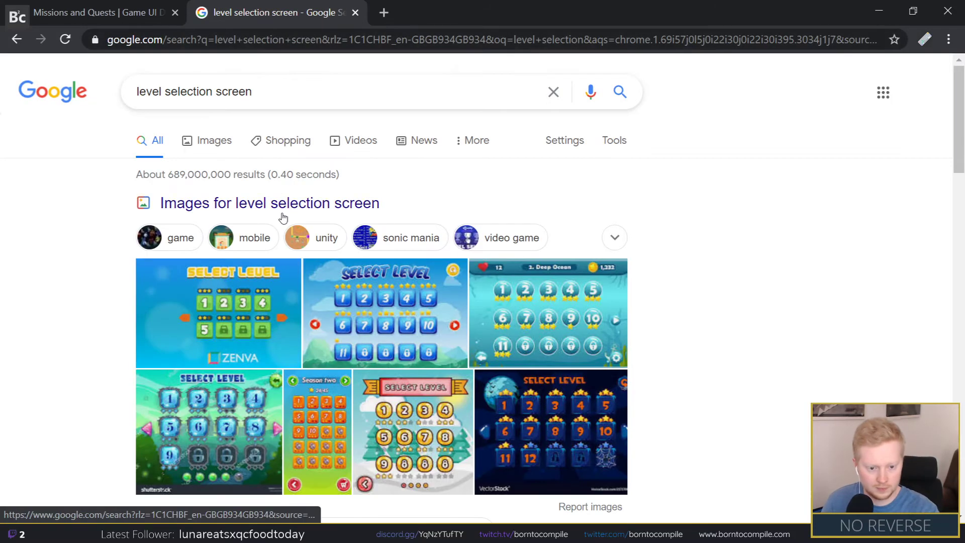
pyautogui.click(205, 151)
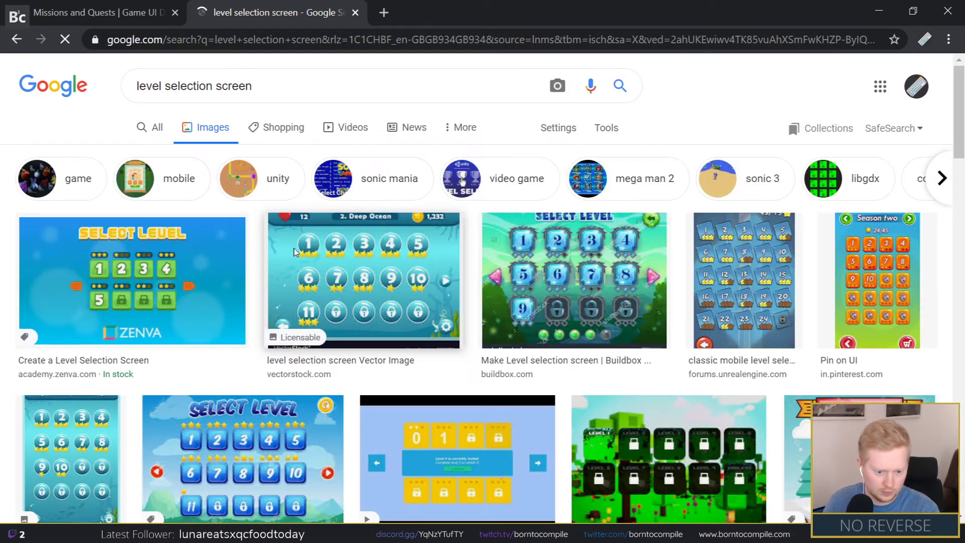
# Step: Open the Zenva Select Level image result, look it over, and return to Unity
pyautogui.scroll(-2, 297, 253)
pyautogui.click(231, 236)
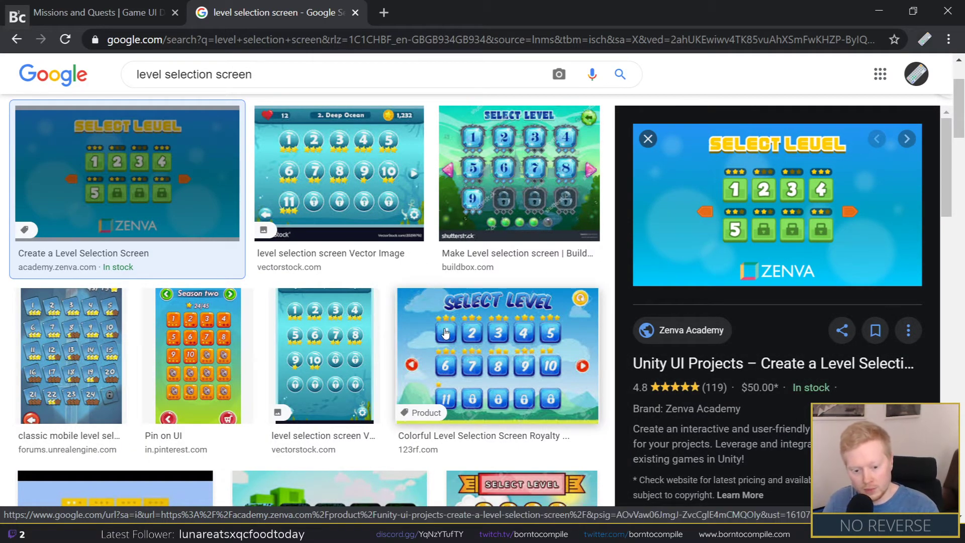
pyautogui.scroll(-6, 392, 365)
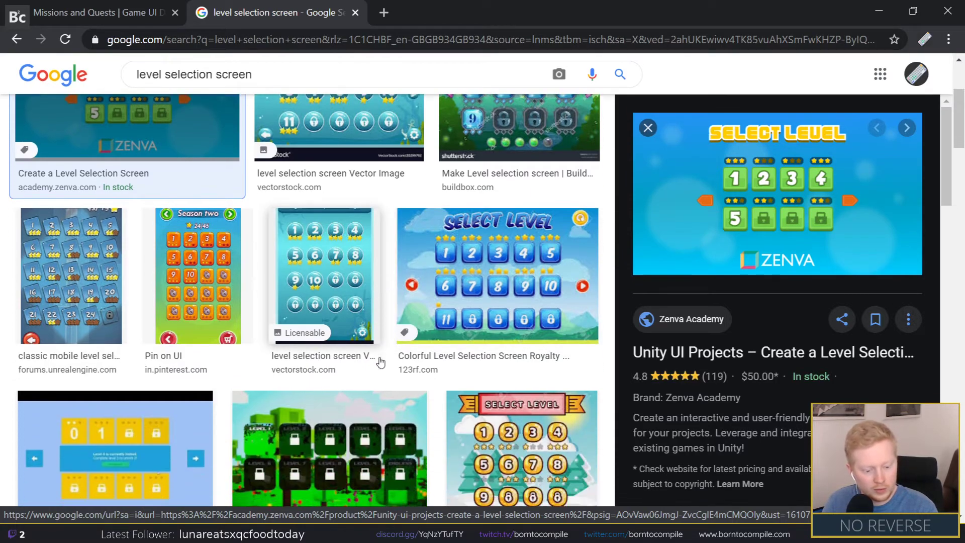
pyautogui.scroll(-2, 380, 362)
pyautogui.scroll(2, 379, 361)
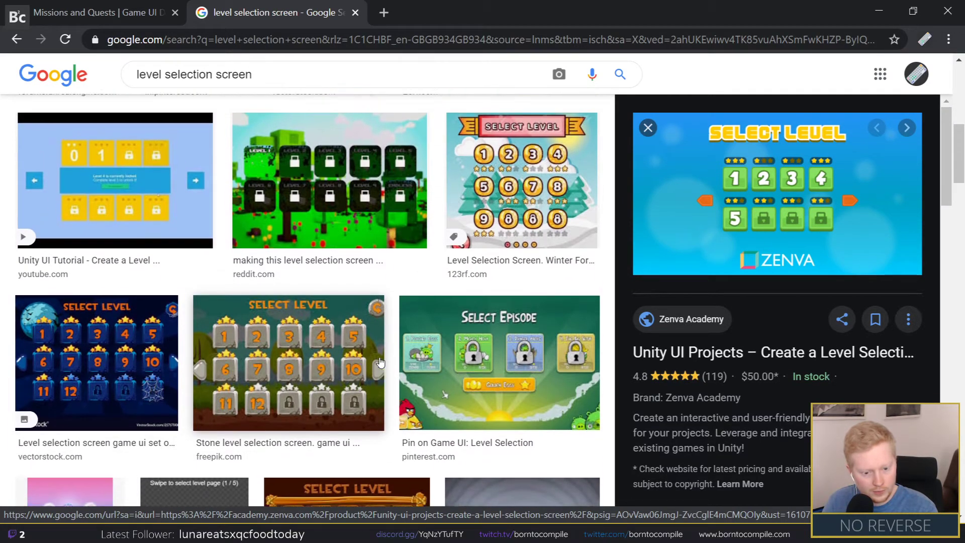
pyautogui.hotkey('alt', 'Tab')
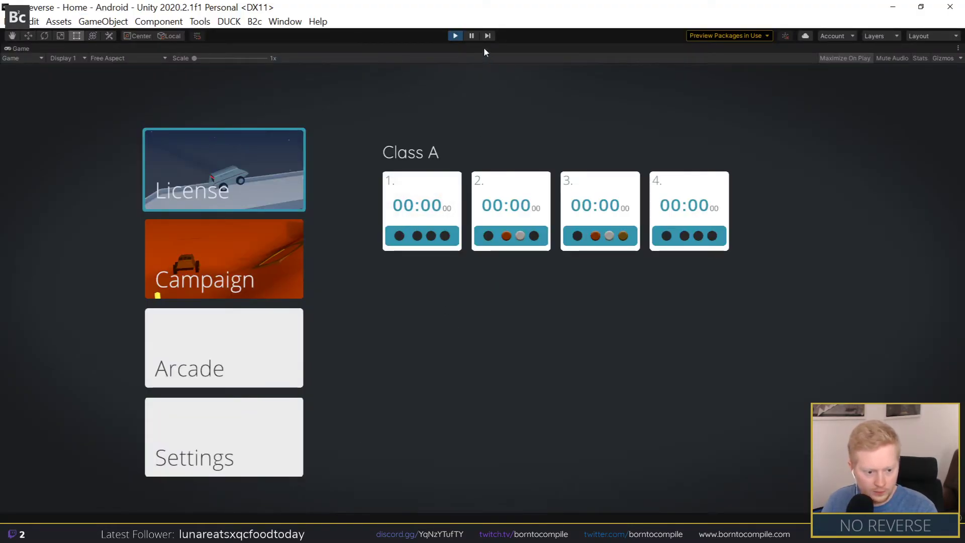
# Step: Stop the game, search 'homeview' in the Project panel, and open the HomeView prefab
pyautogui.click(454, 35)
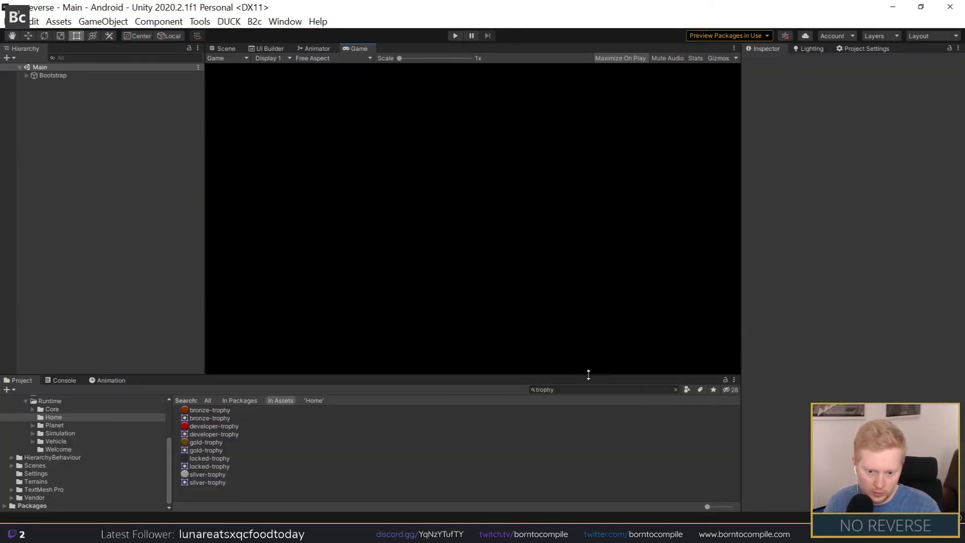
pyautogui.click(603, 388)
pyautogui.write('homevi')
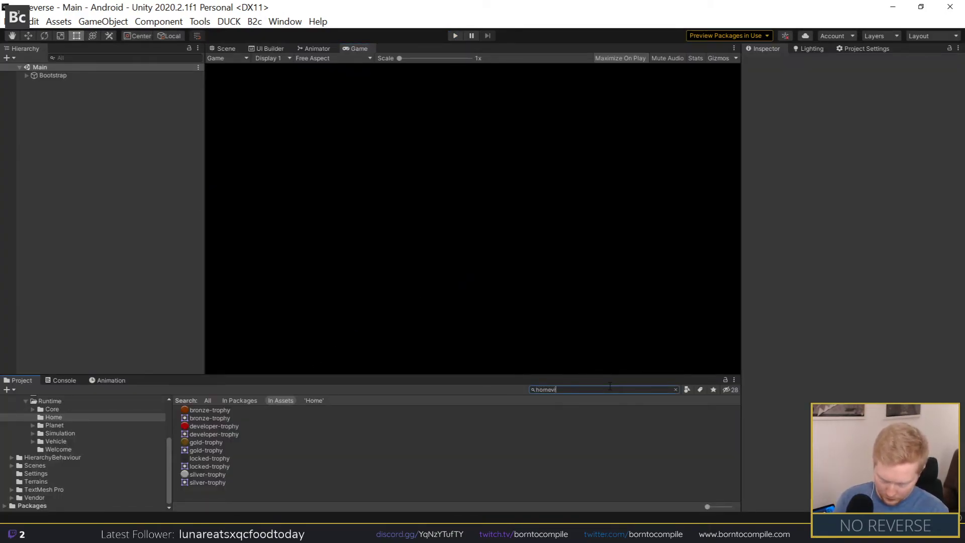
pyautogui.write('ew')
pyautogui.doubleClick(205, 410)
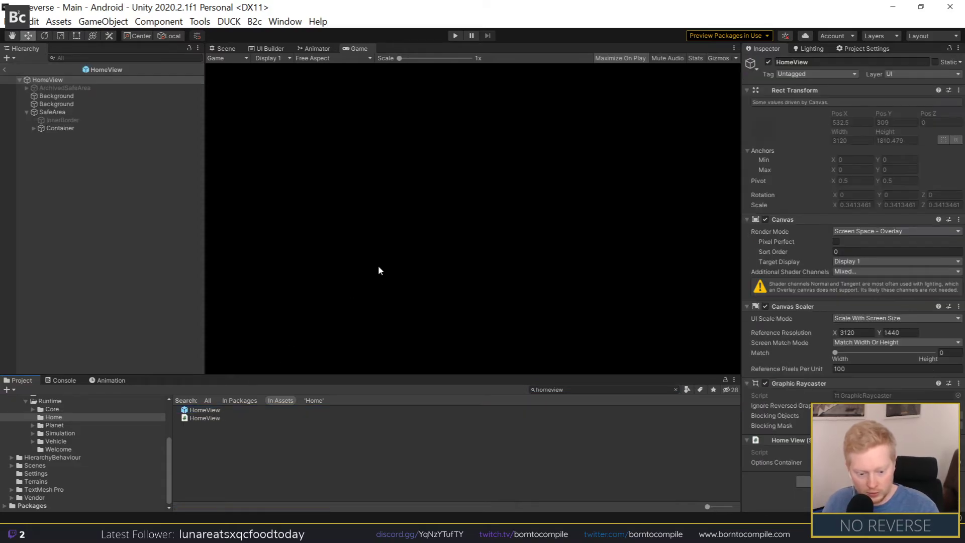
# Step: Inspect ArchivedSafeArea, expand Container to show Tabs and Options, and check both Background objects
pyautogui.click(34, 89)
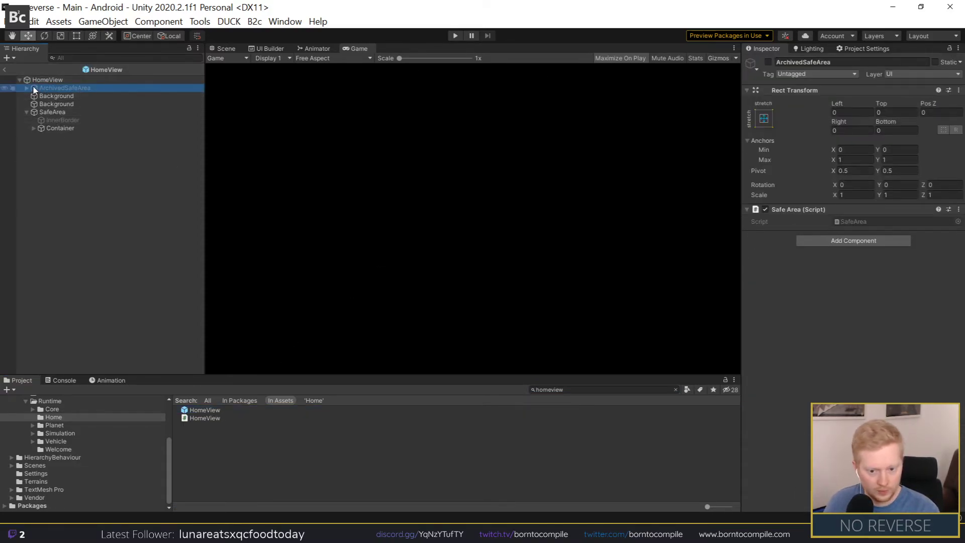
pyautogui.click(34, 128)
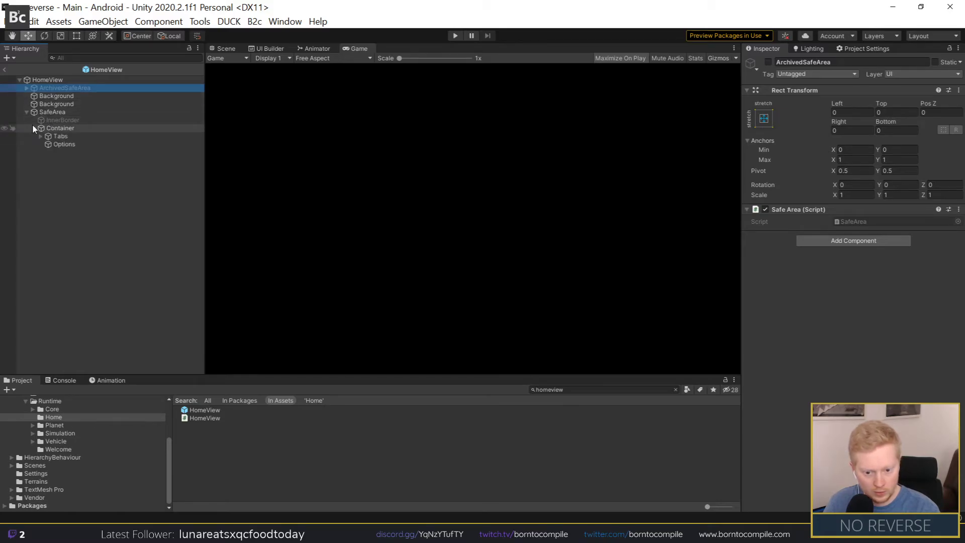
pyautogui.click(46, 96)
pyautogui.click(46, 104)
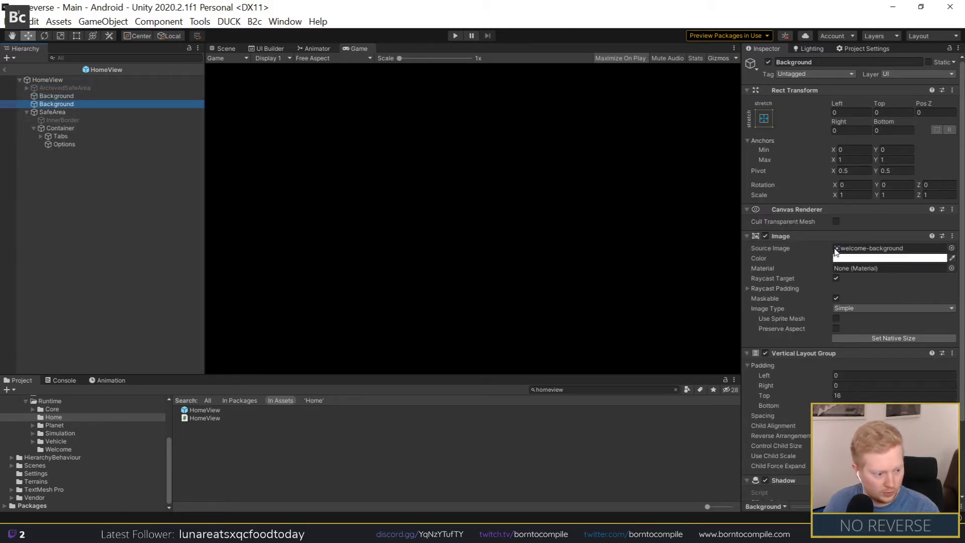
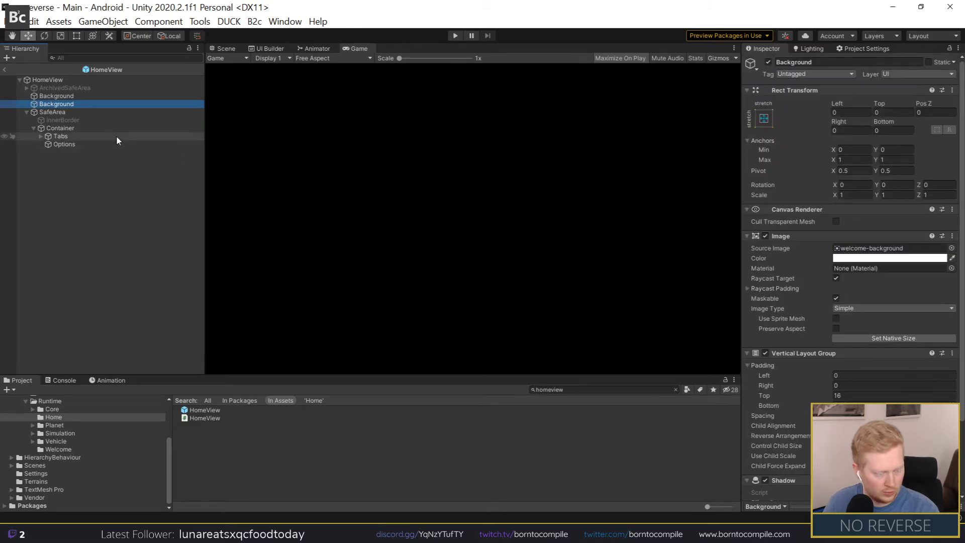
# Step: Make the home view's Background image colour darker and translucent by lowering its alpha
pyautogui.click(70, 96)
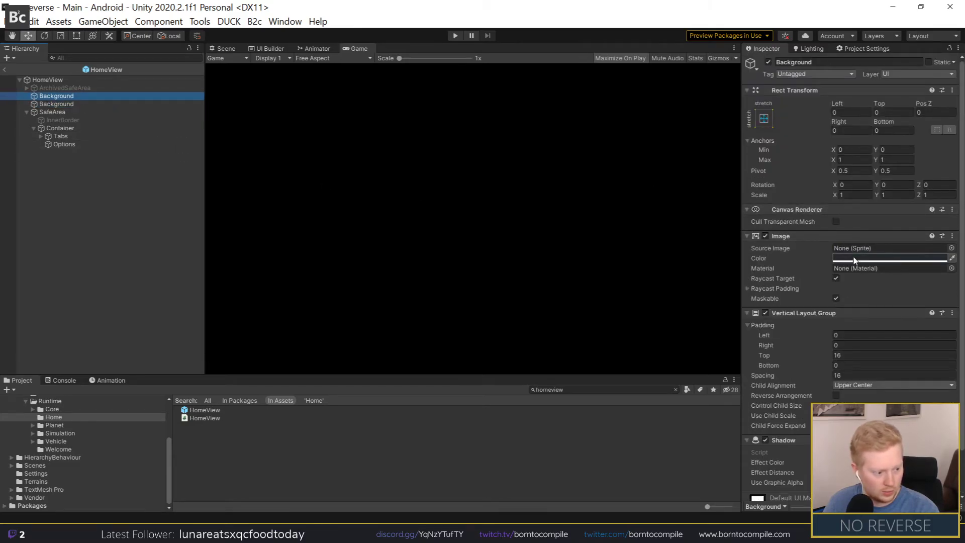
pyautogui.click(854, 259)
pyautogui.moveTo(925, 439)
pyautogui.mouseDown()
pyautogui.moveTo(854, 439)
pyautogui.moveTo(869, 439)
pyautogui.mouseUp()
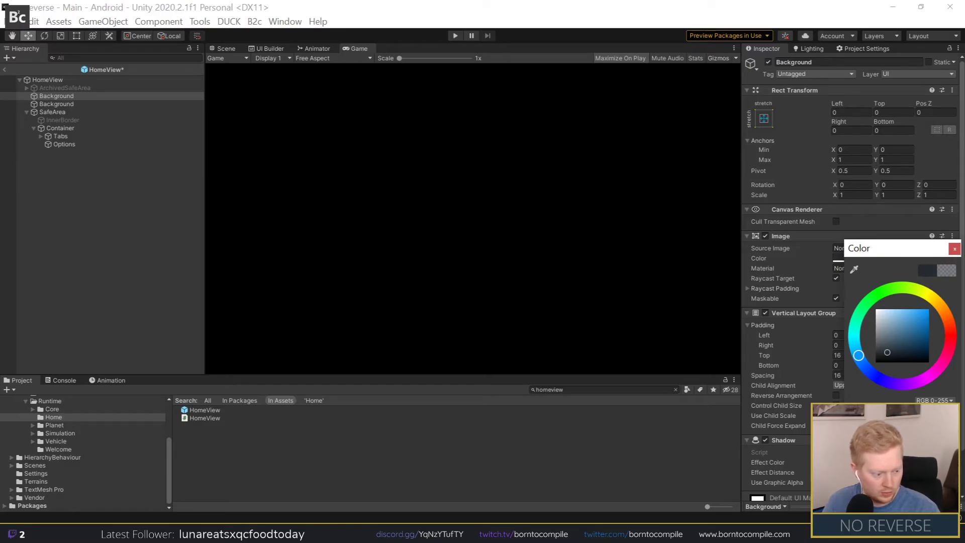
pyautogui.click(954, 249)
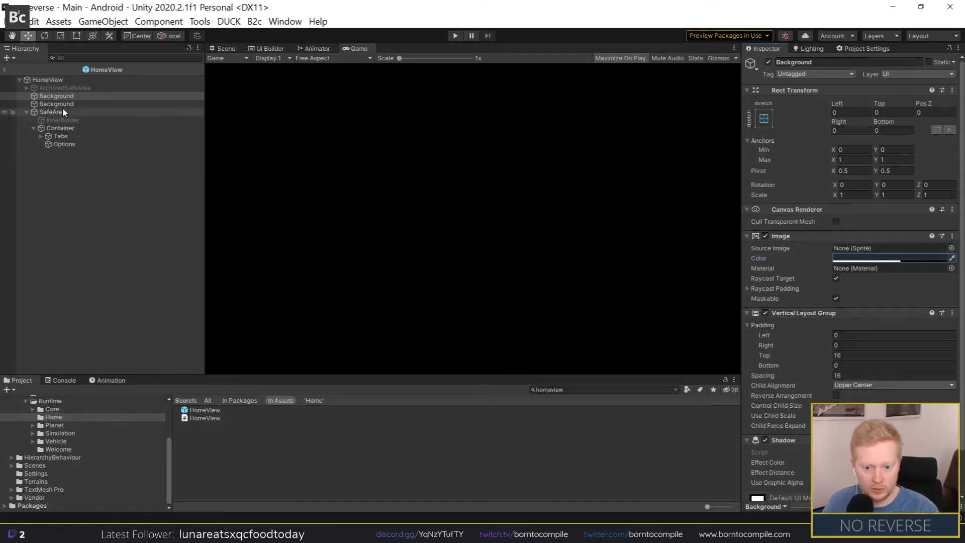
# Step: Move Name and Credits out of ArchivedSafeArea into SafeArea, below InnerBorder
pyautogui.click(57, 87)
pyautogui.click(27, 87)
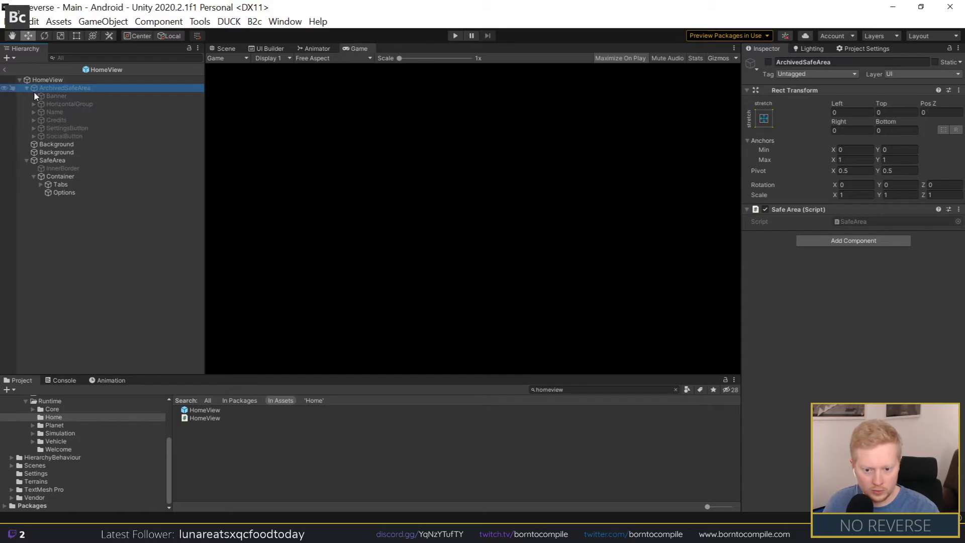
pyautogui.click(55, 119)
pyautogui.keyDown('ctrl'); pyautogui.click(56, 111); pyautogui.keyUp('ctrl')
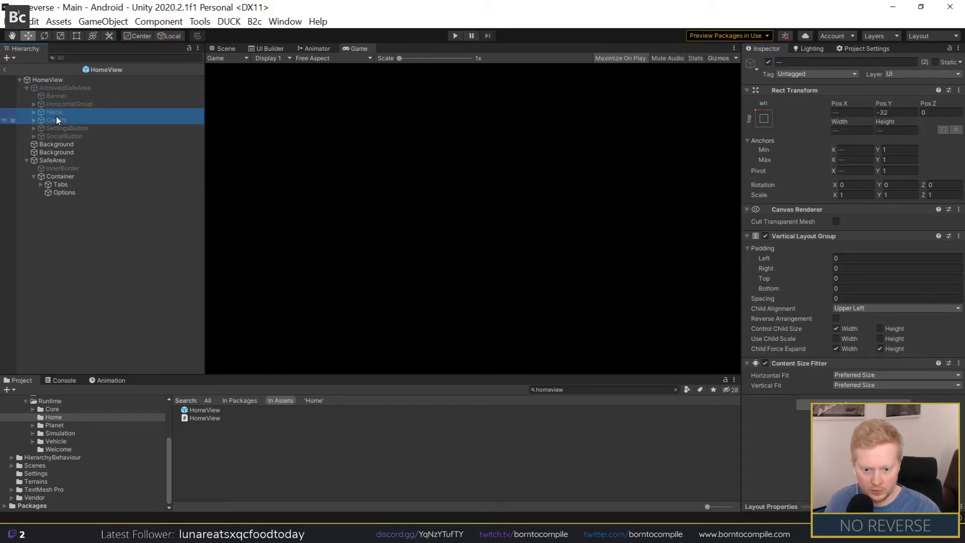
pyautogui.moveTo(56, 117); pyautogui.dragTo(64, 173)
pyautogui.click(91, 230)
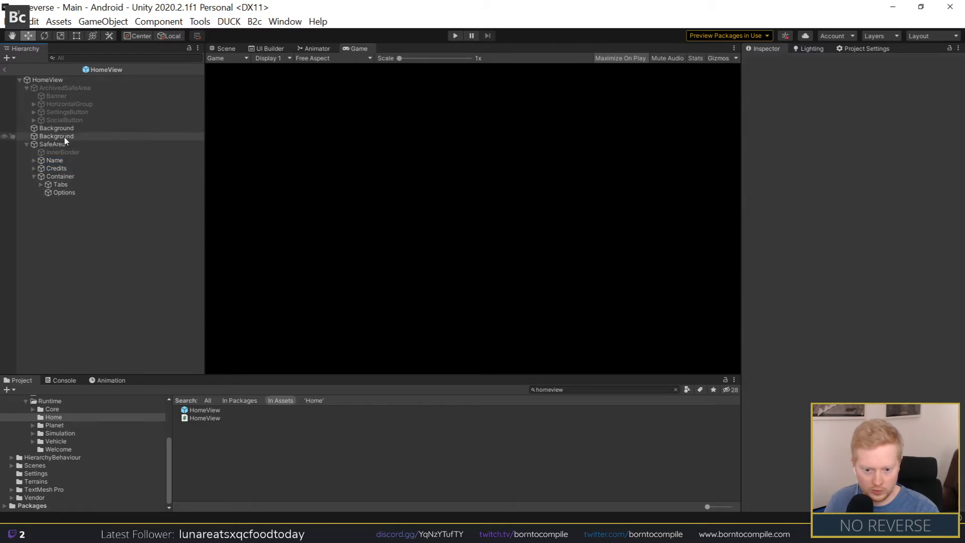
# Step: Playtest the home screen in the Game view, pressing engage, then stop
pyautogui.click(455, 35)
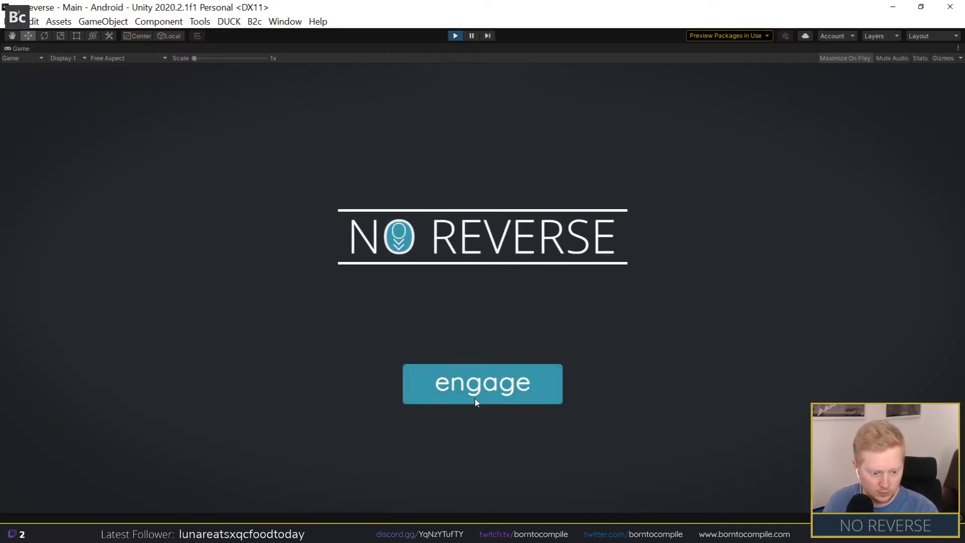
pyautogui.click(476, 398)
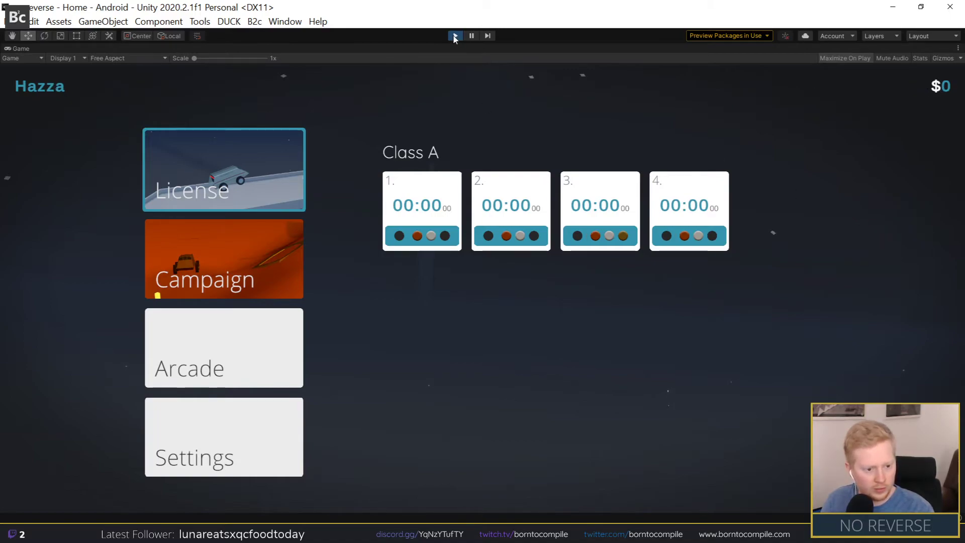
pyautogui.hotkey('ctrl', 'p')
# Step: Switch the Game view to Simulator and playtest the home screen on the simulated iPhone
pyautogui.click(224, 59)
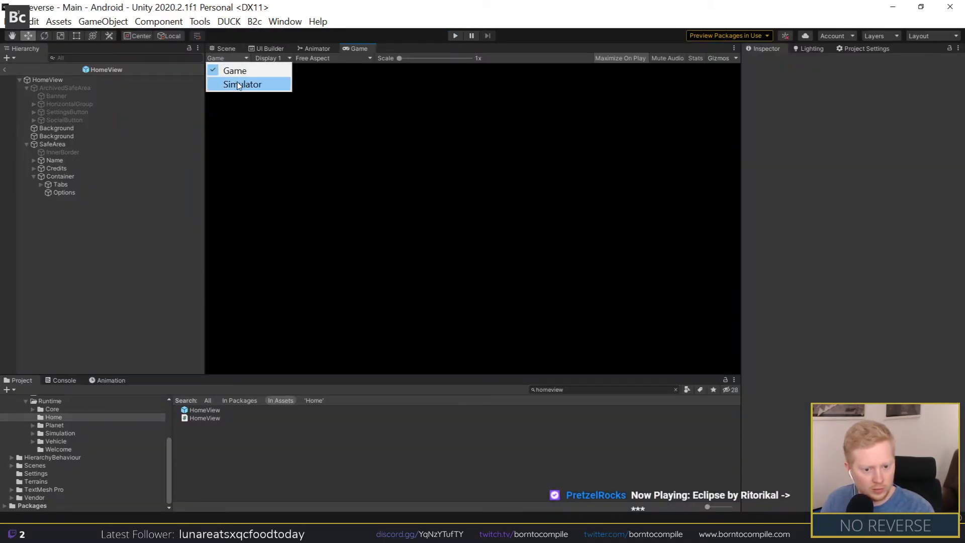
pyautogui.click(462, 119)
pyautogui.click(457, 35)
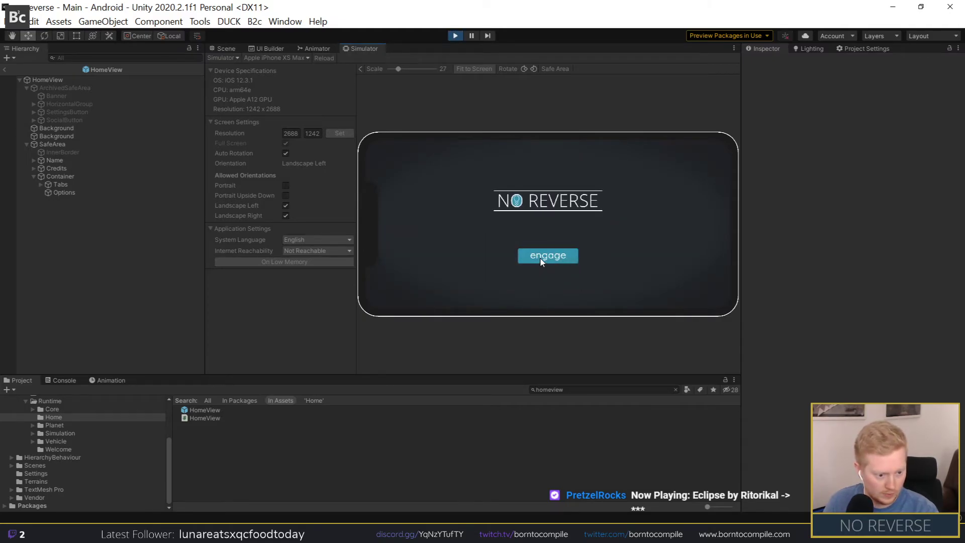
pyautogui.click(541, 261)
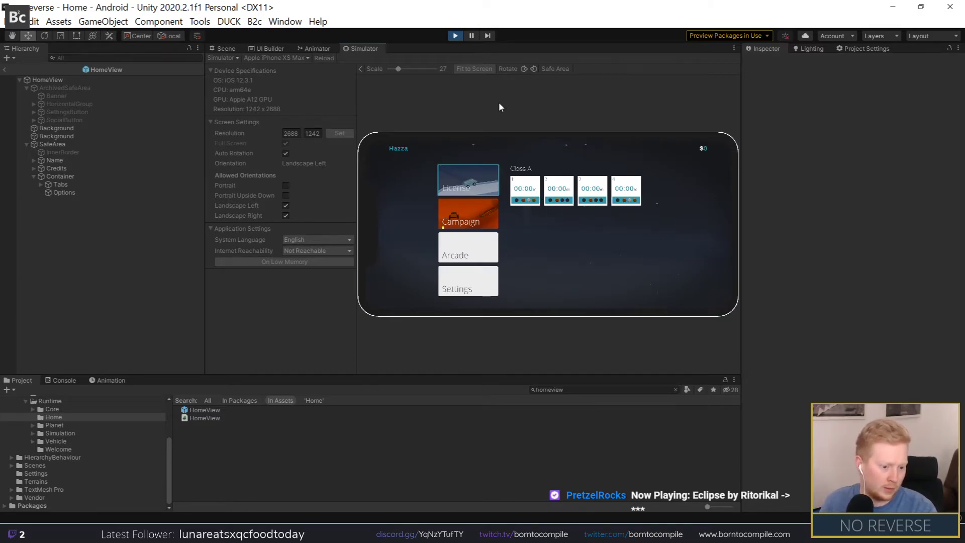
pyautogui.click(461, 37)
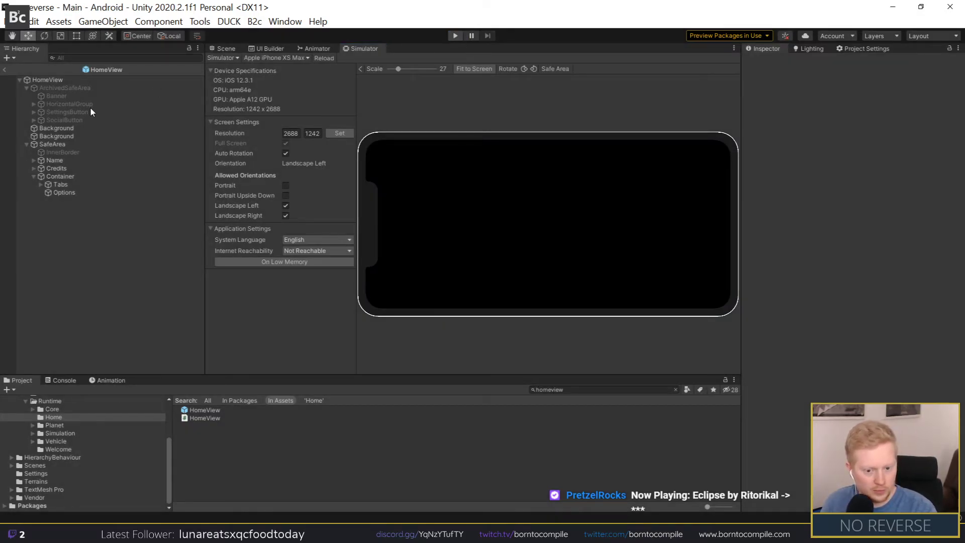
pyautogui.hotkey('ctrl', 'p')
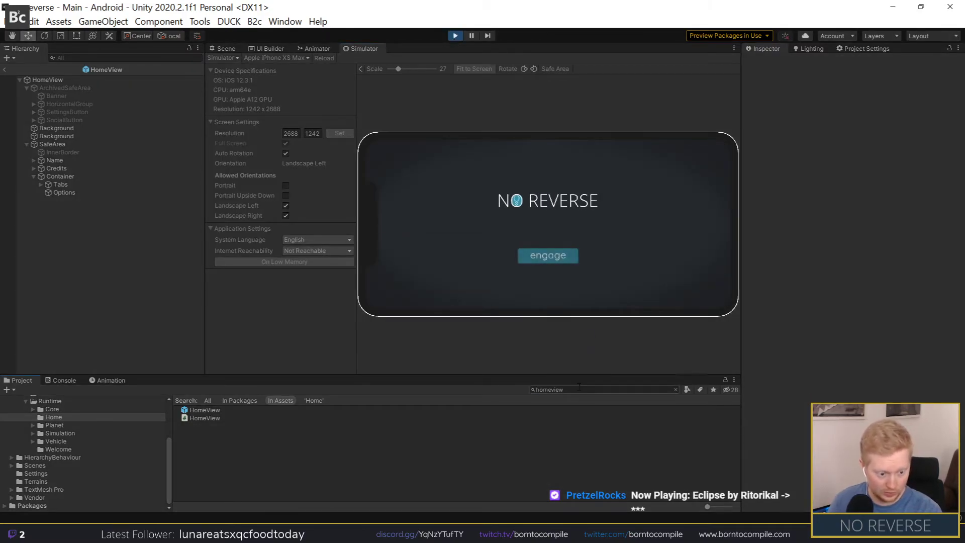
pyautogui.click(455, 35)
# Step: Search the Project for 'license' and open the LicenseChallengeLayoutElement prefab
pyautogui.click(582, 387)
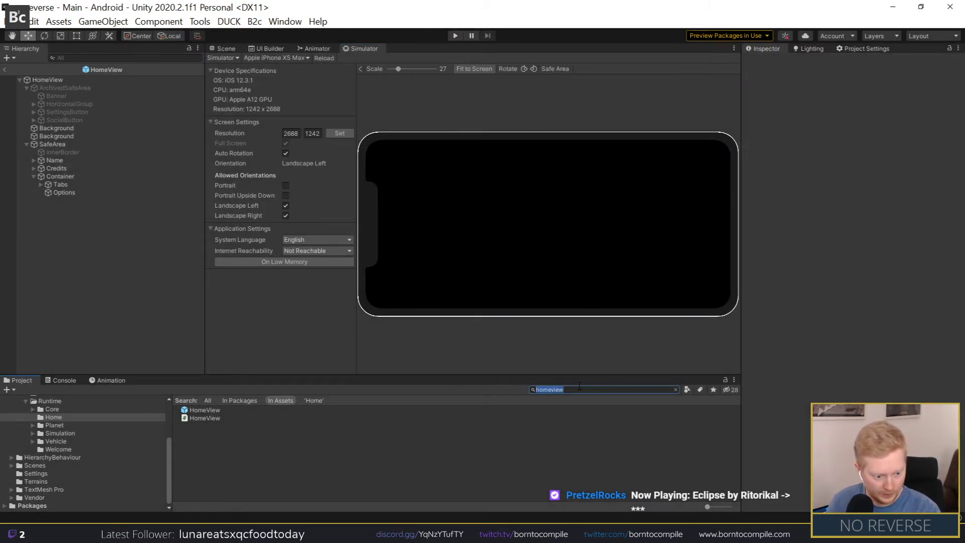
pyautogui.write('license')
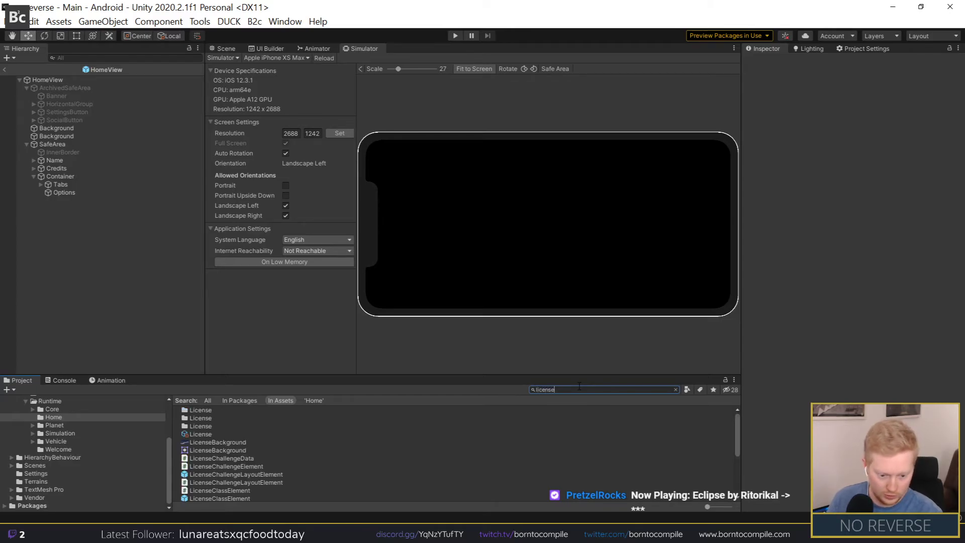
pyautogui.scroll(-1, 339, 442)
pyautogui.click(244, 444)
pyautogui.doubleClick(245, 449)
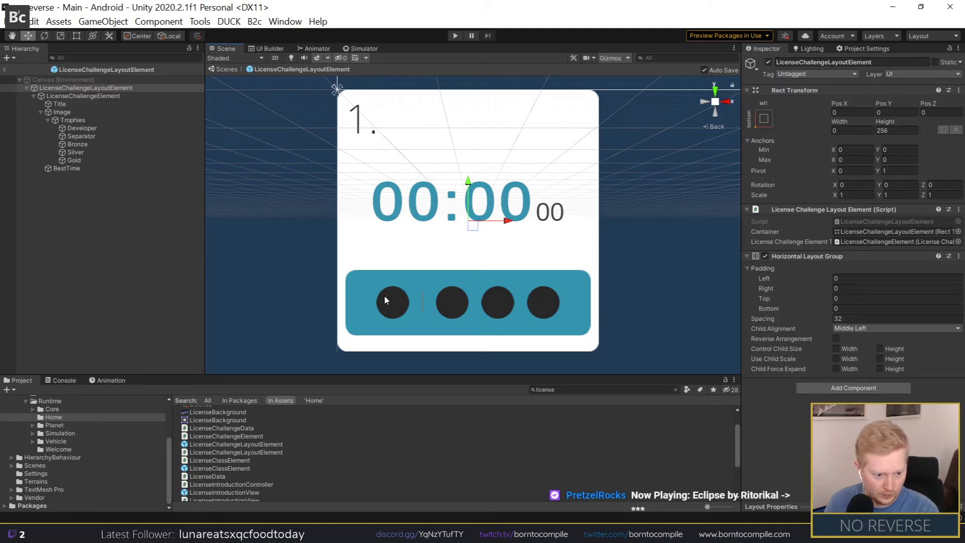
# Step: Disable the Image component behind the trophy row to remove its blue background
pyautogui.click(383, 296)
pyautogui.click(367, 285)
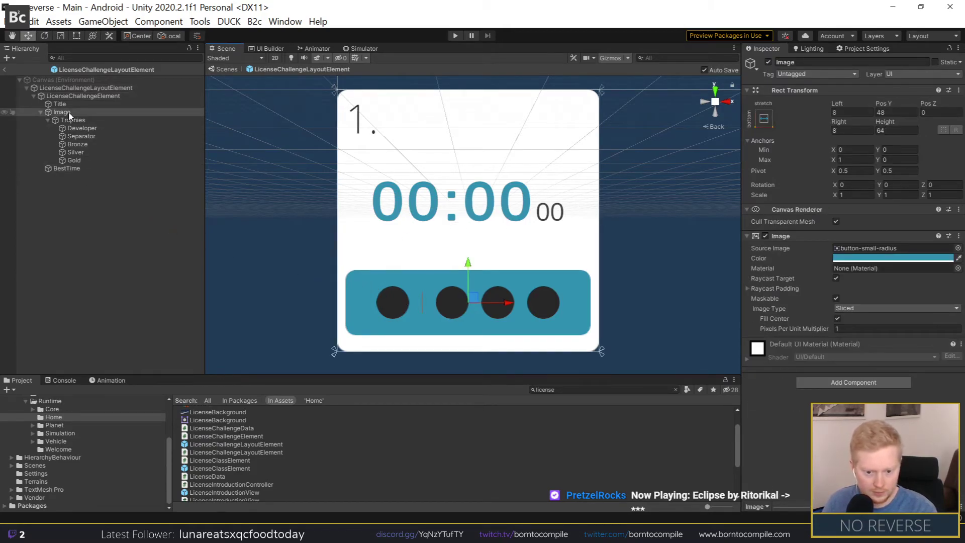
pyautogui.click(765, 236)
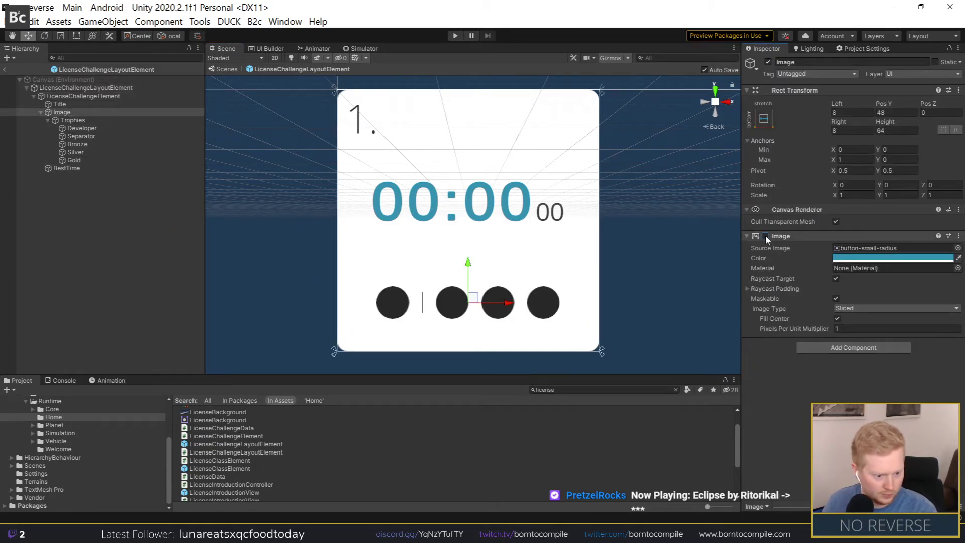
pyautogui.click(161, 234)
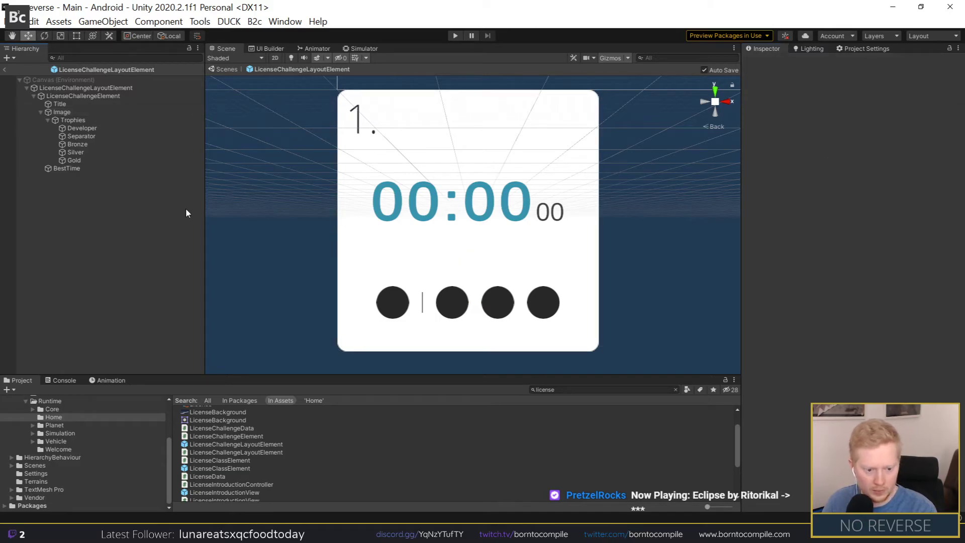
# Step: Set the Title text's Rect Transform Left inset to 16
pyautogui.click(357, 124)
pyautogui.click(358, 124)
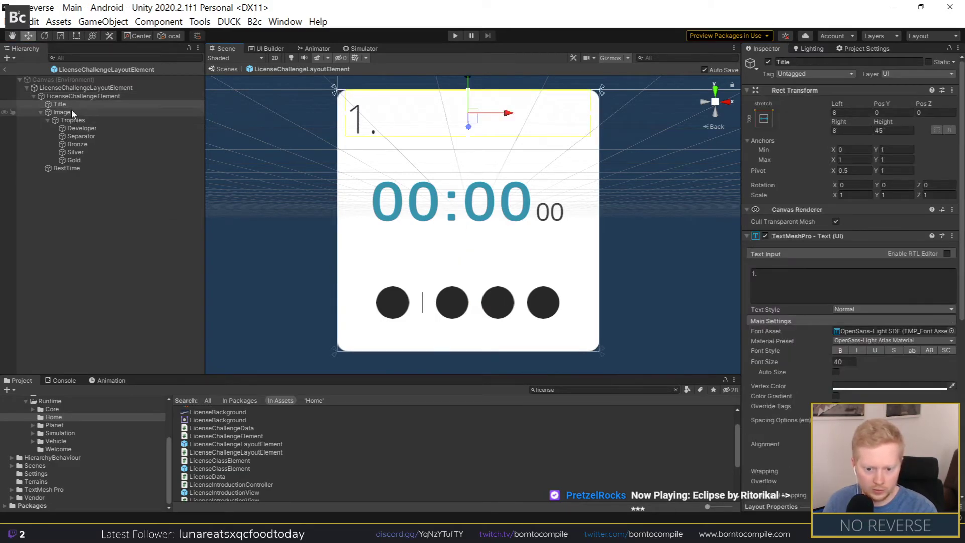
pyautogui.click(849, 112)
pyautogui.write('16')
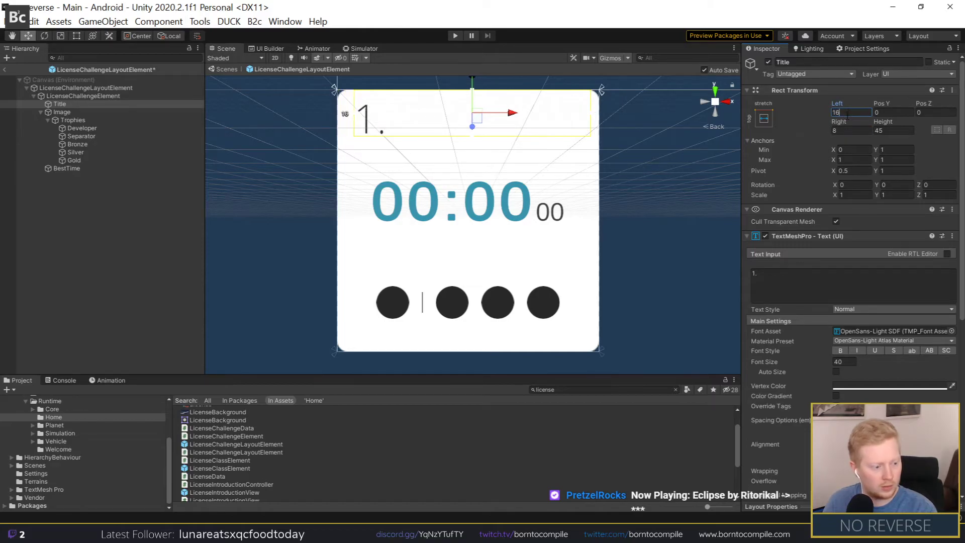
pyautogui.click(157, 222)
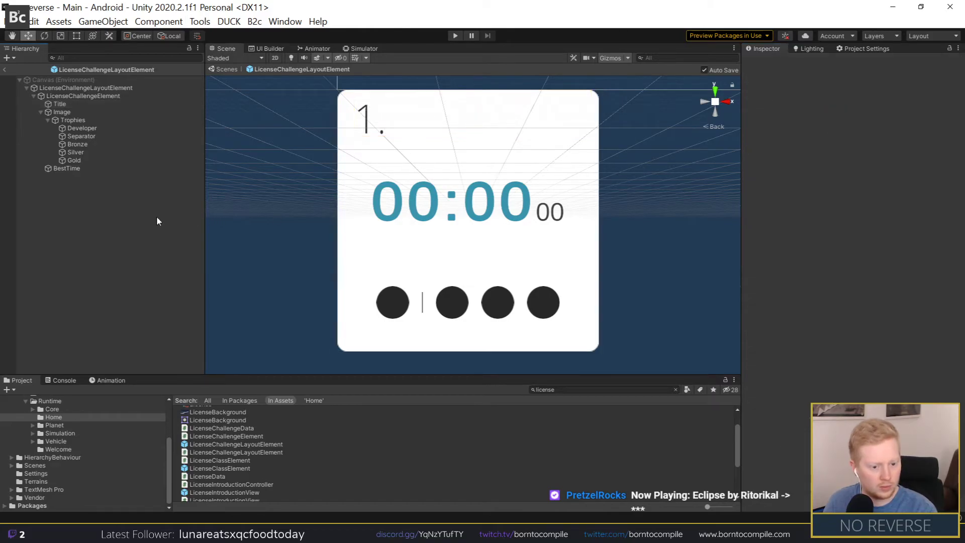
# Step: Frame the card and inspect its Developer, Separator, Title and root objects
pyautogui.click(408, 218)
pyautogui.press('f')
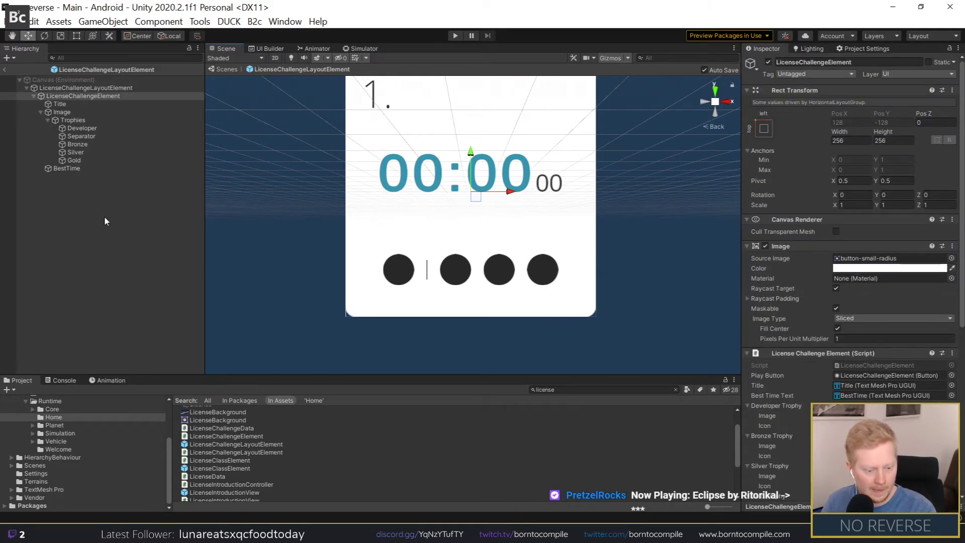
pyautogui.click(82, 128)
pyautogui.click(83, 136)
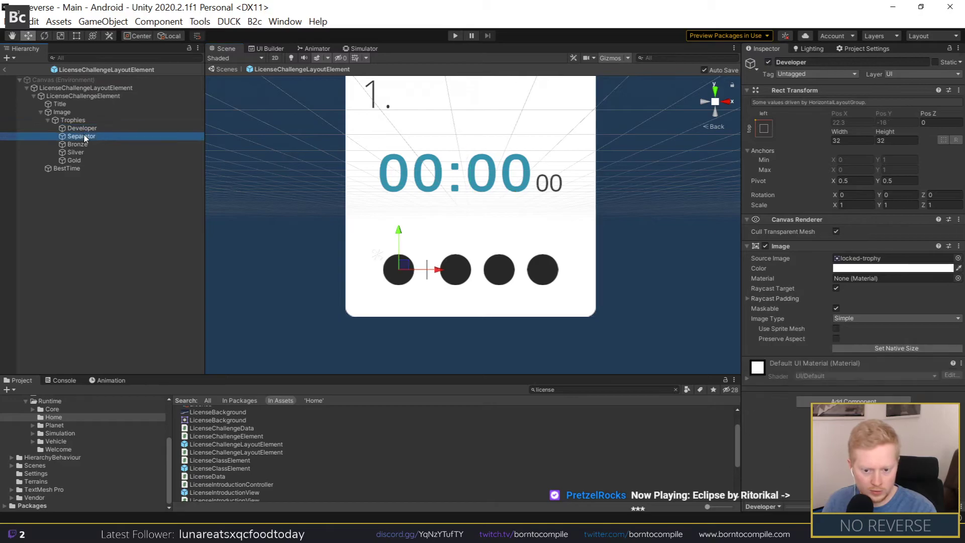
pyautogui.click(259, 223)
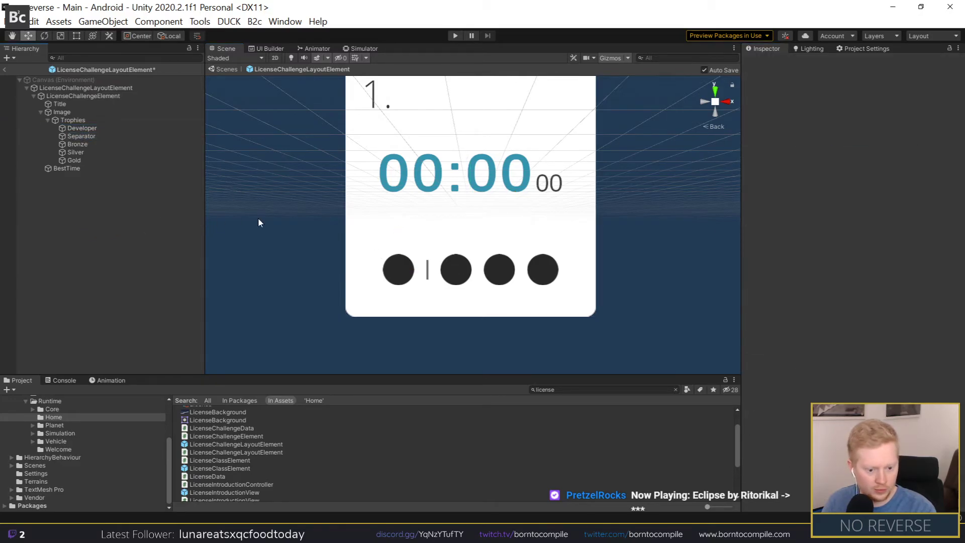
pyautogui.click(60, 104)
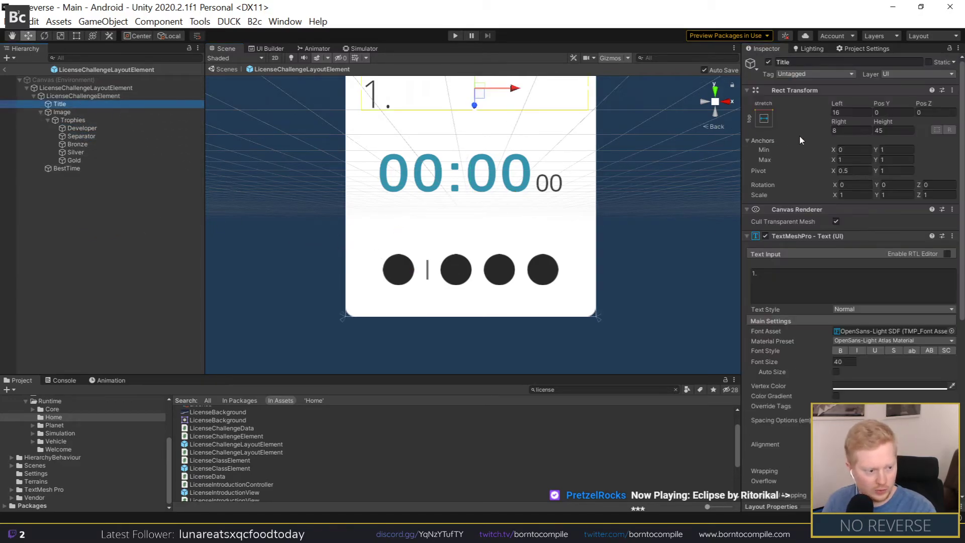
pyautogui.click(81, 136)
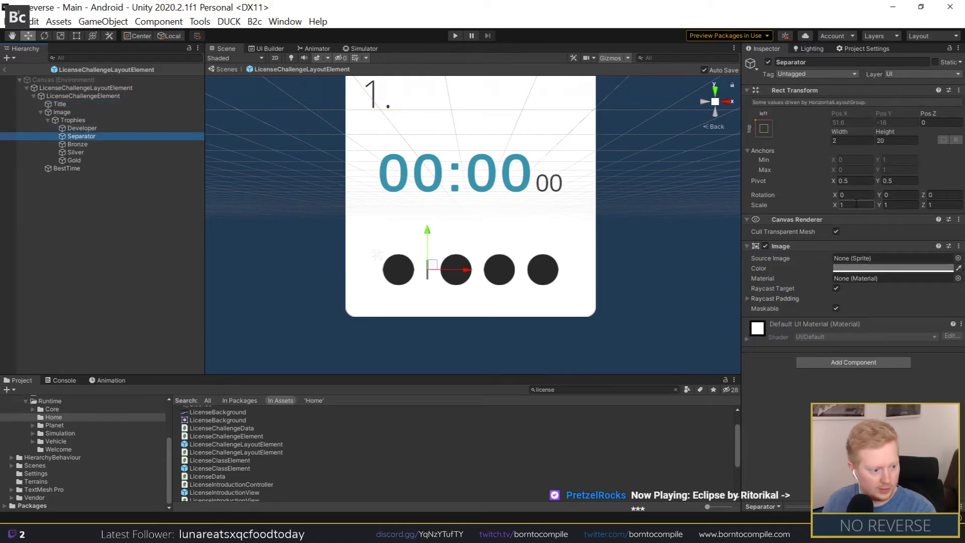
pyautogui.click(269, 188)
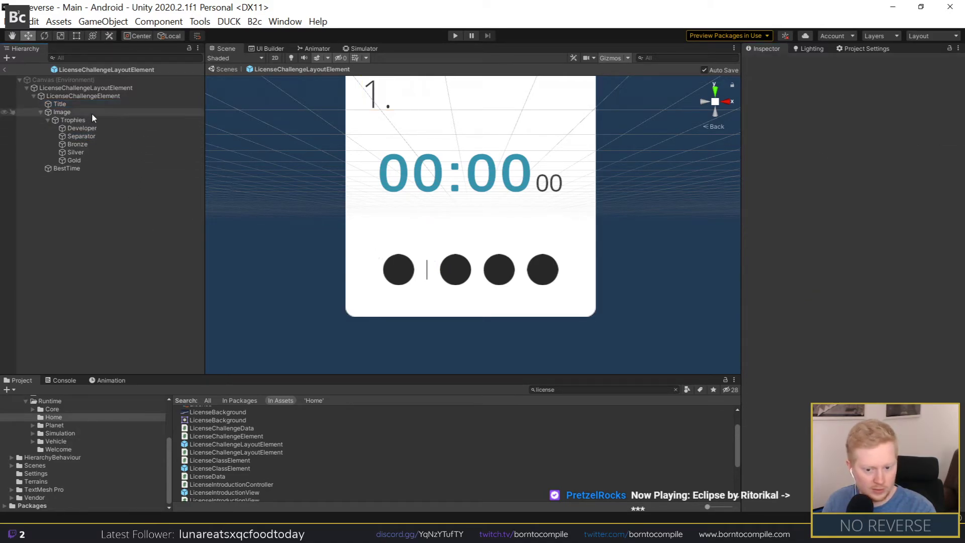
pyautogui.click(81, 95)
pyautogui.click(85, 87)
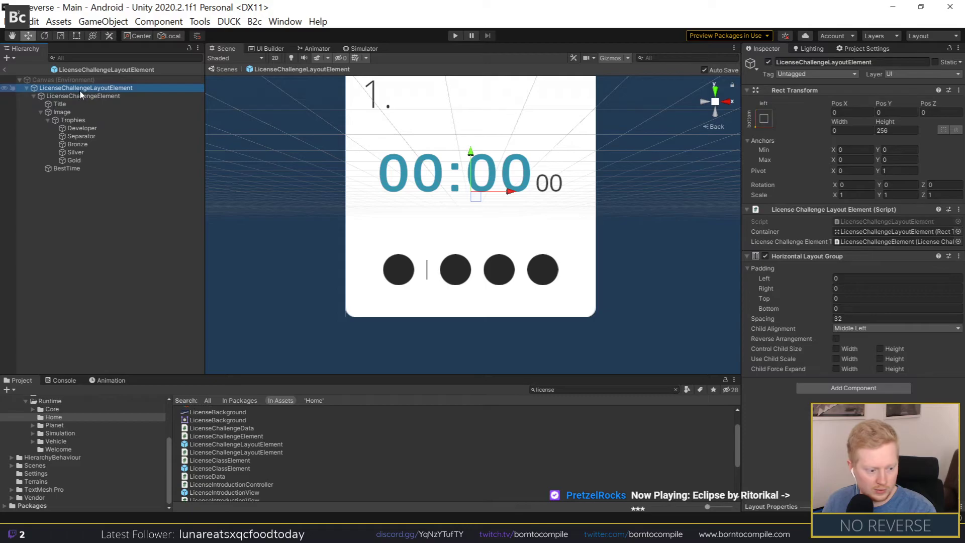
pyautogui.click(124, 192)
# Step: Search the Project for 'homeview' to locate the HomeView prefab
pyautogui.click(567, 390)
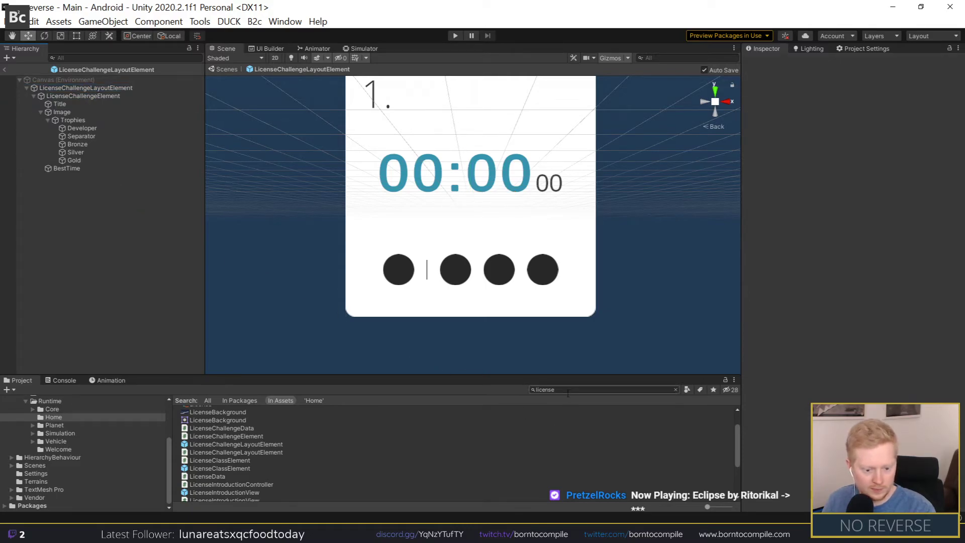
pyautogui.write('homeview')
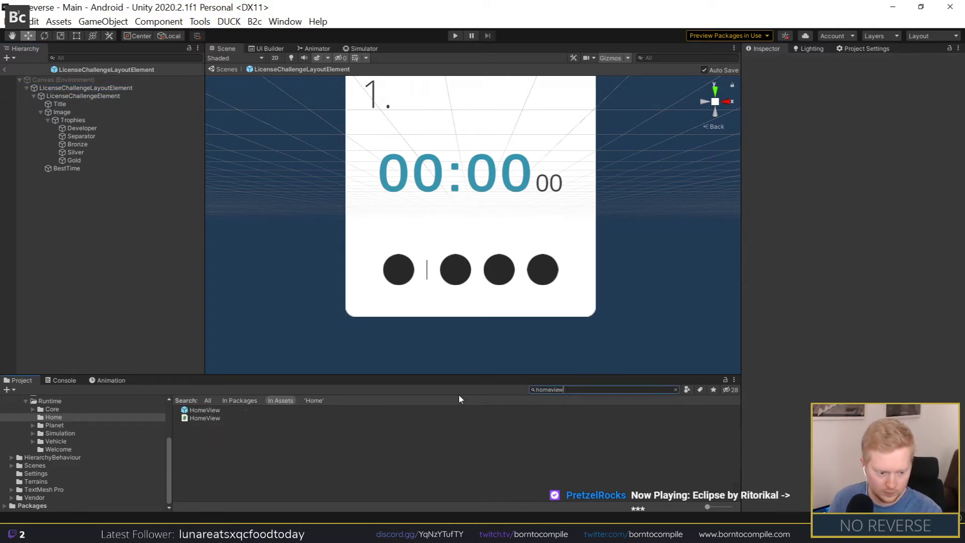
pyautogui.click(458, 409)
# Step: Enable Pixel Perfect on the HomeView Canvas and preview the Class A cards in the simulator
pyautogui.scroll(-3, 863, 279)
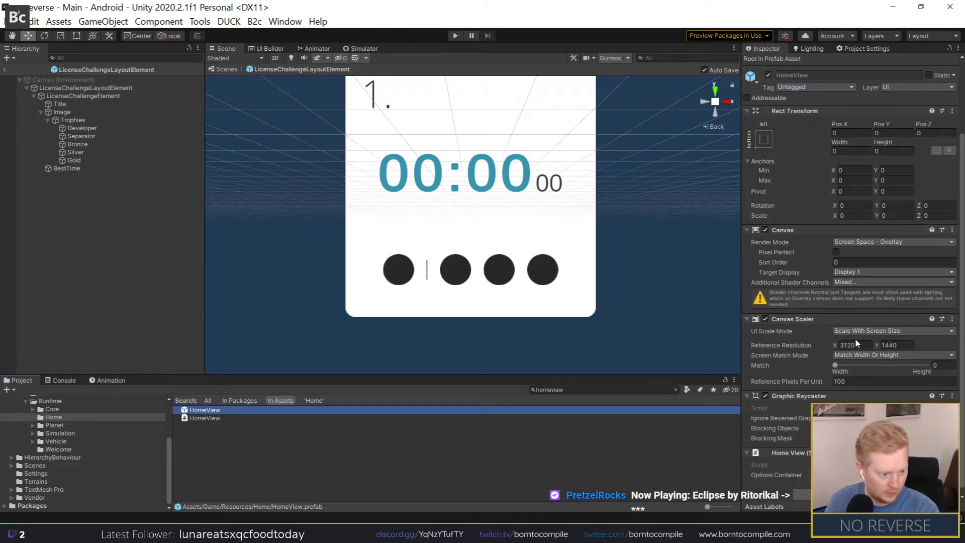
pyautogui.click(834, 252)
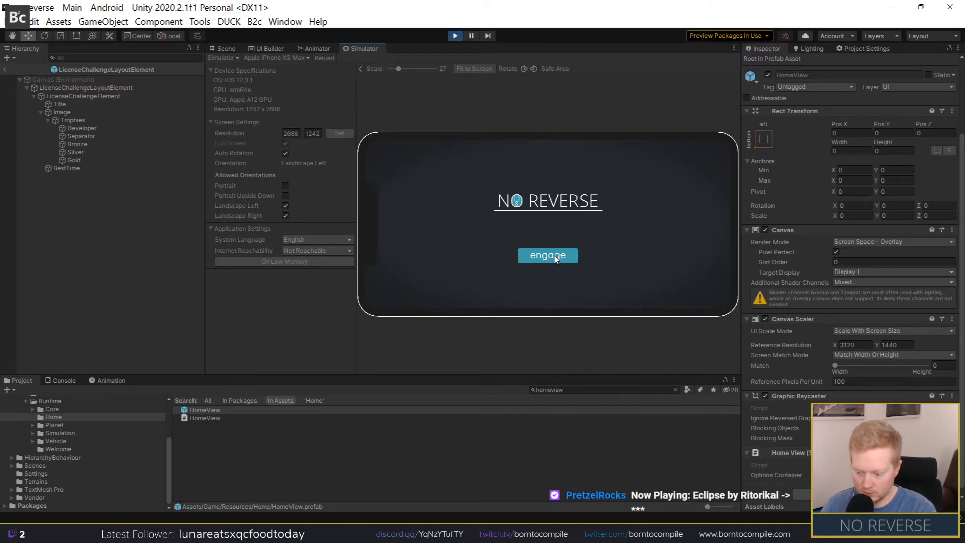
pyautogui.click(550, 261)
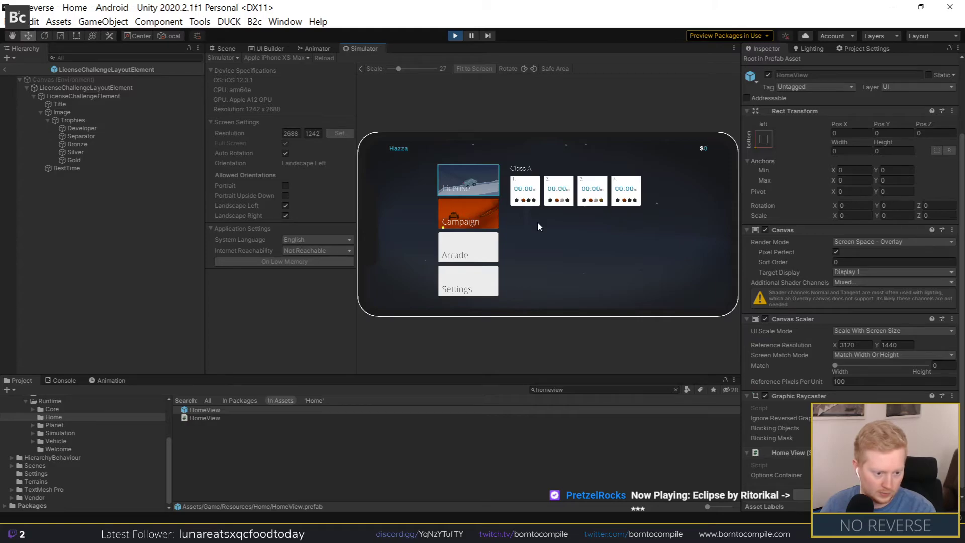
pyautogui.click(454, 35)
# Step: Reorder the Trophies row to Bronze, Silver, Gold, Separator, Developer, then start Play mode
pyautogui.click(72, 129)
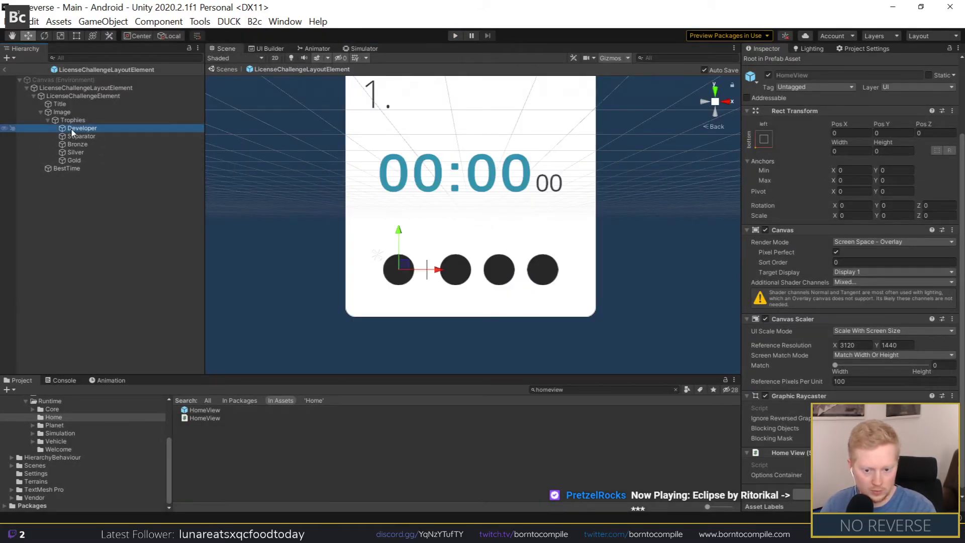
pyautogui.moveTo(77, 136)
pyautogui.mouseDown()
pyautogui.moveTo(82, 163)
pyautogui.moveTo(96, 166)
pyautogui.mouseUp()
pyautogui.click(241, 221)
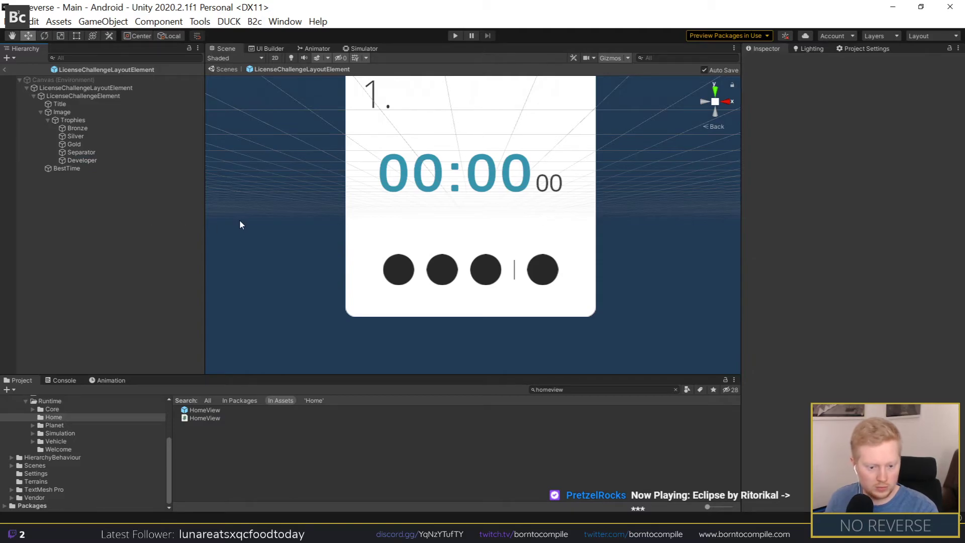
pyautogui.click(74, 120)
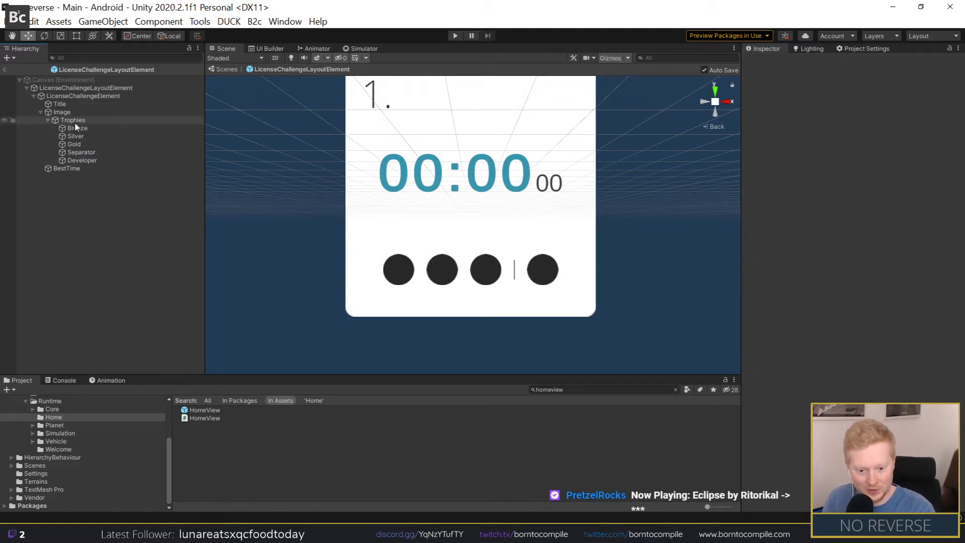
pyautogui.click(100, 177)
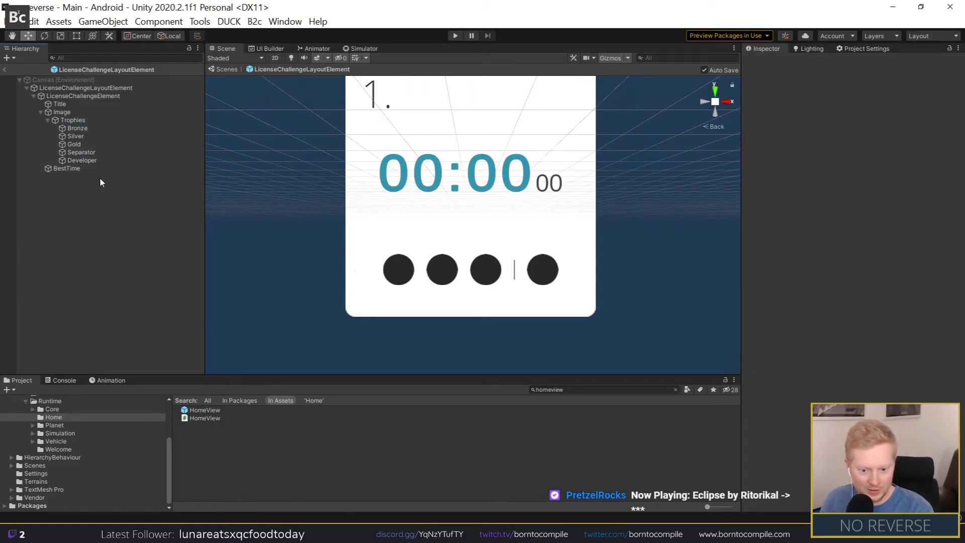
pyautogui.click(455, 35)
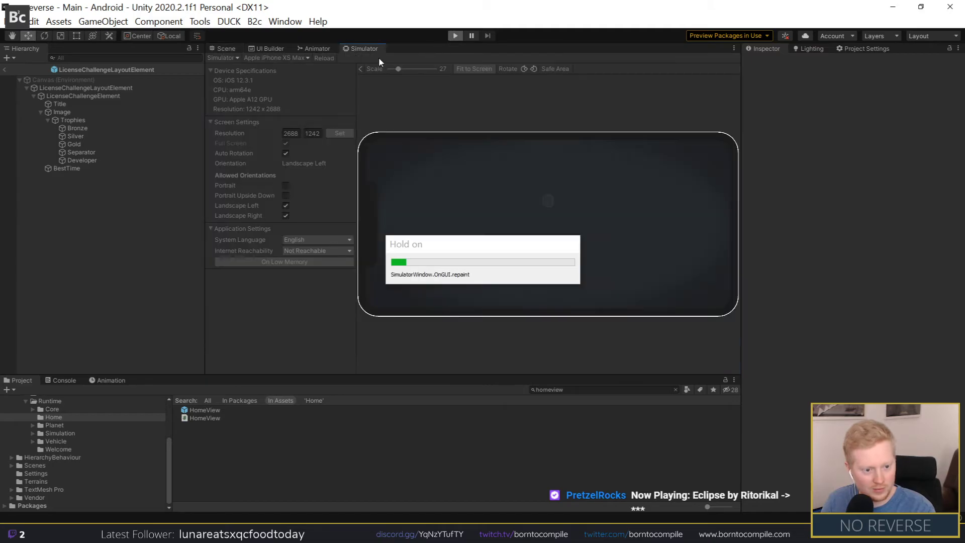
# Step: Stop the loading game and switch the preview from Simulator back to the plain Game view
pyautogui.click(447, 36)
pyautogui.click(361, 49)
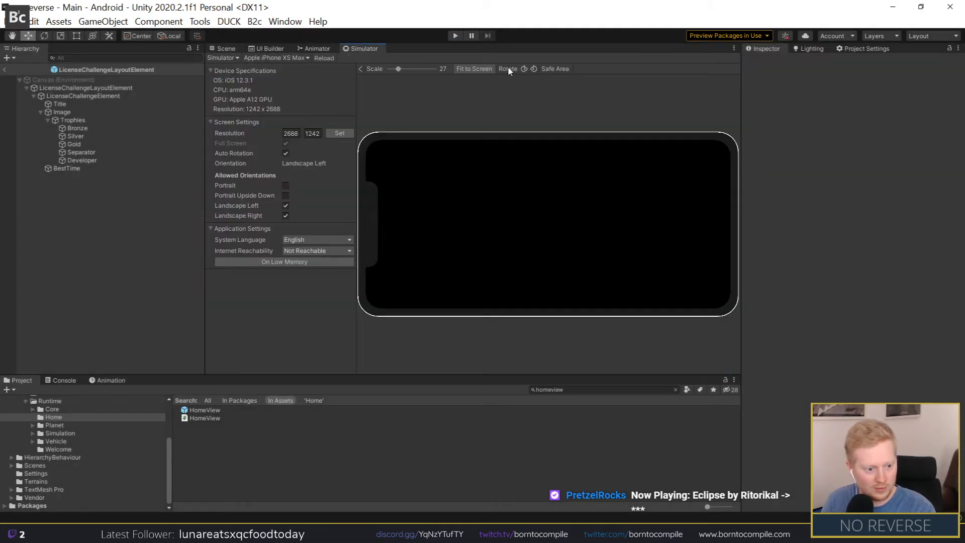
pyautogui.click(223, 58)
pyautogui.click(221, 70)
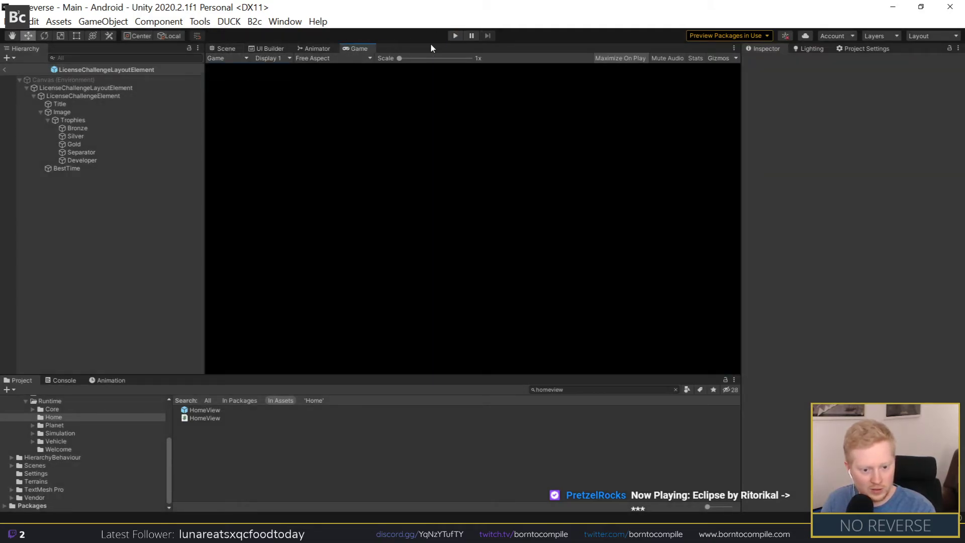
# Step: Playtest to check the reordered trophy rows, then open LicenseOptionsController.cs in Rider
pyautogui.click(452, 37)
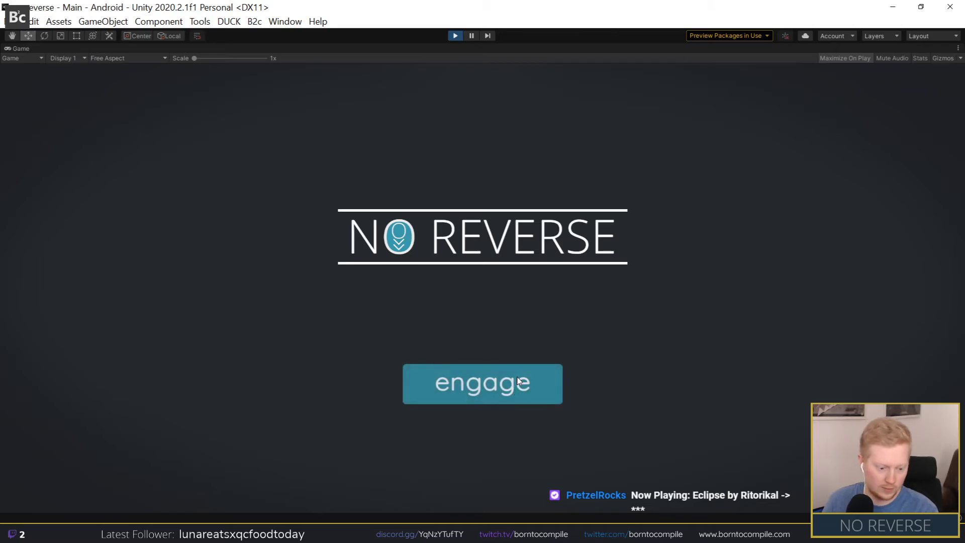
pyautogui.click(474, 397)
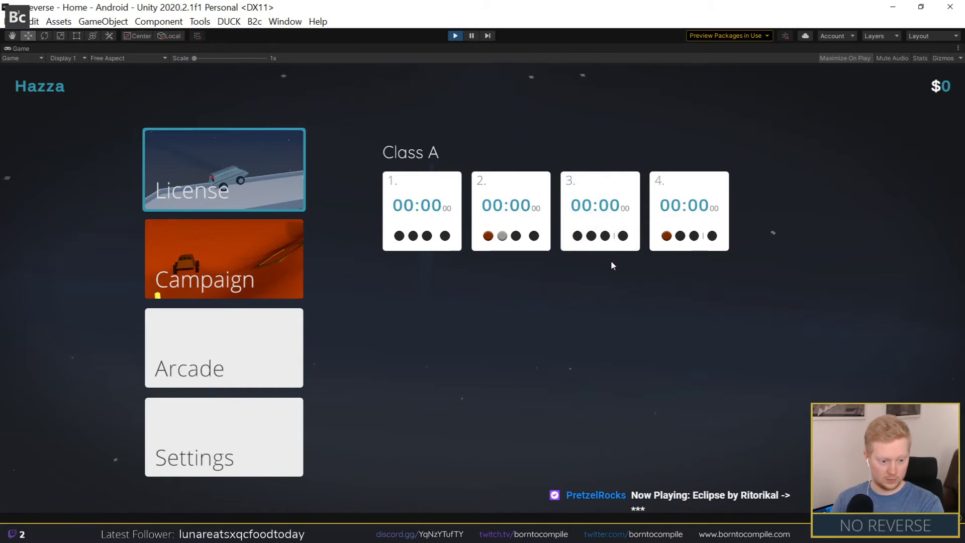
pyautogui.click(455, 36)
pyautogui.hotkey('alt', 'Tab')
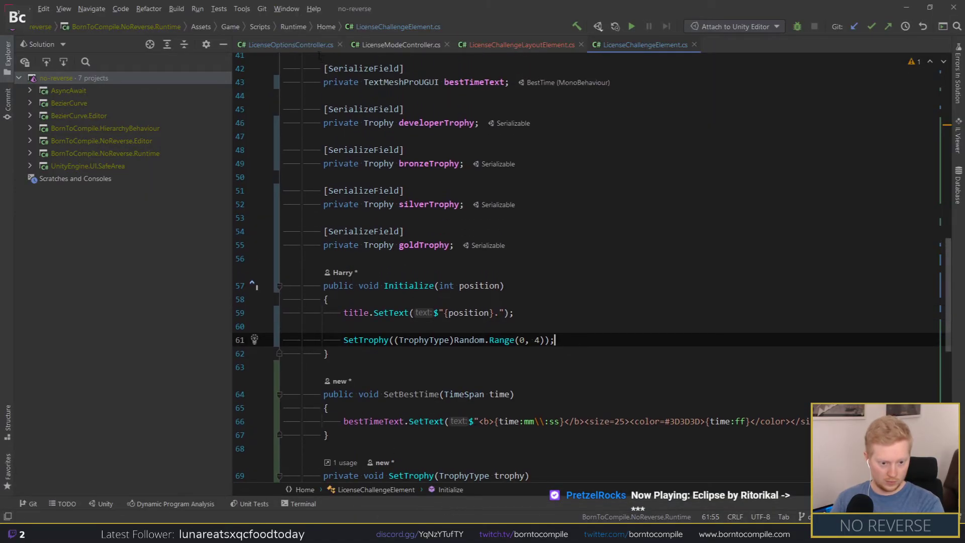
pyautogui.doubleClick(270, 45)
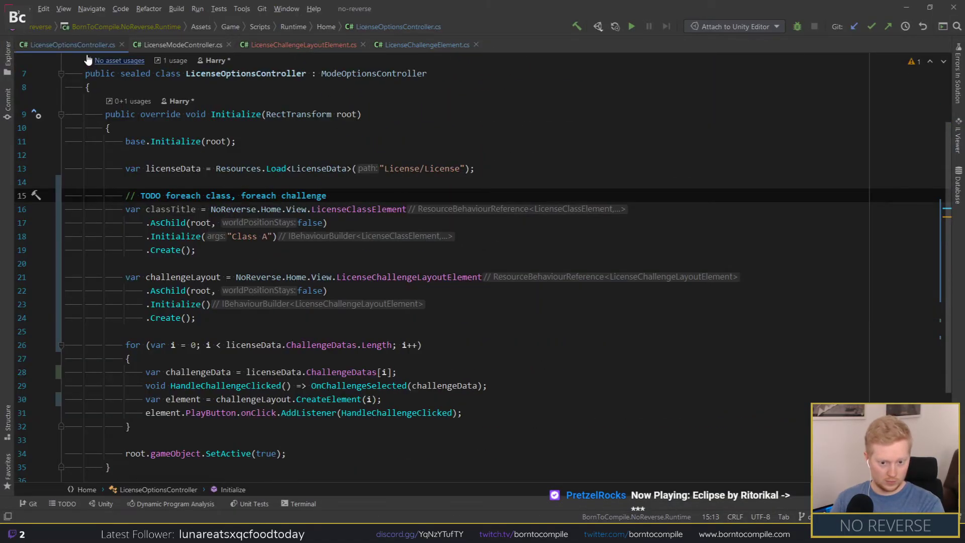
# Step: Duplicate the Class A title, layout and loop block (lines 15–32) below itself
pyautogui.hotkey('alt', '1')
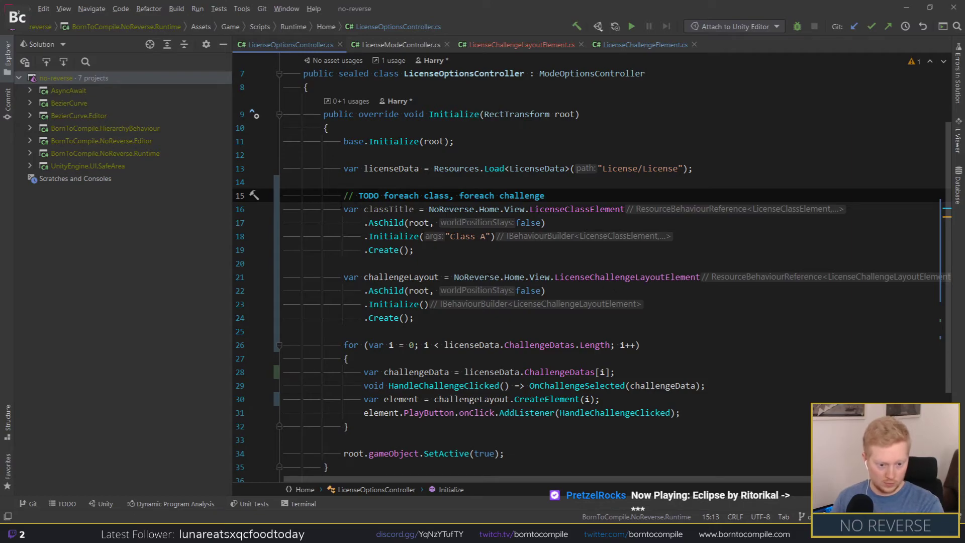
pyautogui.moveTo(344, 196); pyautogui.dragTo(414, 430)
pyautogui.hotkey('ctrl', 'c')
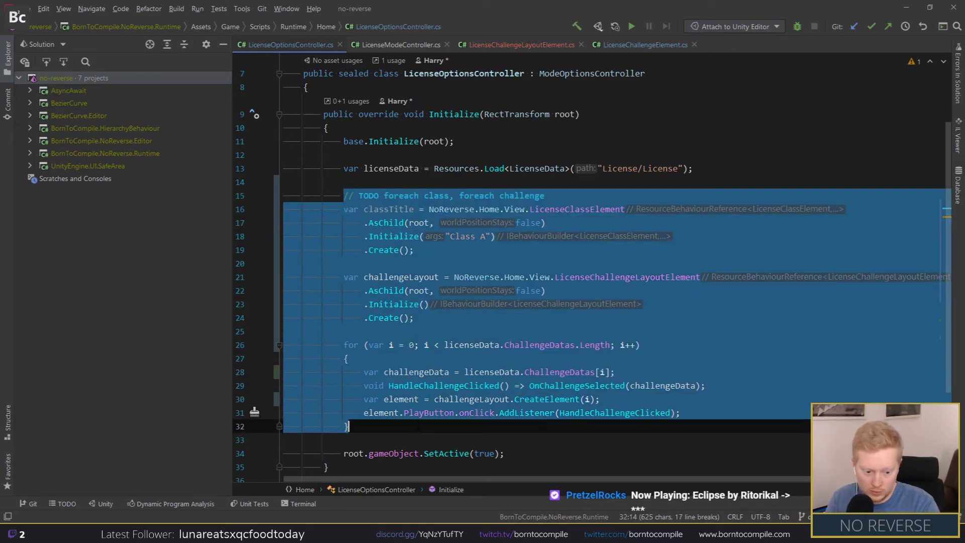
pyautogui.click(414, 430)
pyautogui.press('Return')
pyautogui.press('Return')
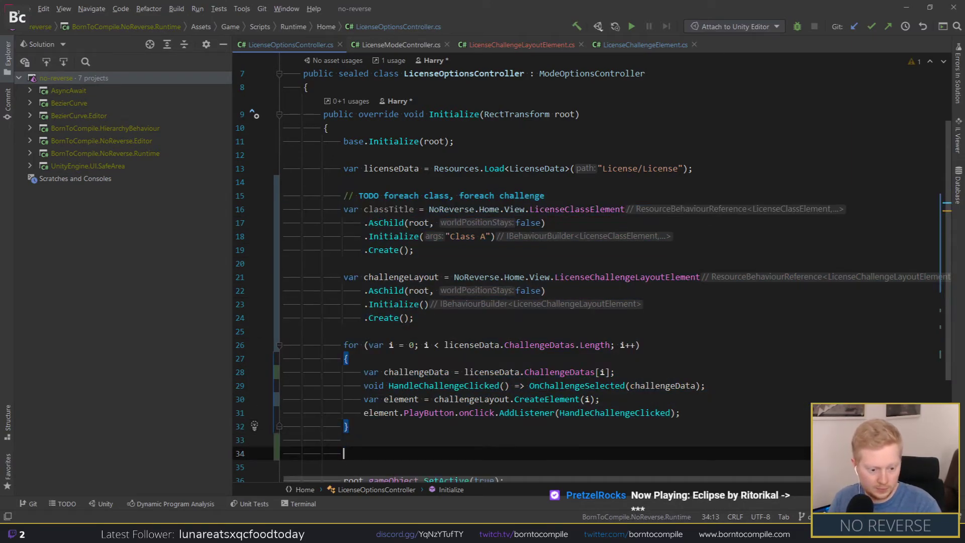
pyautogui.hotkey('ctrl', 'v')
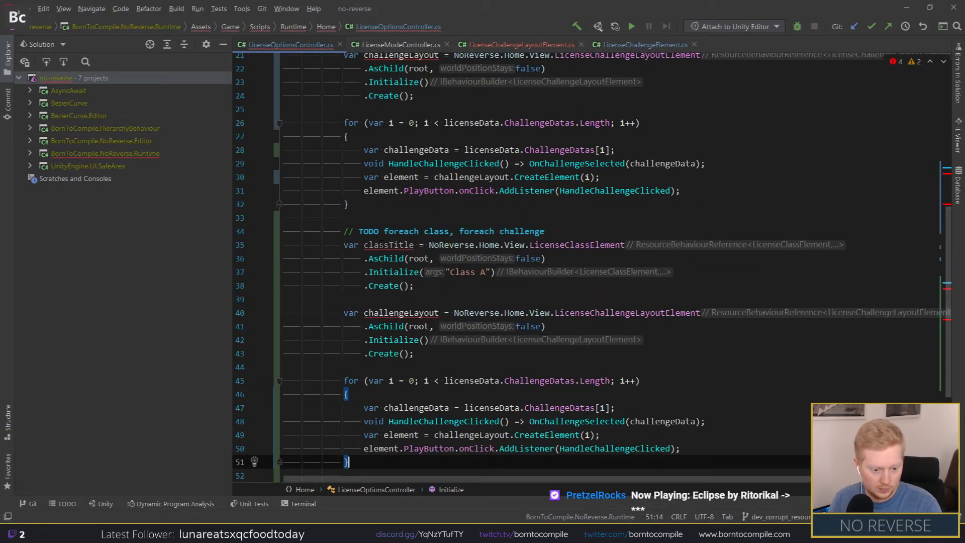
# Step: Rename the copies to classTitle2 and challengeLayout2 and change "Class A" to "Class B"
pyautogui.click(414, 245)
pyautogui.write('2')
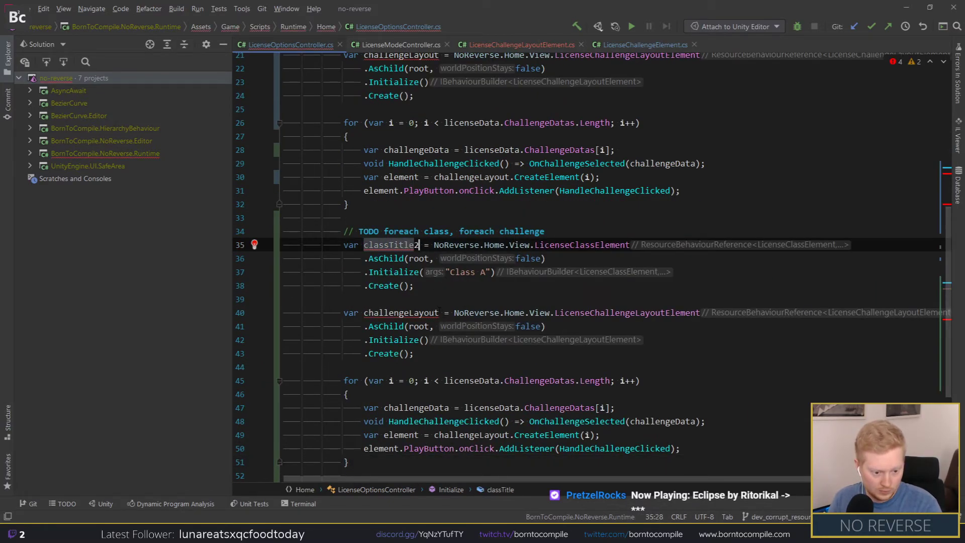
pyautogui.click(438, 312)
pyautogui.write('2')
pyautogui.doubleClick(414, 245)
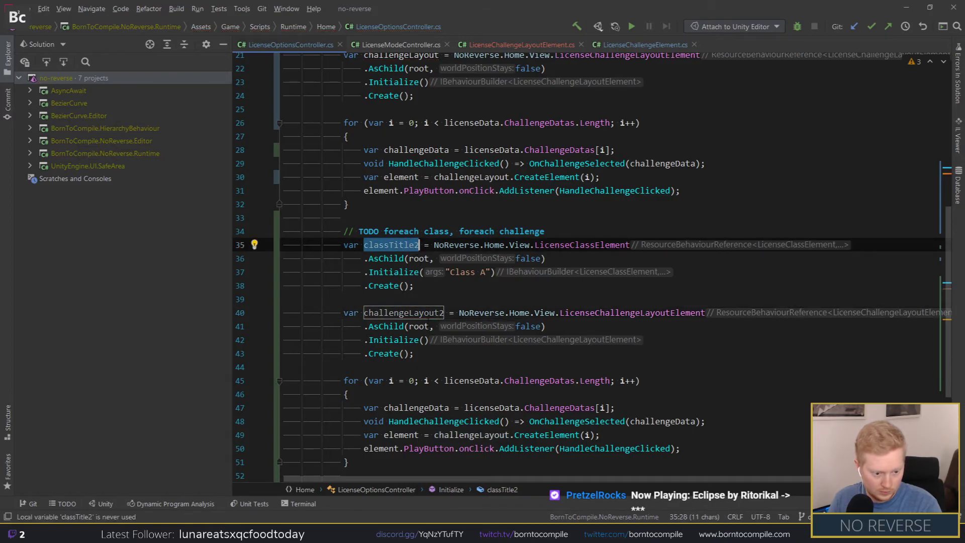
pyautogui.click(485, 272)
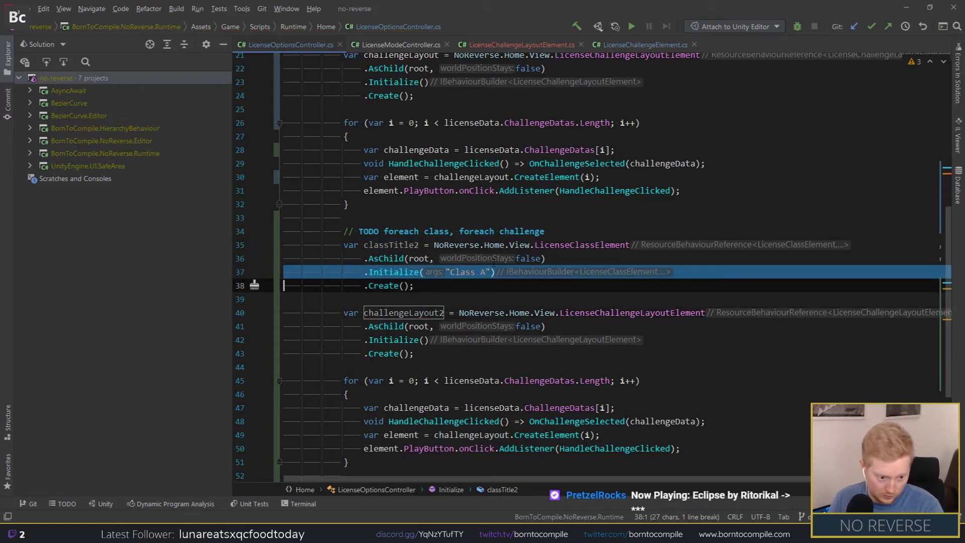
pyautogui.press('BackSpace')
pyautogui.write('B')
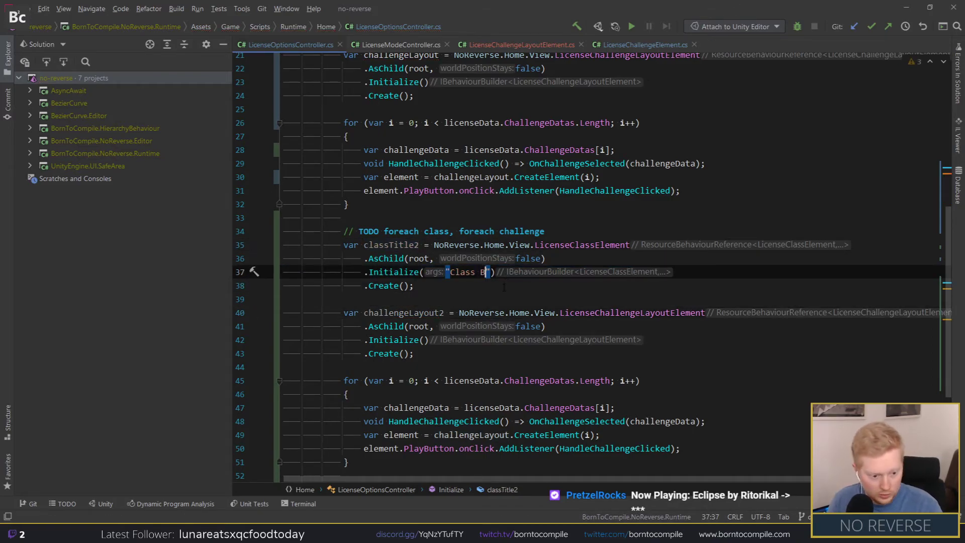
# Step: Make the copied loop build elements through challengeLayout2 and save the script
pyautogui.click(386, 245)
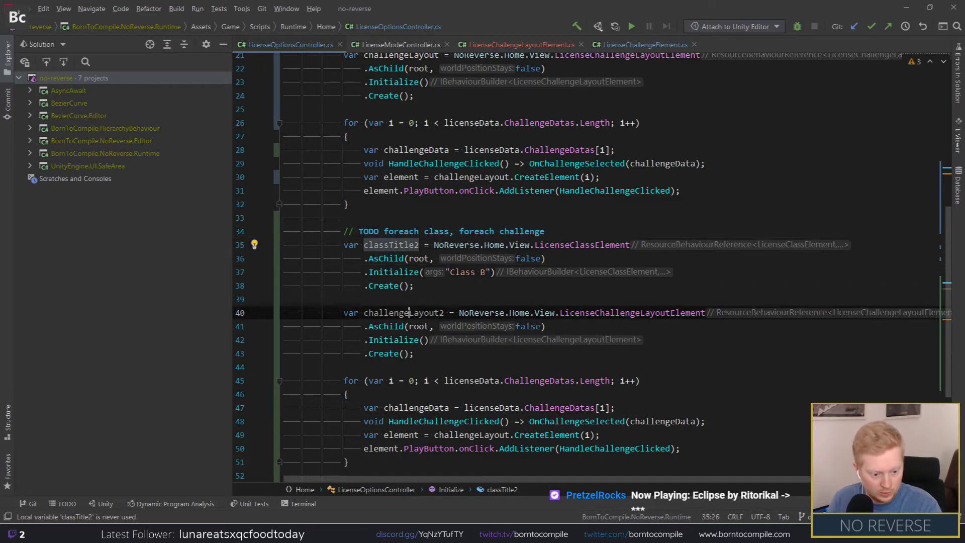
pyautogui.doubleClick(402, 312)
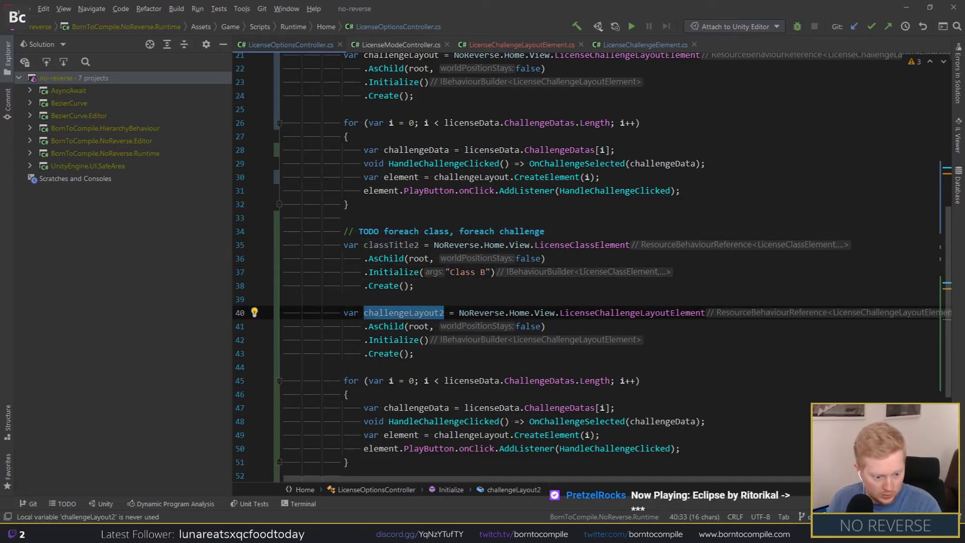
pyautogui.click(442, 421)
pyautogui.click(494, 407)
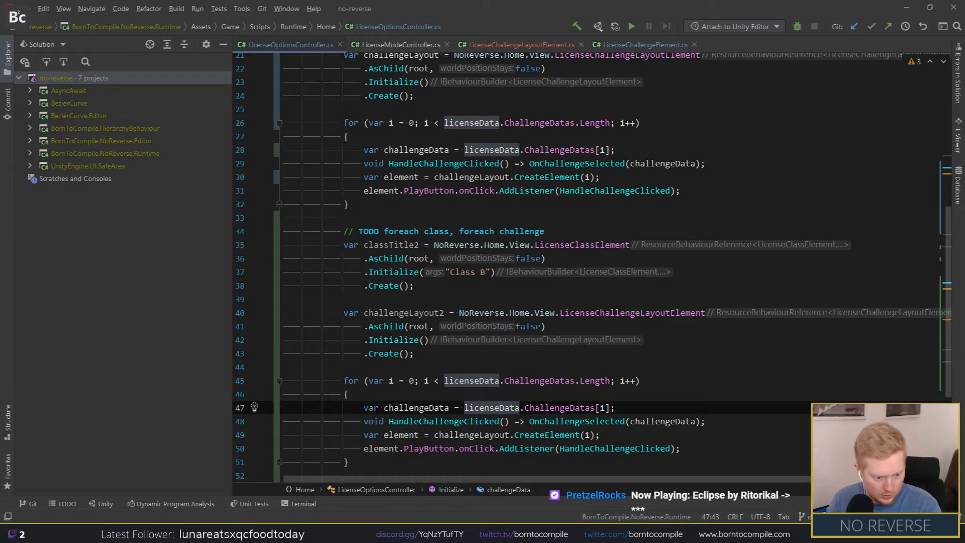
pyautogui.doubleClick(494, 435)
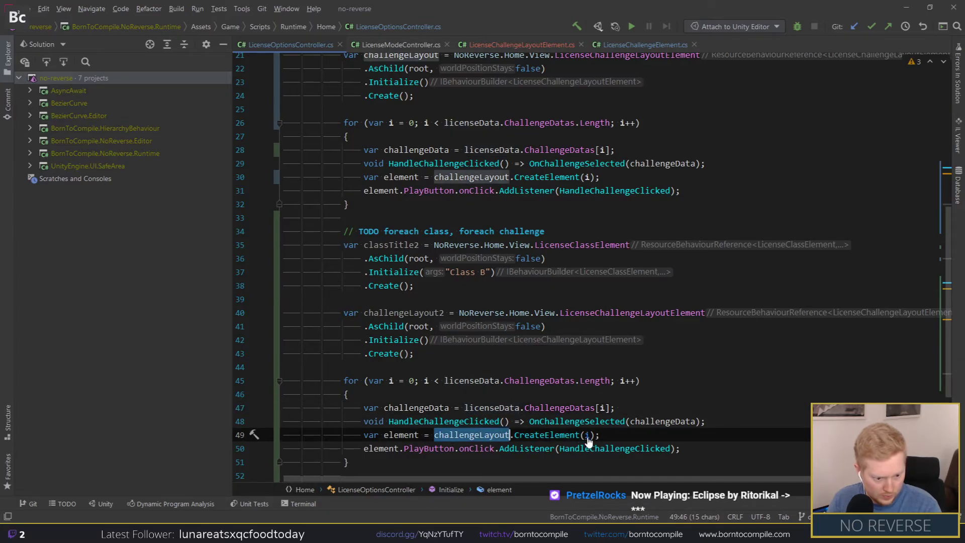
pyautogui.press('Right')
pyautogui.write('2')
pyautogui.hotkey('ctrl', 's')
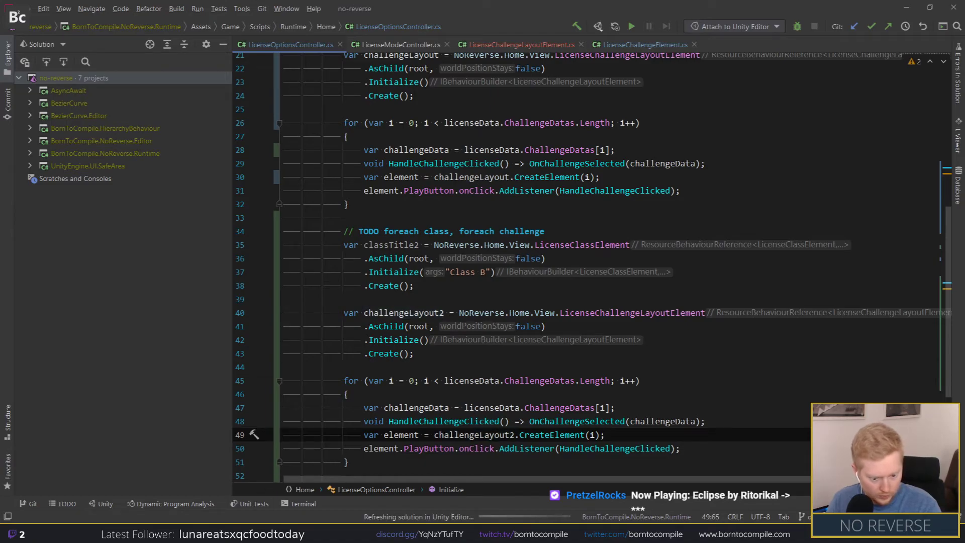
pyautogui.hotkey('alt', 'Tab')
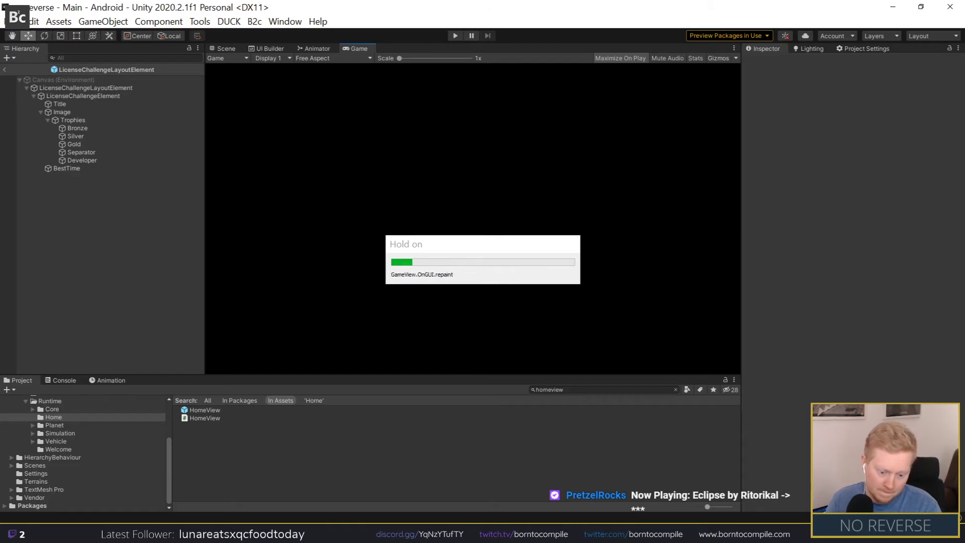
# Step: Change Random.Range(0, 4) to Random.Range(0, 5) in LicenseChallengeElement.cs and save
pyautogui.hotkey('alt', 'Tab')
pyautogui.click(645, 45)
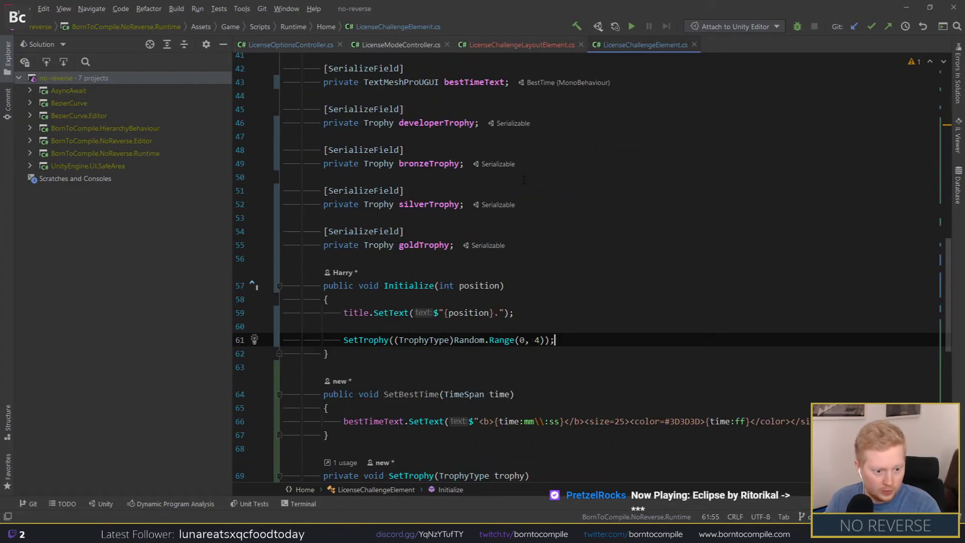
pyautogui.write('5')
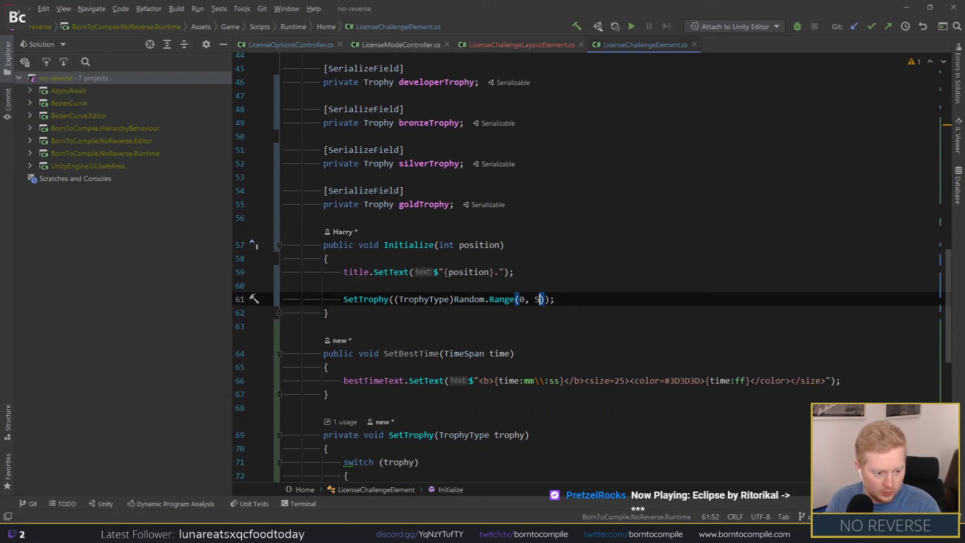
pyautogui.hotkey('alt', 'Tab')
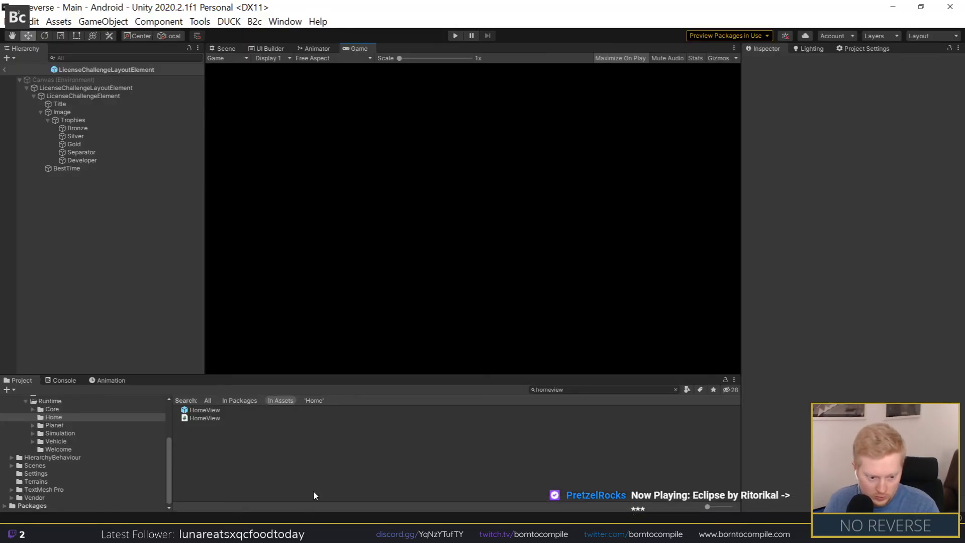
# Step: Playtest the home screen to check the Class A and Class B card sections, then stop
pyautogui.click(454, 36)
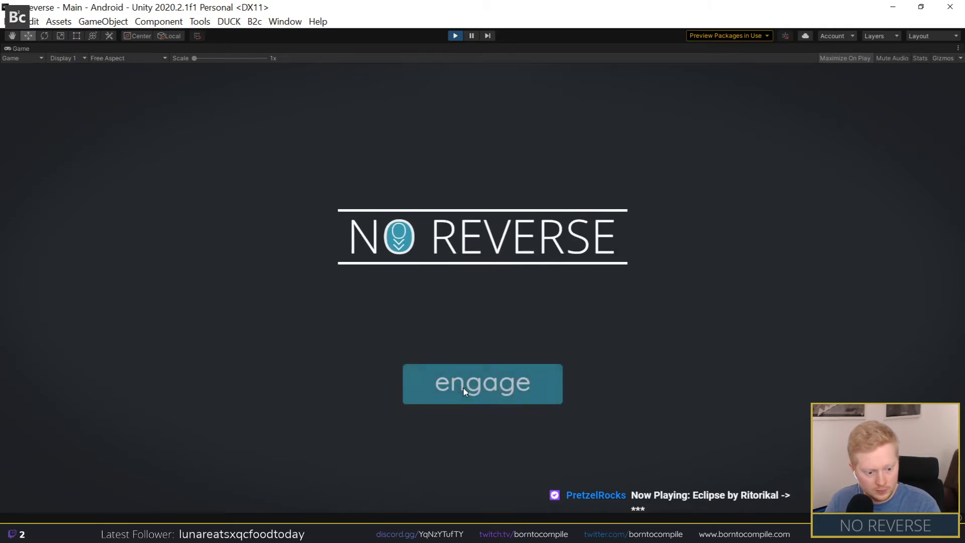
pyautogui.click(520, 386)
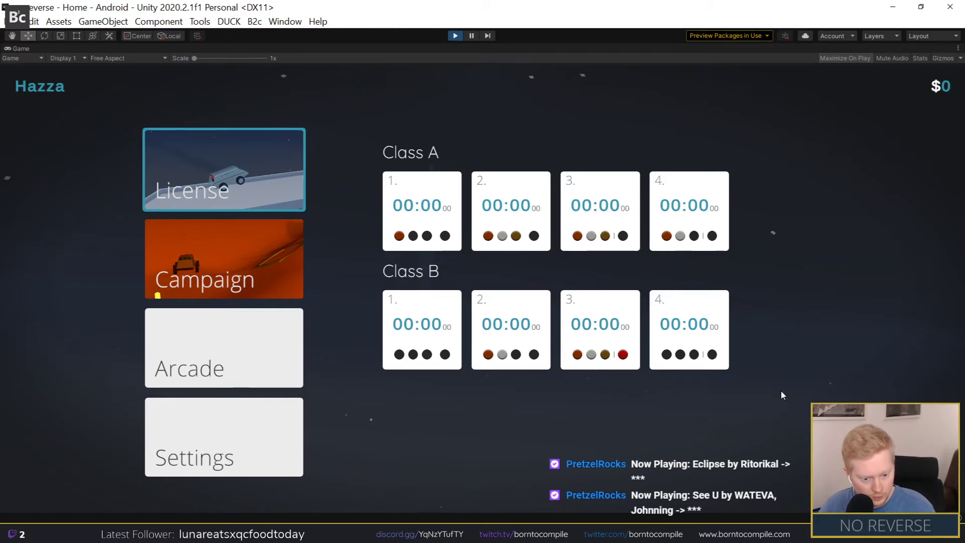
pyautogui.hotkey('ctrl', 'p')
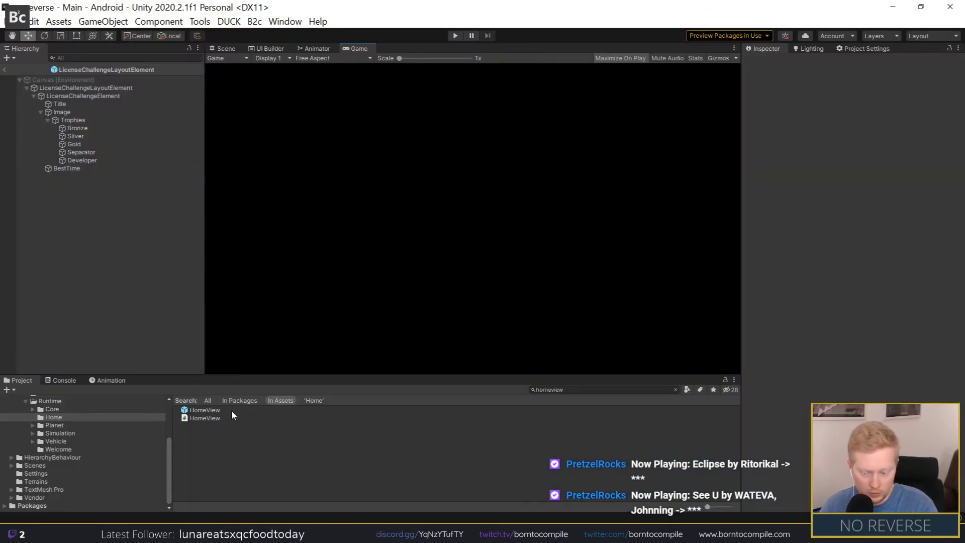
# Step: Search the Project for 'layout' and show the LicenseChallengeLayoutElement prefab in the Scene view
pyautogui.hotkey('ctrl', 'p')
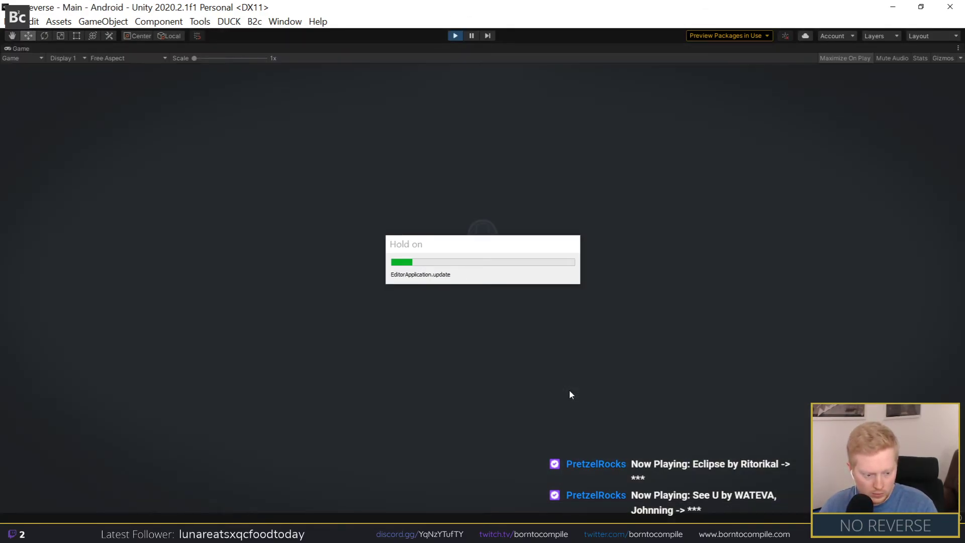
pyautogui.click(455, 38)
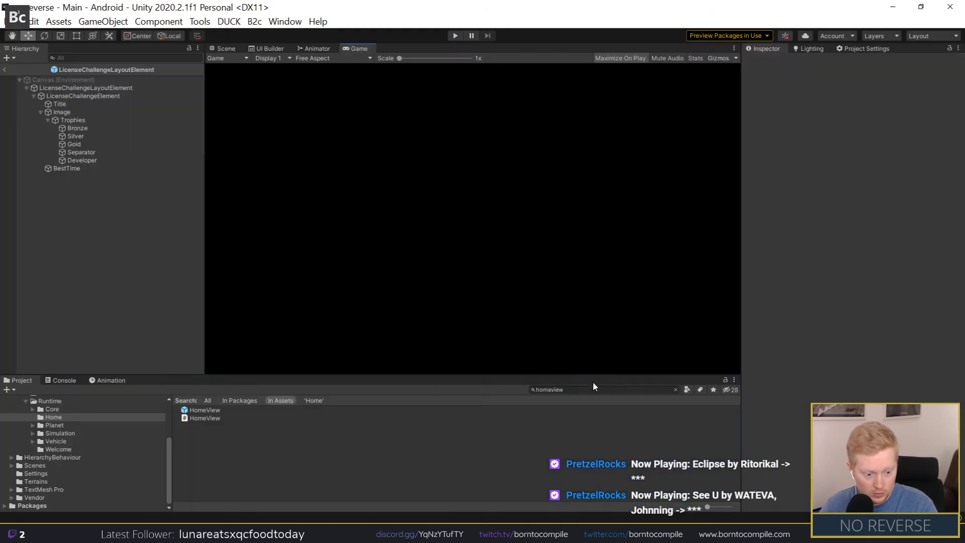
pyautogui.press('BackSpace')
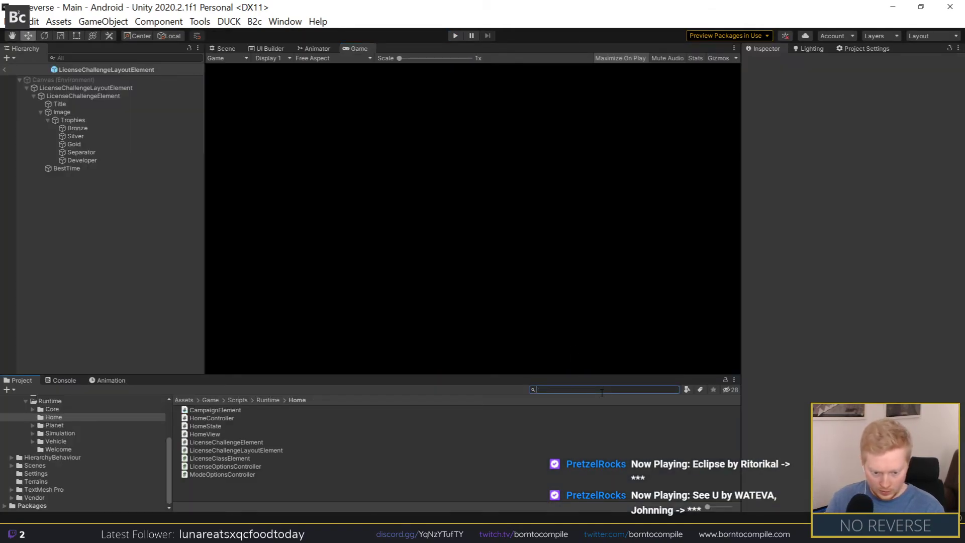
pyautogui.write('layout')
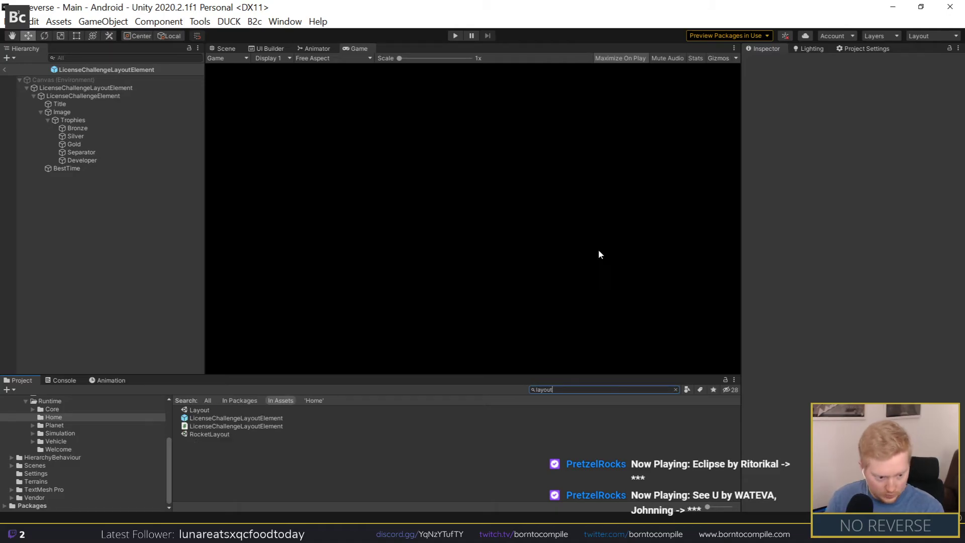
pyautogui.click(246, 419)
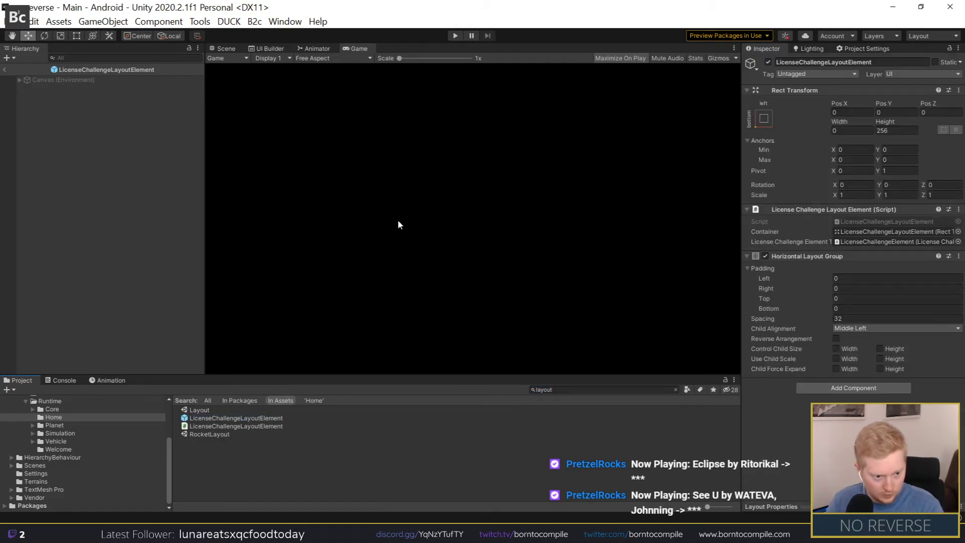
pyautogui.click(234, 49)
# Step: Inspect the "1." title's Vertex Color, recenter the card and select LicenseChallengeElement
pyautogui.click(368, 131)
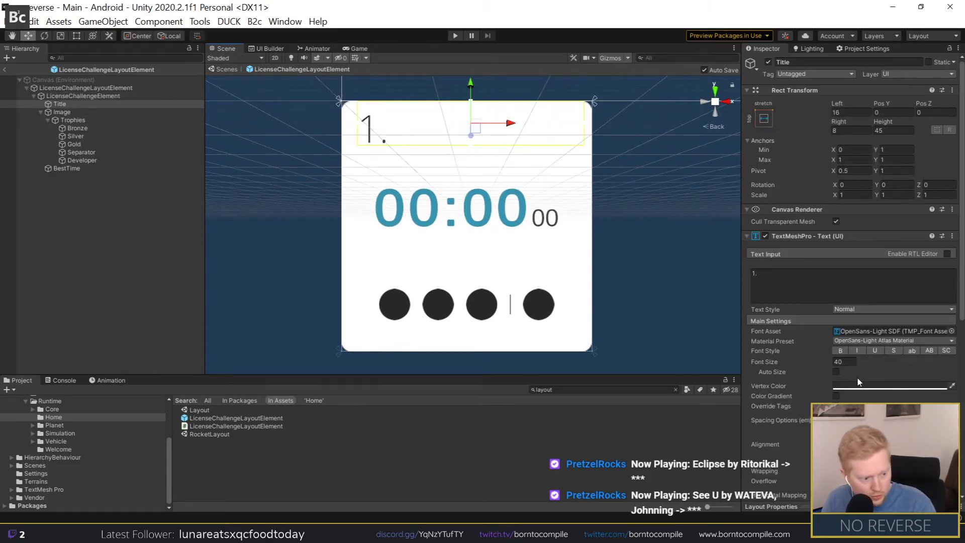
pyautogui.click(859, 385)
pyautogui.click(255, 294)
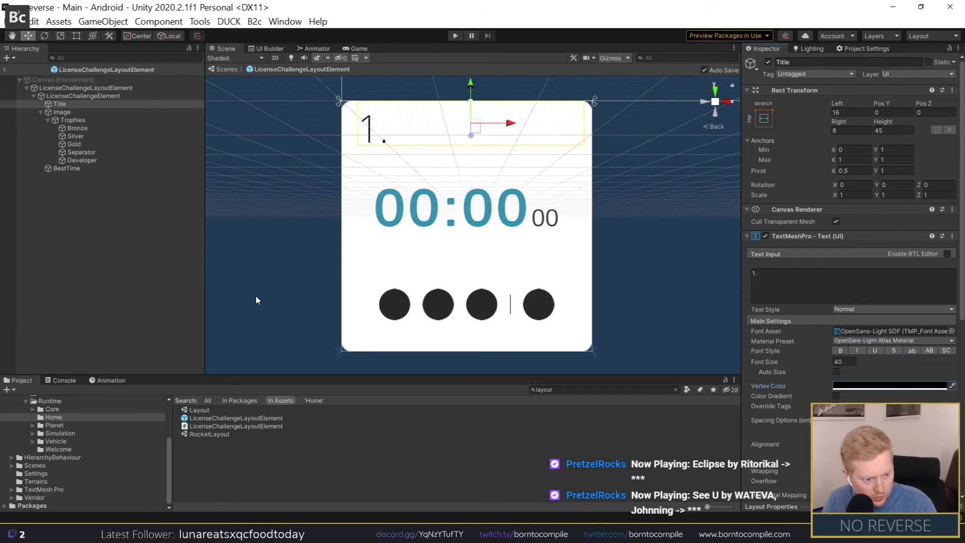
pyautogui.moveTo(379, 246); pyautogui.dragTo(396, 282, button='middle')
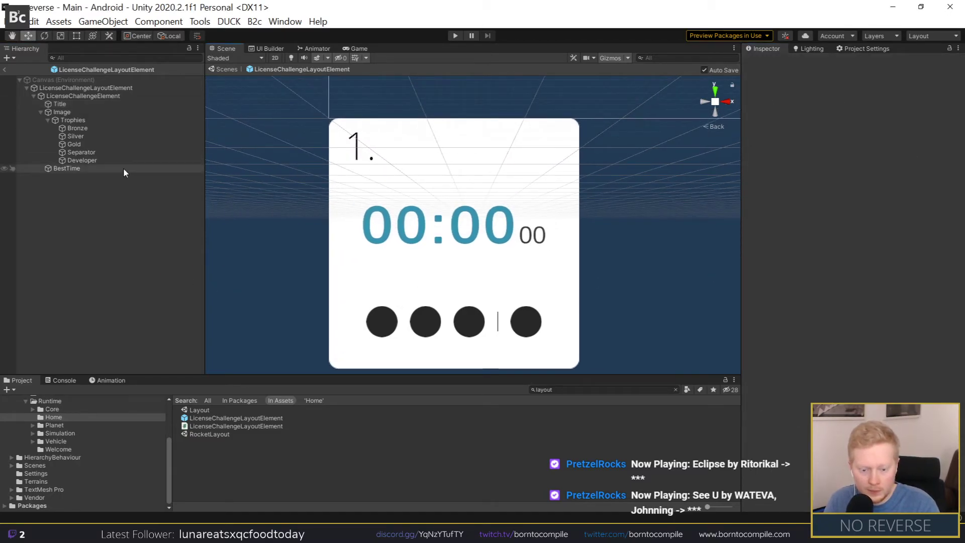
pyautogui.scroll(-3, 359, 204)
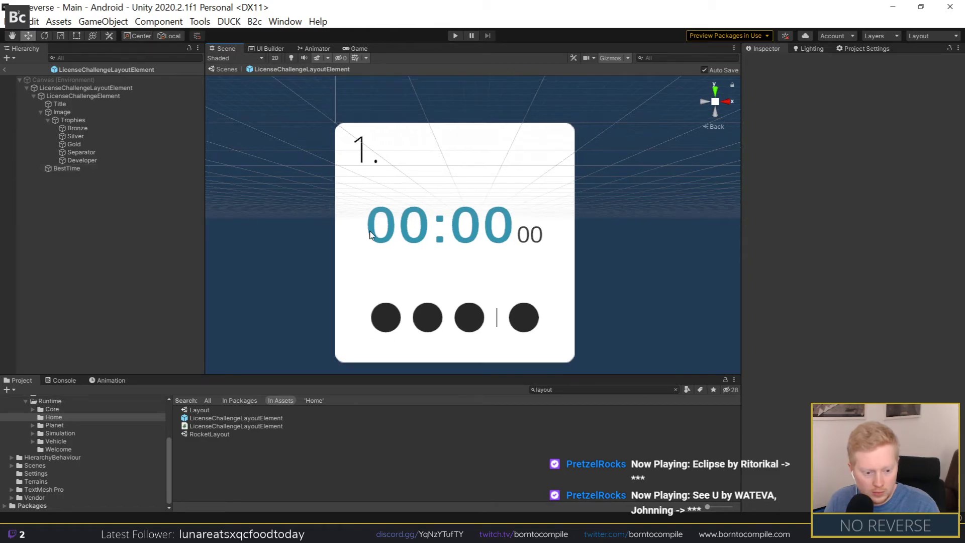
pyautogui.scroll(2, 359, 204)
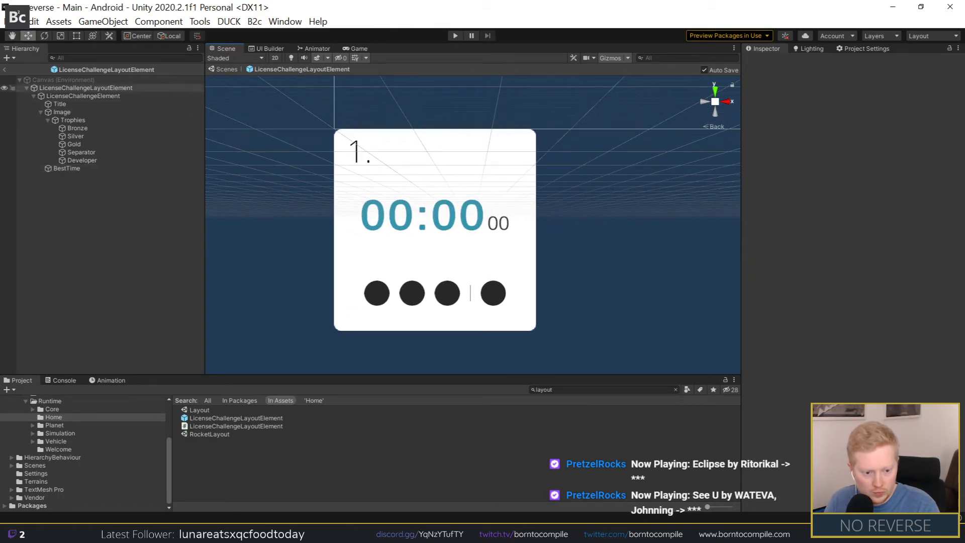
pyautogui.click(75, 96)
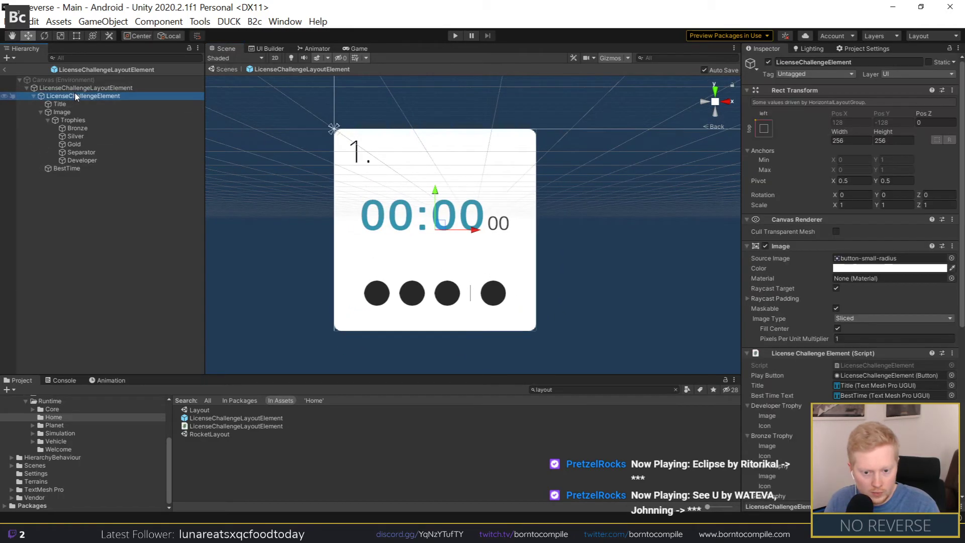
# Step: Copy the card's rounded Image component onto a new child UI Image
pyautogui.rightClick(784, 258)
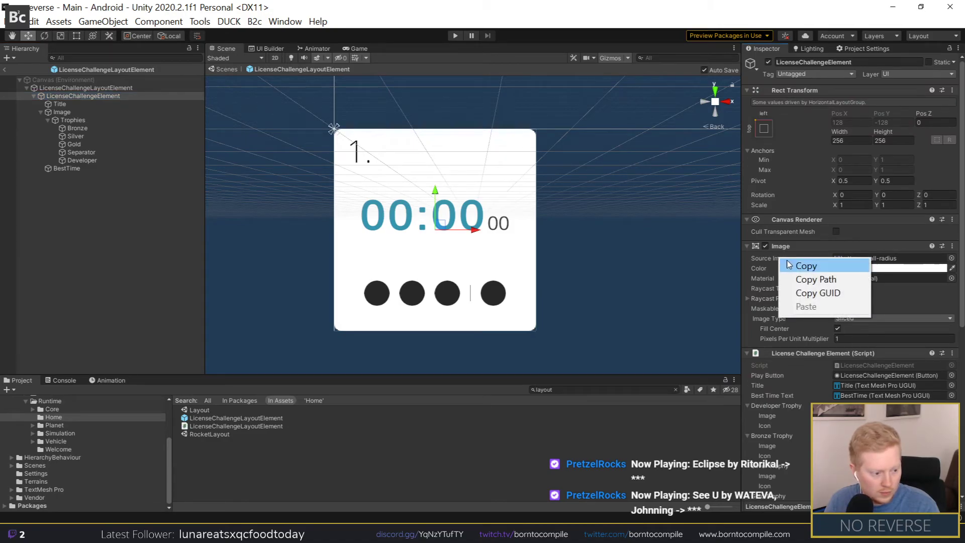
pyautogui.rightClick(786, 247)
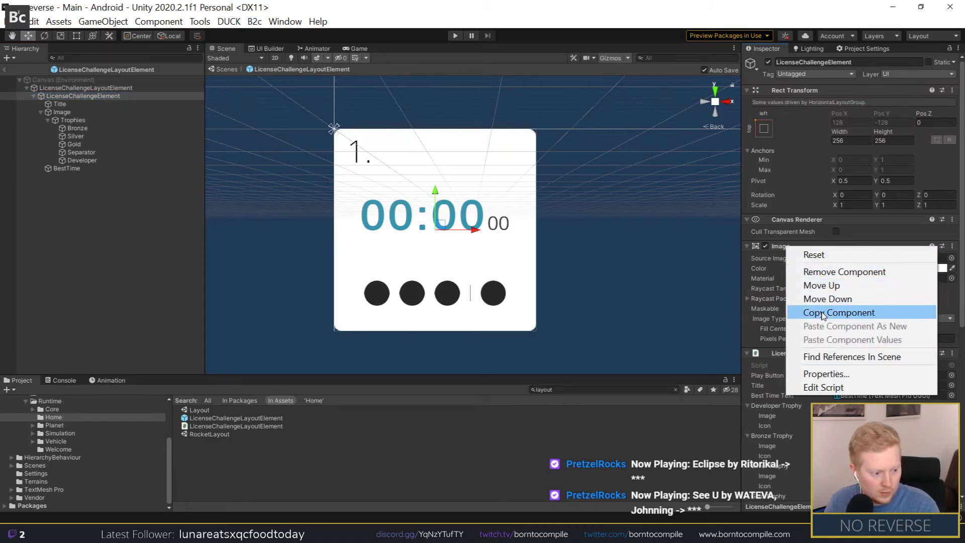
pyautogui.click(78, 97)
pyautogui.rightClick(77, 96)
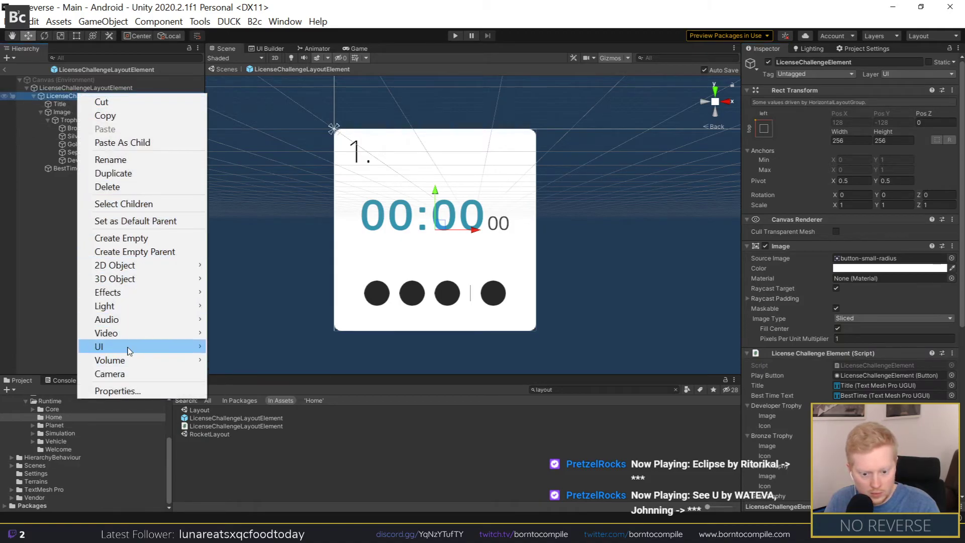
pyautogui.moveTo(129, 345)
pyautogui.click(267, 156)
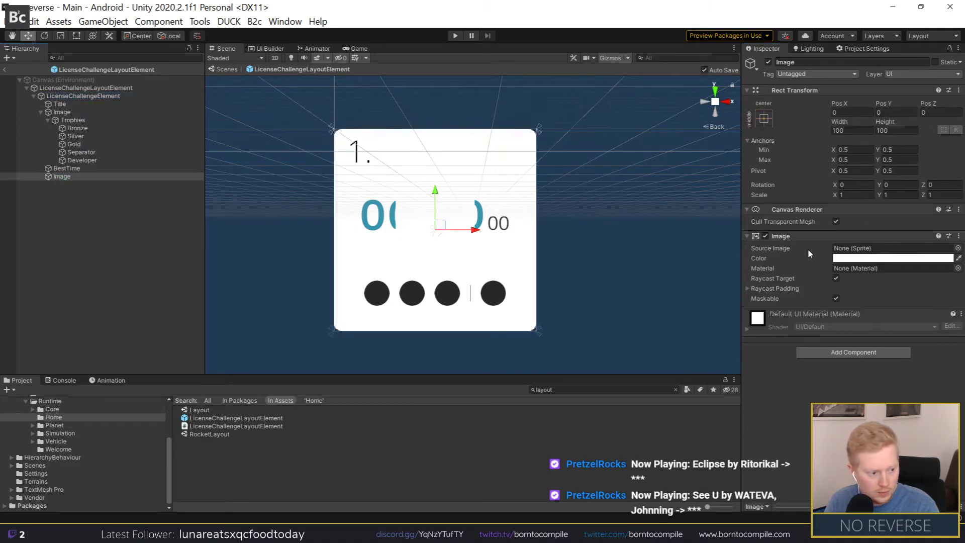
pyautogui.rightClick(786, 235)
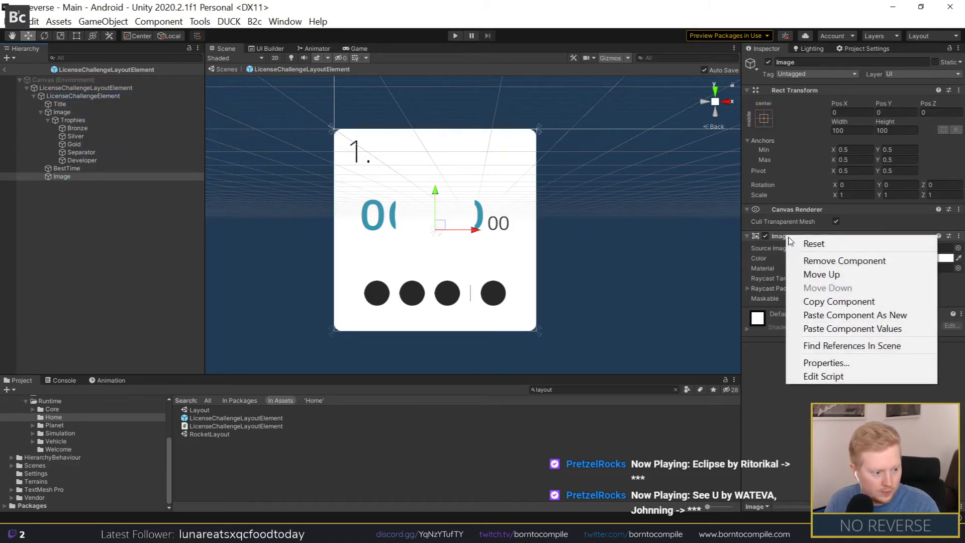
pyautogui.click(844, 329)
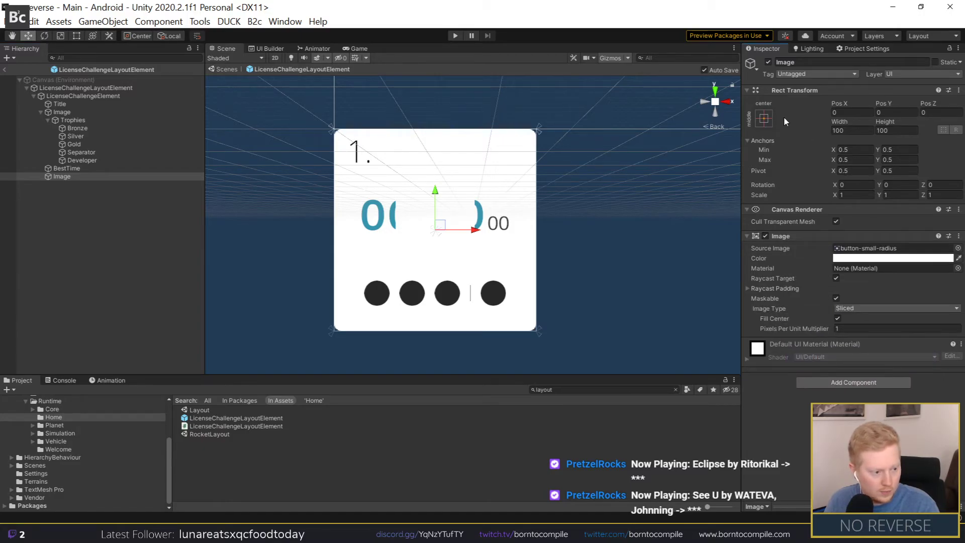
# Step: Stretch the new image across the whole card with all edge offsets at 0
pyautogui.click(764, 119)
pyautogui.click(871, 269)
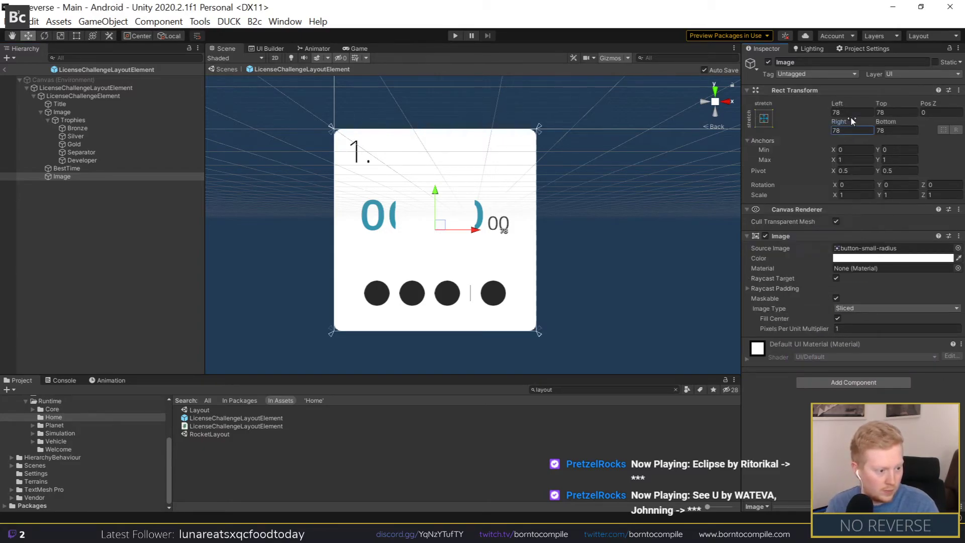
pyautogui.write('0')
pyautogui.click(849, 130)
pyautogui.write('0')
pyautogui.click(895, 130)
pyautogui.write('0')
pyautogui.click(892, 112)
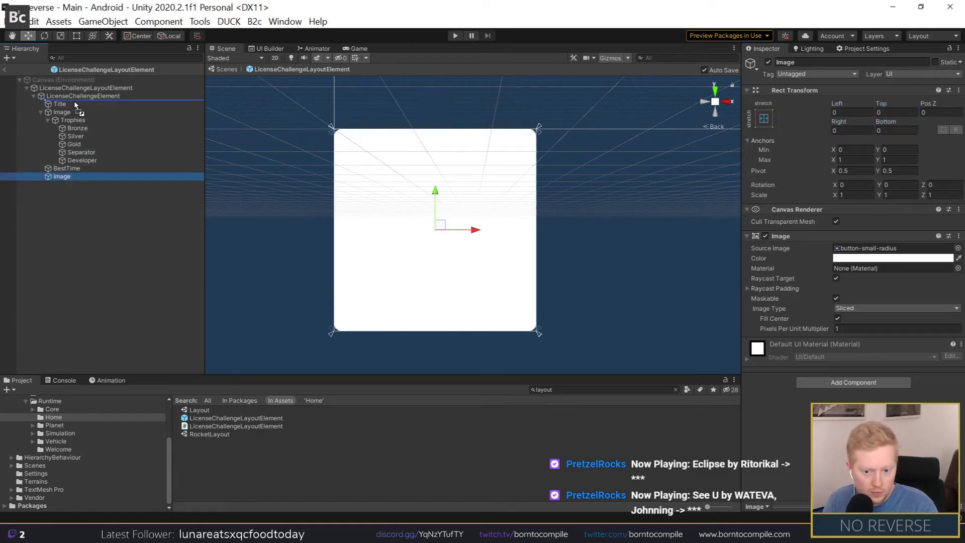
# Step: Move the image behind the card content and duplicate it as a second child
pyautogui.moveTo(70, 177); pyautogui.dragTo(75, 98)
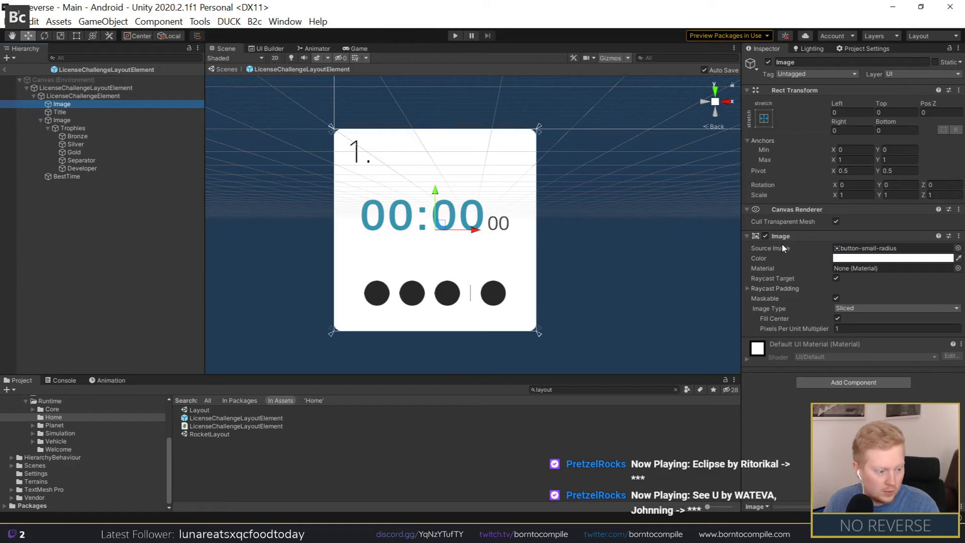
pyautogui.hotkey('ctrl', 'd')
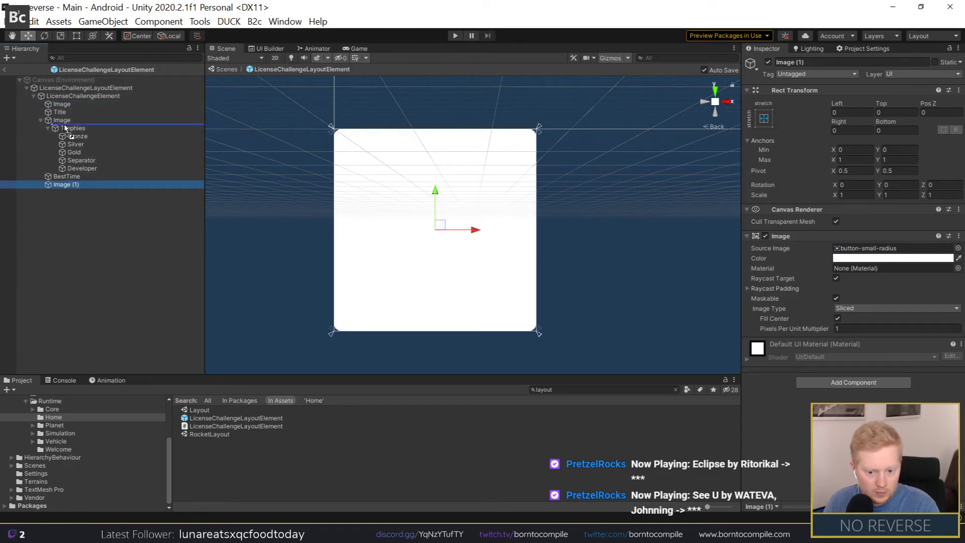
pyautogui.moveTo(65, 129); pyautogui.dragTo(70, 107)
# Step: Remove the card's original Image component and make the new Image the Button's Target Graphic
pyautogui.click(74, 97)
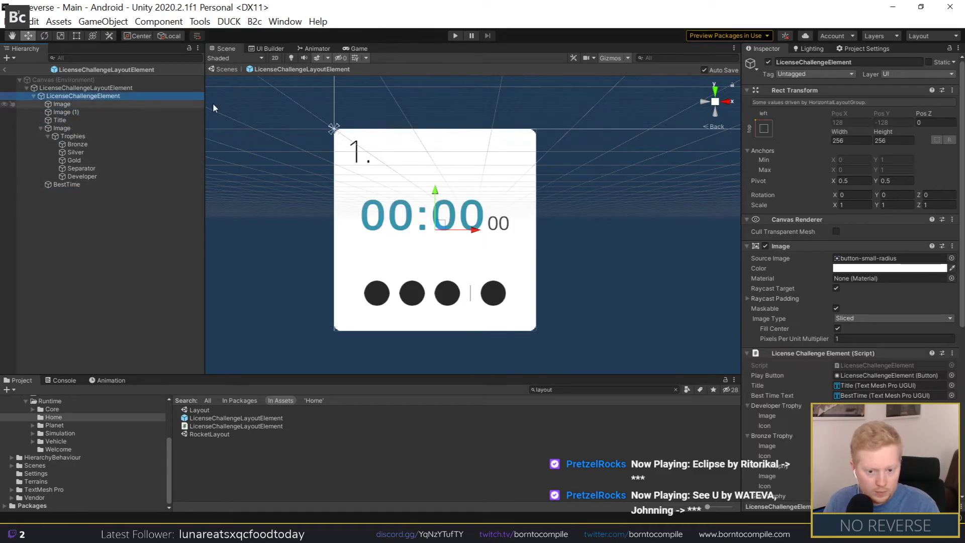
pyautogui.rightClick(791, 247)
pyautogui.click(806, 271)
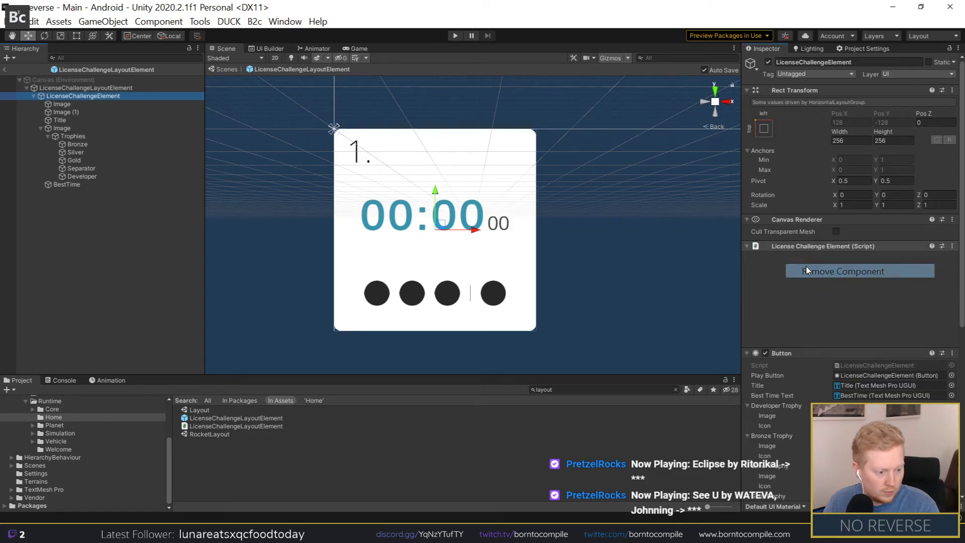
pyautogui.scroll(-3, 820, 290)
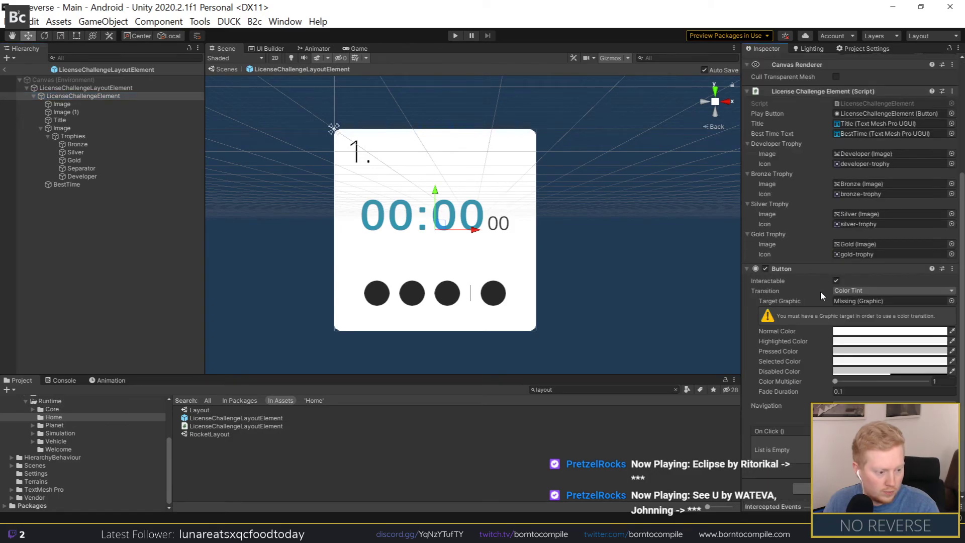
pyautogui.moveTo(62, 104); pyautogui.dragTo(854, 300)
# Step: Rename the first child image to Background and the duplicate to Border
pyautogui.click(68, 104)
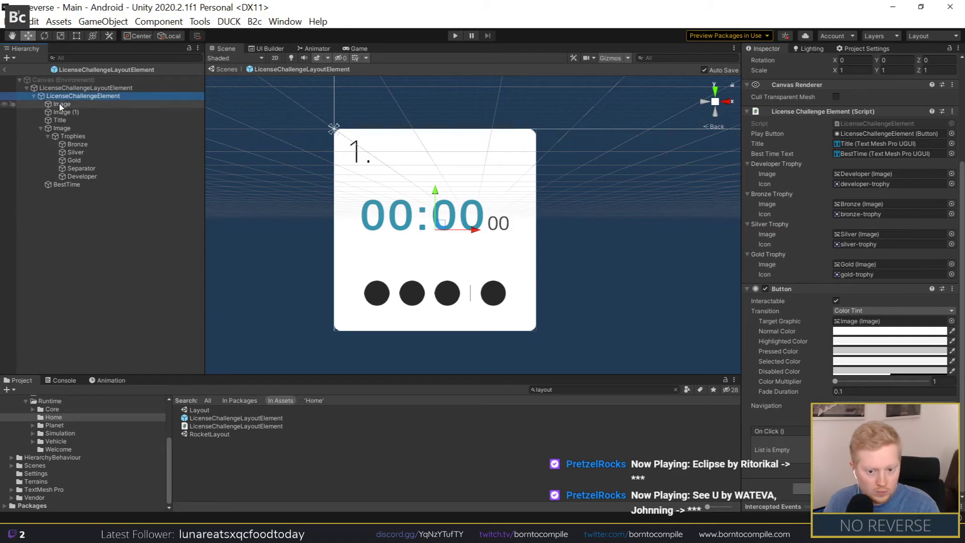
pyautogui.write('Backgr')
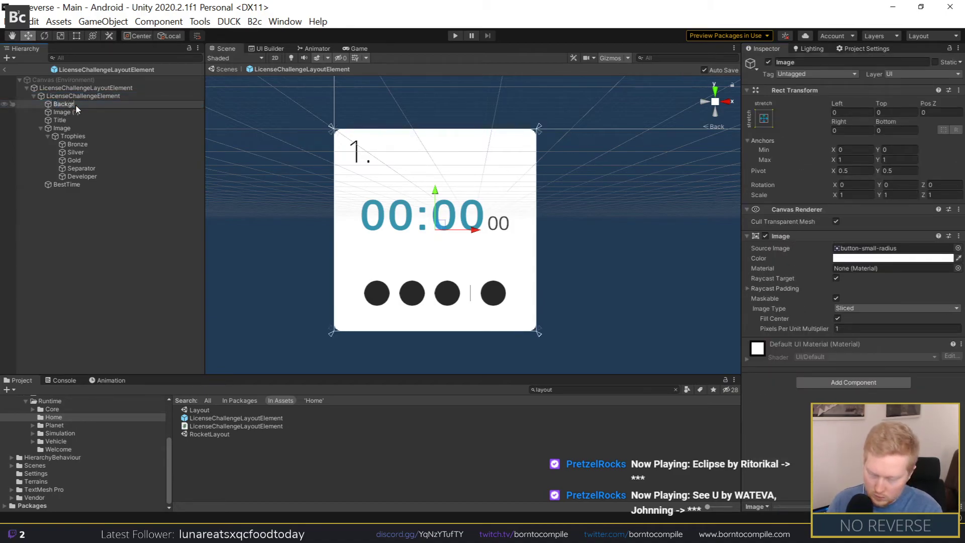
pyautogui.write('ound')
pyautogui.press('Return')
pyautogui.click(74, 112)
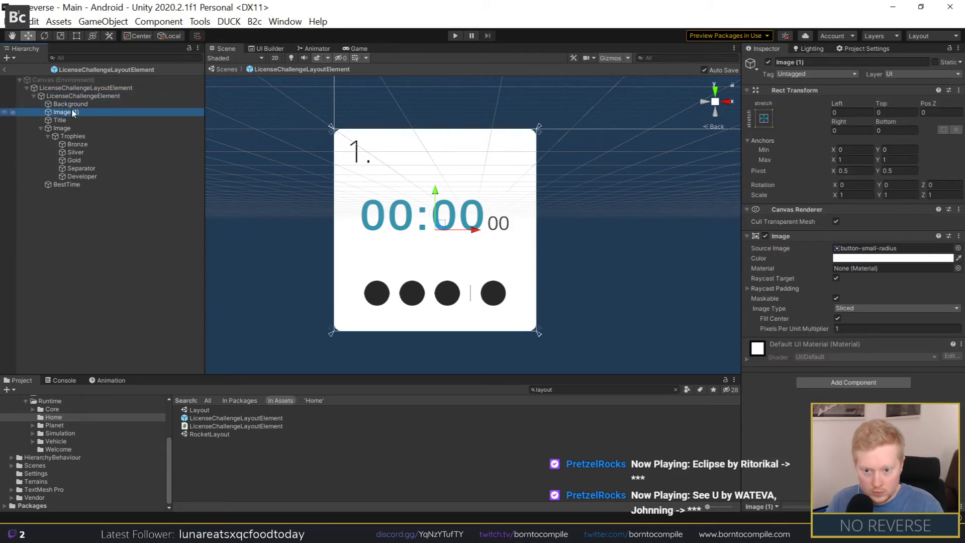
pyautogui.press('F2')
pyautogui.write('Border')
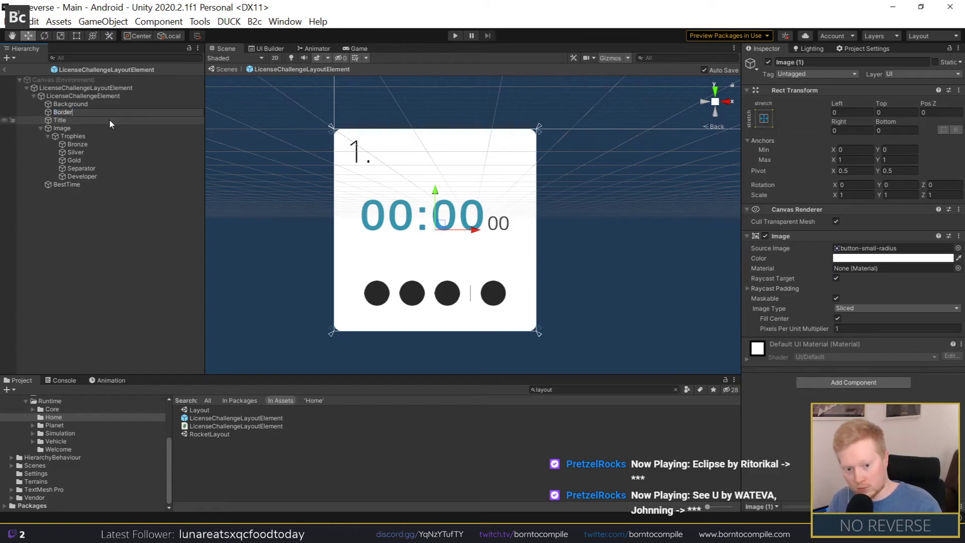
pyautogui.press('Return')
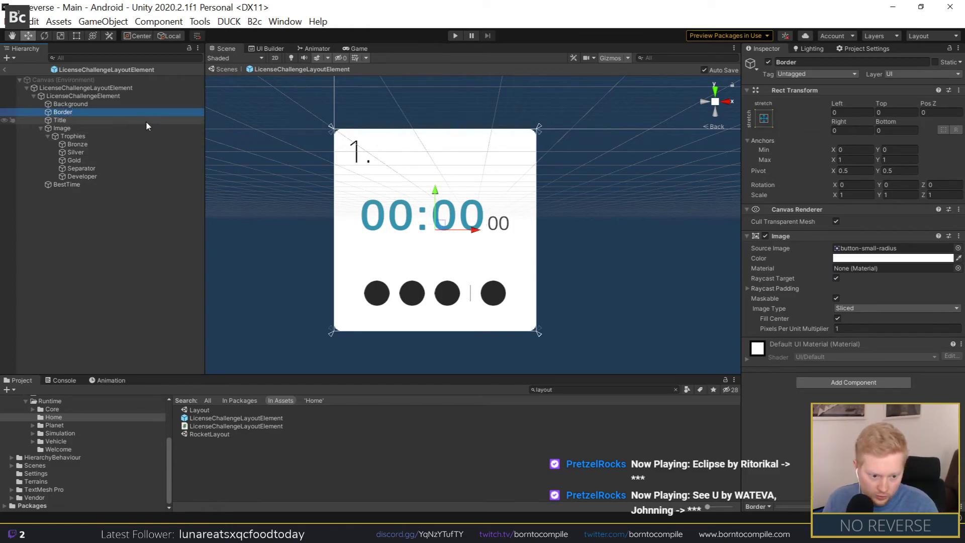
# Step: Set Border's Left, Right, Top and Bottom offsets to -8
pyautogui.click(850, 129)
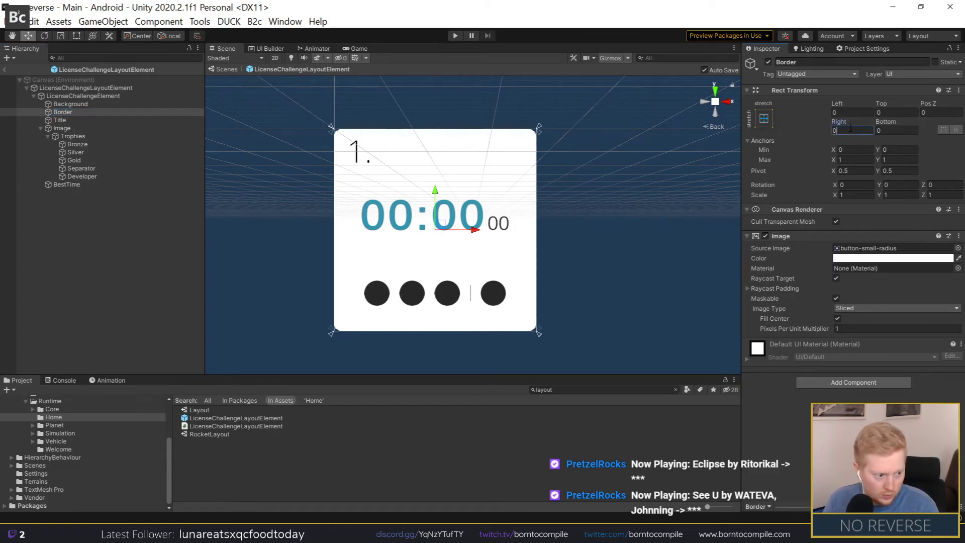
pyautogui.write('8')
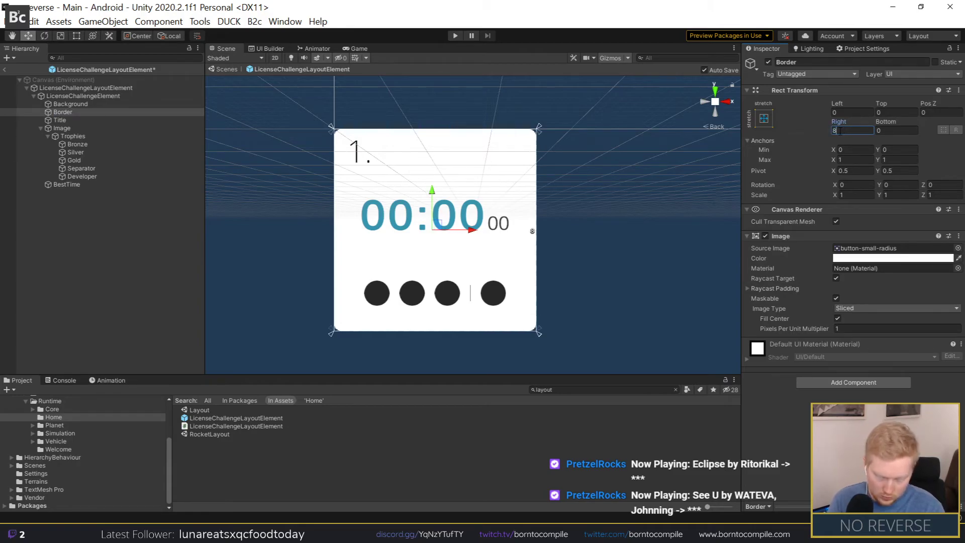
pyautogui.click(854, 113)
pyautogui.write('8')
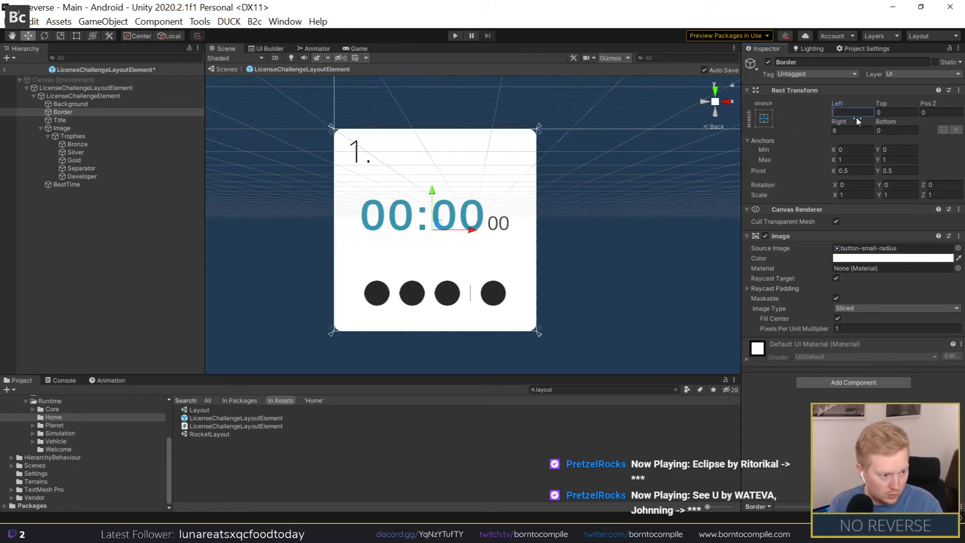
pyautogui.write('-')
pyautogui.write('-8')
pyautogui.click(898, 130)
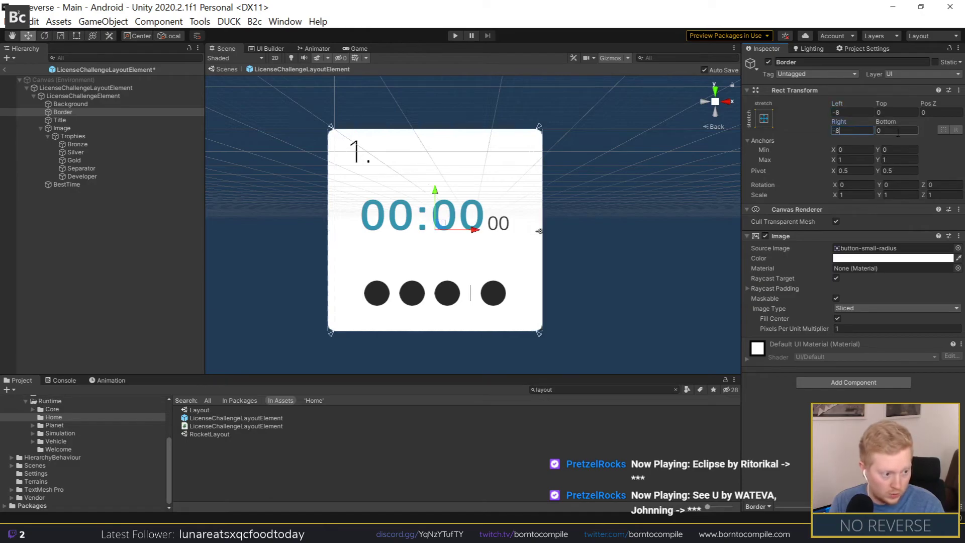
pyautogui.write('-8-8')
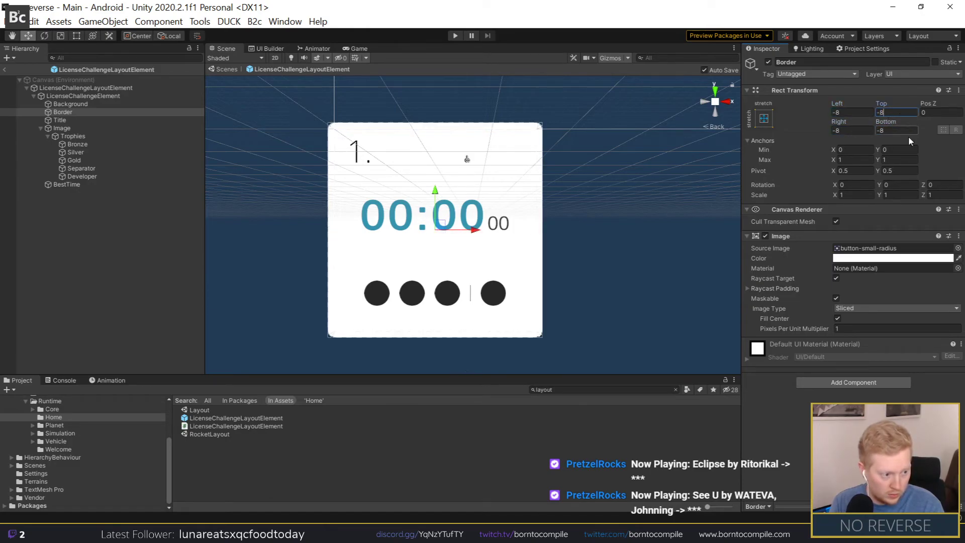
pyautogui.click(958, 257)
# Step: Colour Border the timer's blue and place it behind Background
pyautogui.click(454, 215)
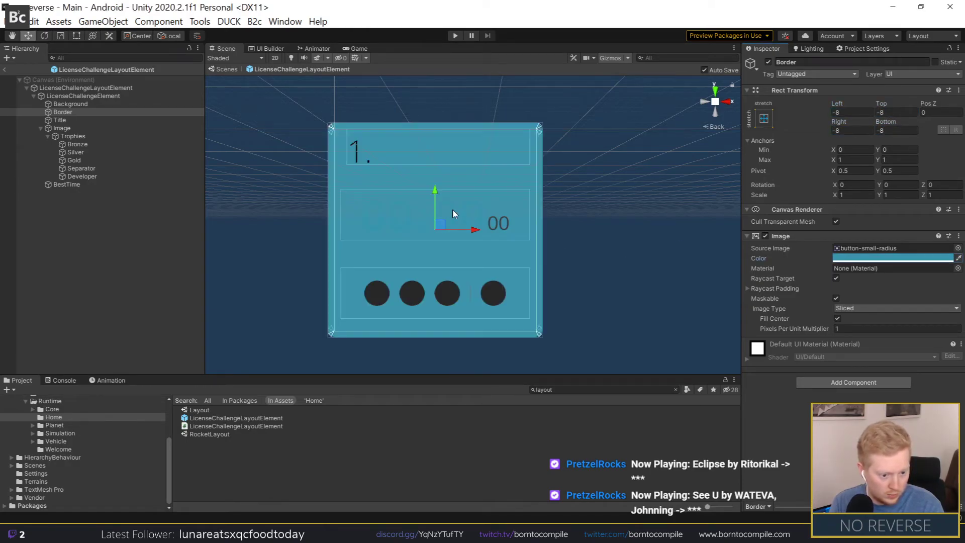
pyautogui.moveTo(71, 110); pyautogui.dragTo(63, 104)
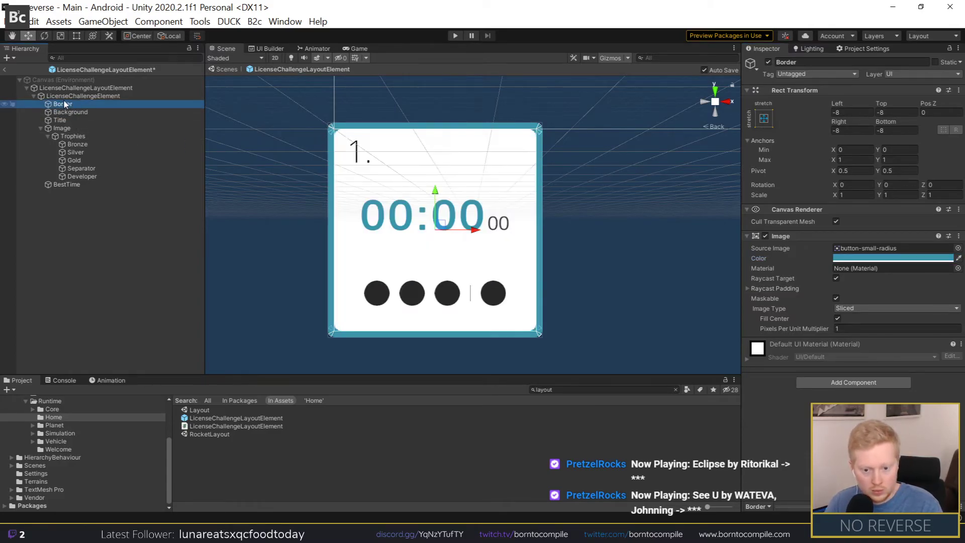
pyautogui.click(149, 212)
pyautogui.scroll(-2, 344, 236)
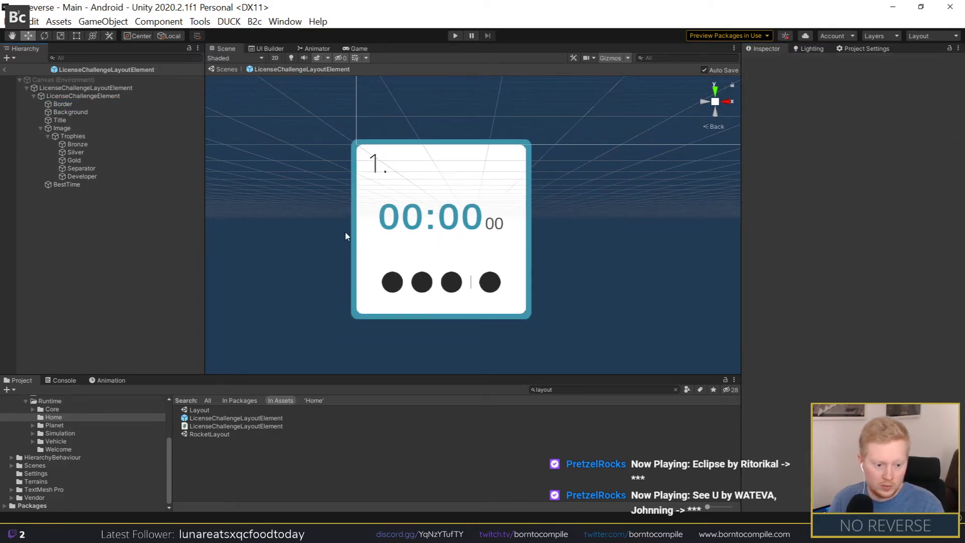
pyautogui.click(458, 34)
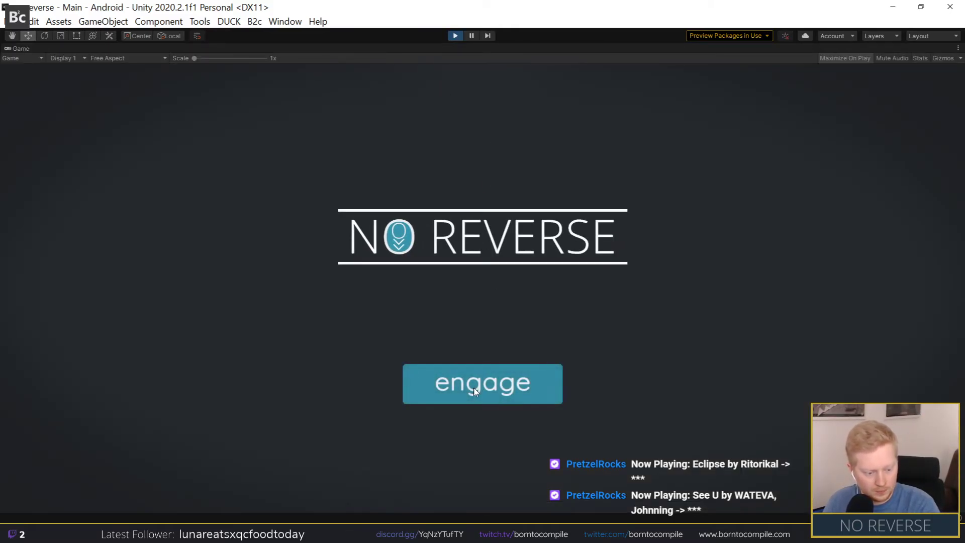
pyautogui.click(479, 385)
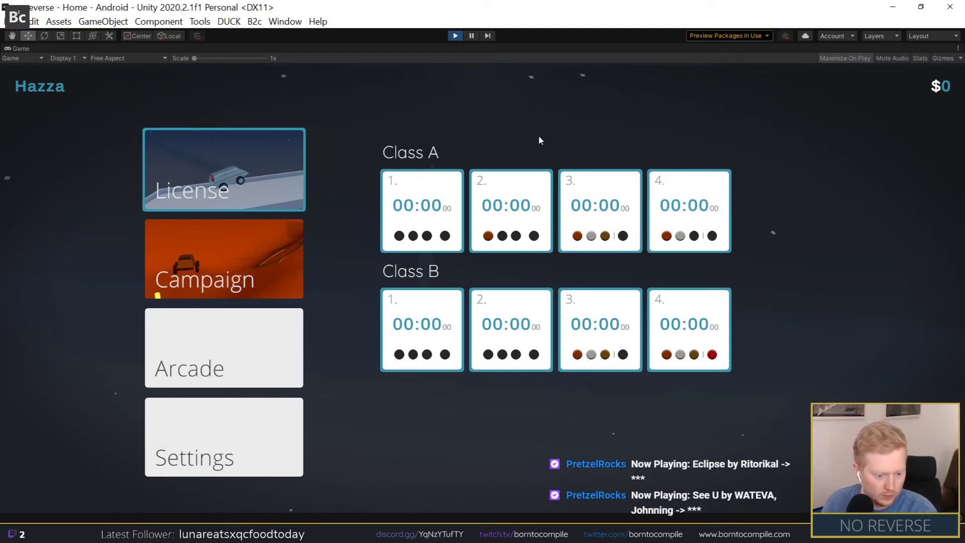
pyautogui.click(456, 35)
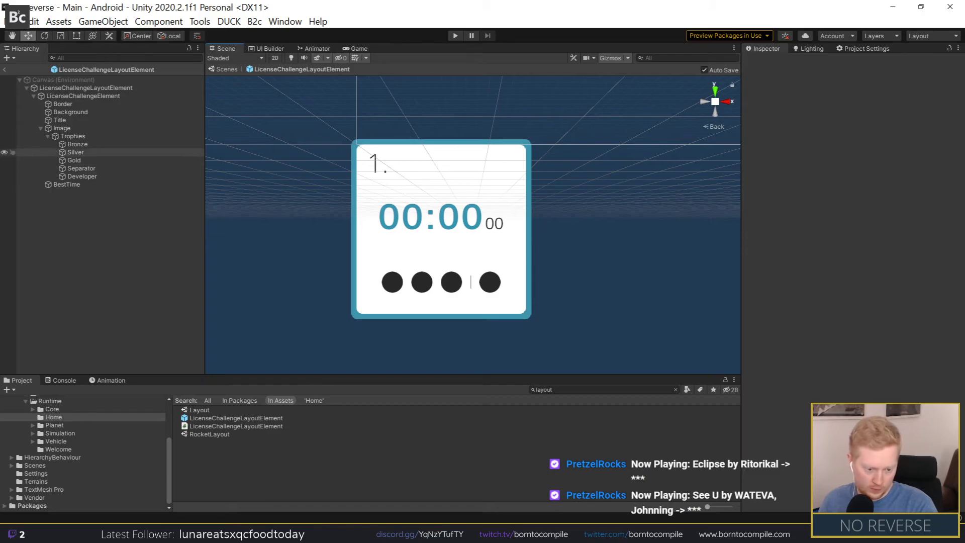
# Step: Set the LicenseChallengeElement card's height to 192
pyautogui.click(67, 138)
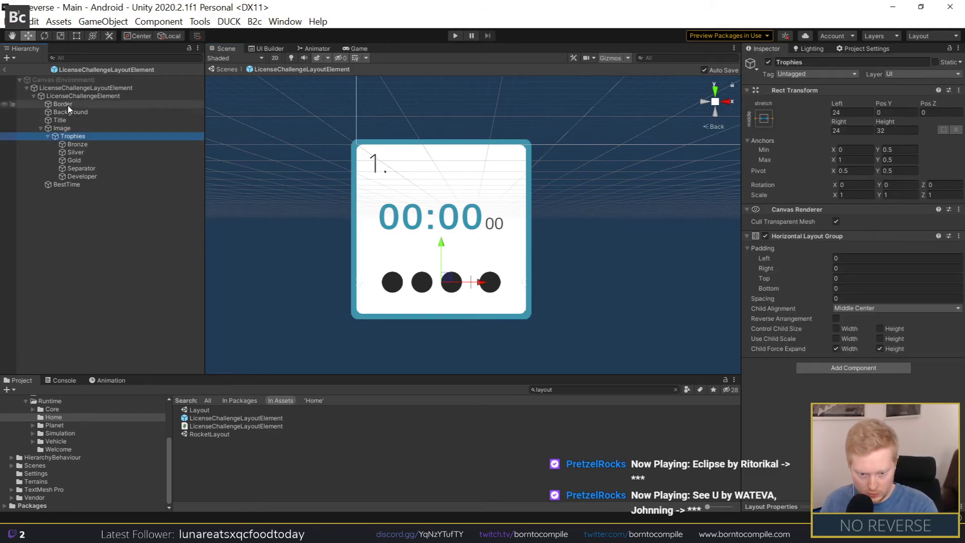
pyautogui.click(83, 96)
pyautogui.doubleClick(883, 140)
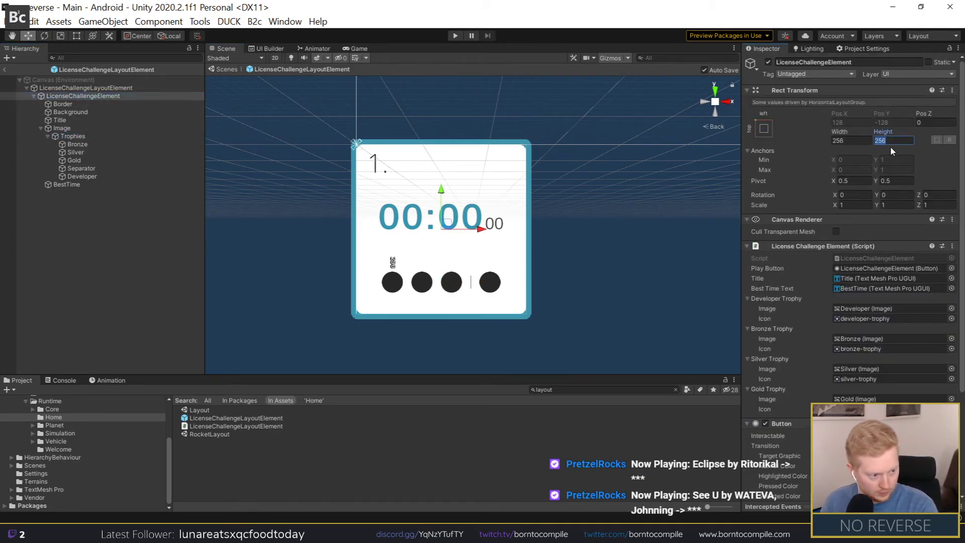
pyautogui.write('128')
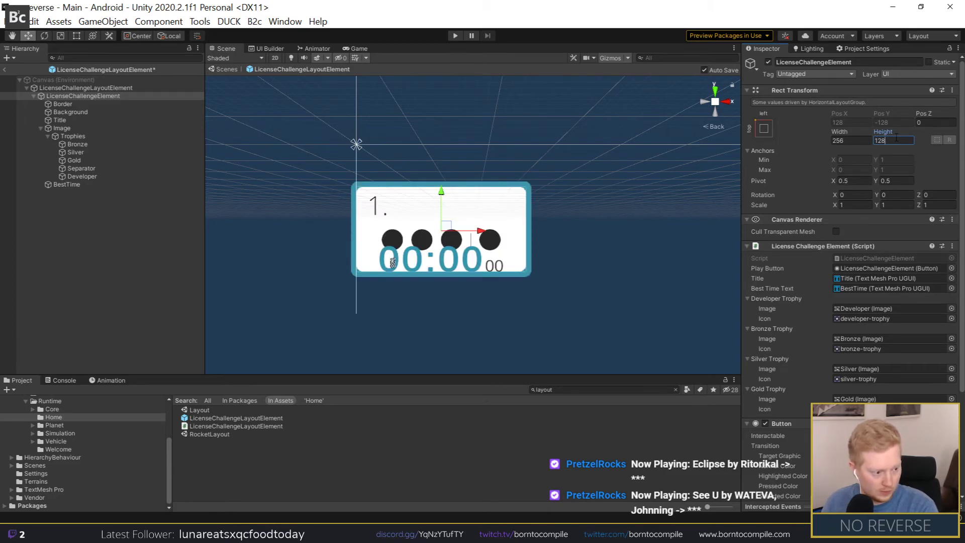
pyautogui.write('64')
pyautogui.press('Return')
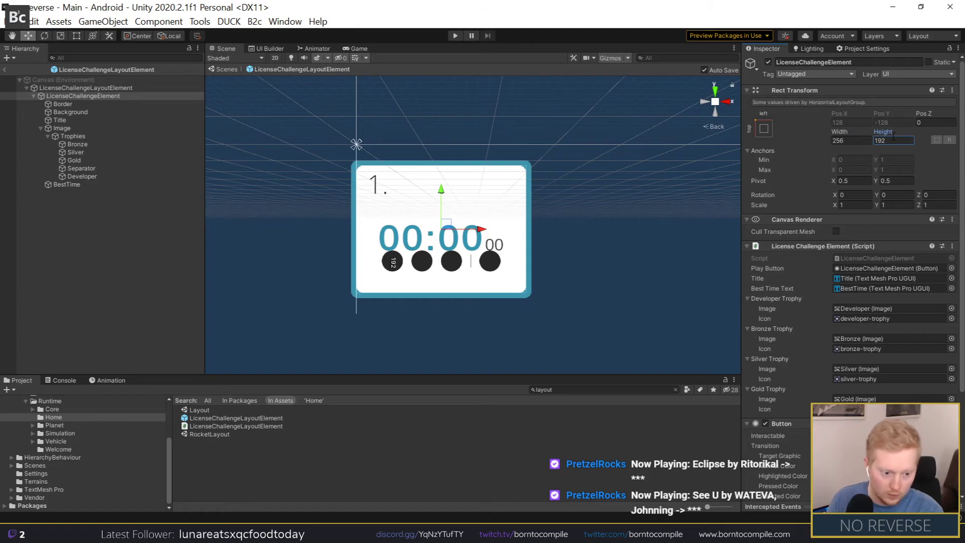
# Step: Move the BestTime text up above the trophy dots
pyautogui.click(91, 128)
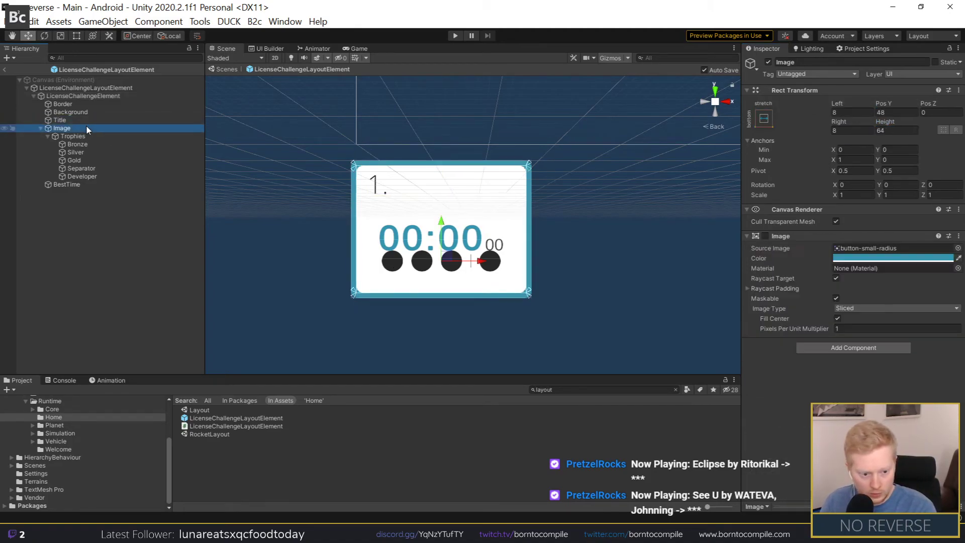
pyautogui.click(41, 128)
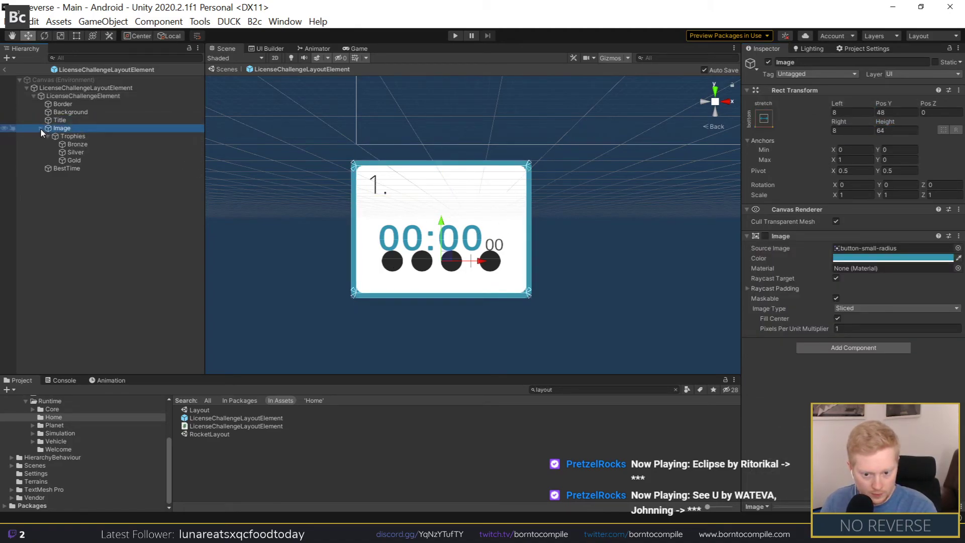
pyautogui.click(46, 135)
pyautogui.moveTo(448, 203); pyautogui.dragTo(447, 189)
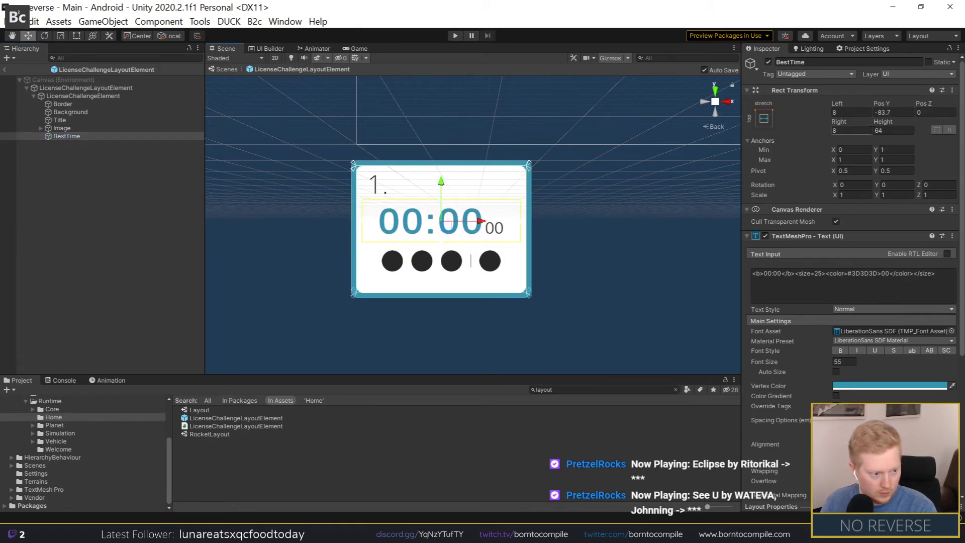
pyautogui.click(891, 114)
# Step: Rename the trophy Image object to TrophyContainer
pyautogui.click(89, 281)
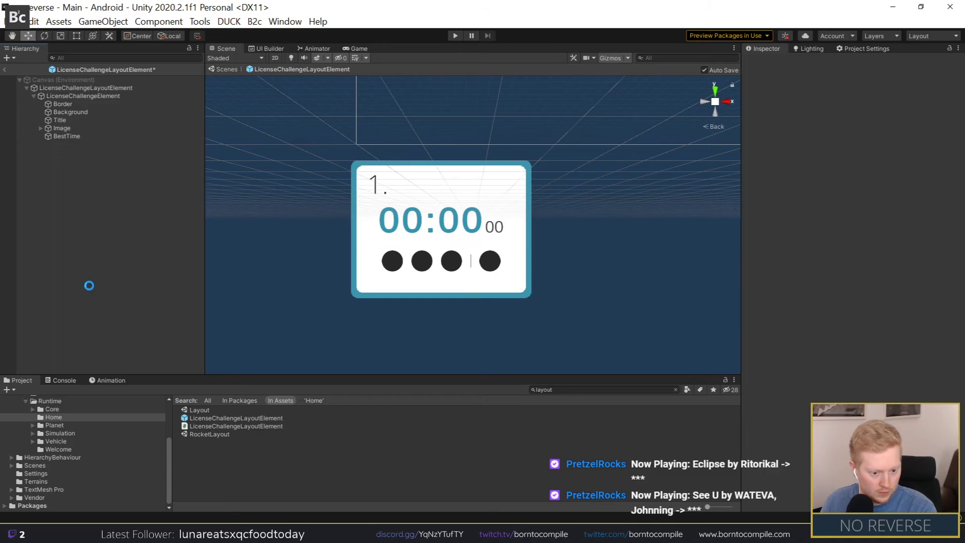
pyautogui.click(65, 129)
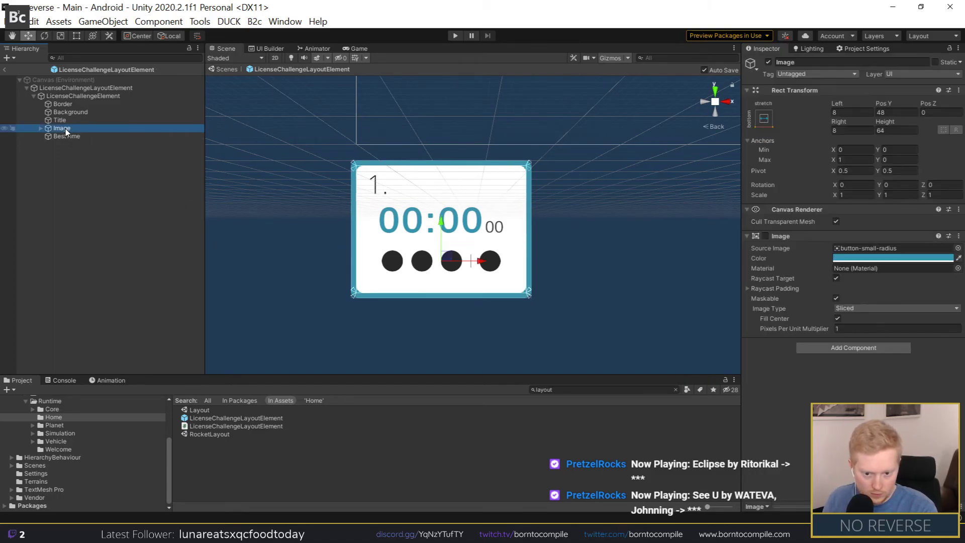
pyautogui.press('r')
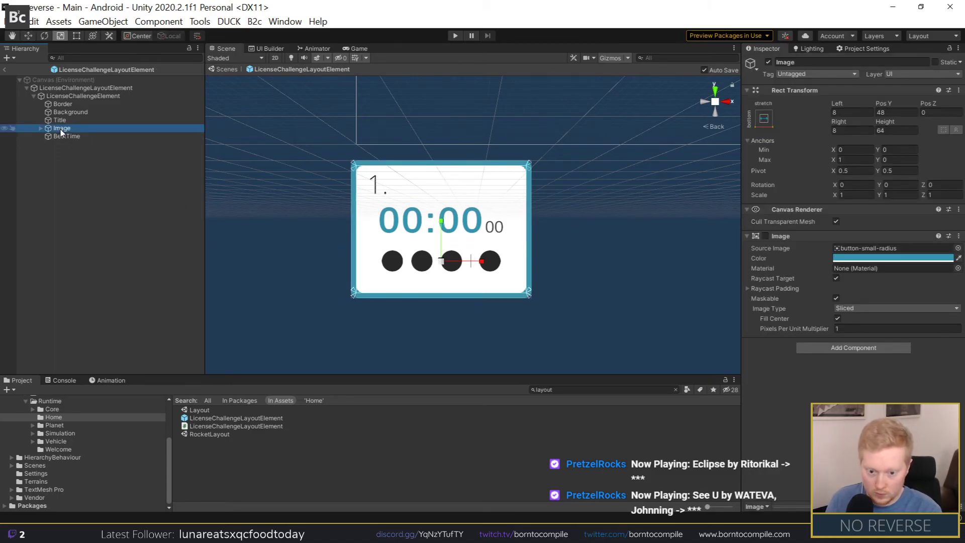
pyautogui.click(816, 64)
pyautogui.write('Tr')
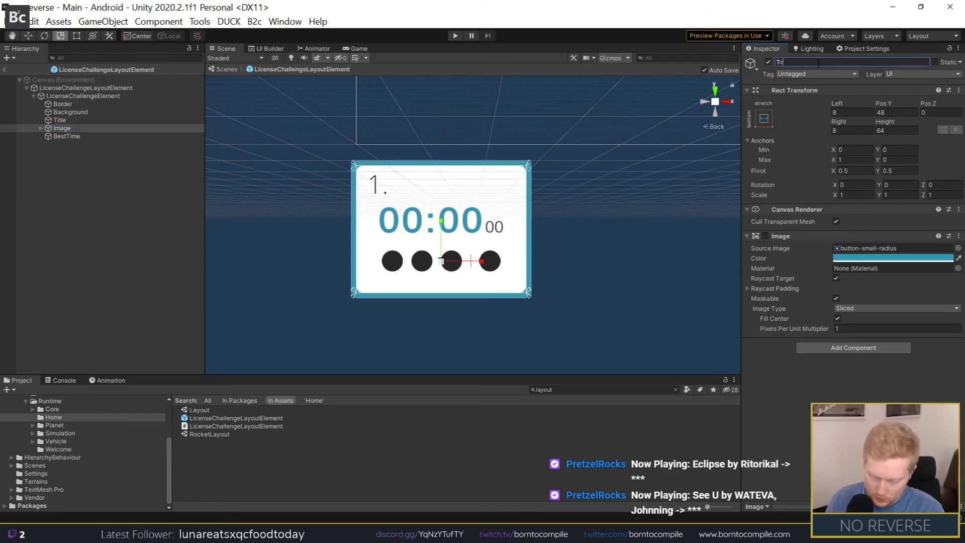
pyautogui.write('iner')
pyautogui.press('Return')
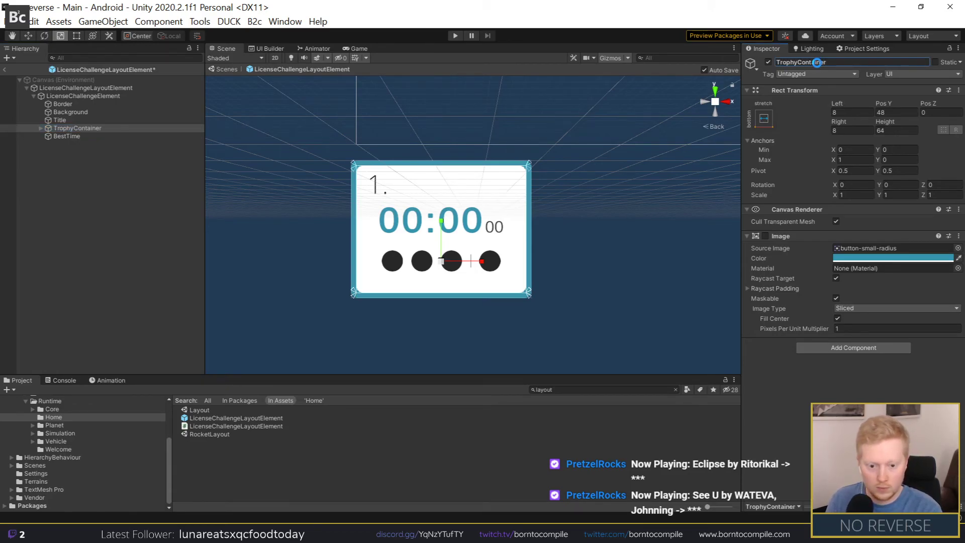
# Step: Pin TrophyContainer to the card bottom with Pivot Y 0 and Pos Y 0
pyautogui.press('w')
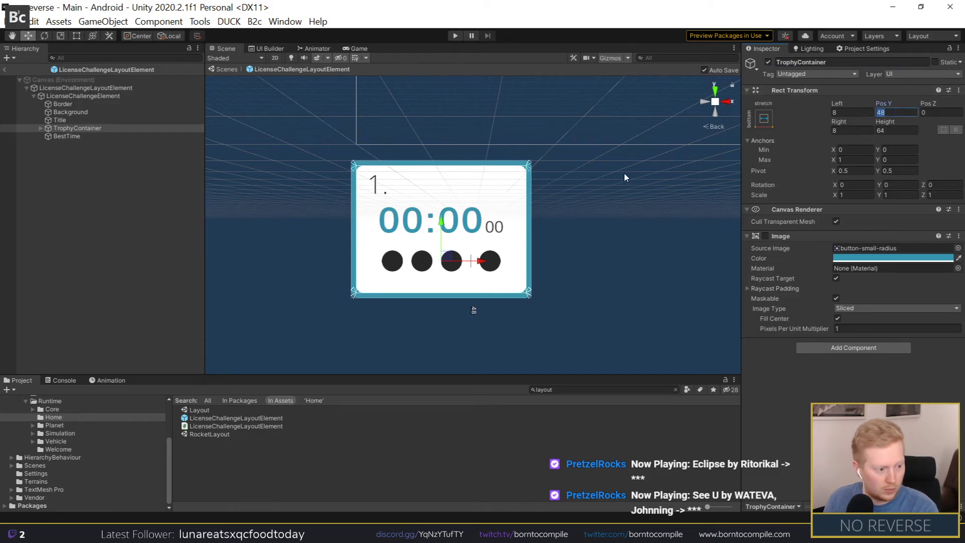
pyautogui.moveTo(444, 227); pyautogui.dragTo(444, 233)
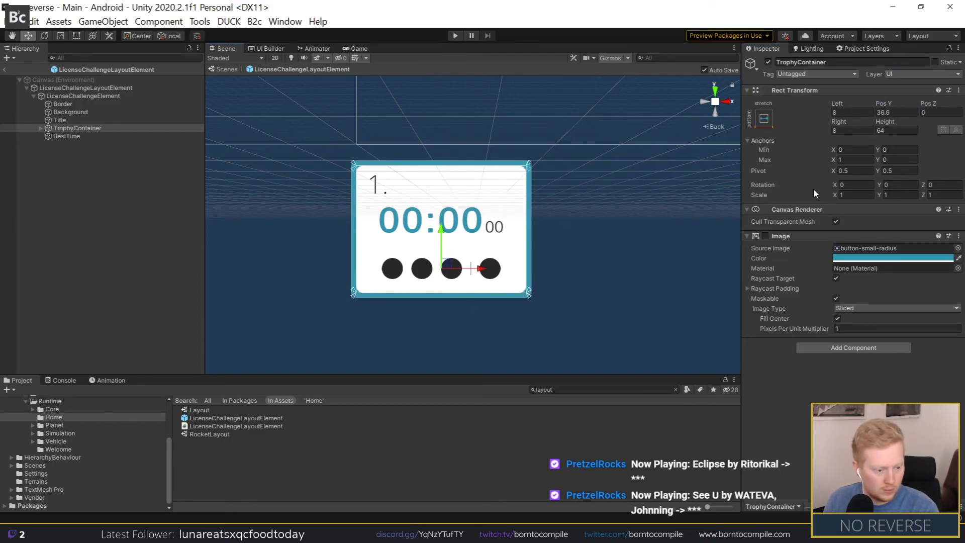
pyautogui.click(897, 171)
pyautogui.write('0')
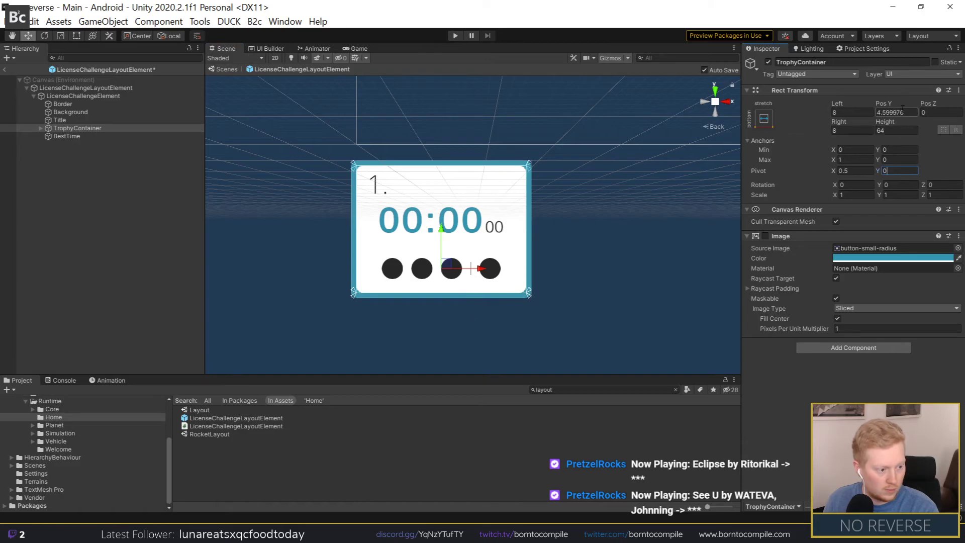
pyautogui.click(899, 112)
pyautogui.write('0')
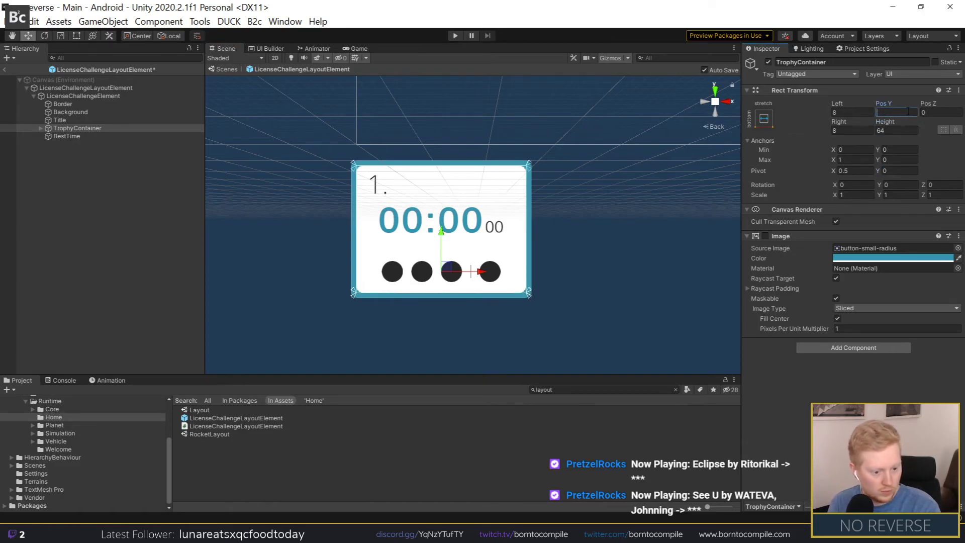
pyautogui.click(159, 233)
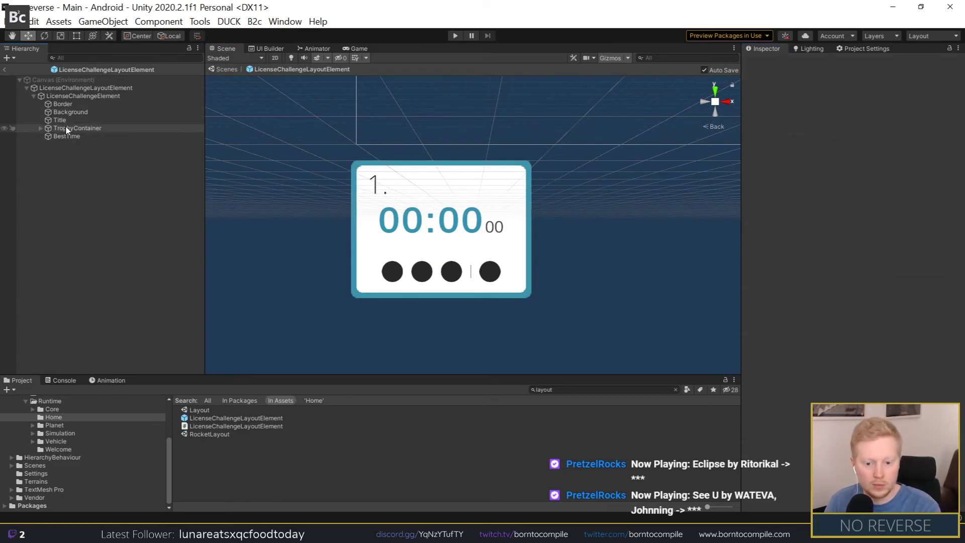
# Step: Give BestTime a middle-stretch anchor preset
pyautogui.click(148, 136)
pyautogui.moveTo(449, 190); pyautogui.dragTo(450, 198)
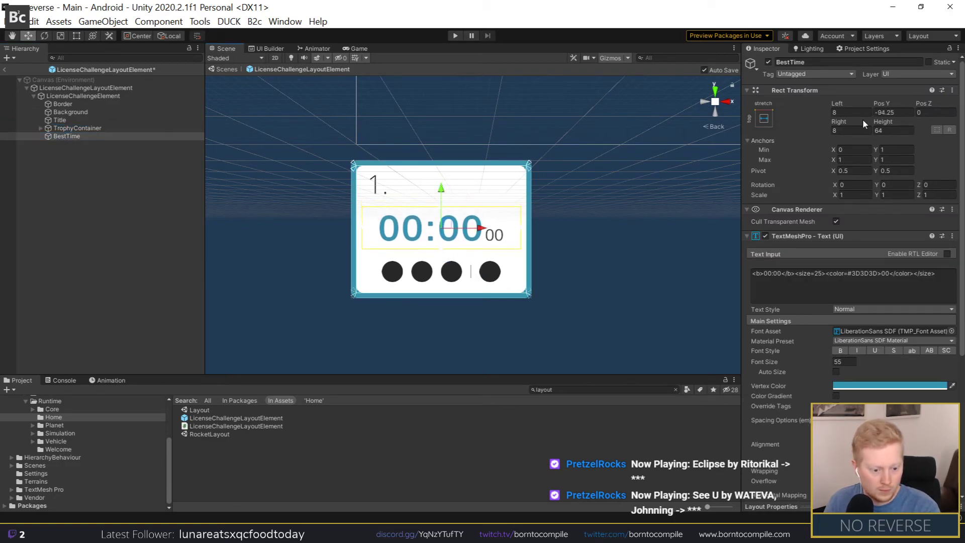
pyautogui.click(903, 112)
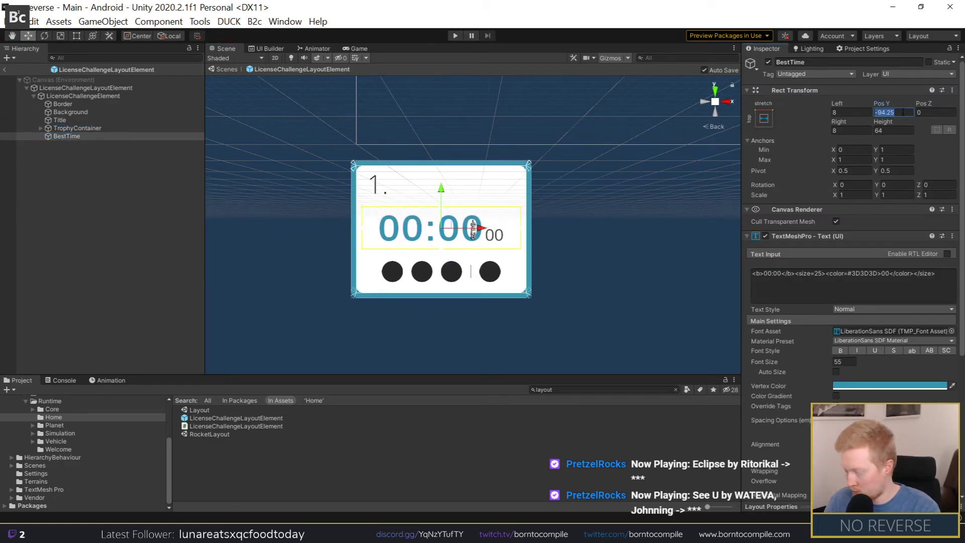
pyautogui.click(763, 118)
pyautogui.click(875, 206)
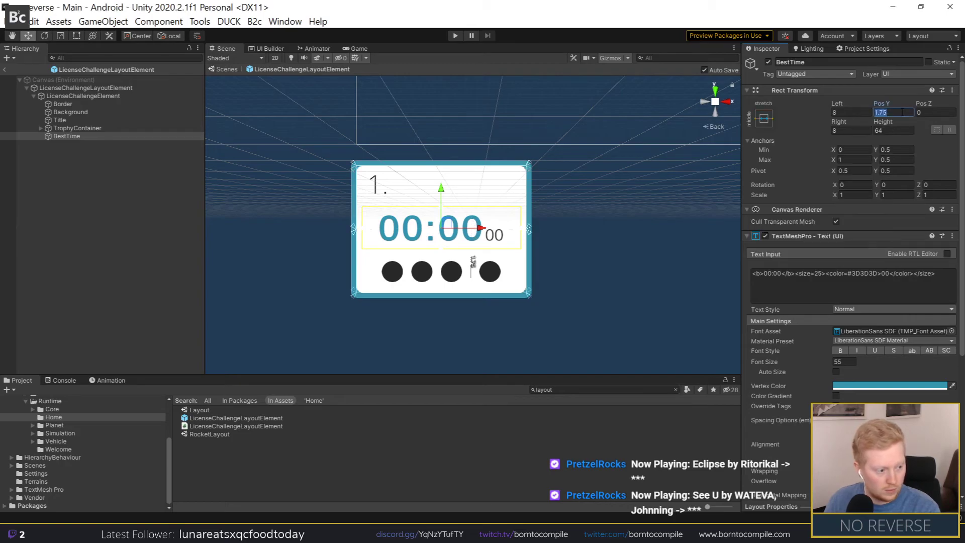
pyautogui.click(182, 240)
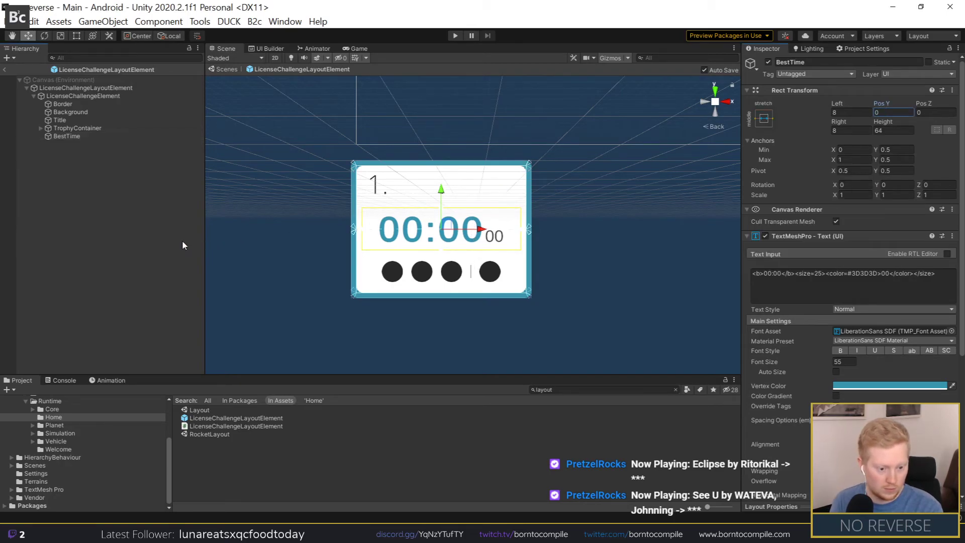
pyautogui.click(377, 188)
pyautogui.click(252, 213)
# Step: Play-test past the title screen to view the new card layout, then stop play
pyautogui.click(455, 37)
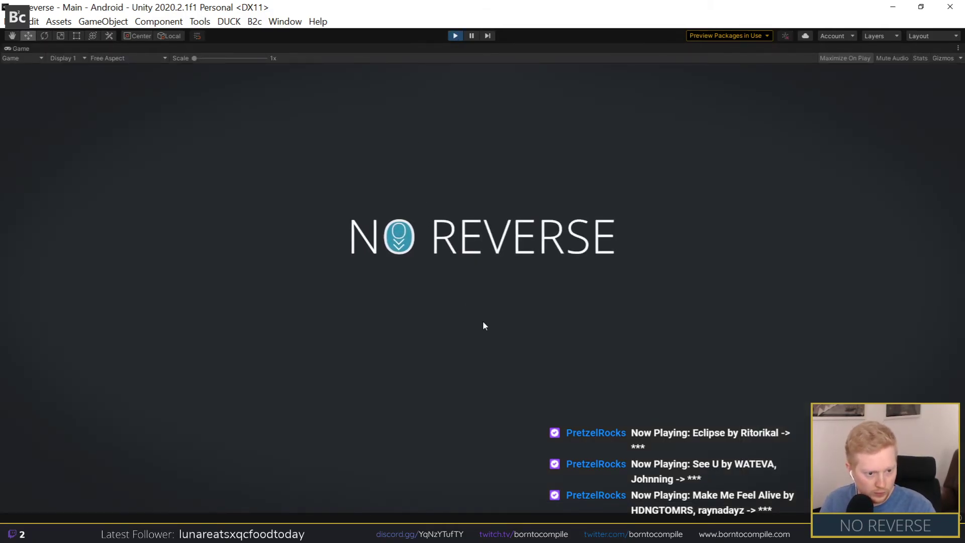
pyautogui.click(485, 391)
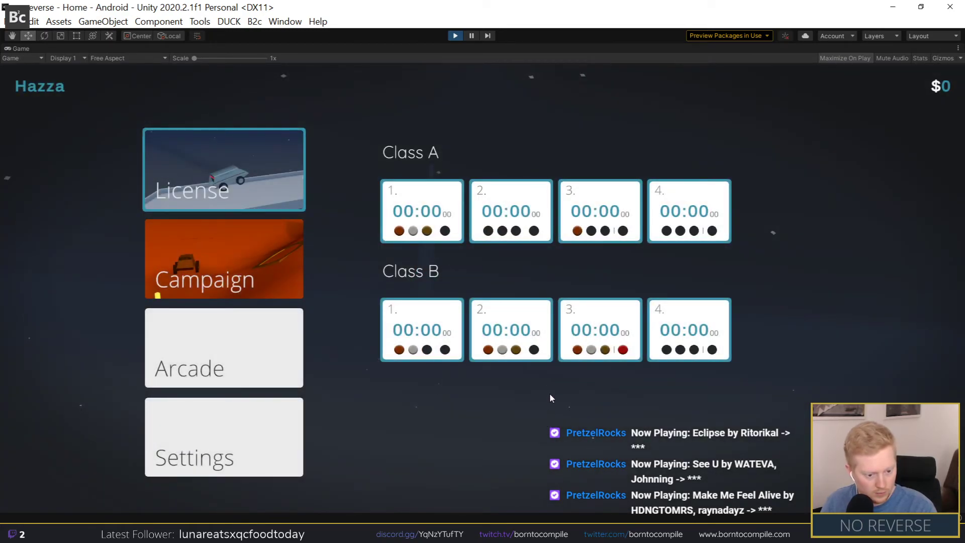
pyautogui.click(454, 36)
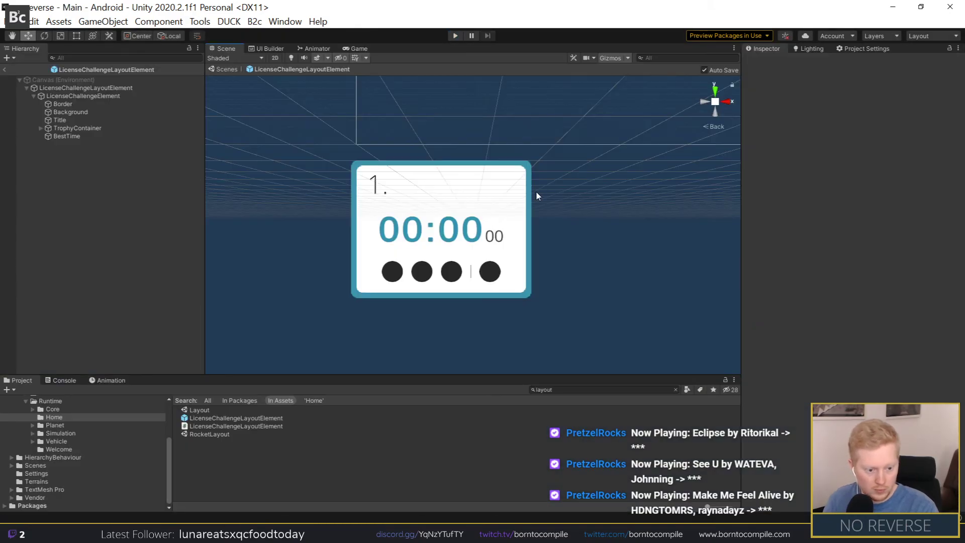
# Step: Set the Title font size to 35 and the BestTime font size to 64
pyautogui.click(374, 189)
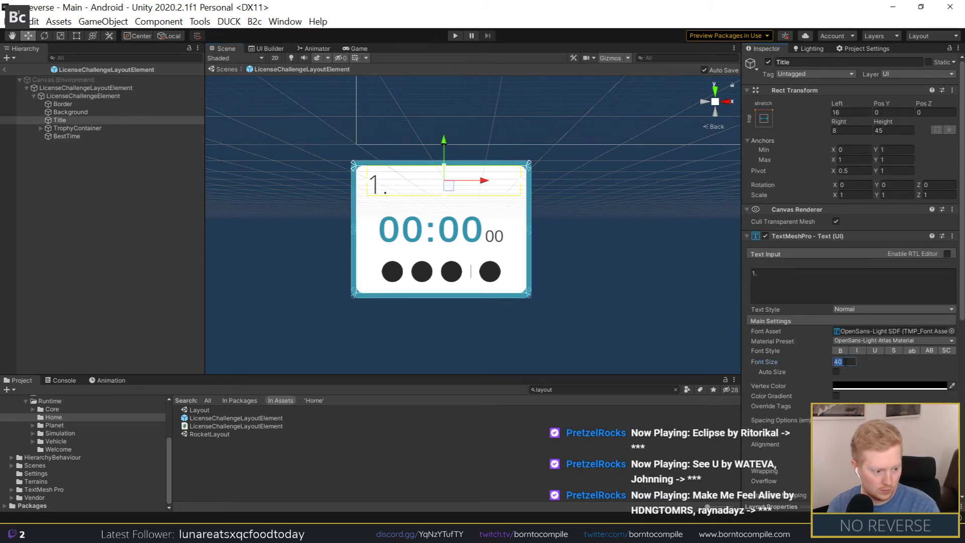
pyautogui.write('35')
pyautogui.click(444, 225)
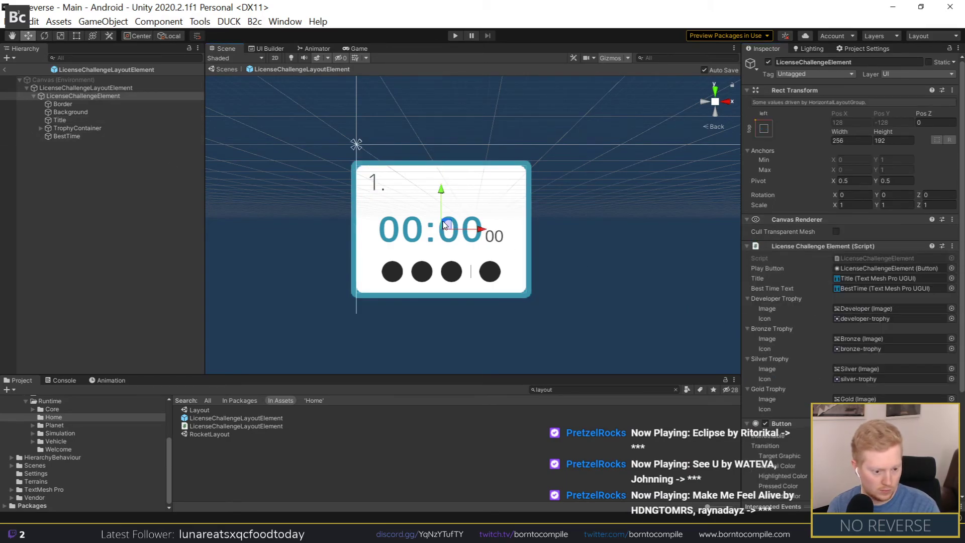
pyautogui.click(441, 204)
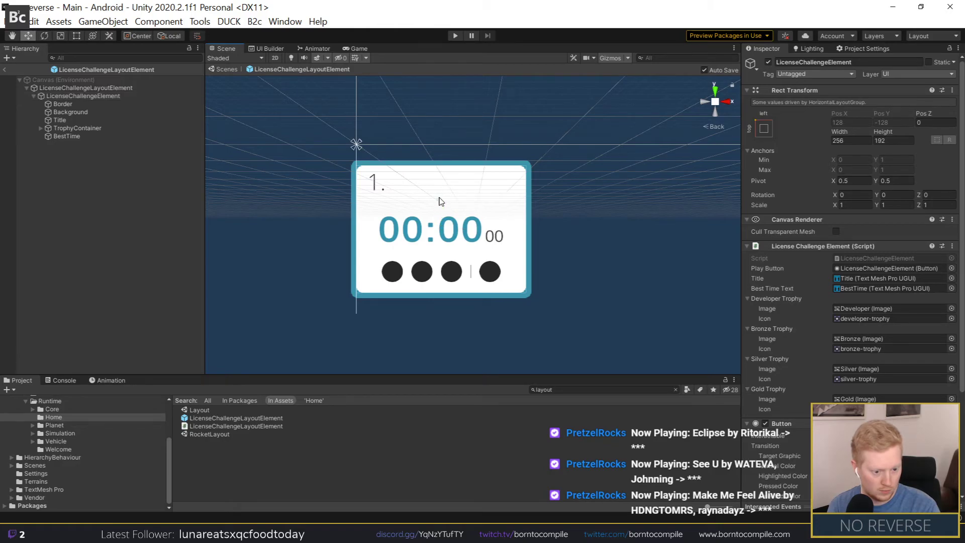
pyautogui.click(91, 137)
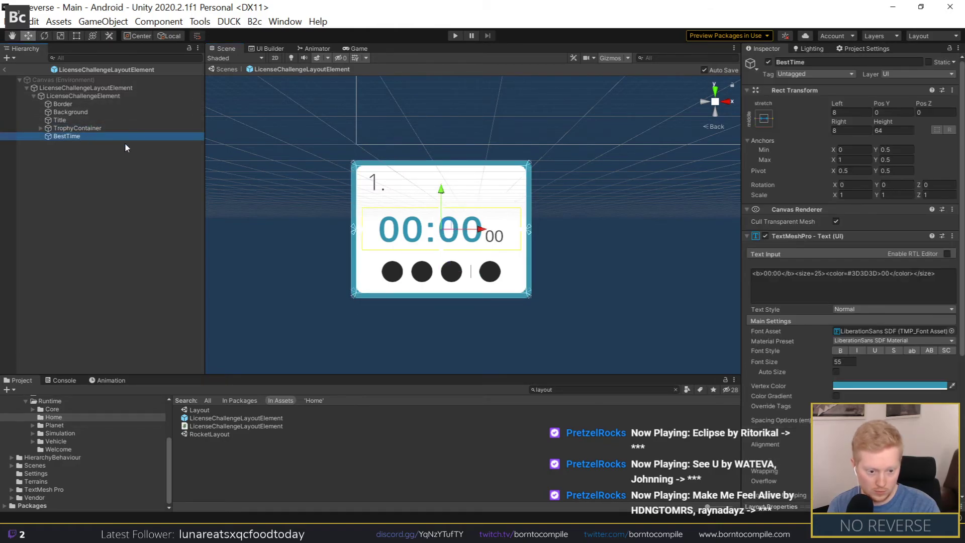
pyautogui.moveTo(441, 191); pyautogui.dragTo(440, 184)
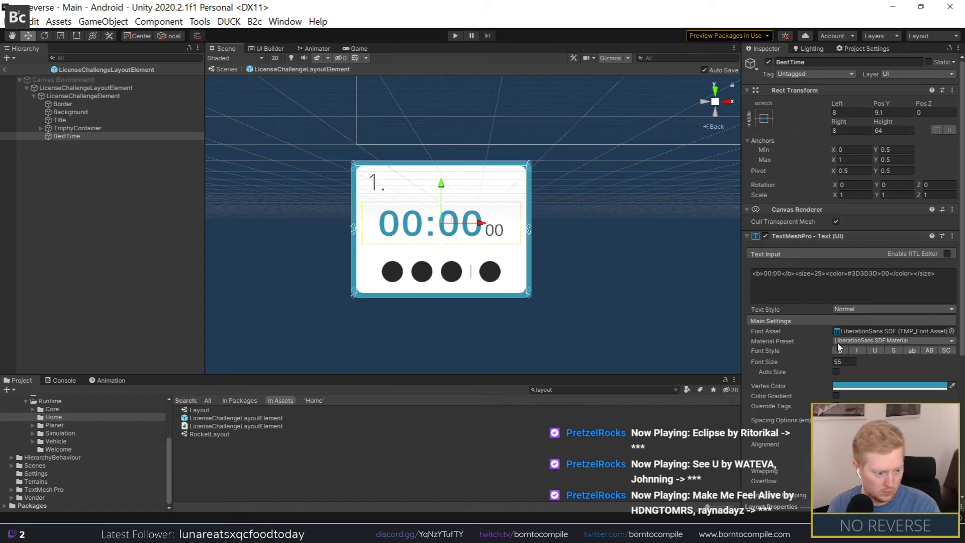
pyautogui.click(853, 362)
pyautogui.write('64')
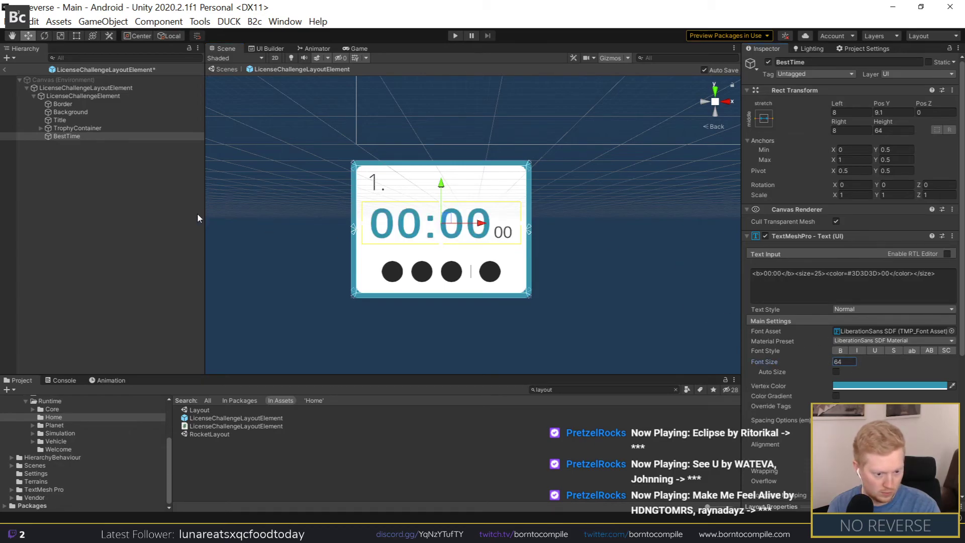
# Step: Set BestTime's Pos Y to 0 and start Play to preview
pyautogui.click(440, 200)
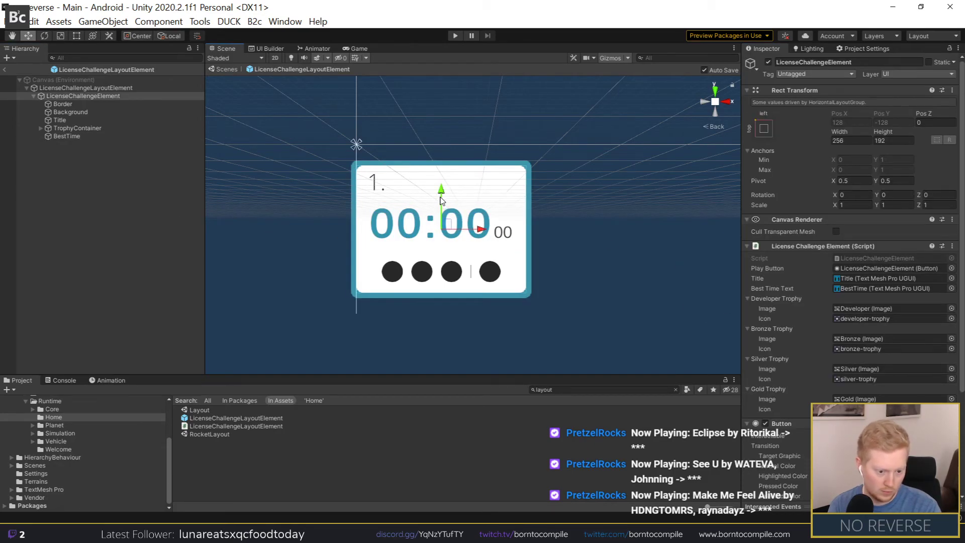
pyautogui.click(86, 127)
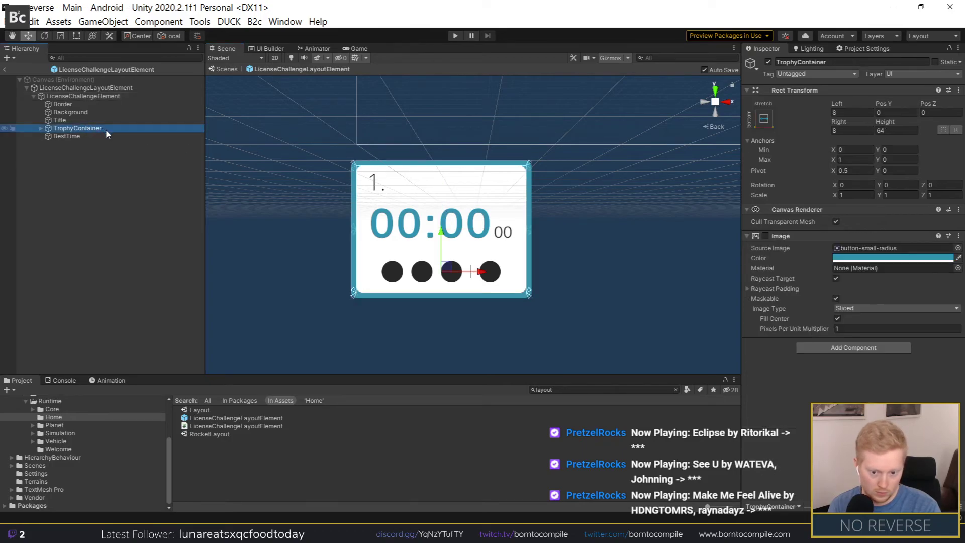
pyautogui.click(76, 136)
pyautogui.moveTo(442, 192); pyautogui.dragTo(443, 195)
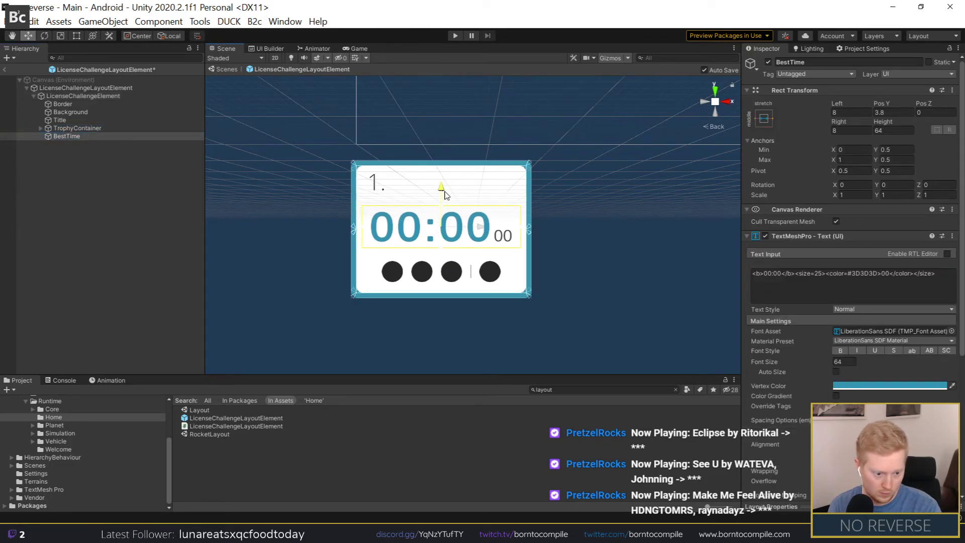
pyautogui.click(889, 113)
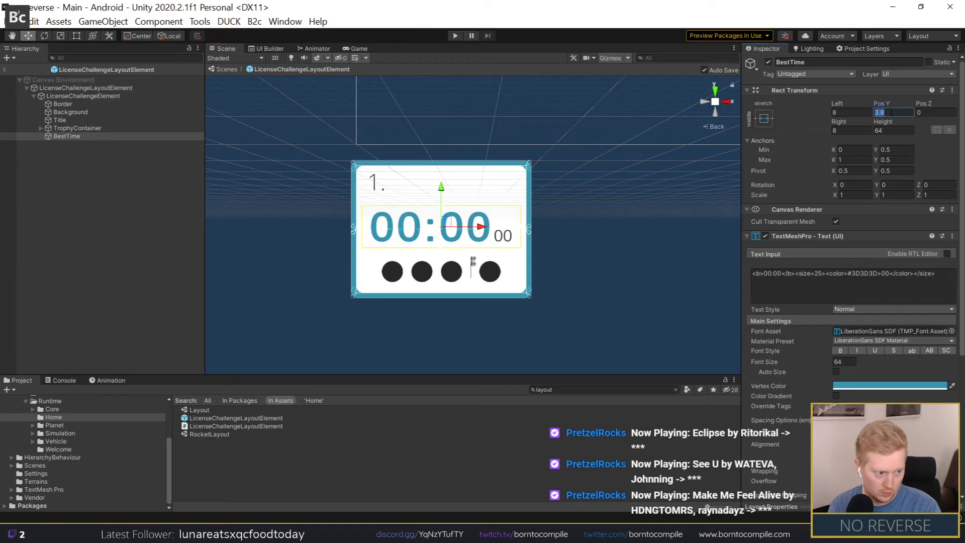
pyautogui.write('4')
pyautogui.press('BackSpace')
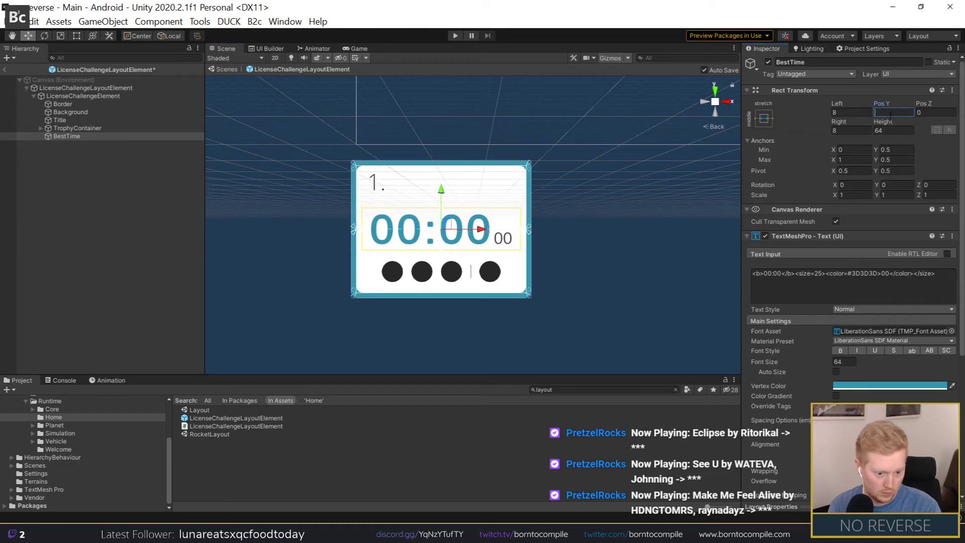
pyautogui.write('0')
pyautogui.press('Return')
pyautogui.click(143, 255)
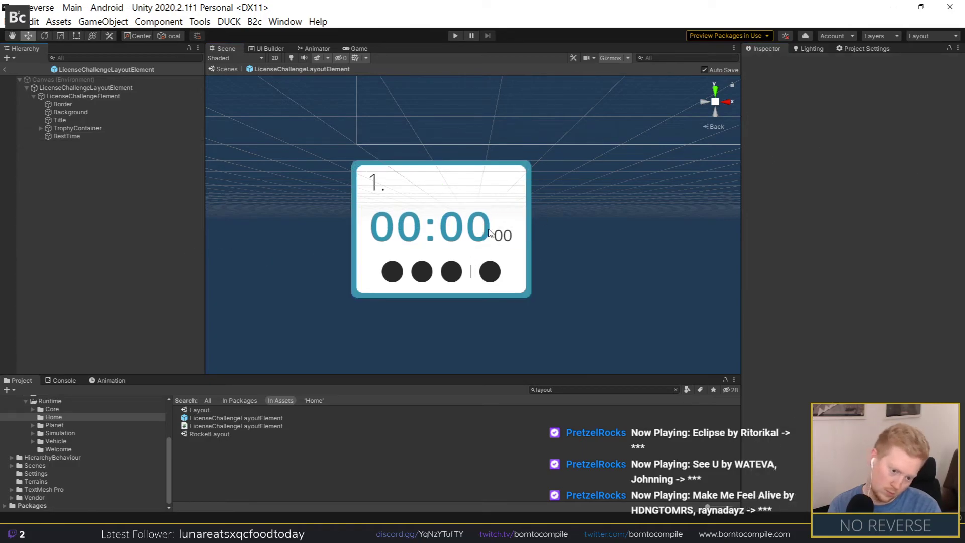
pyautogui.click(463, 227)
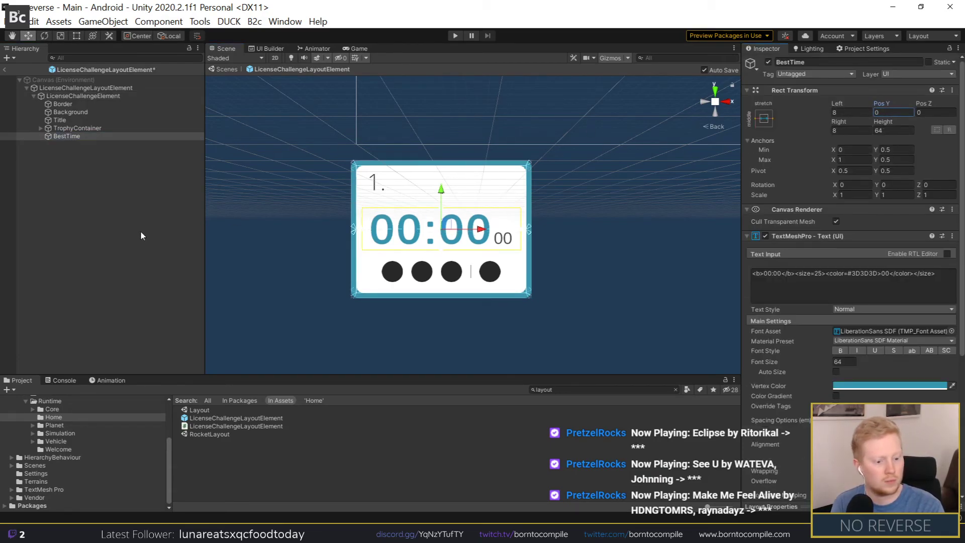
pyautogui.click(514, 173)
pyautogui.click(454, 35)
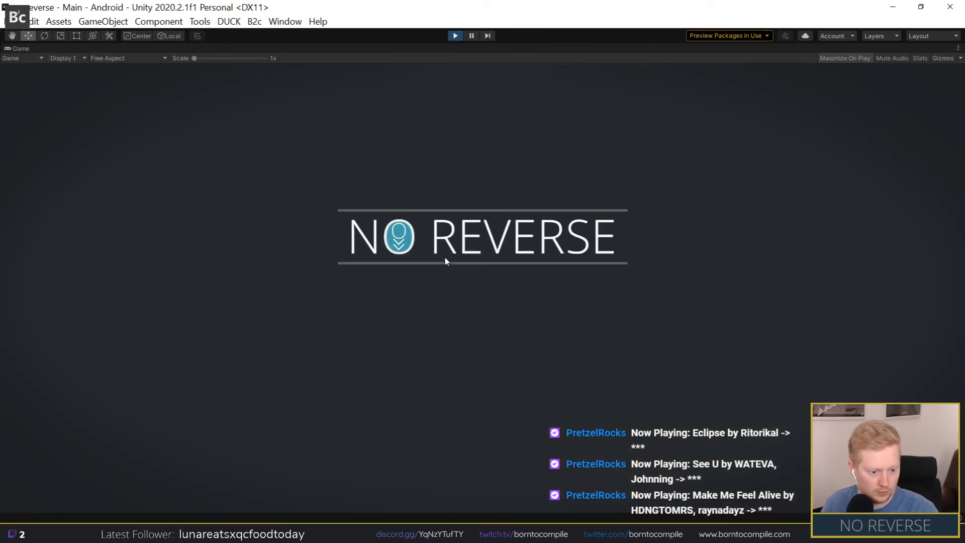
# Step: Advance past the NO REVERSE title screen to inspect the Class A and B cards
pyautogui.click(500, 389)
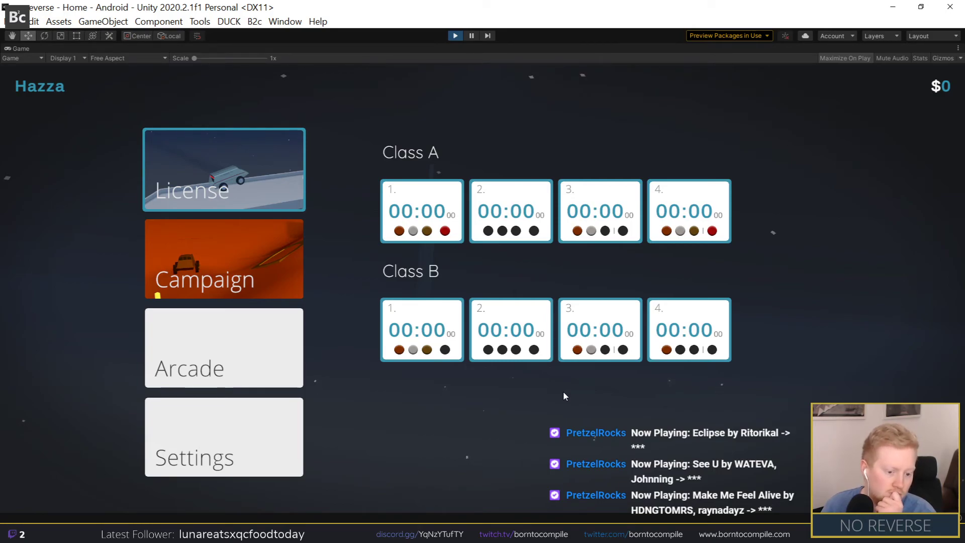
# Step: Stop the game and add a SetBestTime call below the SetTrophy call in Rider
pyautogui.click(456, 37)
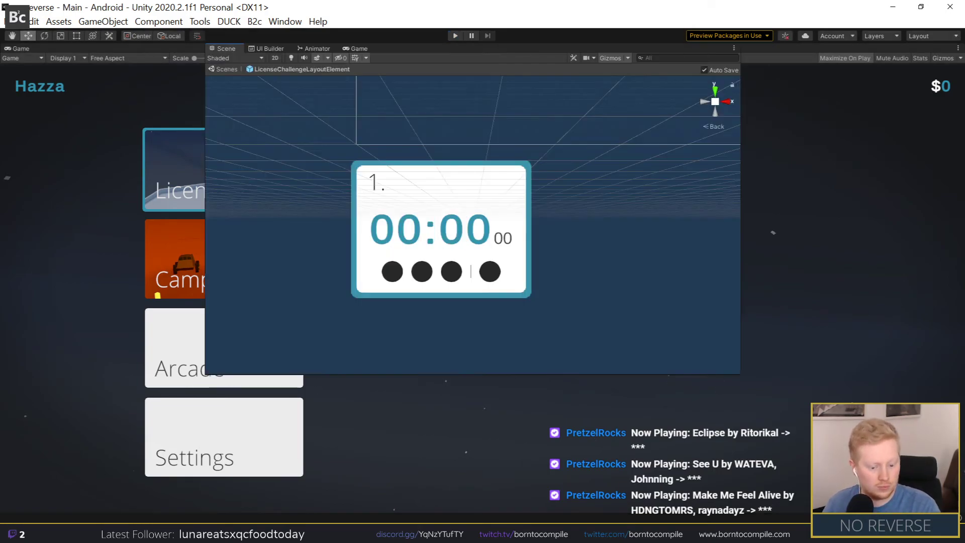
pyautogui.hotkey('alt', 'Tab')
pyautogui.scroll(-2, 422, 270)
pyautogui.scroll(2, 422, 270)
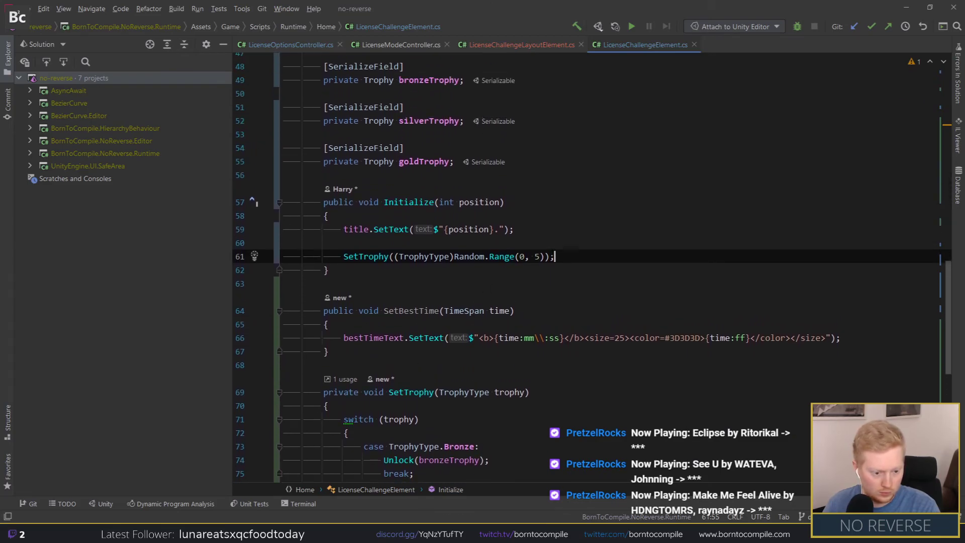
pyautogui.click(519, 310)
pyautogui.doubleClick(411, 311)
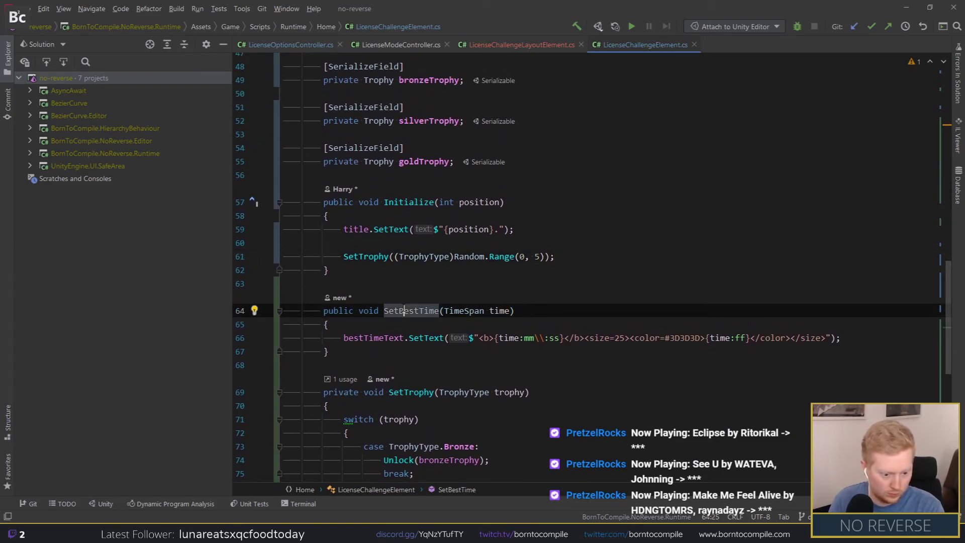
pyautogui.hotkey('ctrl', 'c')
pyautogui.click(554, 256)
pyautogui.press('Return')
pyautogui.hotkey('ctrl', 'v')
# Step: Start the SetBestTime argument as a new TimeSpan wrapping Random.Range
pyautogui.write('(')
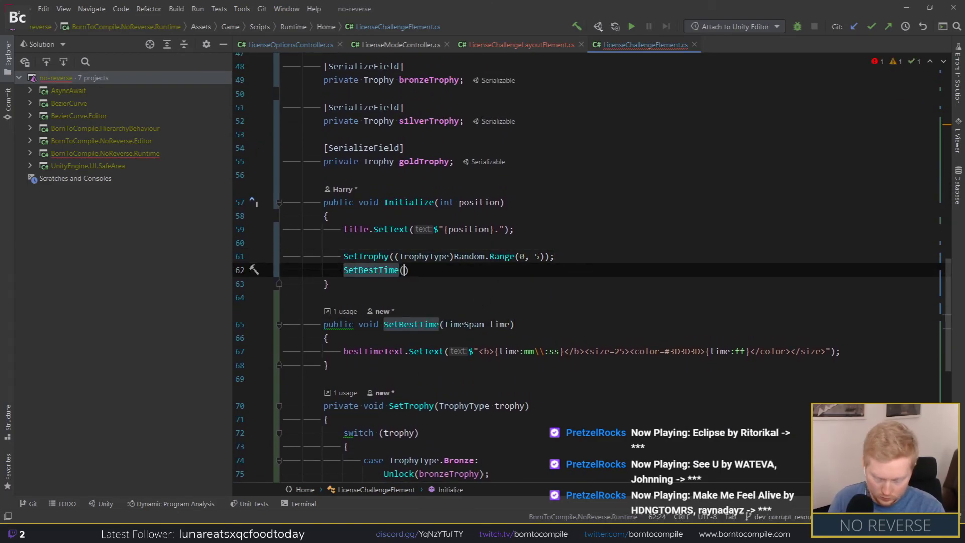
pyautogui.write('Random')
pyautogui.press('Escape')
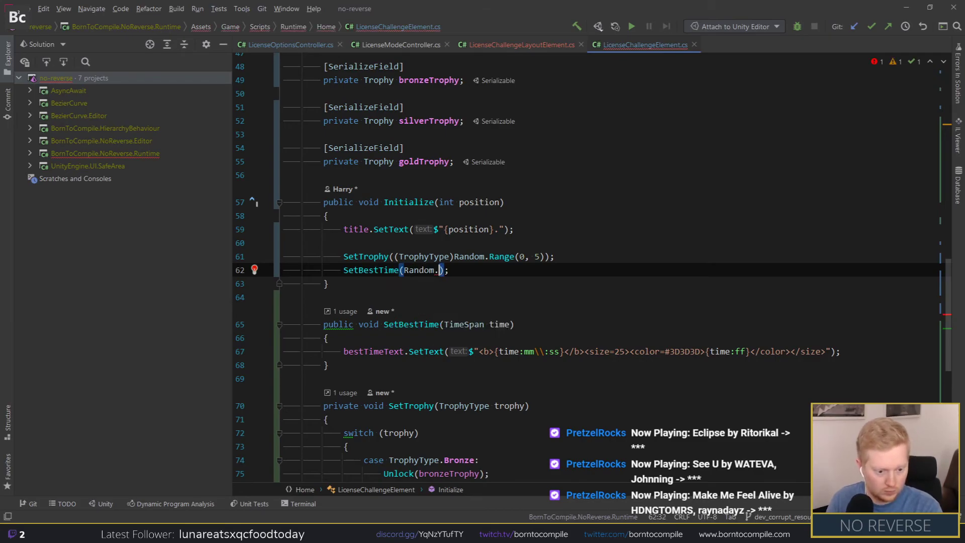
pyautogui.hotkey('ctrl', 'BackSpace')
pyautogui.write('Times')
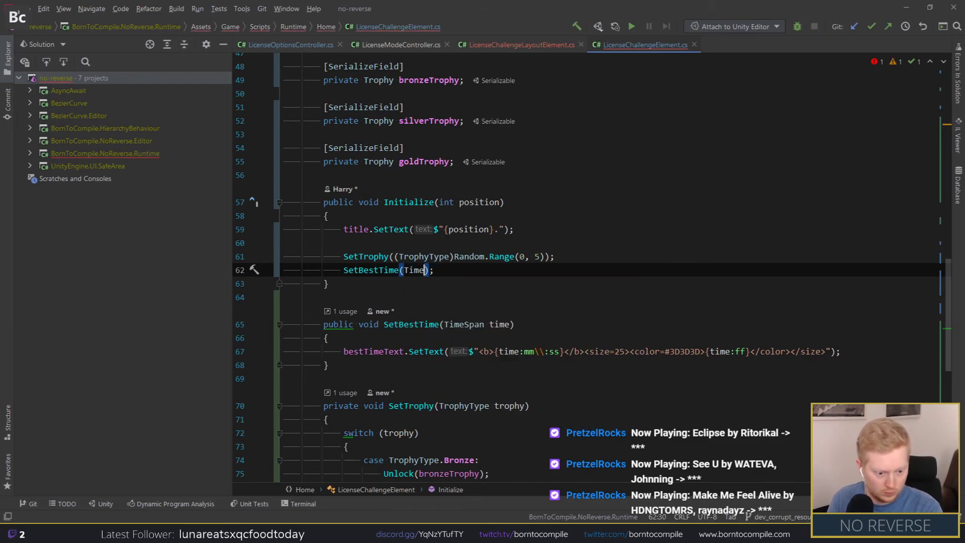
pyautogui.write('p')
pyautogui.press('Return')
pyautogui.write('.ran')
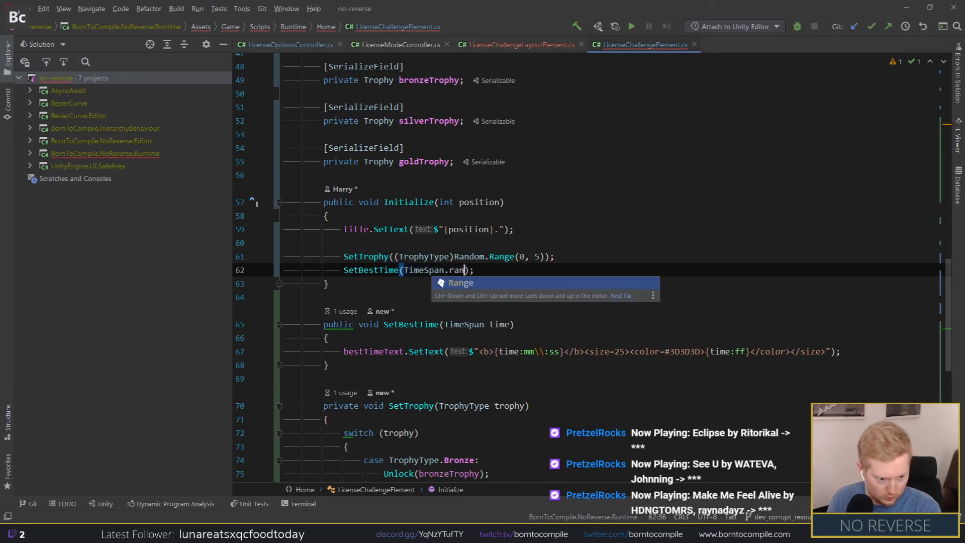
pyautogui.hotkey('ctrl', 'BackSpace')
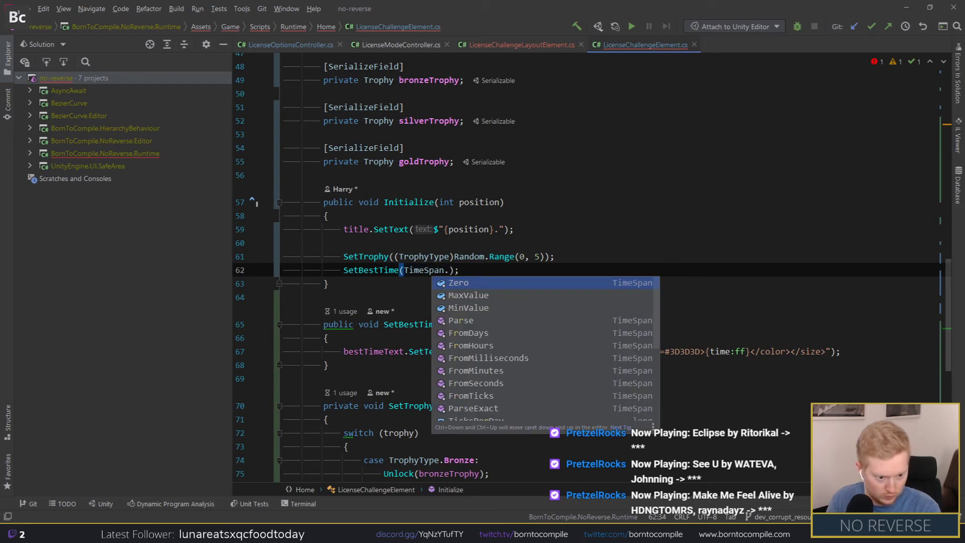
pyautogui.hotkey('ctrl', 'BackSpace')
pyautogui.hotkey('ctrl', 'BackSpace')
pyautogui.write('new')
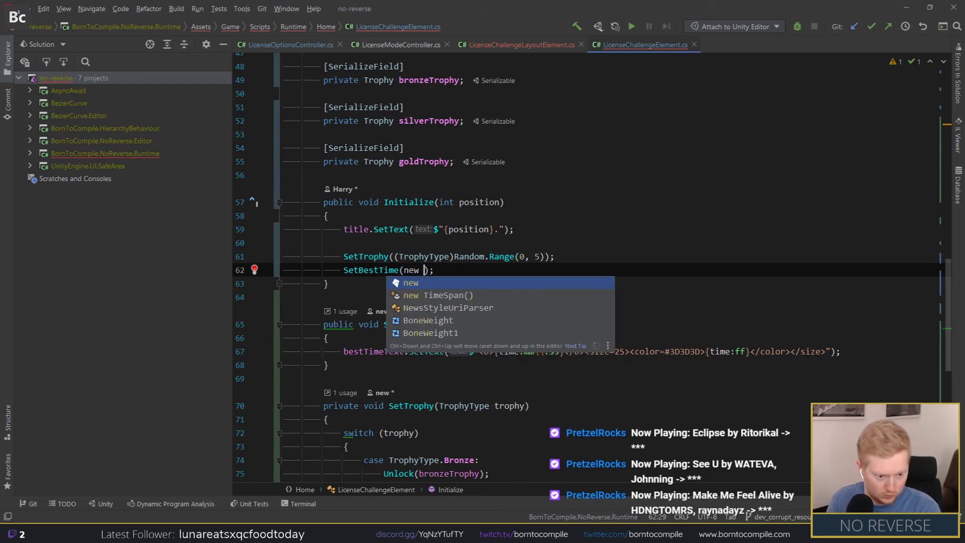
pyautogui.press('Return')
pyautogui.write('Rand')
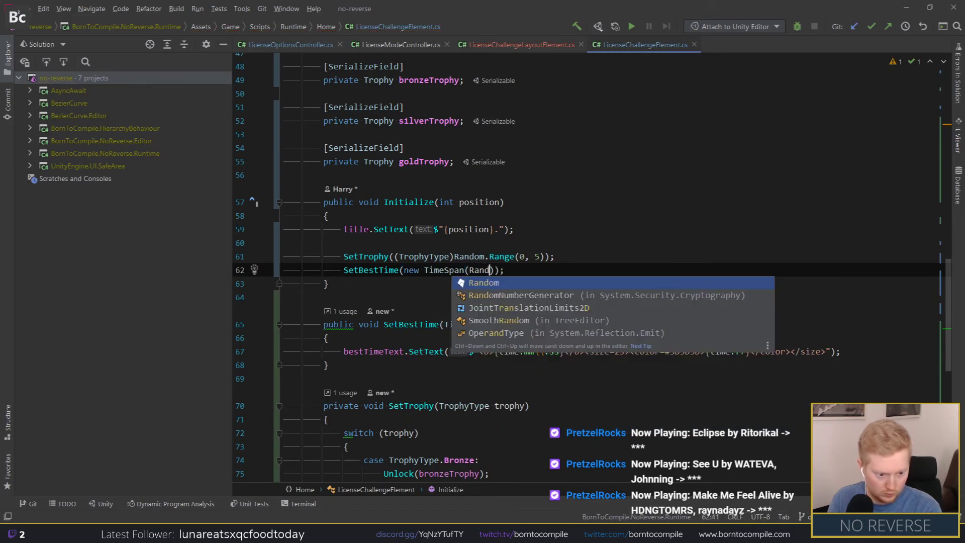
pyautogui.press('Return')
pyautogui.write('.Ra')
pyautogui.press('Return')
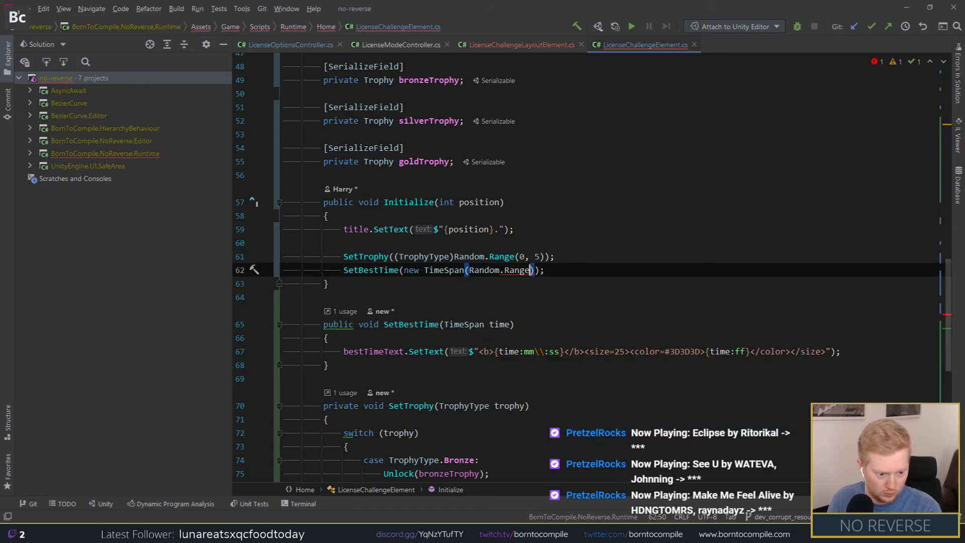
pyautogui.write('(')
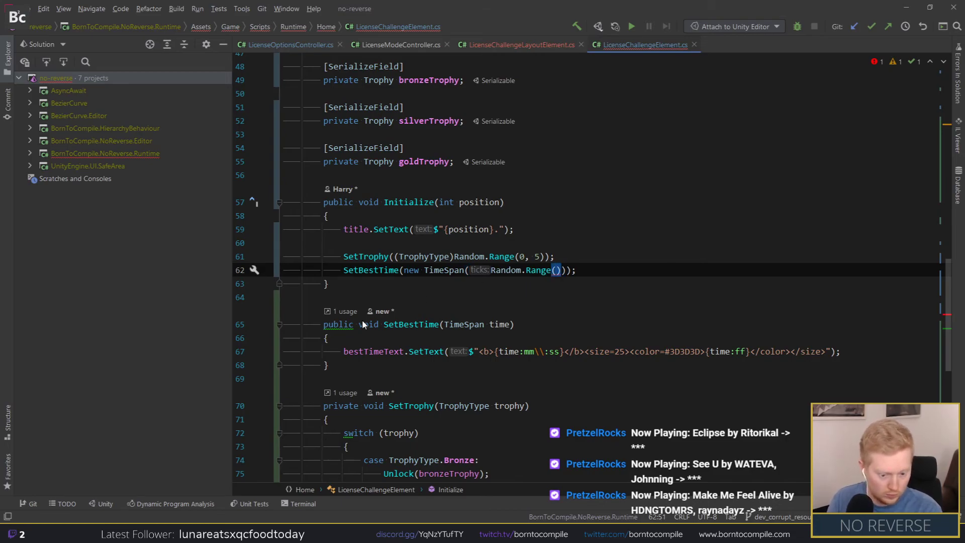
pyautogui.moveTo(48, 509)
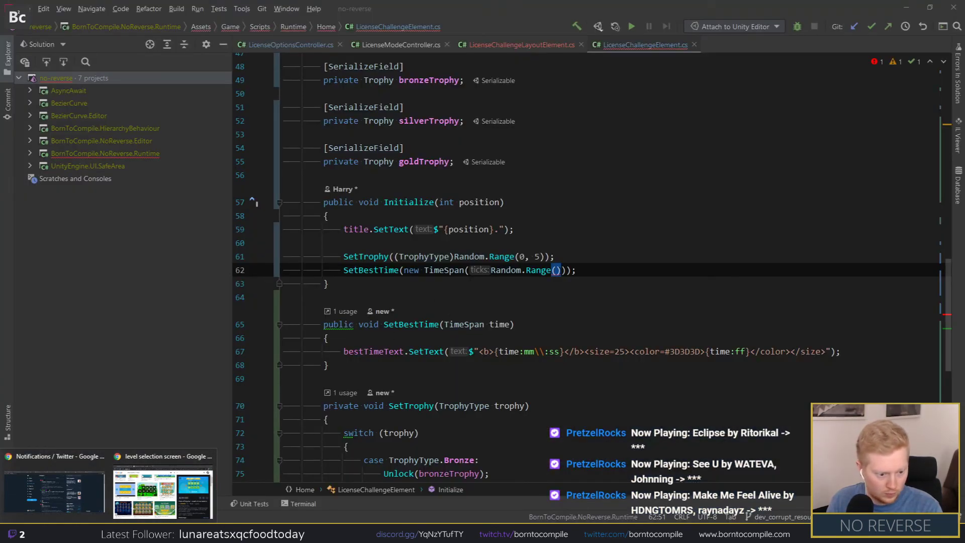
# Step: Finish line 62 as TimeSpan.FromSeconds(Random.Range(7, 15))
pyautogui.doubleClick(433, 270)
pyautogui.press('BackSpace')
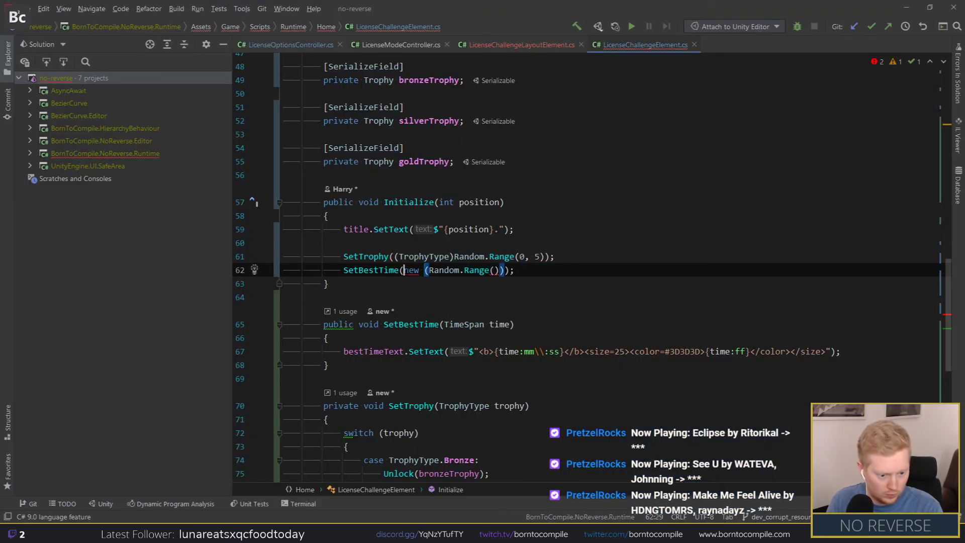
pyautogui.hotkey('ctrl', 'shift', 'Right')
pyautogui.write('TimeSpan')
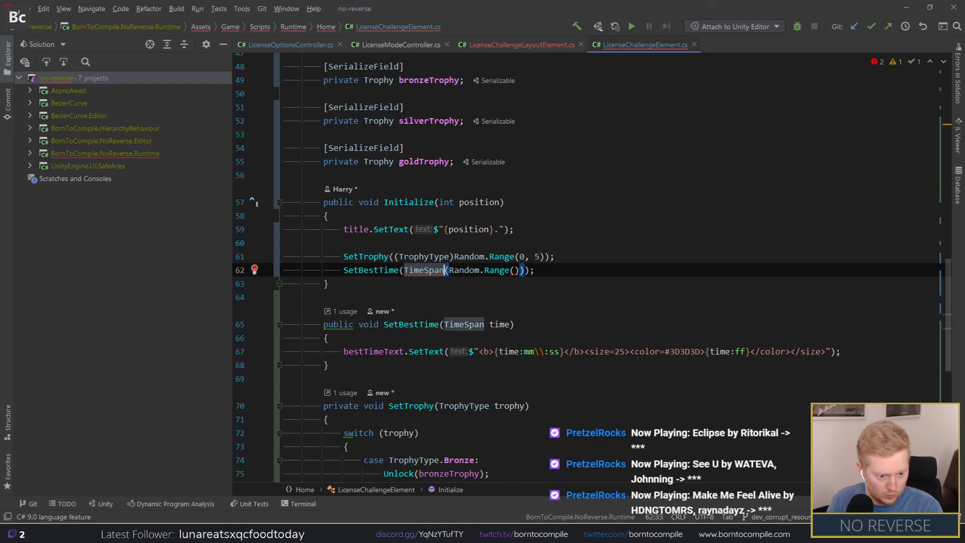
pyautogui.write('.from')
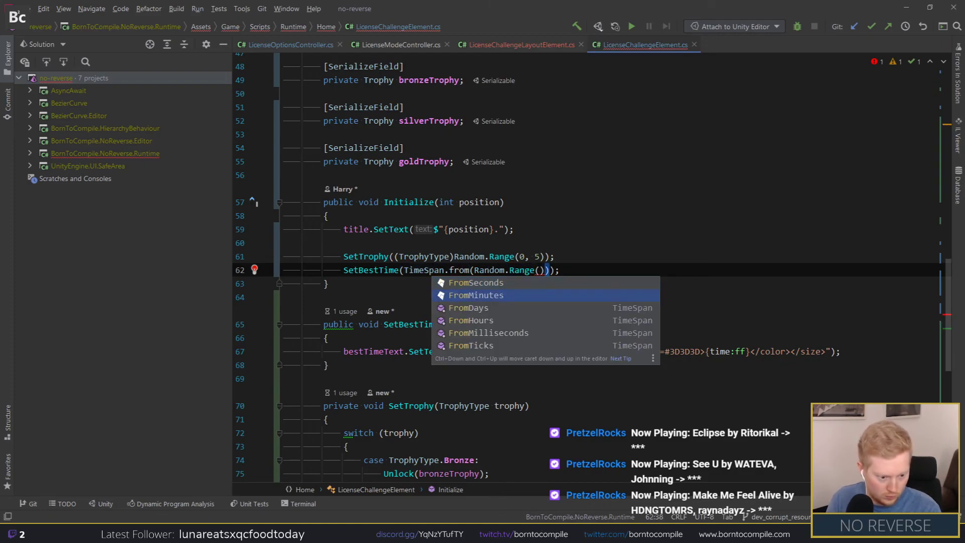
pyautogui.press('Return')
pyautogui.press('Left')
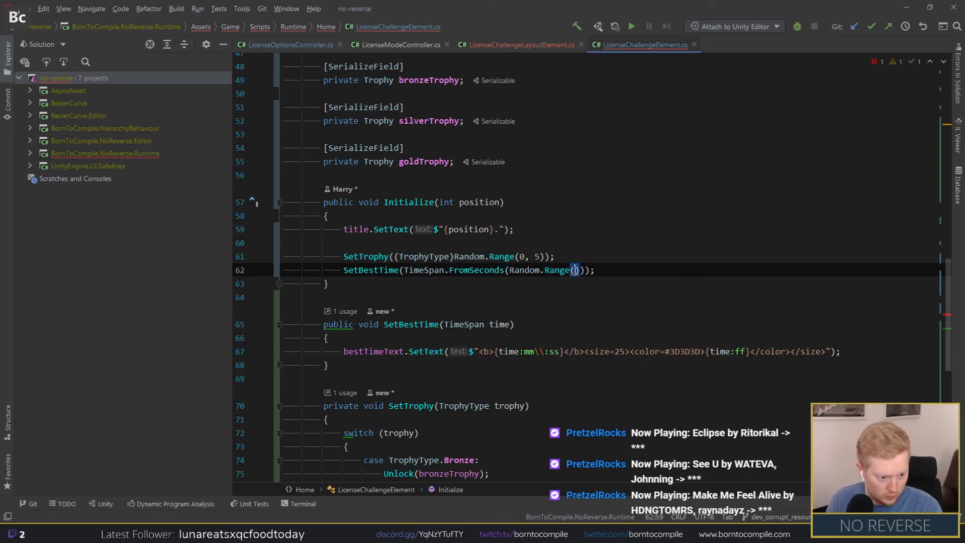
pyautogui.write('7')
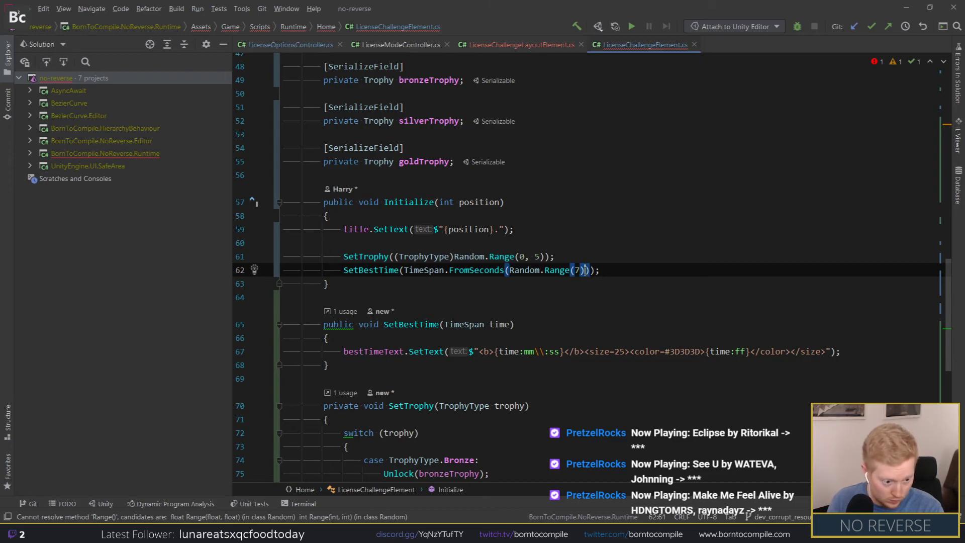
pyautogui.press('Left')
pyautogui.write('15')
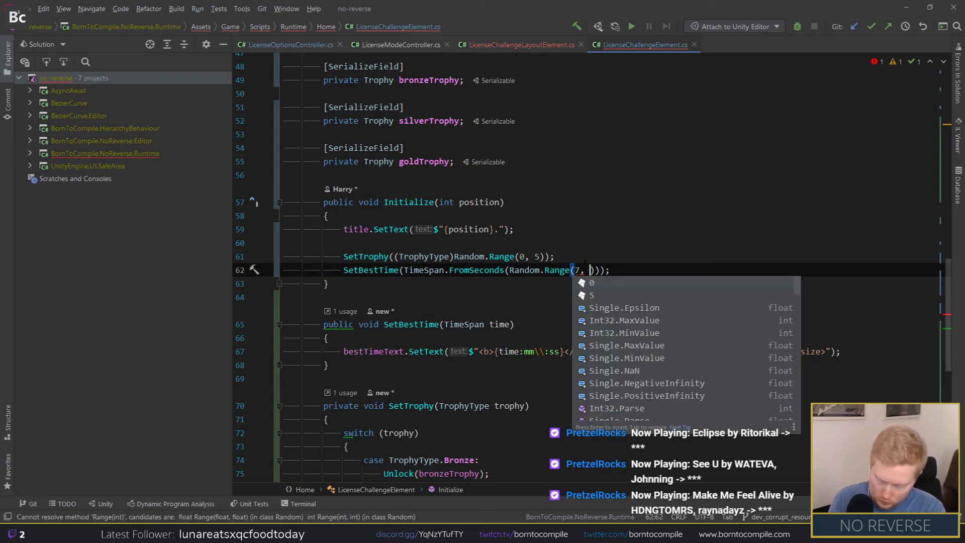
pyautogui.press('End')
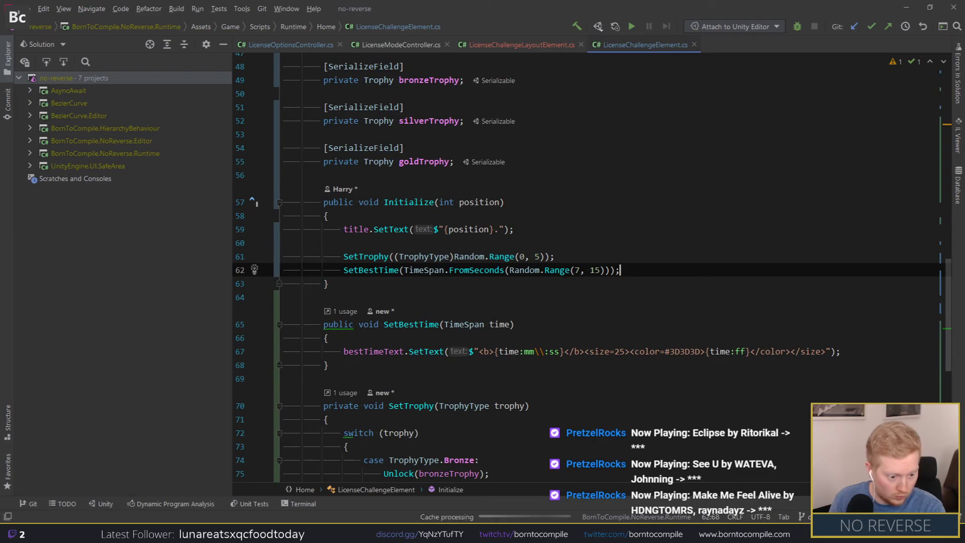
pyautogui.hotkey('alt', 'Tab')
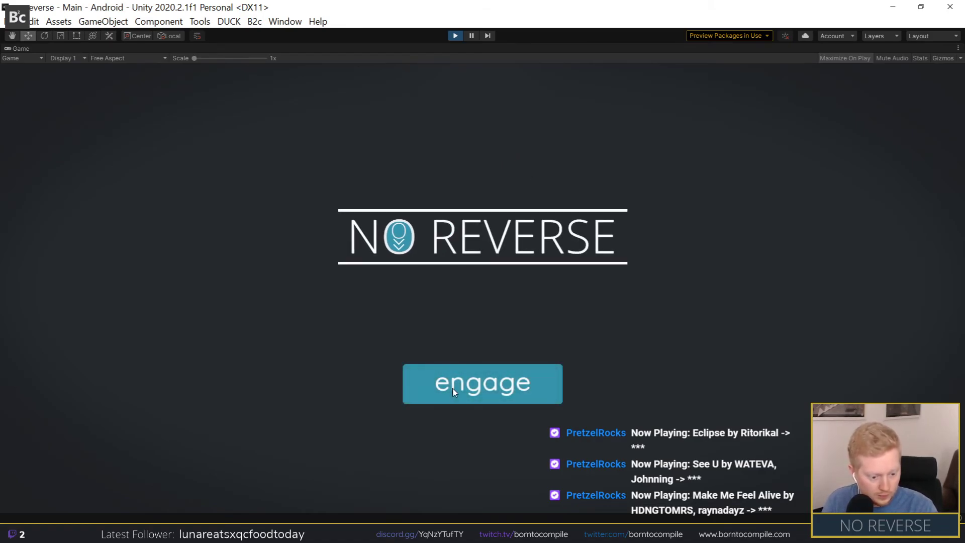
# Step: Check the cards' random best times such as 00:14 and 00:07, then stop play
pyautogui.click(483, 390)
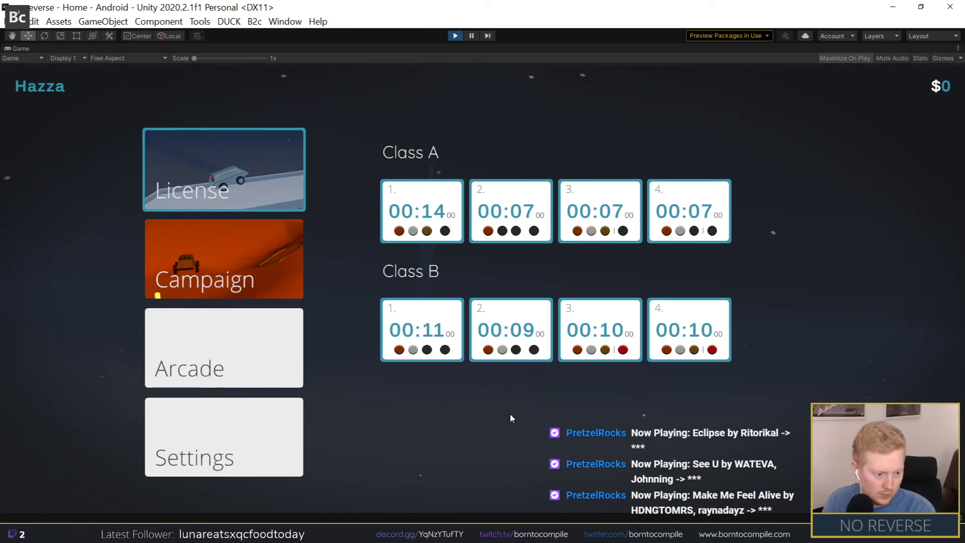
pyautogui.click(455, 35)
pyautogui.hotkey('alt', 'Tab')
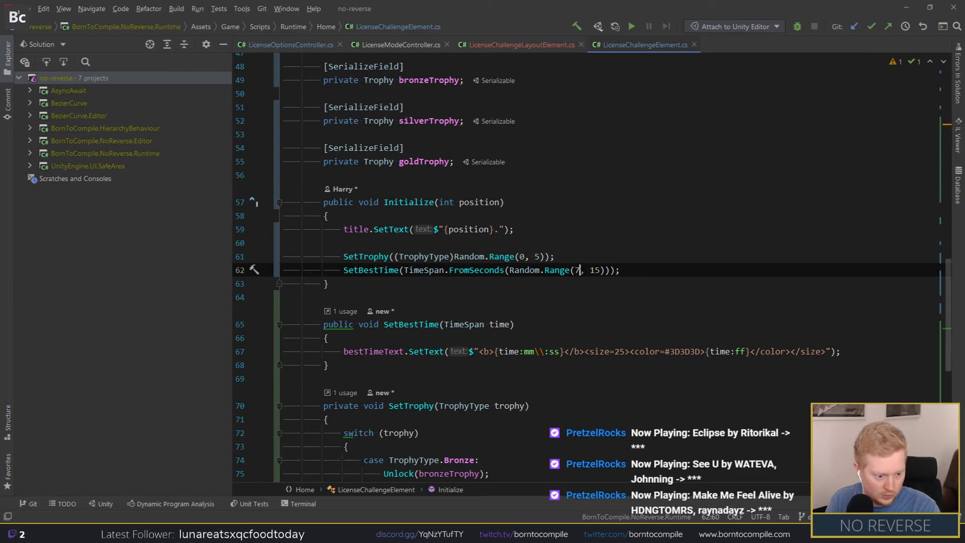
# Step: Mark the random Range bounds as floats (15f) and start the game in Unity to test
pyautogui.write('f')
pyautogui.press('Right')
pyautogui.press('Right')
pyautogui.press('Right')
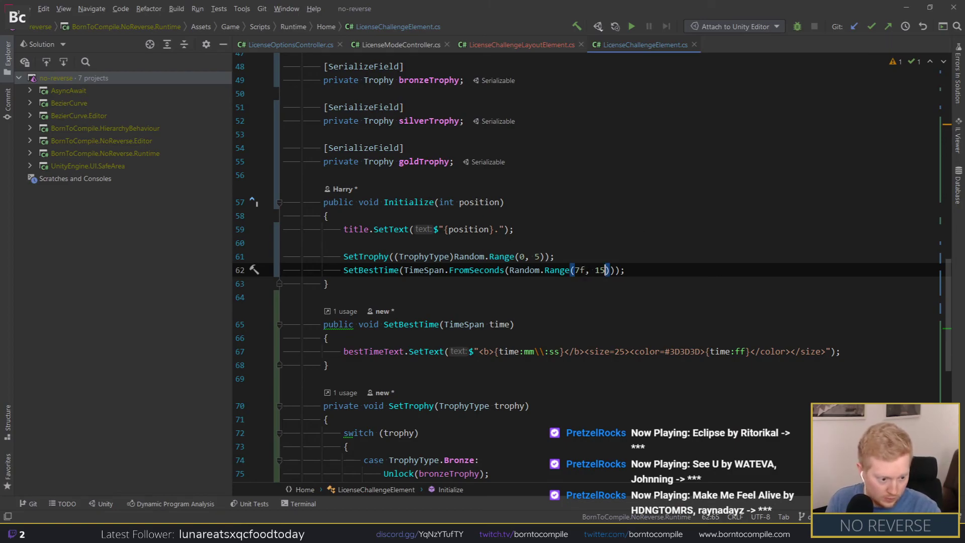
pyautogui.write('f')
pyautogui.hotkey('alt', 'Tab')
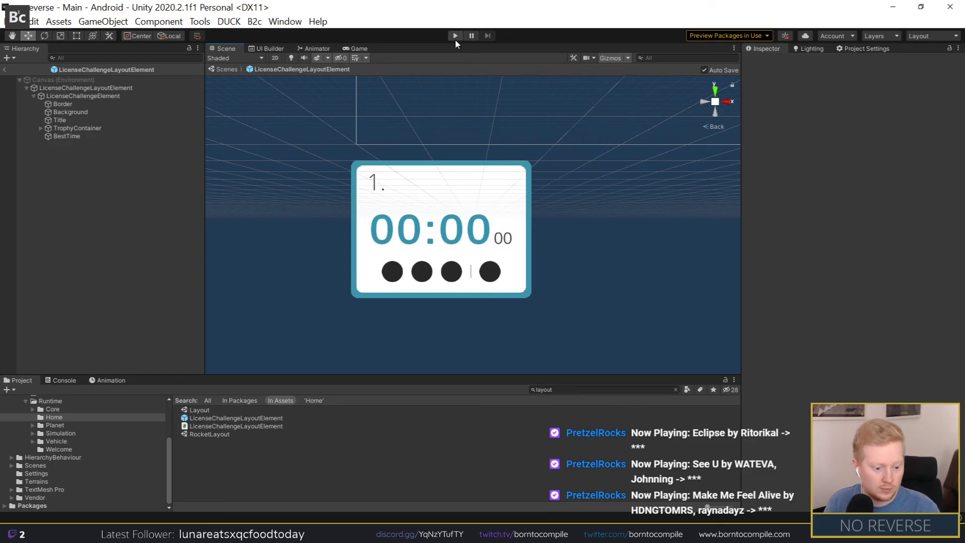
pyautogui.click(455, 36)
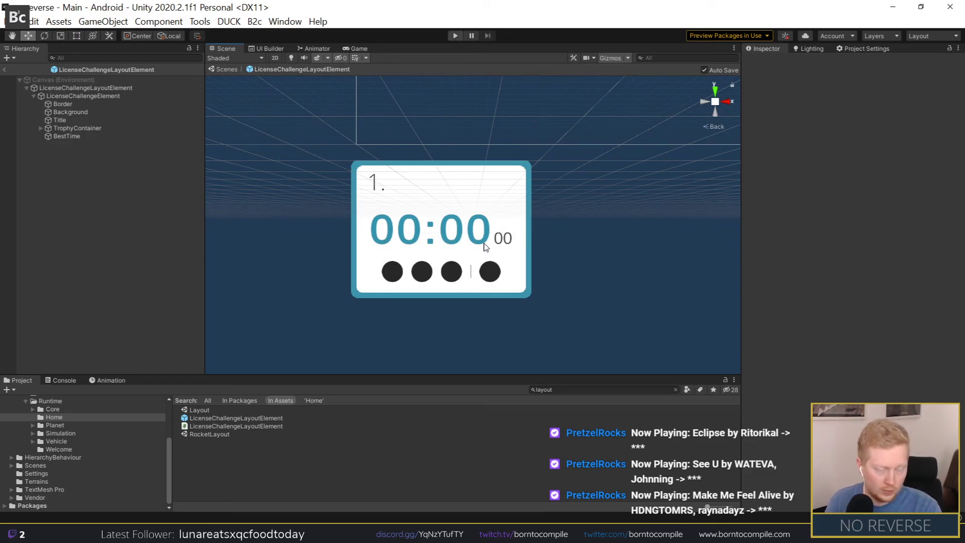
pyautogui.hotkey('alt', 'Tab')
# Step: Build the best time with TimeSpan.FromMilliseconds and a * 1000f multiplier
pyautogui.hotkey('ctrl', 'w')
pyautogui.write('f')
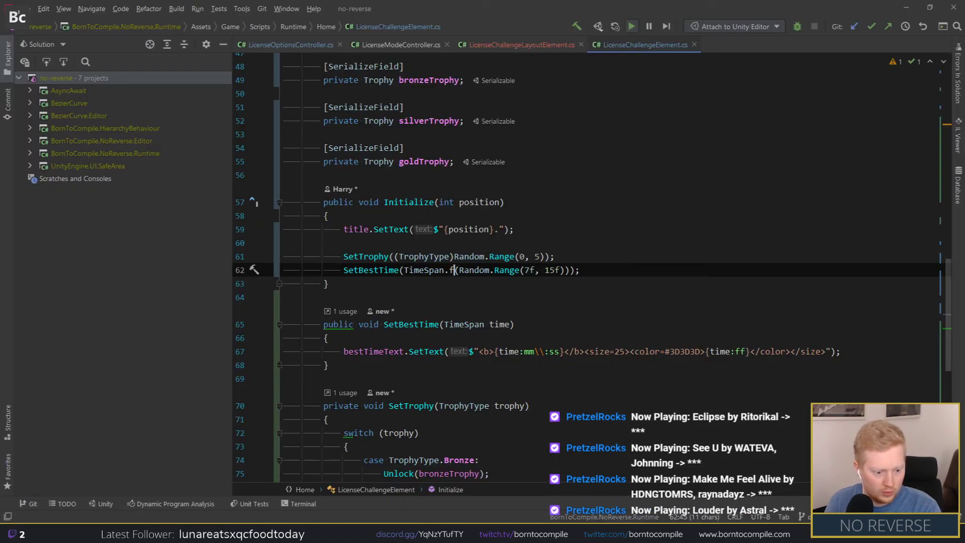
pyautogui.write('r')
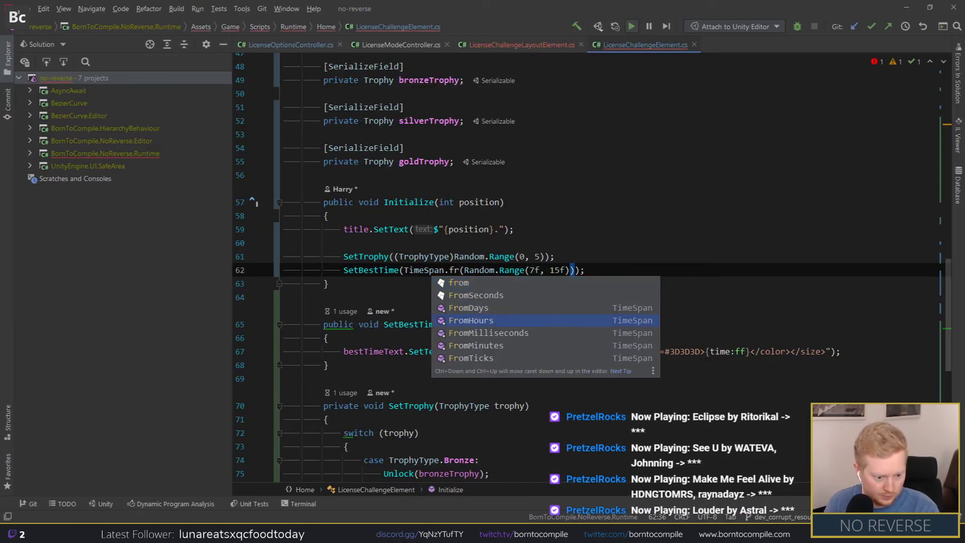
pyautogui.press('Return')
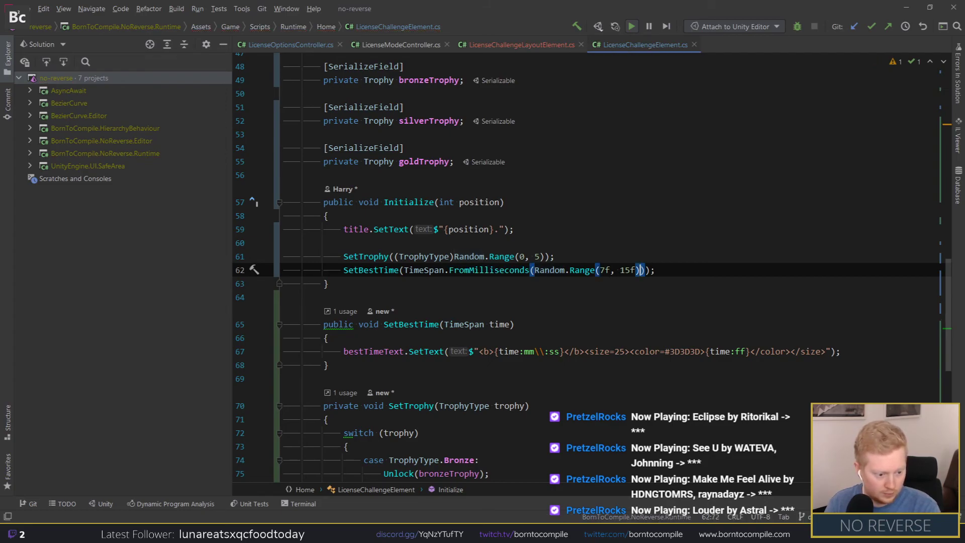
pyautogui.write('* `10')
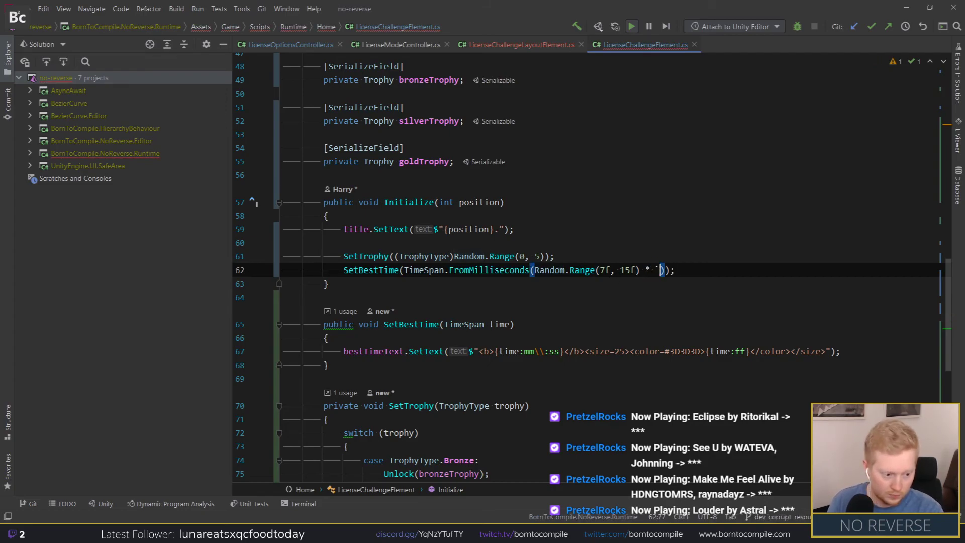
pyautogui.press('BackSpace')
pyautogui.press('BackSpace')
pyautogui.write('100')
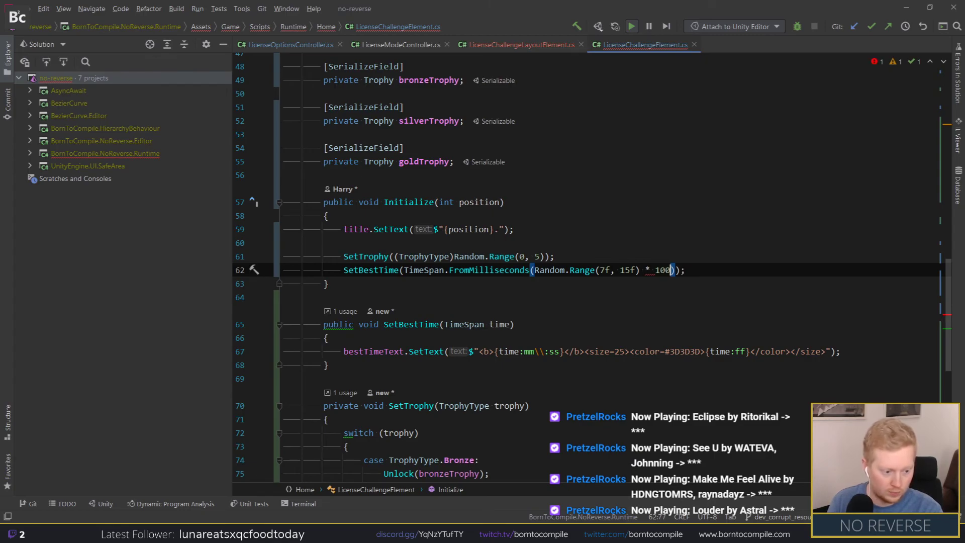
pyautogui.write('0f')
pyautogui.hotkey('ctrl', 'd')
pyautogui.hotkey('ctrl', 'z')
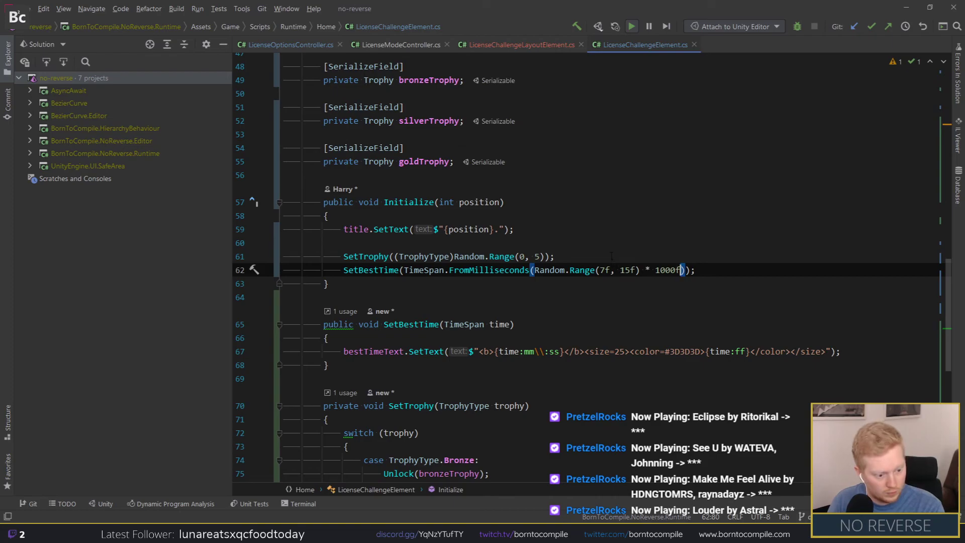
# Step: Remove the * 1000f multiplier and set the range bounds to 7000f and 150000 milliseconds
pyautogui.click(655, 270)
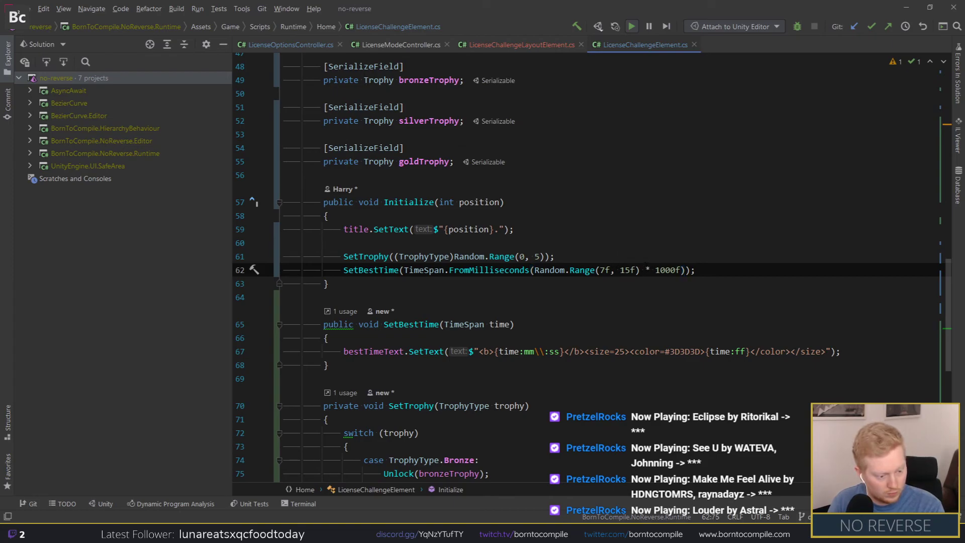
pyautogui.moveTo(645, 270); pyautogui.dragTo(681, 270)
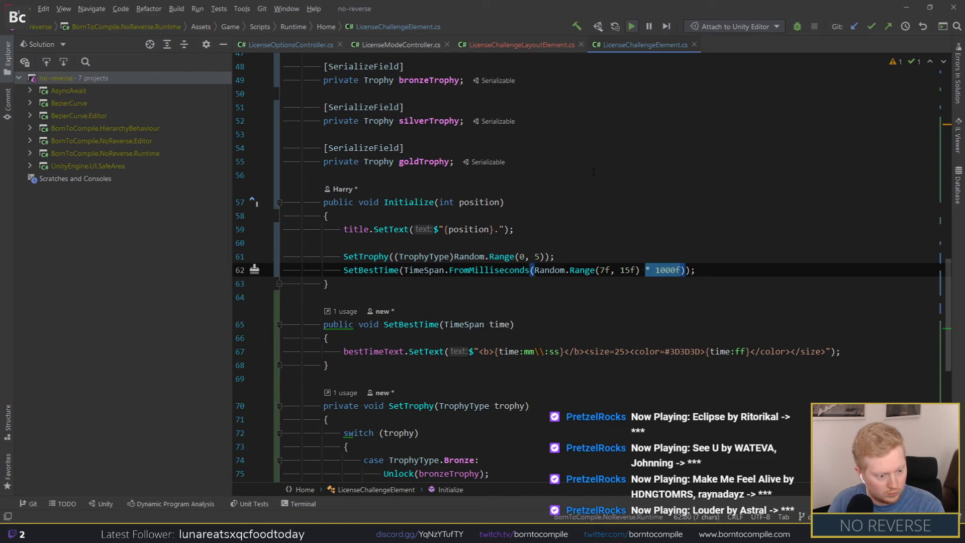
pyautogui.press('BackSpace')
pyautogui.click(610, 270)
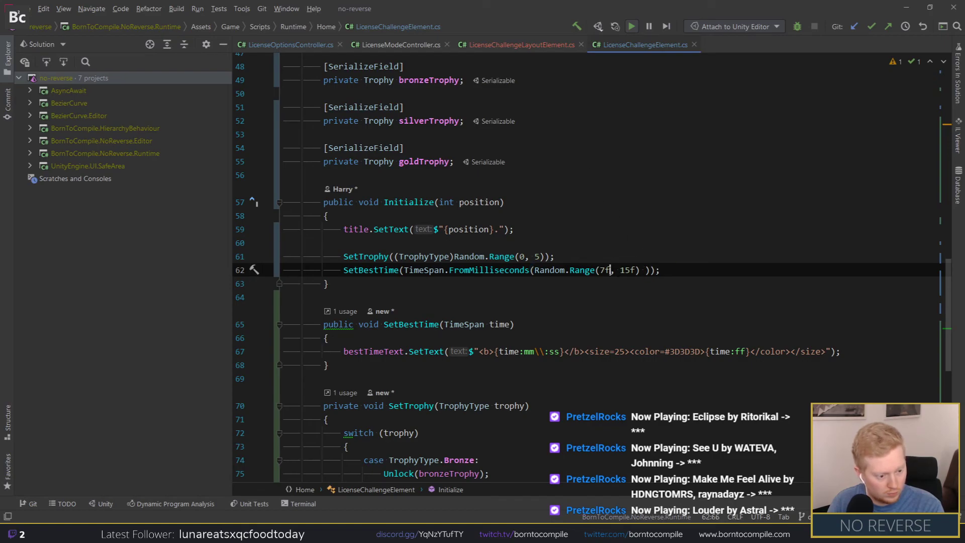
pyautogui.click(598, 270)
pyautogui.write('000f, 15')
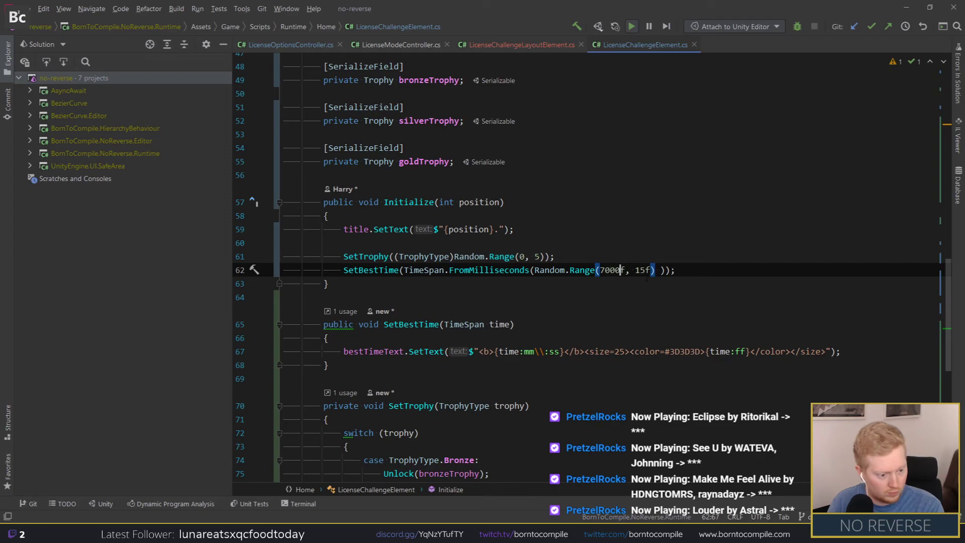
pyautogui.write('0000')
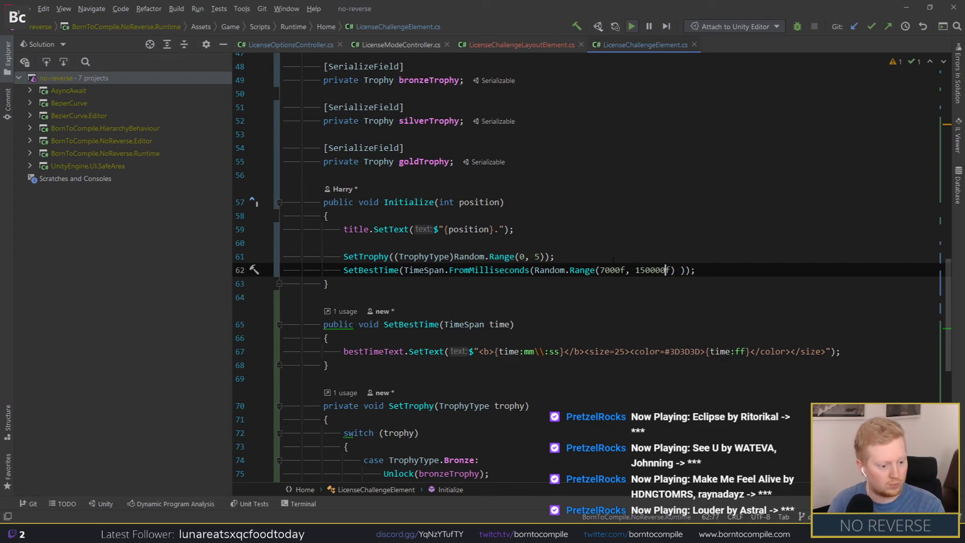
# Step: Restart Play mode, confirm the home-screen cards show best times with hundredths like 00:13.41, then stop
pyautogui.hotkey('alt', 'Tab')
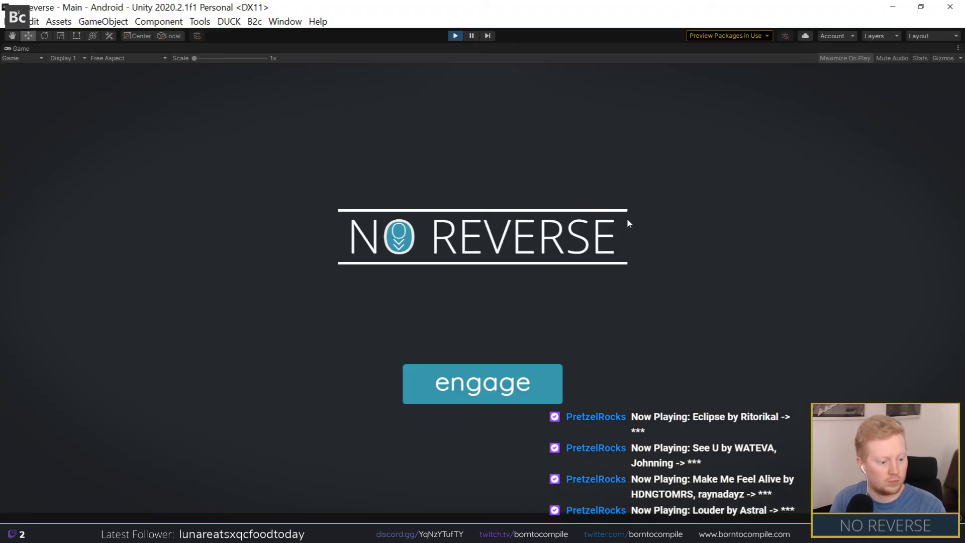
pyautogui.click(455, 35)
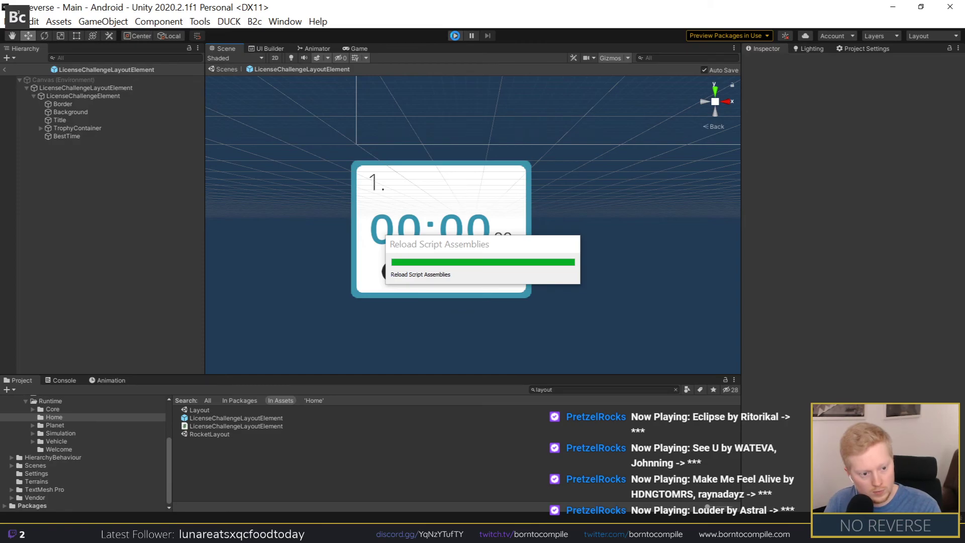
pyautogui.click(460, 38)
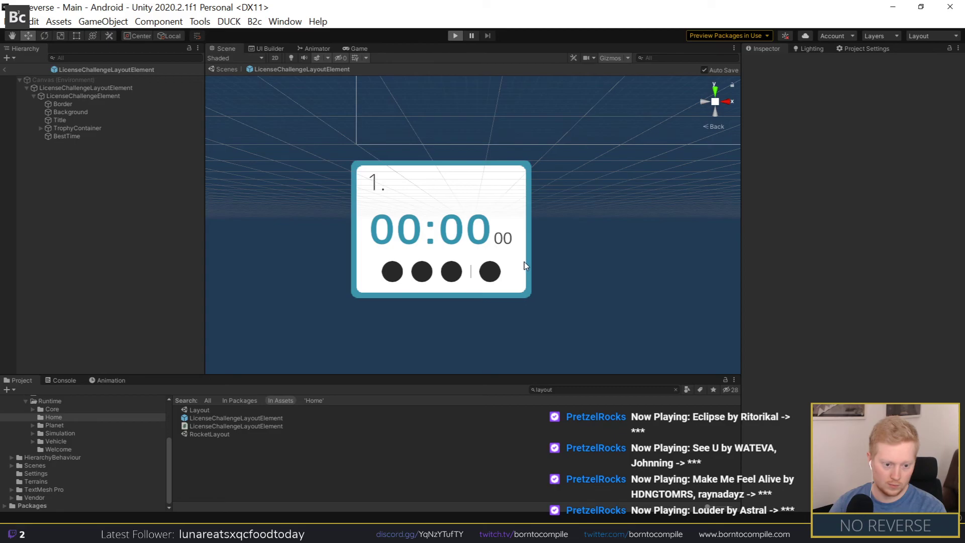
pyautogui.hotkey('ctrl', 'p')
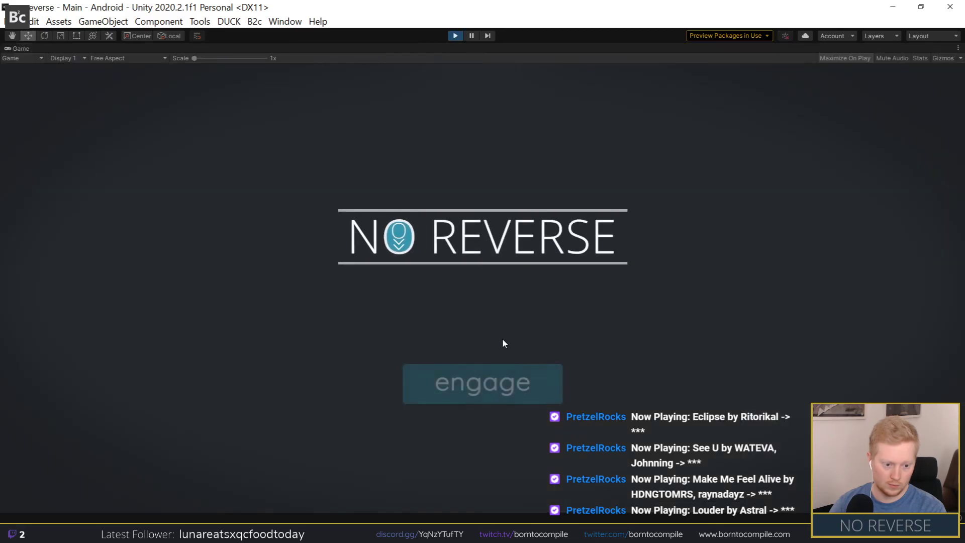
pyautogui.click(491, 388)
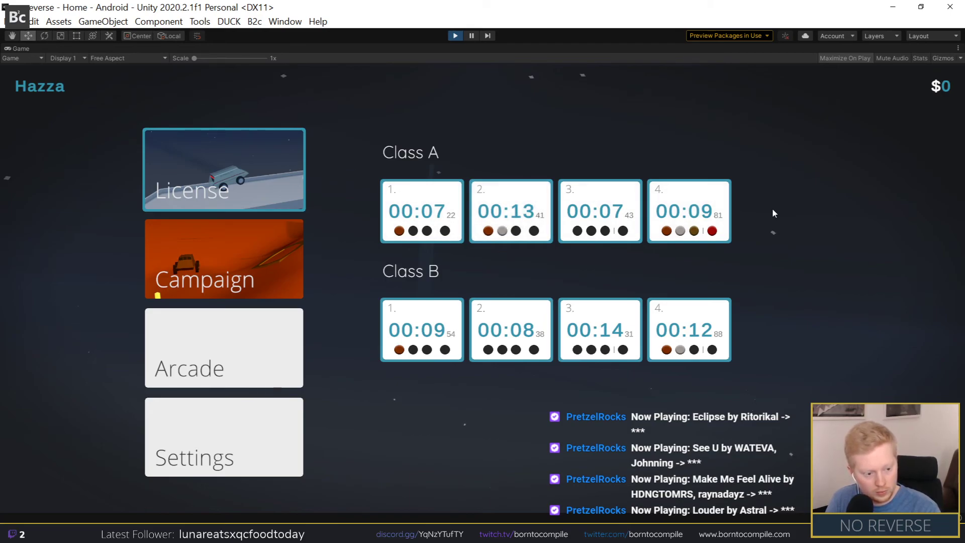
pyautogui.click(455, 36)
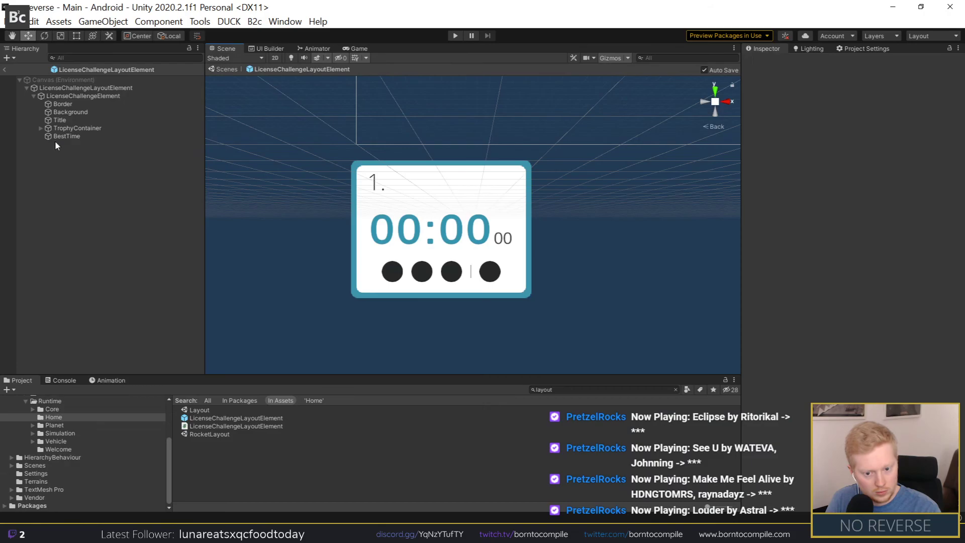
# Step: Deactivate the card's Border object and playtest the home screen to review the borderless cards
pyautogui.click(768, 62)
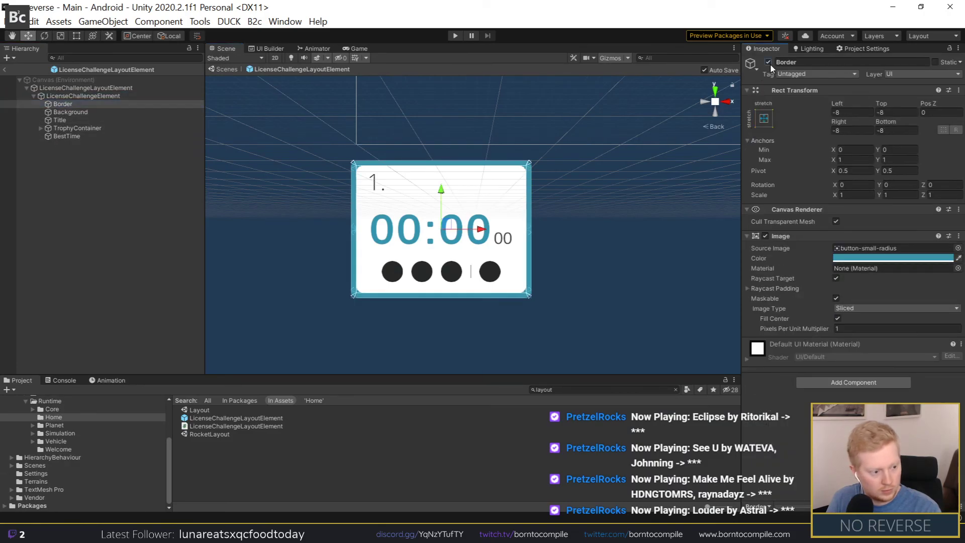
pyautogui.click(453, 36)
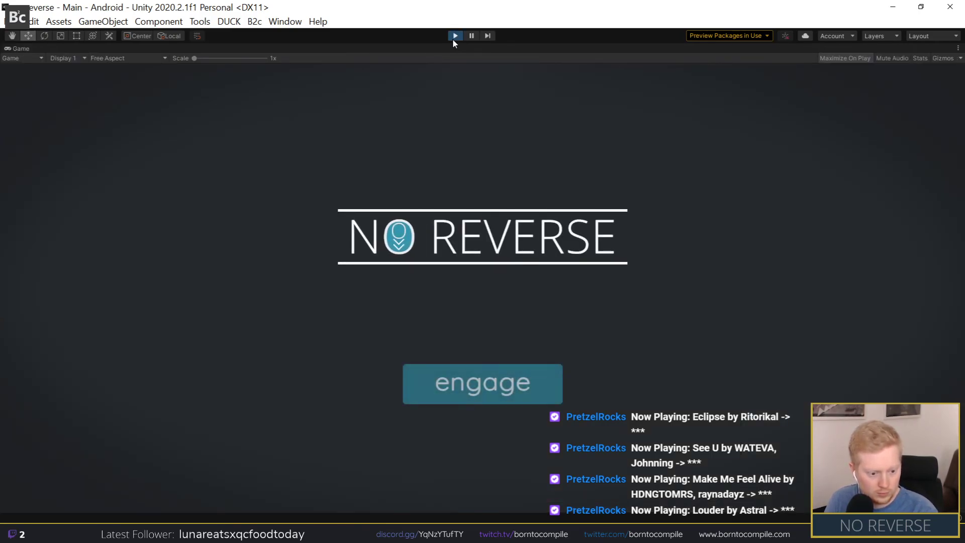
pyautogui.click(476, 388)
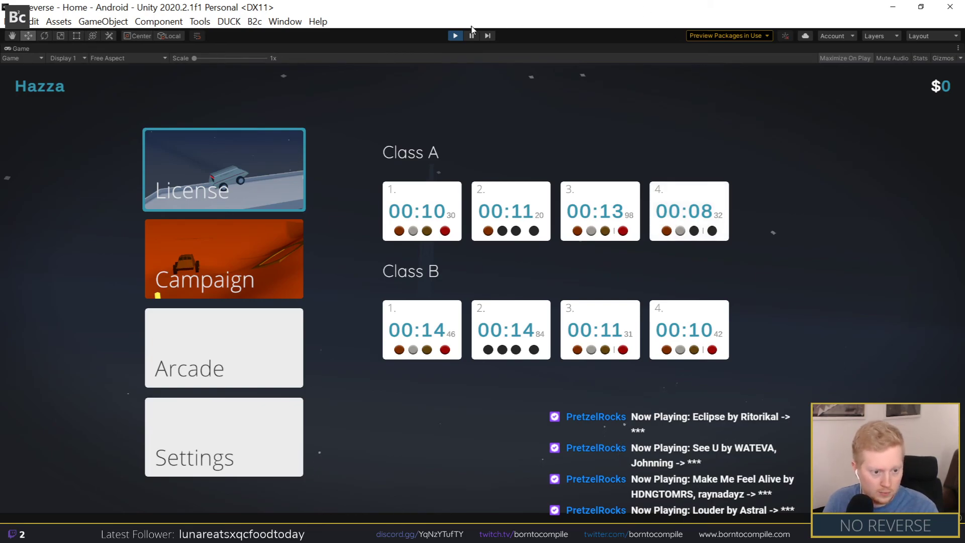
pyautogui.click(455, 36)
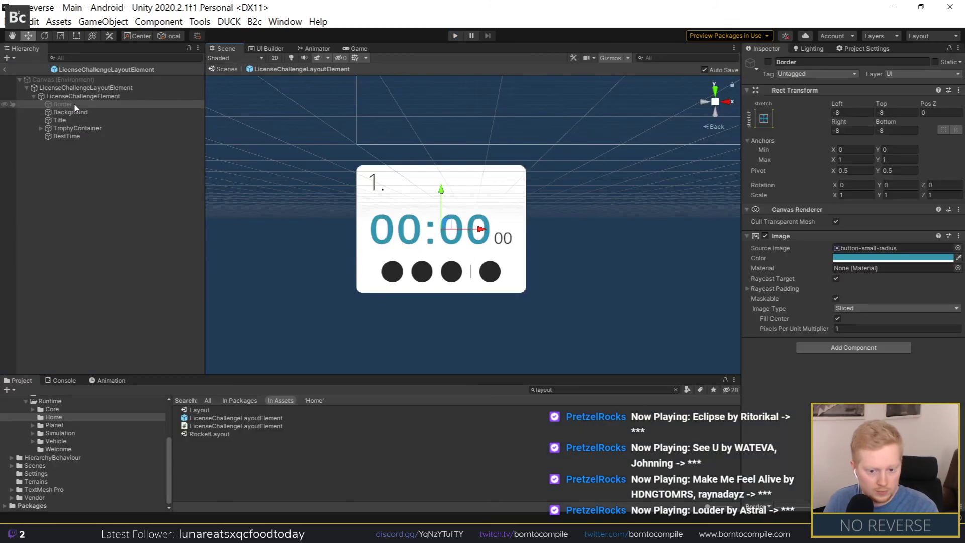
# Step: Duplicate the card Background into a translucent grey Background (1) overlay and start Play mode
pyautogui.rightClick(70, 111)
pyautogui.click(95, 187)
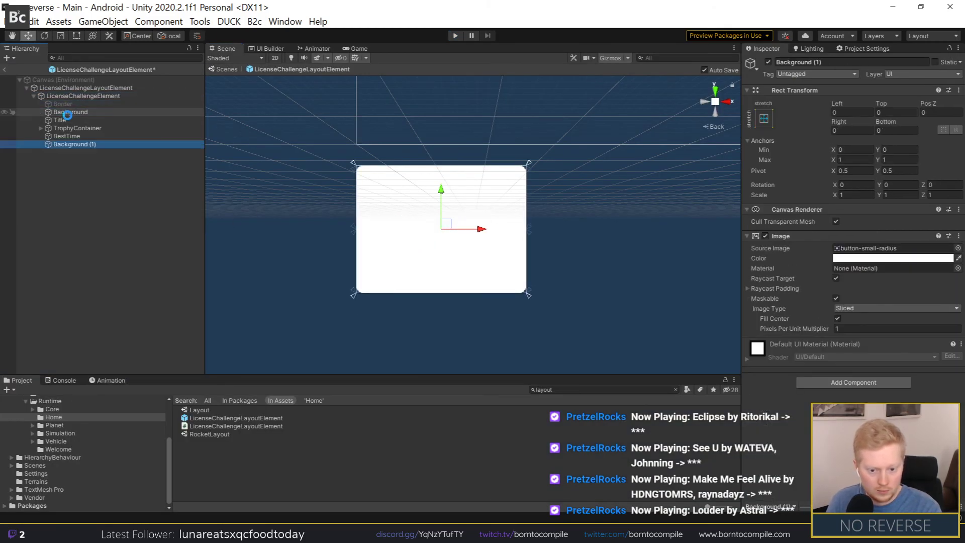
pyautogui.click(892, 258)
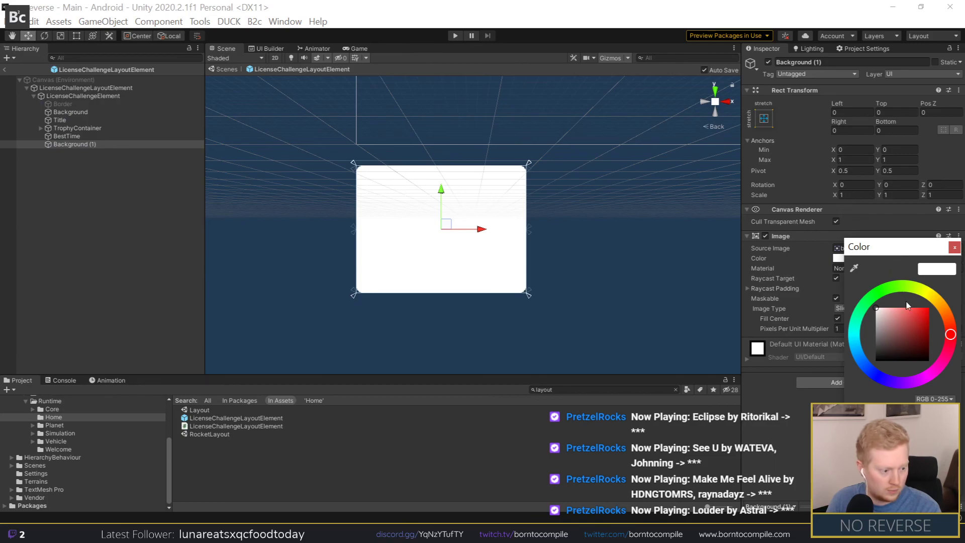
pyautogui.moveTo(904, 307); pyautogui.dragTo(876, 347)
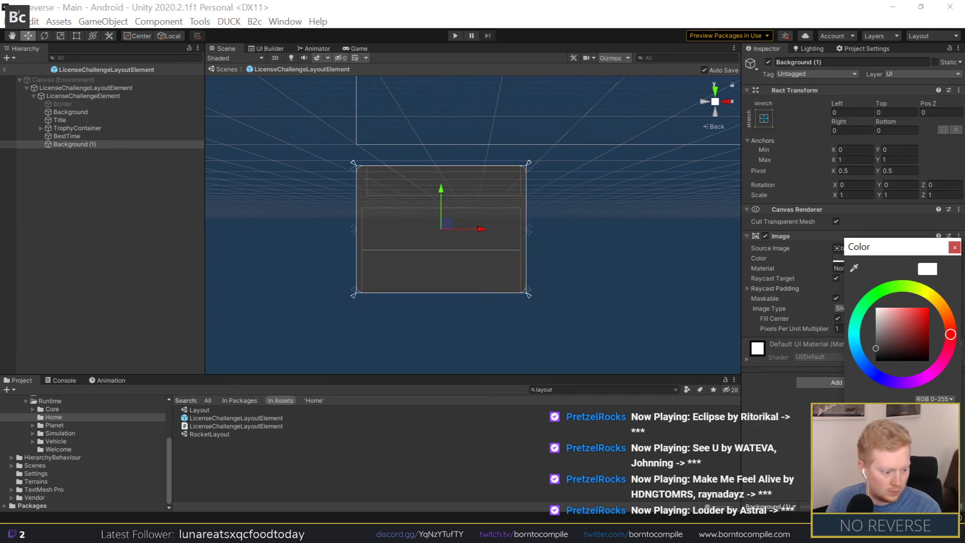
pyautogui.click(875, 351)
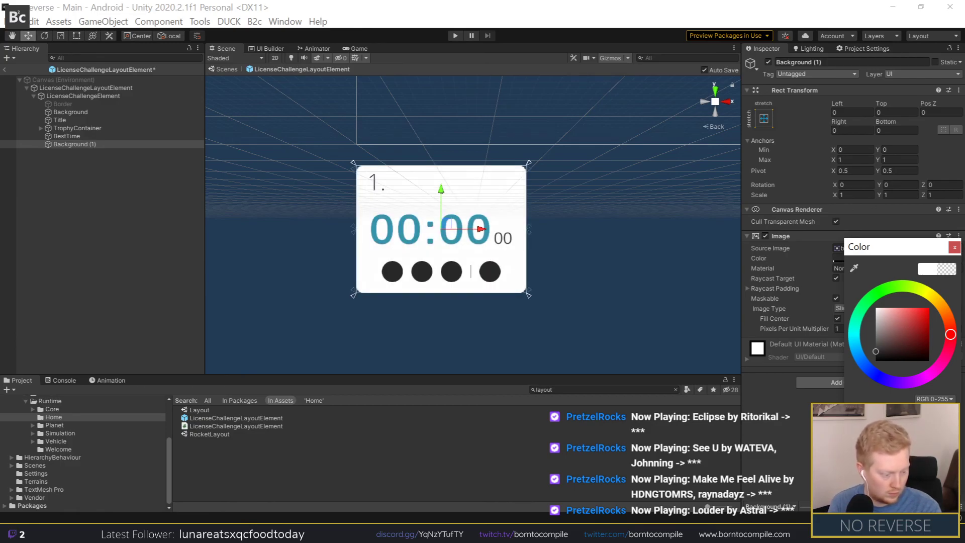
pyautogui.click(149, 284)
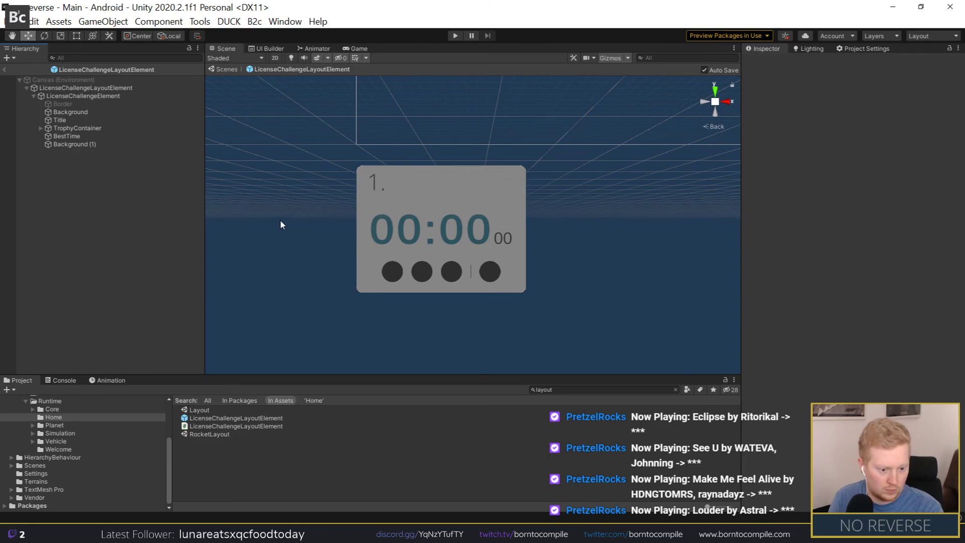
pyautogui.click(455, 36)
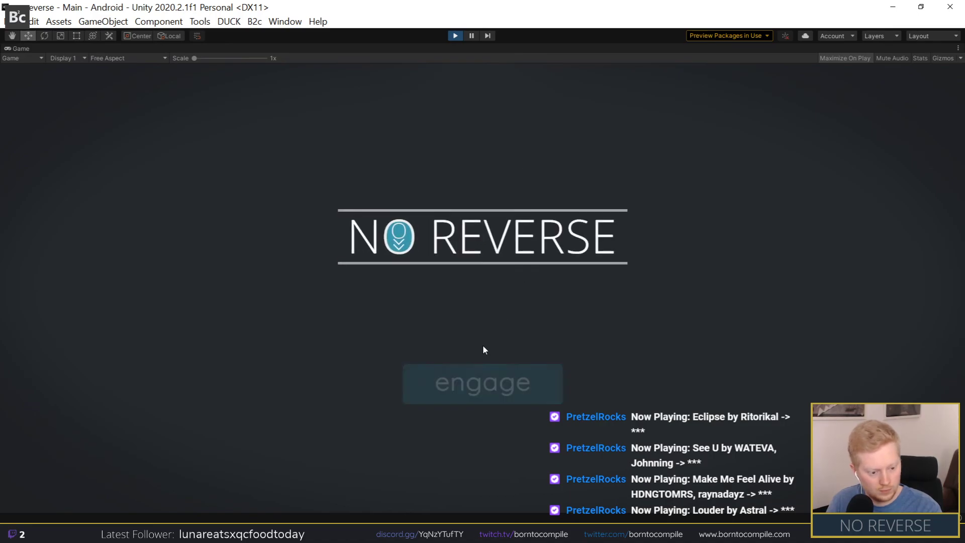
# Step: View the eight Class A/B cards with overlay on the home screen, stop, and show the Game view
pyautogui.click(509, 391)
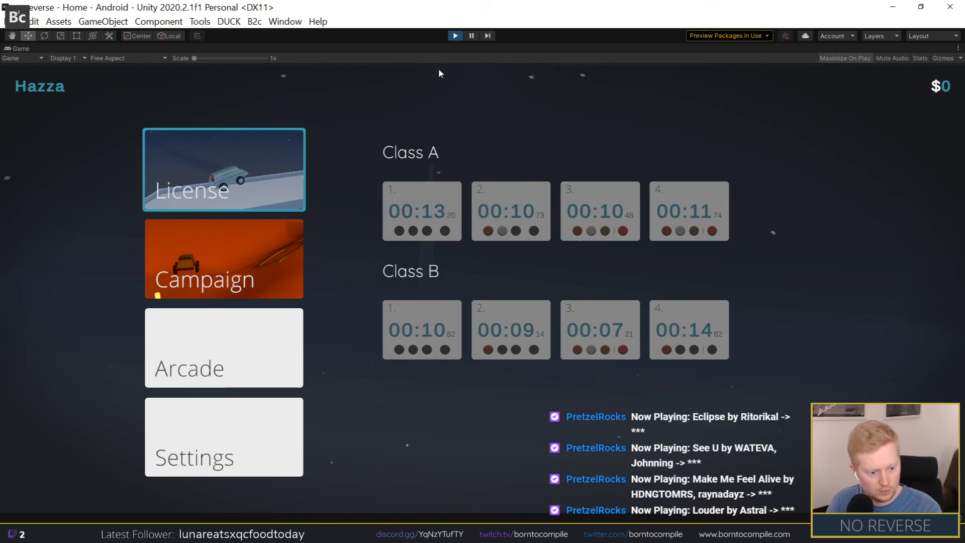
pyautogui.click(452, 36)
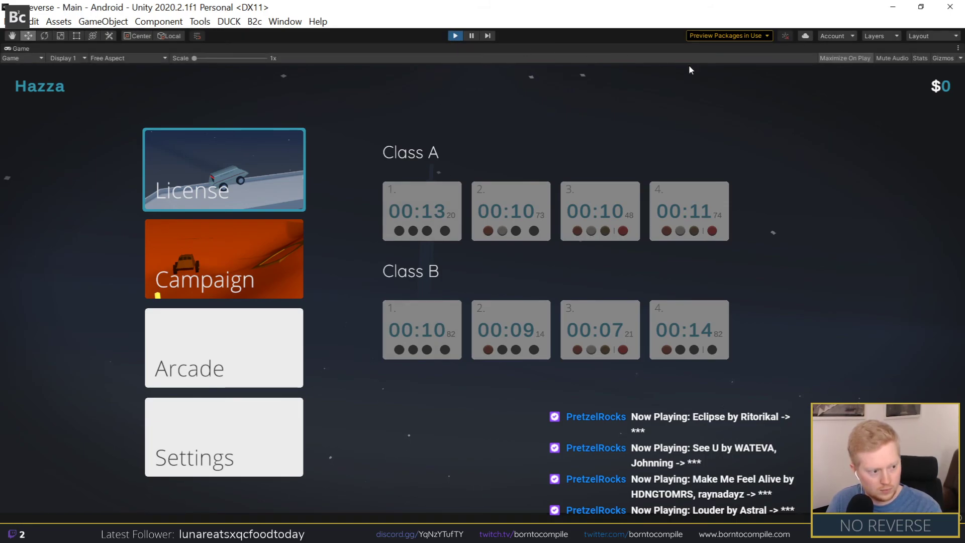
pyautogui.click(350, 48)
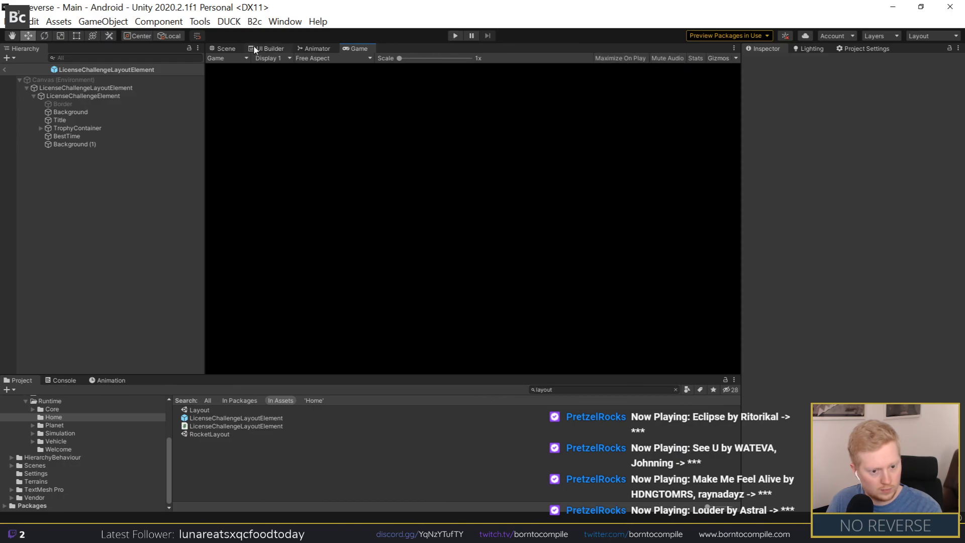
# Step: Switch the Game view to the iPhone Simulator and play through to the home screen
pyautogui.click(225, 59)
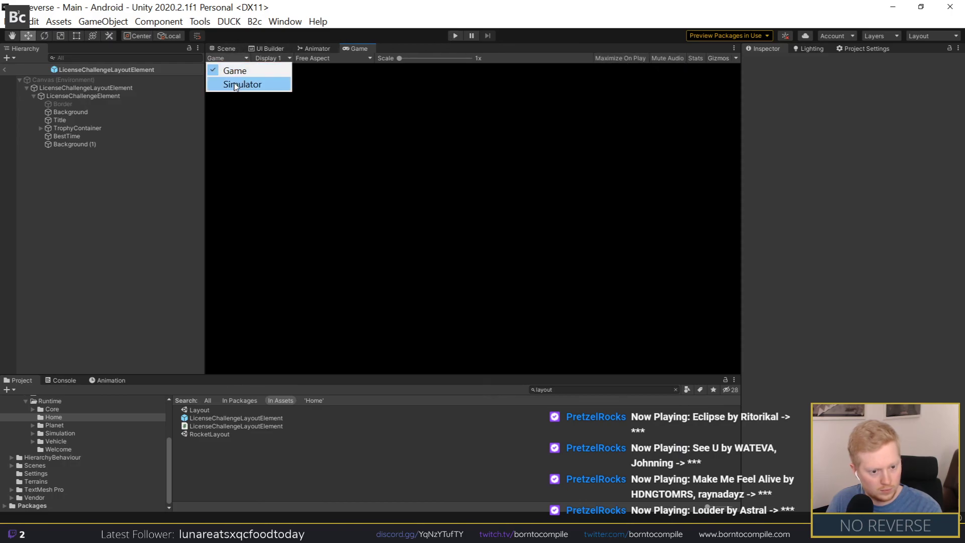
pyautogui.click(269, 83)
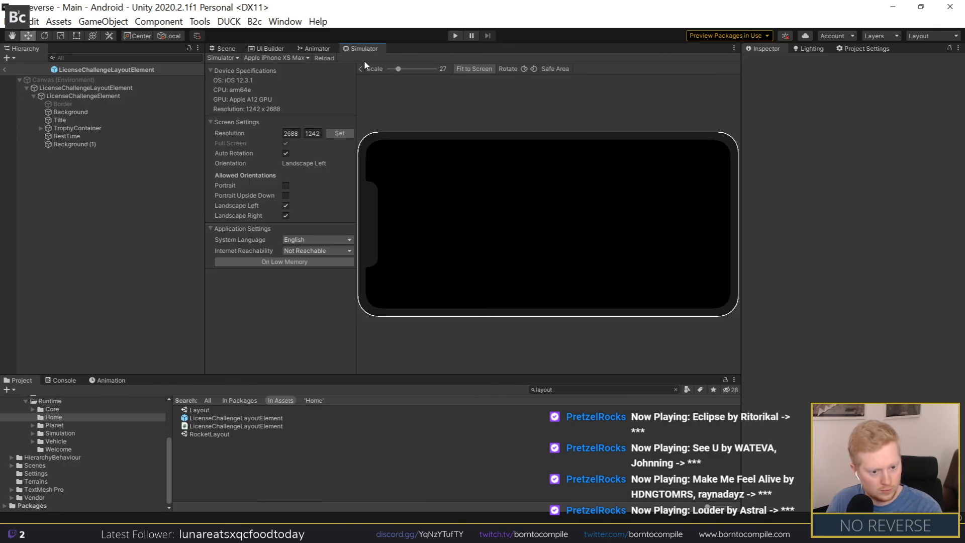
pyautogui.click(453, 36)
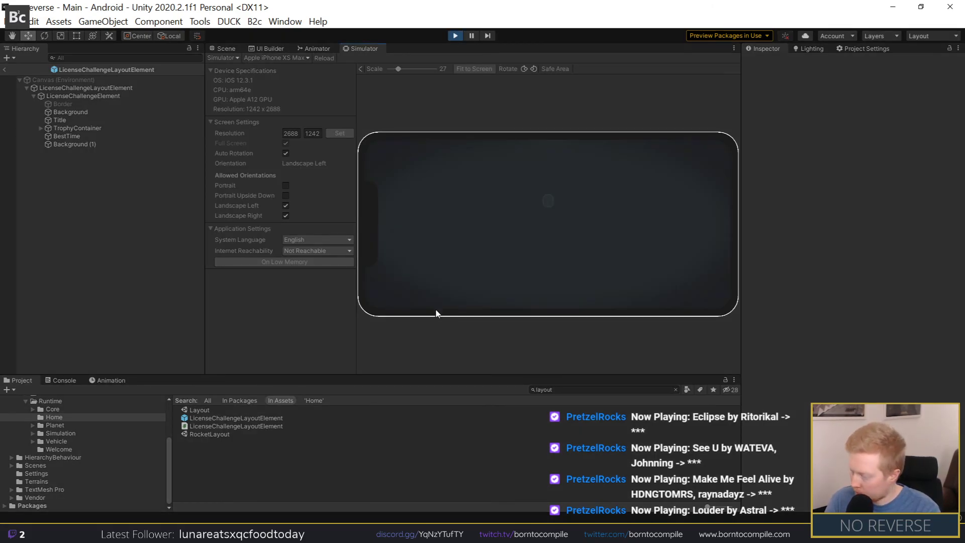
pyautogui.click(546, 257)
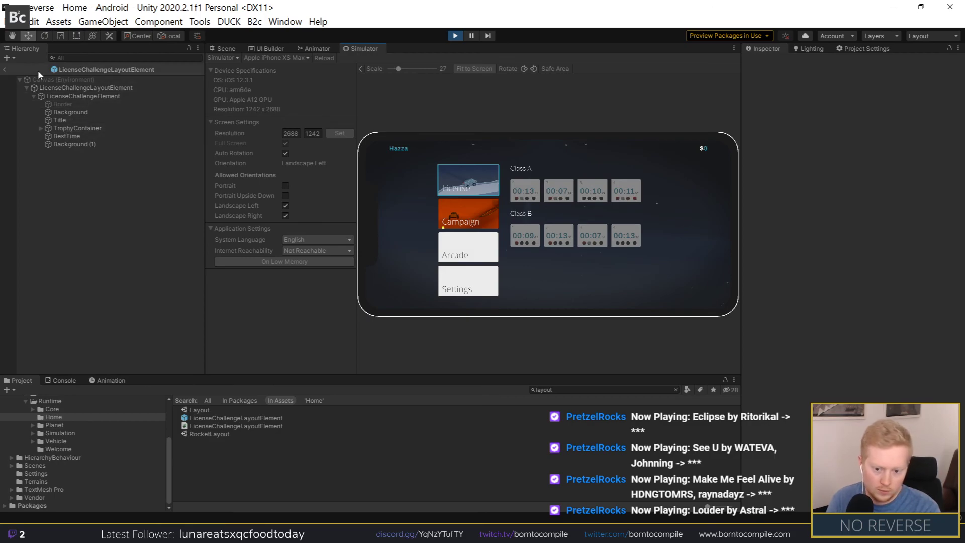
# Step: Expand Router > HomeState > HomeView > SafeArea > Container > Options to the first card's Background (1)
pyautogui.click(4, 70)
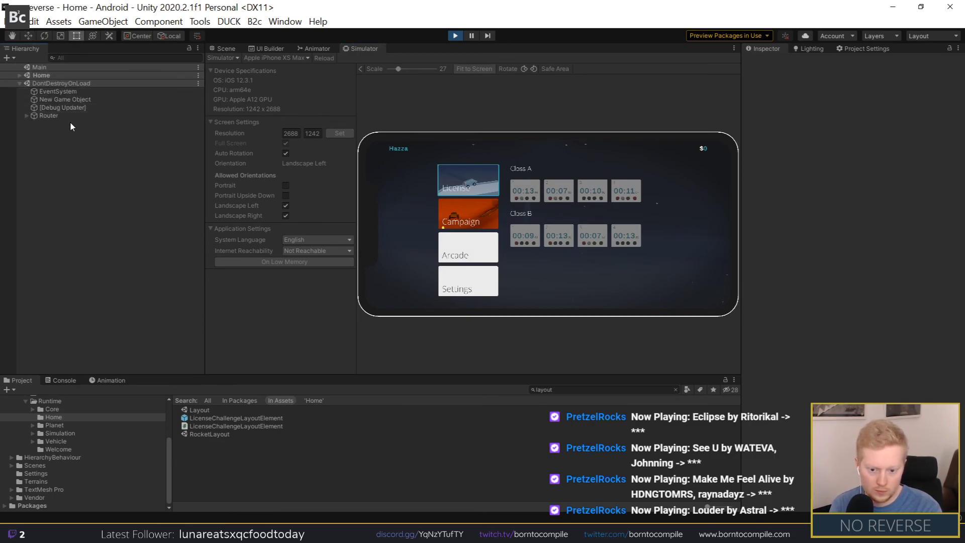
pyautogui.click(43, 109)
pyautogui.click(43, 115)
pyautogui.press('Right')
pyautogui.click(108, 129)
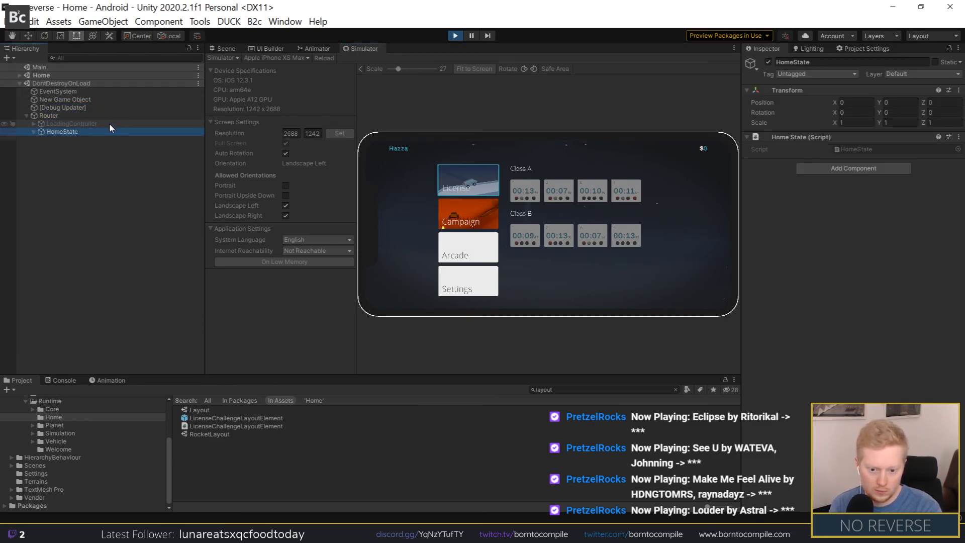
pyautogui.press('Right')
pyautogui.press('Down')
pyautogui.press('Right')
pyautogui.press('Down')
pyautogui.press('Down')
pyautogui.press('Down')
pyautogui.press('Down')
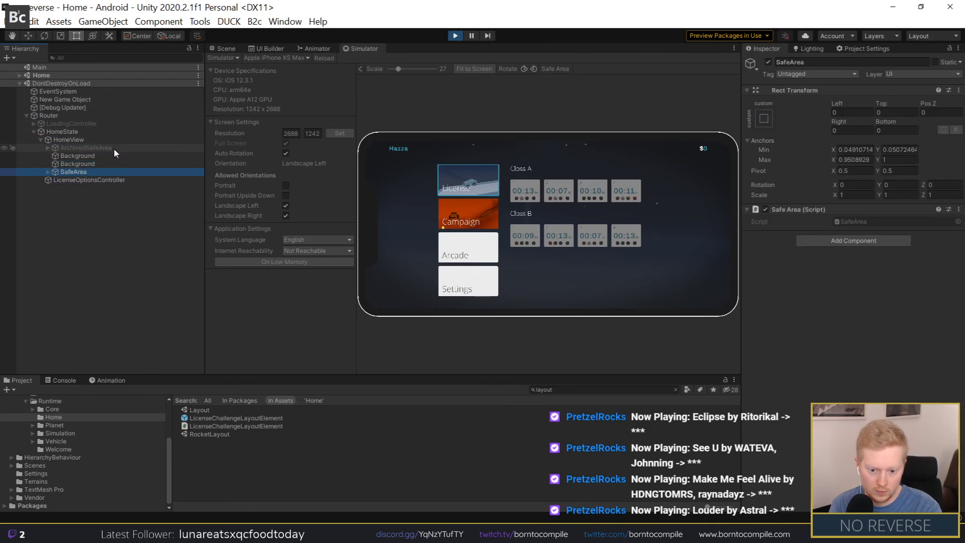
pyautogui.press('Right')
pyautogui.press('Down')
pyautogui.press('Down')
pyautogui.press('Down')
pyautogui.press('Down')
pyautogui.press('Right')
pyautogui.press('Down')
pyautogui.press('Down')
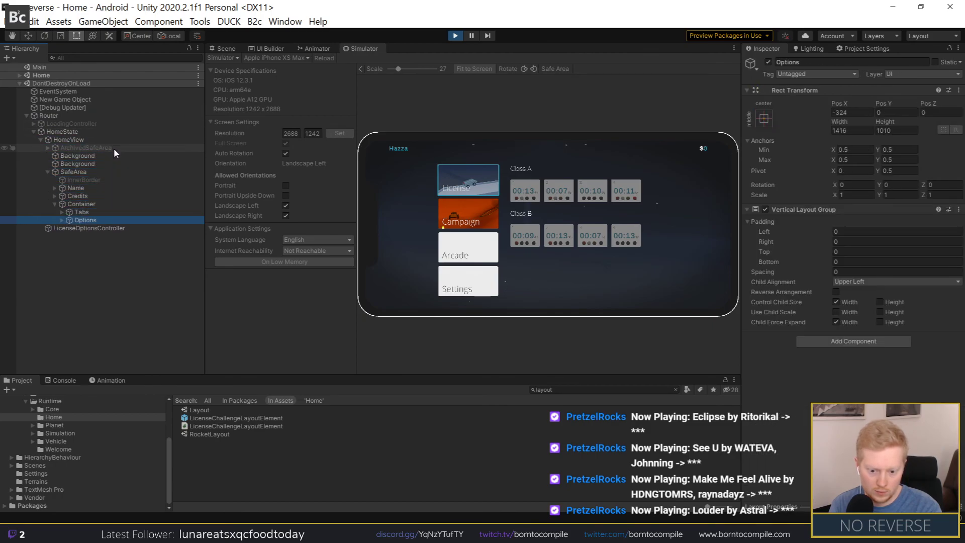
pyautogui.press('Right')
pyautogui.press('Down')
pyautogui.press('Down')
pyautogui.press('Up')
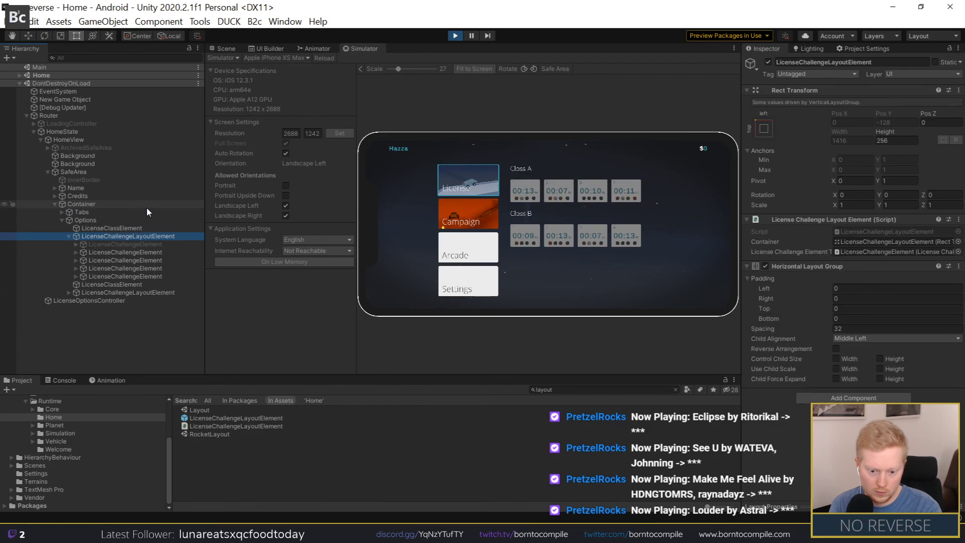
pyautogui.press('Down')
pyautogui.press('Down')
pyautogui.press('Up')
pyautogui.press('Up')
pyautogui.press('Right')
pyautogui.press('Down')
pyautogui.press('Down')
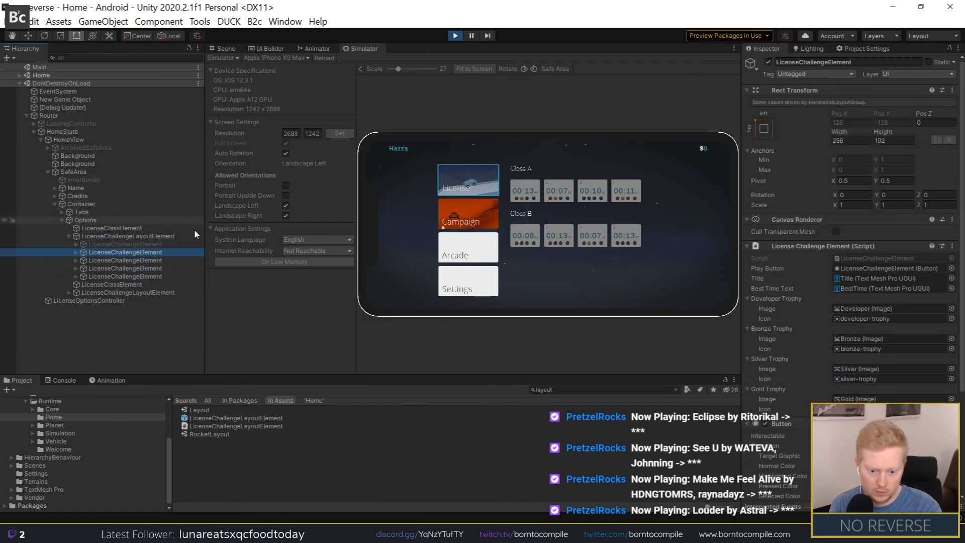
pyautogui.press('Right')
pyautogui.press('Down')
pyautogui.press('Down')
pyautogui.press('Down')
pyautogui.press('Down')
pyautogui.press('Down')
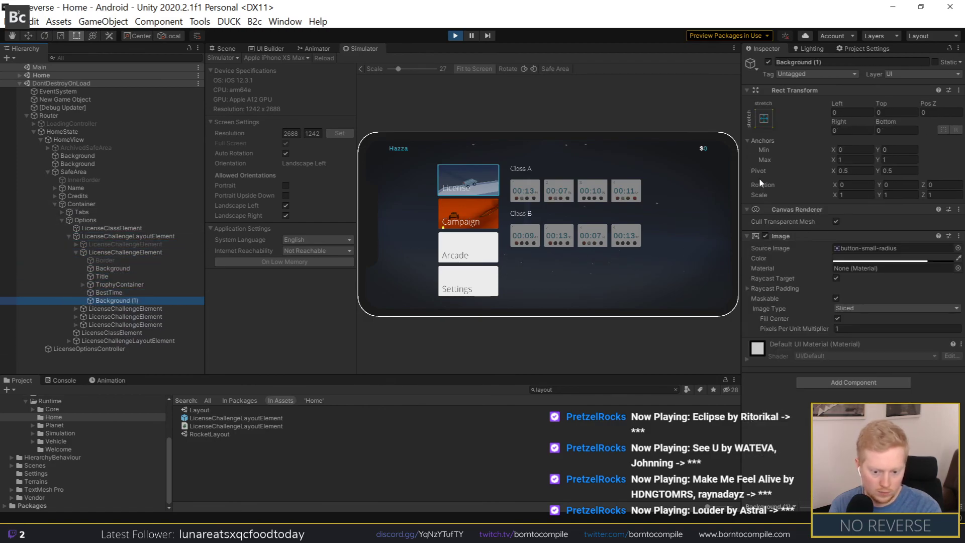
# Step: Disable the first Class A card's Background (1) overlay, press that card in the simulator, then stop play
pyautogui.click(768, 62)
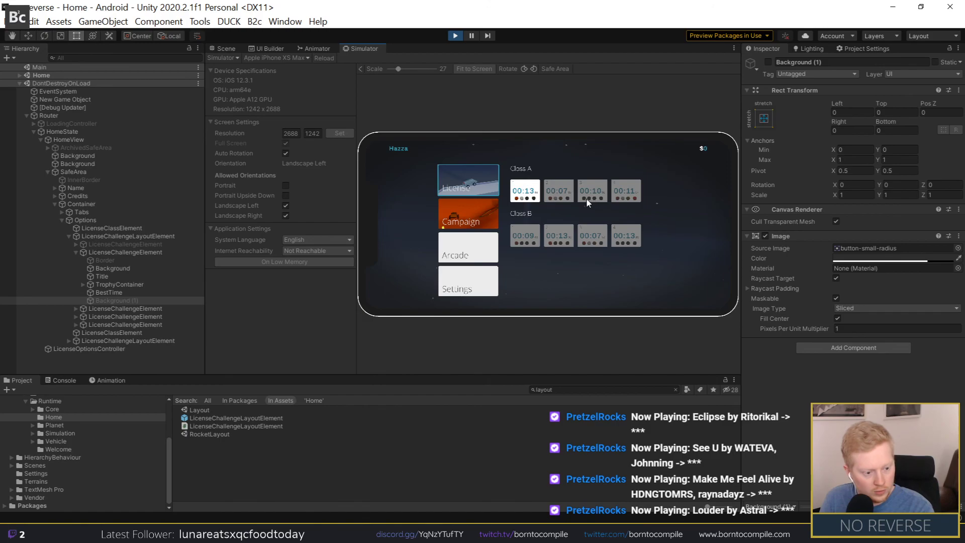
pyautogui.click(527, 191)
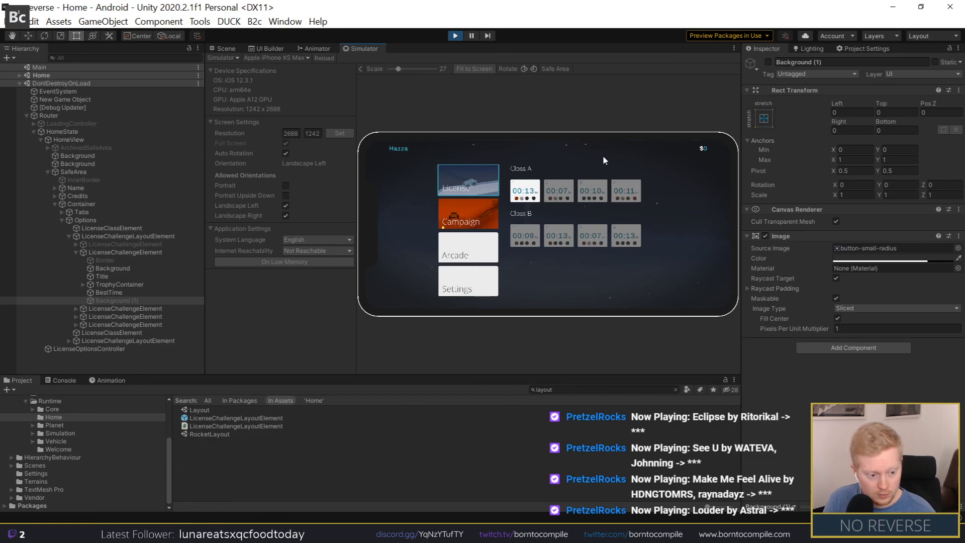
pyautogui.click(455, 36)
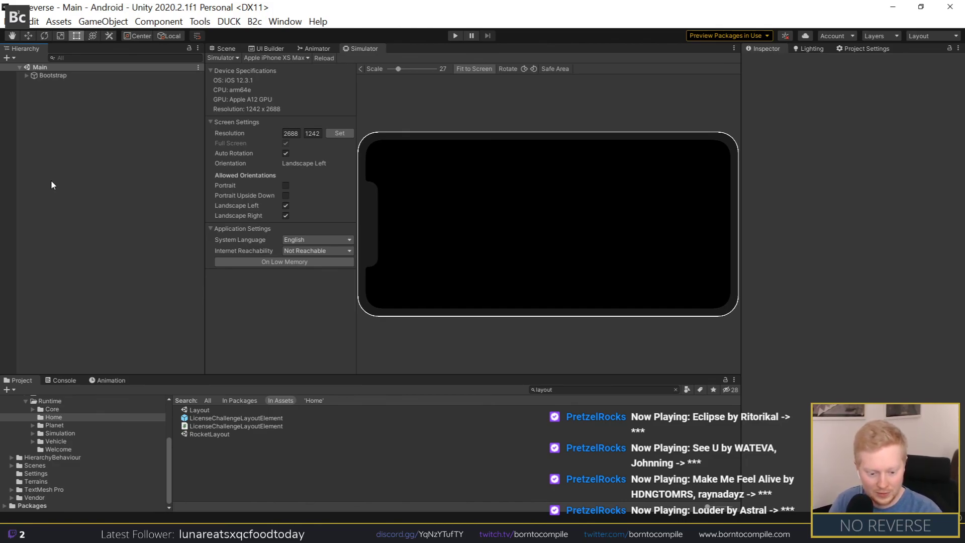
# Step: Open the RocketLayout scene and frame the SM_Veh_Rocket_10 object
pyautogui.click(200, 428)
pyautogui.click(207, 435)
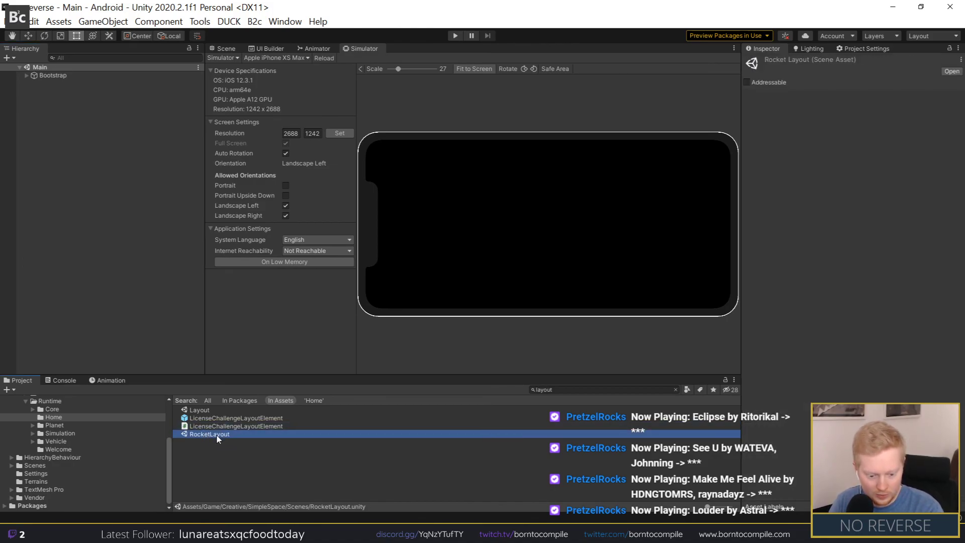
pyautogui.doubleClick(217, 436)
pyautogui.click(227, 48)
pyautogui.click(123, 204)
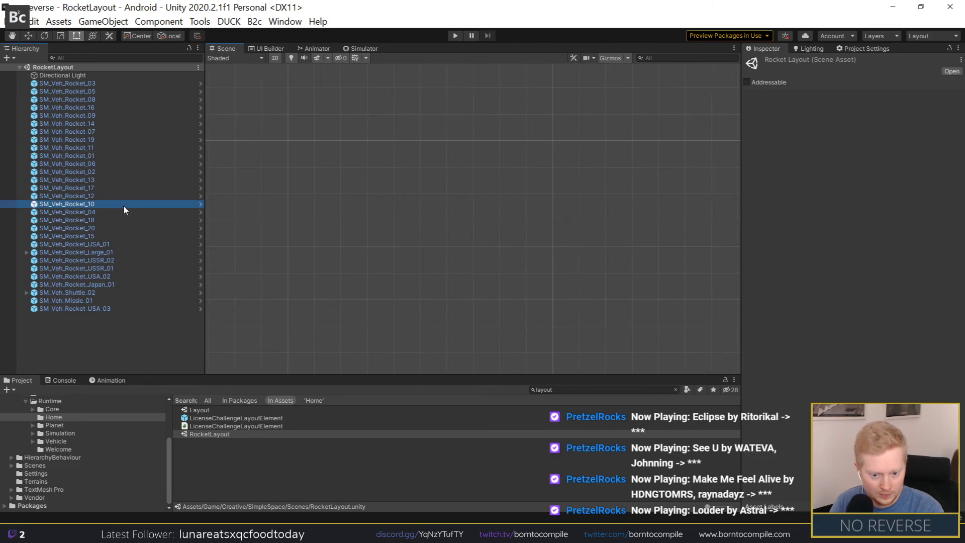
pyautogui.press('f')
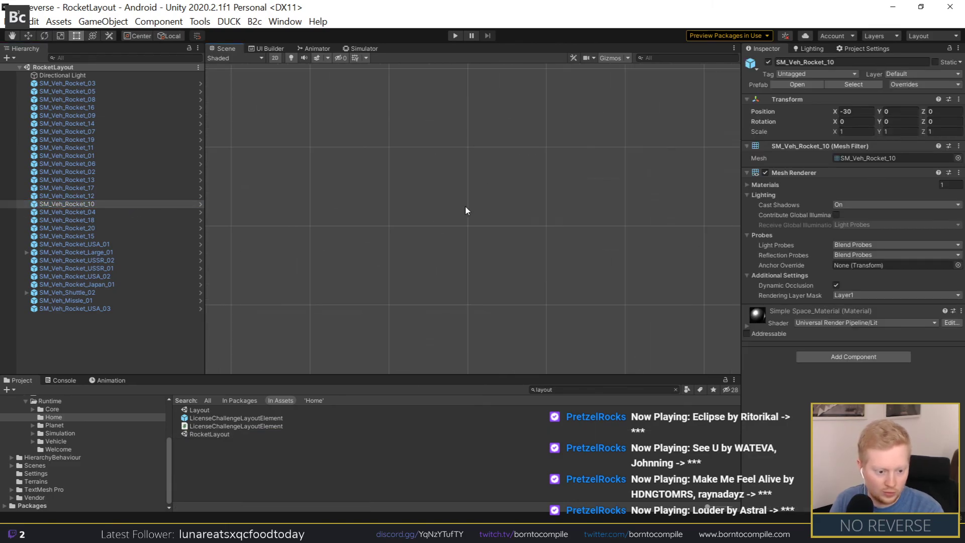
pyautogui.press('f')
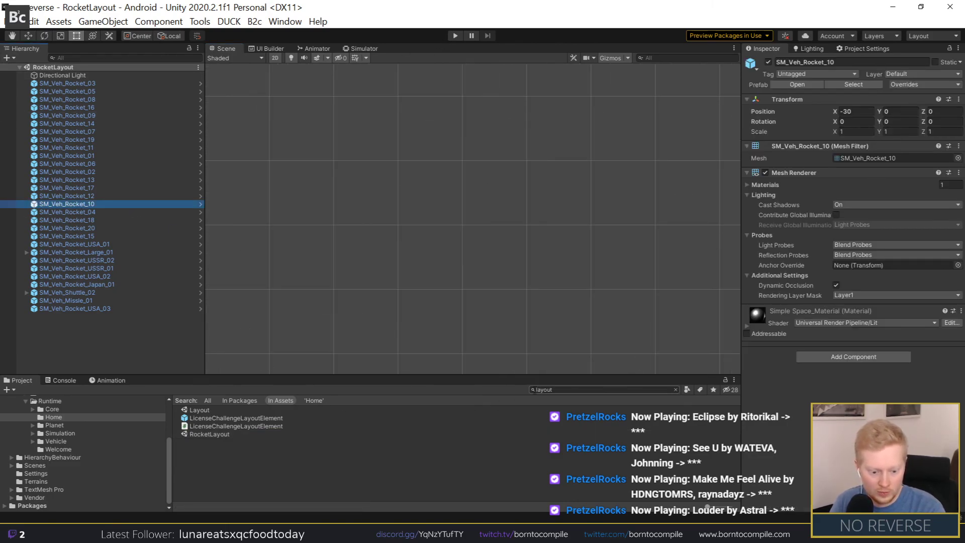
# Step: Find and open the Main scene via a 'main' search, then play it to the home screen
pyautogui.click(603, 390)
pyautogui.write('main')
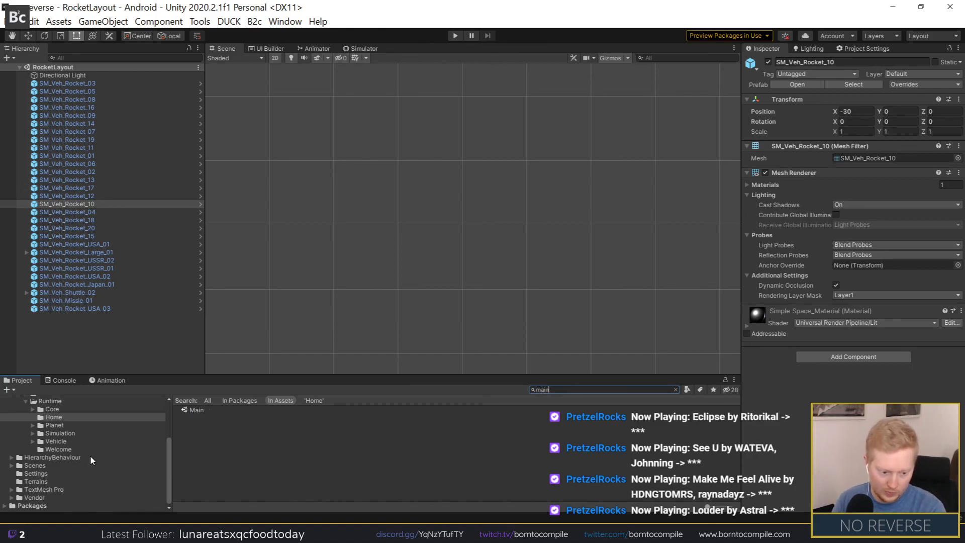
pyautogui.doubleClick(194, 411)
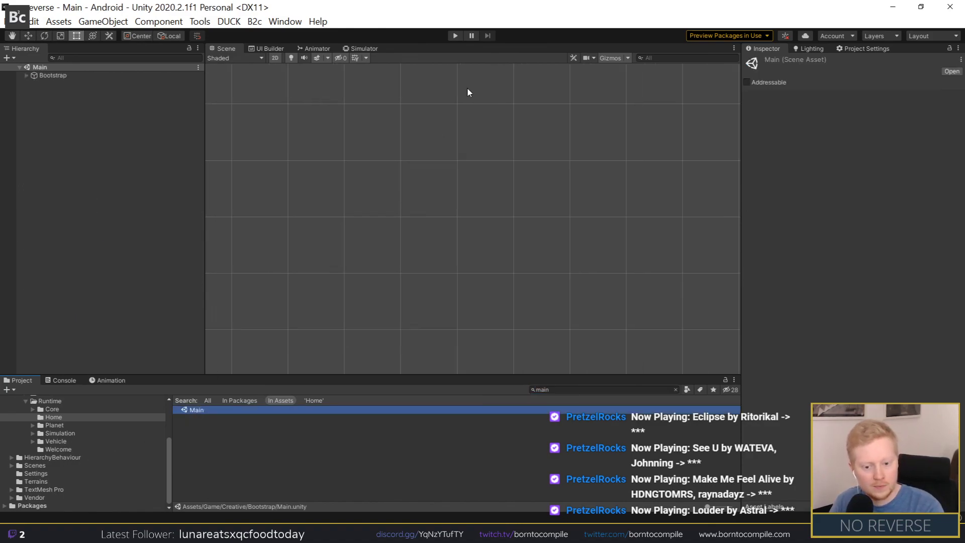
pyautogui.click(455, 35)
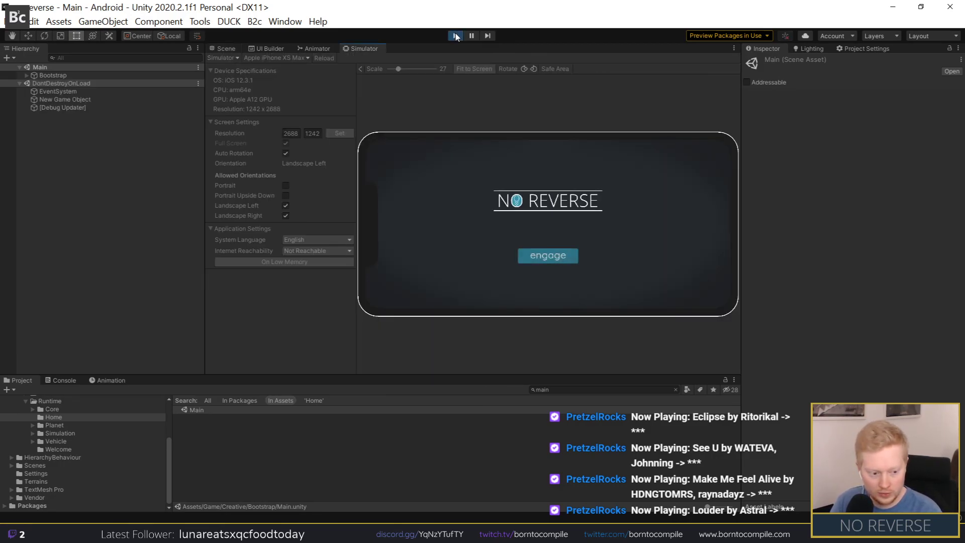
pyautogui.click(524, 253)
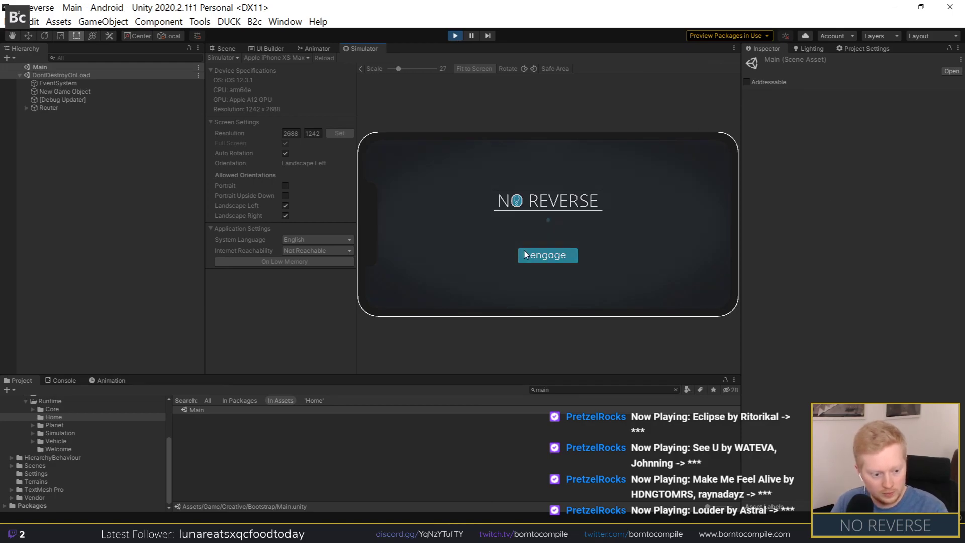